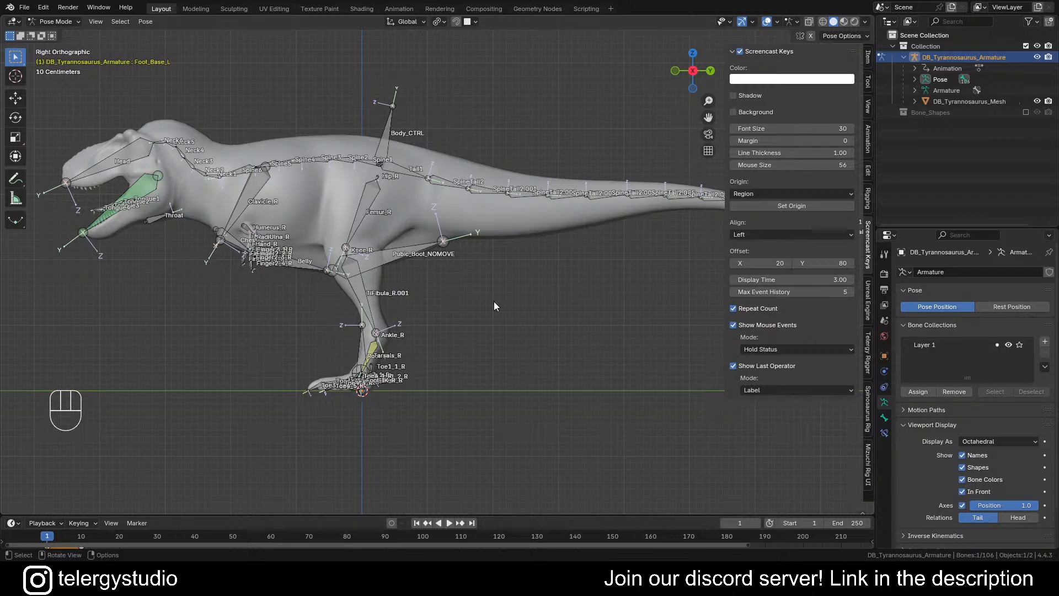
Step: Try rotating the Pubic_Boot_NOMOVE bone to test how it affects the mesh
shift+middle_drag(420, 253, 458, 290)
scroll(415, 290, up, 4)
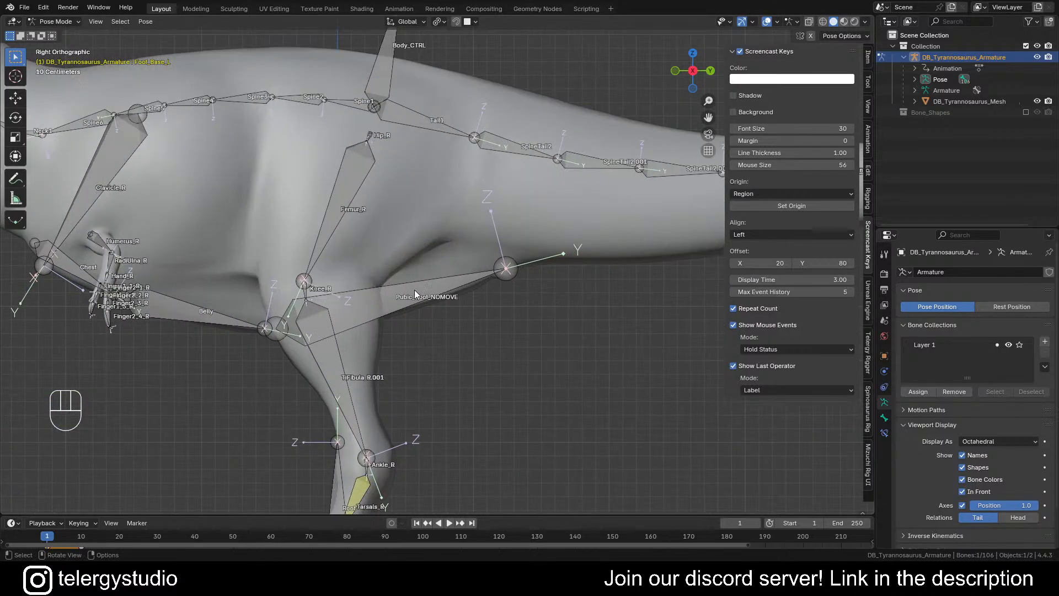
click(414, 290)
scroll(415, 289, down, 3)
scroll(449, 297, up, 3)
key(r)
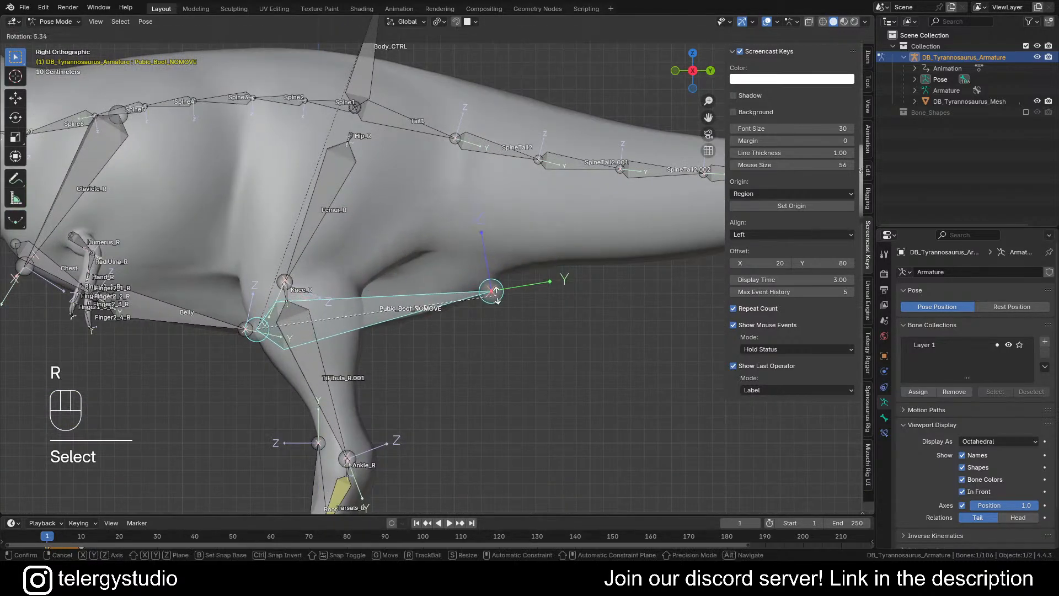
right_click(417, 259)
Step: Examine the Pubic_Boot_NOMOVE bone and its placement between the belly and the base of the tail
scroll(416, 281, up, 3)
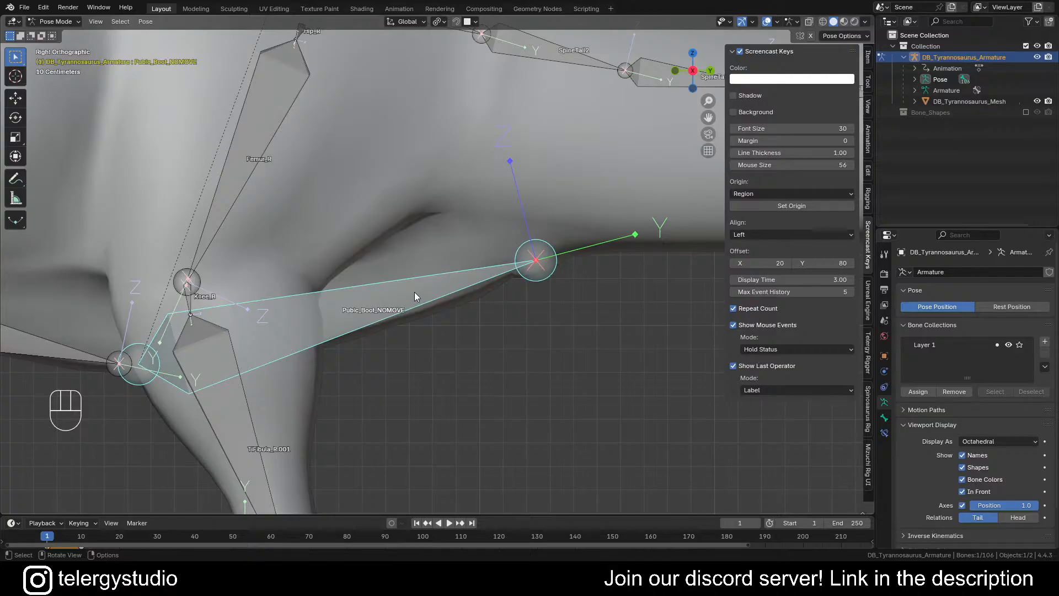
scroll(415, 292, down, 5)
scroll(408, 286, up, 2)
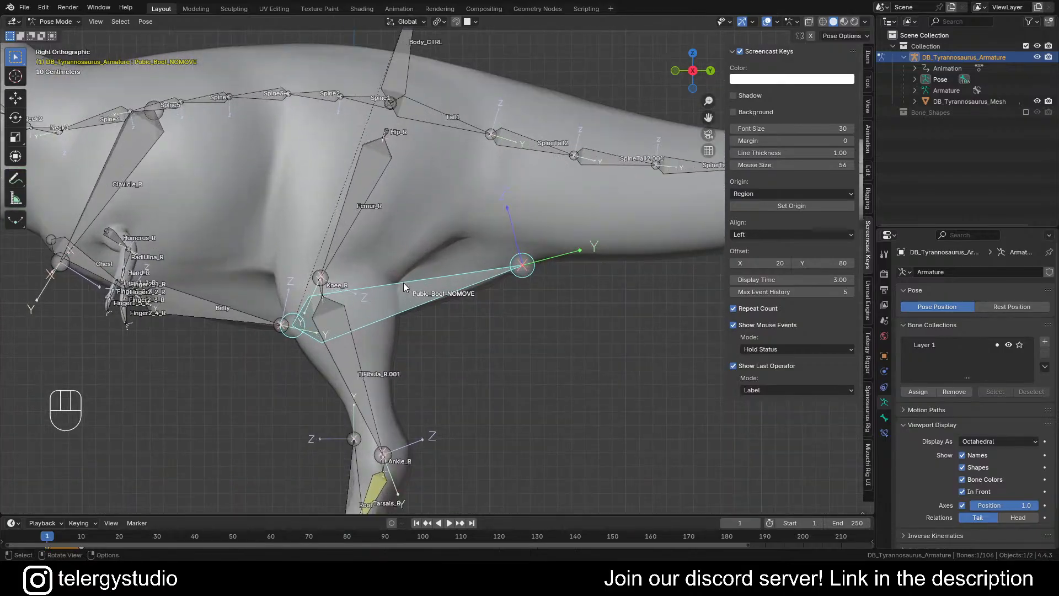
click(415, 297)
scroll(550, 295, down, 3)
shift+middle_drag(530, 298, 465, 319)
scroll(457, 299, up, 1)
scroll(527, 313, up, 2)
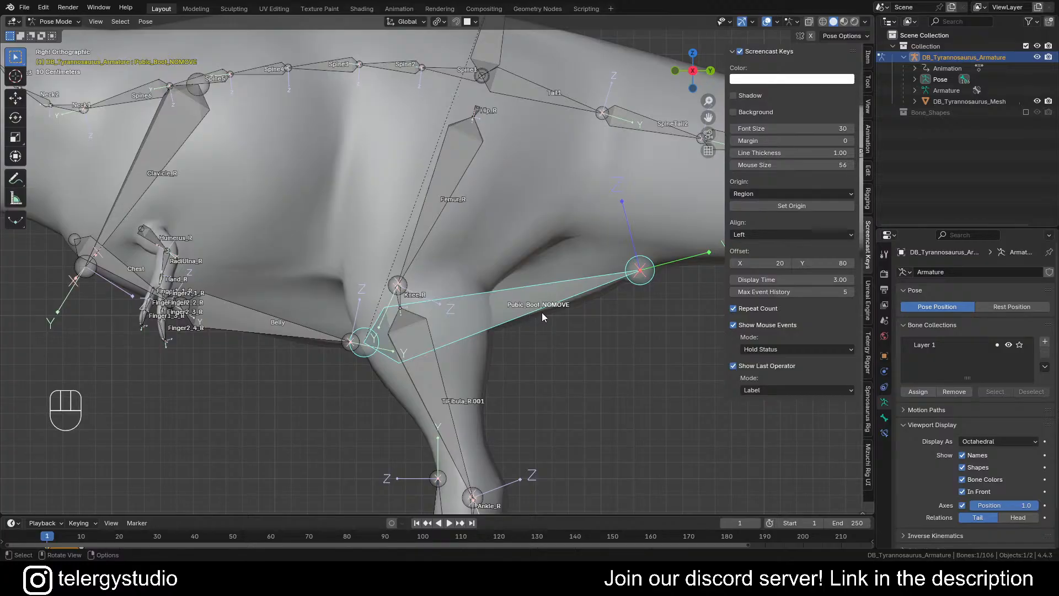
scroll(541, 312, down, 1)
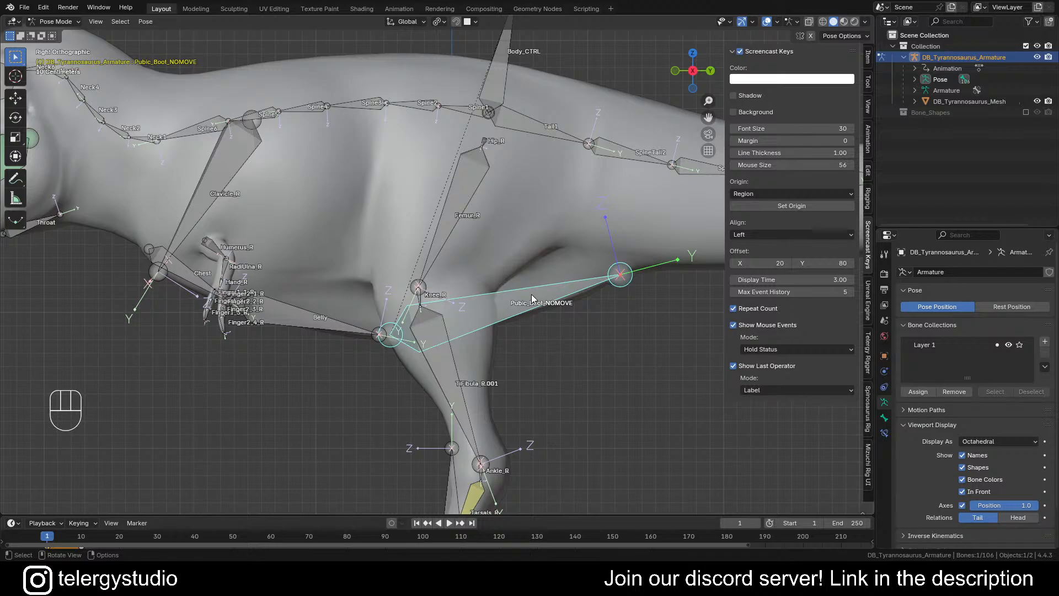
scroll(501, 303, up, 1)
scroll(499, 298, down, 3)
shift+middle_drag(500, 298, 525, 296)
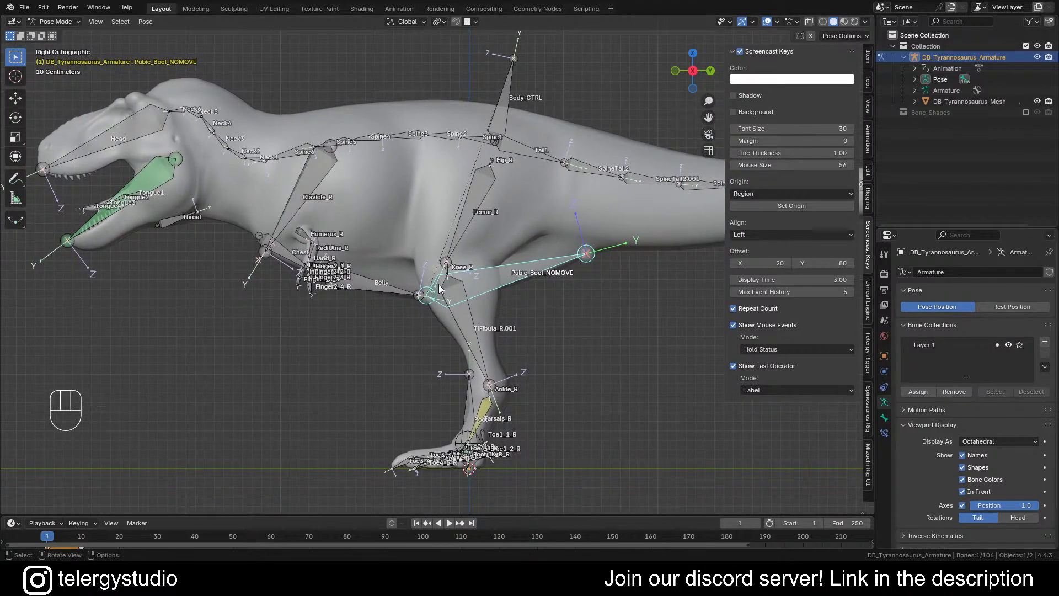
Step: Select the left knee bone and inspect the bones of the lower leg
scroll(438, 283, up, 2)
middle_drag(428, 262, 456, 261)
click(453, 273)
scroll(457, 270, down, 5)
scroll(483, 360, up, 4)
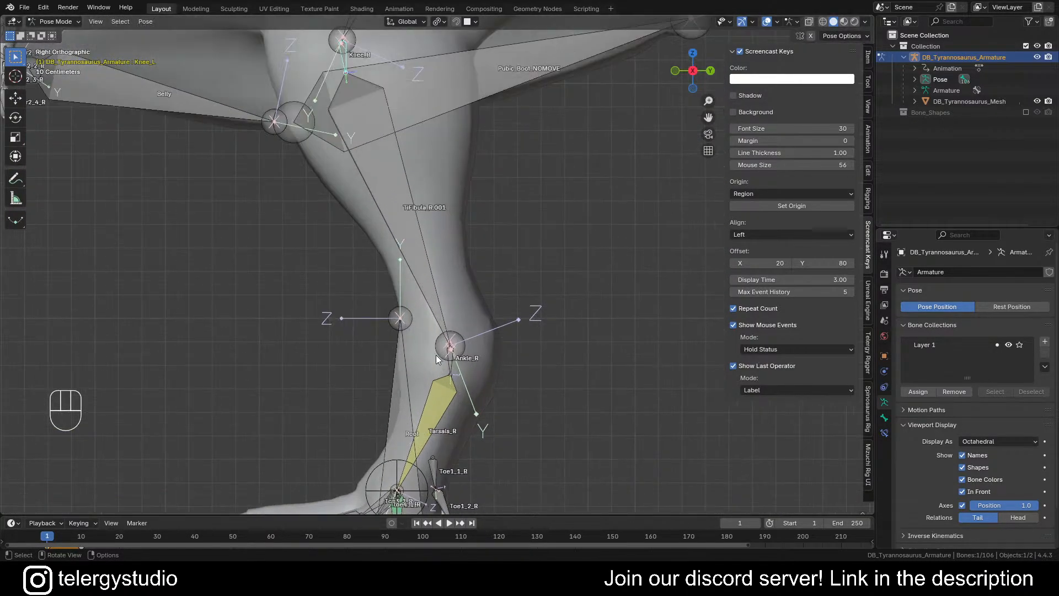
scroll(435, 356, down, 3)
Step: Try moving the Foot_IK_L bone upward to test the left leg's inverse kinematics
shift+middle_drag(496, 379, 510, 305)
click(478, 335)
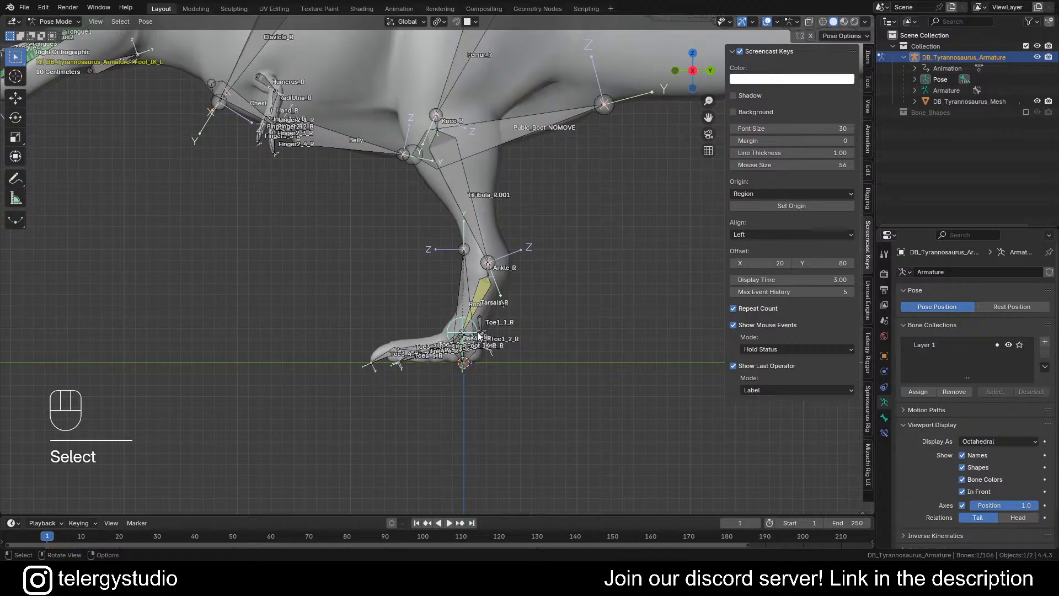
shift+middle_drag(479, 338, 517, 378)
scroll(486, 353, down, 3)
key(g)
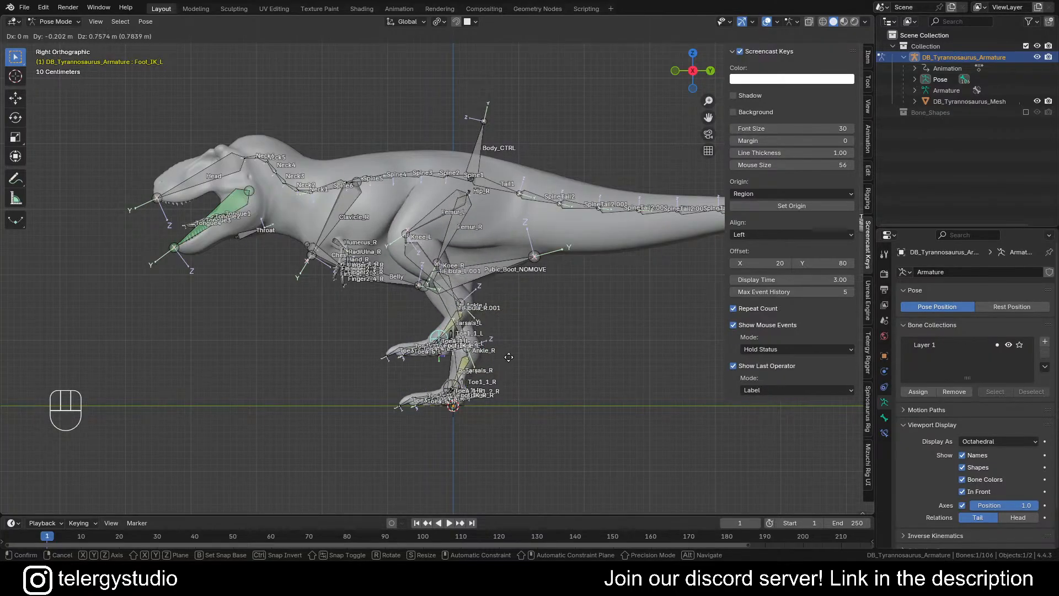
right_click(538, 347)
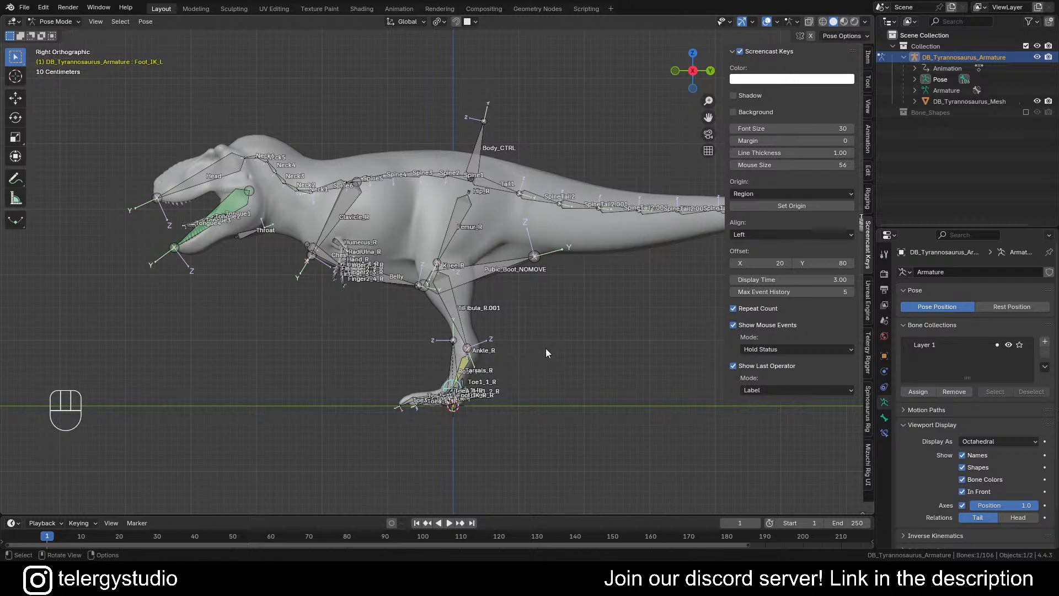
shift+middle_drag(395, 124, 415, 187)
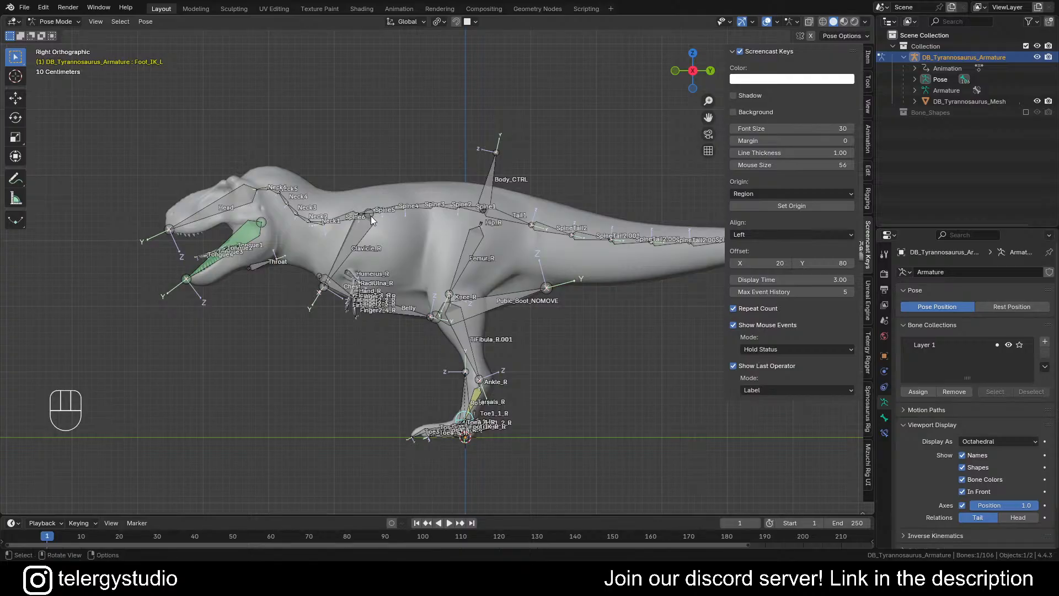
scroll(342, 220, up, 1)
scroll(374, 214, down, 2)
shift+middle_drag(567, 249, 531, 246)
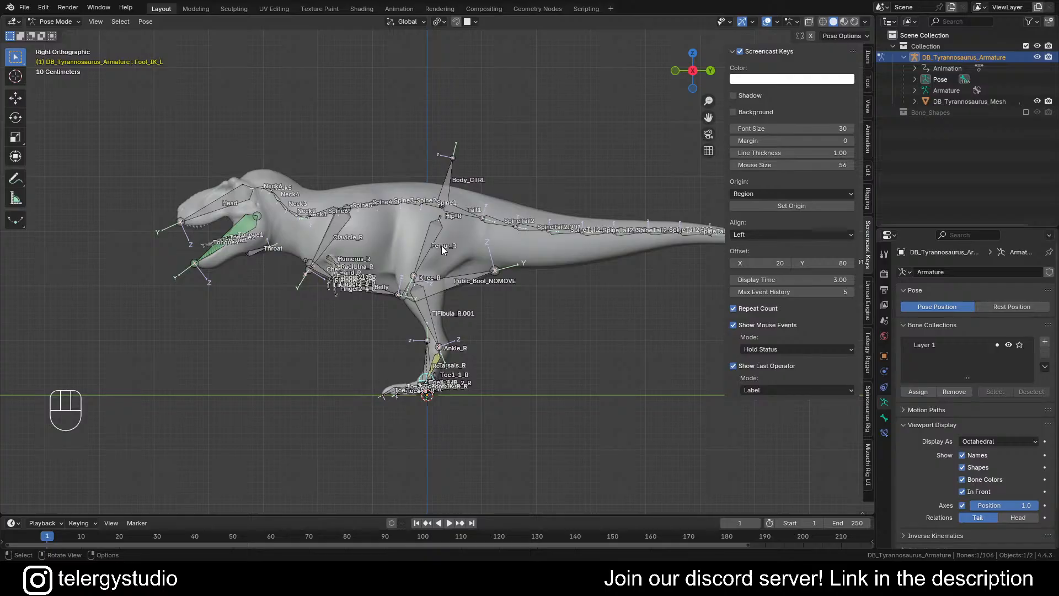
Step: Select the tarsal bones of both legs and add Foot_Base_L to the selection
scroll(433, 358, up, 6)
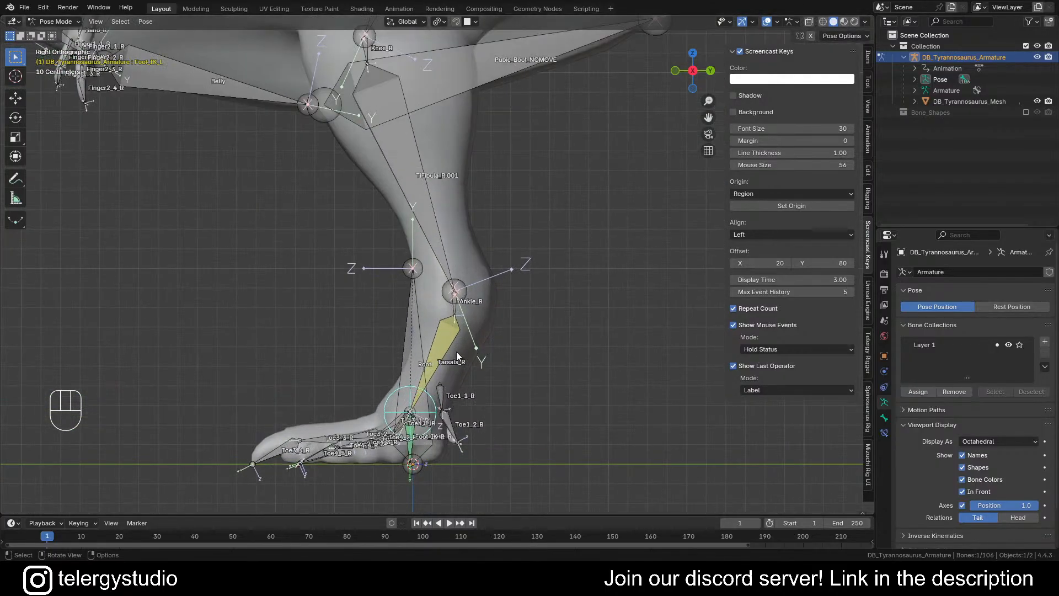
drag(433, 343, 461, 364)
shift+middle_drag(461, 365, 497, 341)
scroll(445, 356, up, 1)
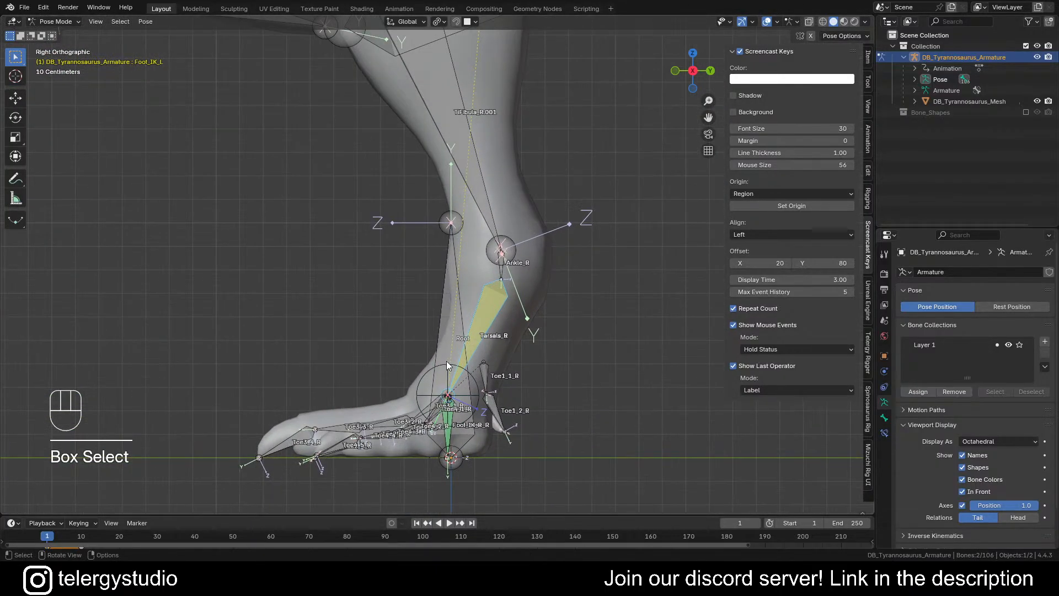
middle_drag(466, 398, 465, 431)
scroll(455, 428, up, 3)
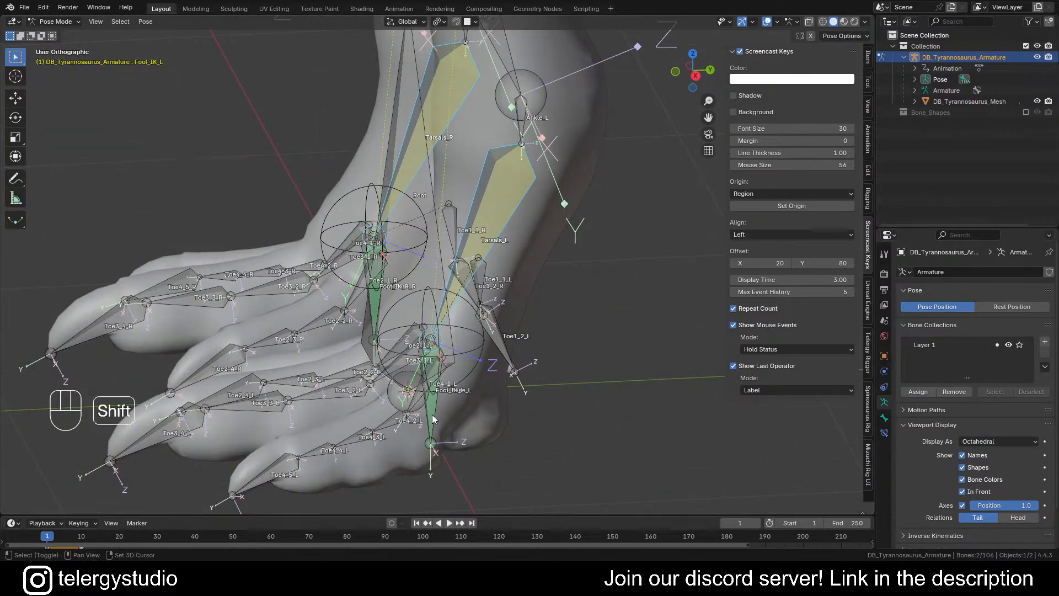
shift+click(432, 415)
middle_drag(451, 404, 485, 410)
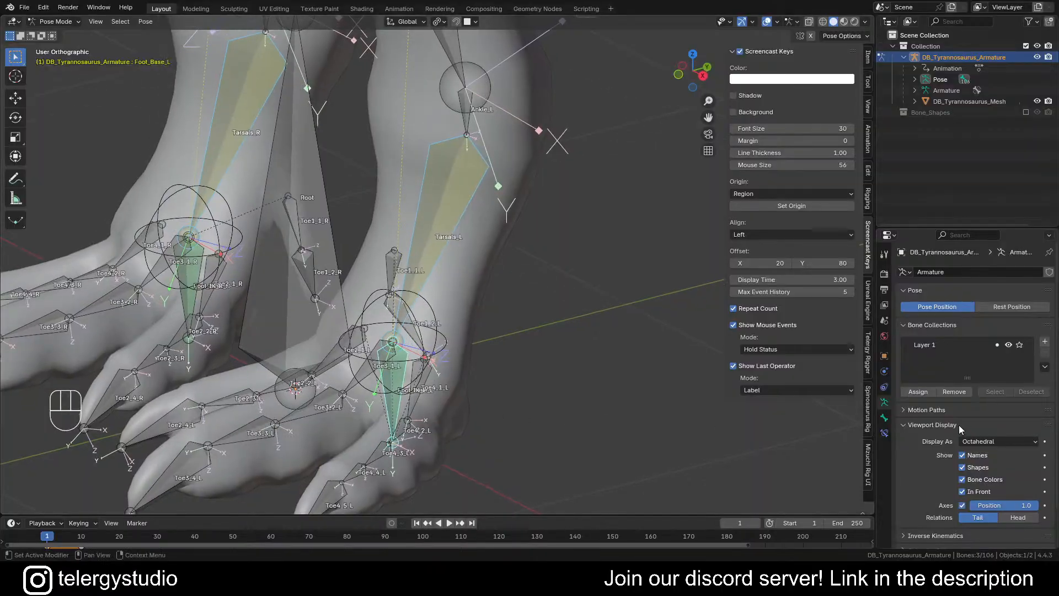
Step: Open the bone properties and check the parent relations of Foot_Base_L, Foot_IK_L and Tarsals_L
click(884, 418)
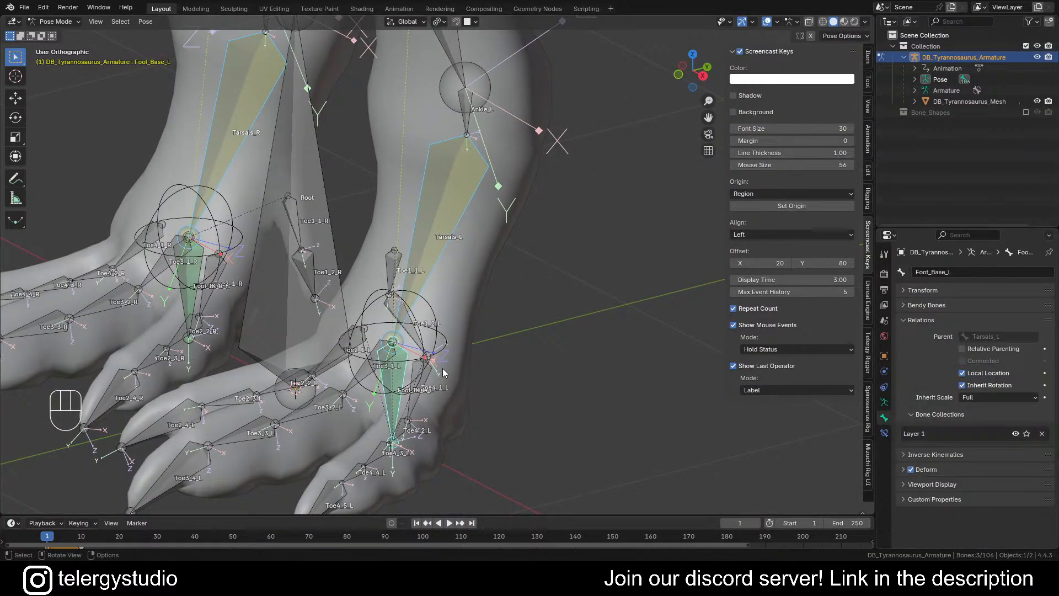
click(442, 324)
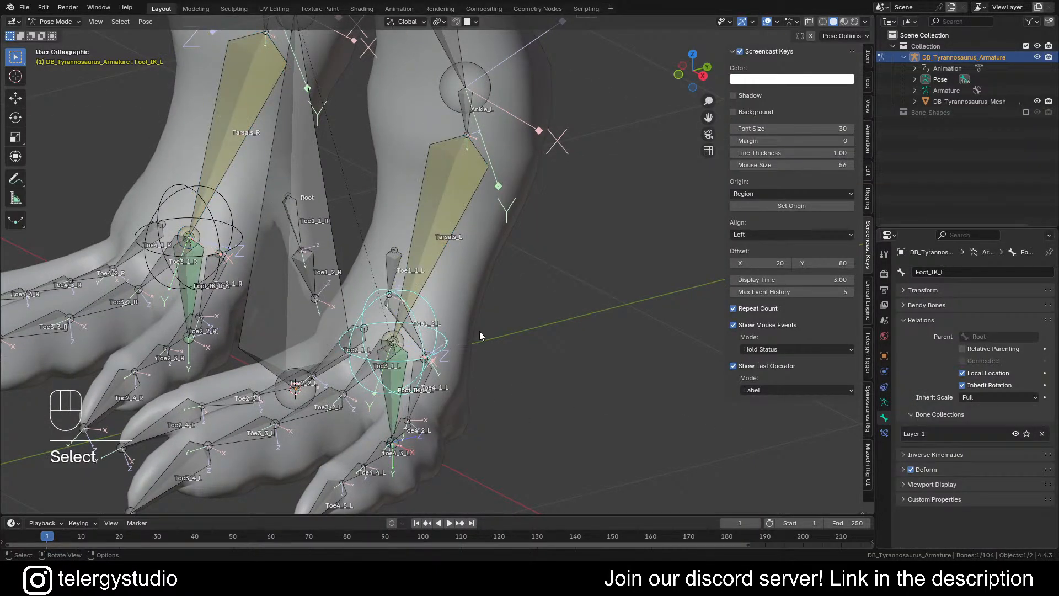
click(423, 225)
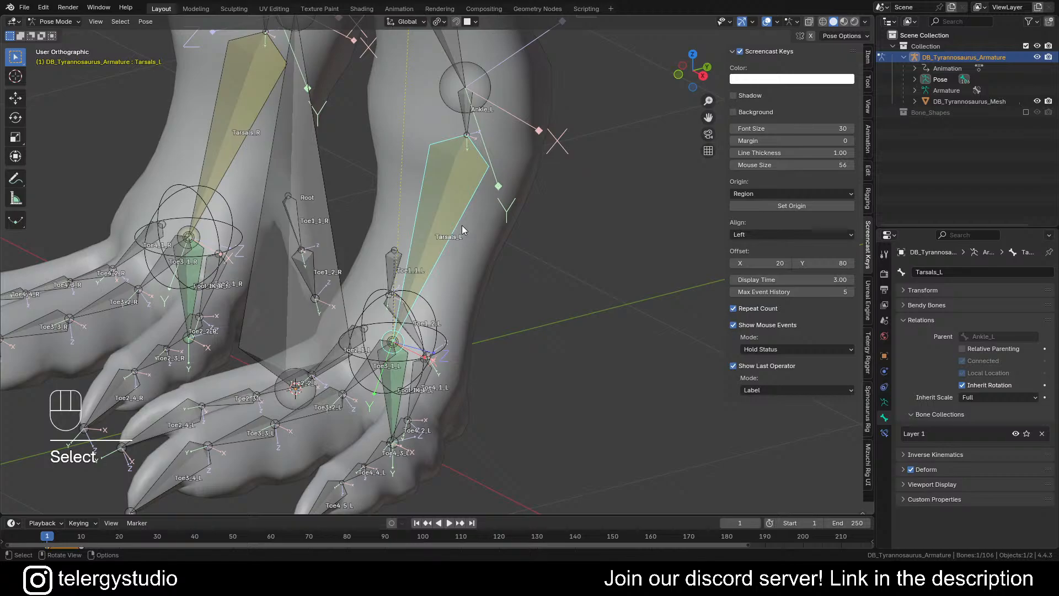
click(367, 322)
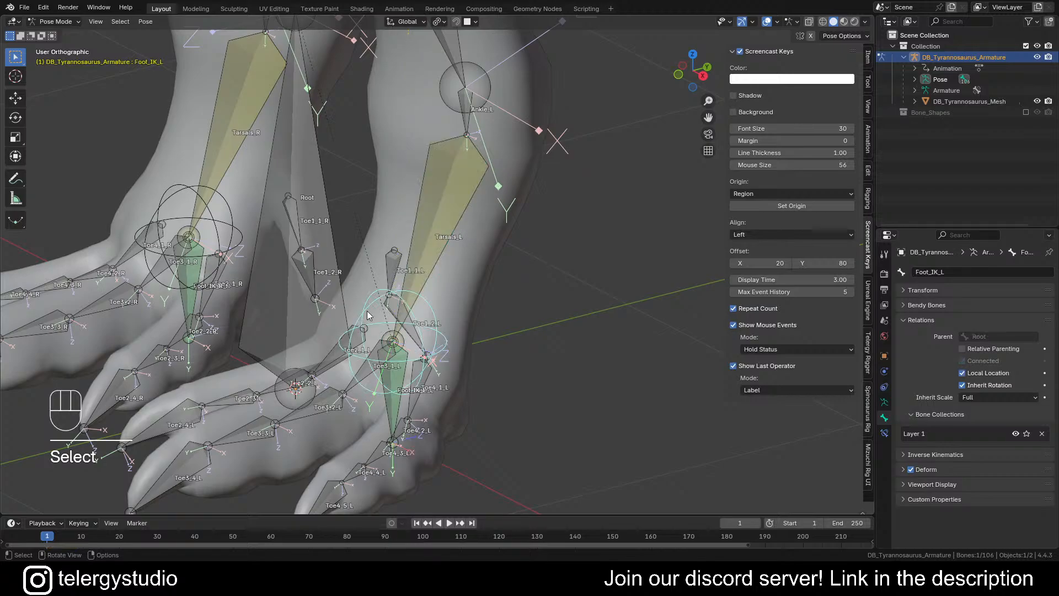
mouse_move(370, 310)
middle_down()
mouse_move(400, 320)
mouse_move(351, 298)
mouse_move(361, 303)
middle_up()
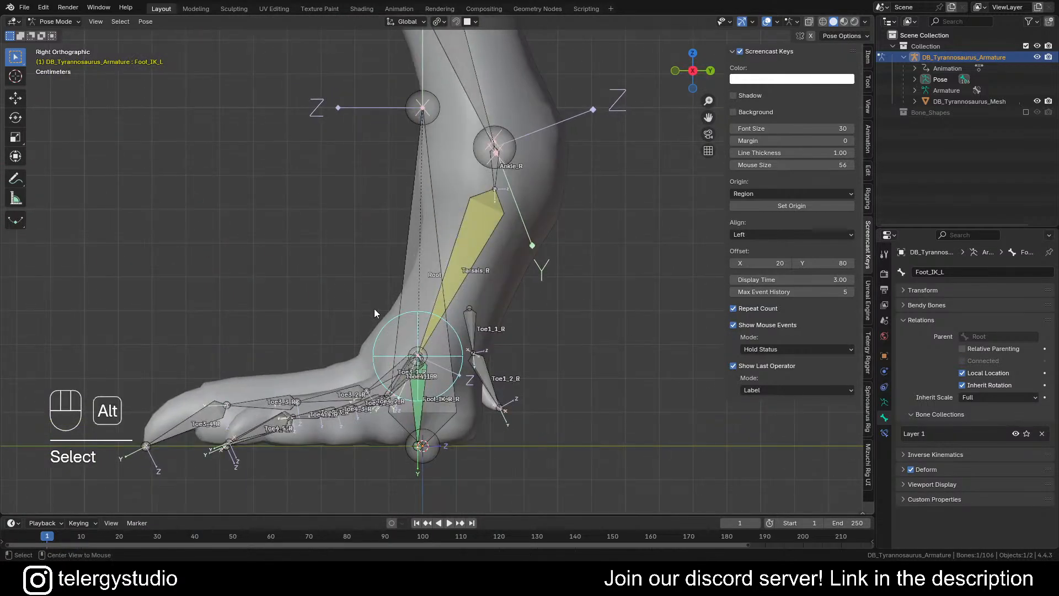
scroll(444, 340, down, 3)
shift+middle_drag(444, 346, 438, 330)
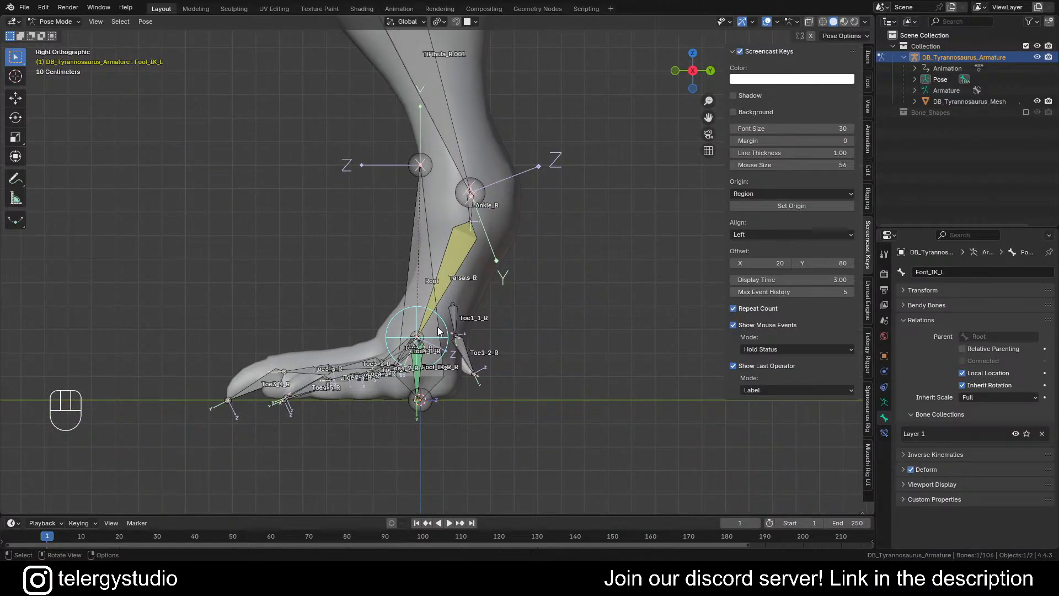
scroll(406, 276, down, 7)
shift+middle_drag(414, 225, 432, 335)
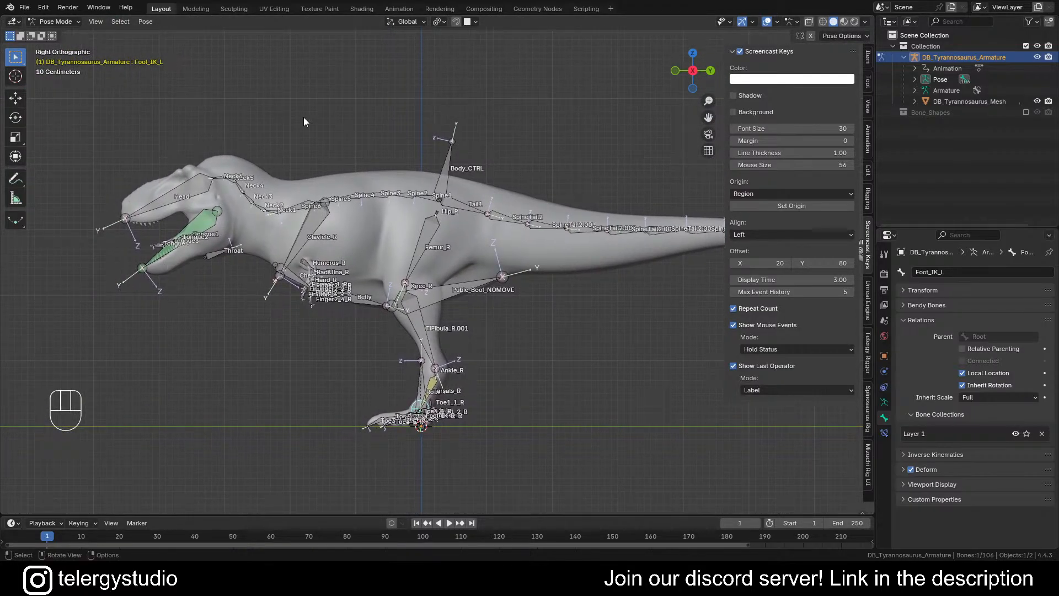
middle_drag(296, 213, 392, 254)
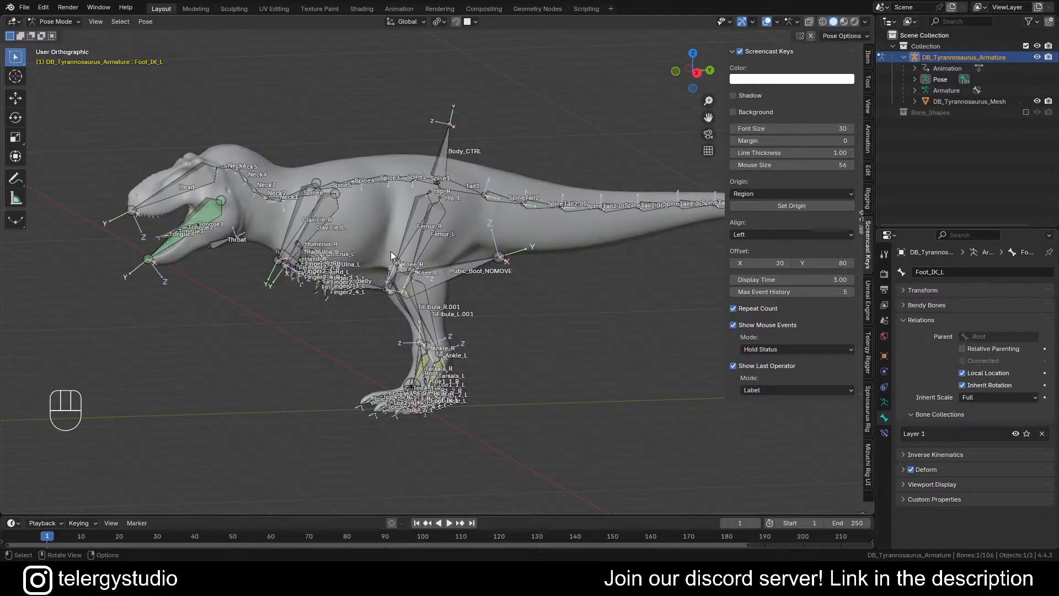
mouse_move(358, 219)
middle_down()
mouse_move(326, 229)
mouse_move(348, 232)
middle_up()
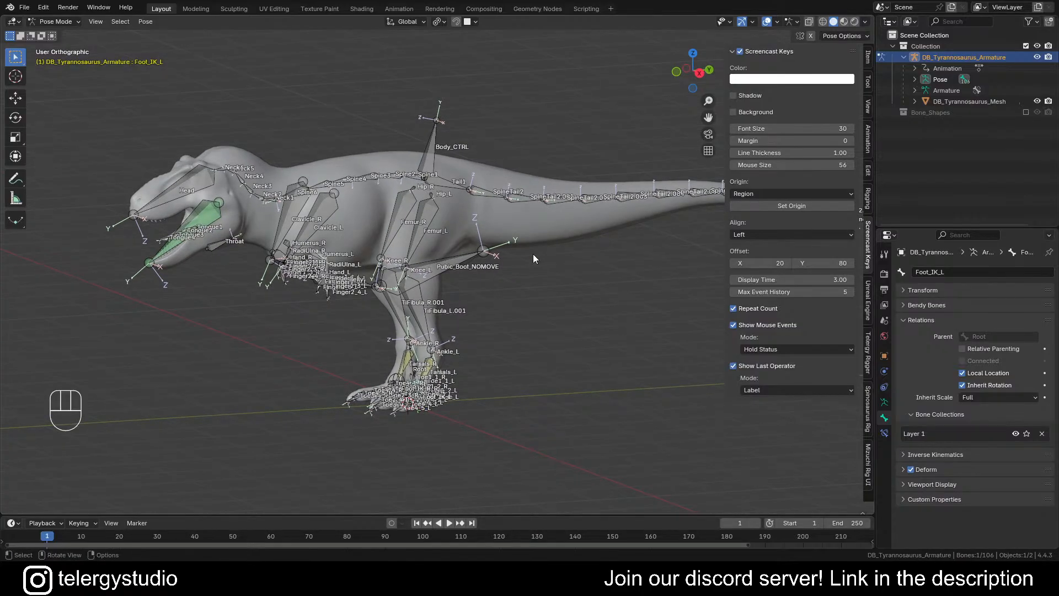
Step: Show the Telergy Rigger tools with Custom Properties collapsed, and return to the armature's data properties
click(868, 352)
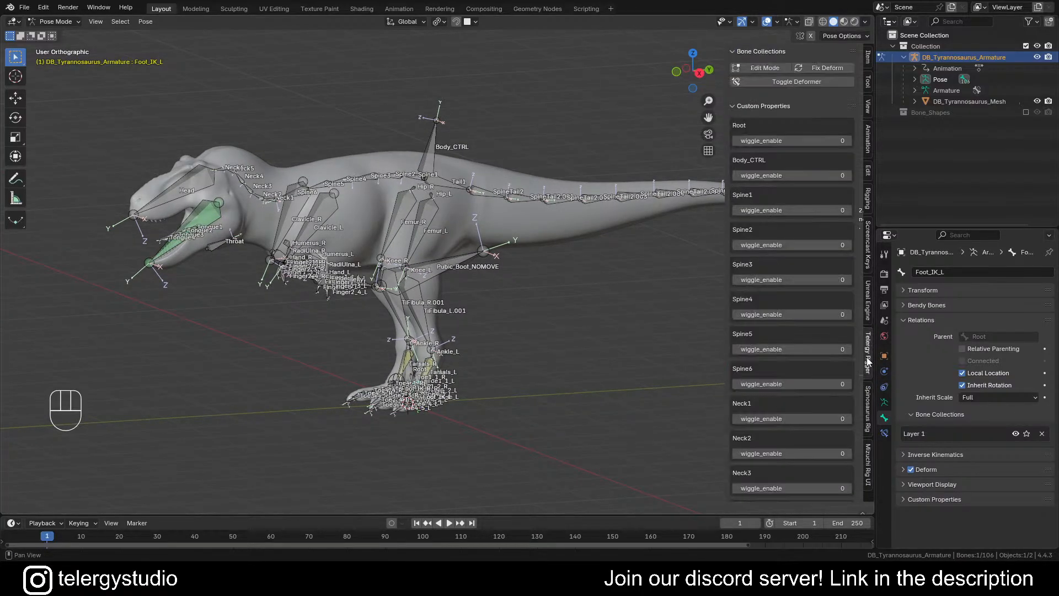
click(749, 106)
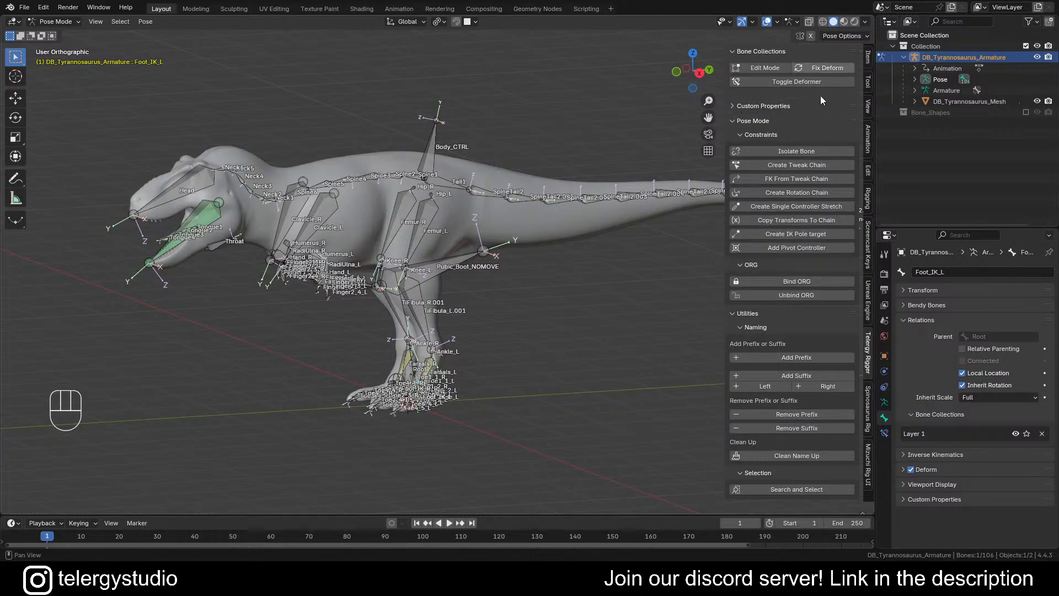
click(890, 402)
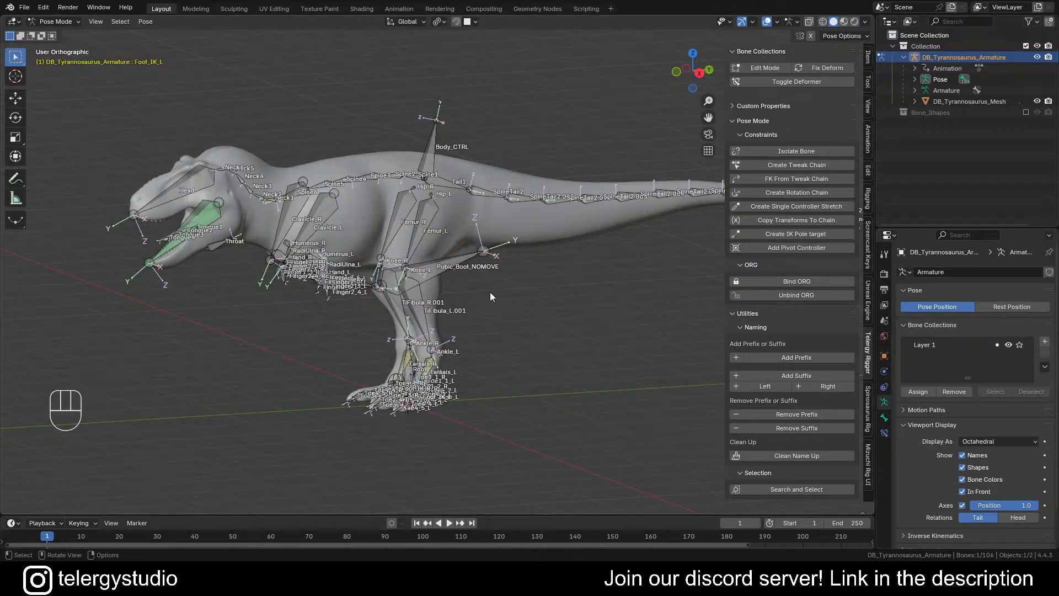
Step: Enter Edit Mode on the armature and set the root bone's armature to DB_Tyrannosaurus_Armature in the Telergy Rigger tools
middle_drag(469, 270, 457, 240)
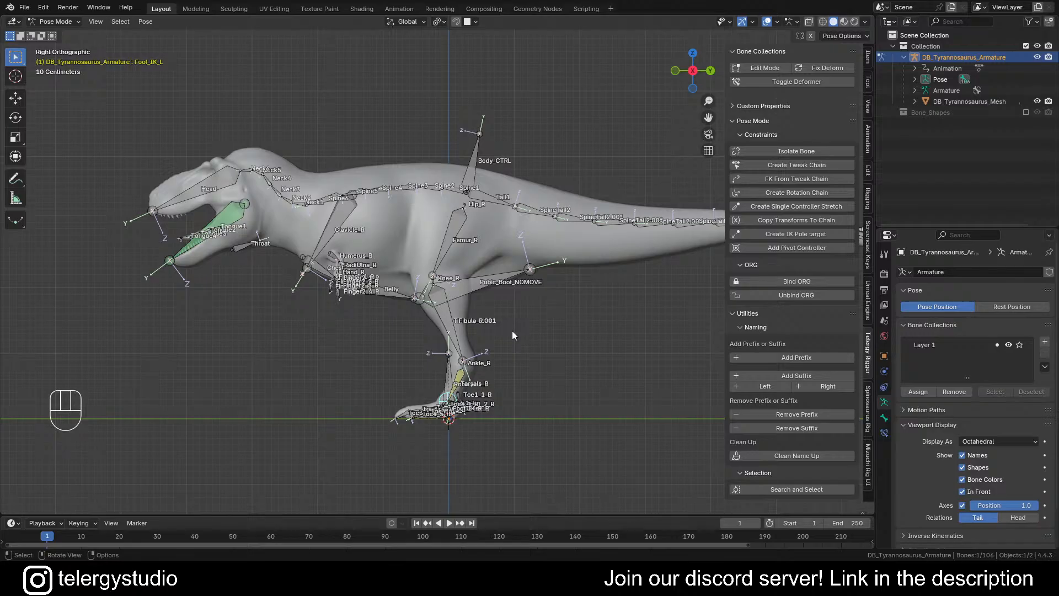
shift+middle_drag(504, 311, 436, 349)
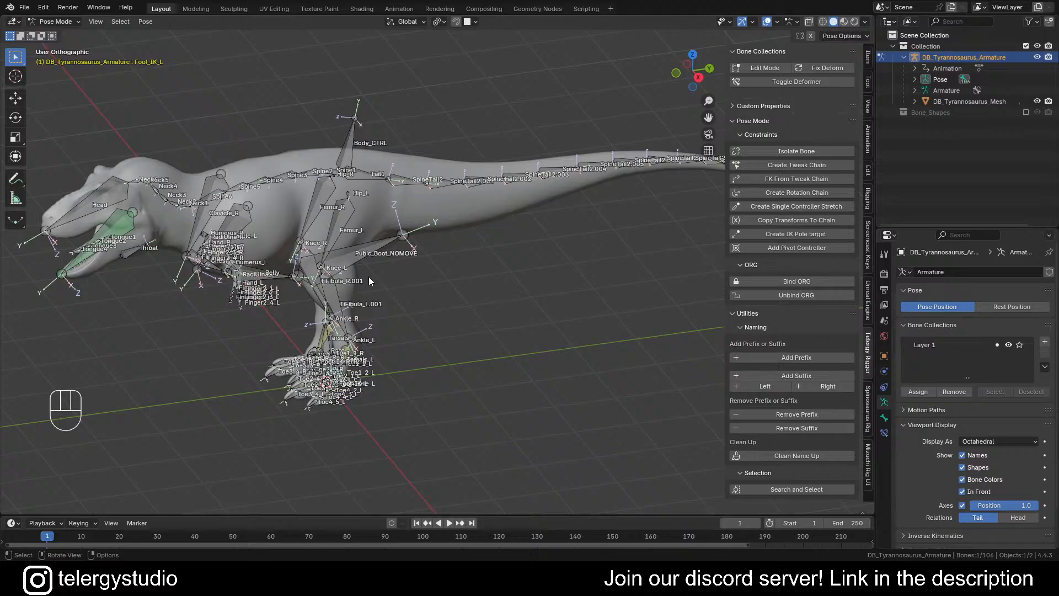
middle_drag(368, 279, 379, 240)
scroll(389, 236, down, 1)
key(Tab)
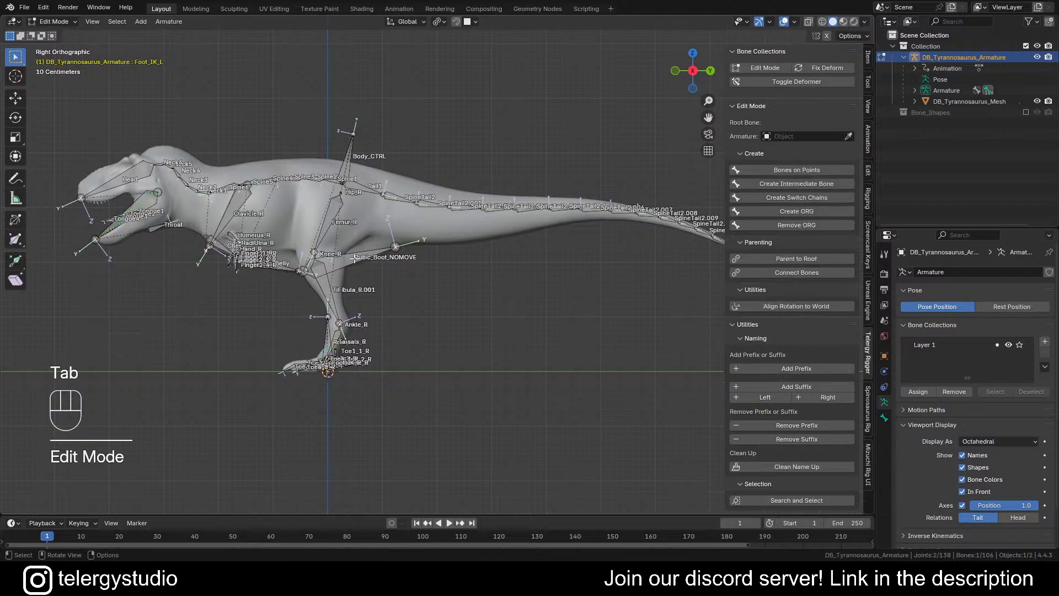
click(802, 137)
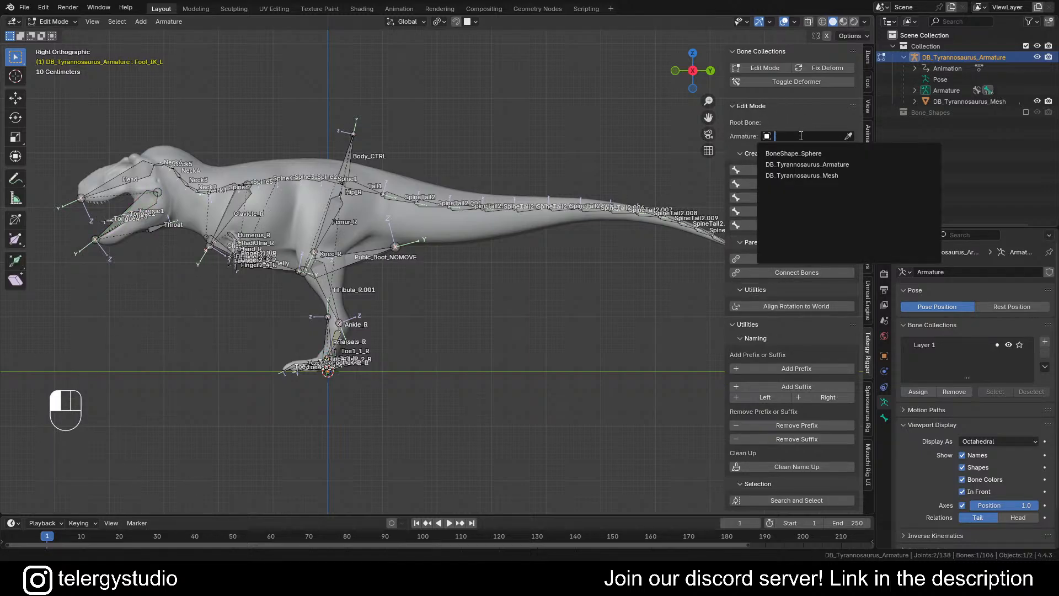
click(814, 164)
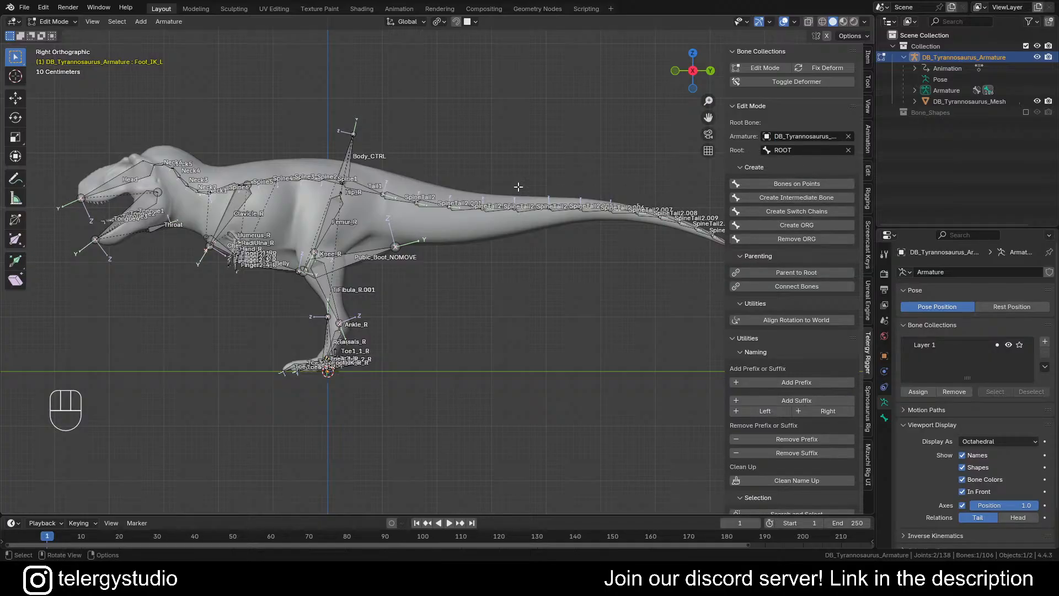
shift+middle_drag(518, 187, 485, 202)
middle_drag(370, 250, 435, 262)
scroll(410, 277, up, 5)
scroll(433, 250, down, 3)
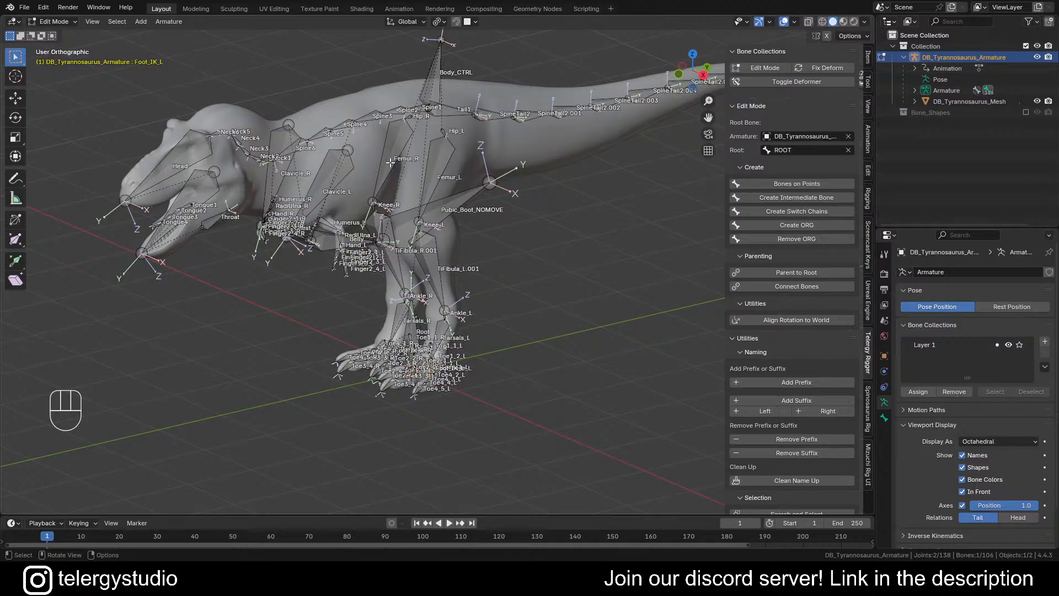
Step: Examine the overall bone layout of the Tyrannosaurus armature from the side and at an angle
scroll(389, 163, down, 2)
middle_drag(404, 176, 375, 216)
scroll(397, 202, up, 4)
shift+middle_drag(540, 238, 478, 258)
scroll(387, 199, down, 1)
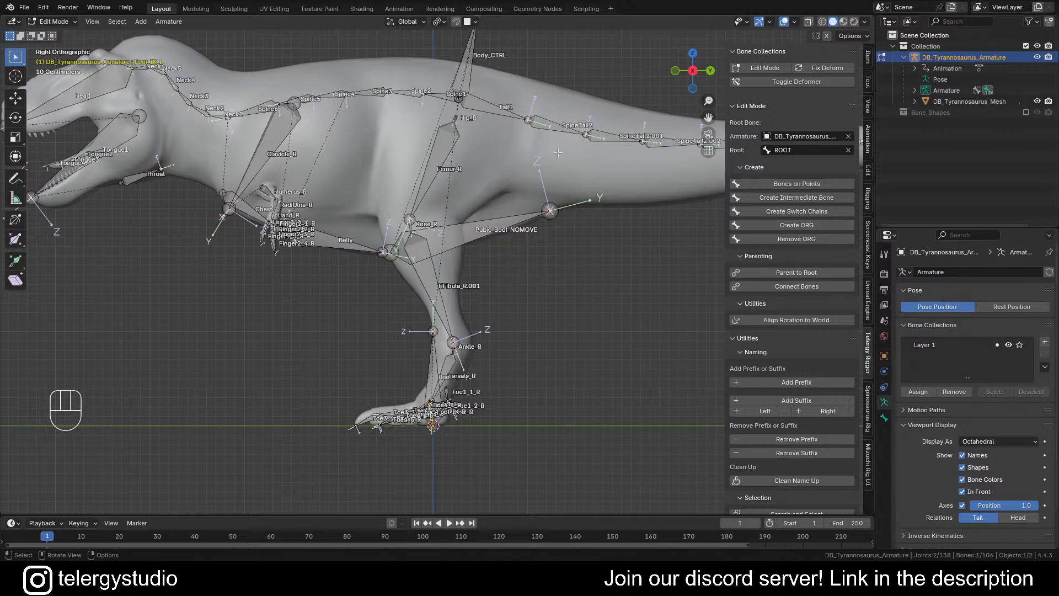
scroll(485, 167, down, 2)
shift+middle_drag(419, 182, 502, 214)
middle_drag(435, 296, 422, 292)
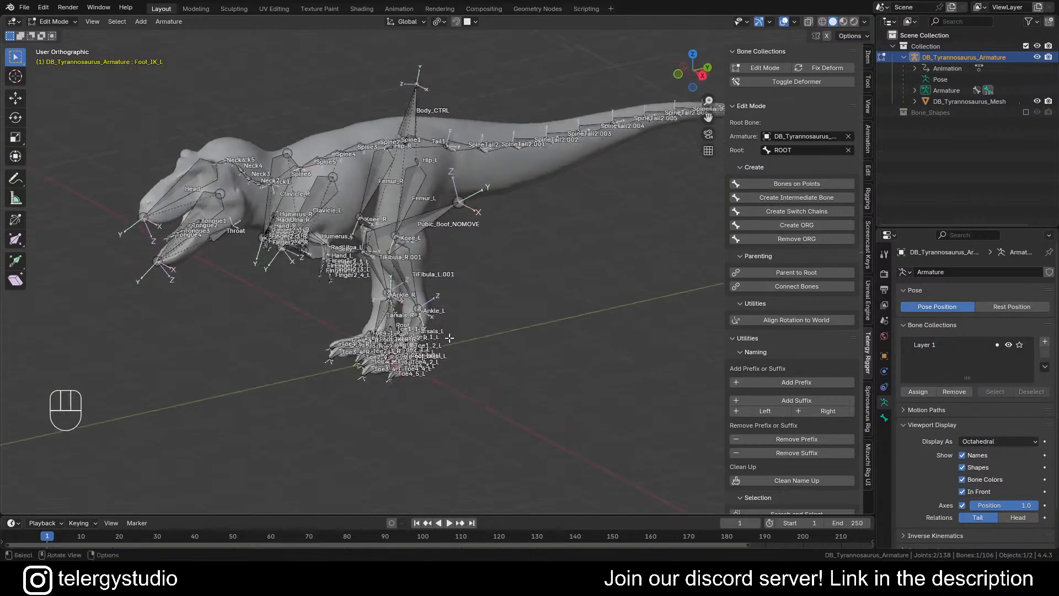
Step: Select the Root bone between the feet and set Root as the root bone in the Telergy Rigger tools
scroll(413, 309, up, 8)
click(406, 265)
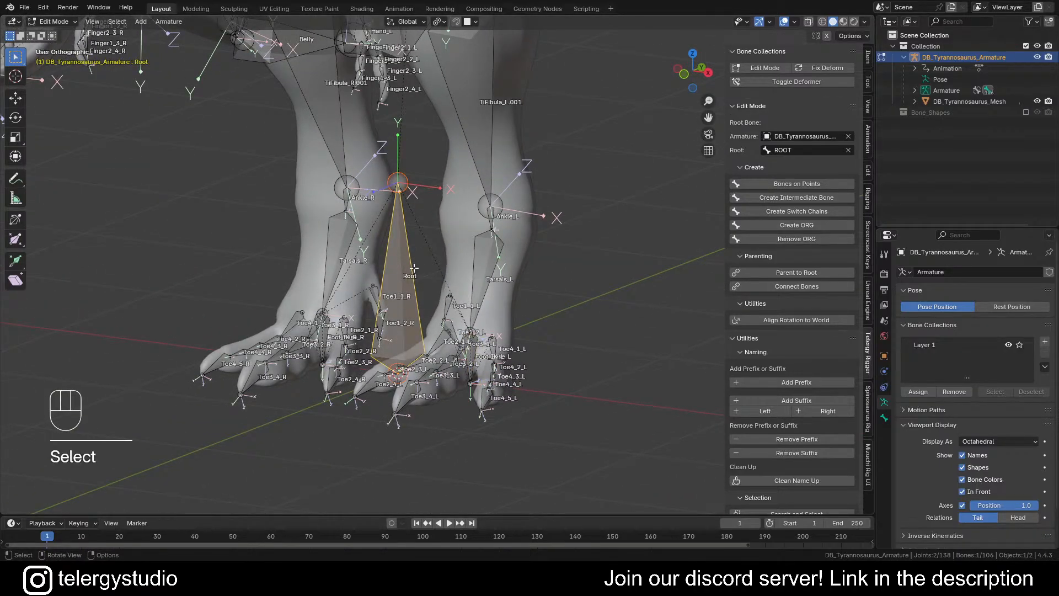
click(800, 152)
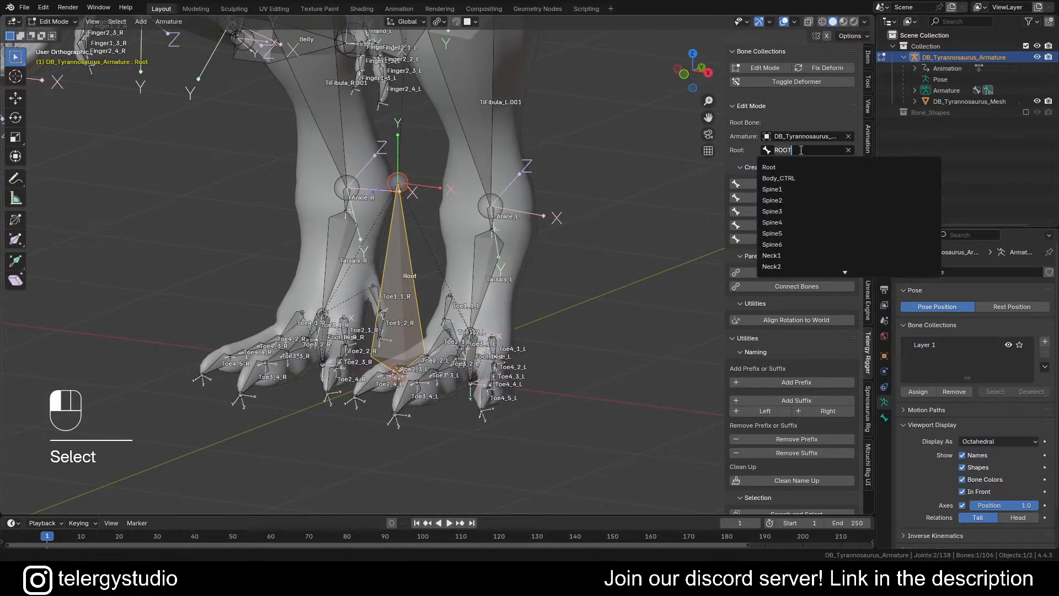
click(774, 166)
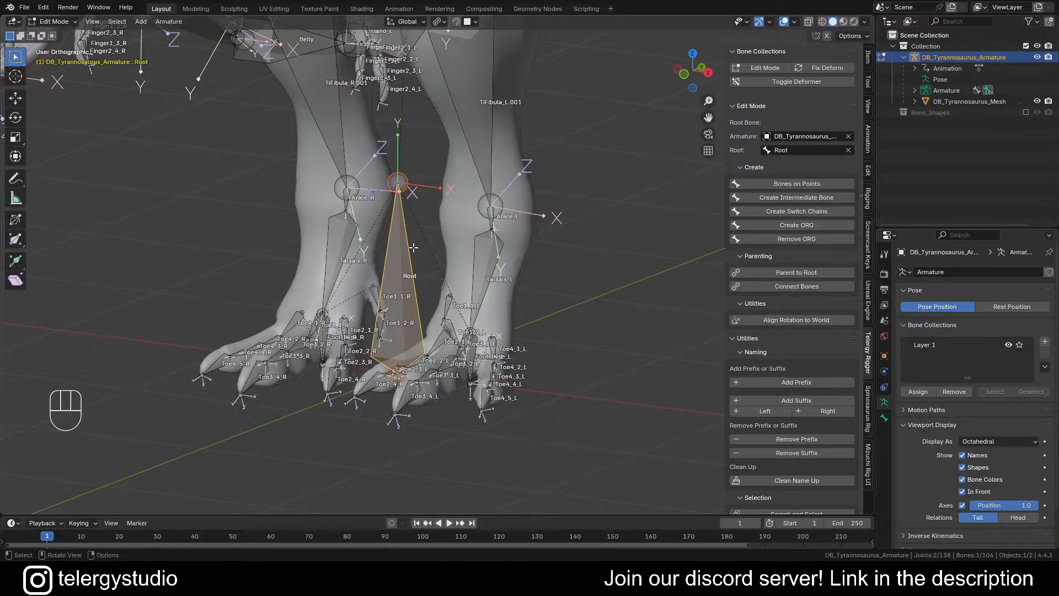
Step: Align the Root bone's rotation to the world
middle_drag(386, 242, 396, 247)
key(d)
click(471, 289)
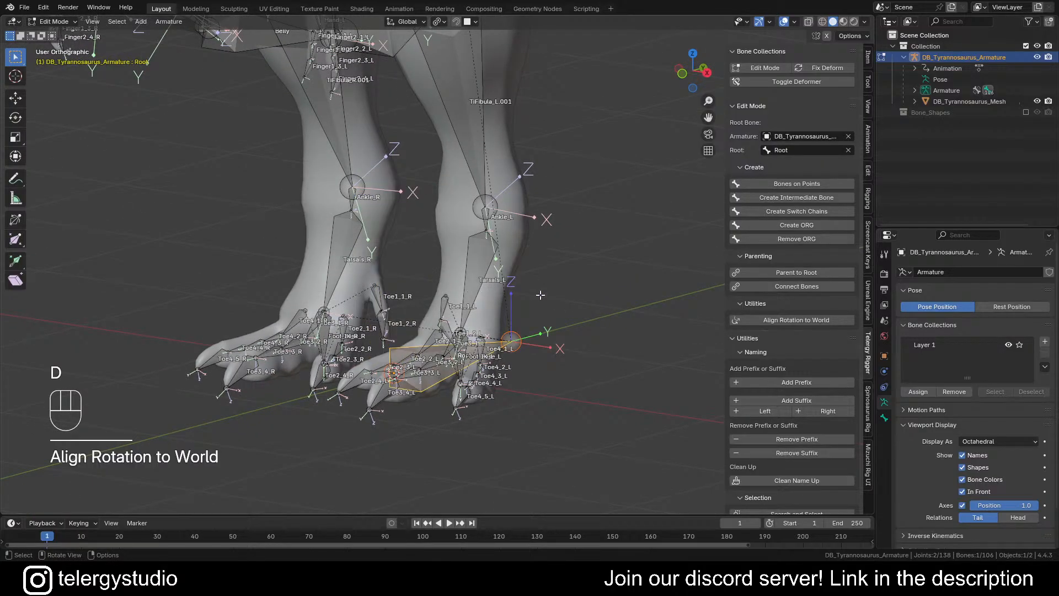
Step: Delete the Body_CTRL bone above the hips
middle_drag(509, 291, 457, 372)
click(414, 138)
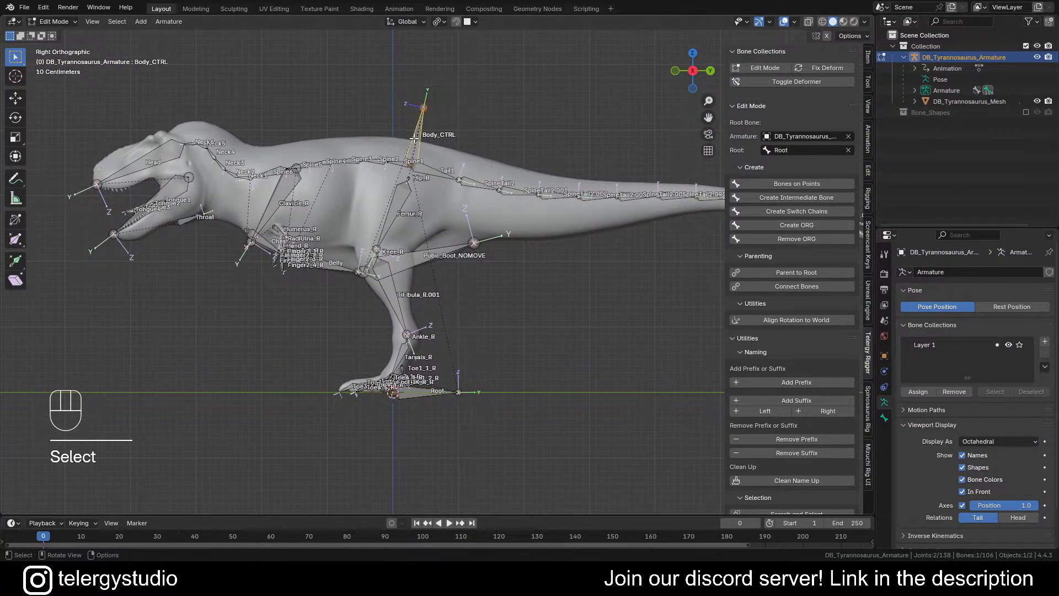
key(x)
click(428, 143)
Step: Enable X-axis mirroring and parent the Hip_L bone to Spine1, keeping its offset
scroll(384, 144, up, 2)
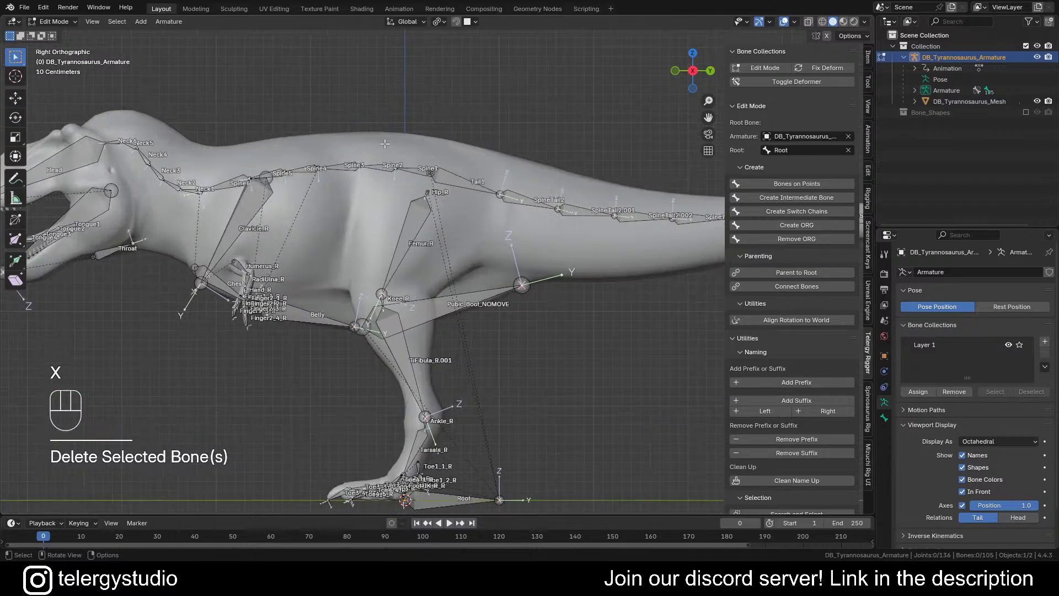
middle_drag(385, 144, 475, 199)
scroll(441, 207, up, 3)
click(436, 212)
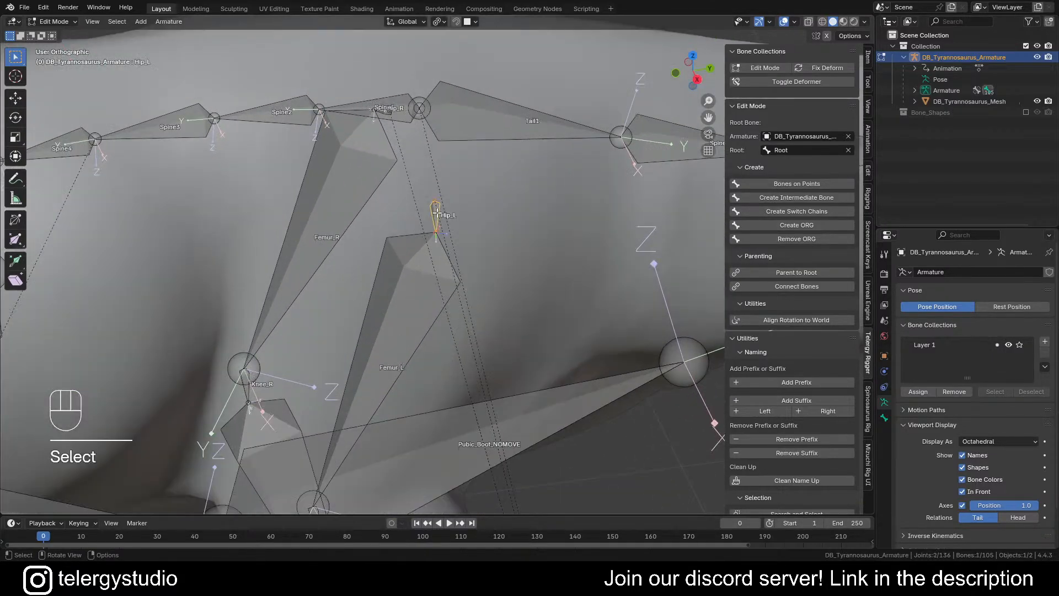
middle_drag(466, 160, 480, 125)
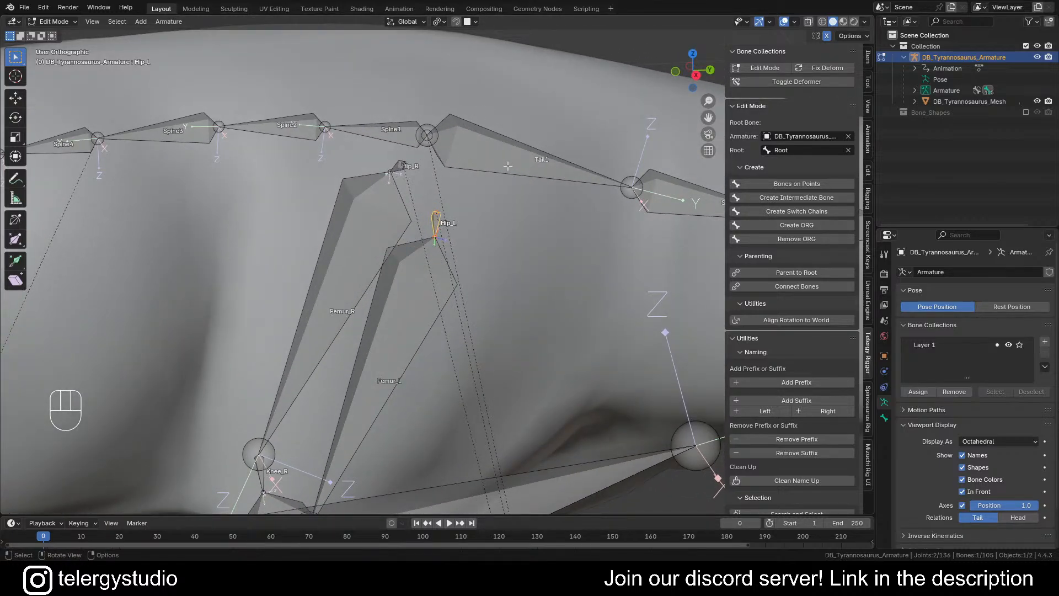
middle_drag(445, 179, 468, 182)
shift+click(468, 182)
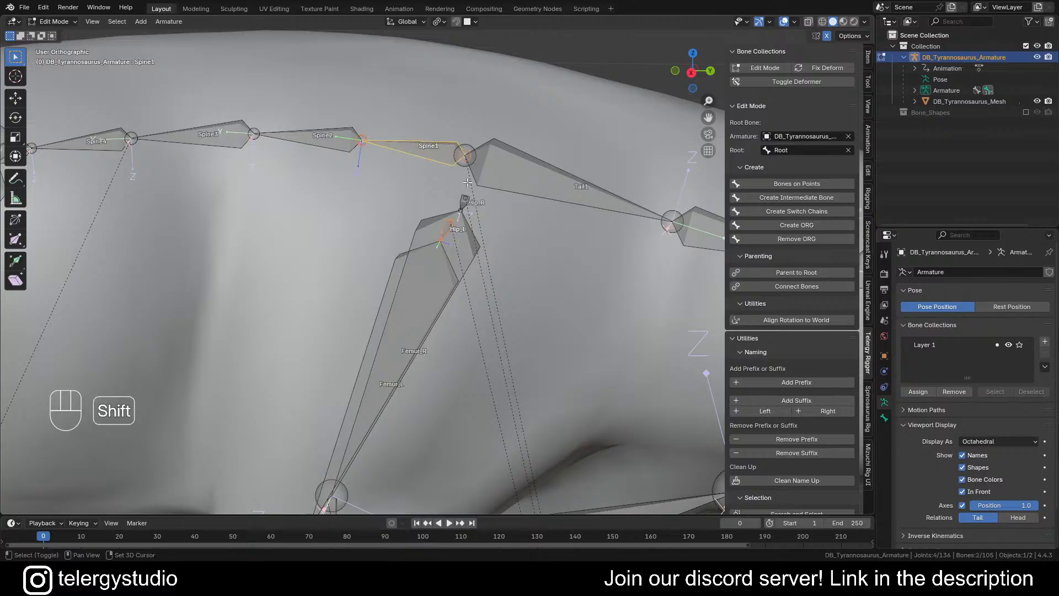
scroll(473, 182, down, 1)
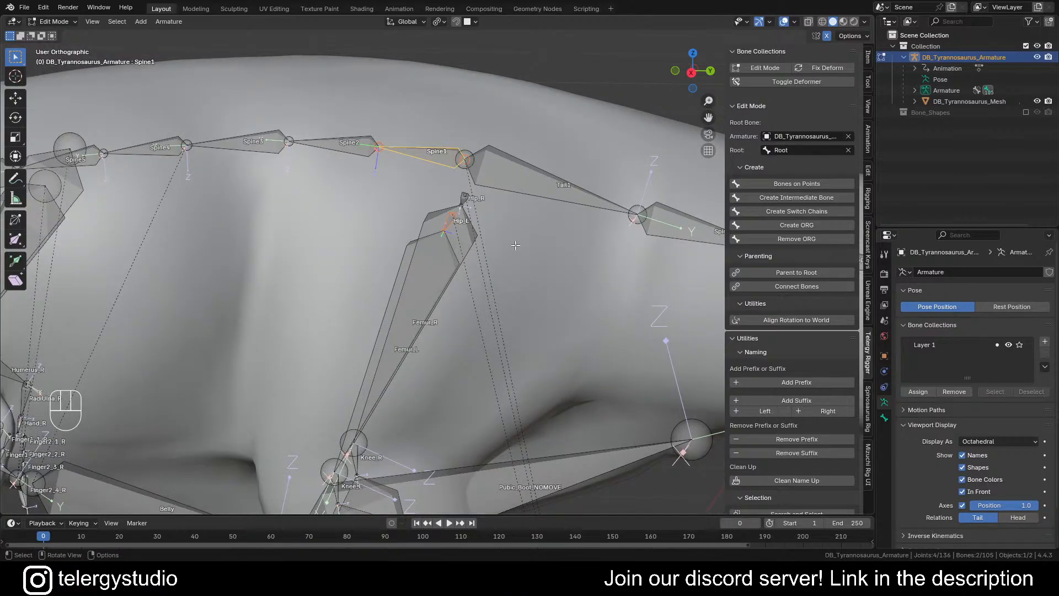
key(ctrl+p)
click(521, 186)
scroll(521, 187, down, 2)
middle_drag(504, 179, 490, 161)
click(413, 163)
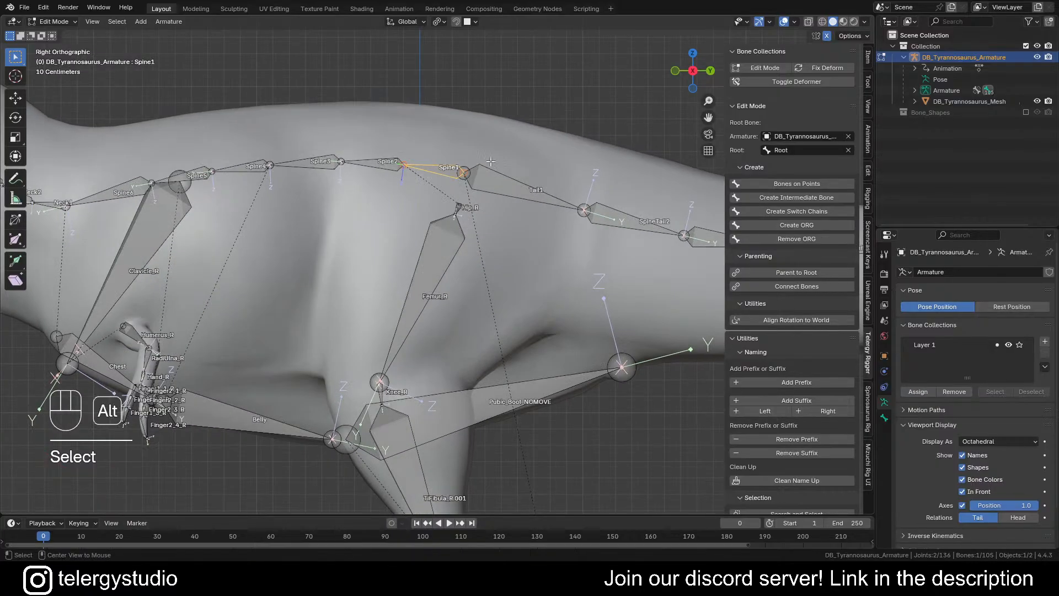
Step: Parent the Tail1 bone to Spine1, keeping its offset
click(516, 183)
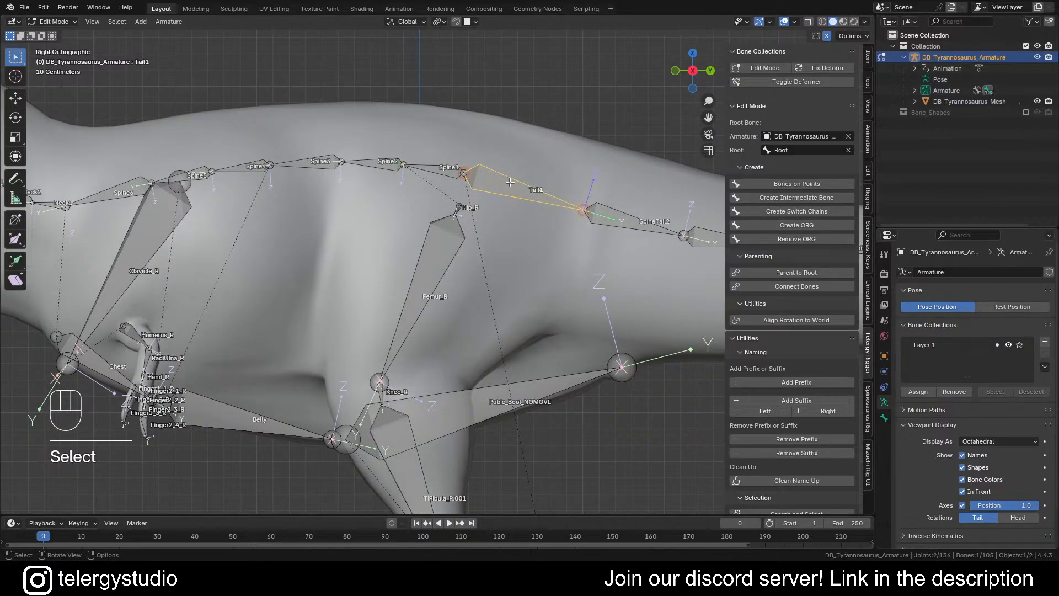
key(r)
right_click(551, 176)
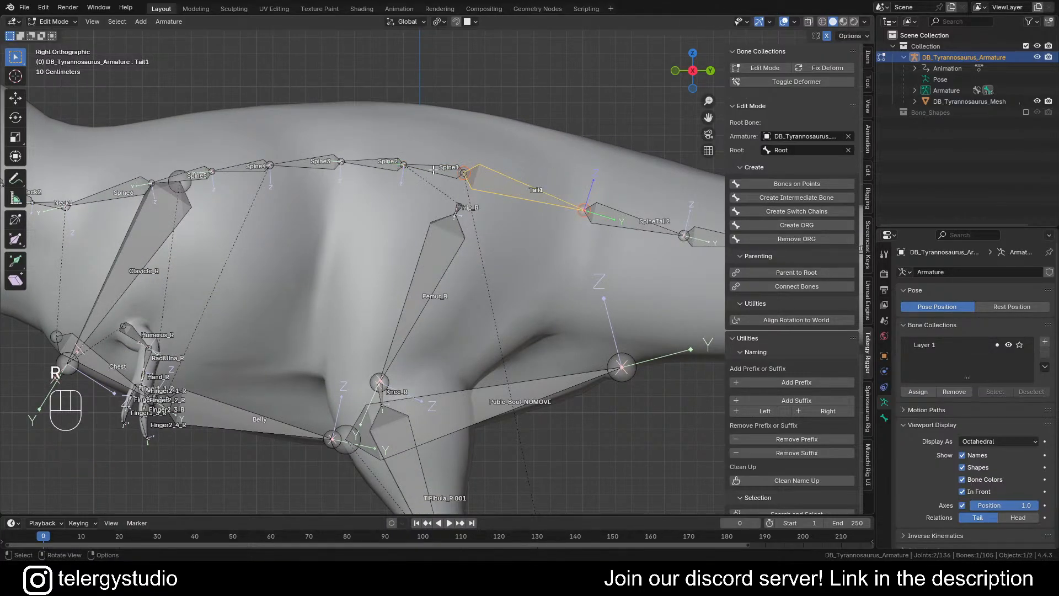
scroll(467, 165, down, 4)
shift+middle_drag(469, 161, 435, 164)
scroll(412, 166, up, 1)
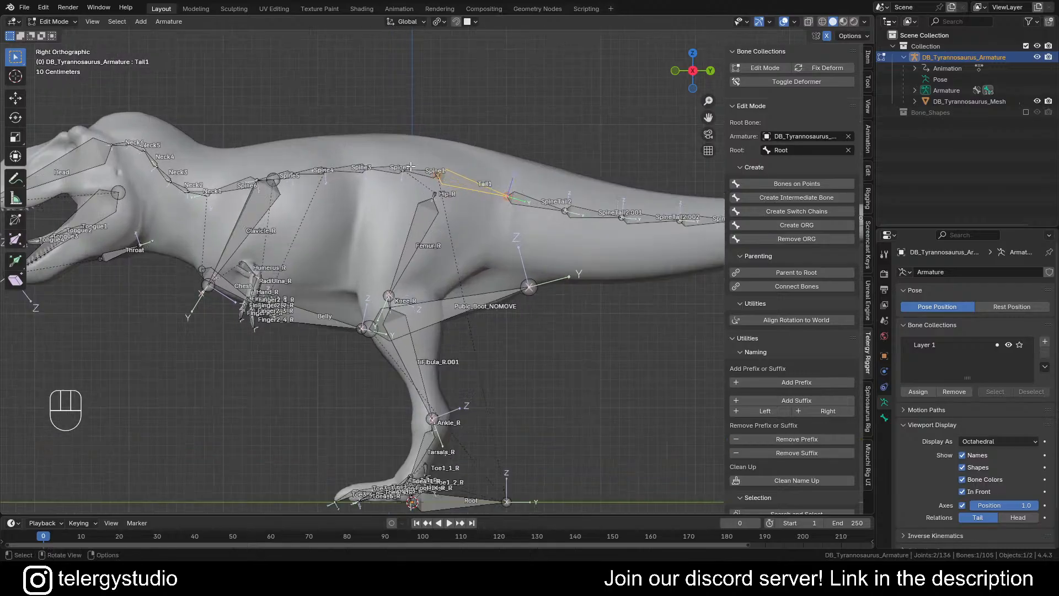
scroll(410, 166, up, 3)
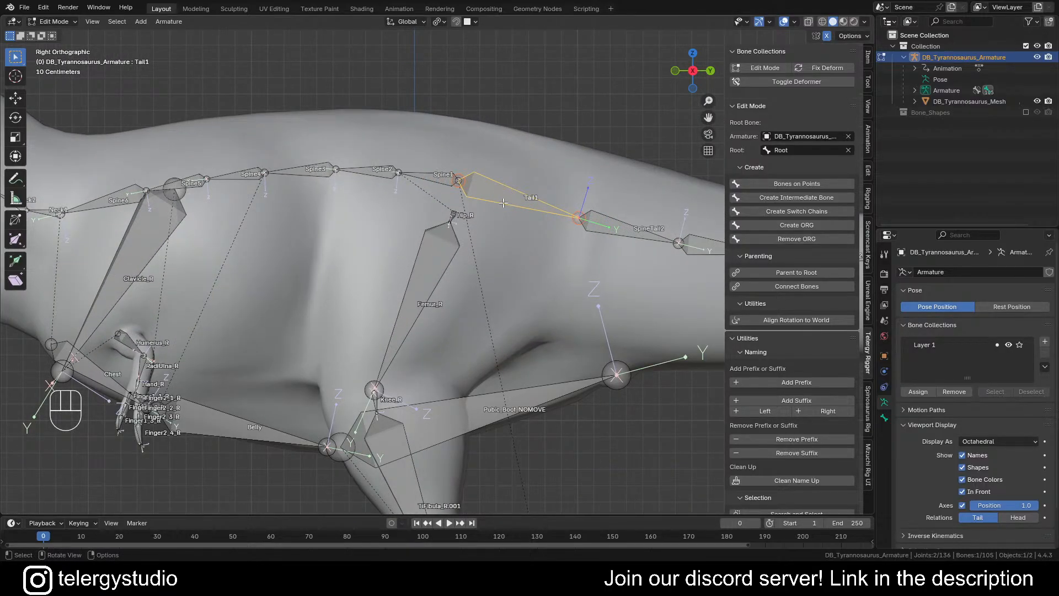
shift+click(435, 179)
key(d)
click(520, 211)
click(521, 209)
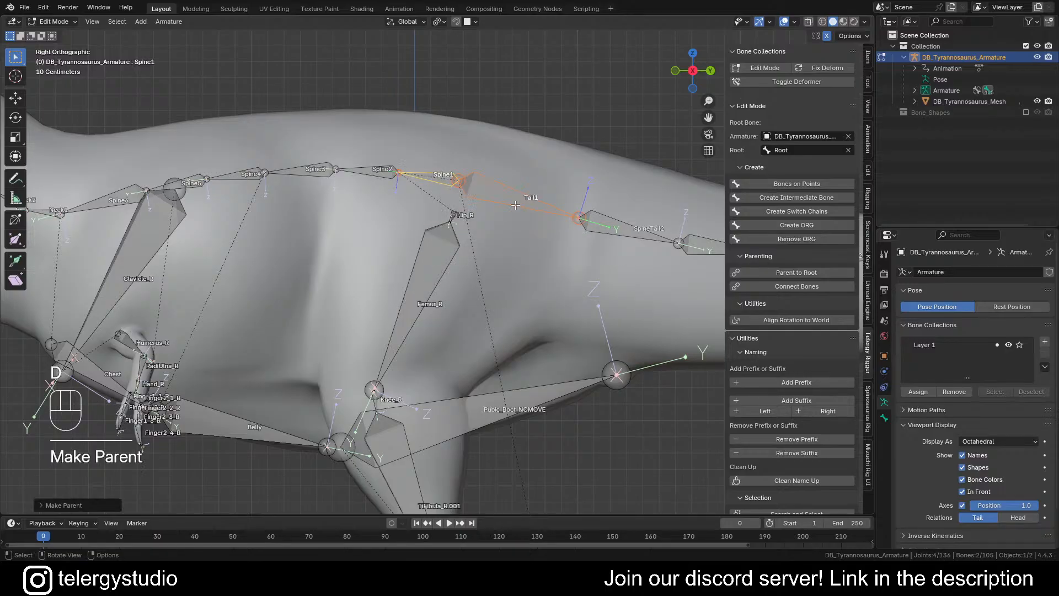
Step: Select the bone chain from Spine1 to Head and recalculate its roll to the Global +Z Axis
scroll(515, 205, down, 5)
scroll(513, 203, up, 4)
click(496, 189)
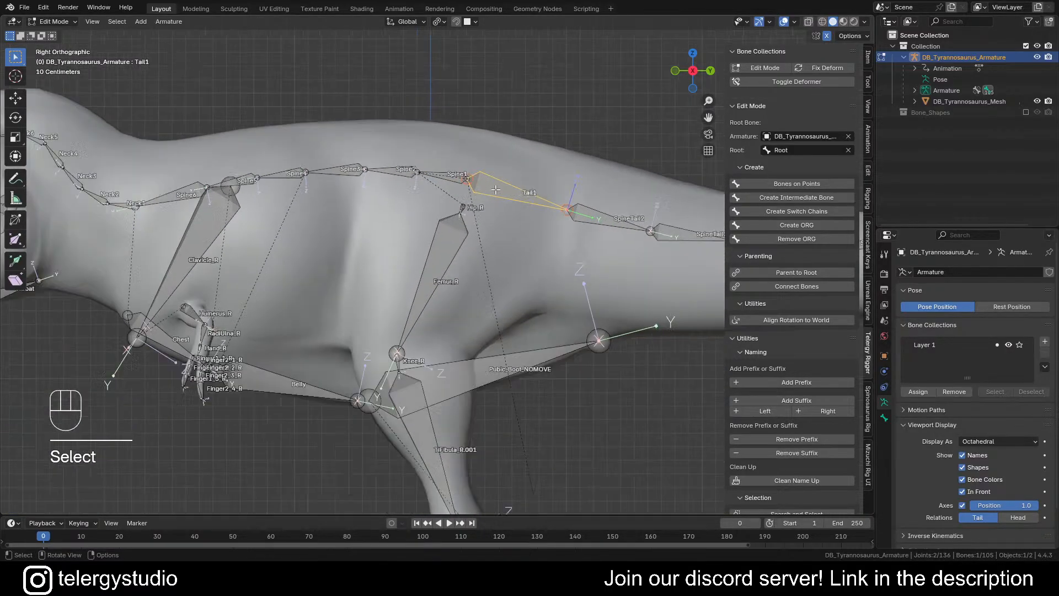
scroll(496, 189, down, 1)
shift+middle_drag(450, 180, 464, 177)
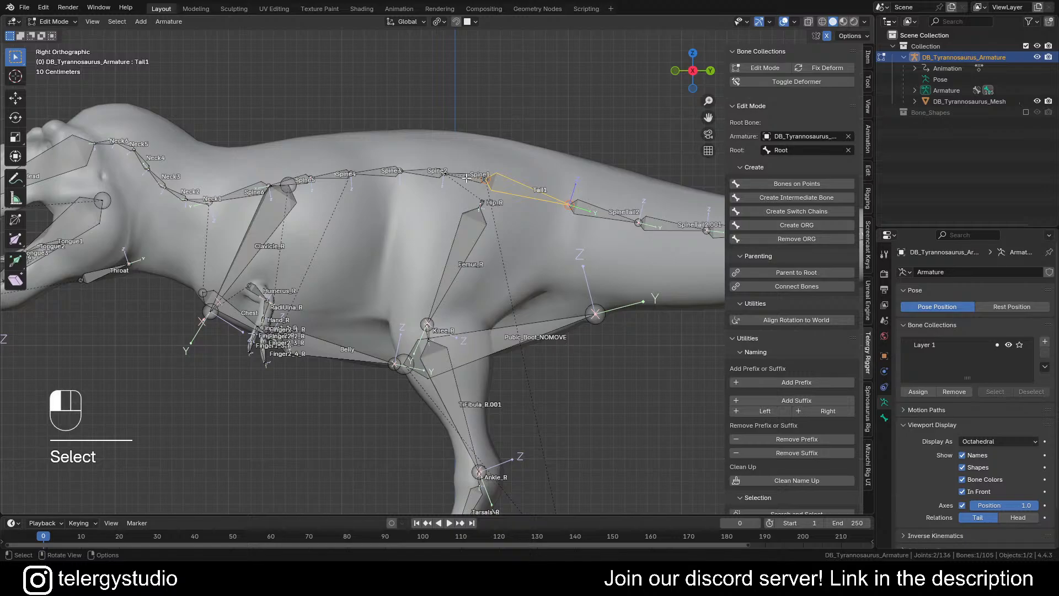
shift+middle_drag(399, 178, 513, 181)
scroll(514, 182, up, 1)
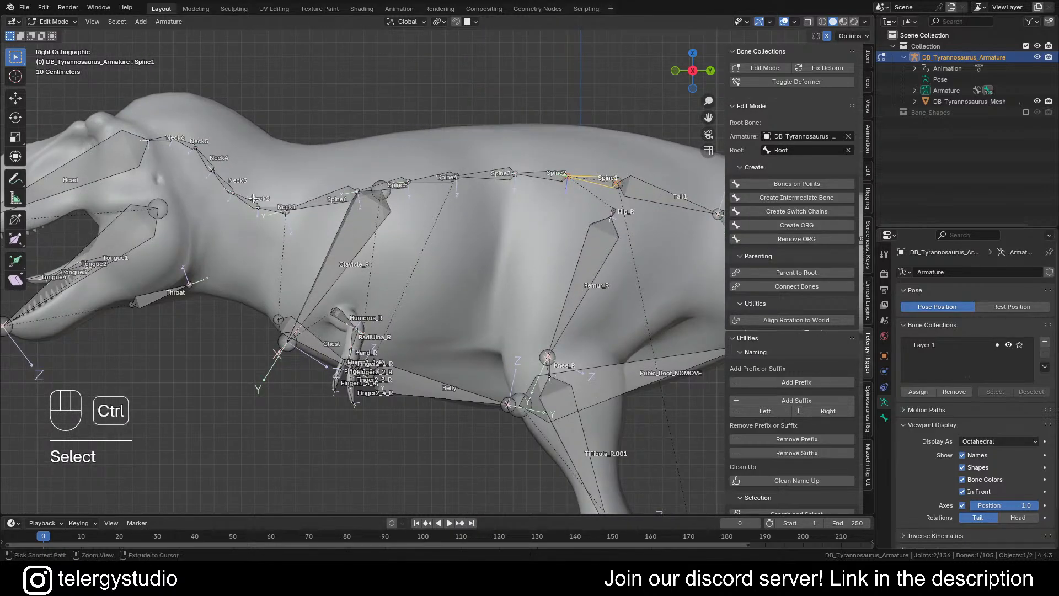
ctrl+click(111, 162)
scroll(227, 134, down, 4)
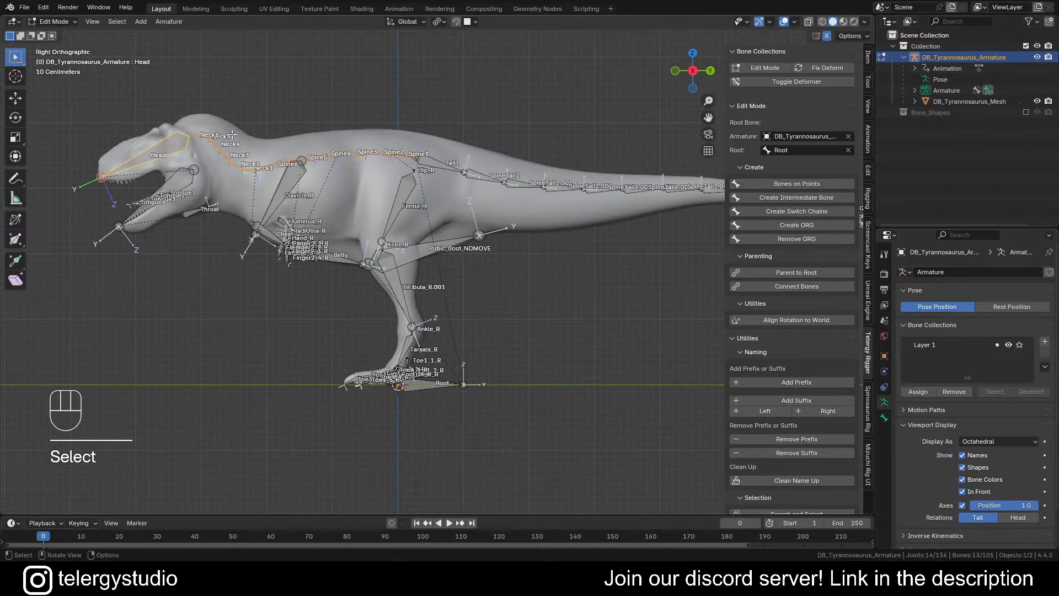
shift+middle_drag(227, 134, 236, 136)
key(shift+n)
click(57, 213)
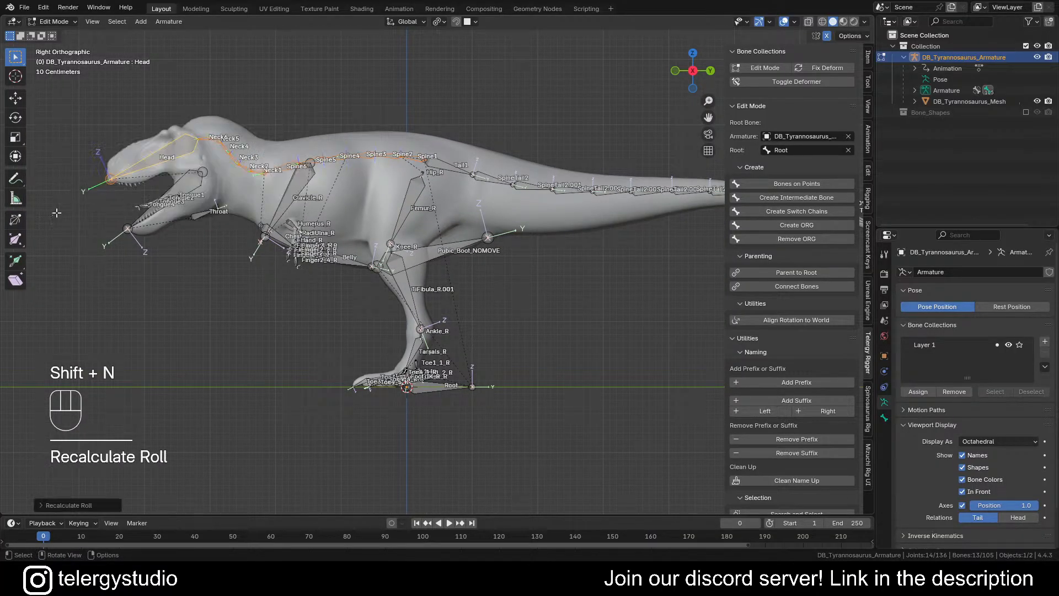
Step: Deselect all bones and inspect the bone axes along the spine and tail
shift+middle_drag(398, 118, 445, 130)
scroll(445, 129, up, 1)
scroll(444, 130, up, 4)
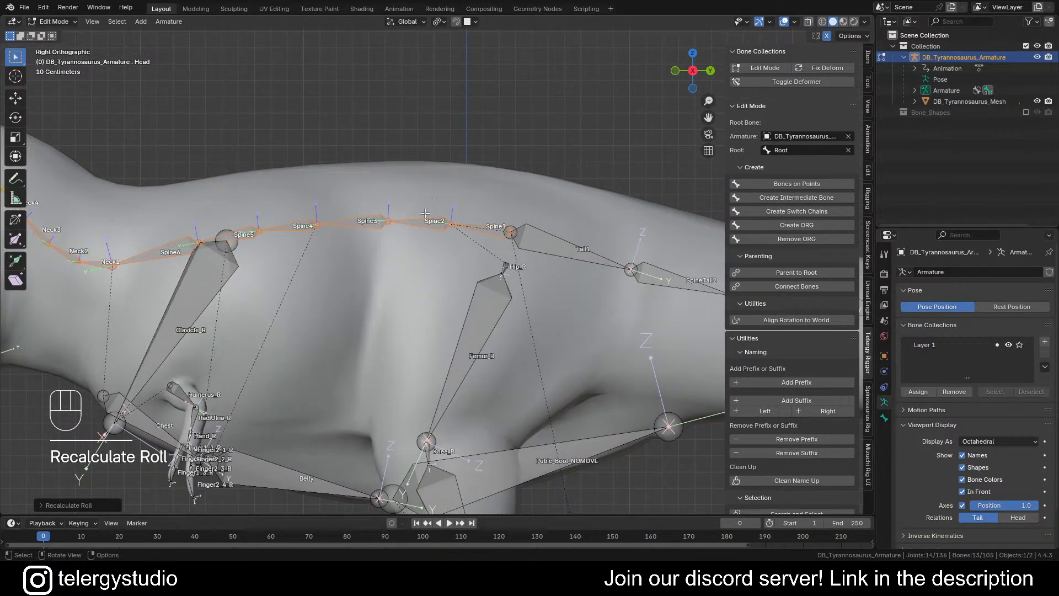
scroll(354, 167, down, 4)
key(alt+a)
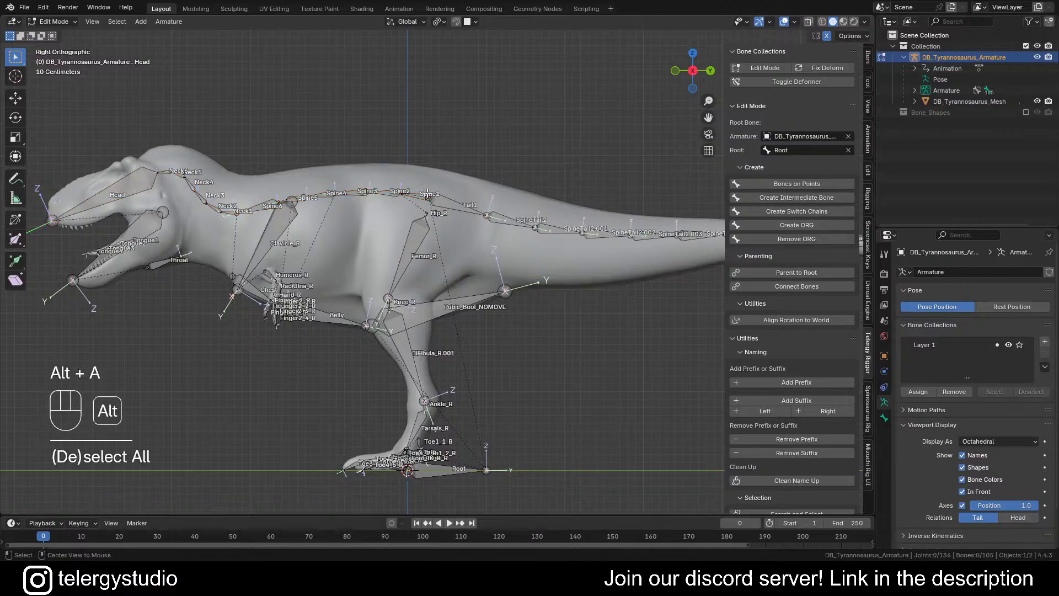
shift+middle_drag(427, 193, 424, 200)
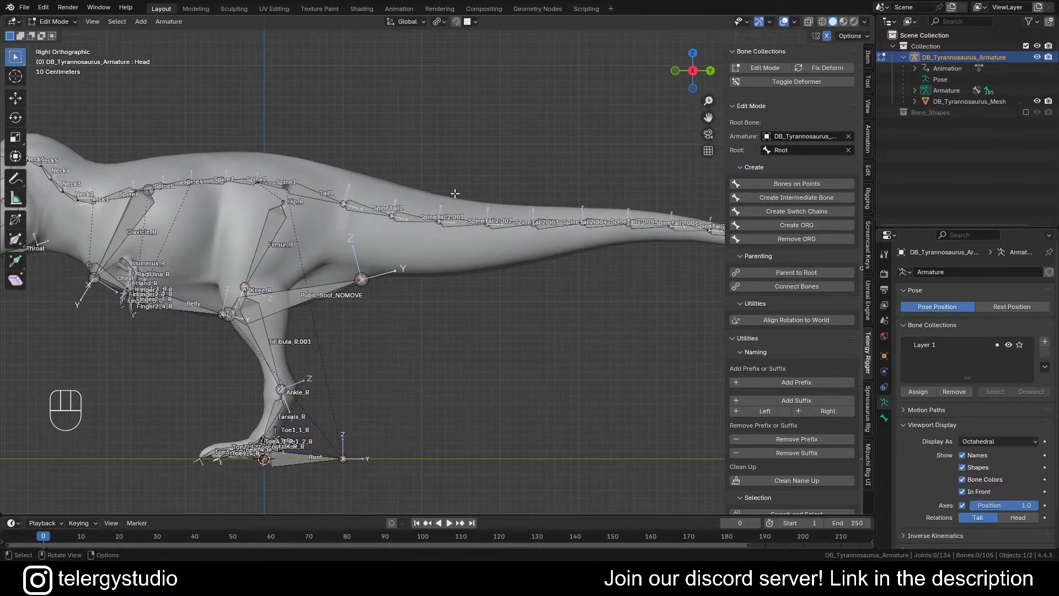
shift+middle_drag(455, 193, 348, 192)
shift+middle_drag(503, 218, 612, 209)
shift+middle_drag(212, 228, 475, 224)
Step: Recalculate the roll of the Pubic_Boot_NOMOVE, Belly and Chest bones to the Global +Z Axis
click(491, 263)
scroll(386, 275, down, 1)
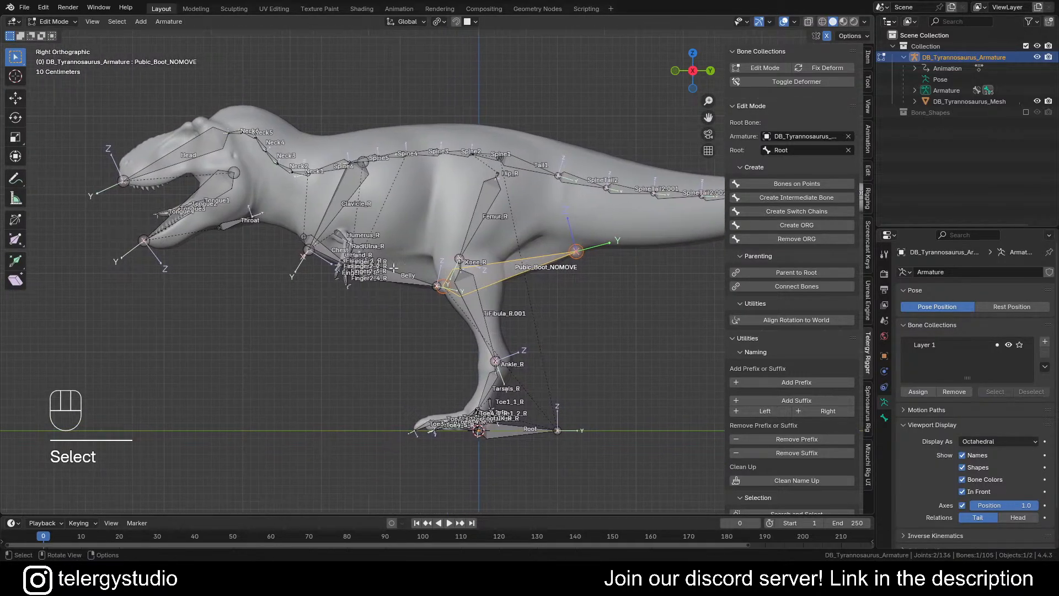
scroll(309, 274, up, 4)
shift+click(400, 283)
key(shift+n)
click(401, 279)
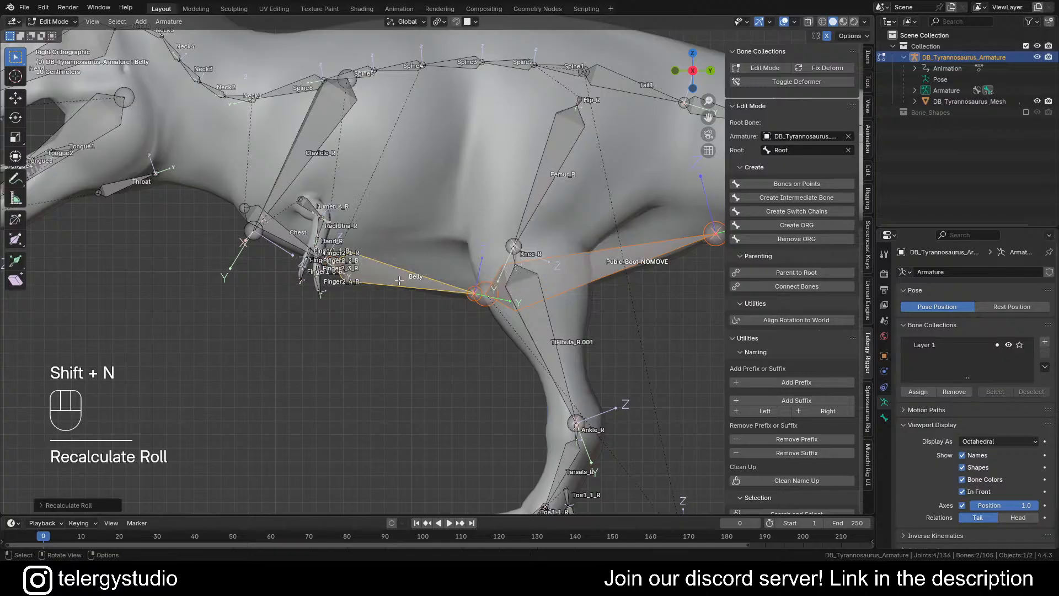
shift+click(285, 231)
key(shift+n)
click(285, 229)
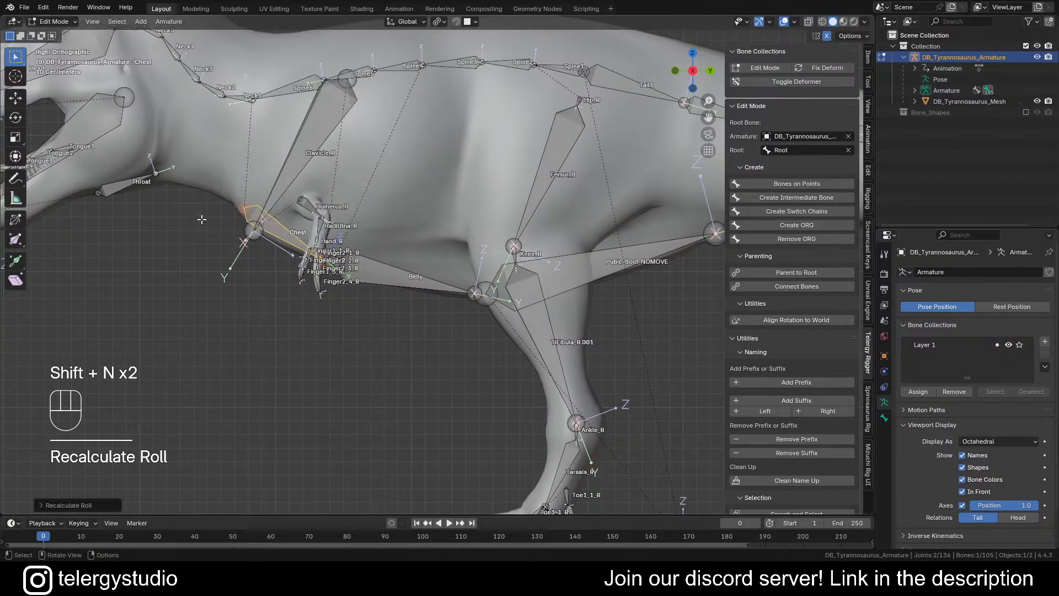
Step: Recalculate the roll of the Throat and Jaw bones to the Global +Z Axis
shift+middle_drag(166, 221, 460, 211)
click(432, 203)
key(shift+n)
click(431, 202)
click(317, 199)
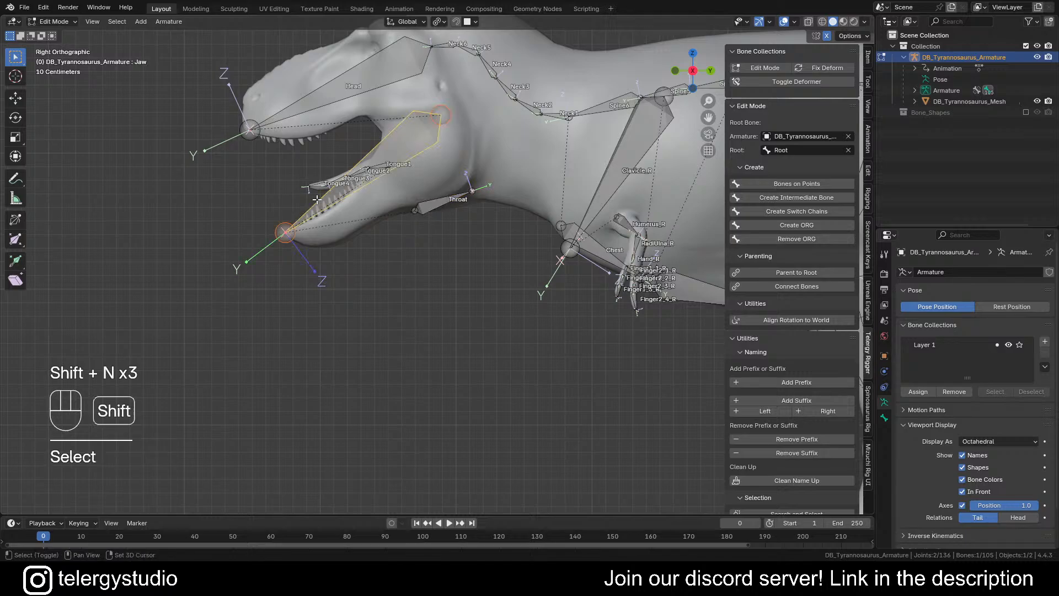
key(shift+n)
click(318, 199)
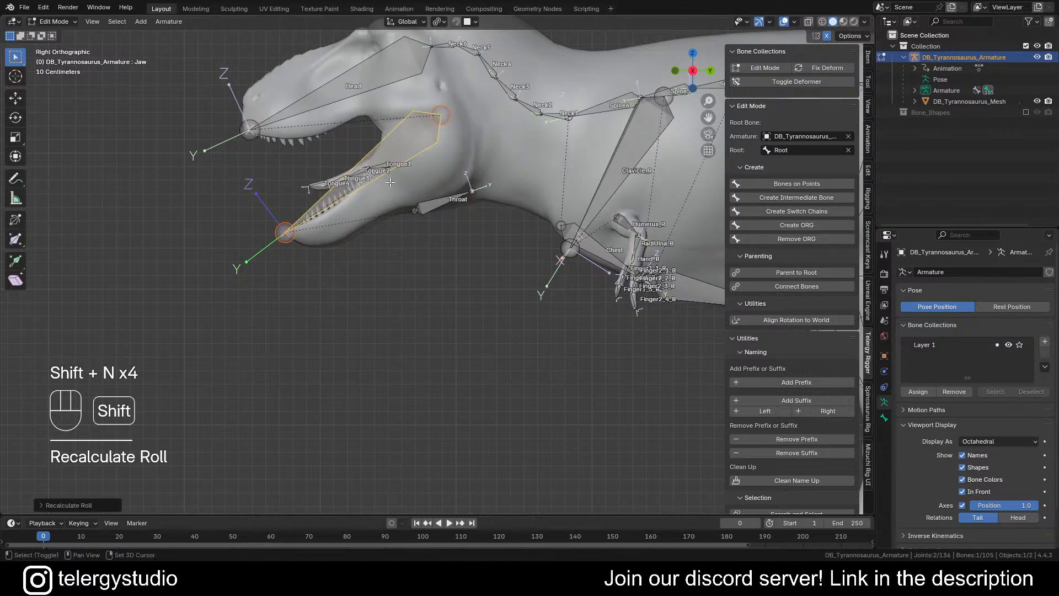
Step: Select the tongue chain from Tongue1 to Tongue4 and recalculate its roll to the Global +Z Axis
scroll(390, 182, up, 5)
click(453, 190)
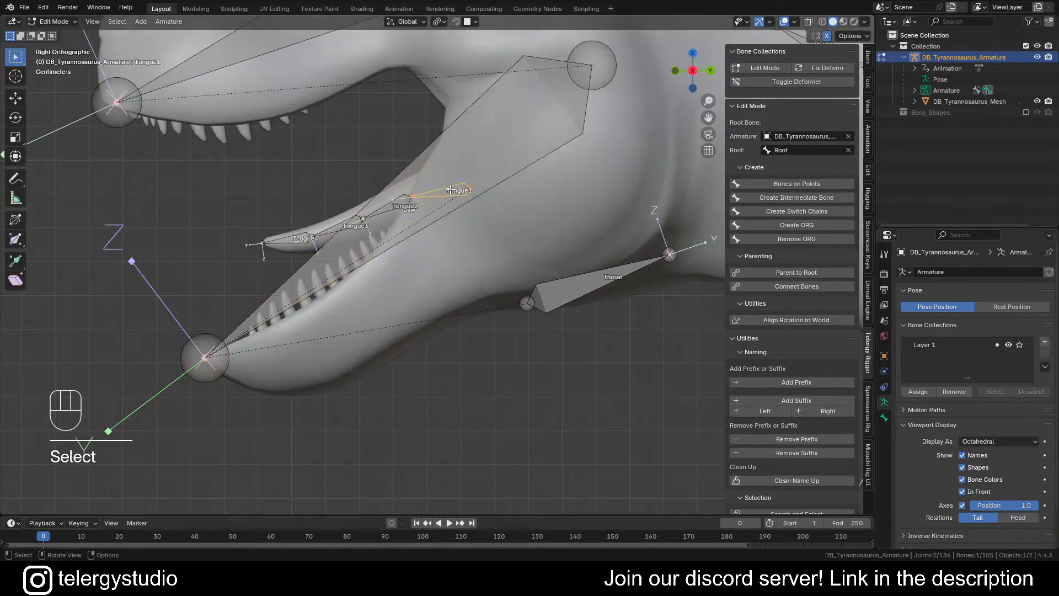
ctrl+click(294, 239)
key(shift+n)
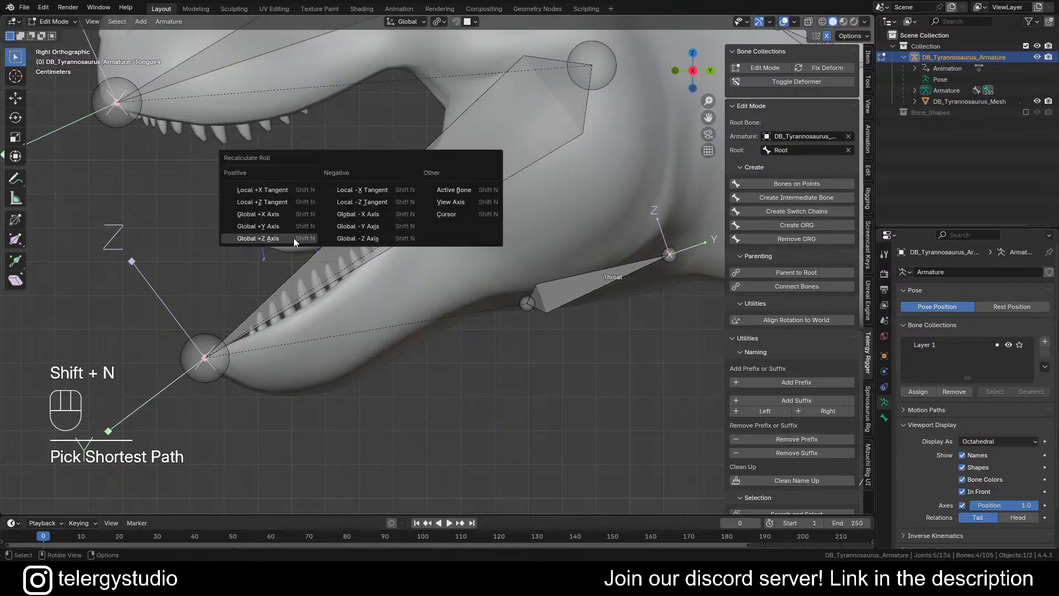
click(293, 238)
Step: Roll the Clavicle_L and Clavicle_R bones by 180°
scroll(350, 189, down, 6)
scroll(349, 189, down, 3)
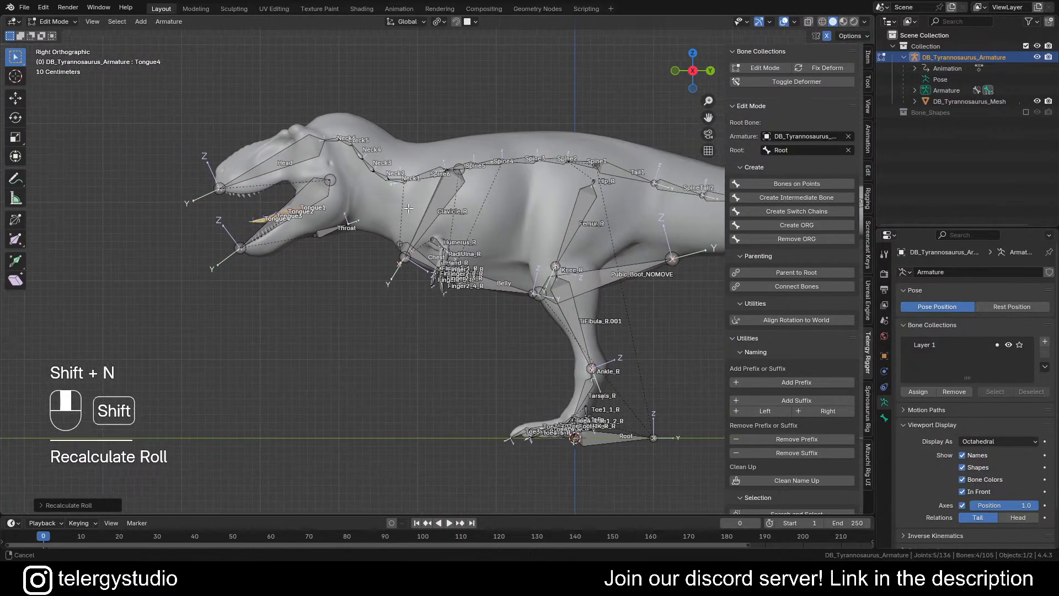
scroll(386, 209, up, 6)
middle_drag(408, 215, 430, 180)
click(399, 197)
shift+click(243, 232)
shift+middle_drag(382, 216, 351, 236)
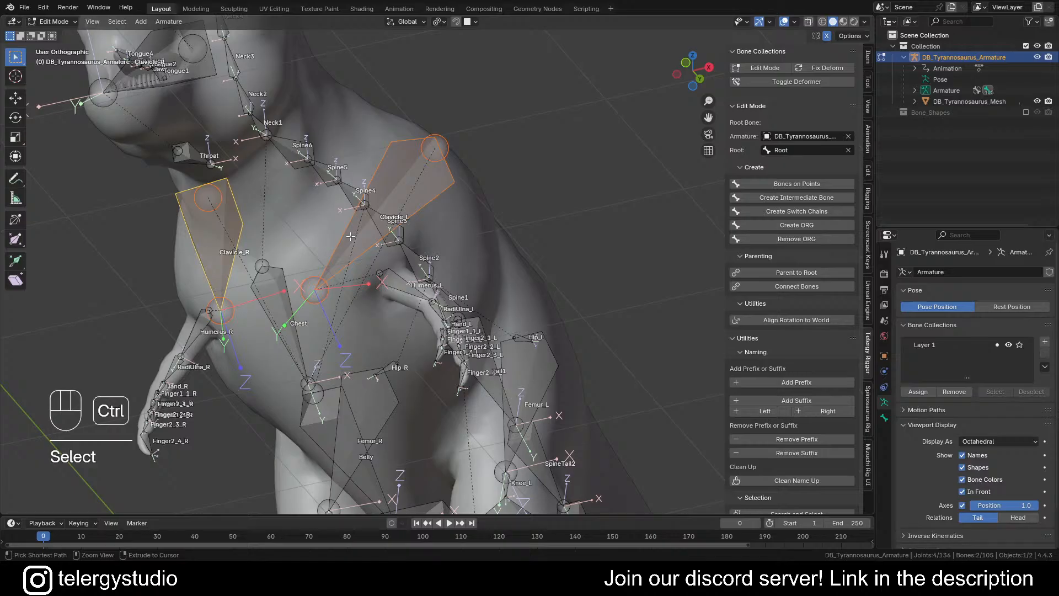
key(ctrl+r)
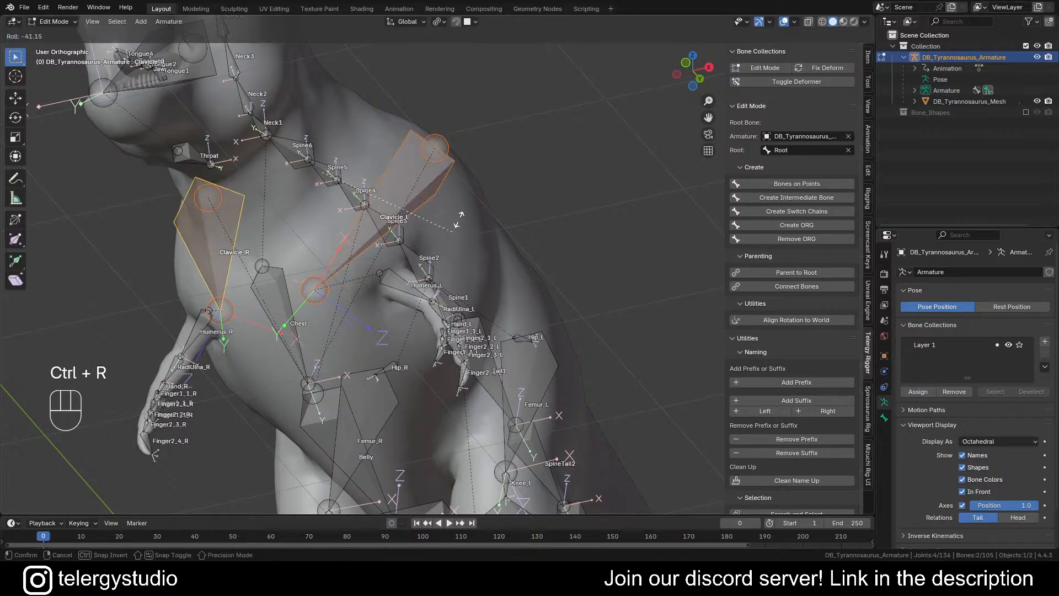
text(180)
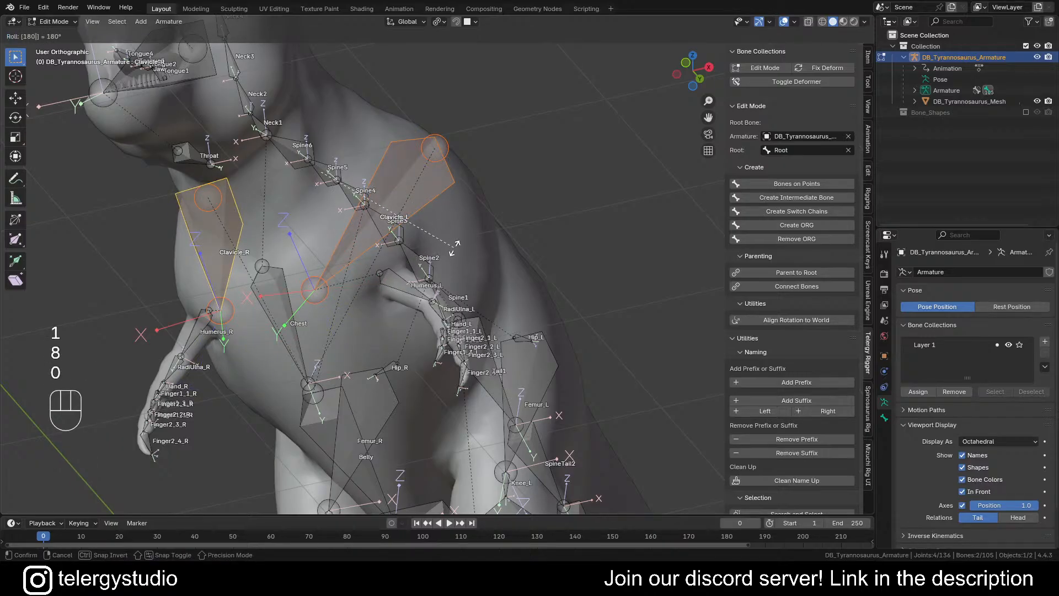
key(Return)
middle_drag(413, 223, 393, 287)
scroll(393, 278, up, 1)
scroll(393, 278, down, 1)
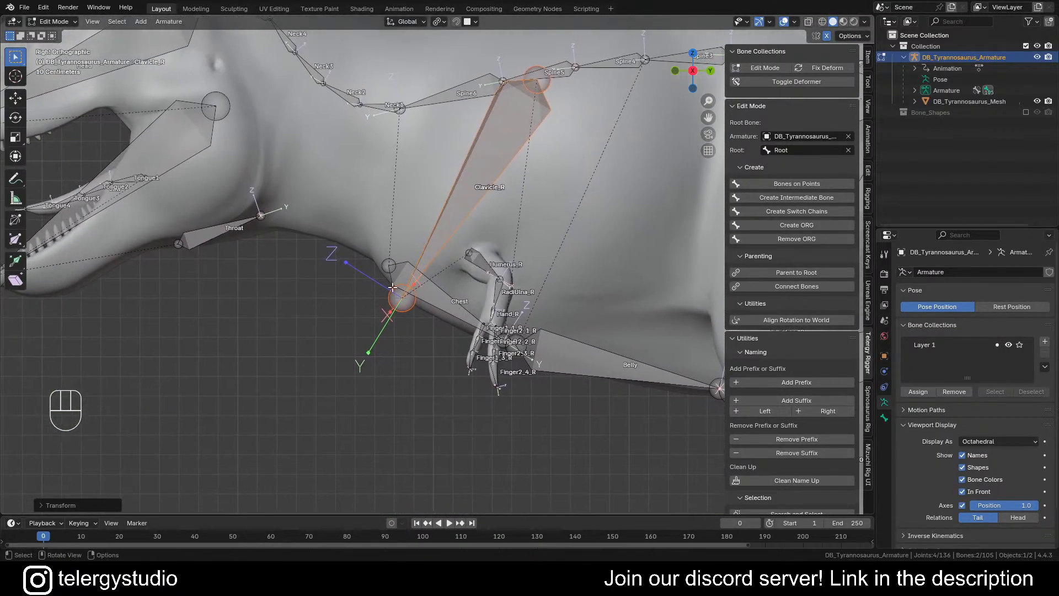
Step: Select the Humerus_L bone at the top of the left arm
scroll(342, 228, down, 2)
shift+middle_drag(433, 257, 277, 252)
scroll(356, 228, up, 1)
scroll(361, 248, up, 3)
click(359, 230)
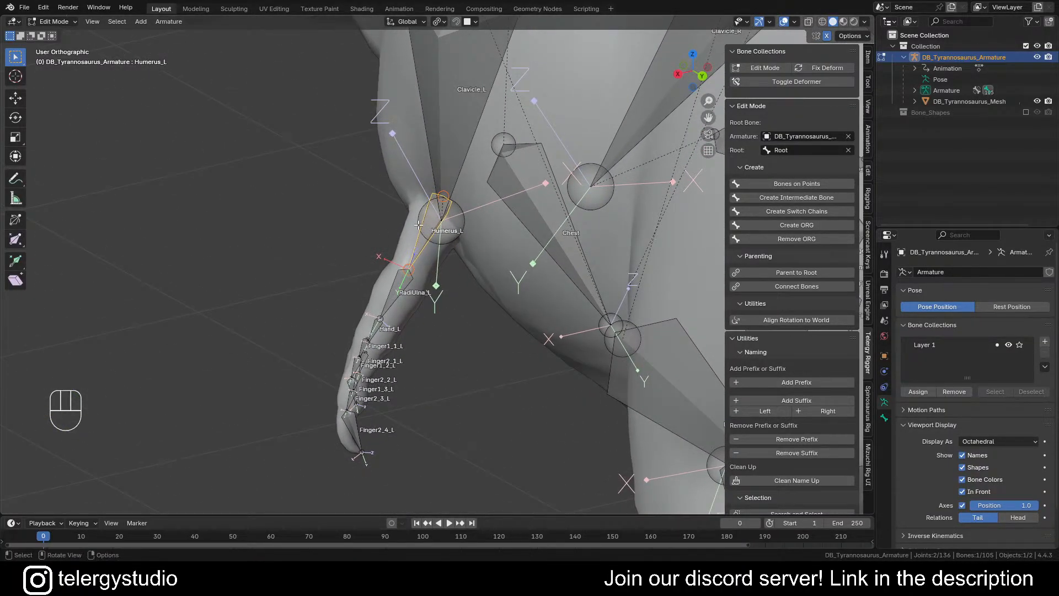
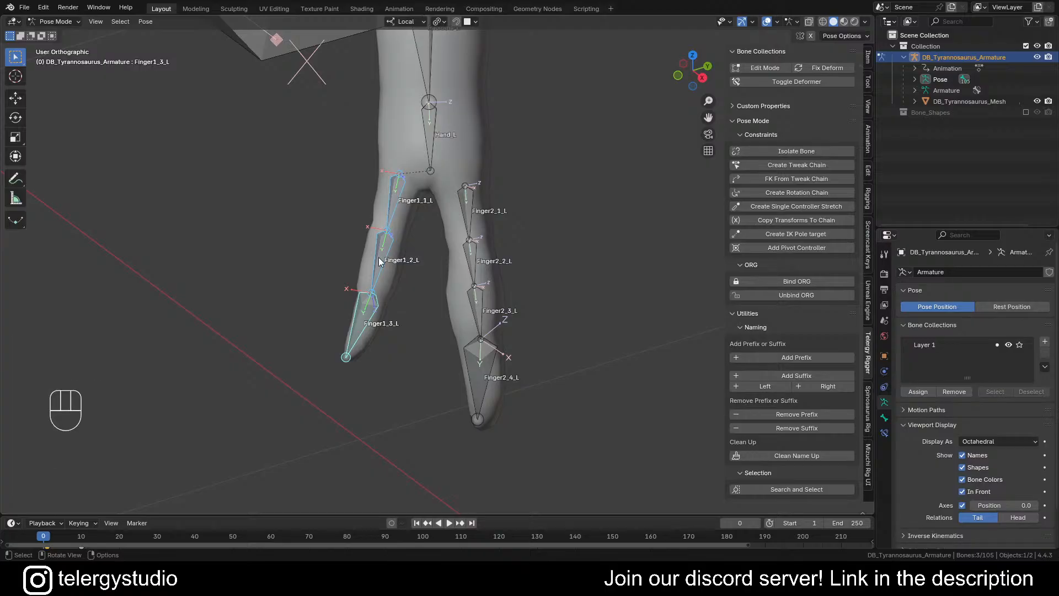
Step: Select the Finger2_1_L to Finger2_4_L chain and recalculate its roll to the View Axis in Edit Mode
scroll(380, 259, down, 2)
shift+middle_drag(455, 279, 409, 284)
mouse_move(409, 285)
middle_down()
mouse_move(419, 289)
mouse_move(400, 283)
middle_up()
drag(398, 228, 420, 387)
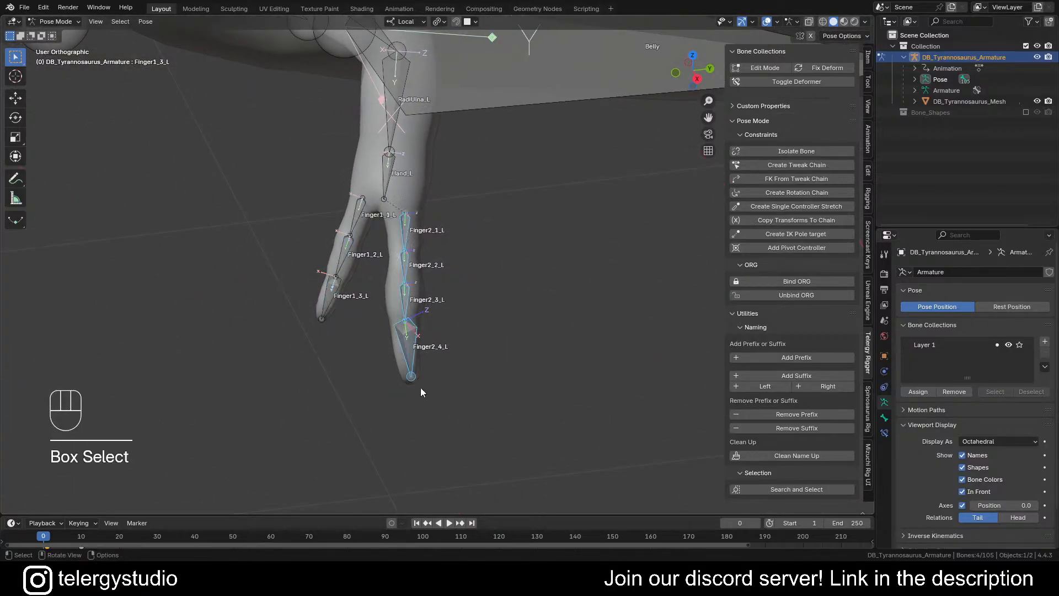
key(Tab)
key(shift+n)
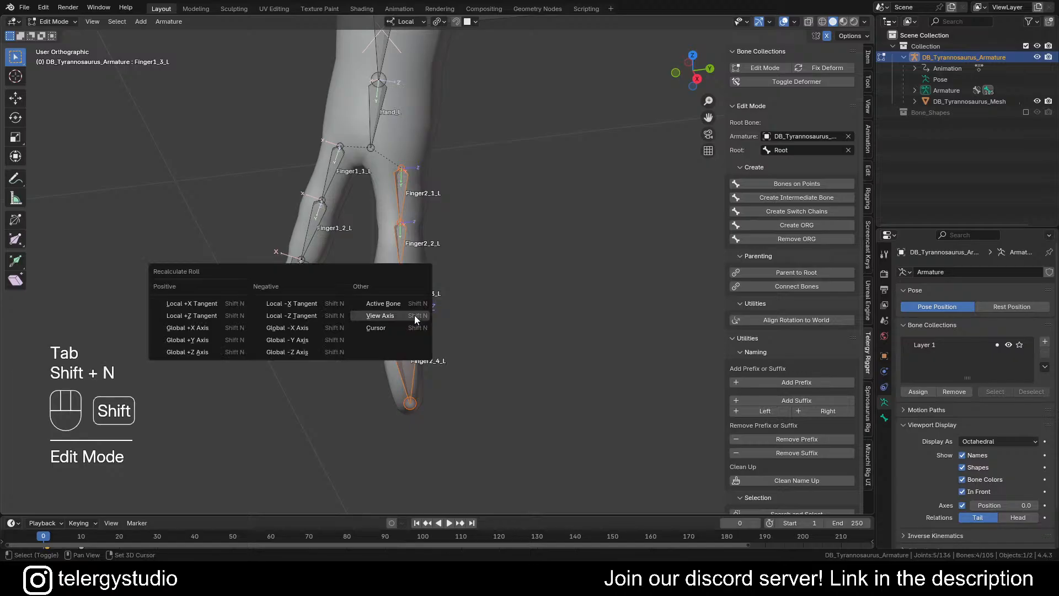
click(414, 315)
shift+middle_drag(415, 316, 427, 310)
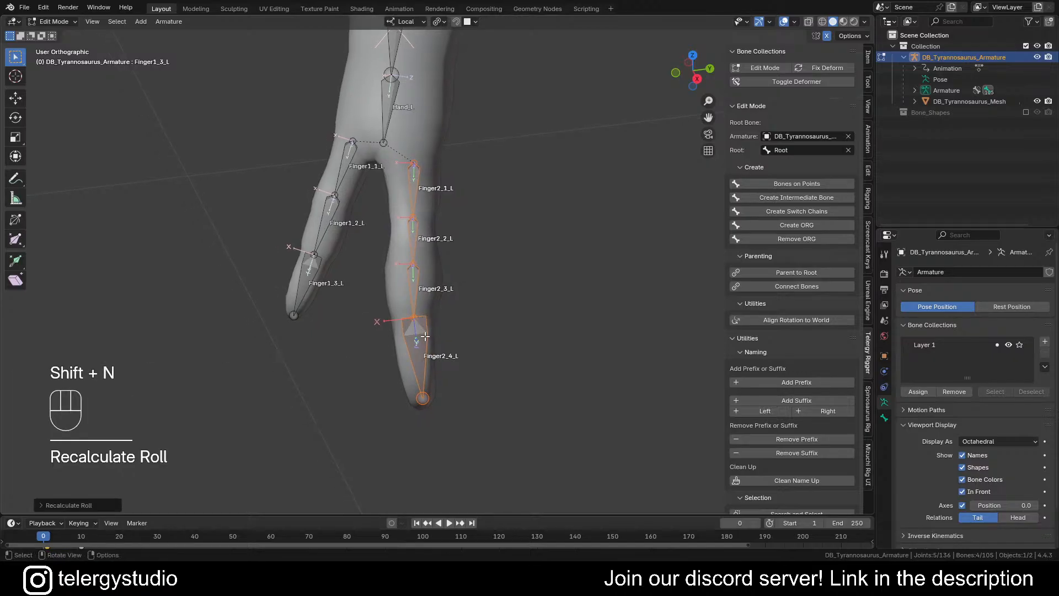
Step: Switch to Pose Mode and curl the Finger2 chain of the left hand by rotating it around its local X axis
key(Tab)
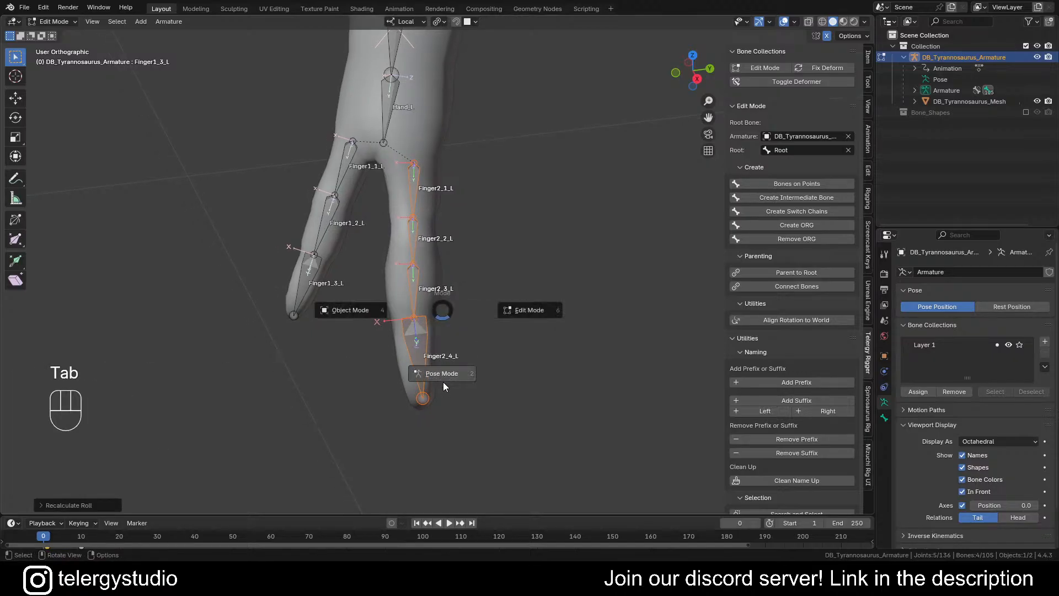
click(443, 382)
middle_drag(497, 353, 372, 339)
key(r)
key(x)
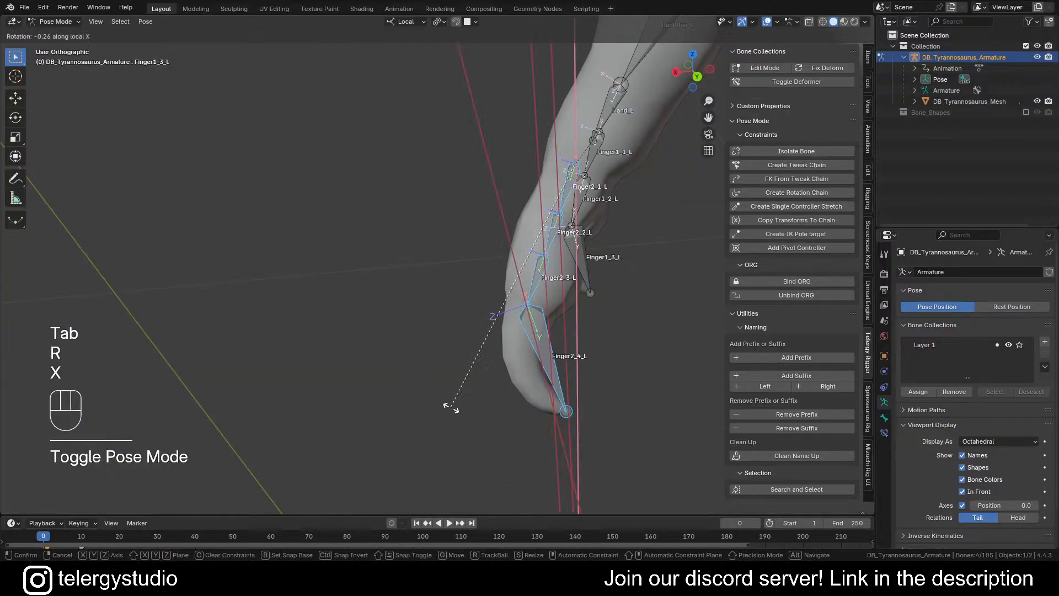
click(618, 361)
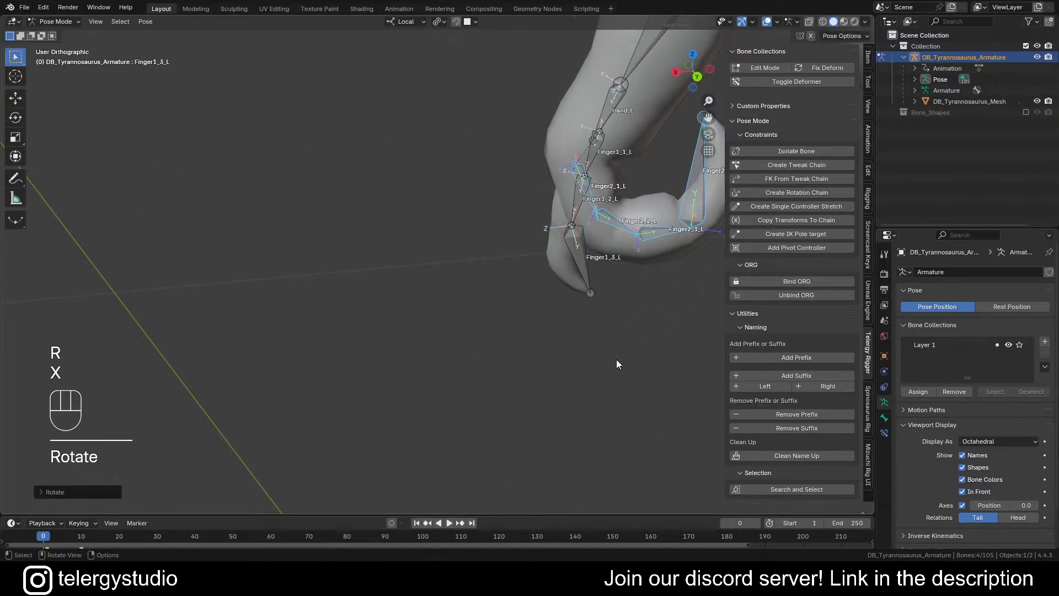
Step: Select the Finger1_1_L to Finger1_3_L chain and curl it by rotating it around its local X axis
middle_drag(619, 361, 346, 256)
drag(346, 257, 448, 416)
key(r)
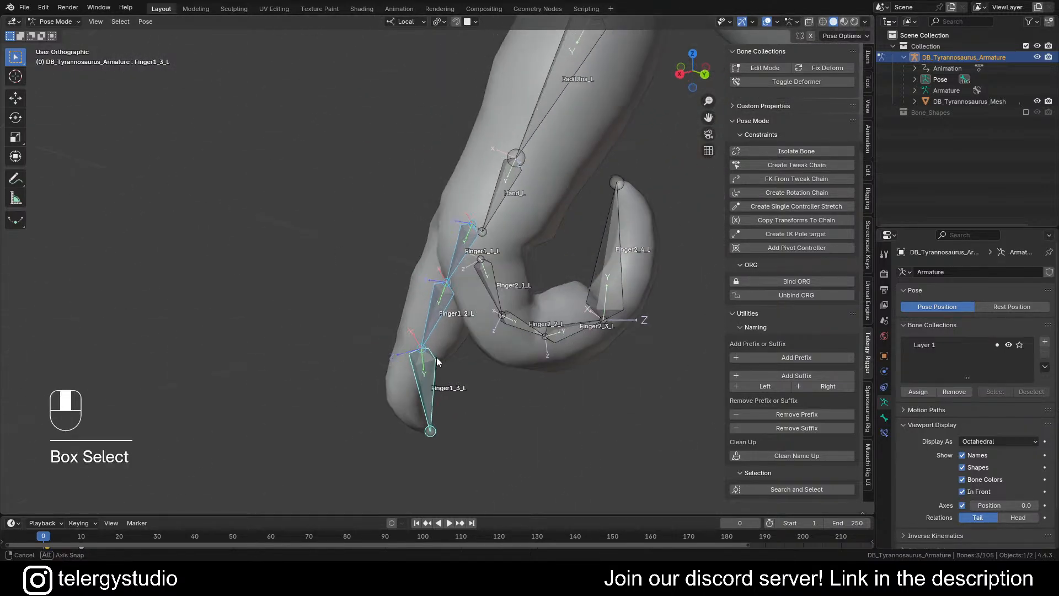
key(x)
click(565, 330)
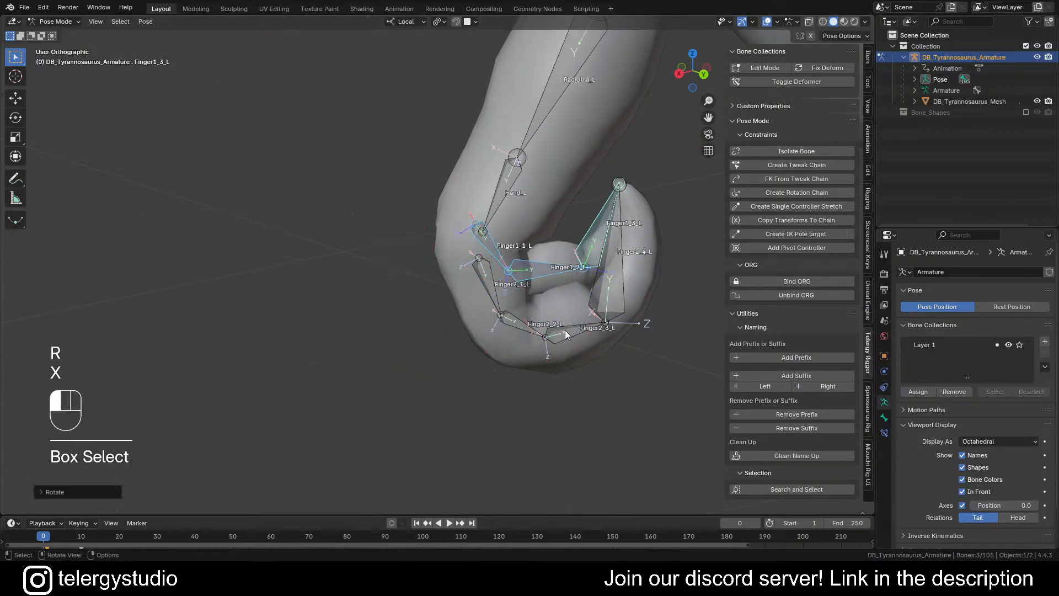
Step: Examine the mesh of the curled left hand with the viewport overlays hidden, and show the overlays again
middle_drag(564, 329, 574, 287)
key(z)
scroll(452, 290, down, 4)
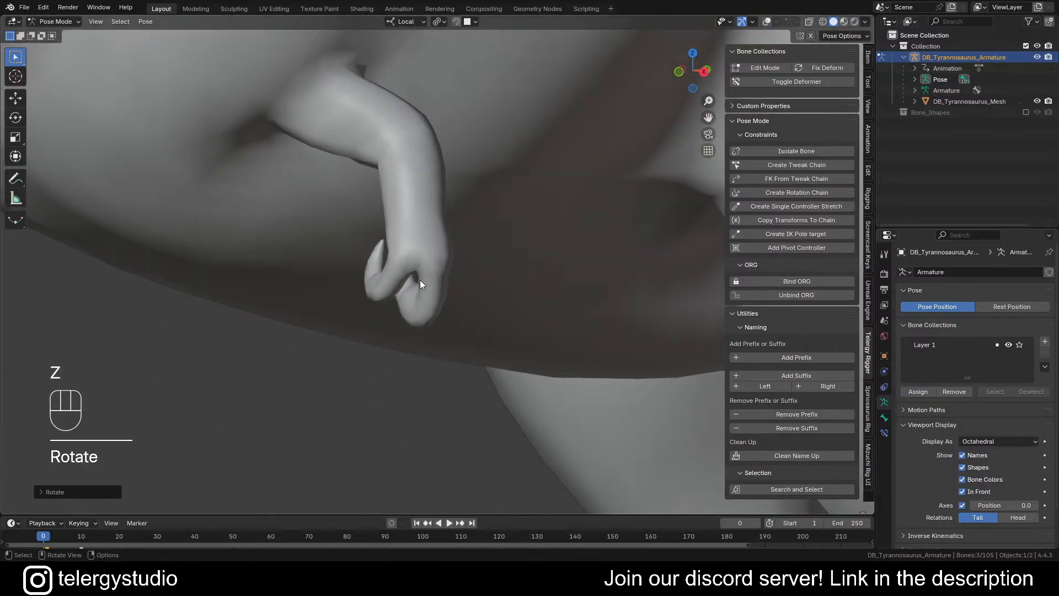
middle_drag(419, 279, 280, 313)
scroll(521, 273, up, 3)
key(z)
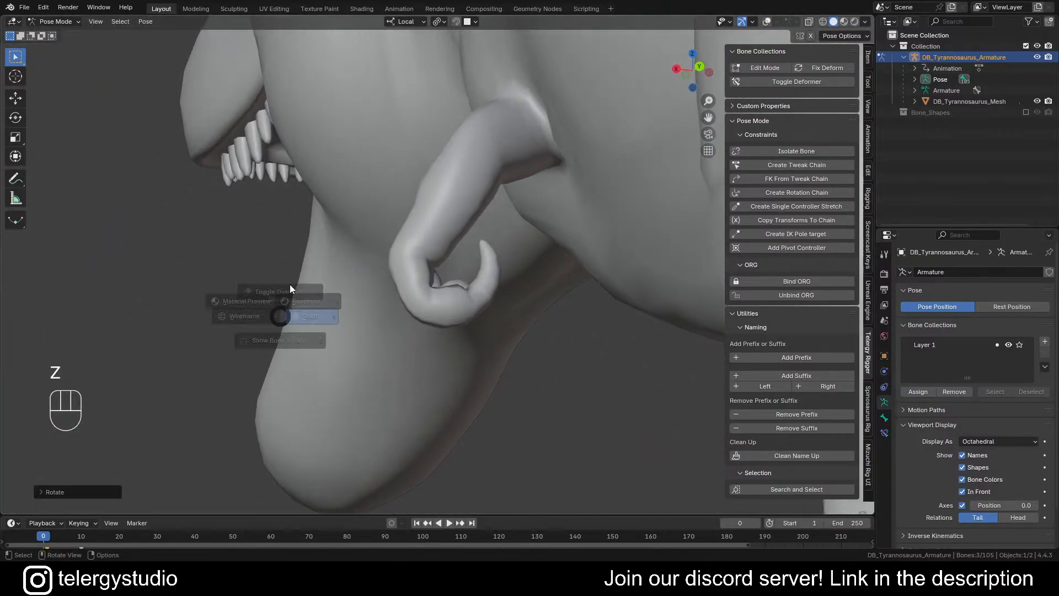
middle_drag(364, 281, 413, 290)
scroll(479, 307, down, 4)
Step: Clear the location, rotation and scale of all bones, deselect them and return to Edit Mode
key(a)
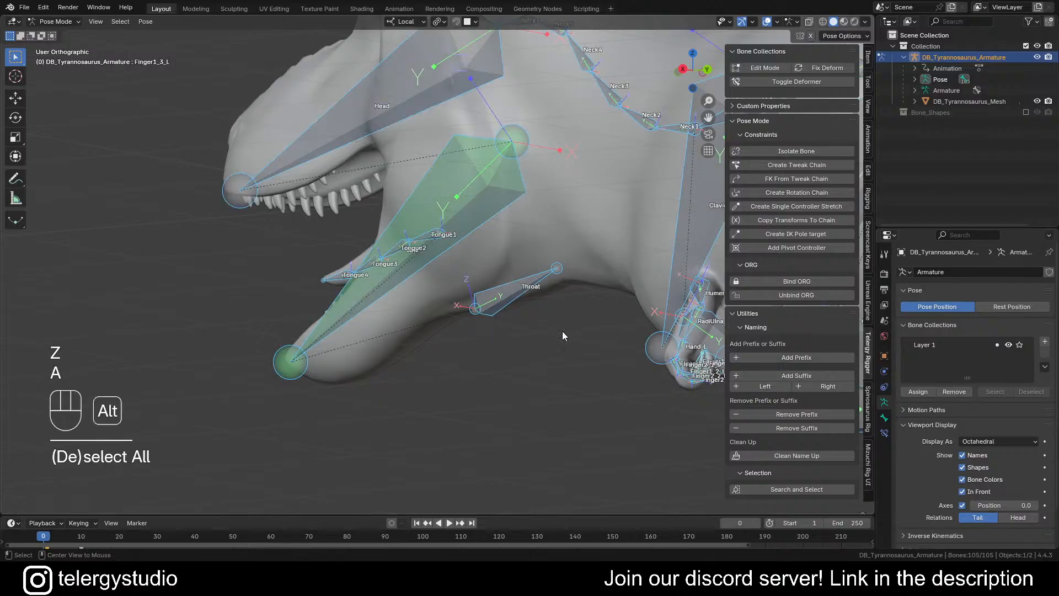
key(alt+g)
key(alt+r)
key(alt+s)
key(alt+a)
shift+middle_drag(526, 320, 462, 280)
key(Tab)
click(435, 312)
scroll(448, 300, up, 5)
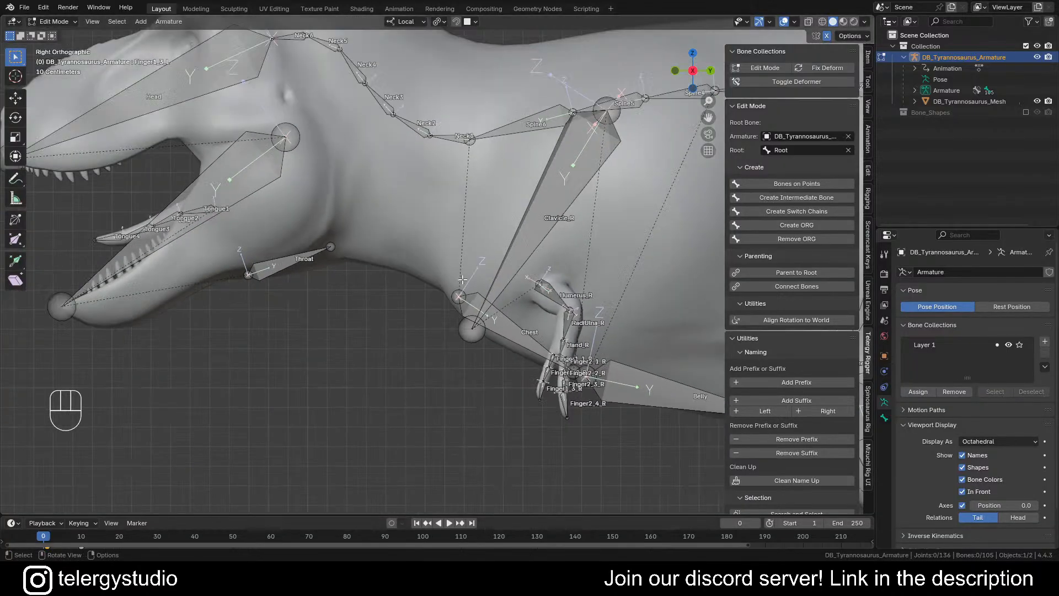
Step: Select the TiFibula_L.001 bone in the left lower leg
scroll(462, 280, down, 4)
shift+middle_drag(647, 313, 451, 268)
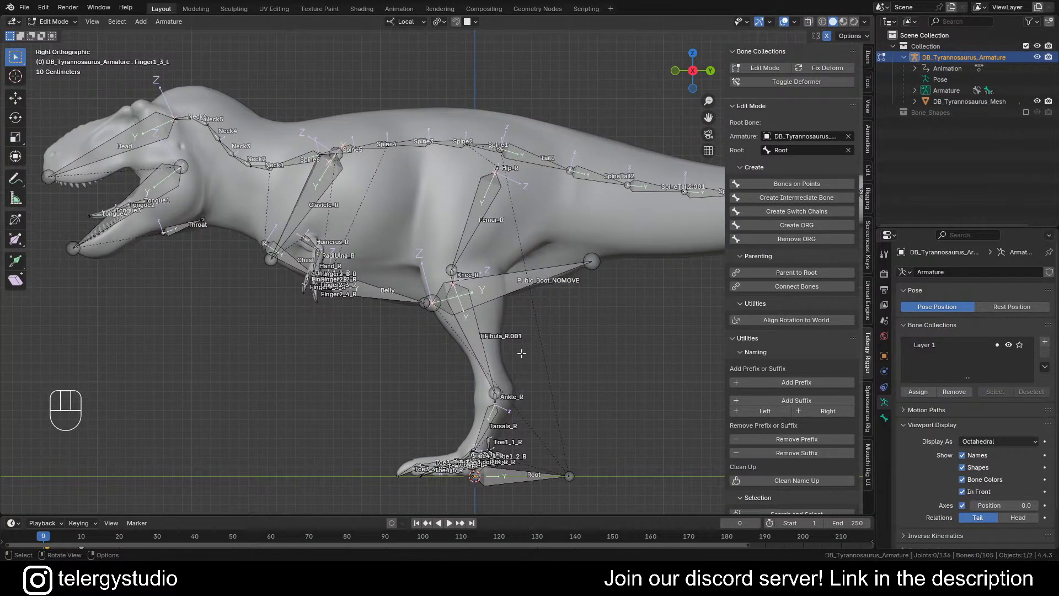
scroll(521, 353, up, 5)
middle_drag(522, 345, 372, 330)
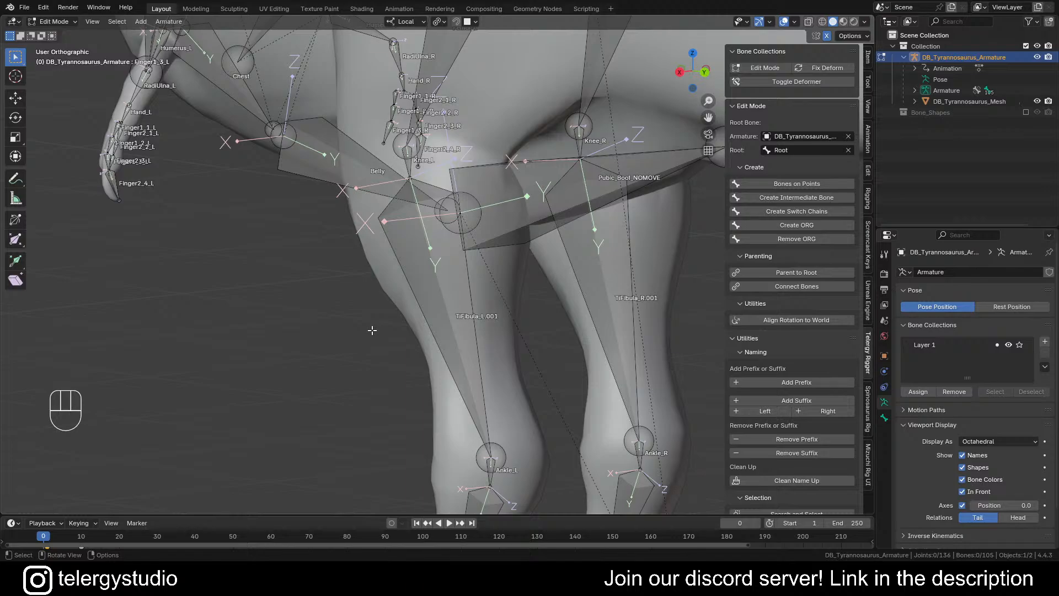
click(472, 337)
shift+middle_drag(473, 338, 502, 314)
scroll(489, 315, down, 4)
key(ctrl)
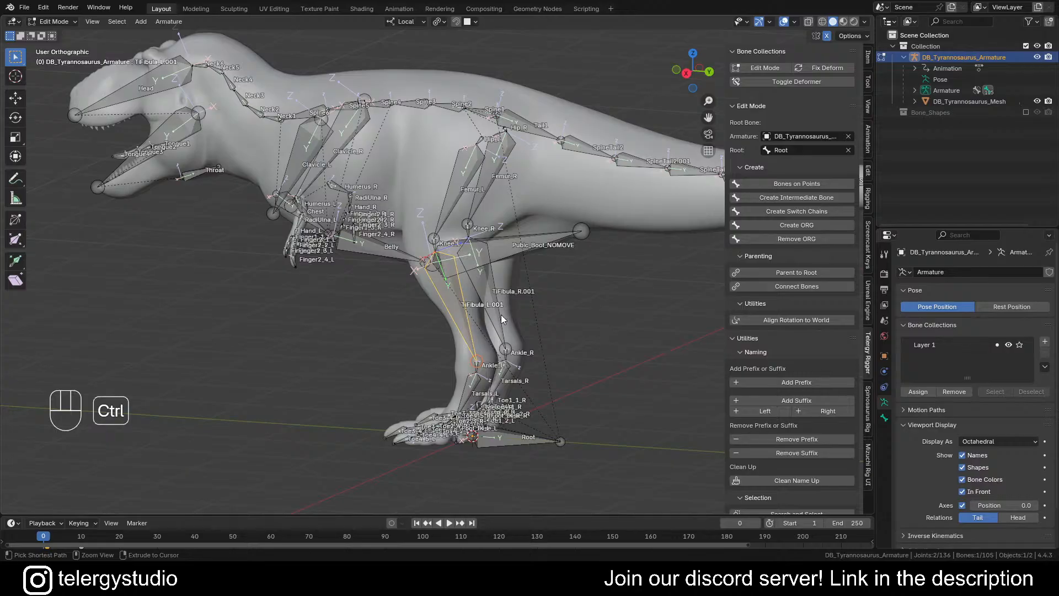
key(ctrl+F2)
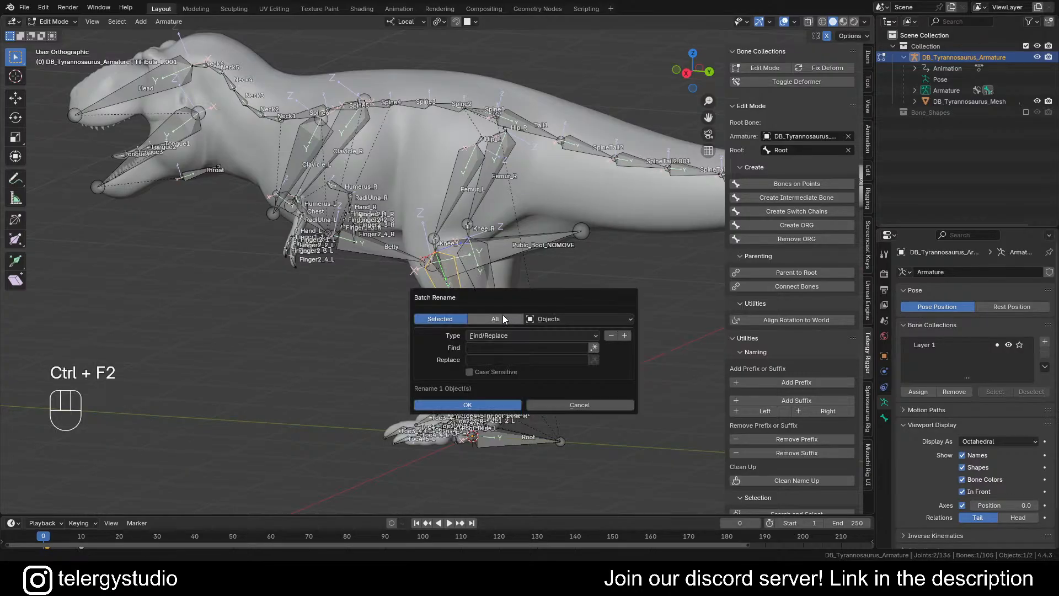
click(604, 270)
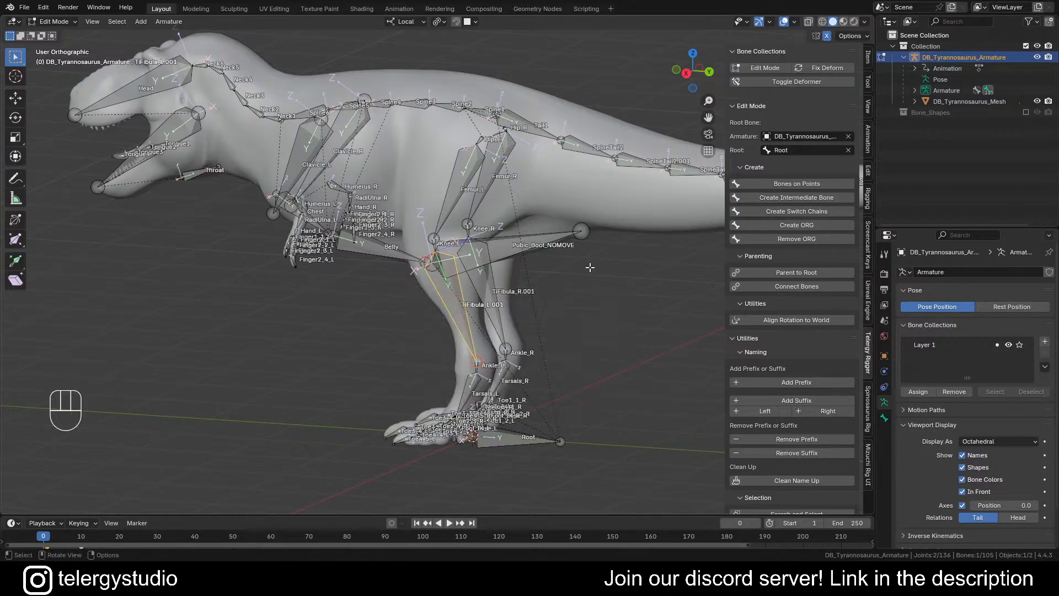
Step: Select the left leg bones Femur_L, Knee_L, TiFibula_L.001, Ankle_L and Tarsals_L and roll them by 180°
middle_drag(450, 270, 531, 290)
key(a)
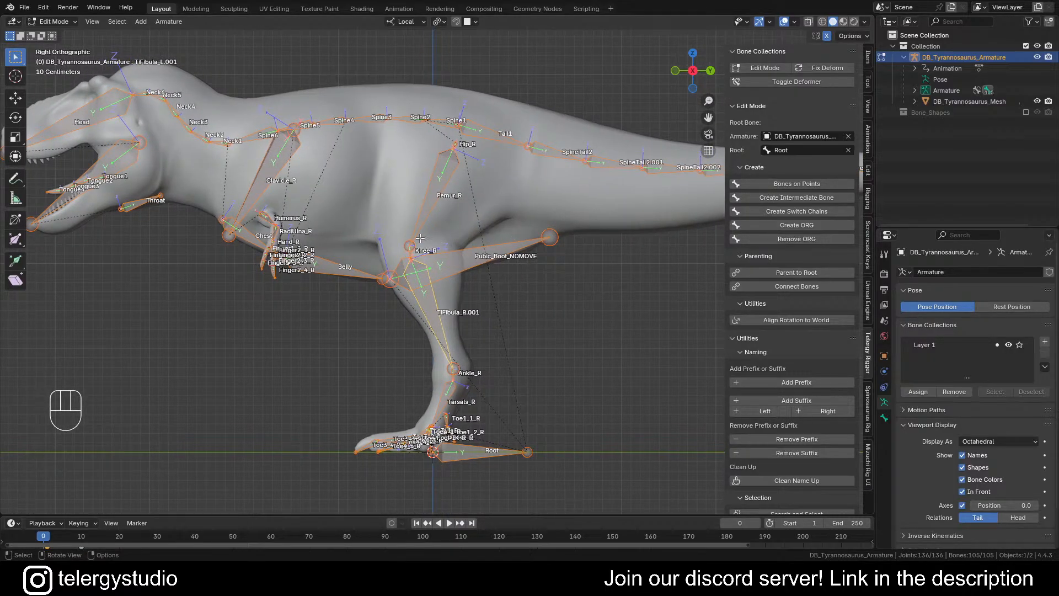
shift+middle_drag(421, 238, 427, 277)
click(489, 242)
shift+click(546, 279)
scroll(547, 235, up, 6)
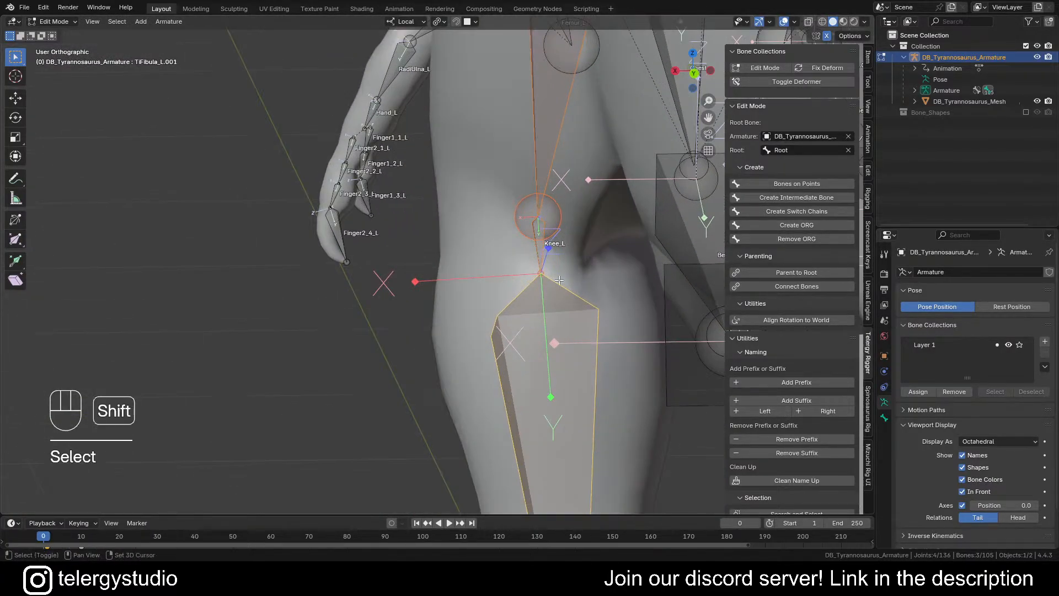
scroll(559, 280, down, 7)
shift+middle_drag(546, 462, 499, 271)
scroll(499, 271, up, 4)
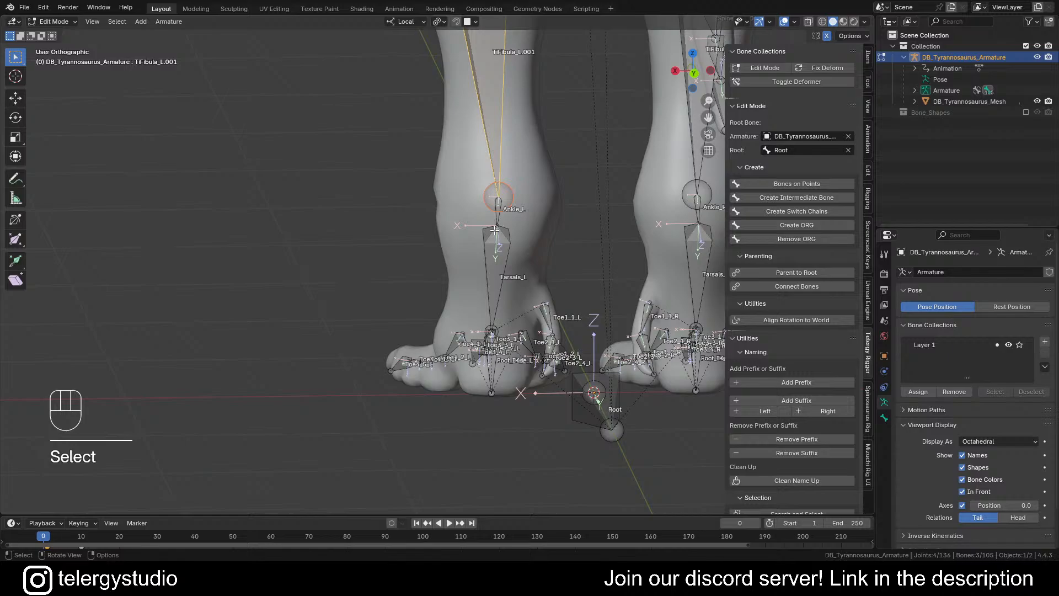
shift+click(496, 262)
scroll(496, 262, down, 3)
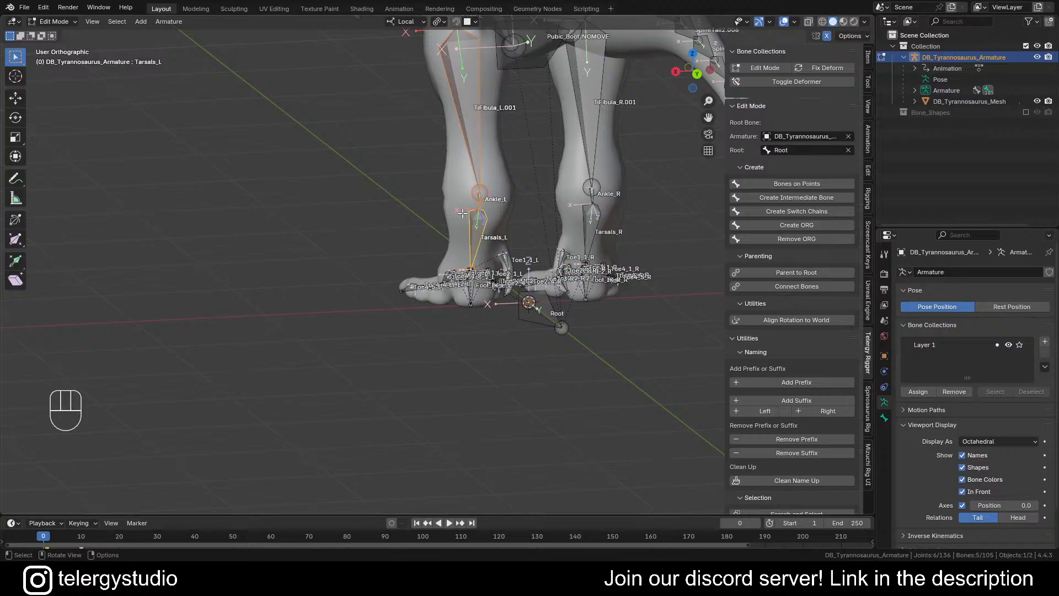
middle_drag(462, 213, 555, 235)
scroll(555, 234, up, 4)
shift+middle_drag(507, 149, 464, 171)
scroll(480, 157, down, 1)
shift+middle_drag(463, 213, 455, 213)
key(shift+n)
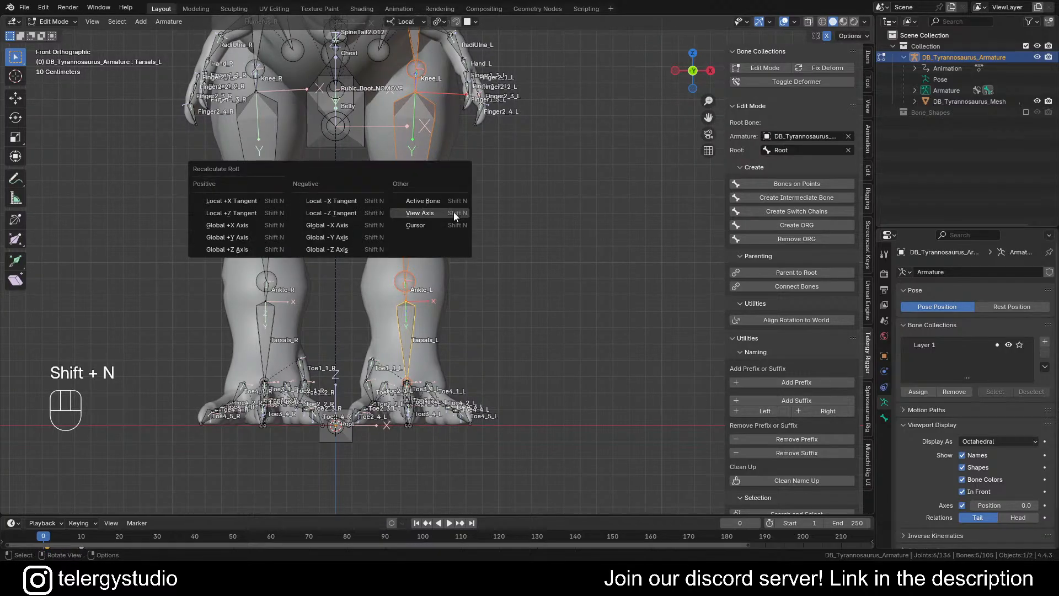
key(ctrl+r)
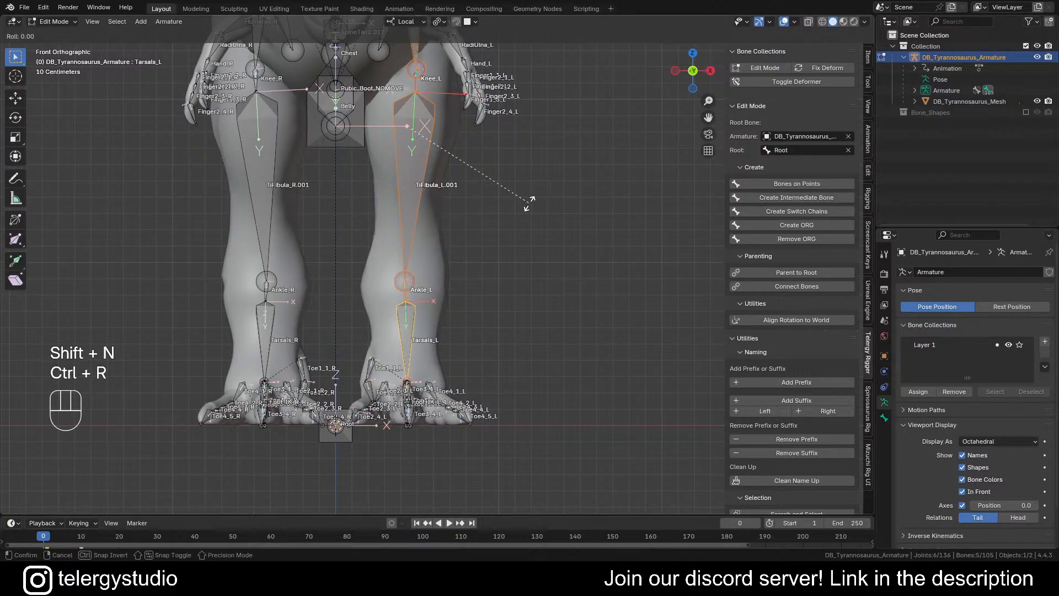
text(180)
key(Return)
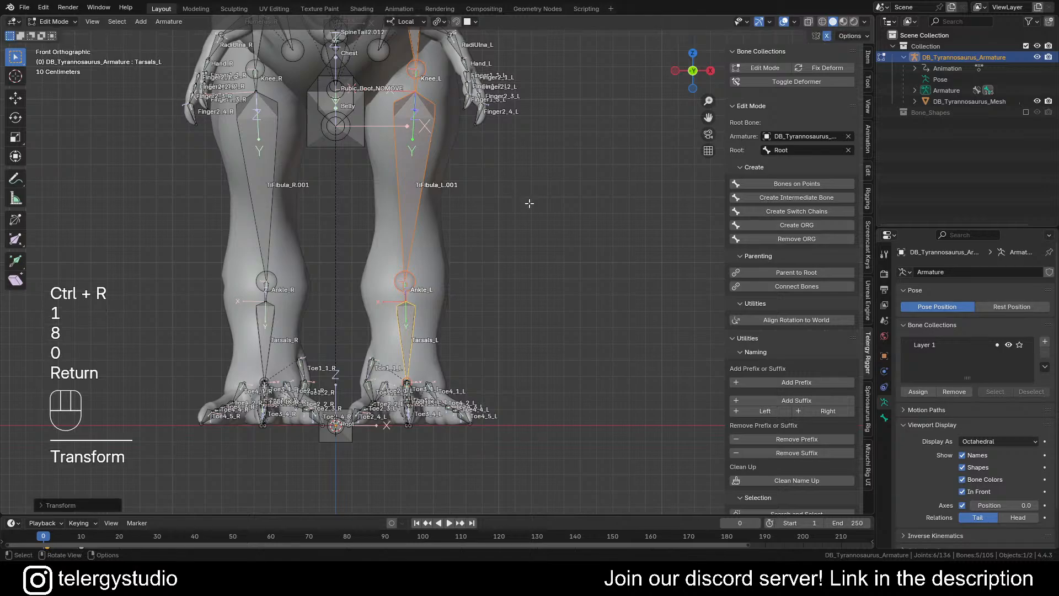
Step: Select the base bones Toe3_1_L, Toe2_1_L and Toe4_1_L of the left foot's front toes
scroll(428, 134, down, 1)
shift+middle_drag(428, 134, 433, 181)
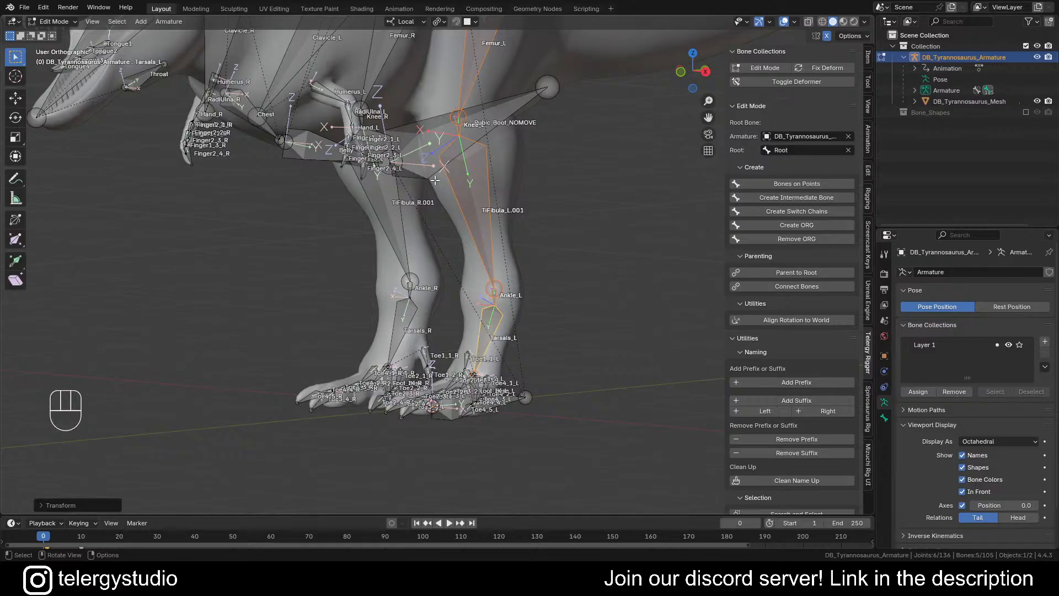
scroll(460, 195, up, 3)
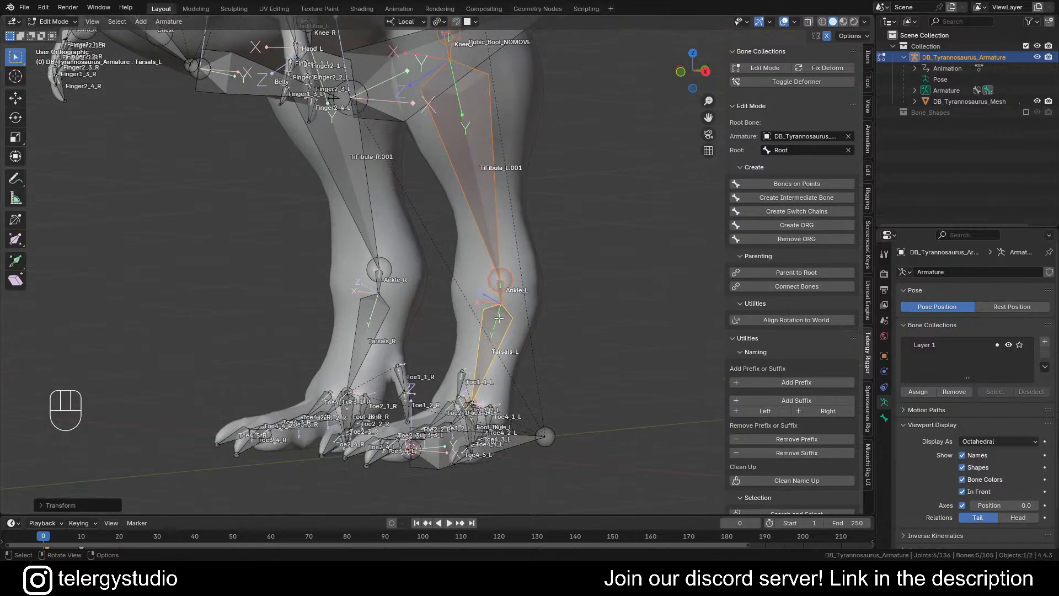
shift+middle_drag(459, 196, 407, 325)
scroll(441, 264, up, 3)
scroll(420, 343, up, 3)
click(413, 445)
scroll(414, 446, down, 5)
shift+middle_drag(413, 446, 470, 264)
scroll(458, 298, up, 2)
scroll(470, 264, up, 2)
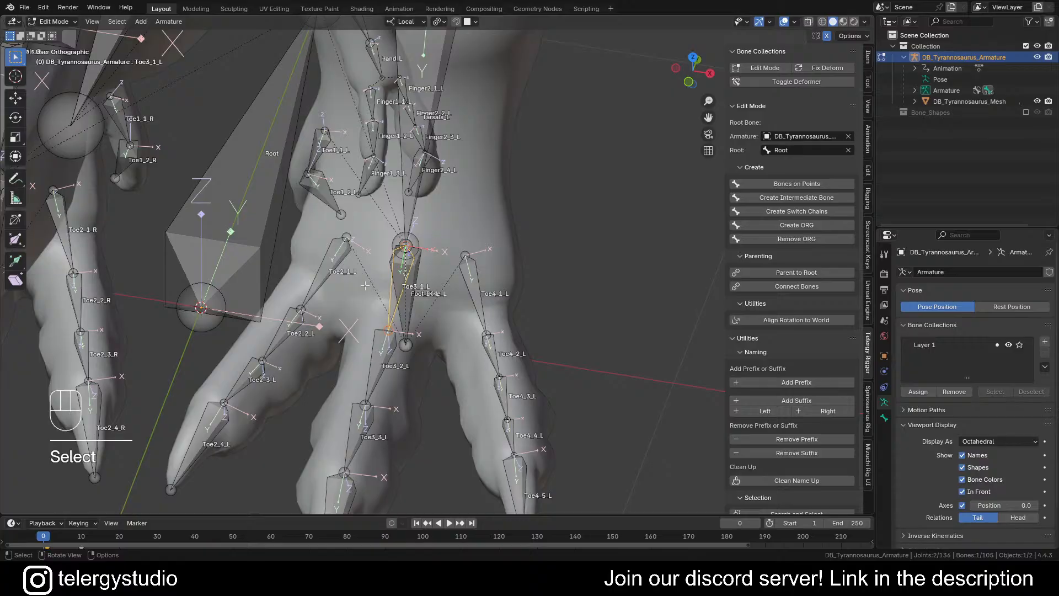
shift+click(337, 266)
shift+click(489, 325)
shift+middle_drag(489, 325, 516, 268)
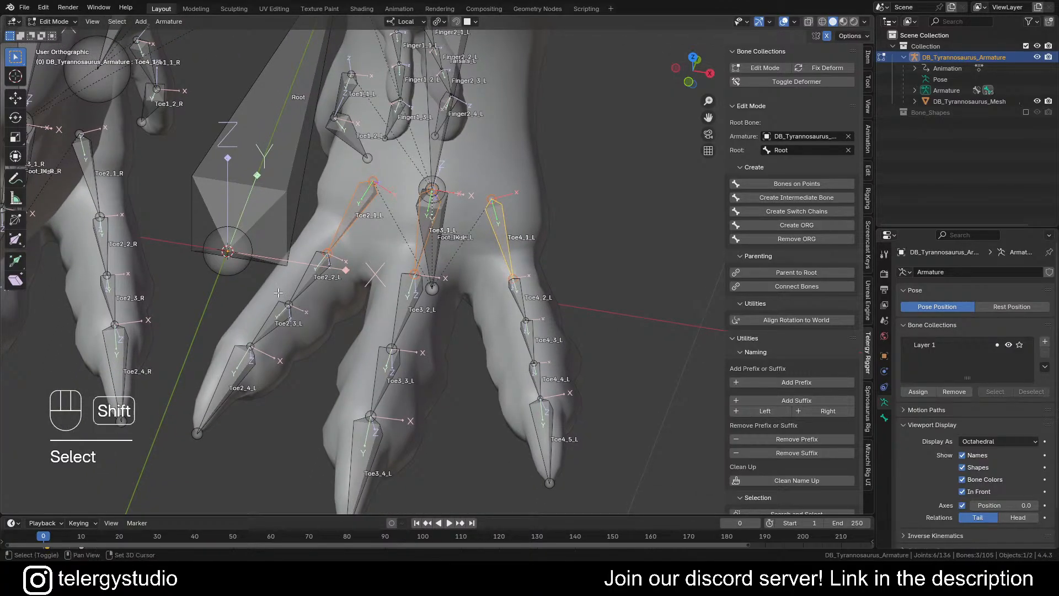
Step: Add the remaining bones of left toes 2, 3 and 4 to the selection and recalculate their roll to the Global +Z Axis
shift+click(306, 279)
shift+click(271, 326)
shift+click(230, 373)
shift+click(403, 311)
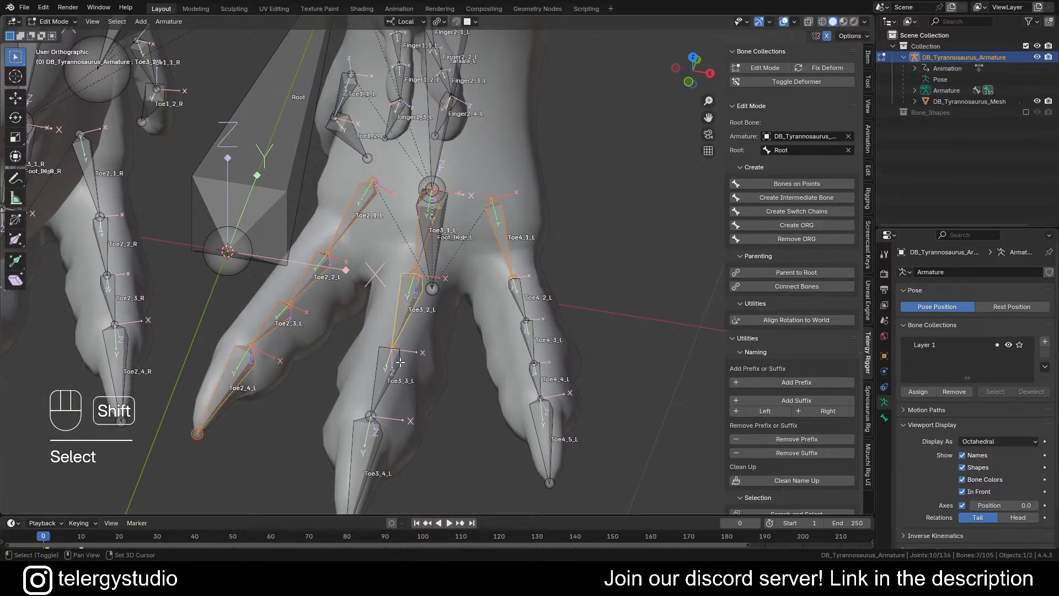
shift+click(387, 378)
shift+click(383, 441)
shift+click(516, 295)
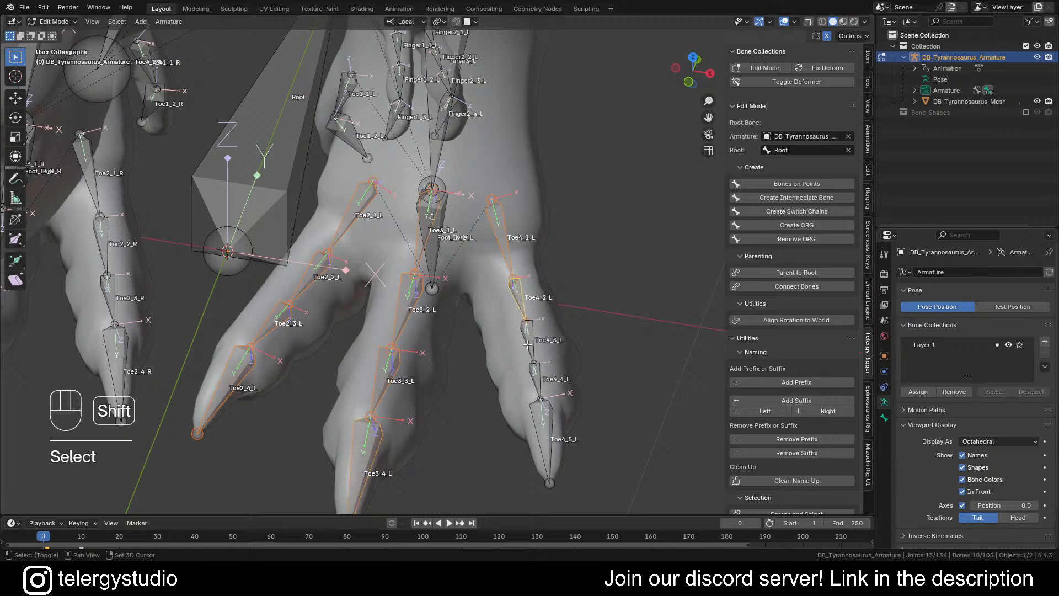
shift+click(538, 380)
shift+click(543, 428)
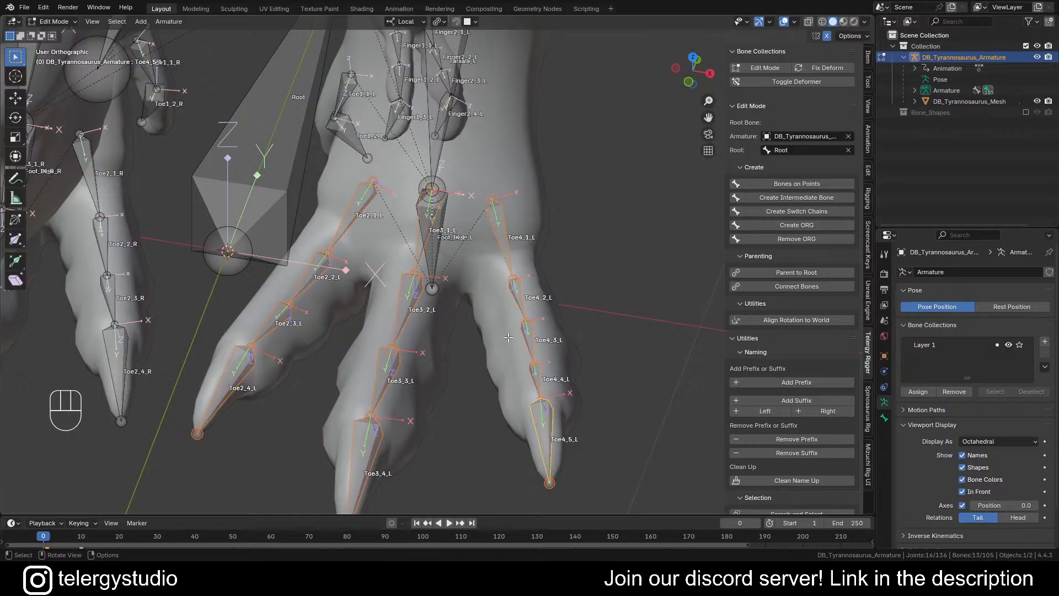
scroll(508, 338, down, 3)
shift+middle_drag(508, 337, 491, 291)
key(shift+n)
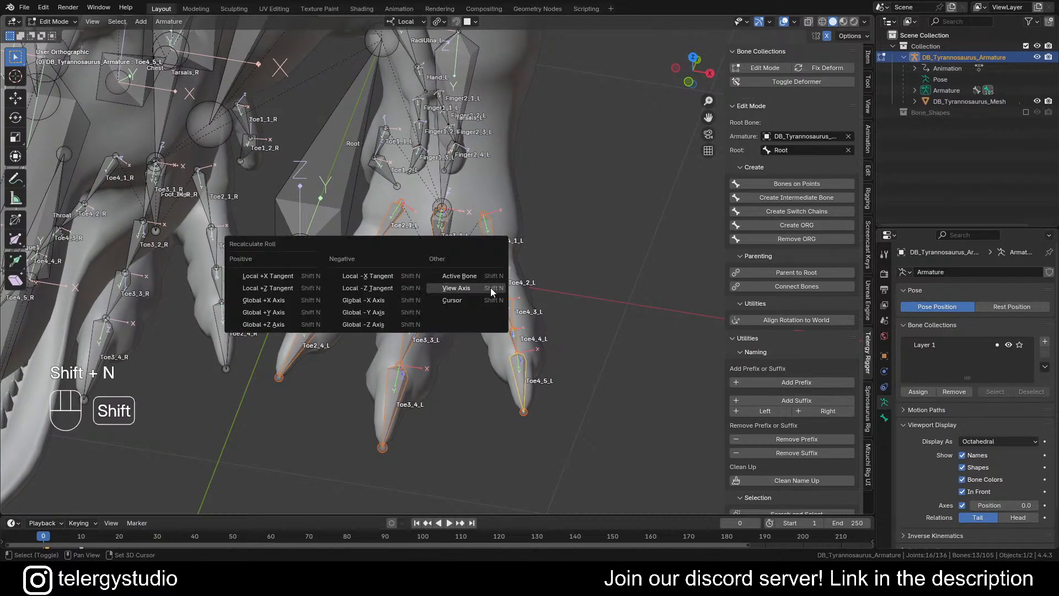
click(278, 326)
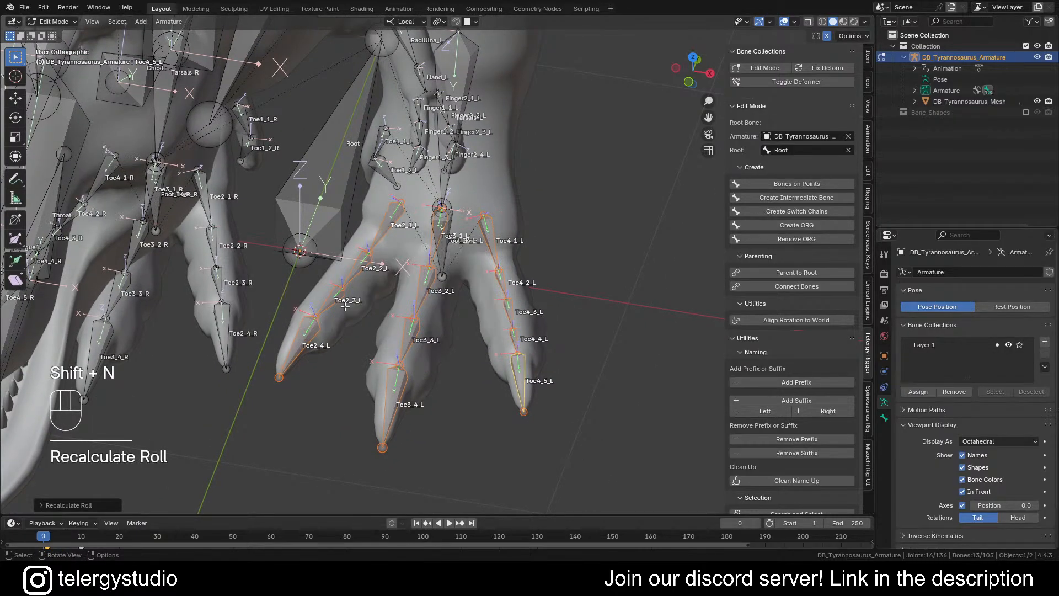
Step: Switch to Pose Mode and try rotating the selected left toe bones about their local X axis
scroll(345, 306, down, 4)
middle_drag(344, 306, 493, 279)
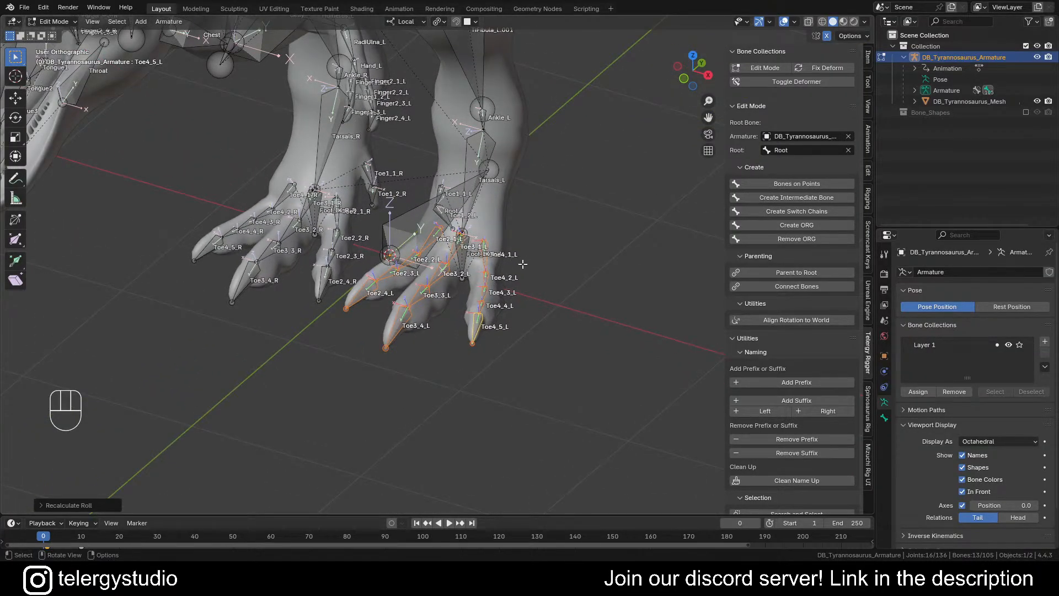
shift+middle_drag(526, 271, 503, 261)
scroll(468, 292, up, 1)
key(Tab)
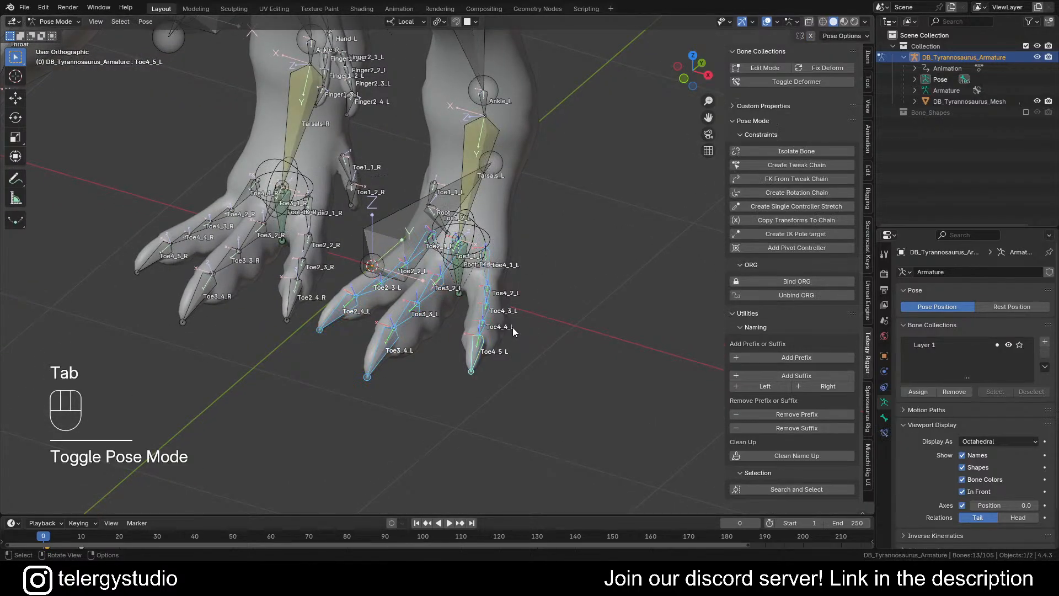
middle_drag(513, 326, 427, 298)
key(r)
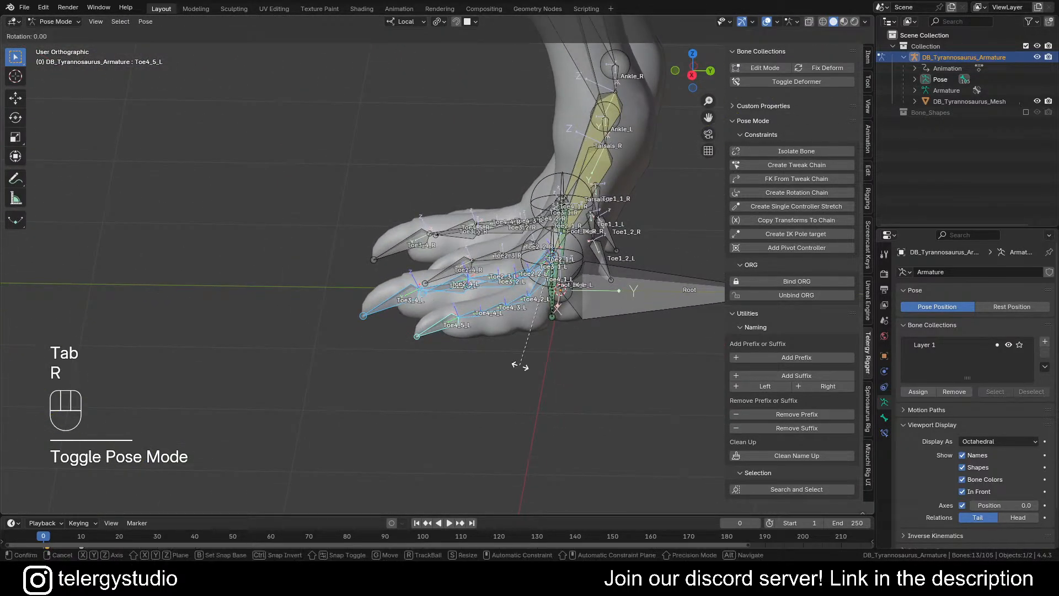
key(x)
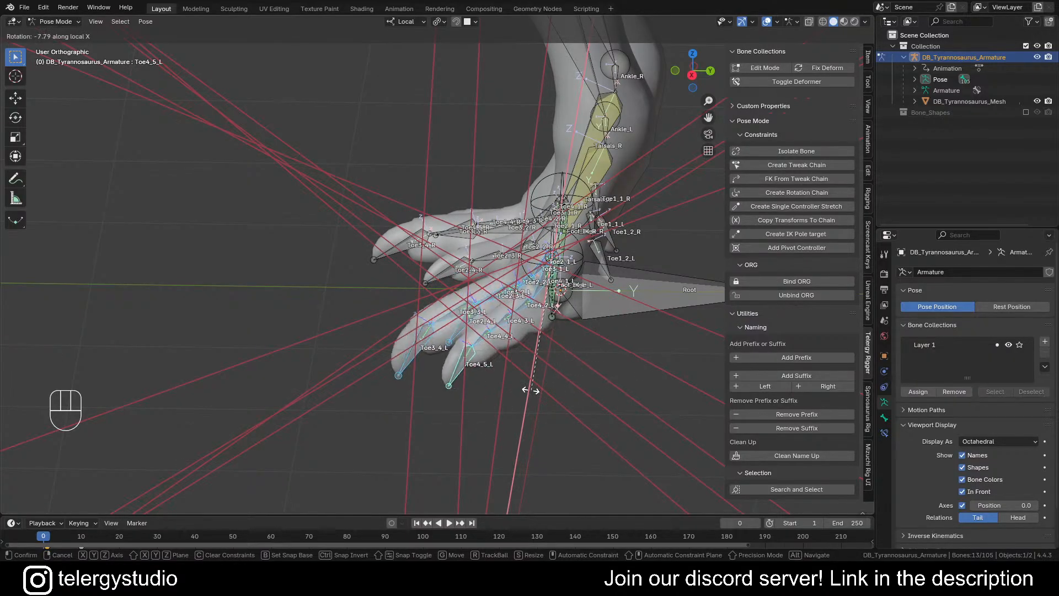
right_click(610, 373)
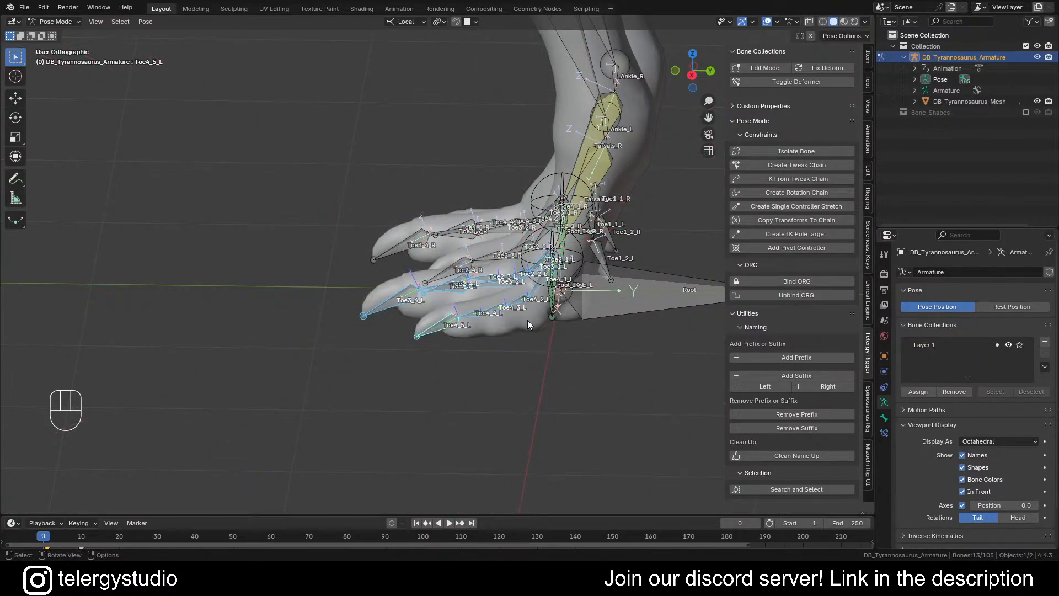
Step: Curl the selected left toes about local X to check the bend, and clear their rotation
middle_drag(527, 319, 596, 351)
key(r)
key(x)
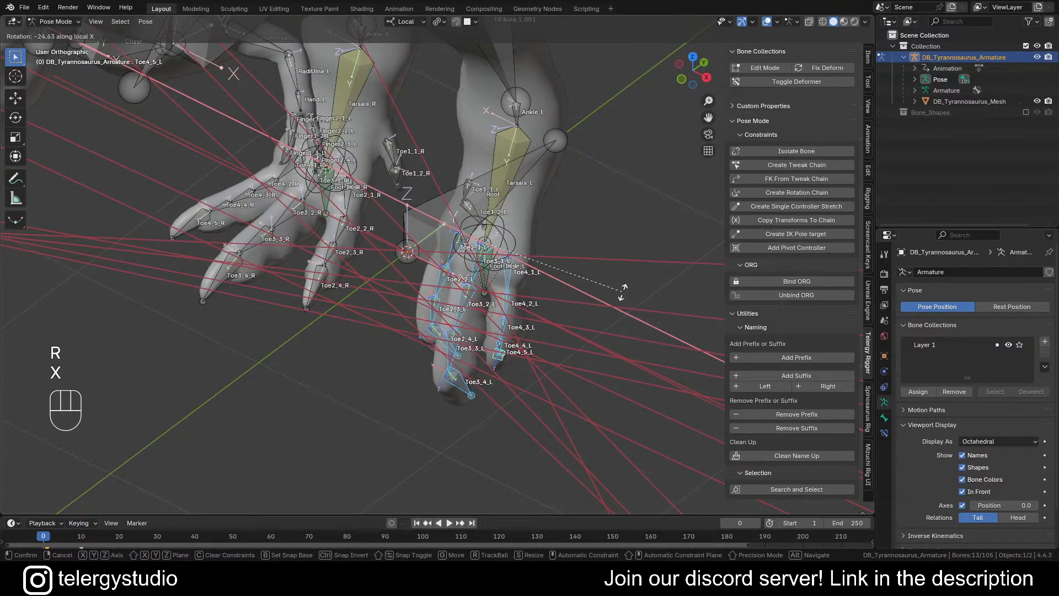
click(621, 292)
middle_drag(606, 298, 619, 268)
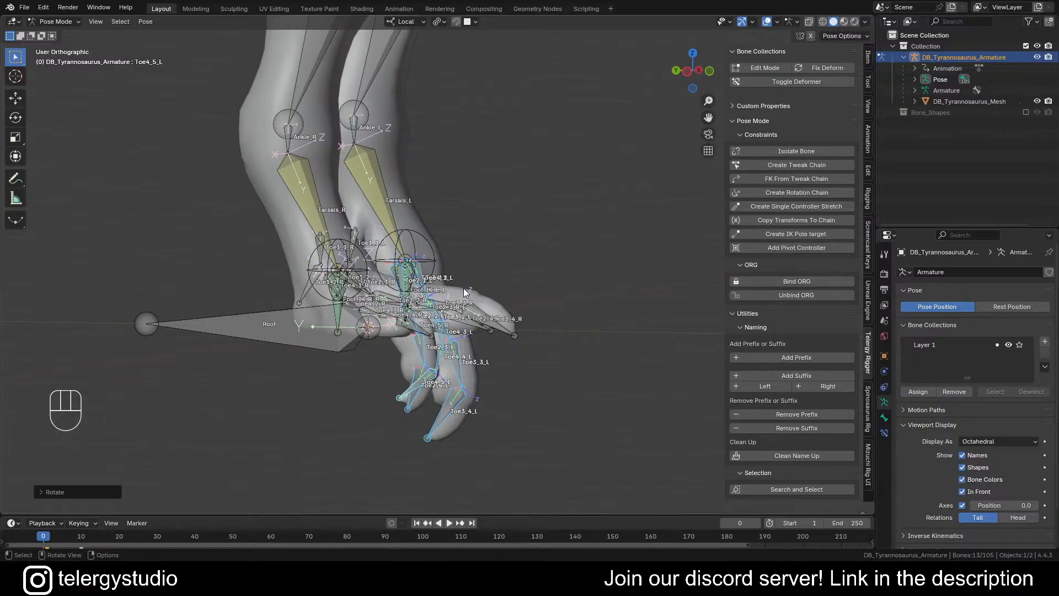
middle_drag(463, 288, 510, 279)
key(alt+r)
Step: Select the left toe bones Toe1_1_L and Toe1_2_L and recalculate their roll in Edit Mode
shift+middle_drag(618, 237, 506, 296)
scroll(537, 271, up, 4)
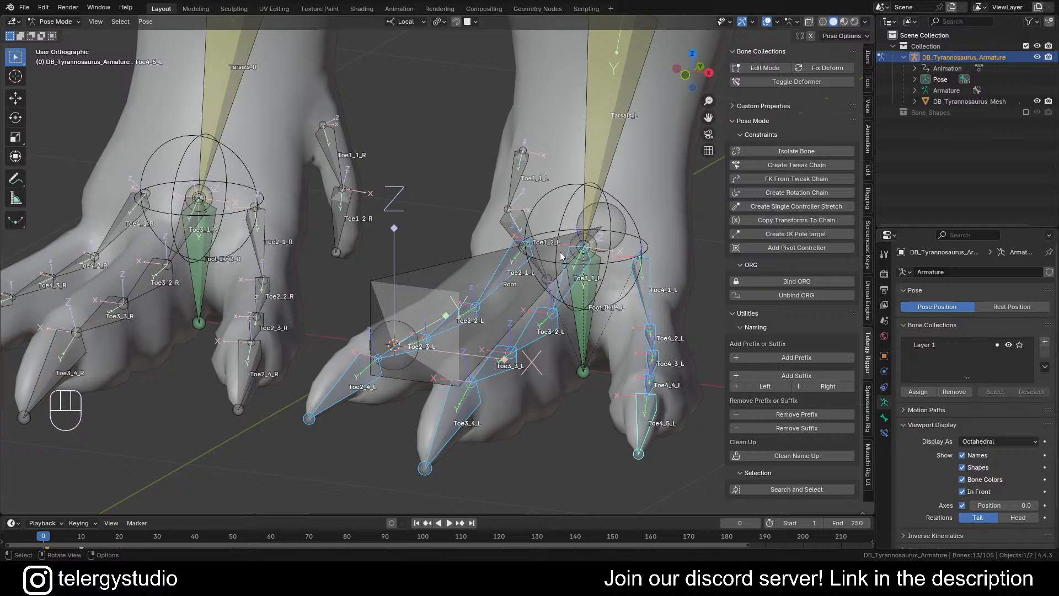
shift+middle_drag(562, 257, 467, 258)
middle_drag(443, 264, 489, 264)
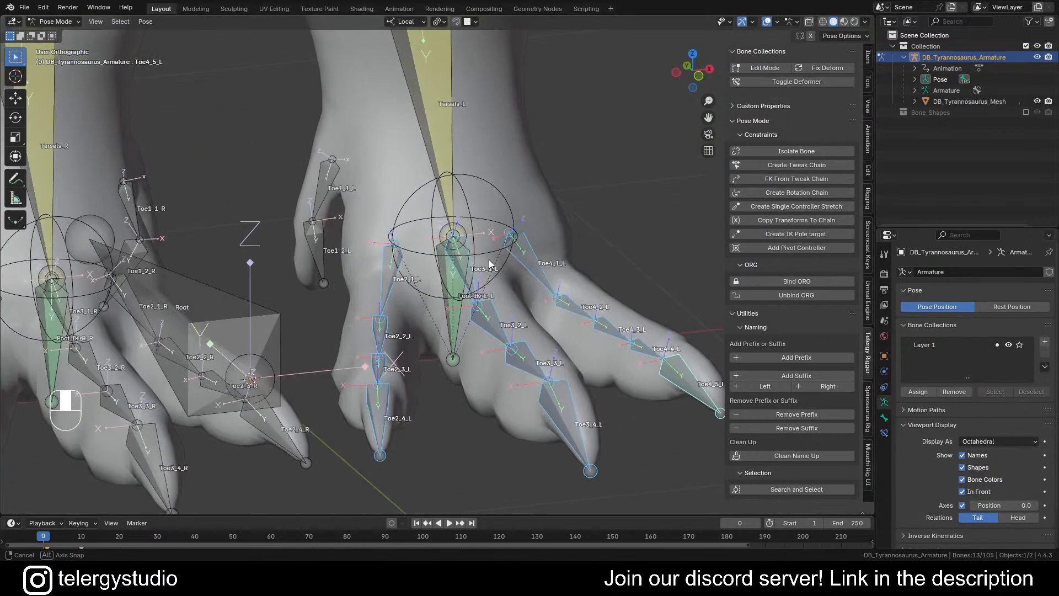
middle_drag(327, 236, 360, 232)
click(306, 217)
shift+click(314, 263)
key(Tab)
key(shift+n)
click(348, 235)
scroll(319, 199, up, 2)
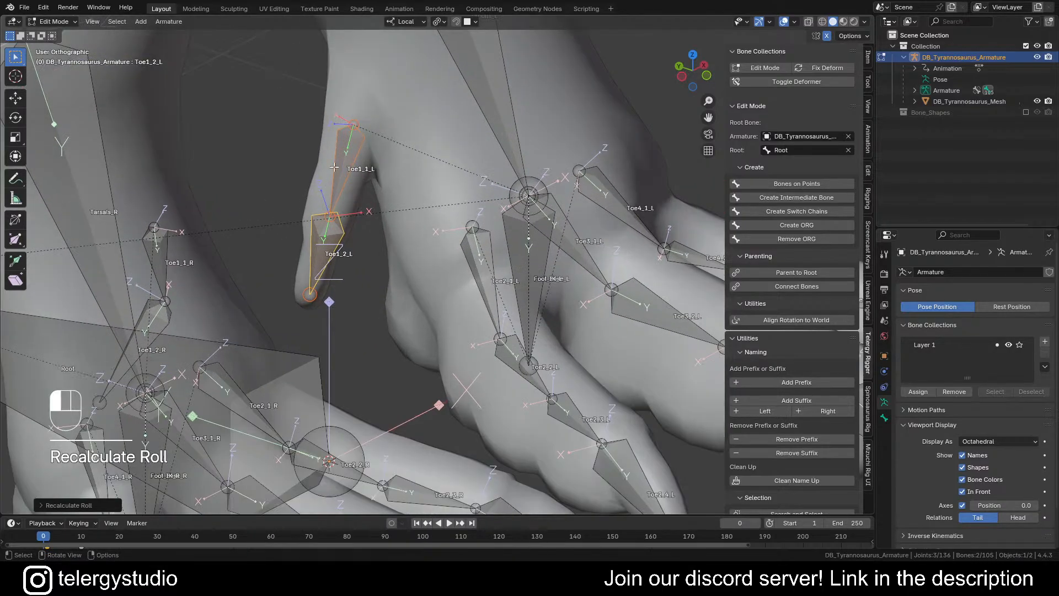
Step: Recalculate the roll of Toe1_1_L and Toe1_2_L again, using the View Axis option
shift+click(328, 243)
shift+click(329, 242)
key(shift+n)
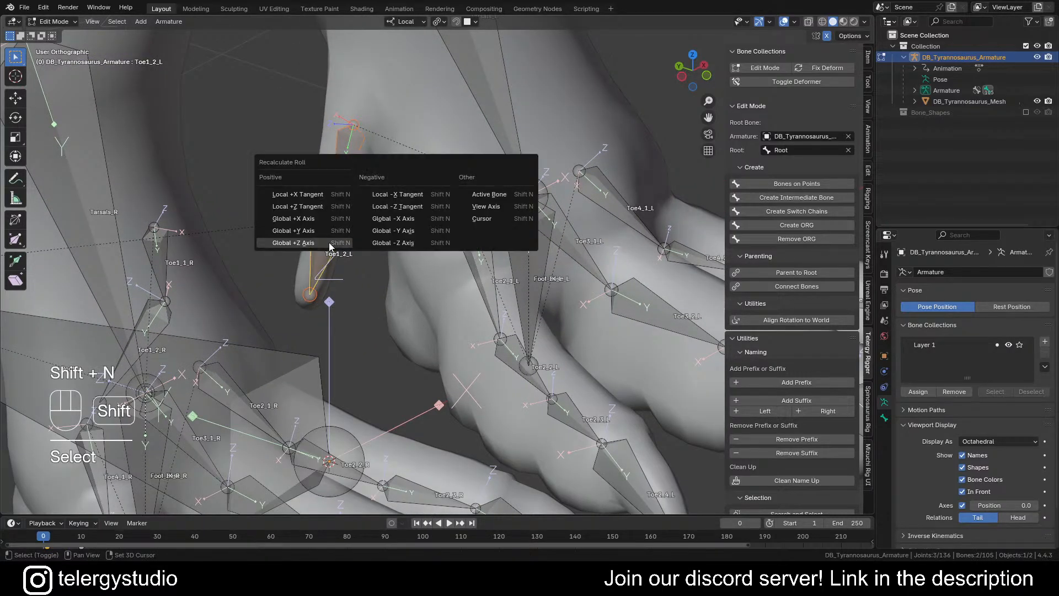
click(496, 207)
scroll(423, 228, down, 4)
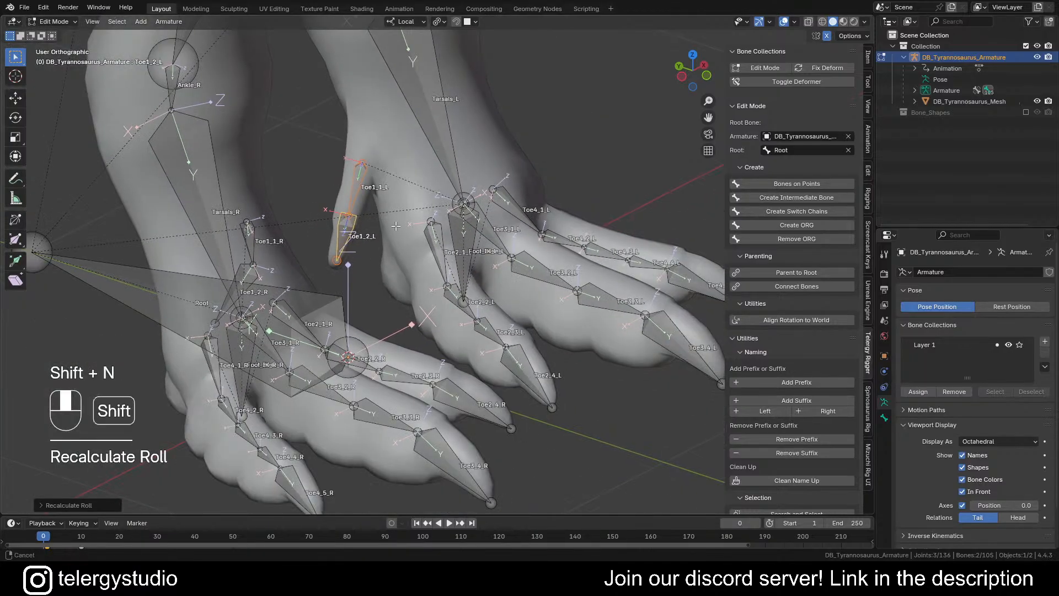
Step: Test the bend of Toe1_1_L and Toe1_2_L about their local X axis in Pose Mode
key(Tab)
middle_drag(346, 221, 490, 212)
key(r)
key(x)
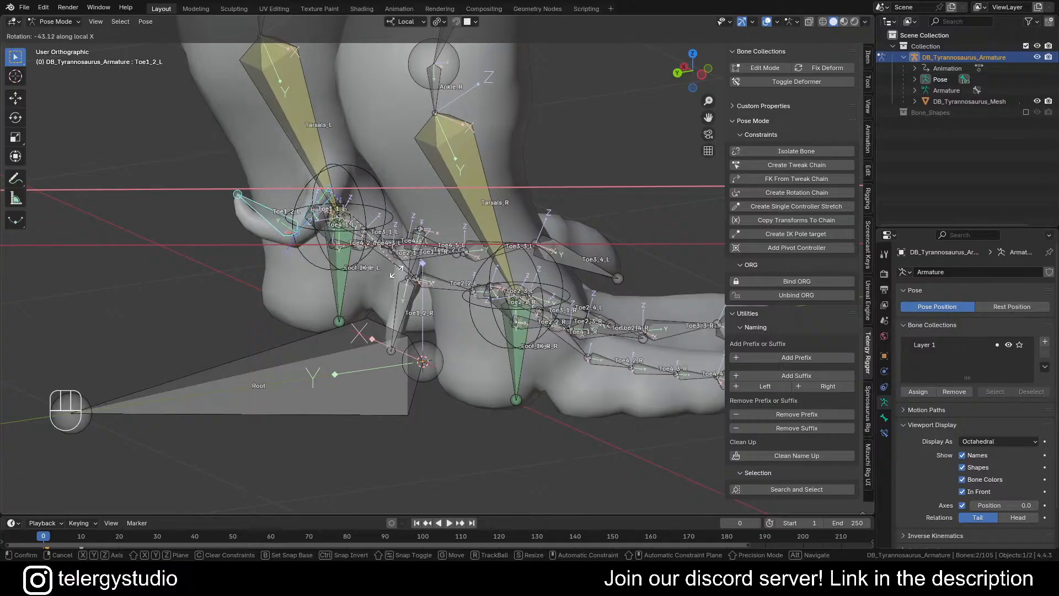
click(346, 203)
Step: Examine the bones of both feet, and those of the open jaw, tongue and throat
middle_drag(347, 202, 179, 213)
scroll(325, 186, down, 2)
scroll(406, 243, up, 4)
shift+middle_drag(408, 242, 311, 233)
scroll(313, 228, down, 5)
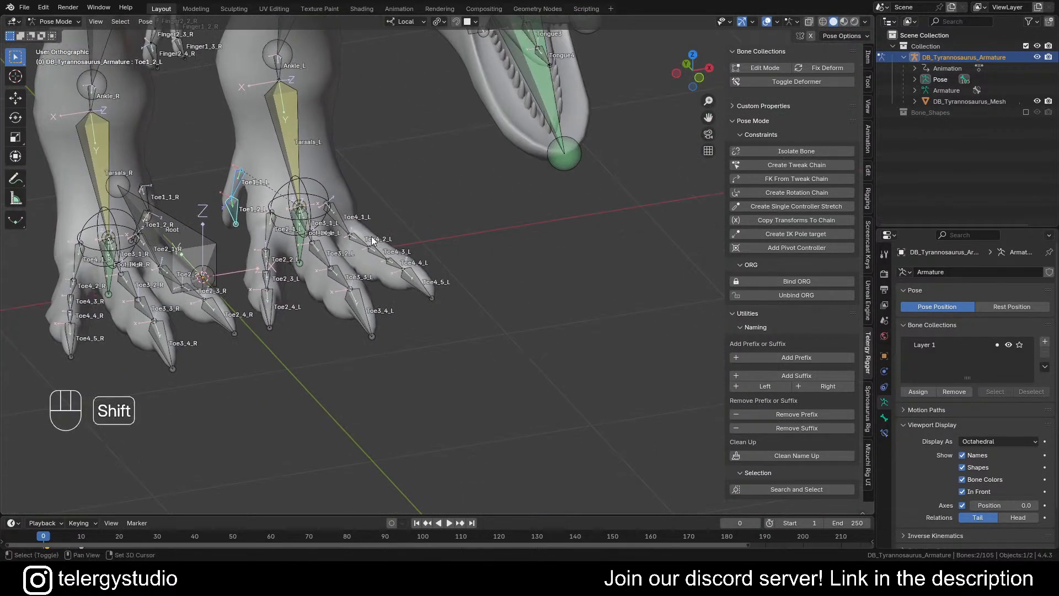
shift+middle_drag(333, 195, 378, 277)
scroll(460, 271, up, 5)
scroll(380, 277, down, 5)
shift+middle_drag(473, 207, 522, 220)
scroll(408, 247, down, 3)
scroll(187, 229, up, 6)
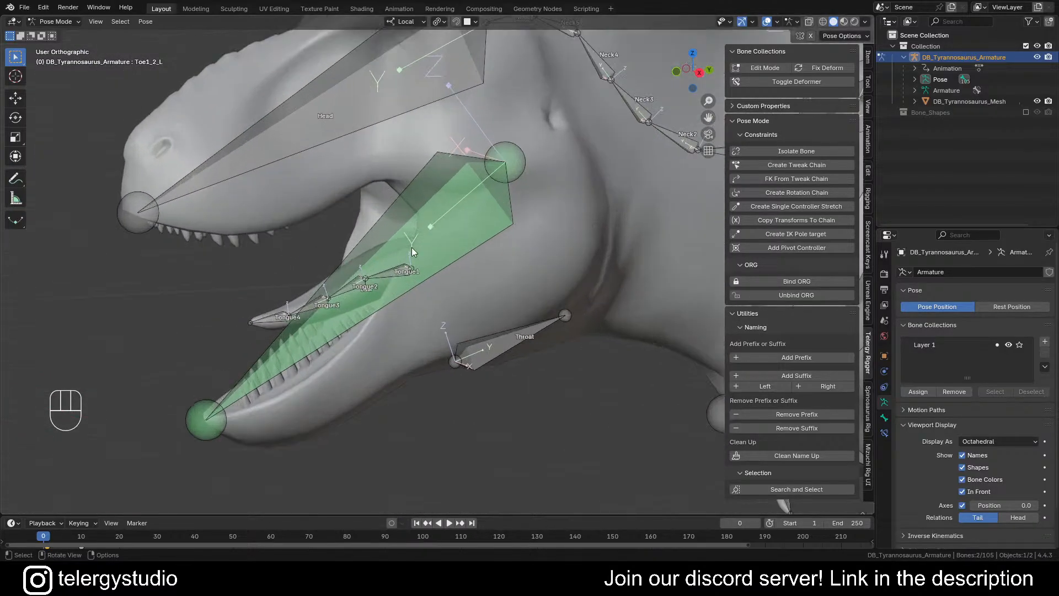
Step: Select the Jaw bone, check the whole armature from the side and save the file
click(432, 222)
scroll(518, 248, down, 2)
alt+middle_drag(591, 266, 567, 264)
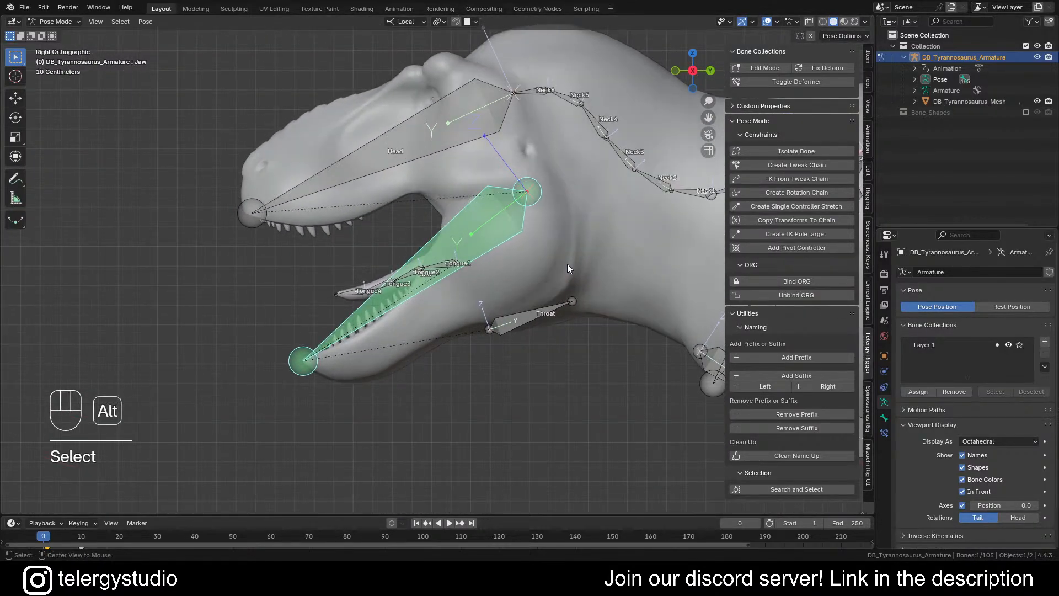
scroll(568, 265, down, 5)
shift+middle_drag(604, 296, 293, 204)
scroll(419, 247, up, 2)
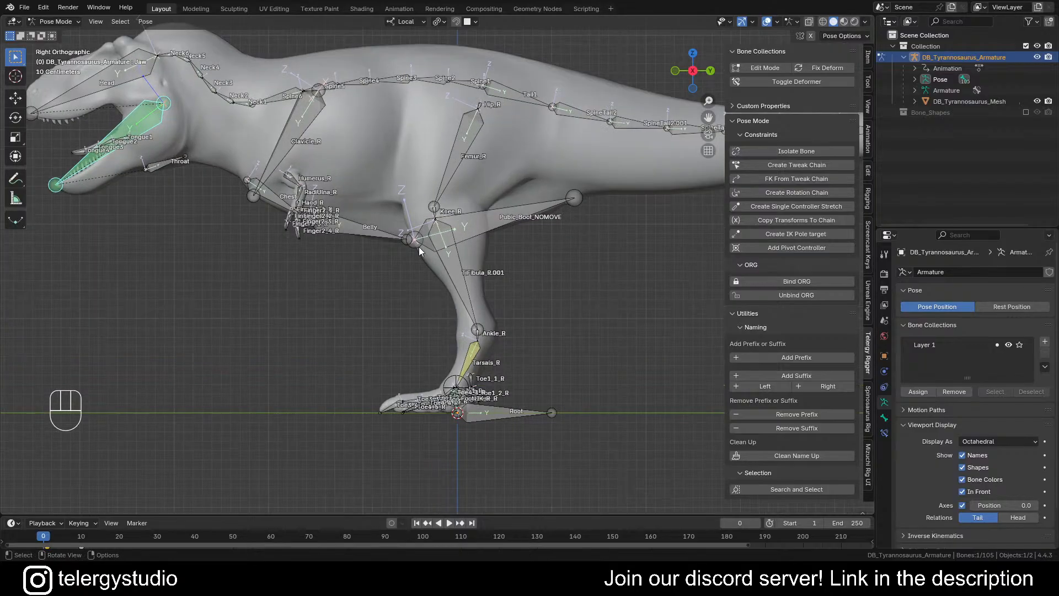
shift+middle_drag(467, 266, 461, 288)
key(ctrl+s)
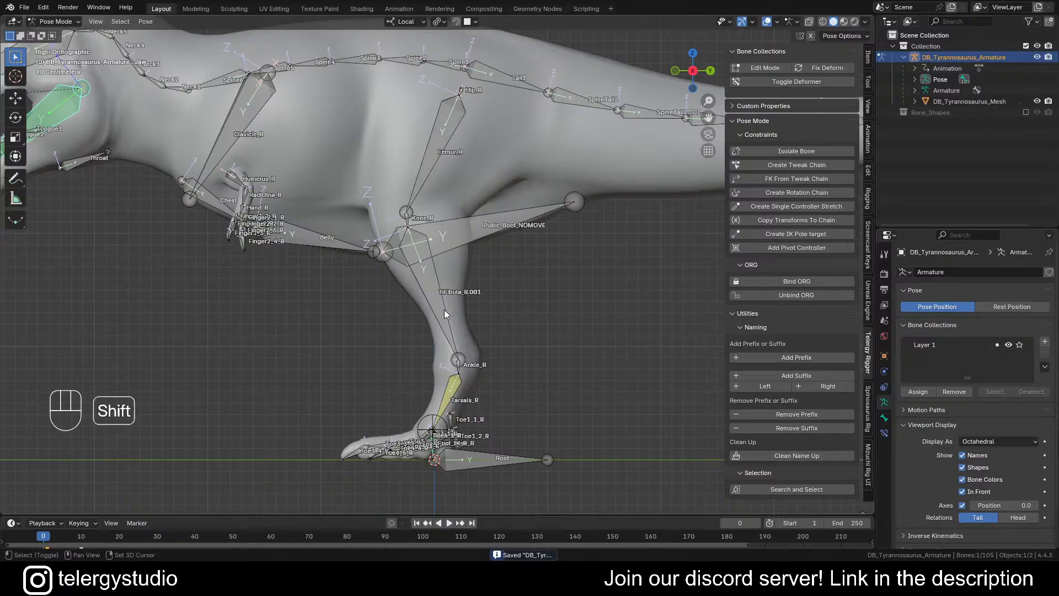
Step: Select the left foot's Foot_Base_L bone and examine its bone constraints
shift+middle_drag(444, 309, 405, 249)
scroll(429, 327, up, 5)
scroll(434, 246, up, 3)
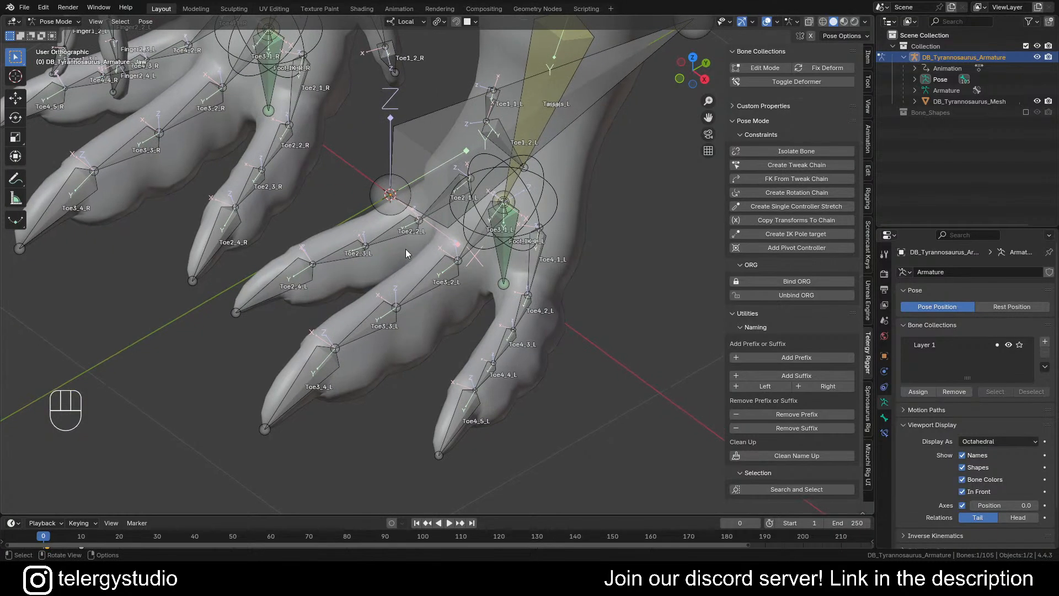
click(422, 221)
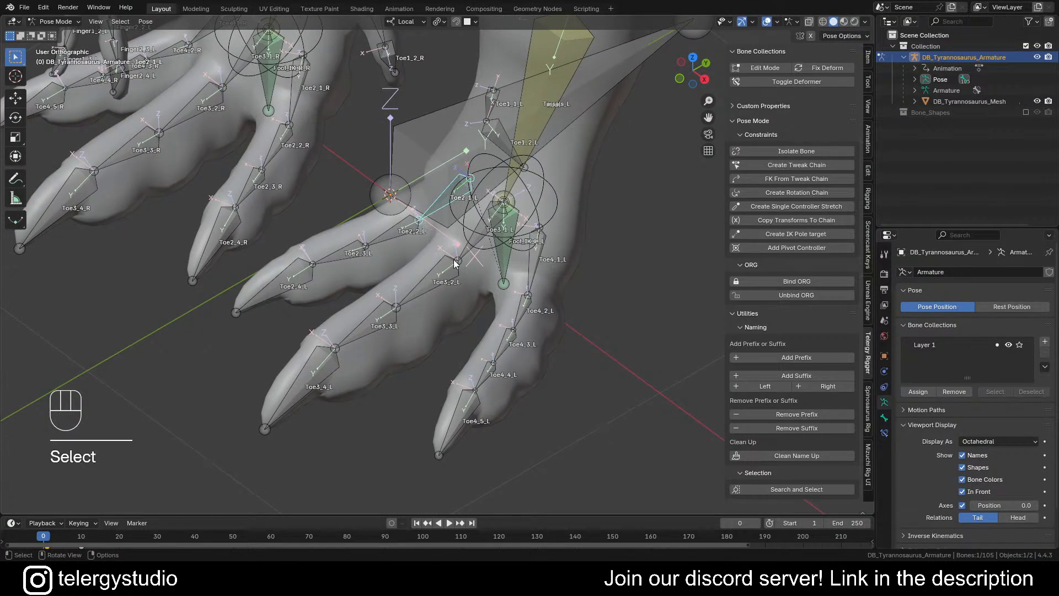
click(505, 265)
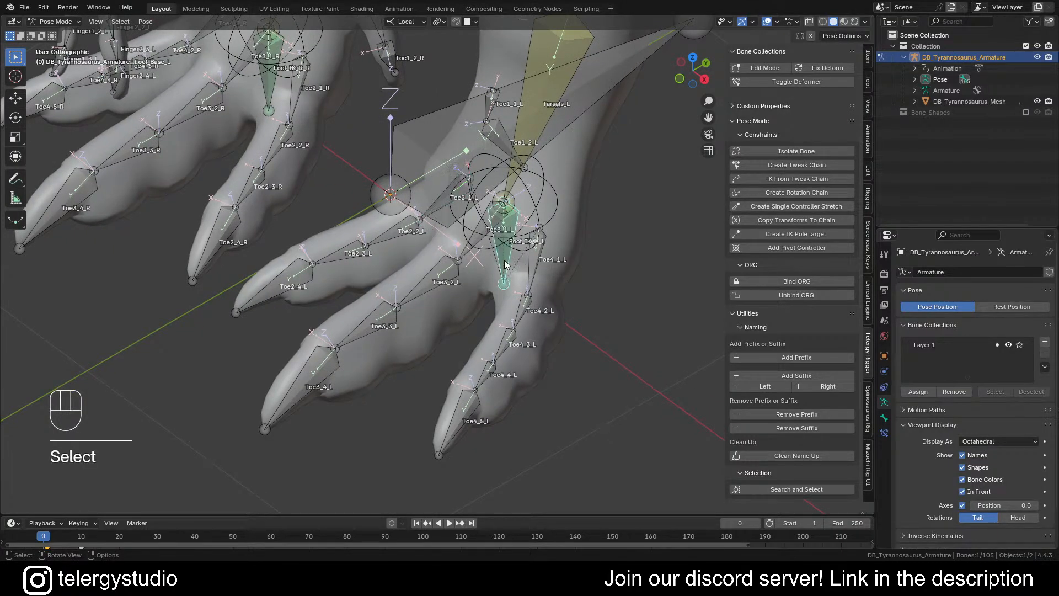
click(884, 434)
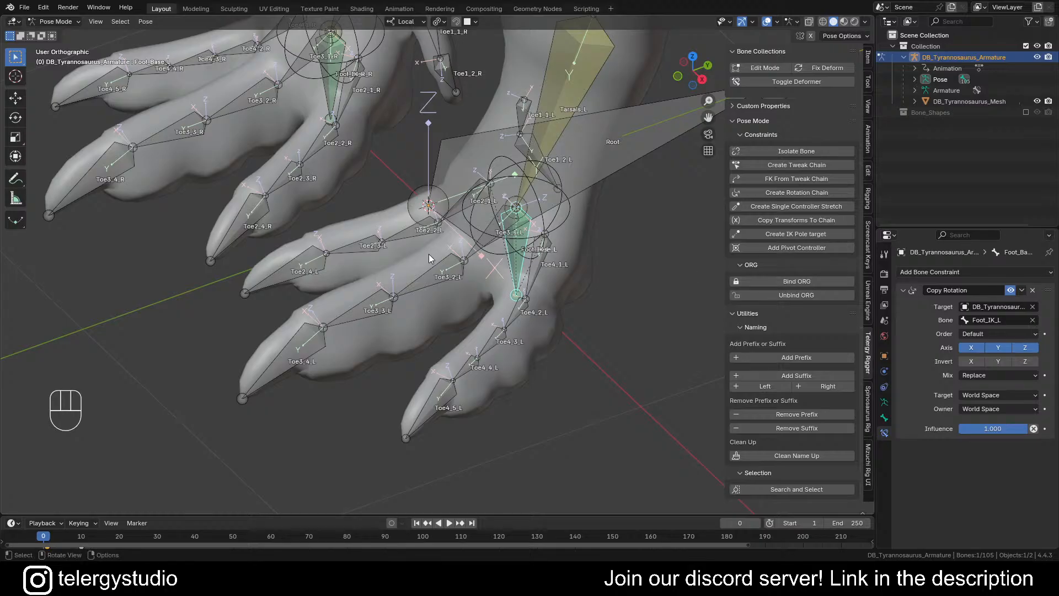
middle_drag(485, 265, 525, 248)
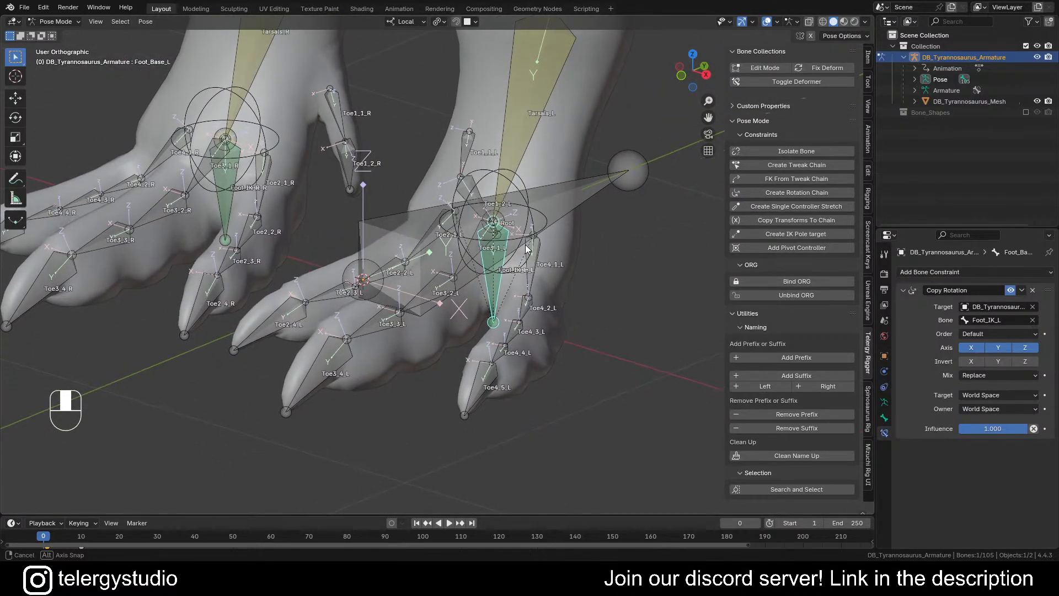
Step: Leave Pose Mode for Object Mode and select the DB_Tyrannosaurus_Mesh object
scroll(525, 245, down, 6)
shift+middle_drag(564, 220, 519, 262)
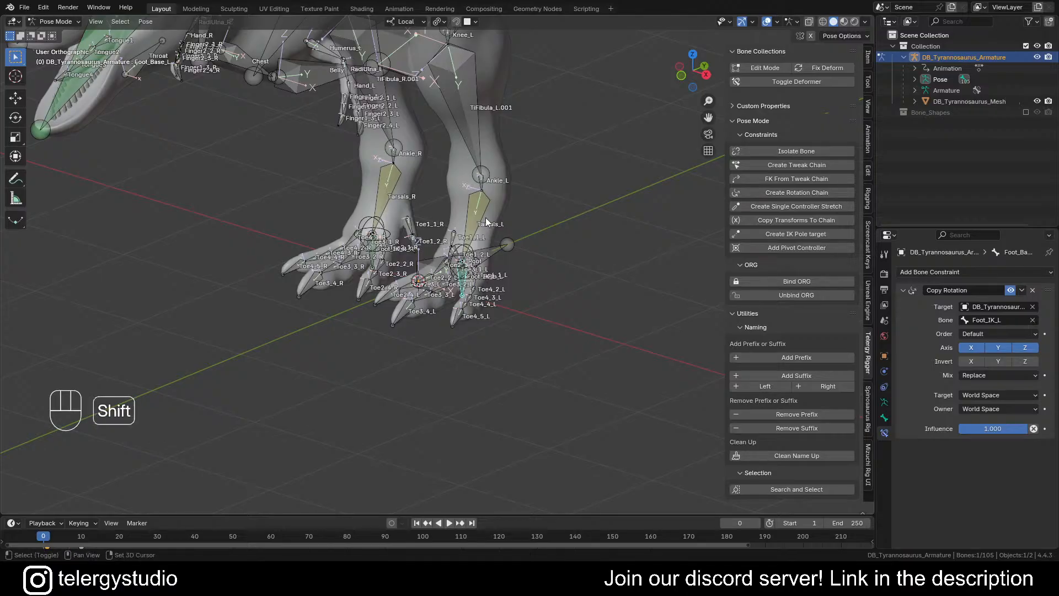
scroll(485, 218, down, 4)
middle_drag(441, 264, 400, 250)
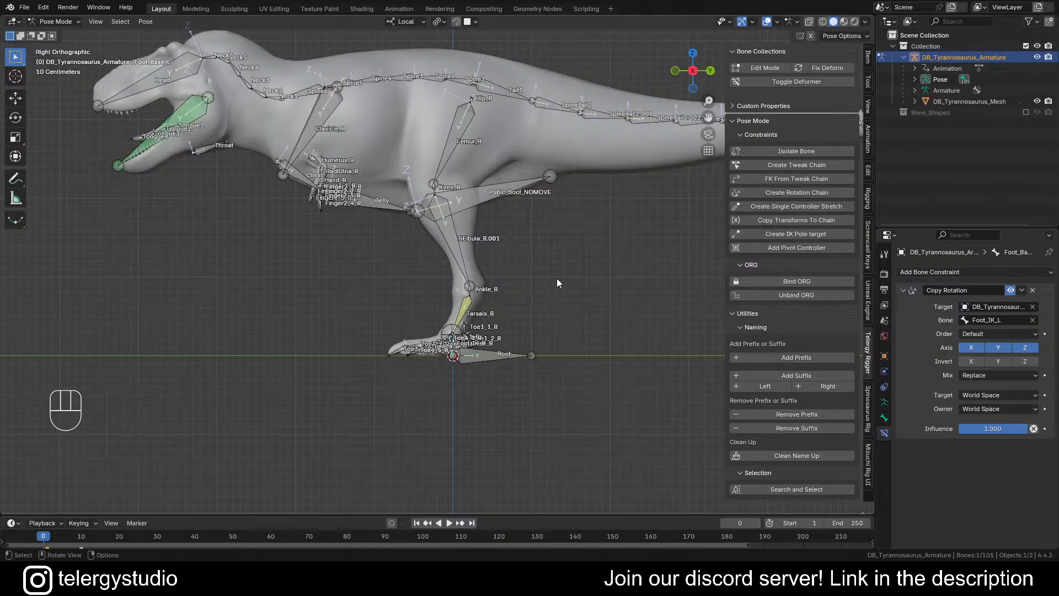
key(Tab)
scroll(472, 255, up, 4)
click(445, 239)
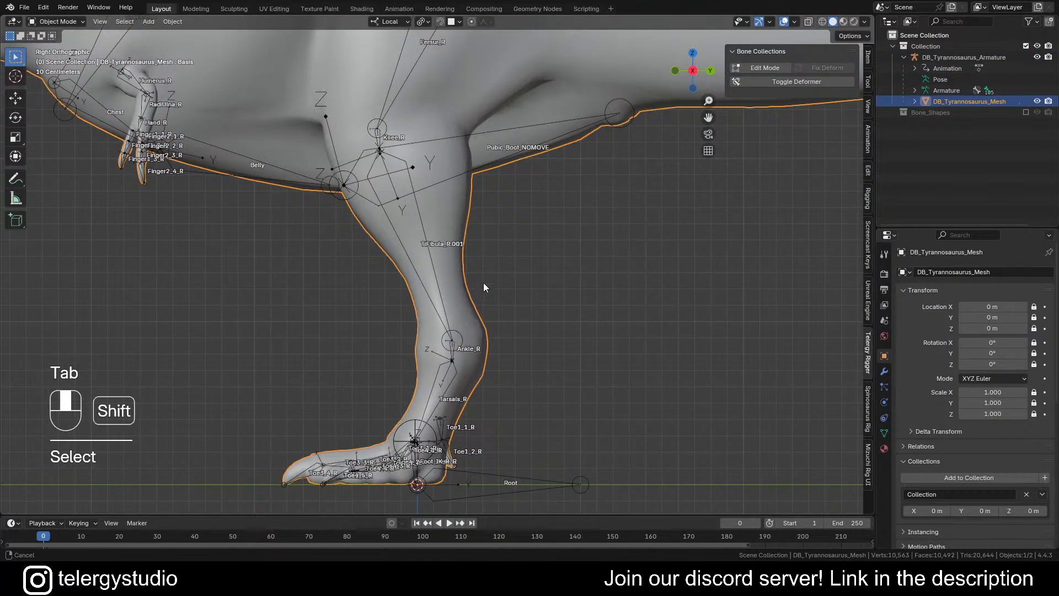
Step: Filter the Tyrannosaurus mesh's vertex groups by "foot"
shift+middle_drag(483, 287, 492, 226)
click(884, 433)
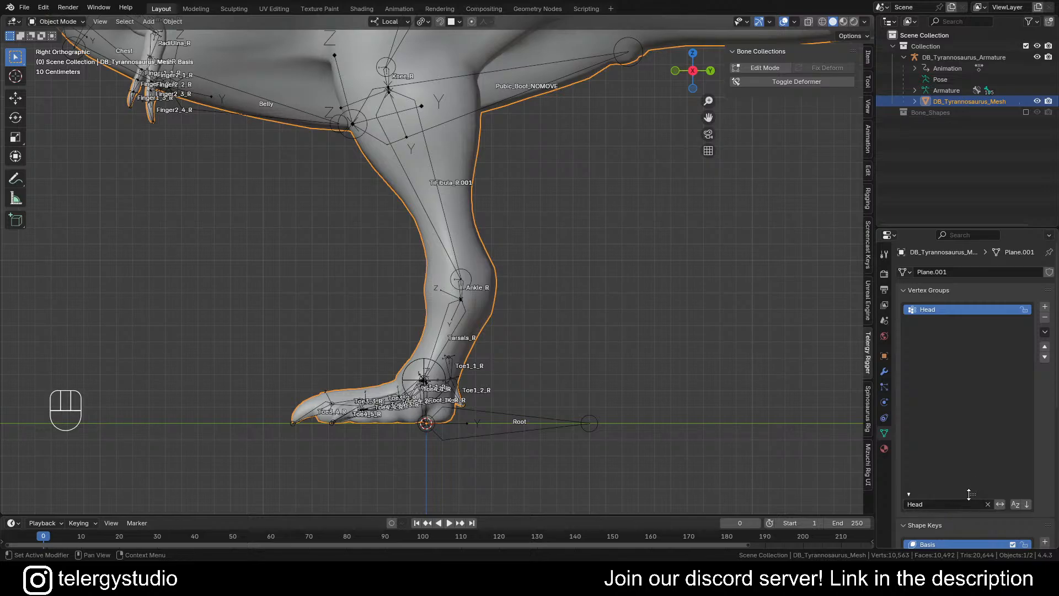
click(987, 503)
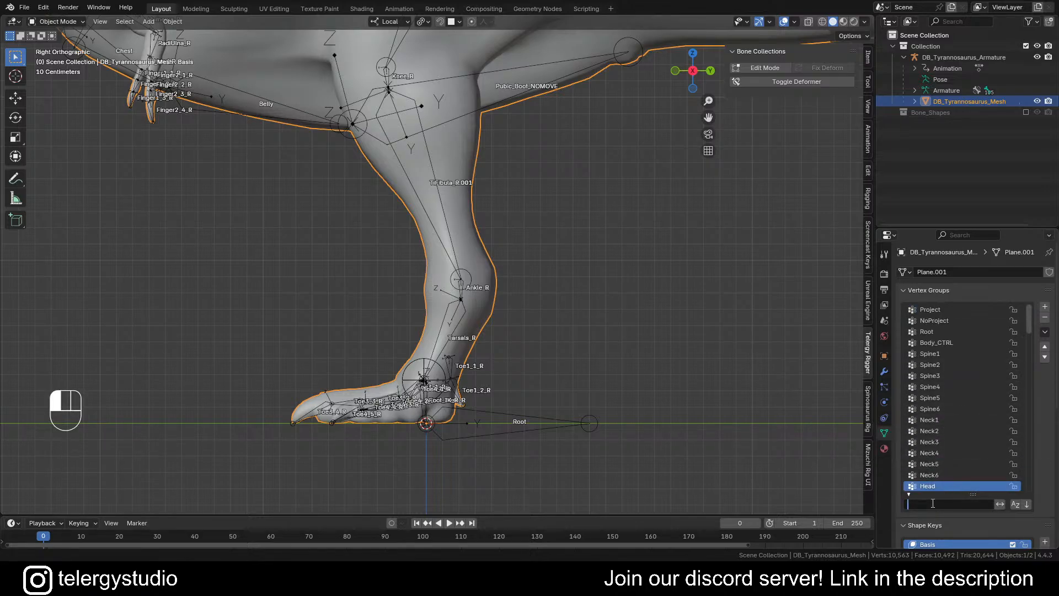
text(foot)
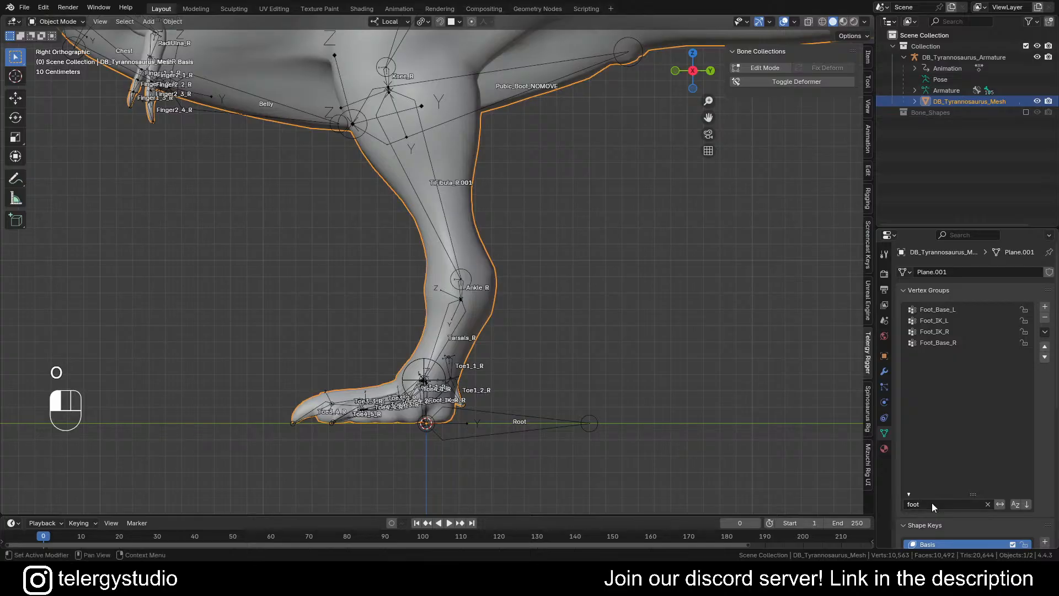
Step: Switch the mesh to Weight Paint mode and examine the weights of the Foot_Base_L vertex group
key(Tab)
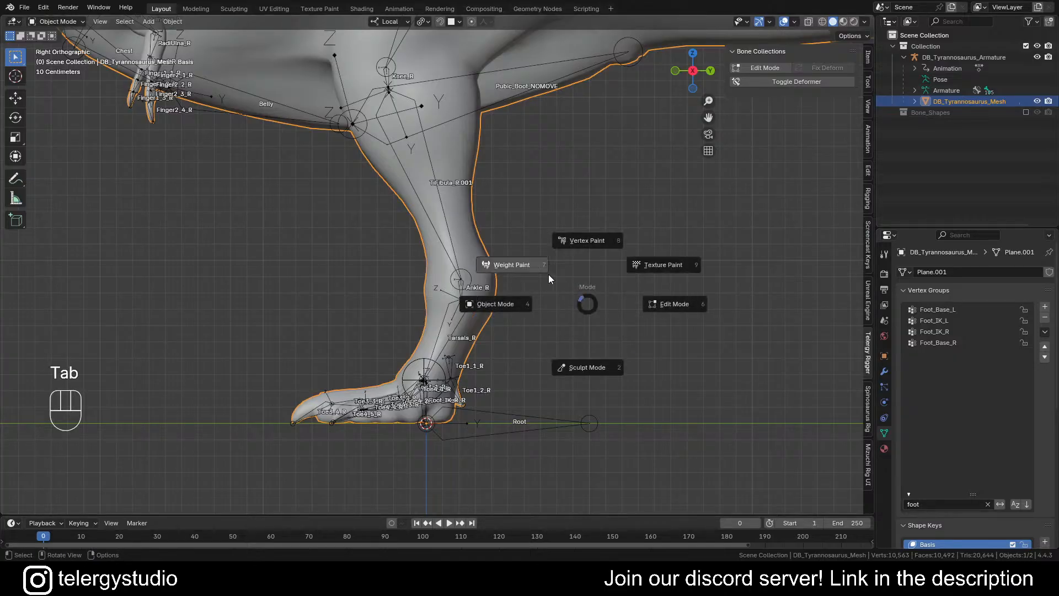
click(537, 269)
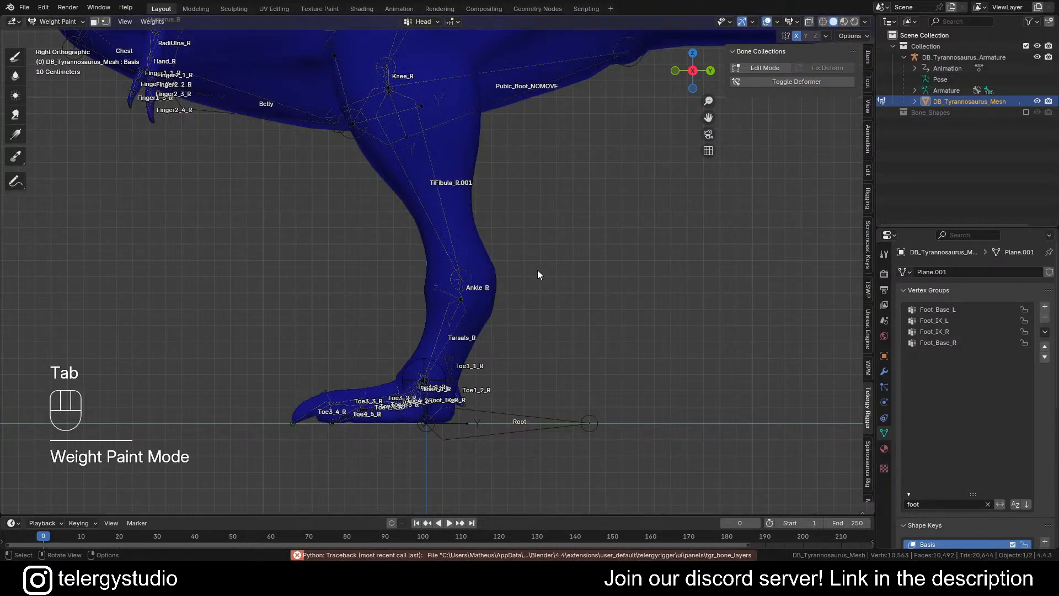
click(18, 66)
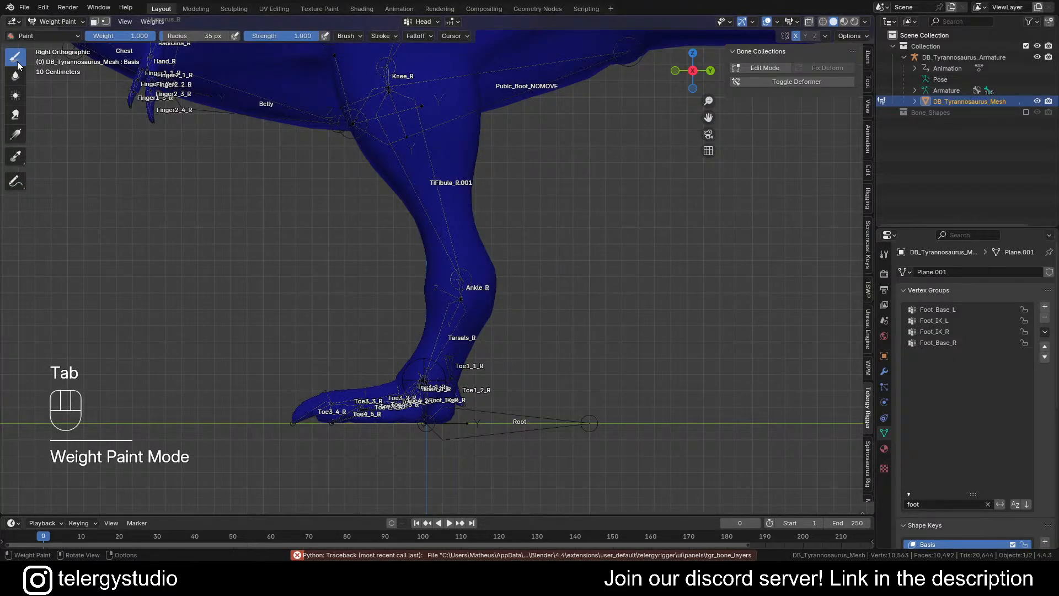
click(947, 310)
scroll(691, 314, up, 3)
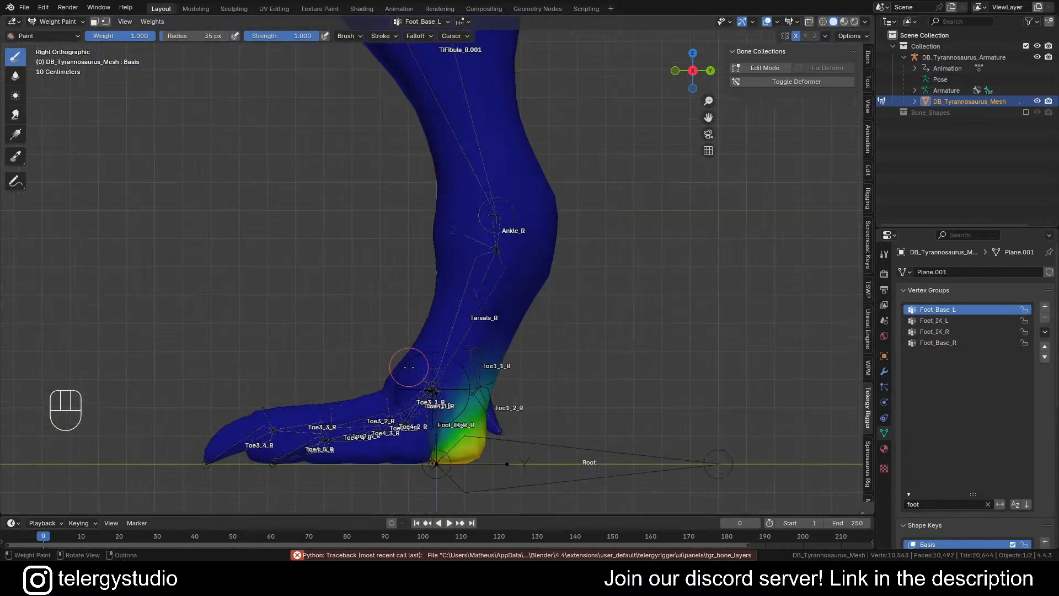
shift+middle_drag(692, 314, 512, 354)
Step: Check the Foot_IK_L and Foot_IK_R vertex groups for any painted weights on both feet
click(963, 322)
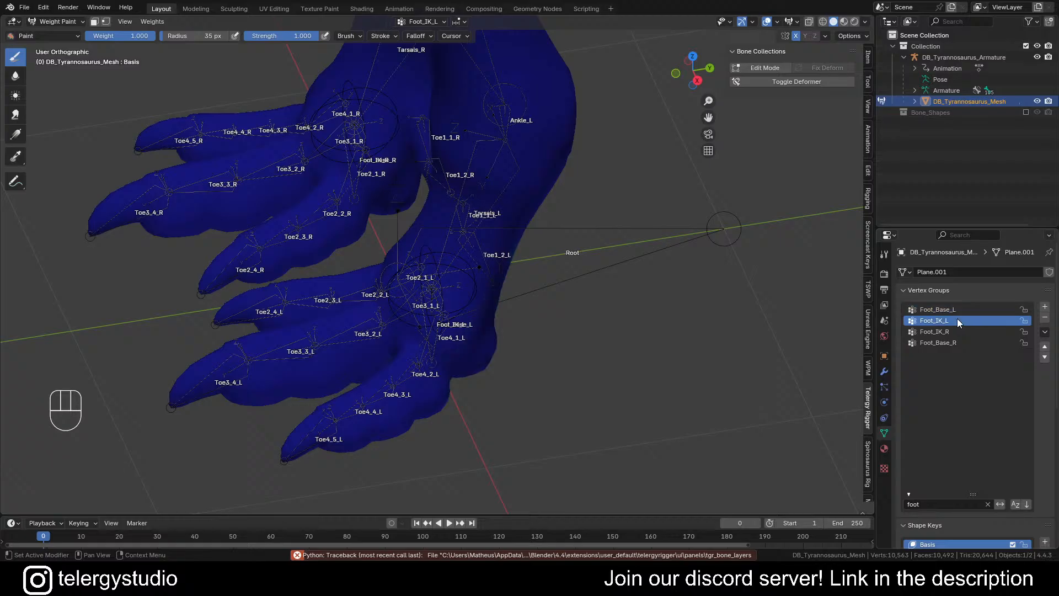
middle_drag(591, 315, 692, 267)
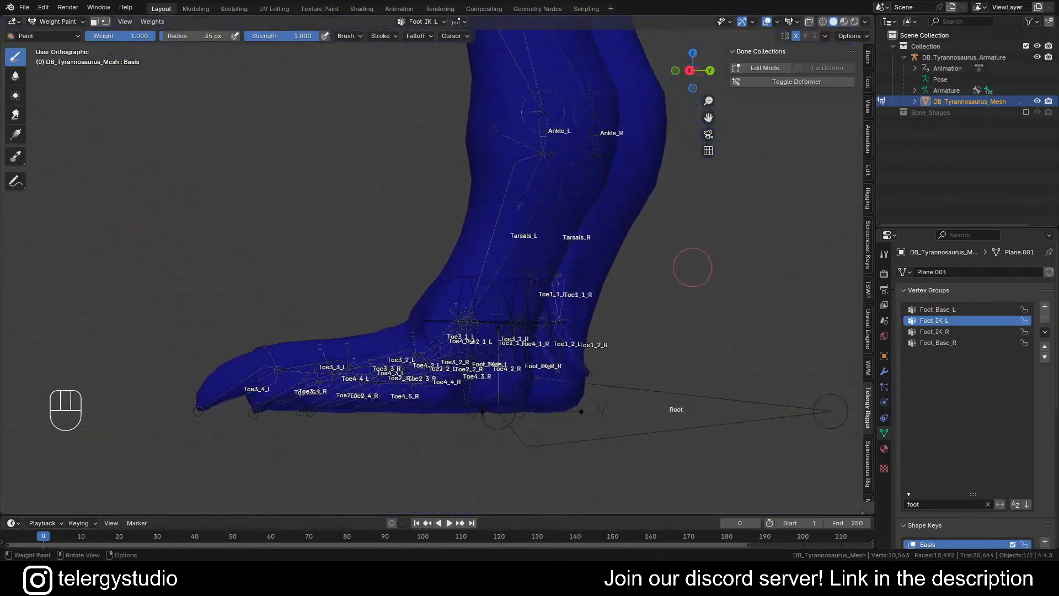
click(962, 331)
middle_drag(551, 287, 612, 292)
scroll(606, 303, down, 2)
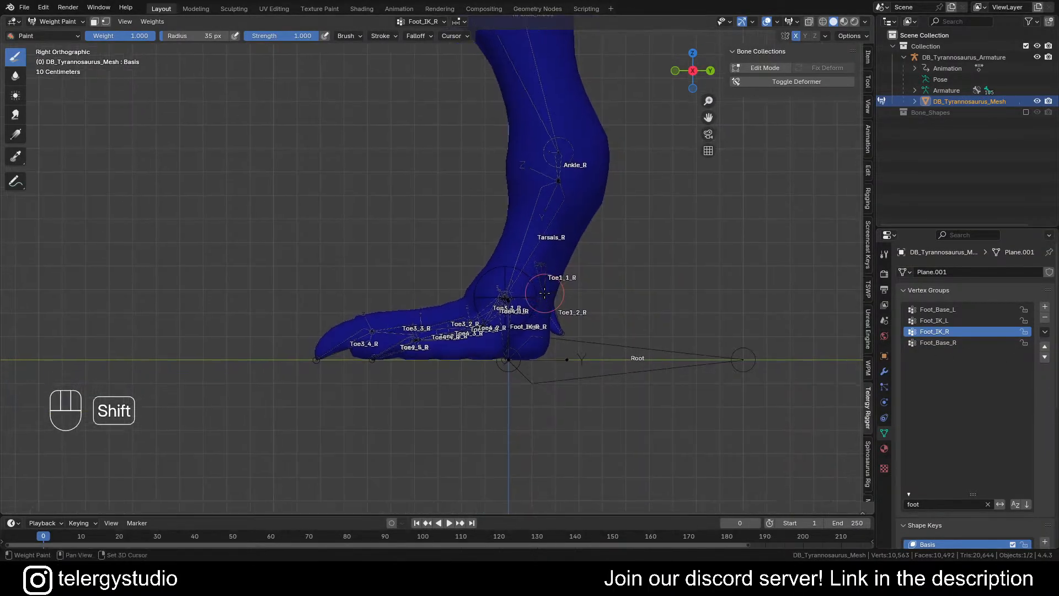
click(938, 319)
click(938, 330)
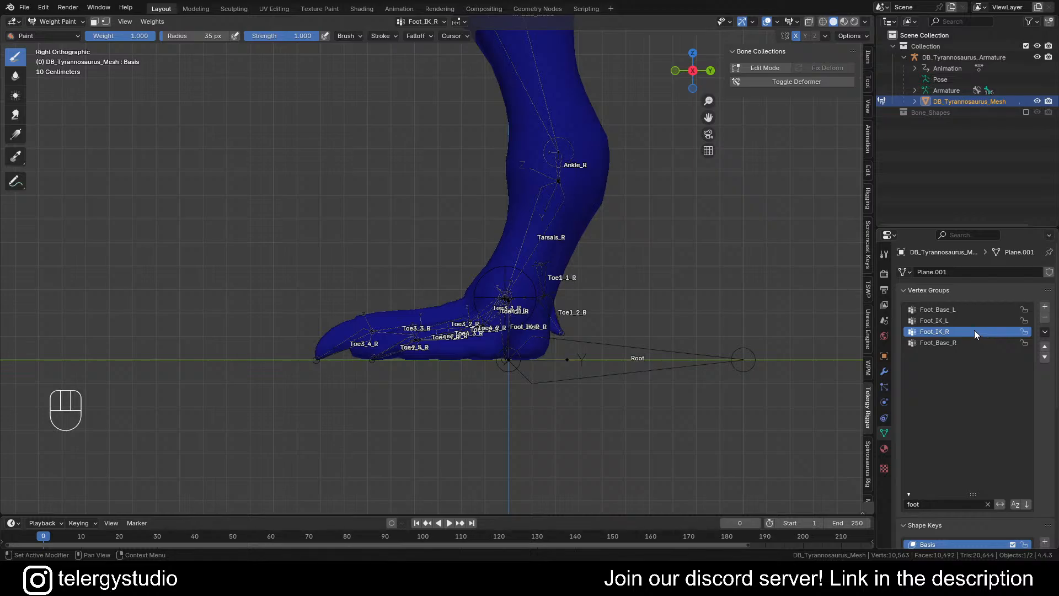
scroll(597, 301, up, 1)
shift+middle_drag(596, 301, 557, 320)
shift+middle_drag(461, 328, 427, 341)
Step: Leave Weight Paint mode, select the armature and enter its Edit Mode with the Foot_Base_L bone selected
key(Tab)
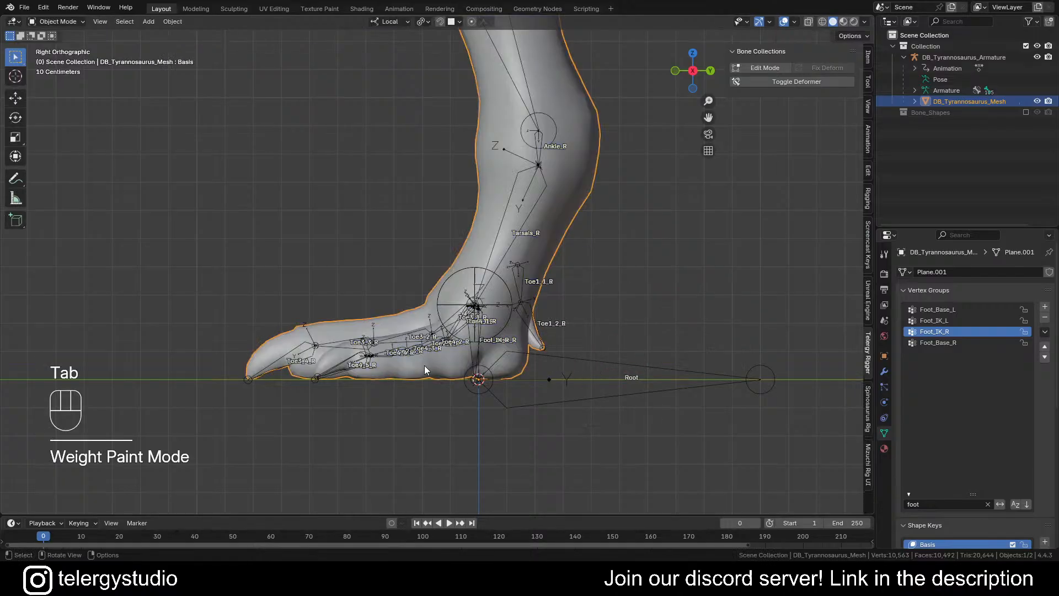
click(478, 346)
shift+middle_drag(478, 346, 458, 332)
key(Tab)
scroll(458, 331, up, 3)
key(Tab)
click(466, 373)
scroll(473, 327, down, 2)
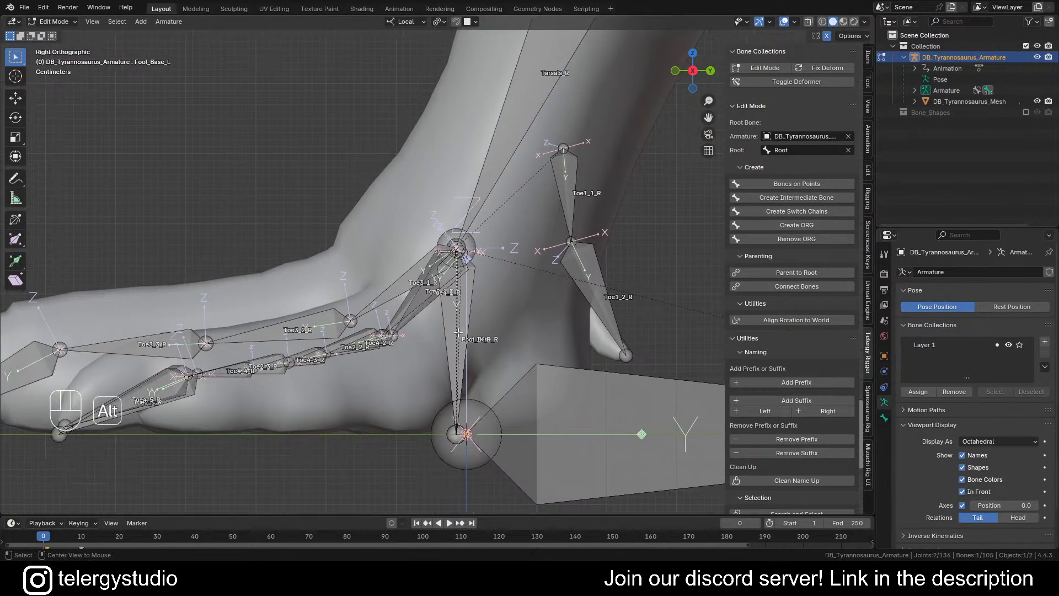
Step: Delete the Foot_IK_L bone together with its mirrored counterpart on the right foot
alt+click(458, 333)
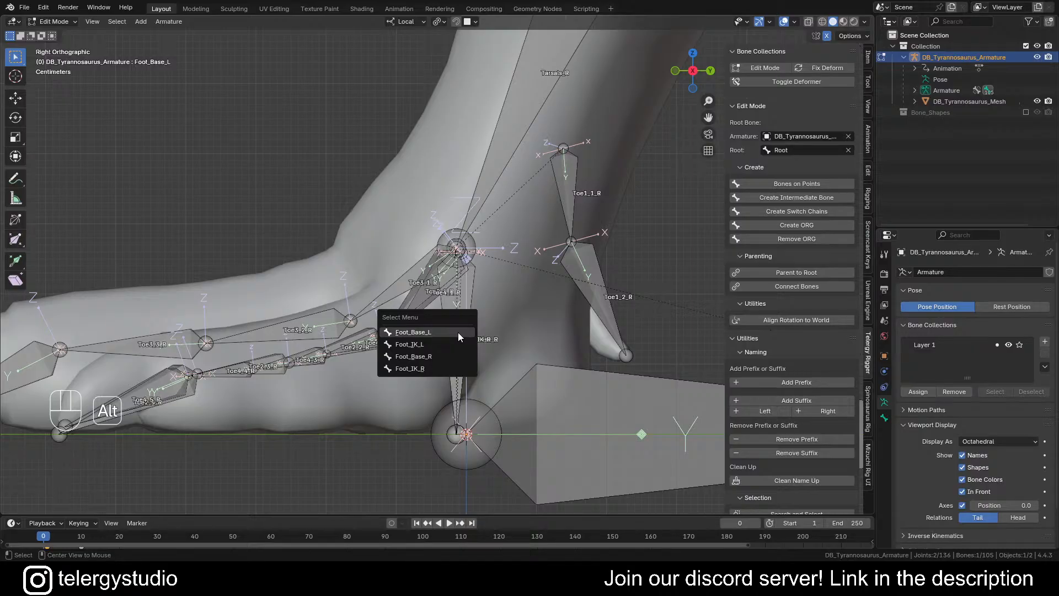
click(434, 343)
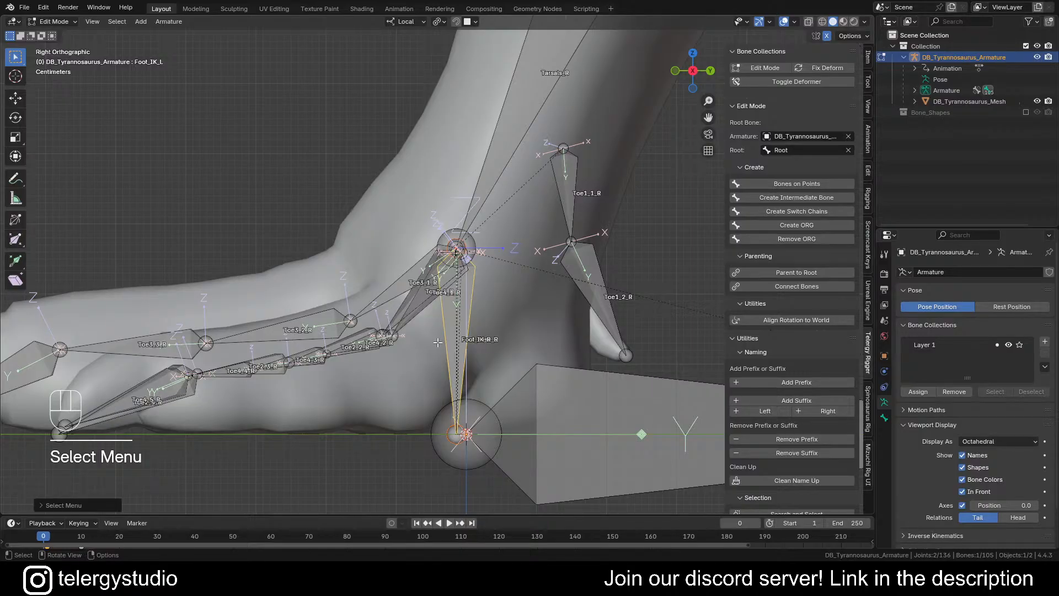
key(x)
click(518, 315)
Step: Select the Foot_Base_L bone and rotate it about -35° in side view so its tail points back toward the heel
alt+click(452, 328)
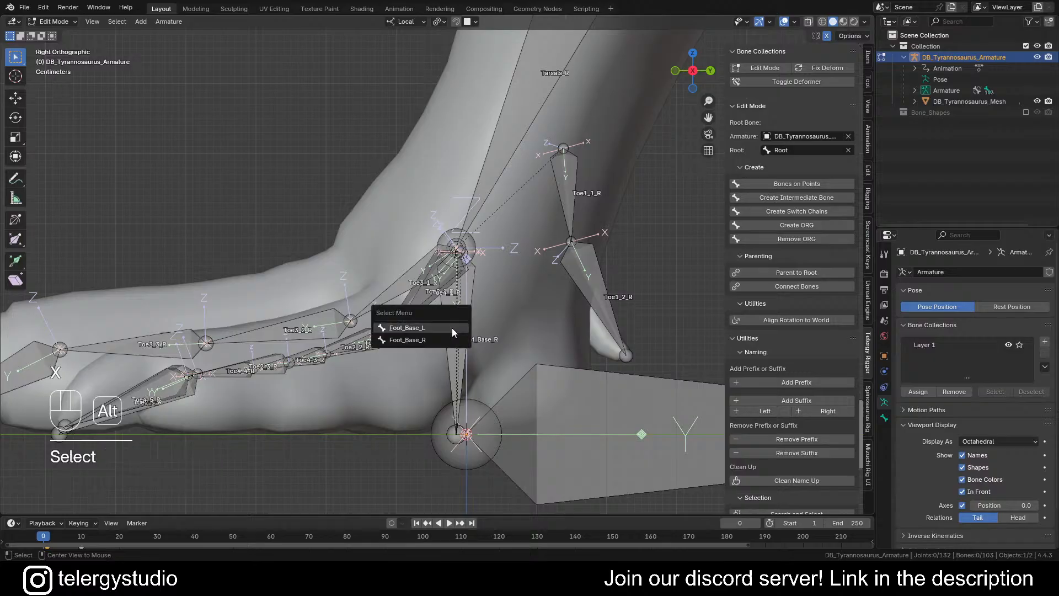
click(454, 329)
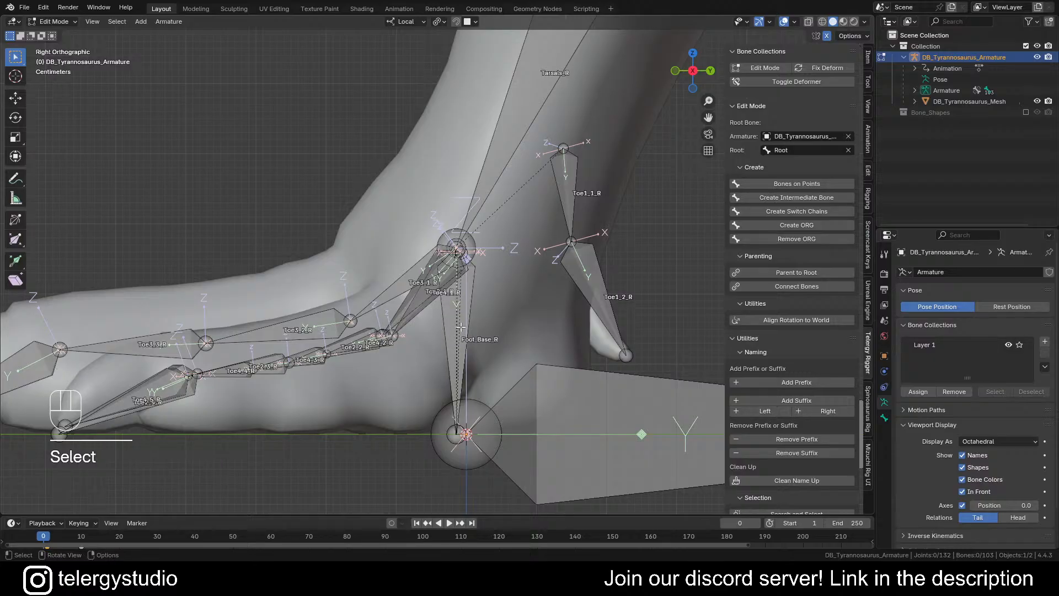
alt+click(461, 325)
click(475, 326)
alt+middle_drag(474, 326, 484, 288)
scroll(483, 288, down, 2)
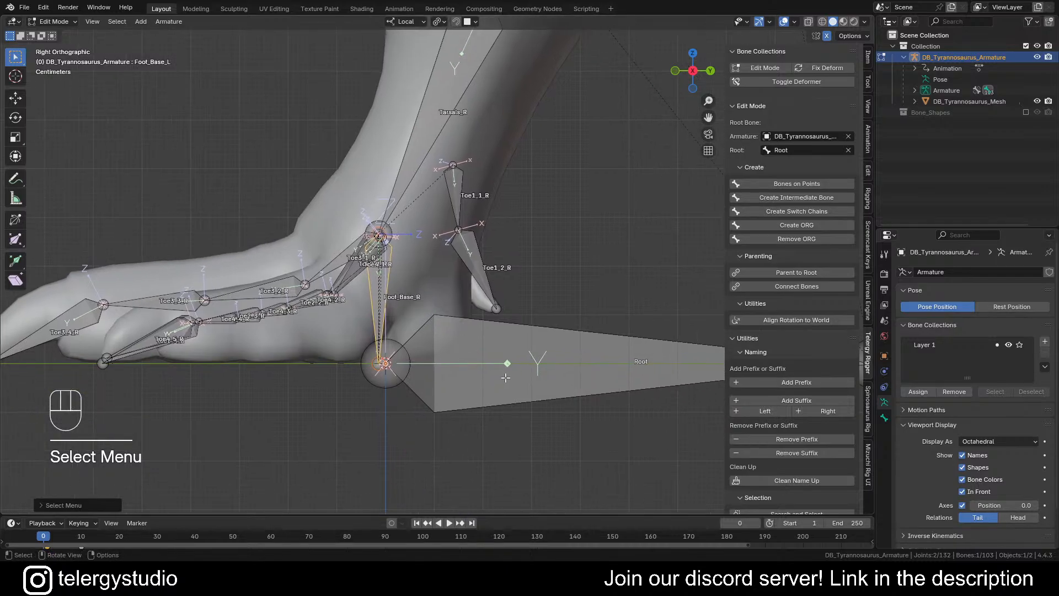
key(r)
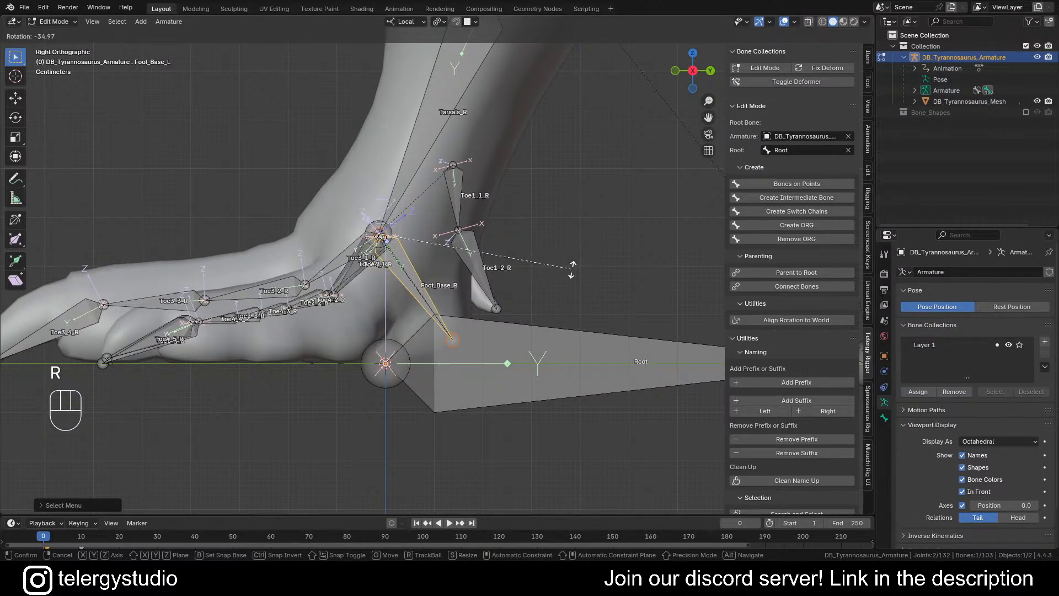
click(571, 270)
middle_drag(572, 269, 209, 279)
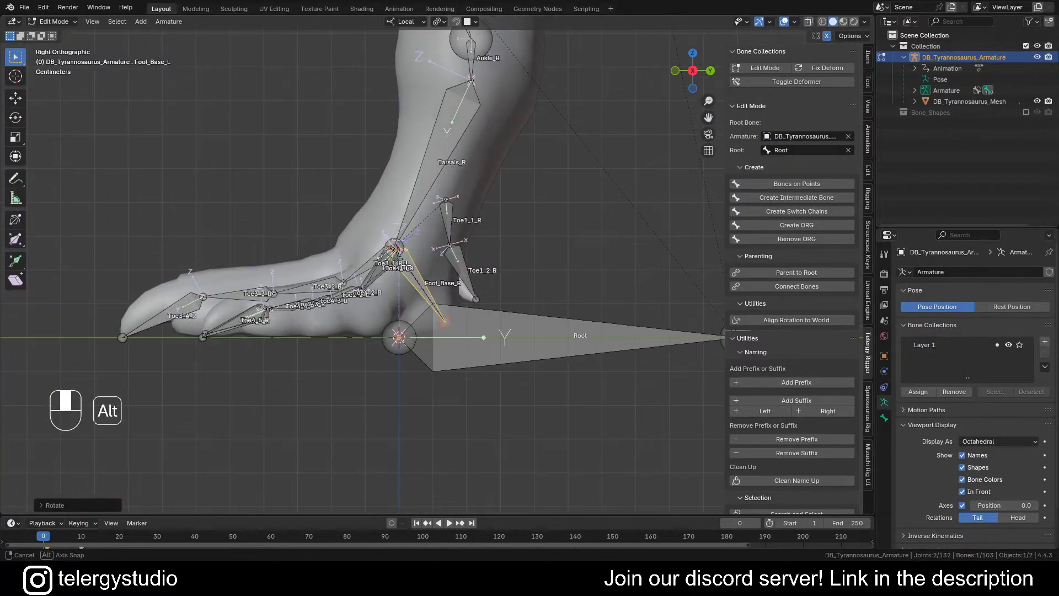
alt+scroll(444, 300, up, 2)
scroll(419, 275, up, 4)
shift+middle_drag(423, 272, 394, 289)
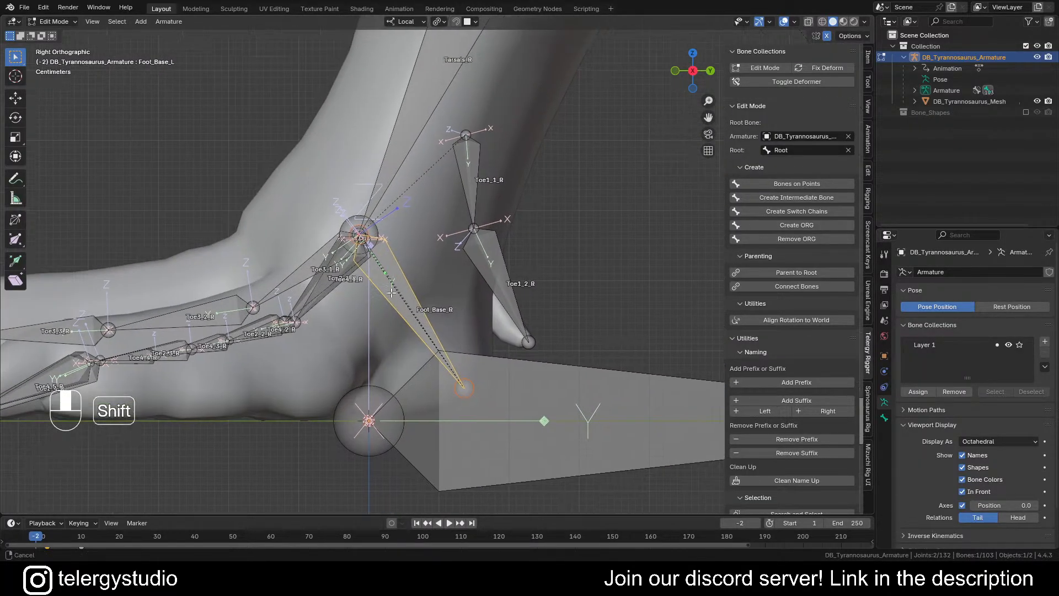
Step: Return to Pose Mode and clear the bone constraints from the Foot_Base and Tarsals bones of both legs
key(Tab)
click(430, 327)
click(410, 313)
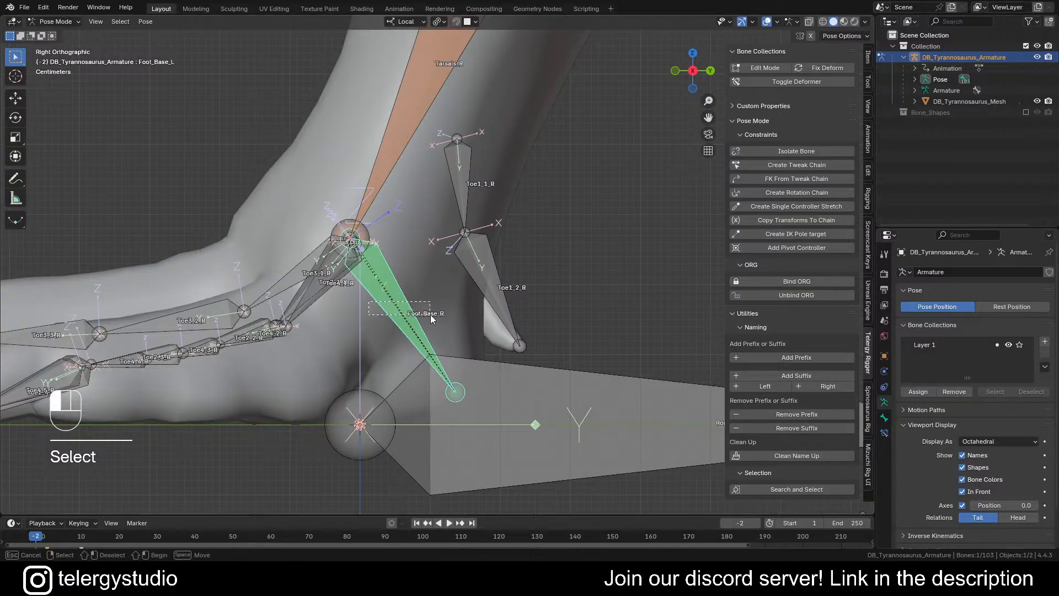
drag(430, 314, 402, 175)
key(ctrl+alt+c)
Step: Check the leg and foot bones from the side and rename the Layer 1 bone collection to DEF
scroll(402, 166, down, 5)
shift+middle_drag(402, 167, 472, 248)
scroll(452, 232, up, 2)
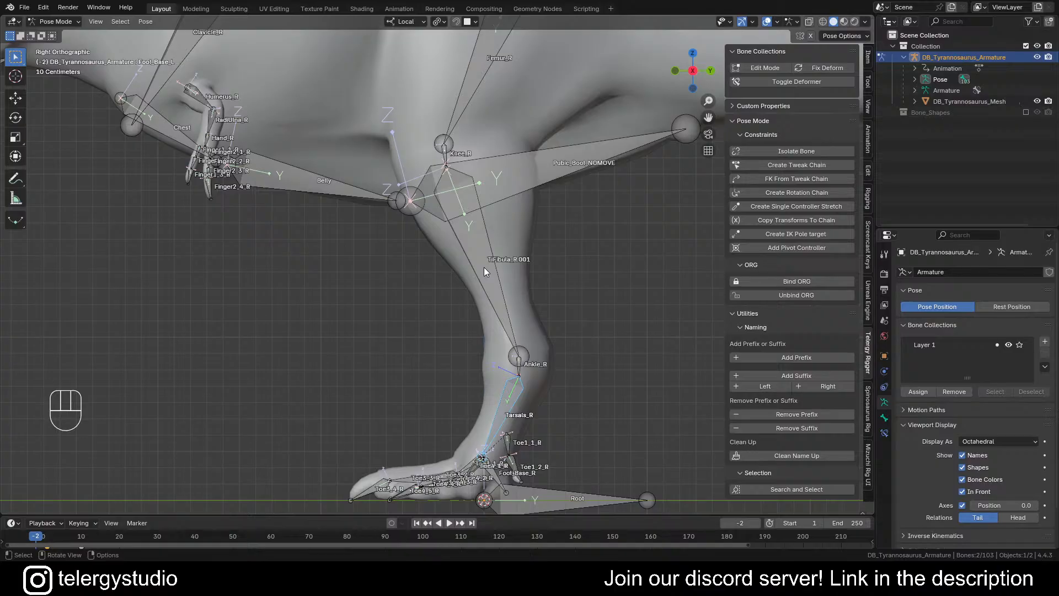
scroll(458, 286, down, 2)
shift+middle_drag(458, 286, 495, 245)
scroll(526, 385, up, 8)
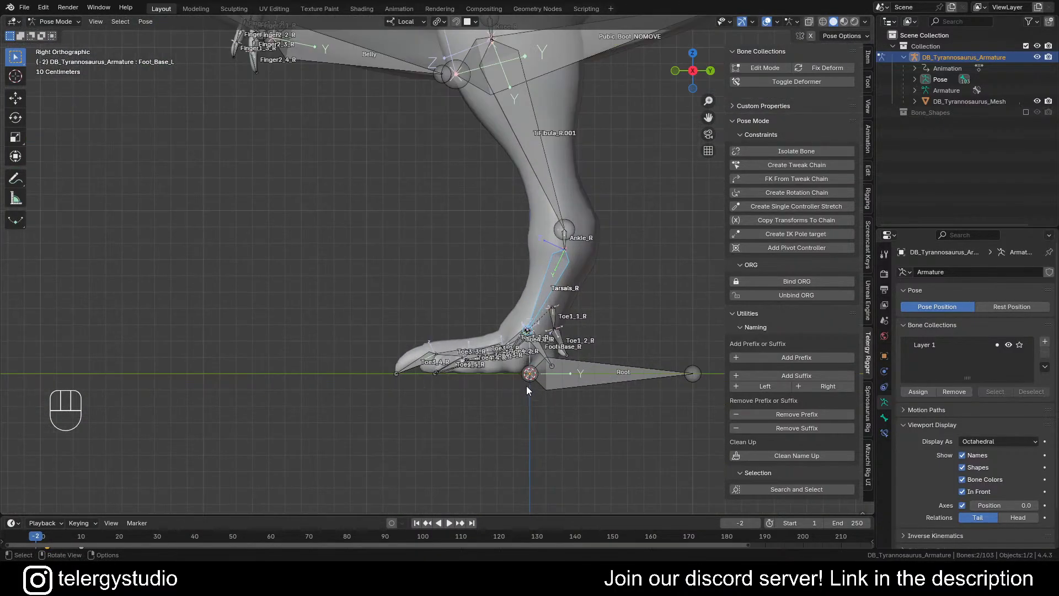
shift+middle_drag(544, 312, 382, 256)
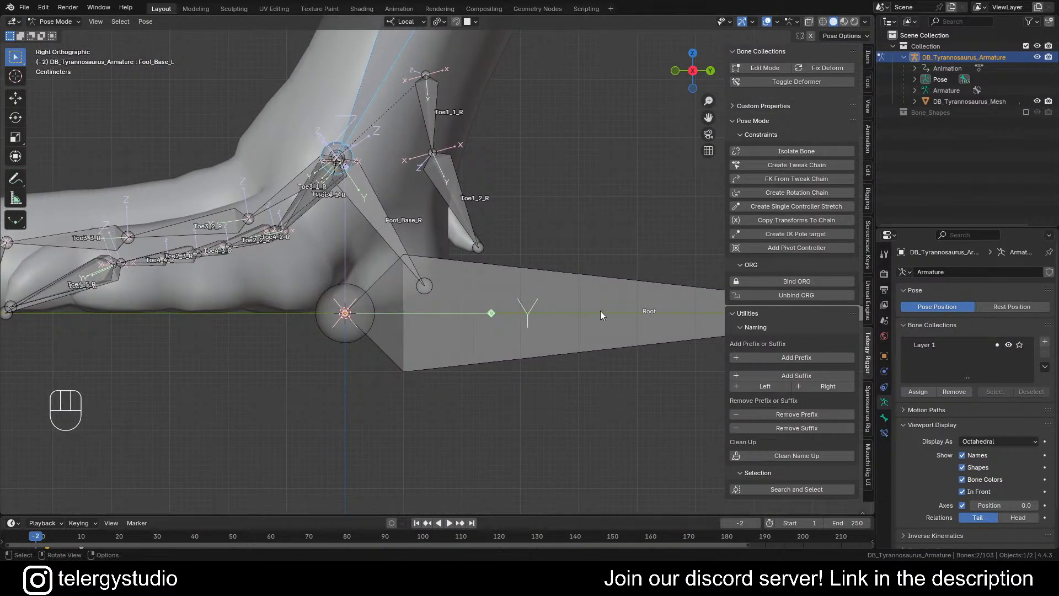
double_click(934, 344)
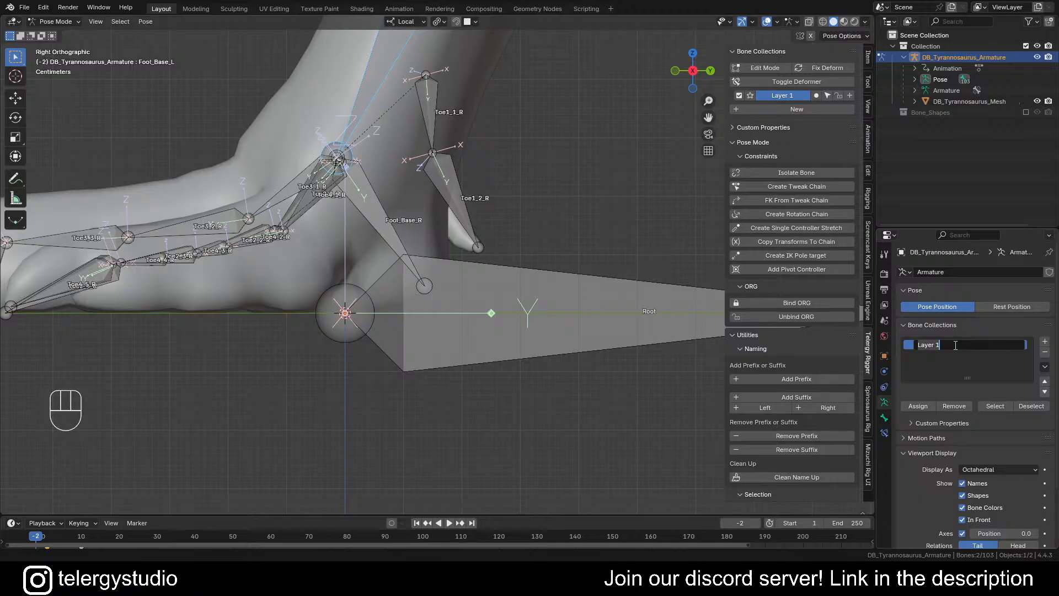
key(Return)
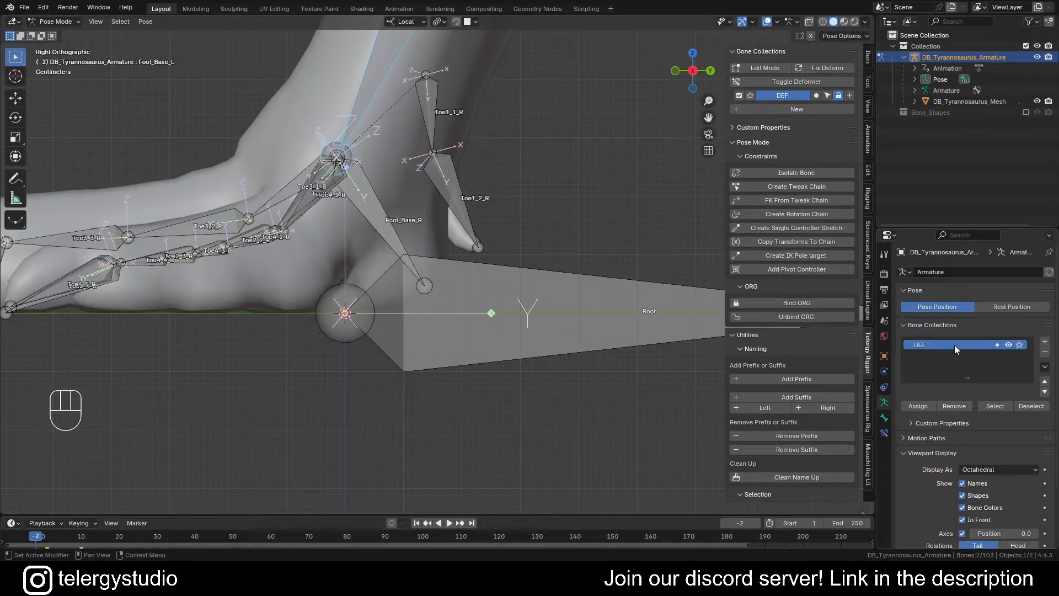
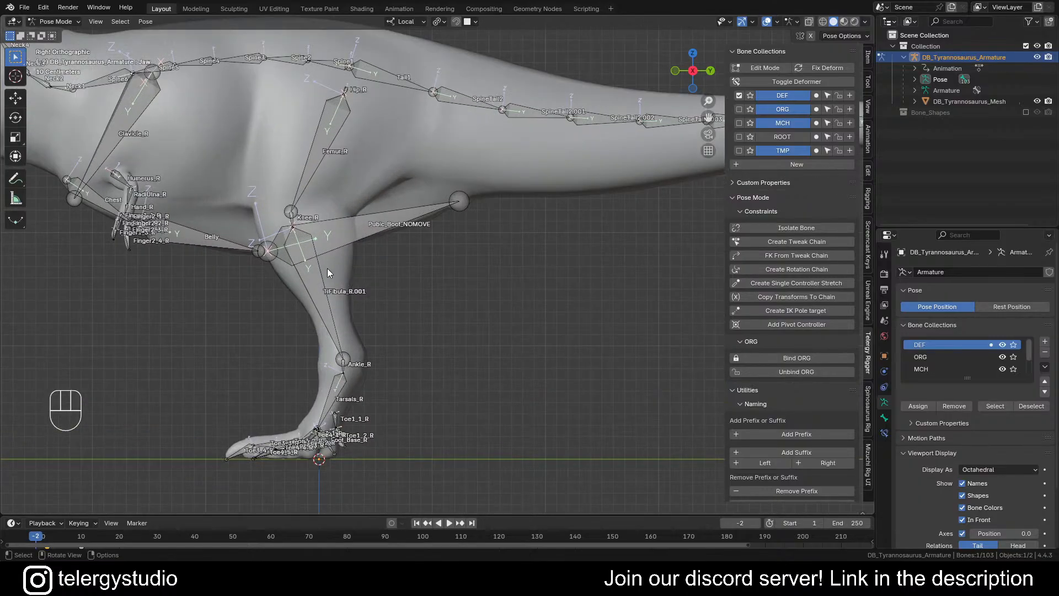
Step: Select both TiFibula bones and batch rename them as bones, removing ".001" from their names
middle_drag(327, 268, 360, 256)
scroll(359, 256, up, 3)
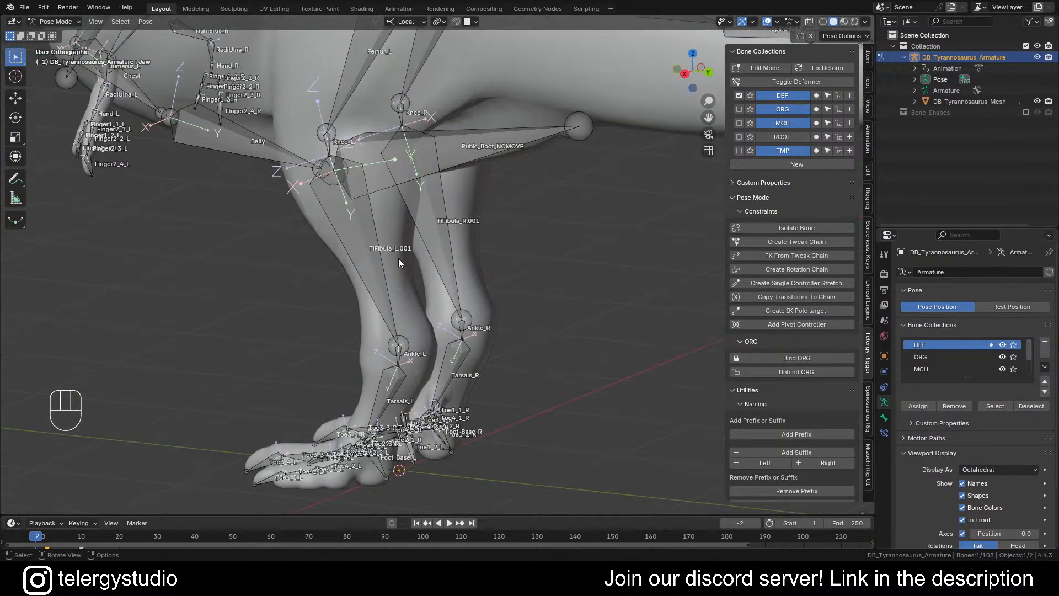
click(368, 252)
shift+click(443, 236)
key(ctrl+F2)
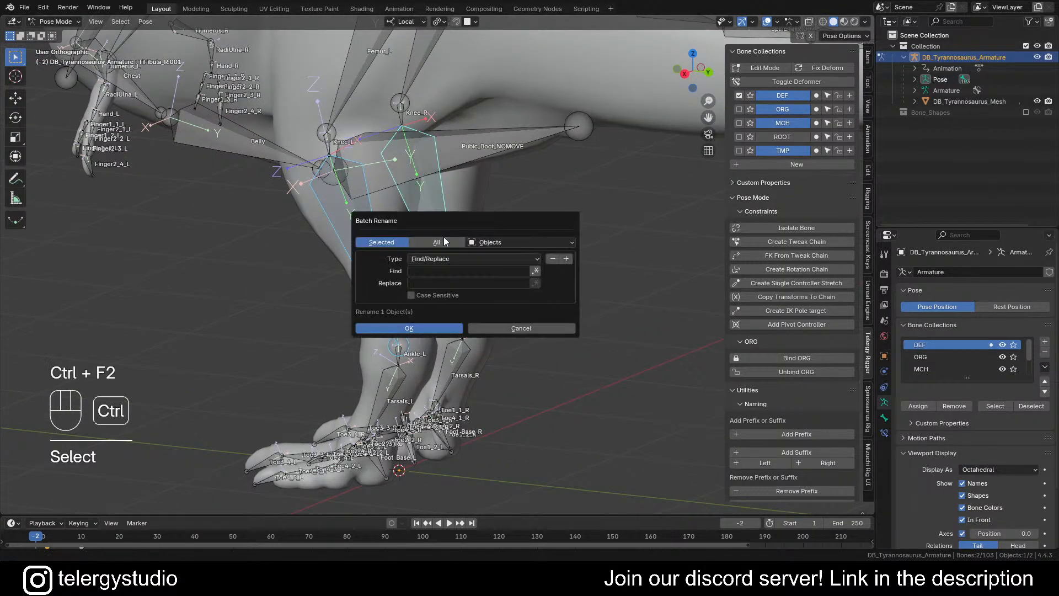
click(507, 241)
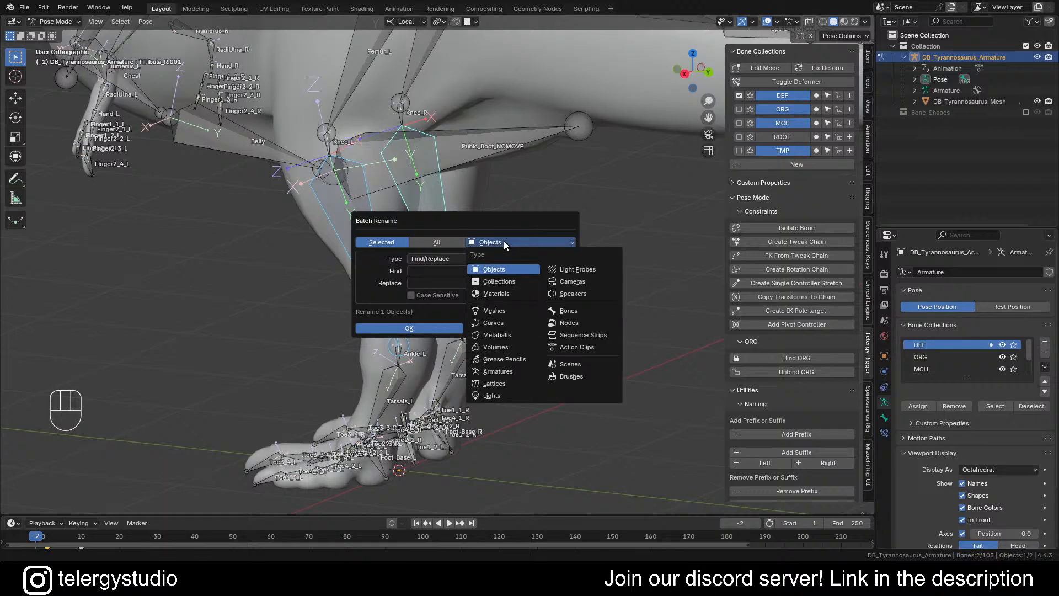
click(589, 310)
click(435, 270)
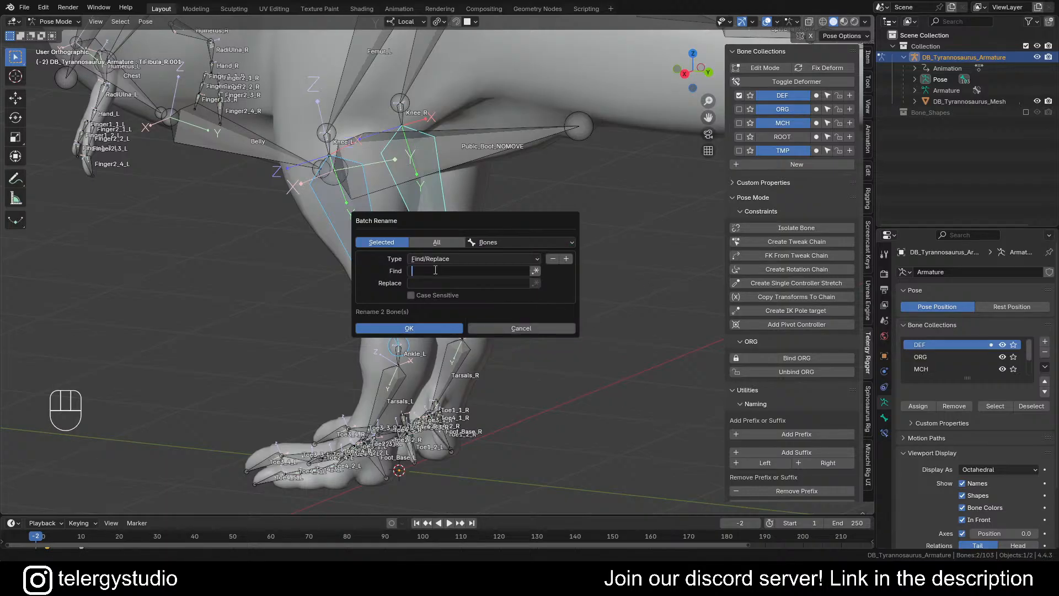
text(.001)
key(Return)
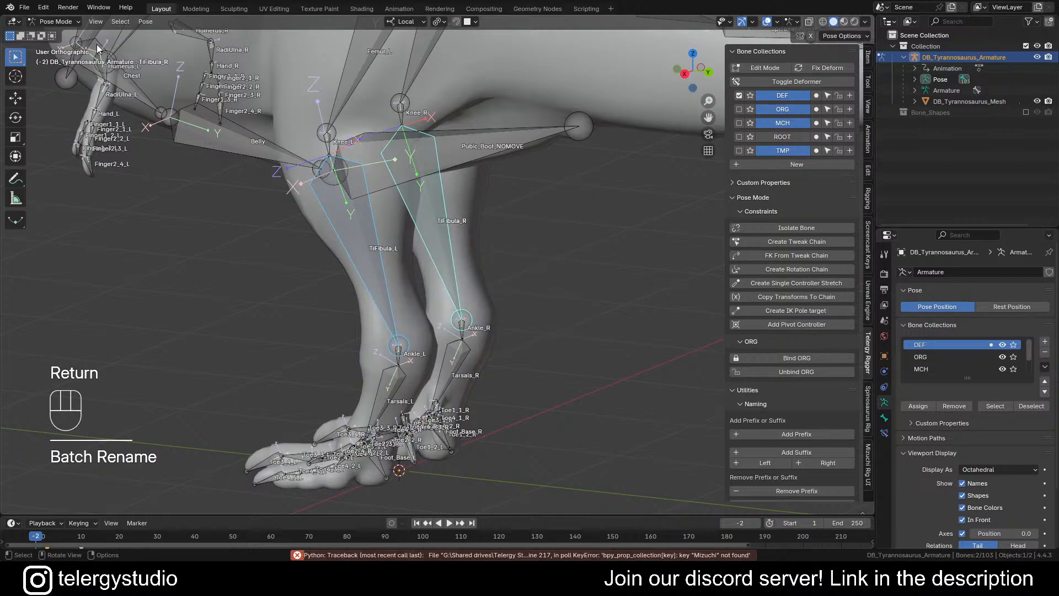
alt+middle_drag(500, 248, 493, 325)
scroll(505, 276, down, 3)
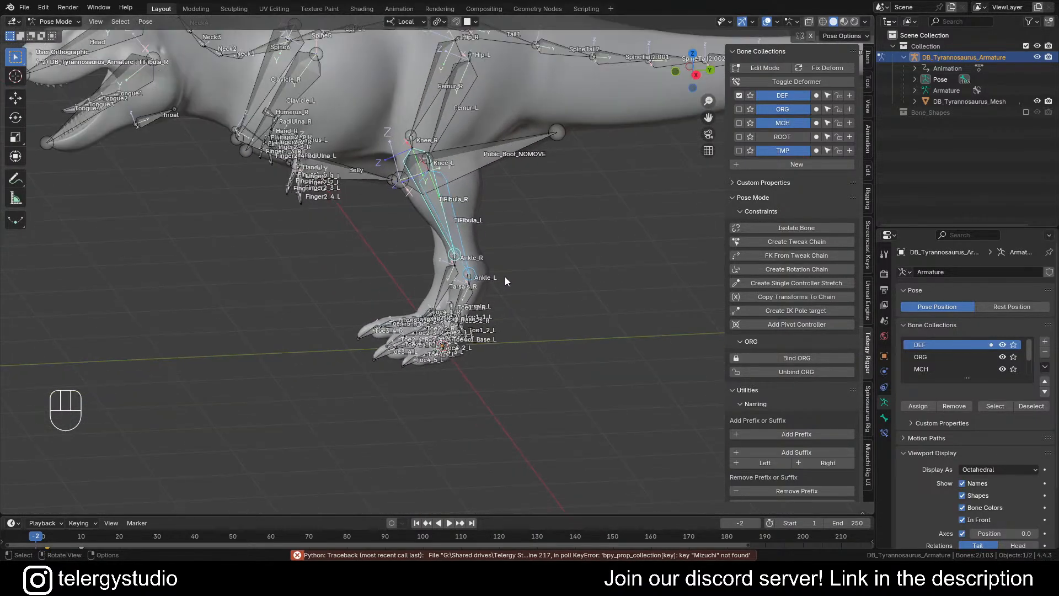
shift+middle_drag(596, 245, 357, 325)
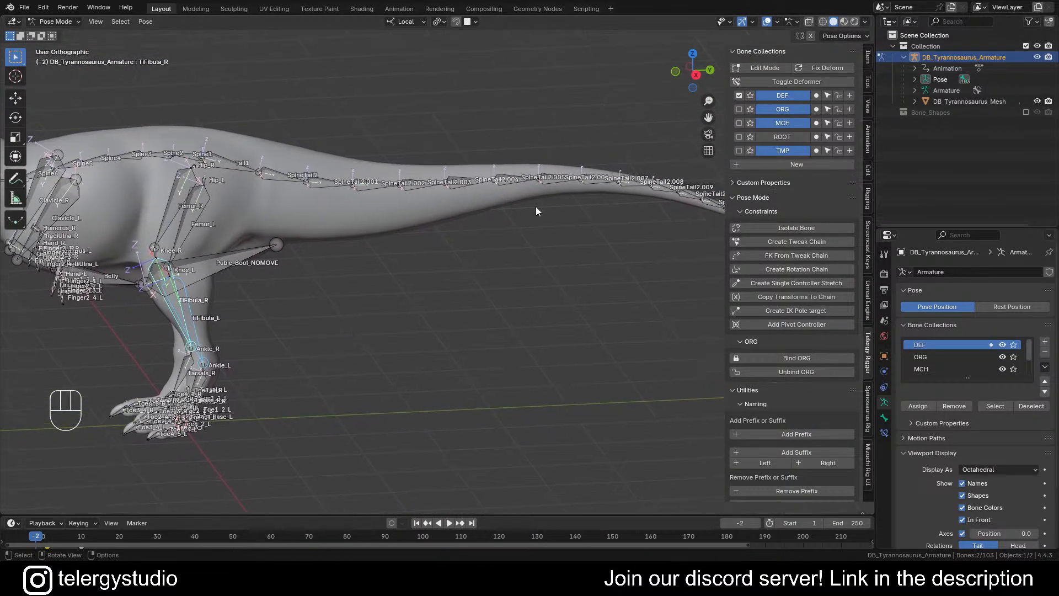
Step: Examine the tail bone chain in side view, trying out a rotation of Tail1 and of SpineTail2 without keeping either
scroll(595, 185, up, 5)
middle_drag(603, 184, 579, 169)
scroll(579, 168, down, 1)
scroll(579, 168, down, 5)
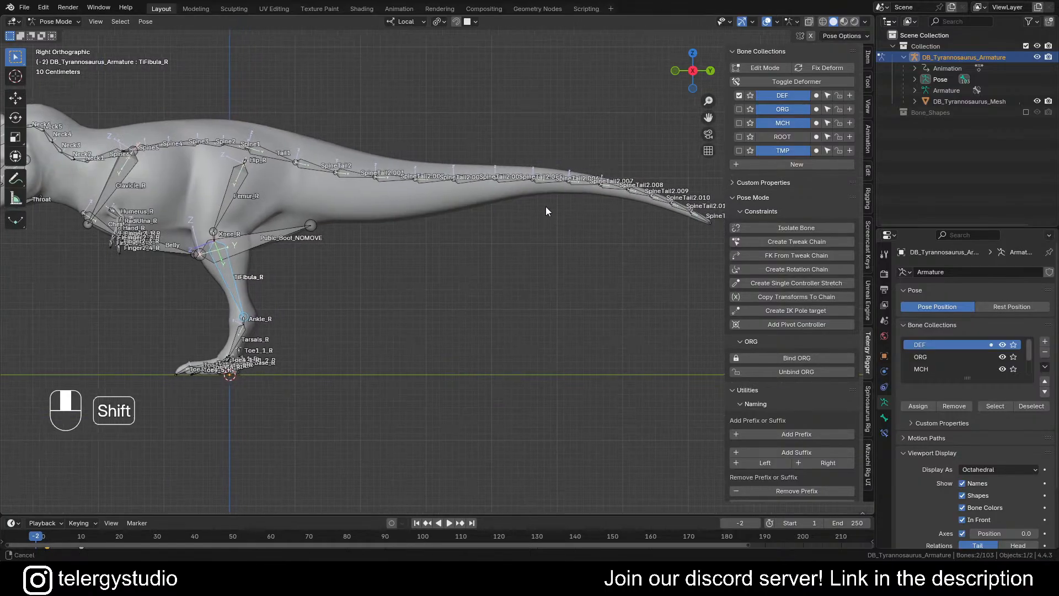
shift+middle_drag(548, 210, 596, 213)
scroll(299, 174, up, 4)
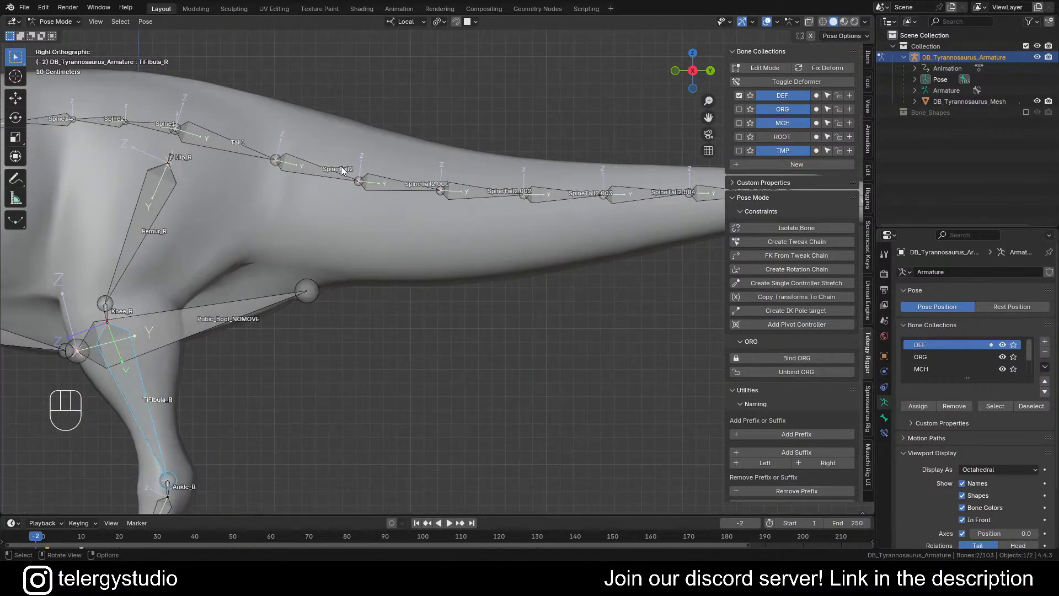
shift+middle_drag(456, 205, 461, 247)
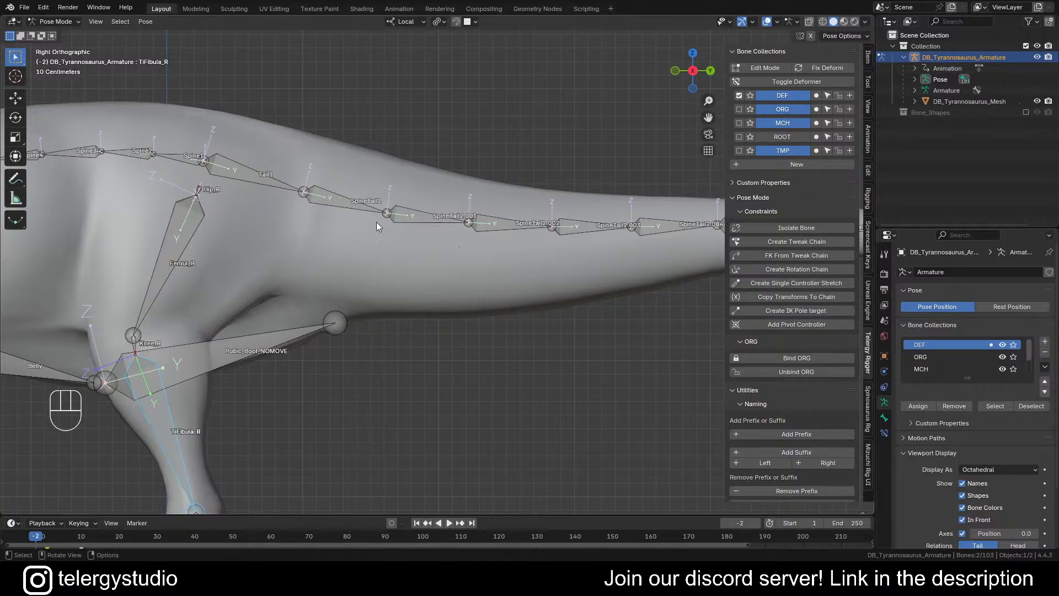
click(245, 180)
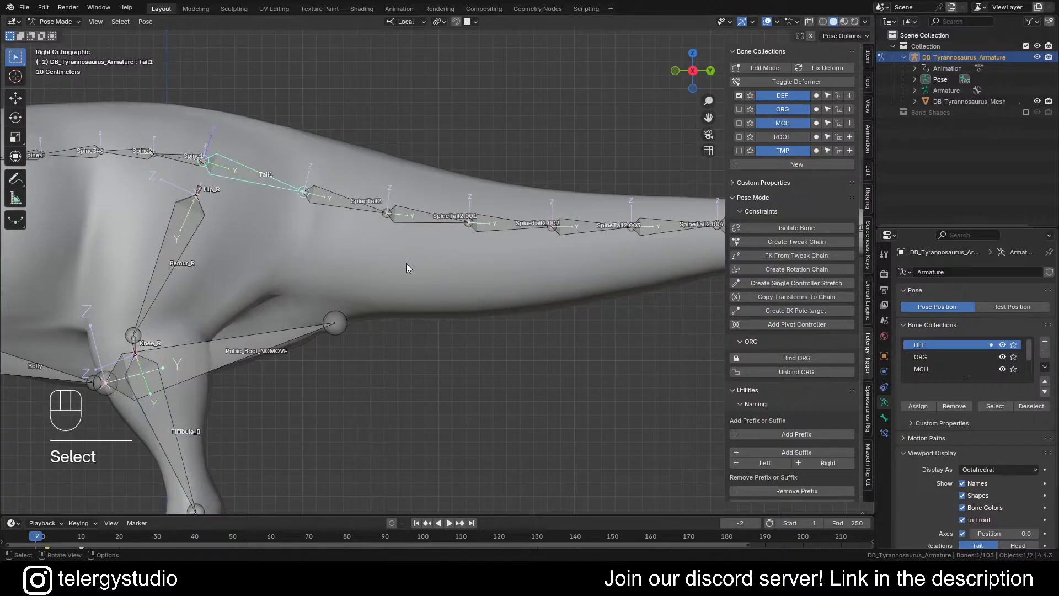
key(r)
right_click(422, 222)
click(343, 207)
key(r)
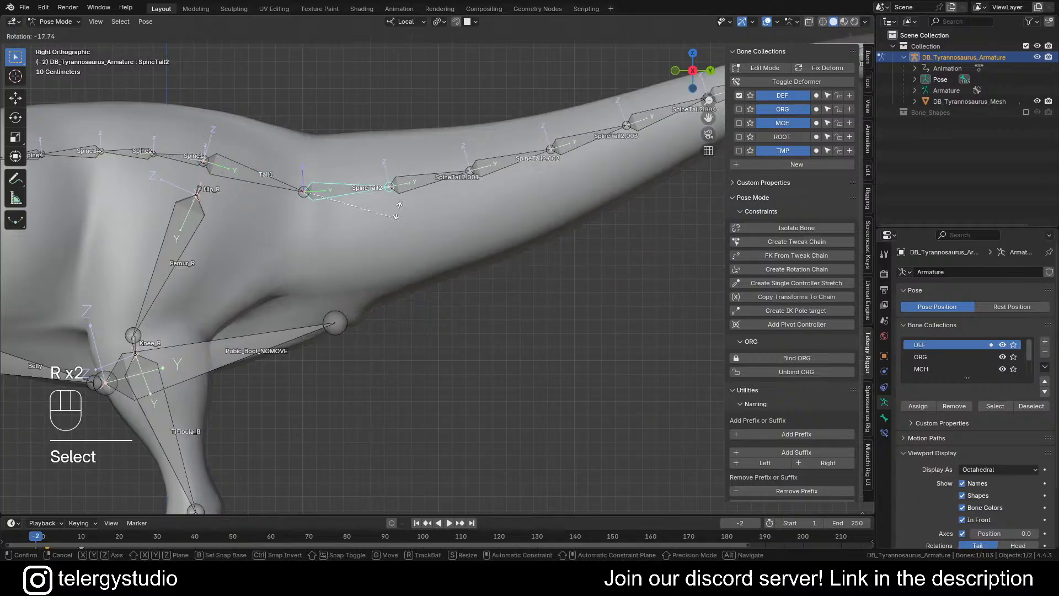
right_click(402, 230)
scroll(359, 212, down, 2)
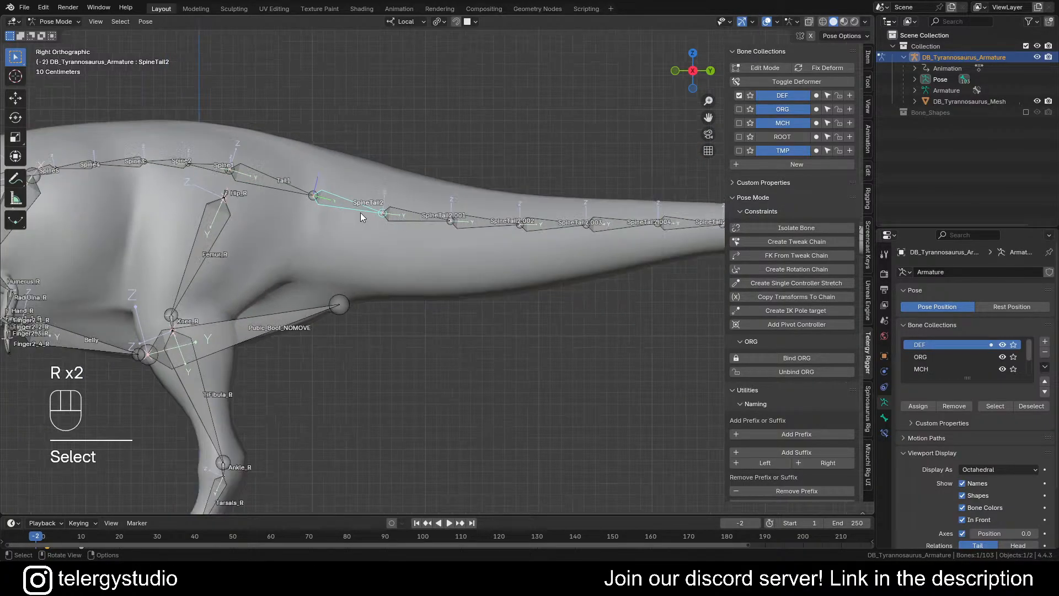
shift+middle_drag(395, 242, 378, 244)
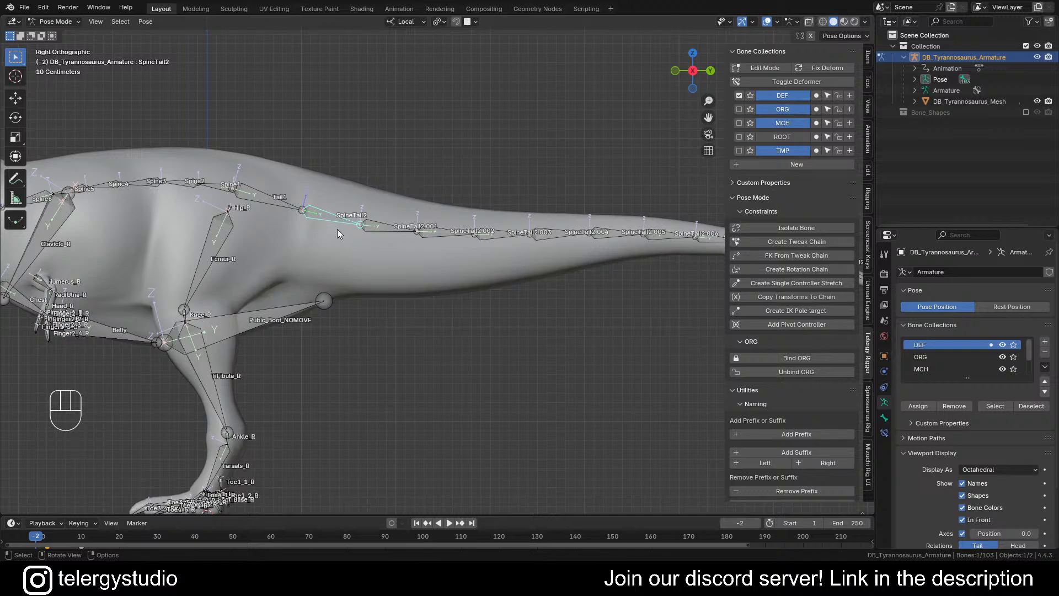
scroll(339, 229, down, 1)
scroll(402, 236, up, 2)
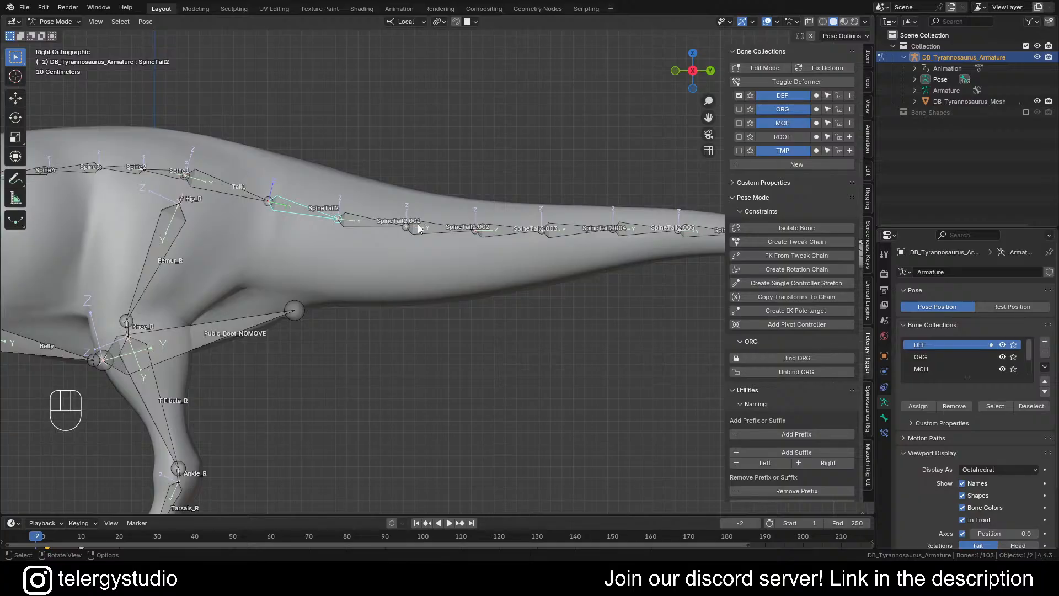
scroll(499, 231, down, 2)
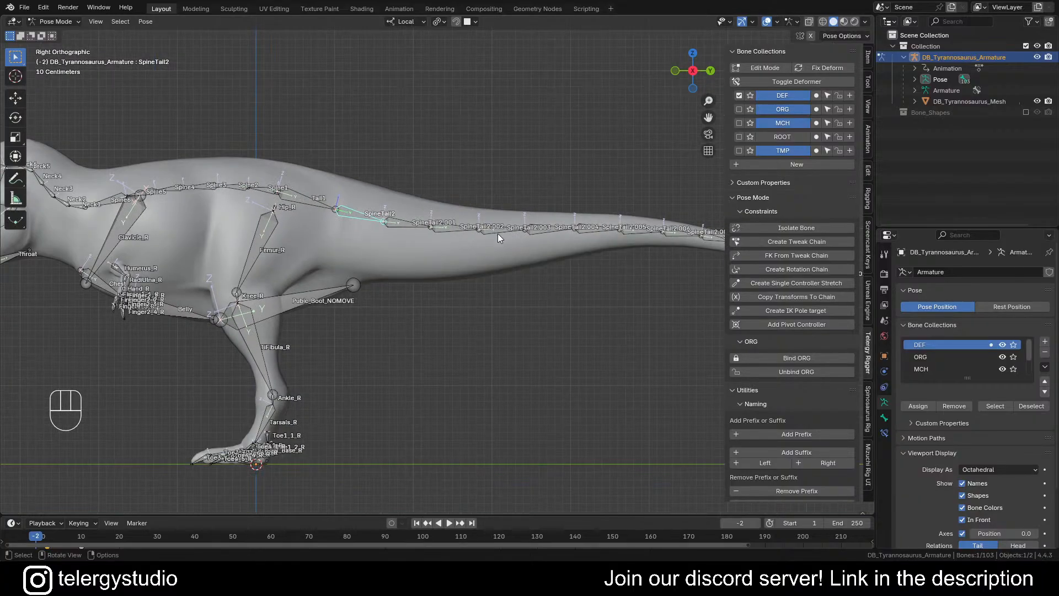
shift+middle_drag(497, 234, 409, 231)
drag(260, 190, 369, 229)
shift+drag(336, 193, 488, 245)
shift+drag(460, 185, 546, 238)
shift+drag(515, 184, 670, 284)
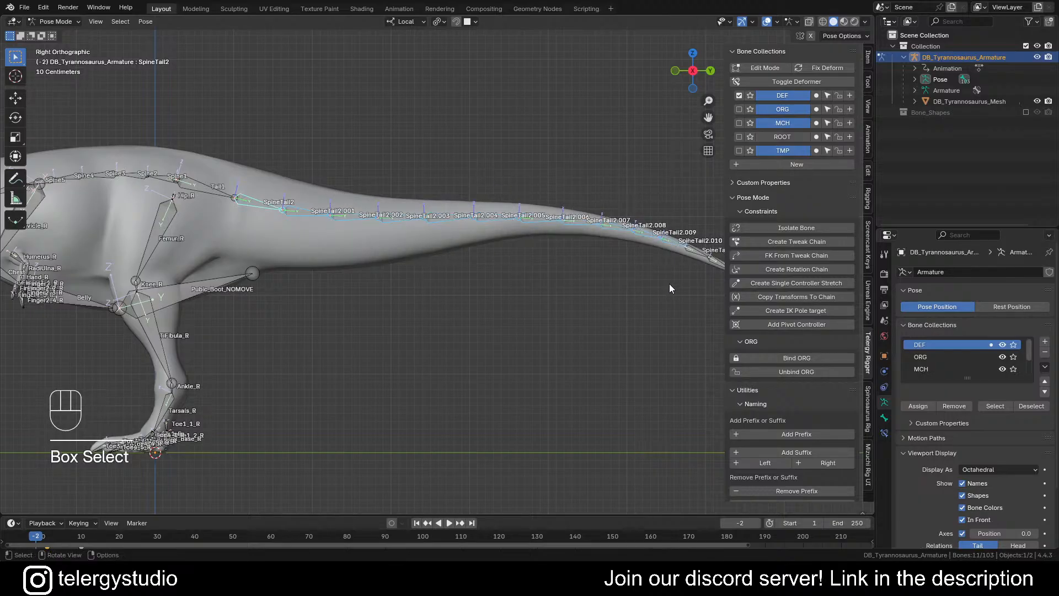
shift+middle_drag(670, 284, 524, 233)
shift+drag(481, 198, 638, 286)
shift+middle_drag(369, 232, 521, 266)
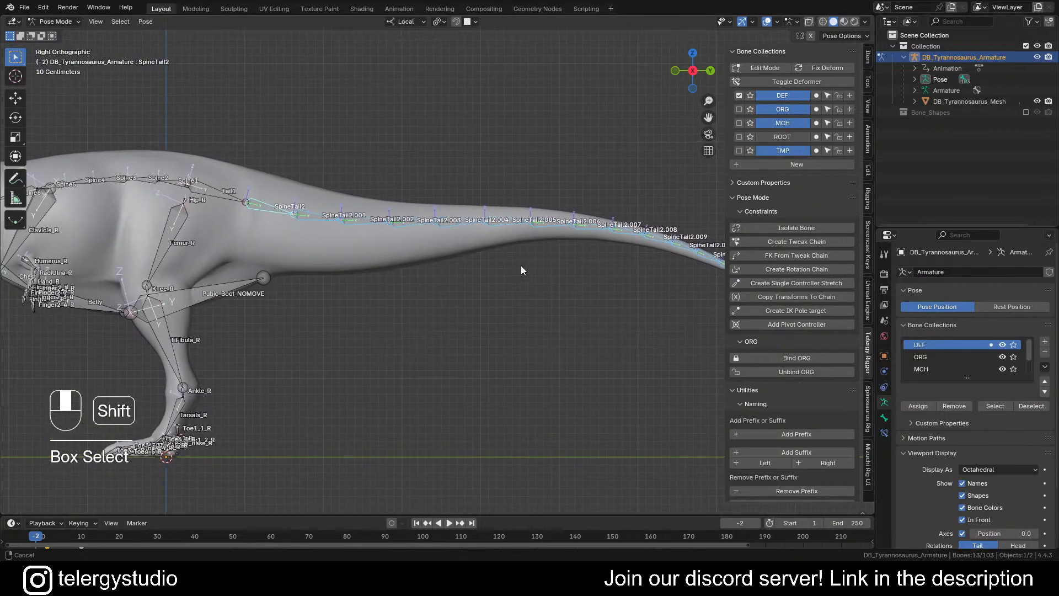
Step: Rename the SpineTail2 bone as Tail2
click(267, 214)
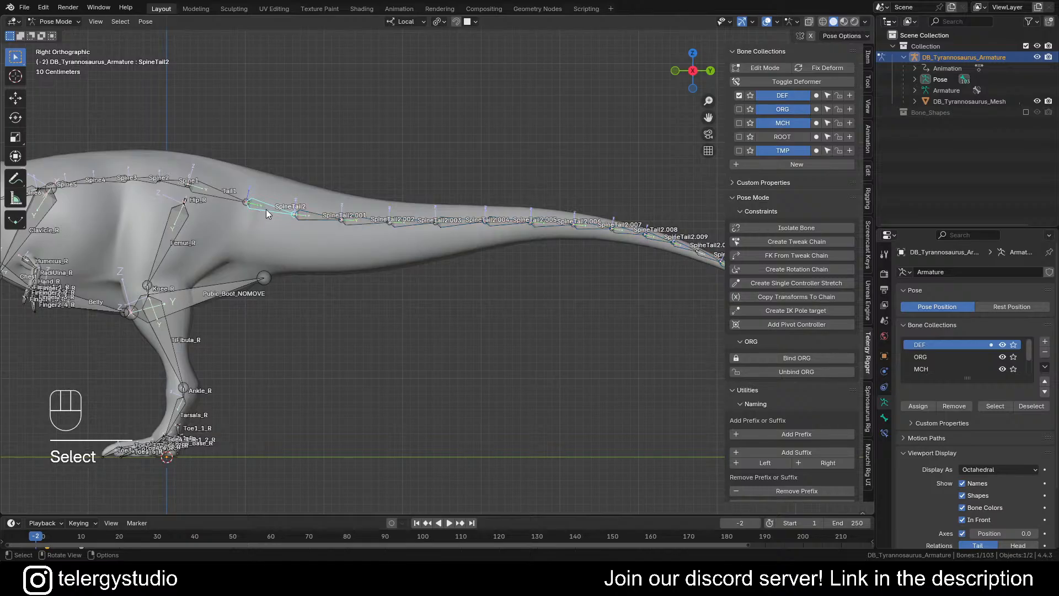
scroll(324, 224, up, 3)
key(F2)
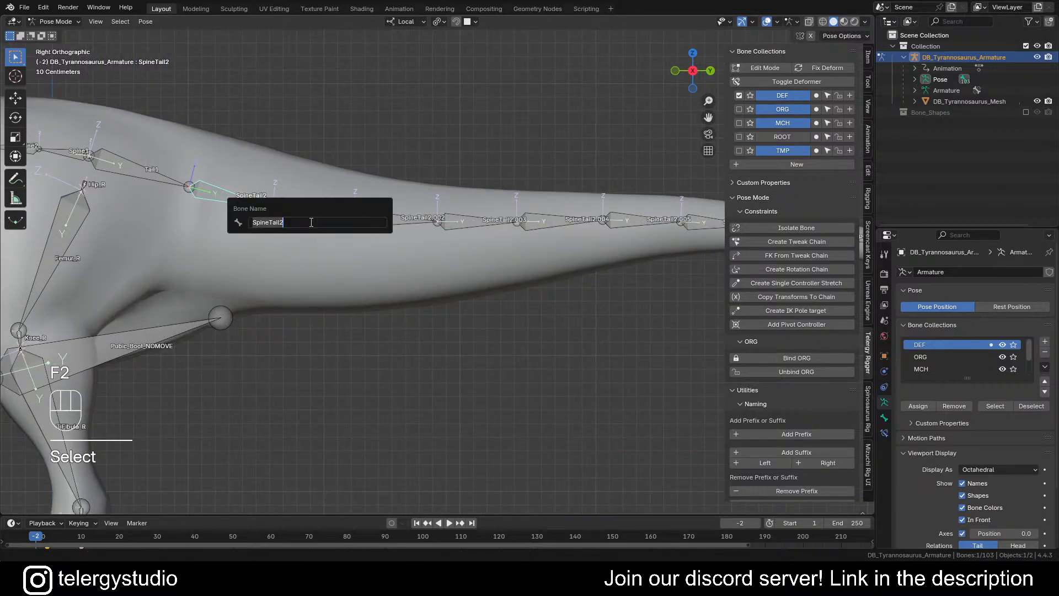
key(Home)
key(Right)
key(Right)
key(Right)
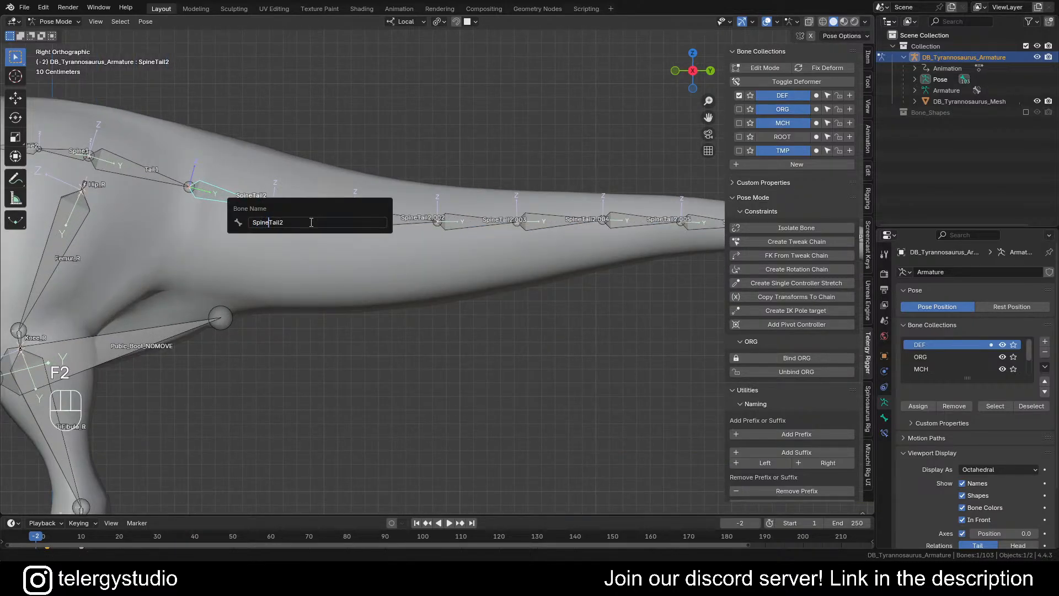
key(BackSpace)
key(BackSpace)
key(BackSpace)
key(BackSpace)
key(BackSpace)
key(Return)
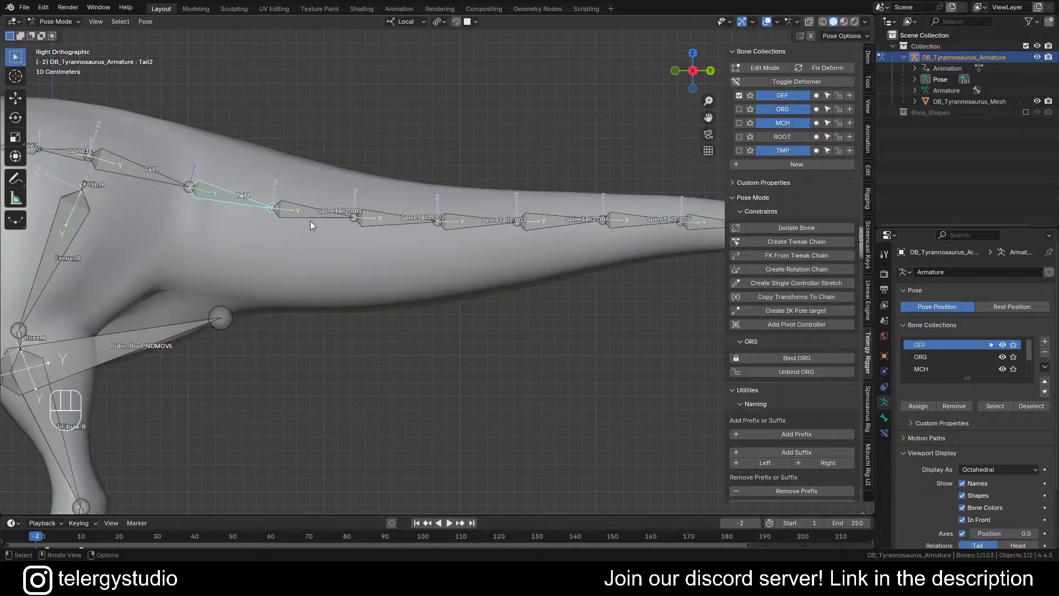
Step: Select the tail bones from SpineTail2.001 to SpineTail2.012 and batch rename them, removing "Spine" from their names
click(309, 208)
scroll(307, 209, down, 2)
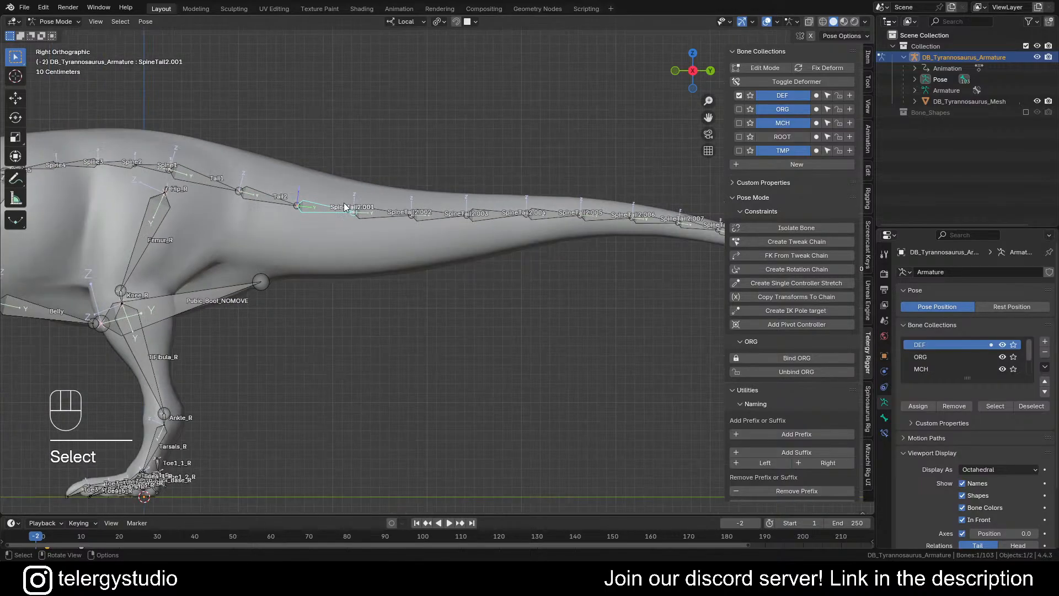
drag(315, 181, 613, 273)
shift+middle_drag(551, 269, 368, 260)
shift+drag(333, 171, 648, 300)
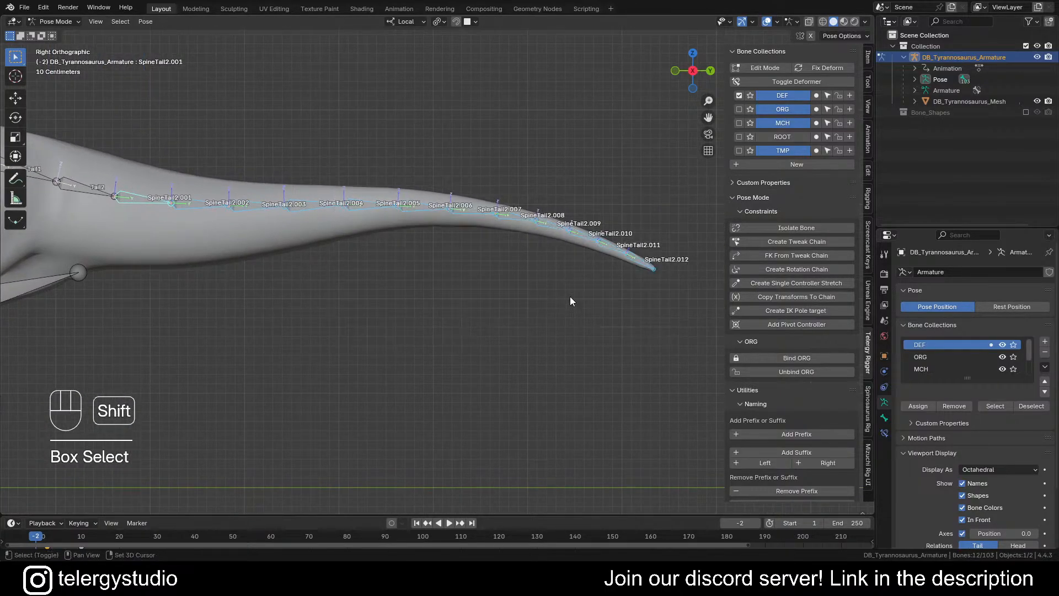
key(ctrl+F2)
click(561, 326)
text(S)
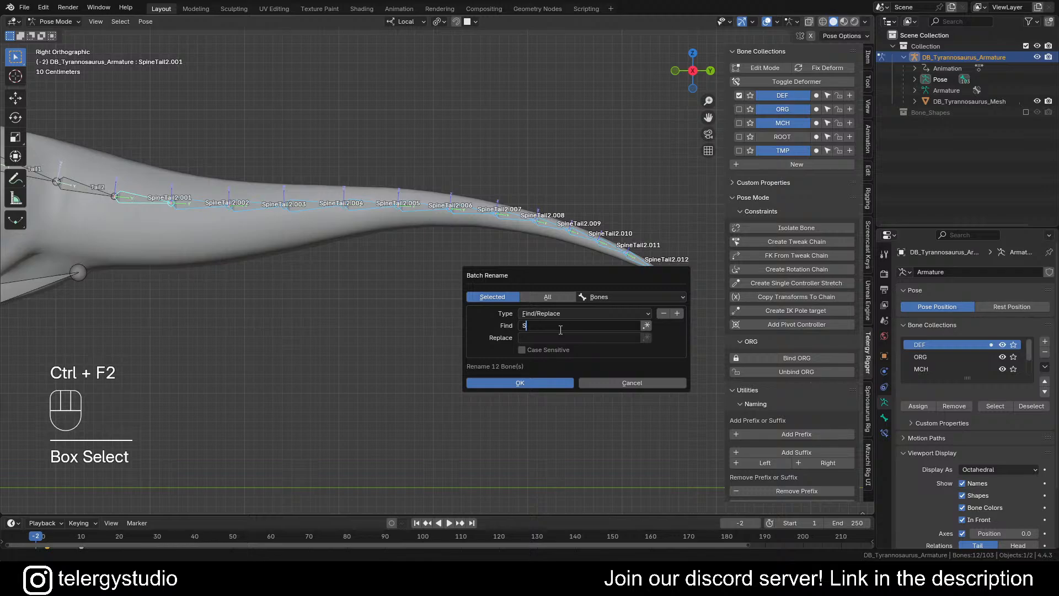
text(pine)
key(Return)
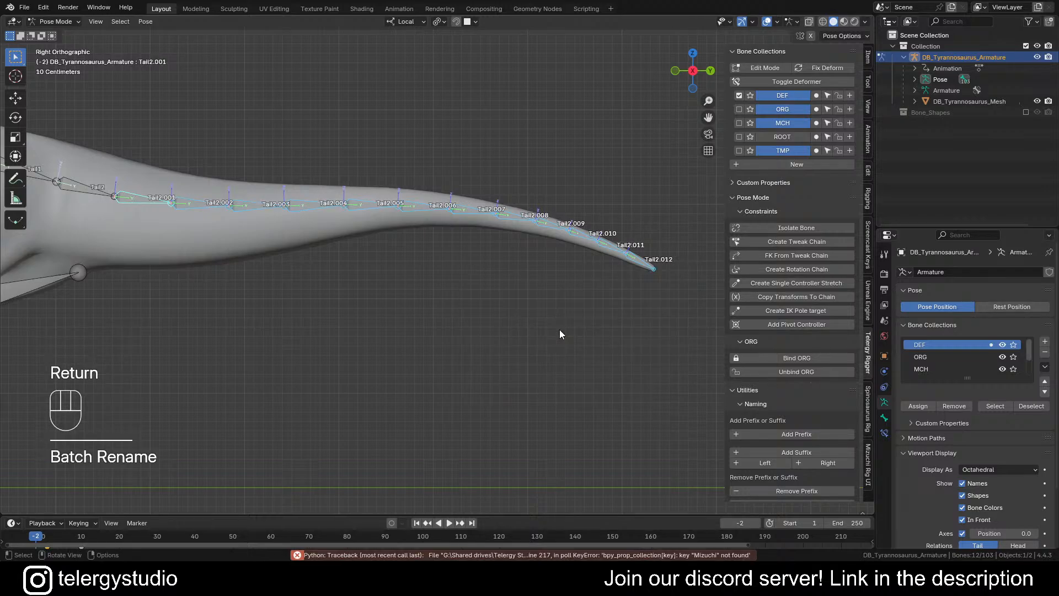
Step: Rename the Tail2.001 bone, directly behind Tail2, as Tail3
scroll(294, 204, up, 6)
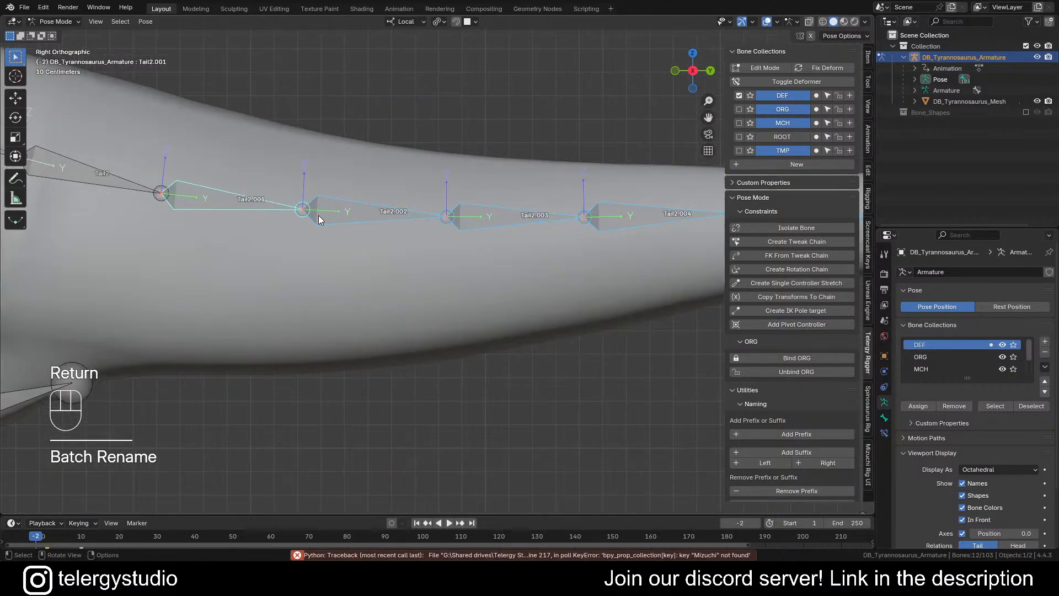
click(253, 204)
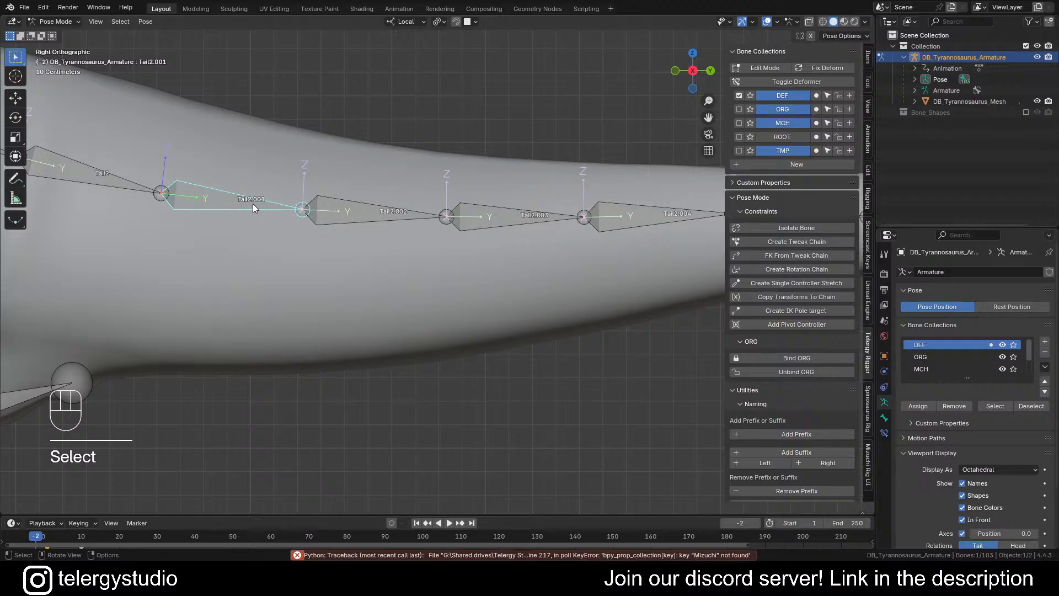
key(F2)
key(BackSpace)
key(BackSpace)
key(BackSpace)
key(BackSpace)
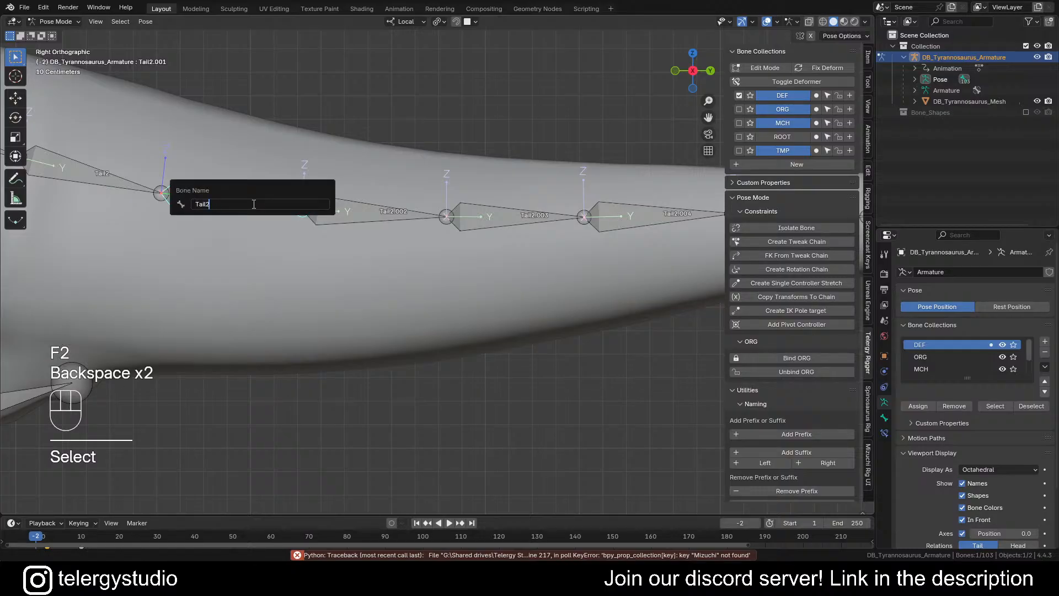
text(3)
key(Return)
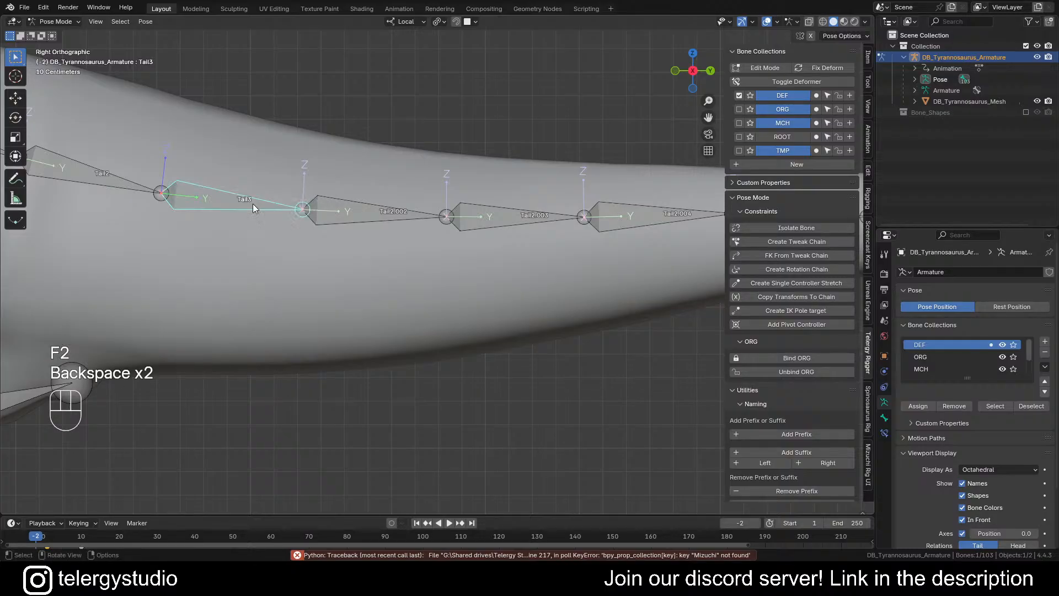
Step: Rename the Tail2.002 bone, directly behind Tail3, as Tail4
click(399, 216)
key(F2)
key(BackSpace)
key(BackSpace)
key(BackSpace)
key(BackSpace)
key(BackSpace)
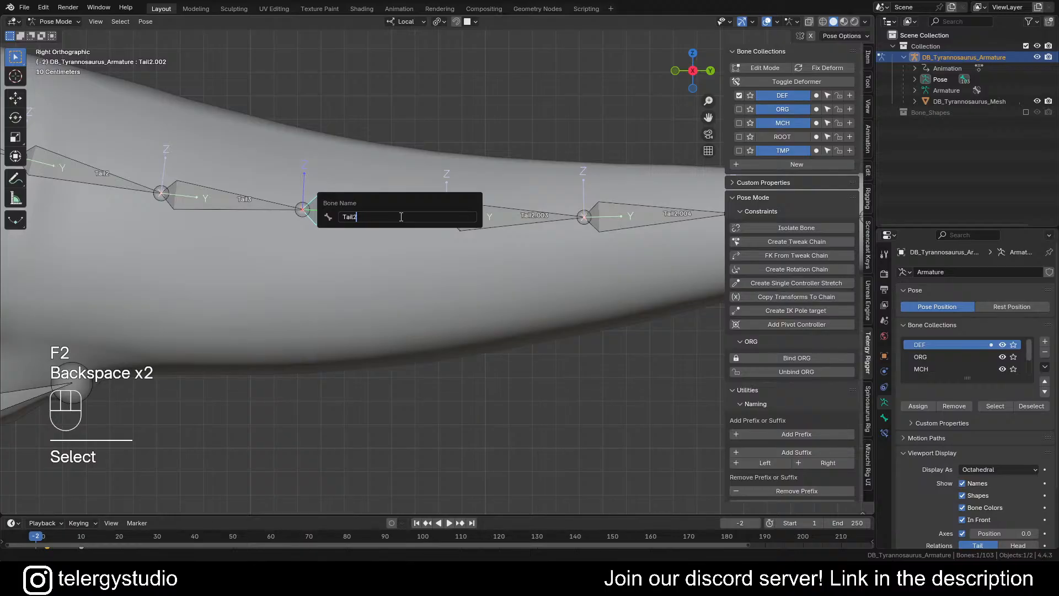
text(5)
key(Return)
key(F2)
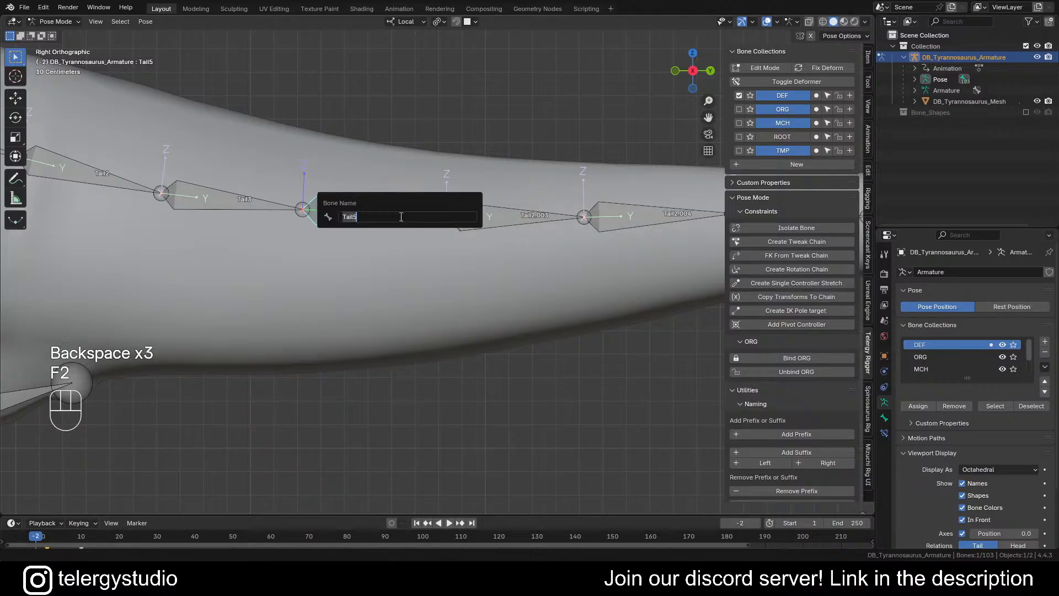
text(4)
key(Return)
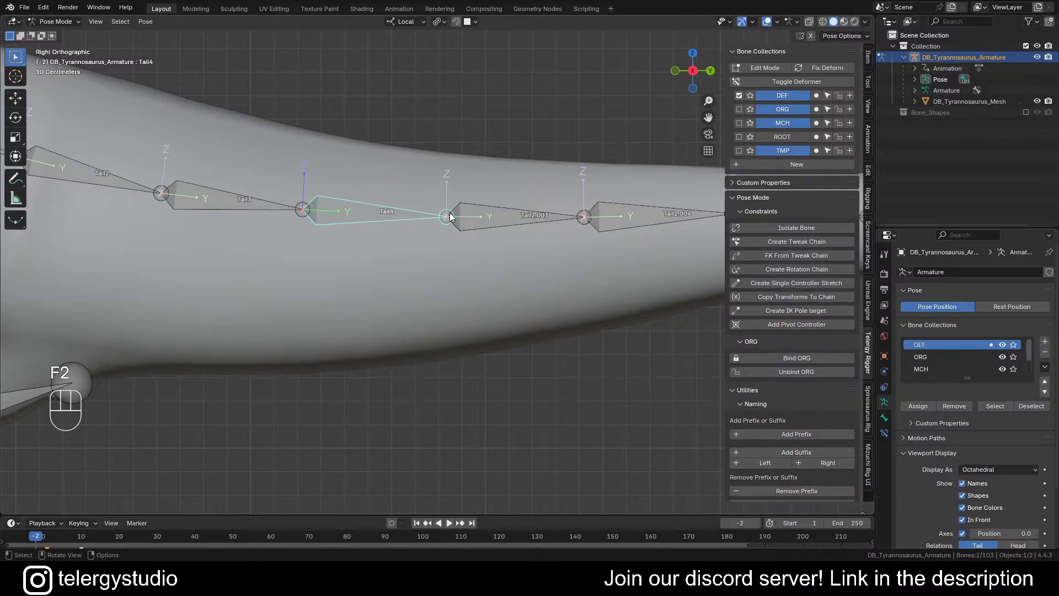
Step: Rename the Tail2.003 bone, directly behind Tail4, as Tail5
click(515, 214)
key(F2)
key(BackSpace)
key(BackSpace)
key(BackSpace)
key(BackSpace)
key(BackSpace)
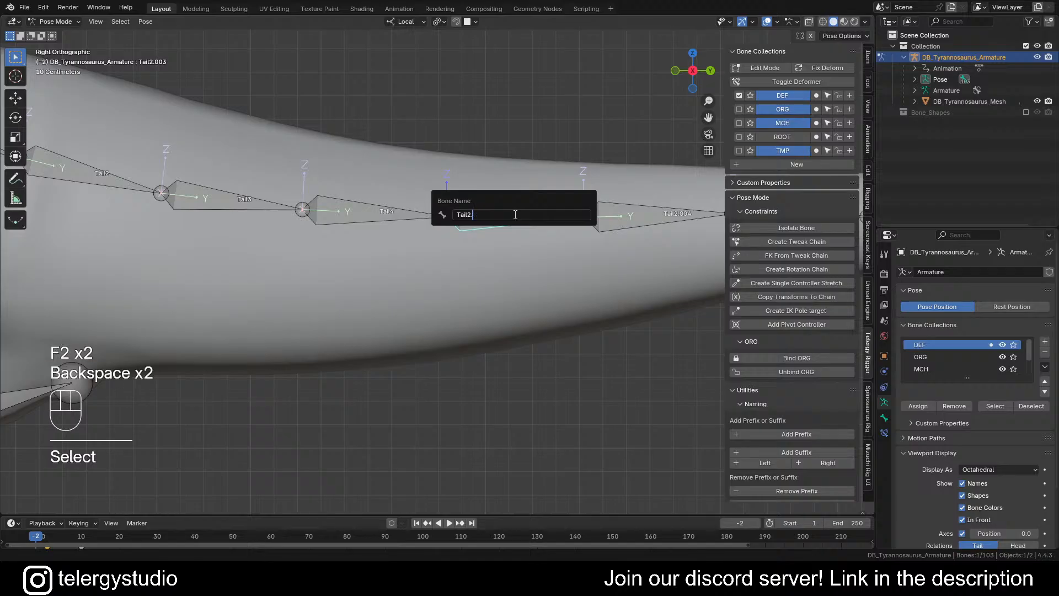
text(5)
key(Return)
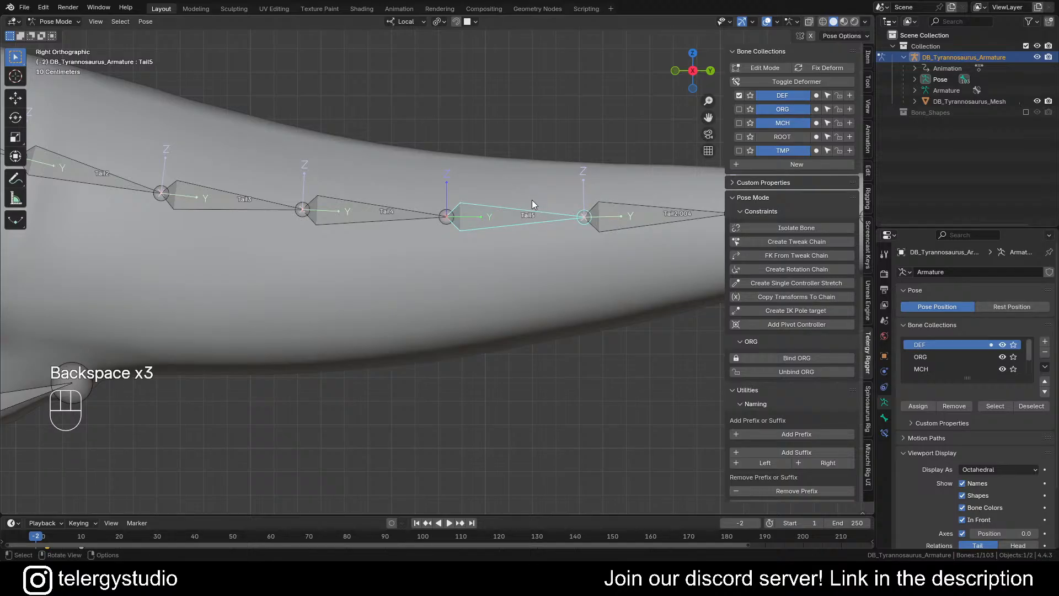
Step: Rename the Tail2.004 bone, directly behind Tail5, as Tail6
shift+middle_drag(593, 230, 270, 221)
click(284, 203)
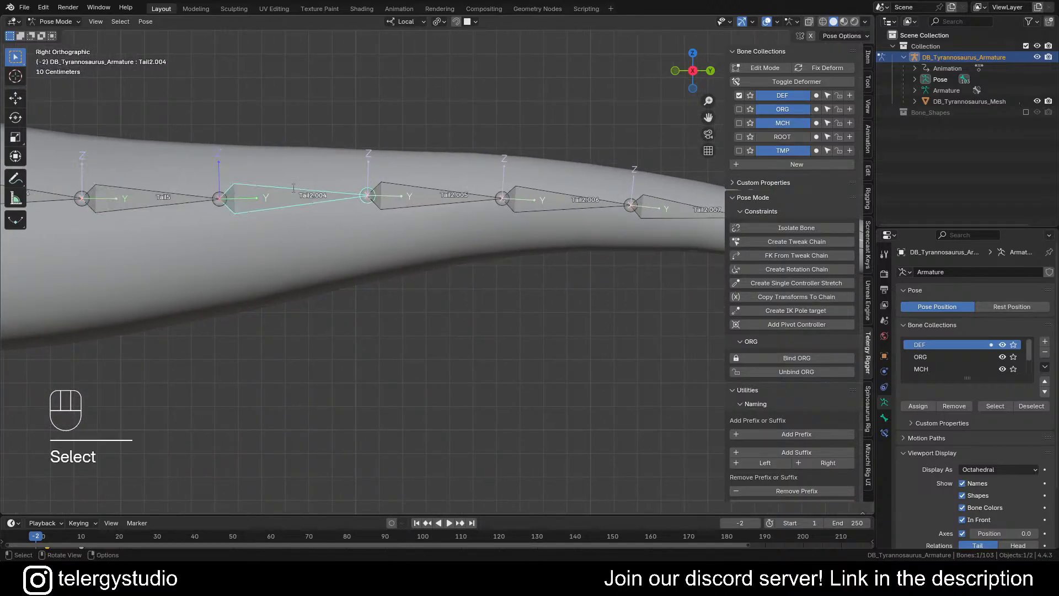
key(F2)
key(BackSpace)
key(BackSpace)
key(BackSpace)
key(BackSpace)
key(BackSpace)
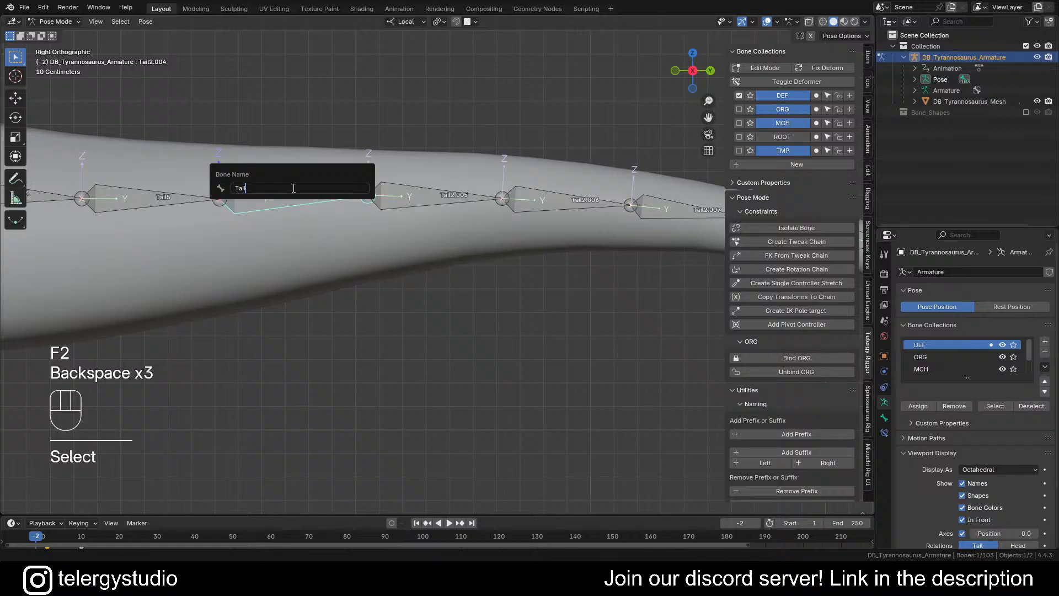
key(Return)
Step: Rename the Tail2.005 bone, directly behind Tail6, as Tail7
click(451, 205)
key(F2)
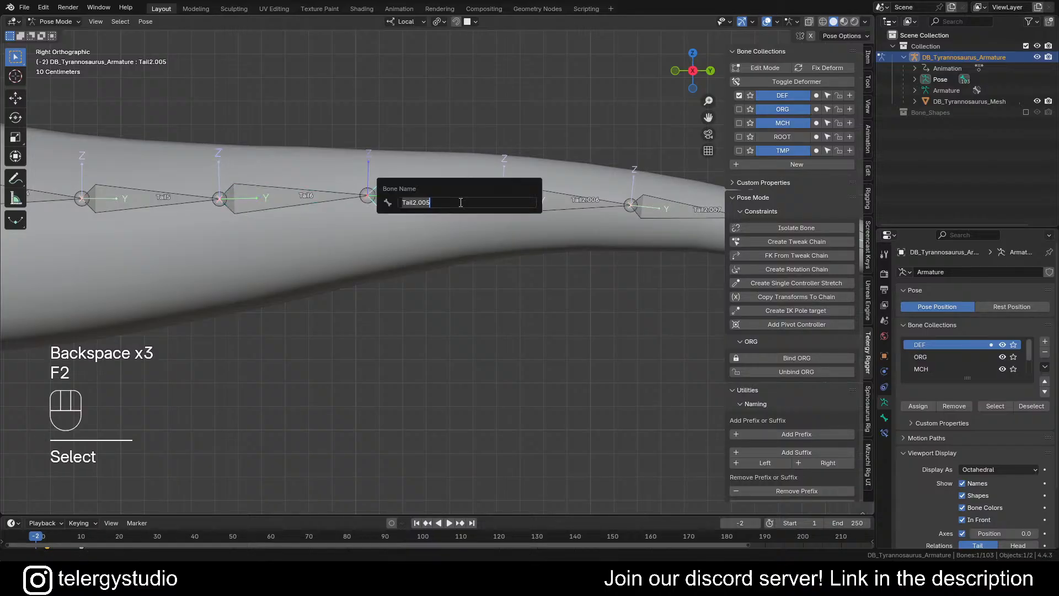
click(461, 202)
key(BackSpace)
key(BackSpace)
key(BackSpace)
key(BackSpace)
key(BackSpace)
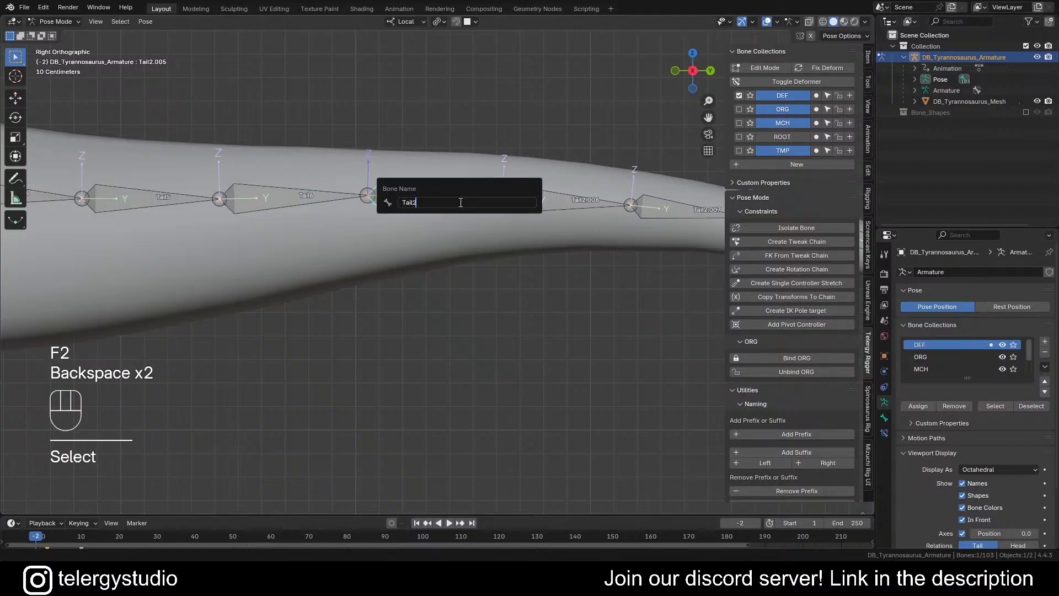
text(7)
key(Return)
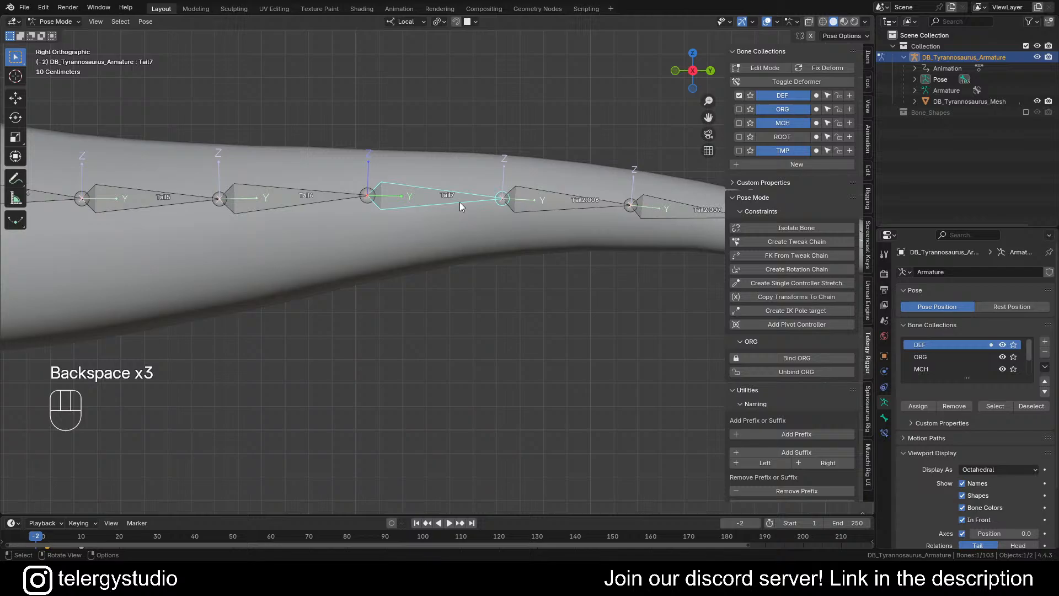
Step: Rename the Tail2.006 bone, directly behind Tail7, as Tail8
click(593, 196)
key(F2)
click(589, 193)
key(BackSpace)
key(BackSpace)
key(BackSpace)
key(BackSpace)
key(BackSpace)
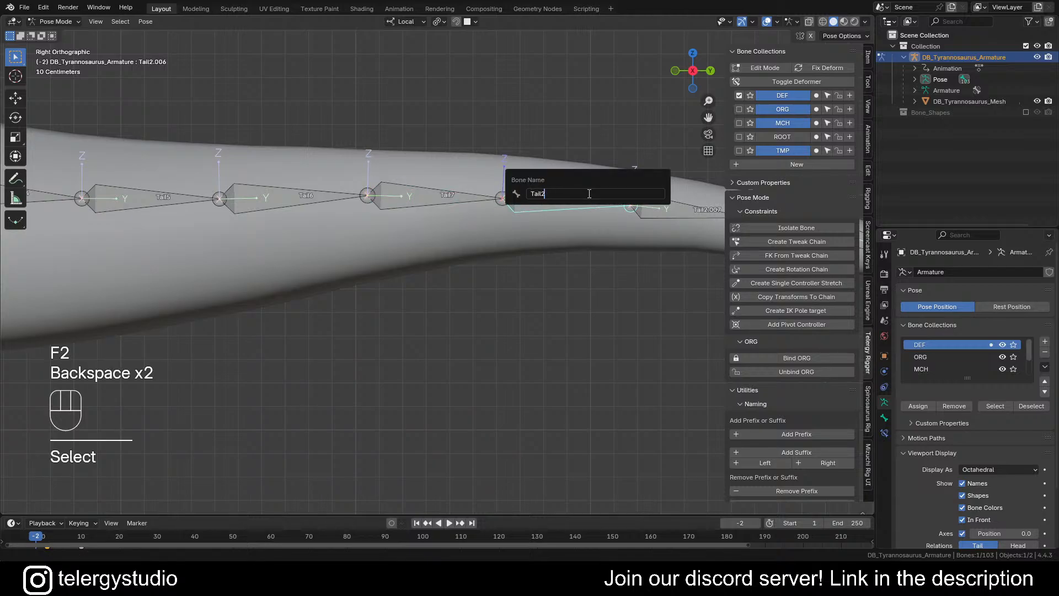
text(8)
key(Return)
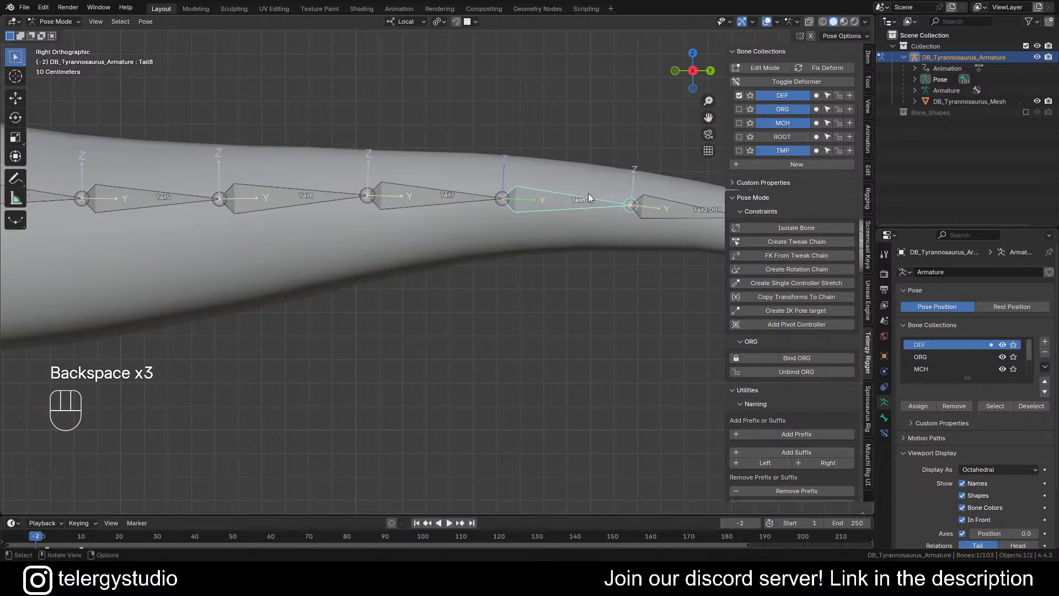
Step: Rename the Tail2.007 bone, directly behind Tail8, as Tail9
scroll(588, 193, down, 2)
shift+middle_drag(578, 195, 446, 262)
click(505, 198)
key(F2)
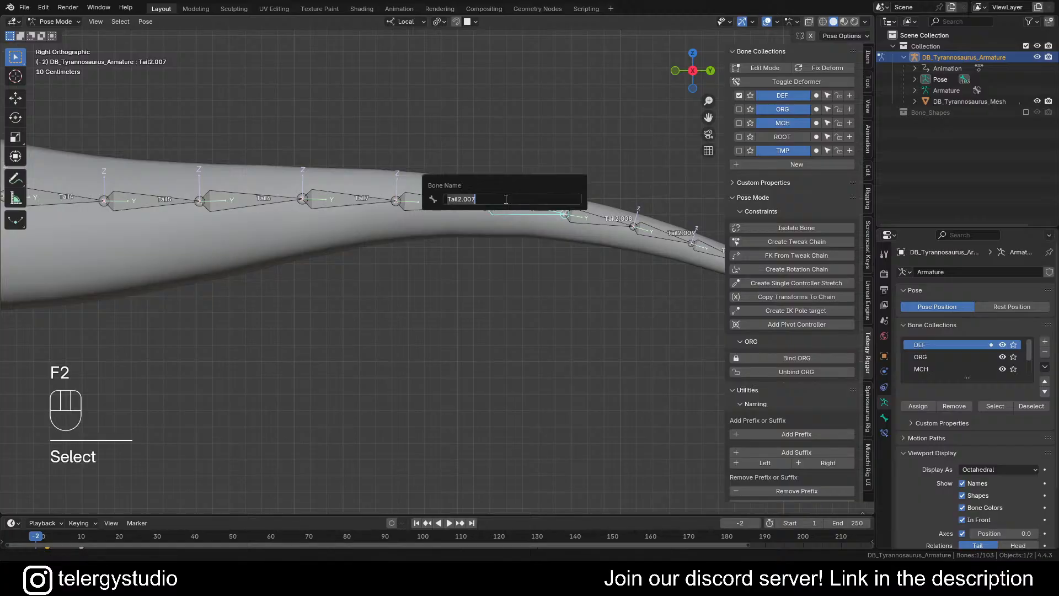
click(505, 199)
key(BackSpace)
key(BackSpace)
key(BackSpace)
key(BackSpace)
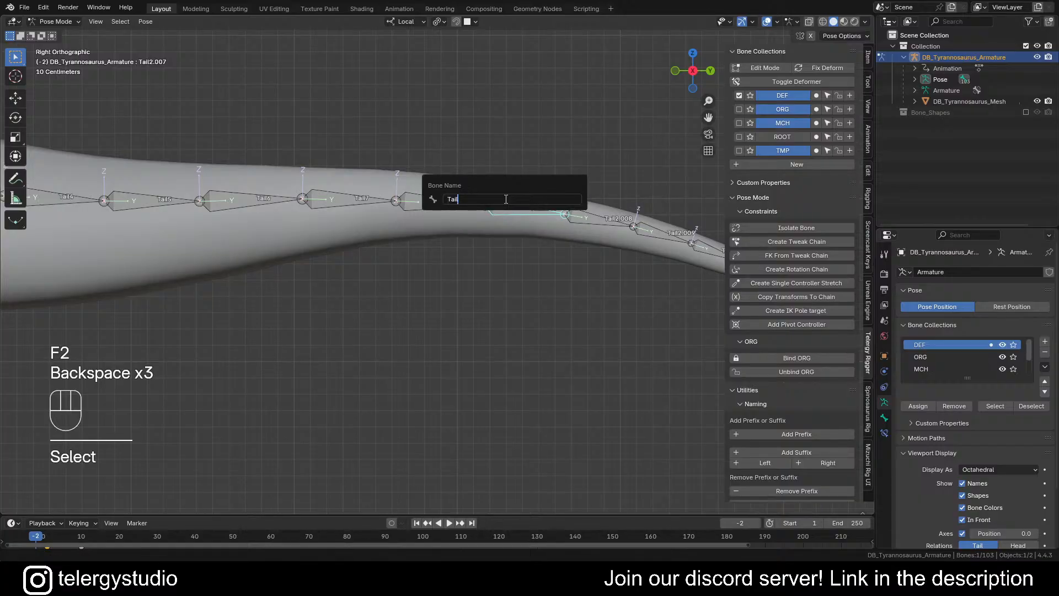
text(9)
key(Return)
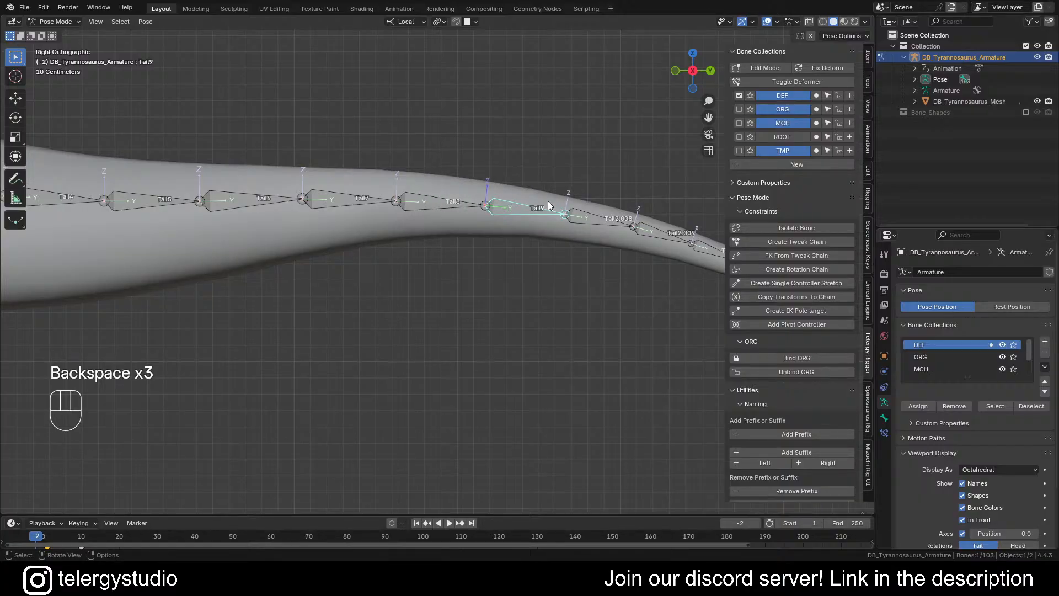
Step: Rename the Tail2.008 bone, directly behind Tail9, as Tail10
click(601, 213)
key(F2)
click(601, 210)
key(BackSpace)
key(BackSpace)
key(BackSpace)
key(BackSpace)
key(BackSpace)
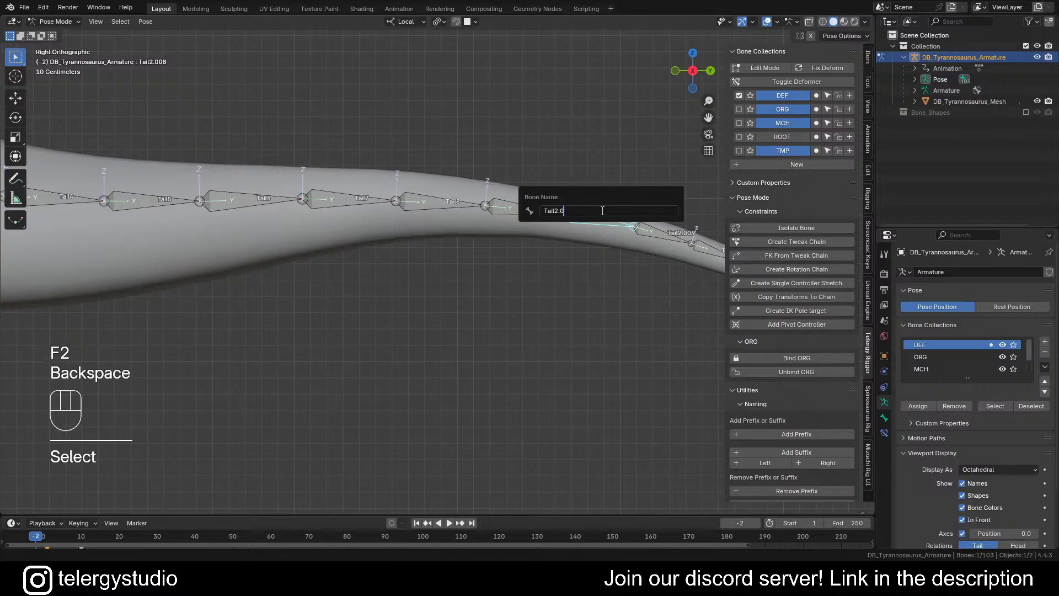
text(1)
key(Return)
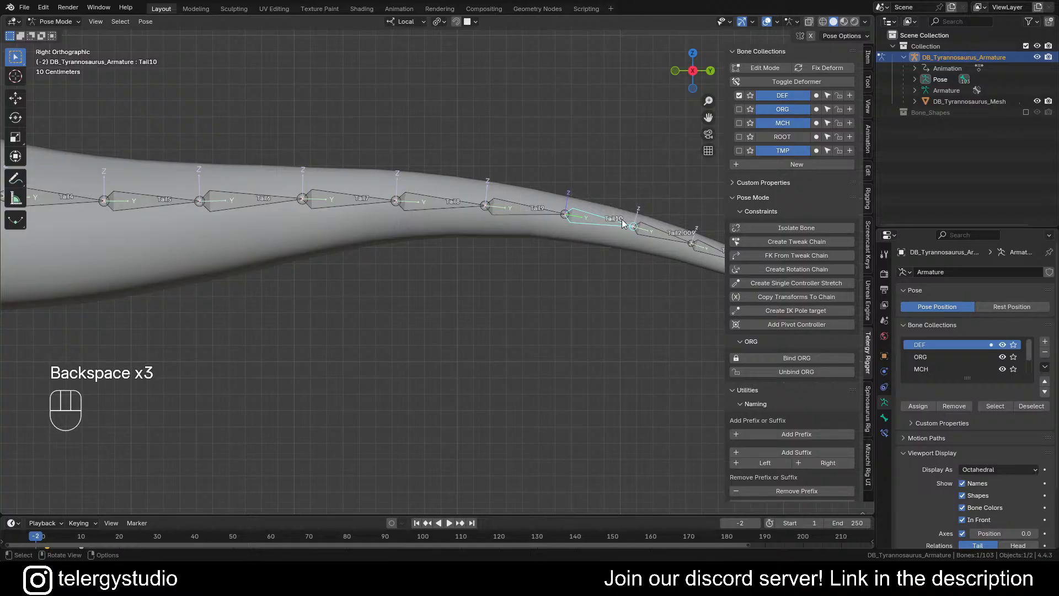
Step: Rename the Tail2.009 bone, directly behind Tail10, as Tail11
click(676, 231)
key(F2)
click(676, 231)
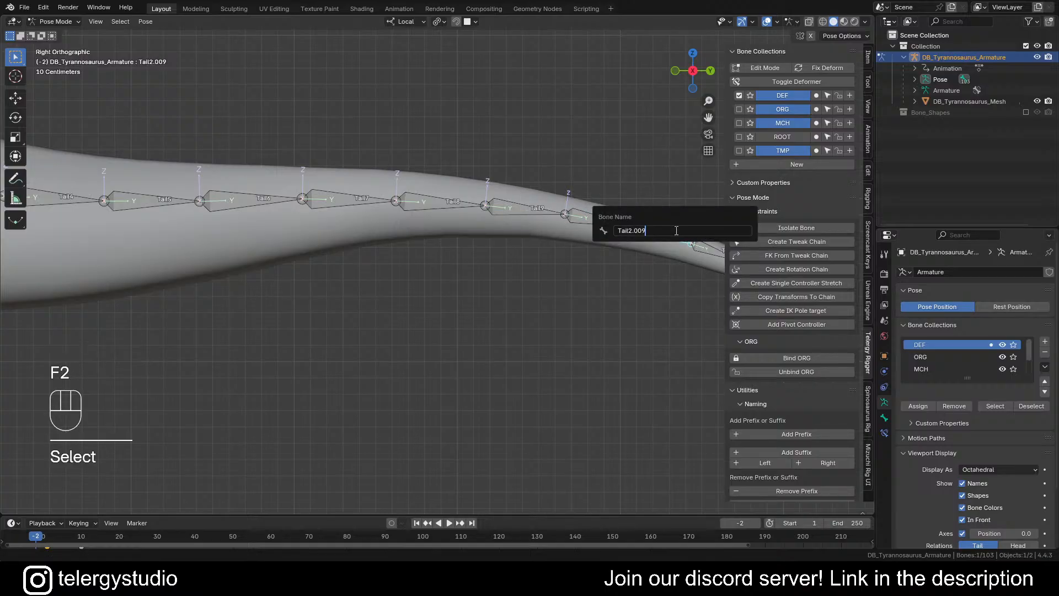
key(BackSpace)
key(BackSpace)
key(BackSpace)
key(BackSpace)
key(BackSpace)
text(11)
key(Return)
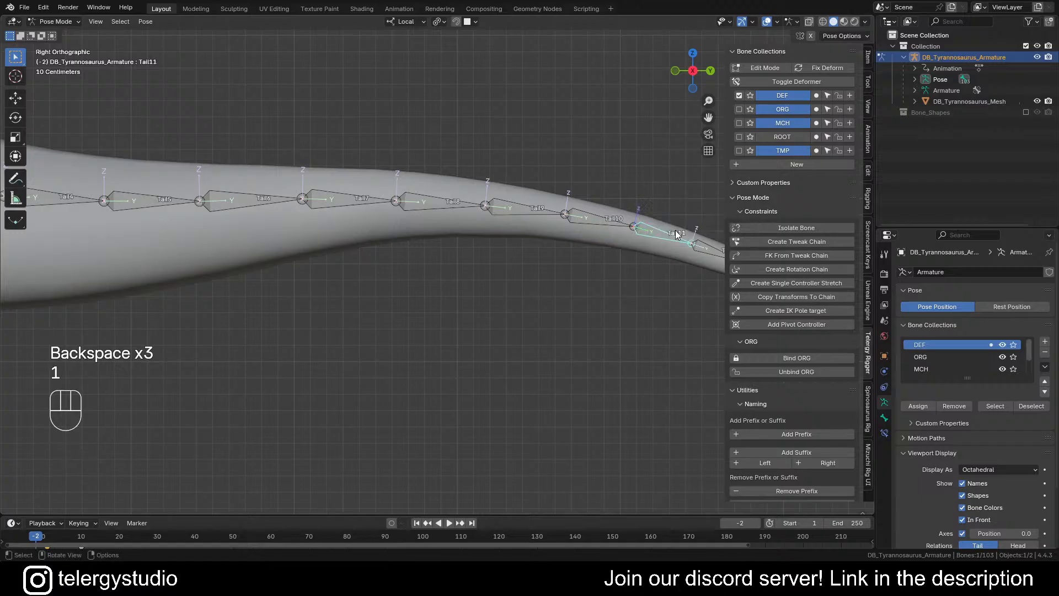
Step: Rename the Tail2.010 bone, directly behind Tail11, as Tail12
scroll(628, 217, down, 2)
shift+middle_drag(629, 217, 559, 257)
click(591, 229)
key(F2)
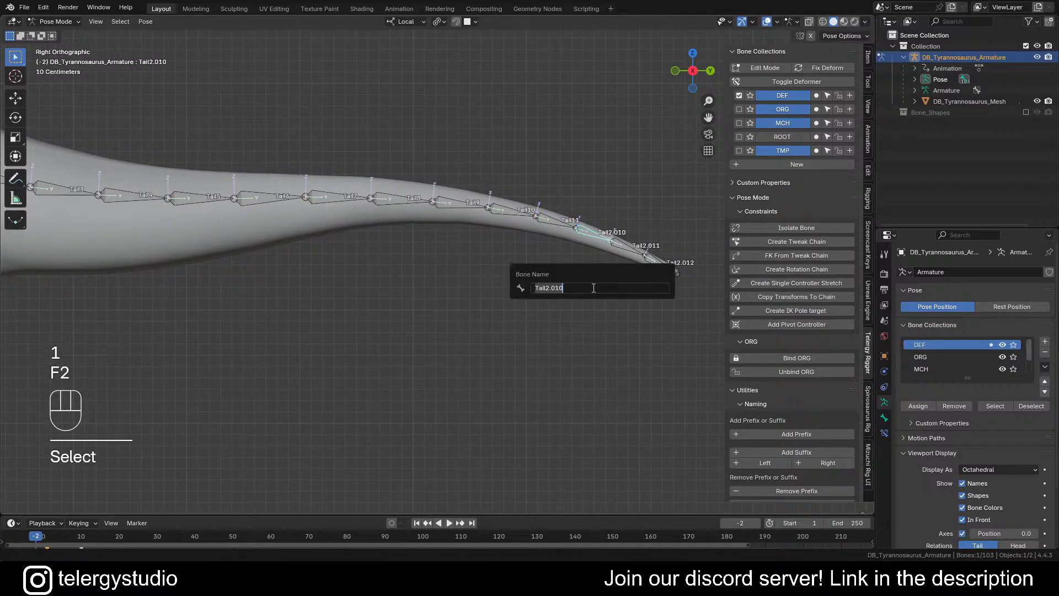
click(593, 288)
key(BackSpace)
key(BackSpace)
key(BackSpace)
key(BackSpace)
key(BackSpace)
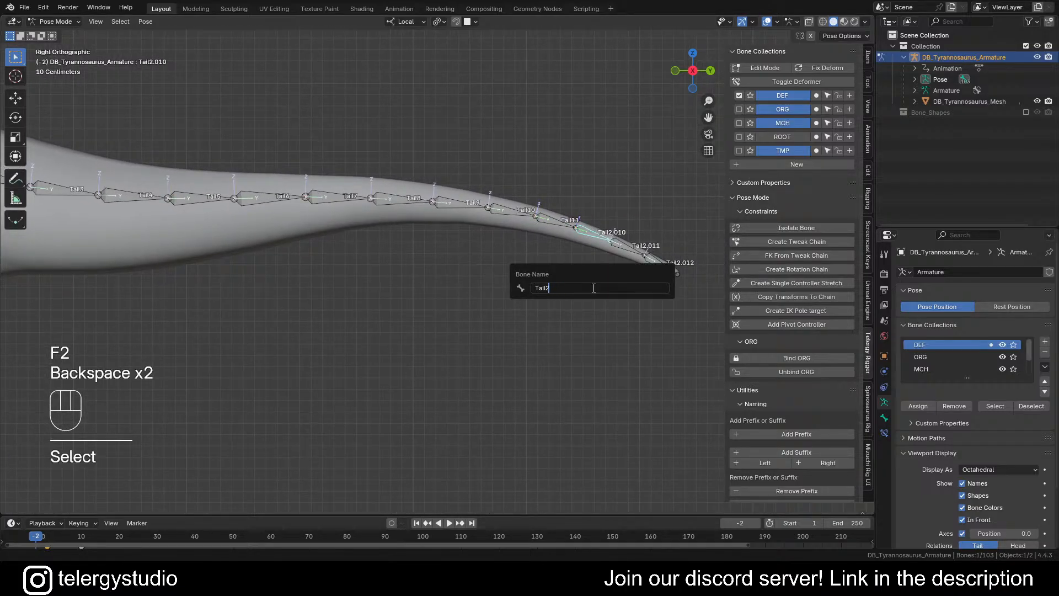
text(12)
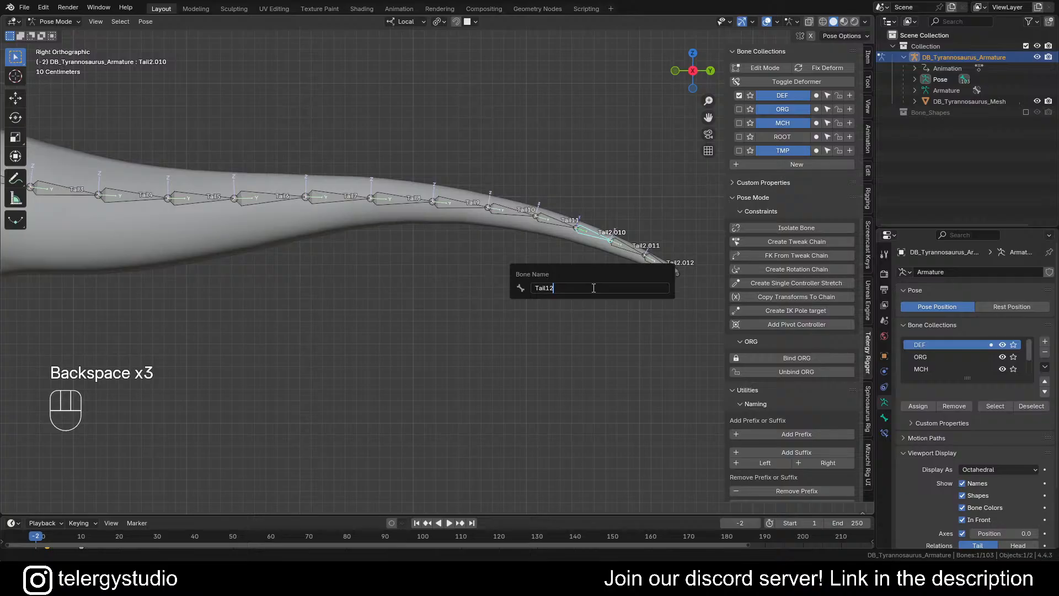
key(Return)
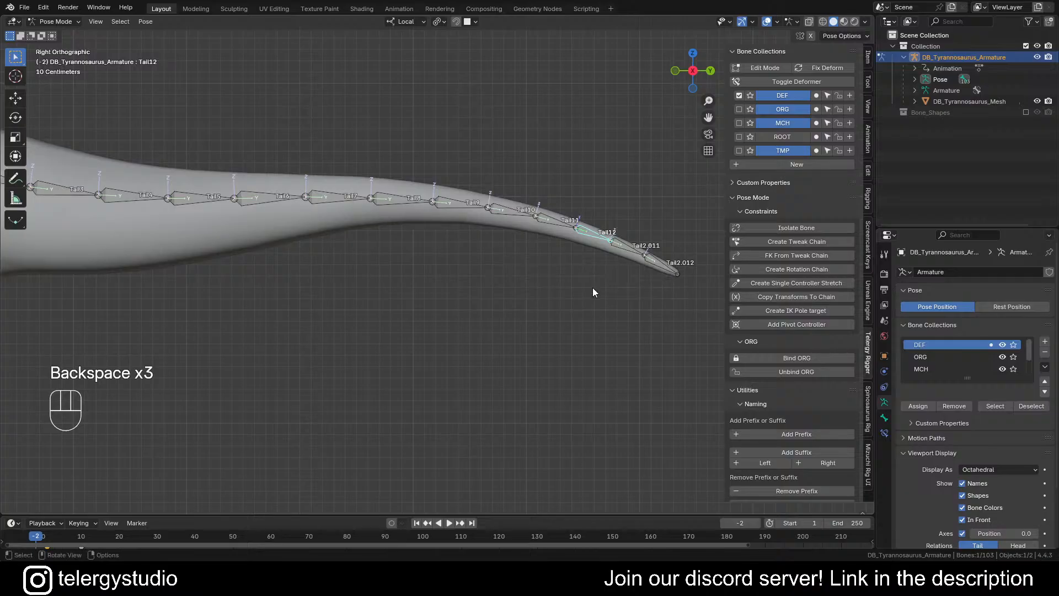
Step: Rename the Tail2.011 bone, directly behind Tail12, as Tail13
click(637, 248)
key(F2)
click(636, 243)
key(BackSpace)
key(BackSpace)
key(BackSpace)
key(BackSpace)
key(BackSpace)
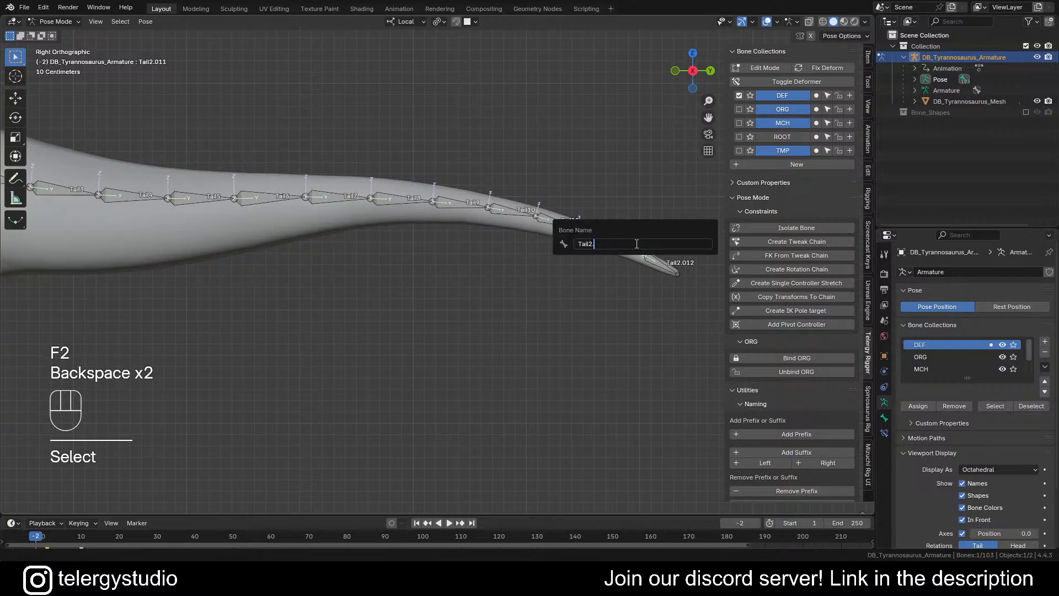
key(Return)
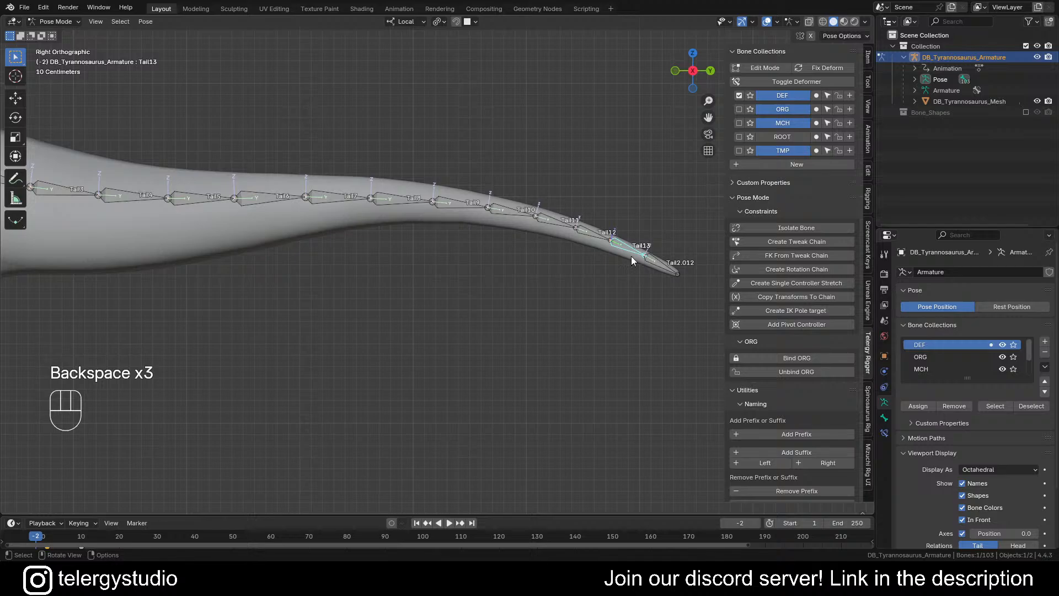
Step: Rename the Tail2.012 bone at the tip of the tail as Tail14
scroll(634, 262, up, 1)
click(672, 264)
key(F2)
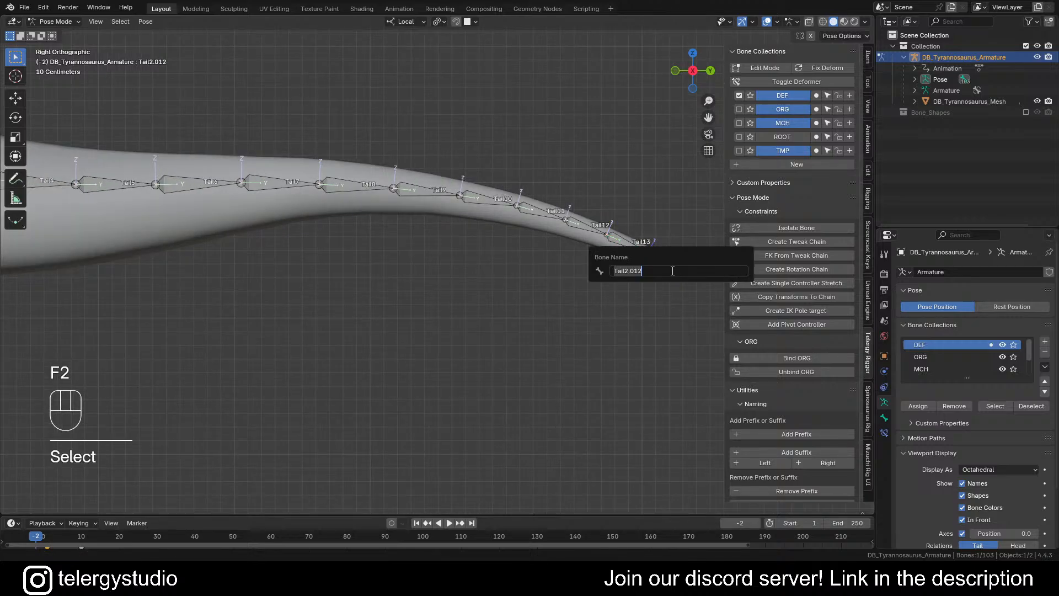
click(673, 270)
key(BackSpace)
key(BackSpace)
key(BackSpace)
key(BackSpace)
key(BackSpace)
text(14)
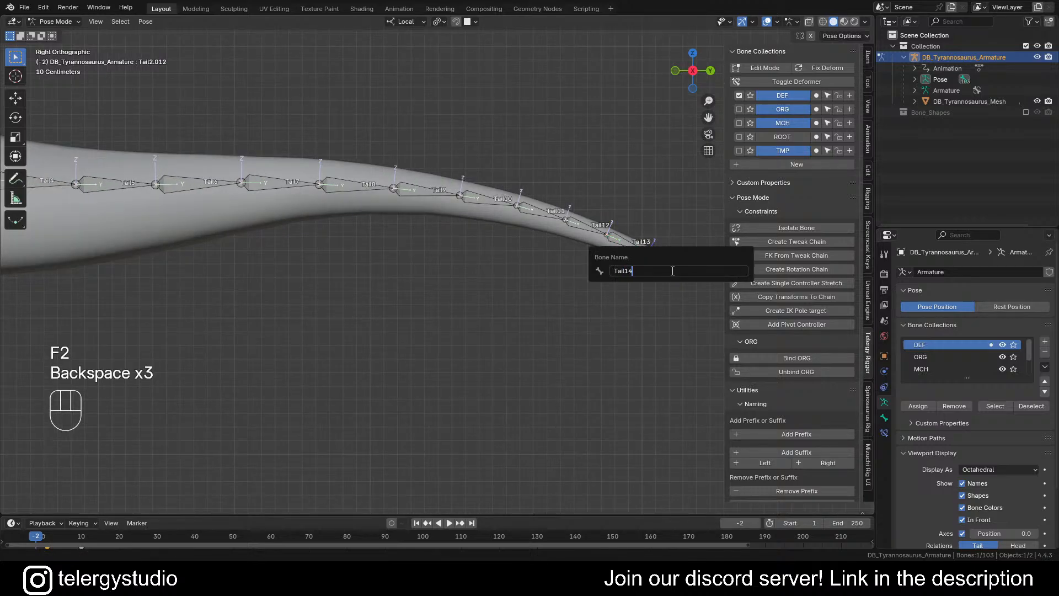
key(Return)
Step: Check the bone names along the spine, neck and head, including the jaw, throat, chest and belly bones
scroll(625, 240, down, 3)
shift+middle_drag(434, 176, 629, 287)
scroll(309, 215, up, 7)
shift+middle_drag(484, 252, 469, 249)
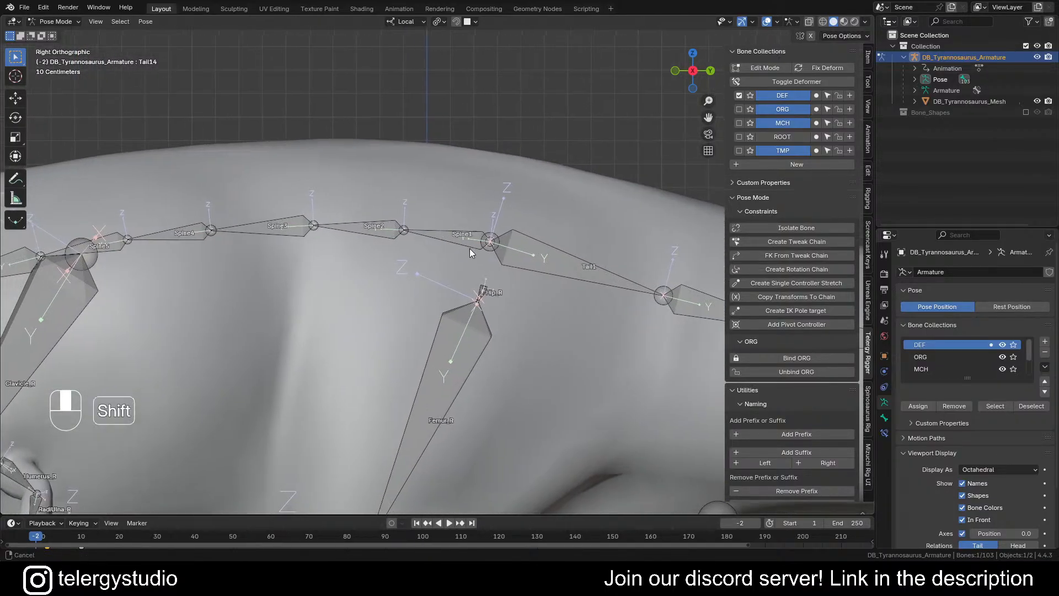
shift+middle_drag(352, 245, 484, 230)
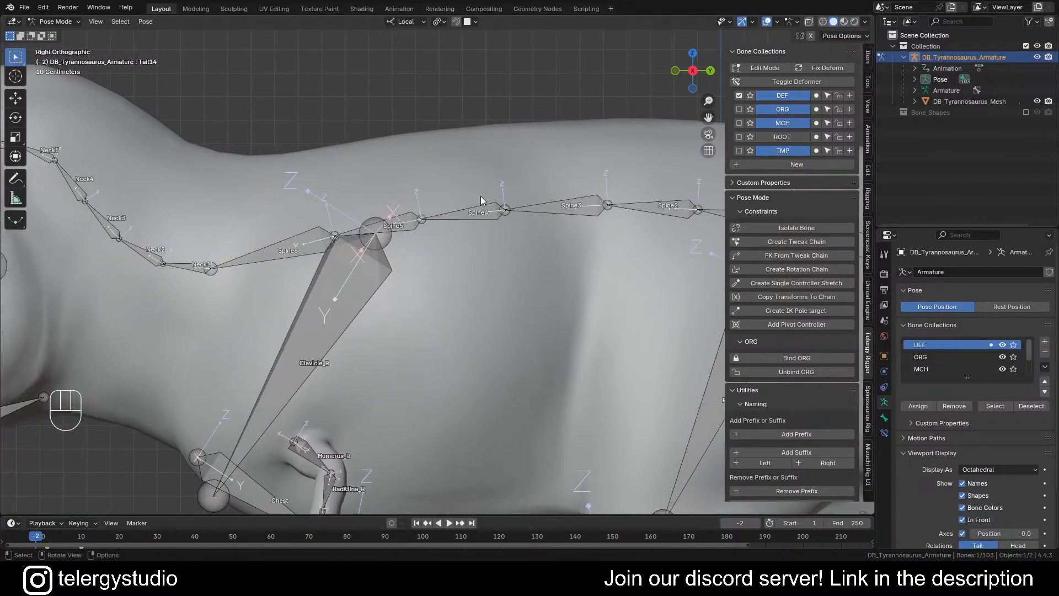
shift+middle_drag(115, 256, 425, 290)
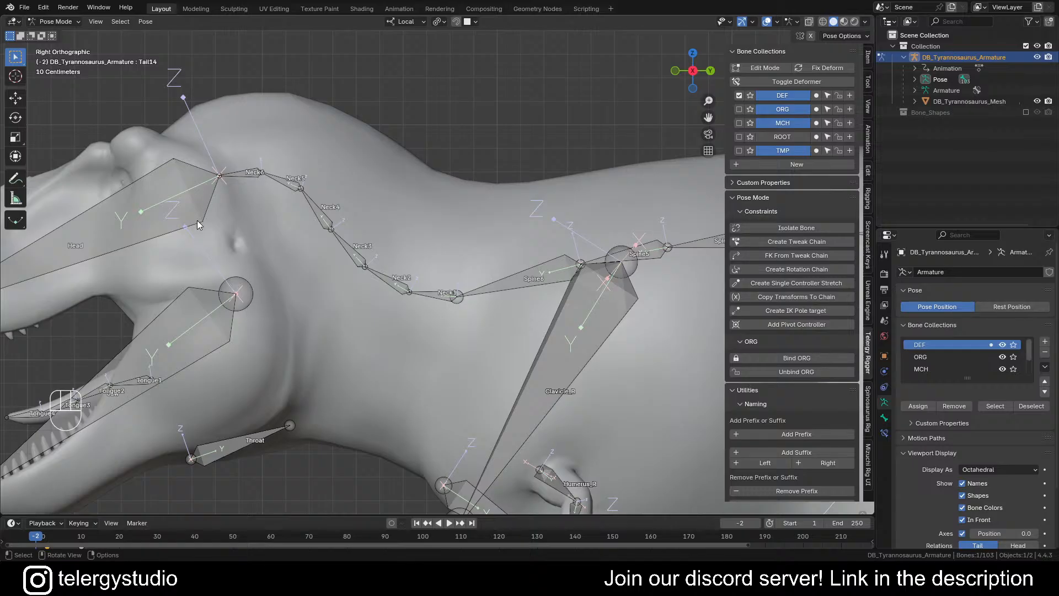
shift+middle_drag(197, 220, 416, 171)
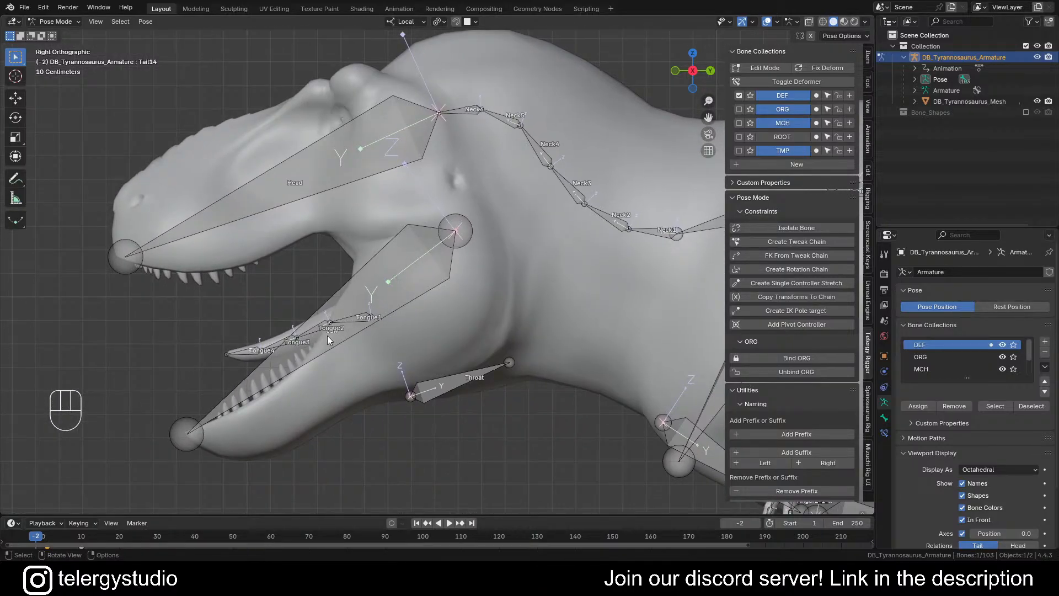
click(353, 319)
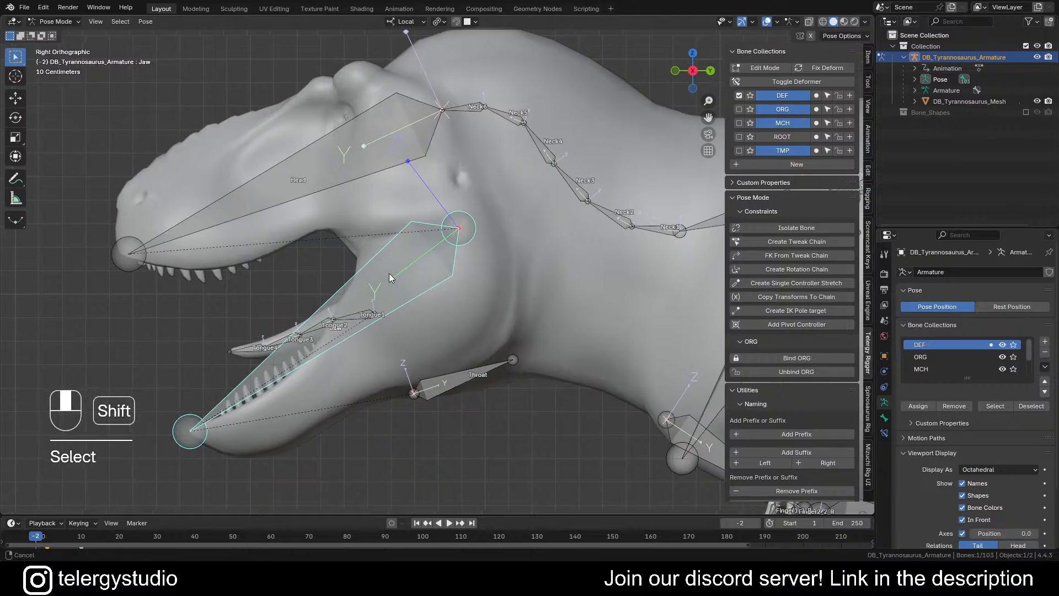
shift+middle_drag(389, 273, 370, 229)
click(448, 338)
scroll(447, 339, down, 6)
shift+middle_drag(534, 346, 432, 300)
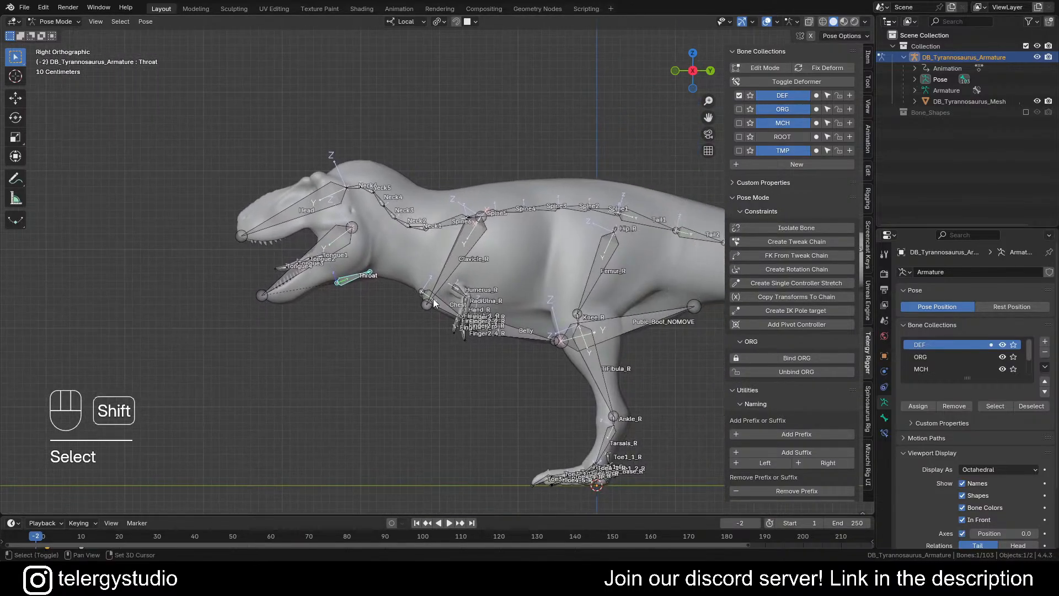
scroll(445, 296, up, 4)
click(447, 295)
click(576, 343)
scroll(593, 341, down, 3)
shift+middle_drag(606, 339, 497, 336)
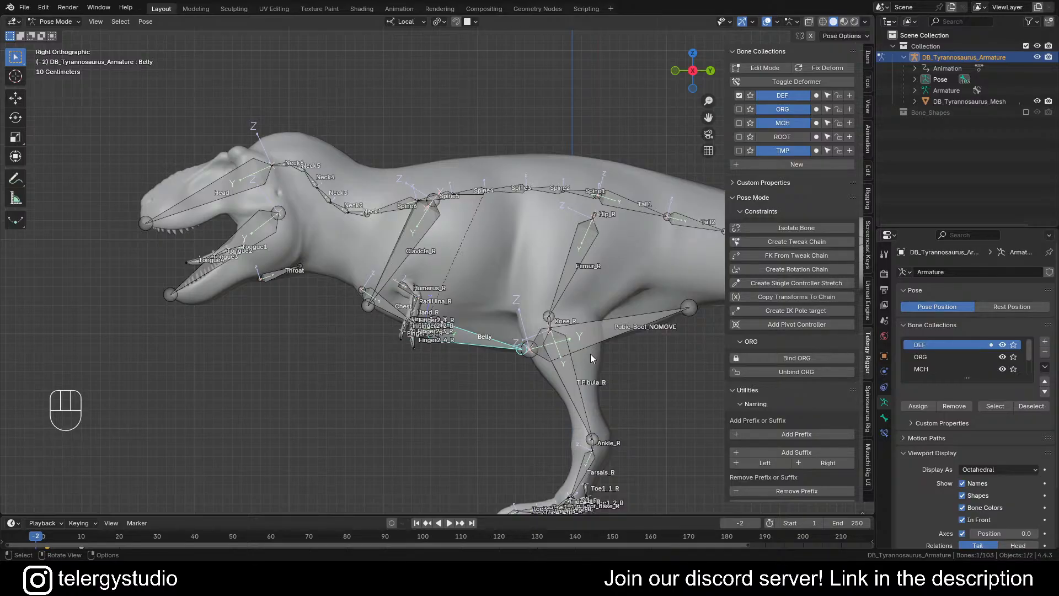
scroll(478, 287, down, 2)
shift+middle_drag(585, 311, 426, 292)
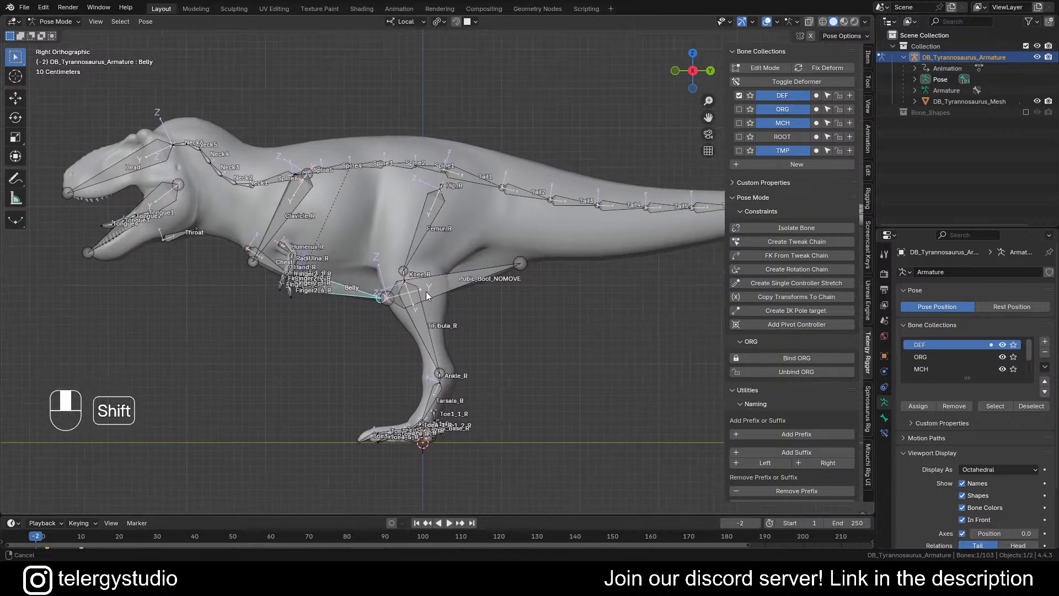
Step: Select all visible deform bones and add the prefix DEF_ to their names
key(a)
key(ctrl)
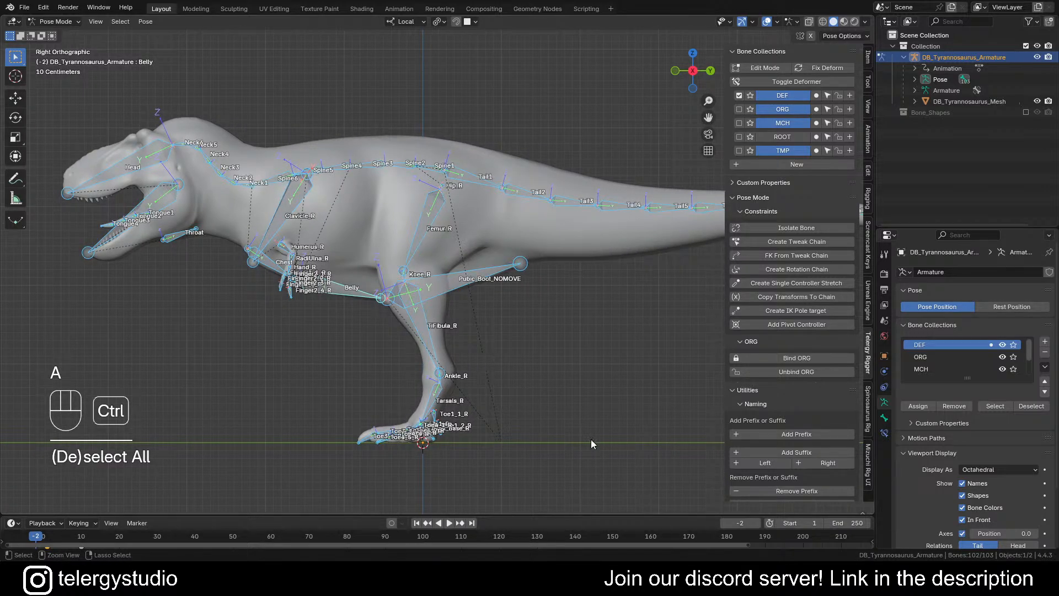
click(794, 434)
click(794, 439)
text(D)
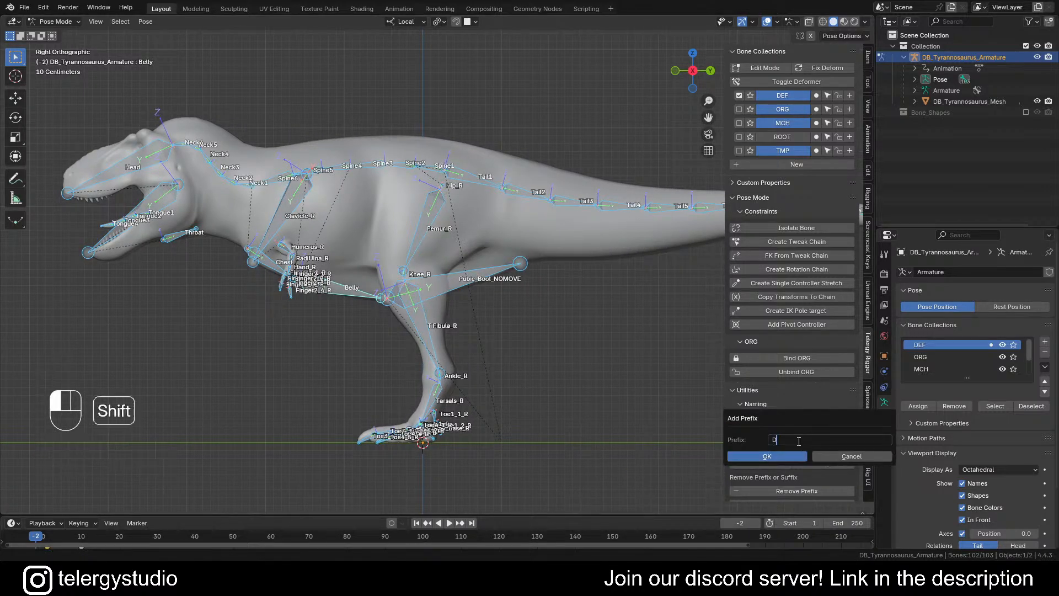
text(EF_)
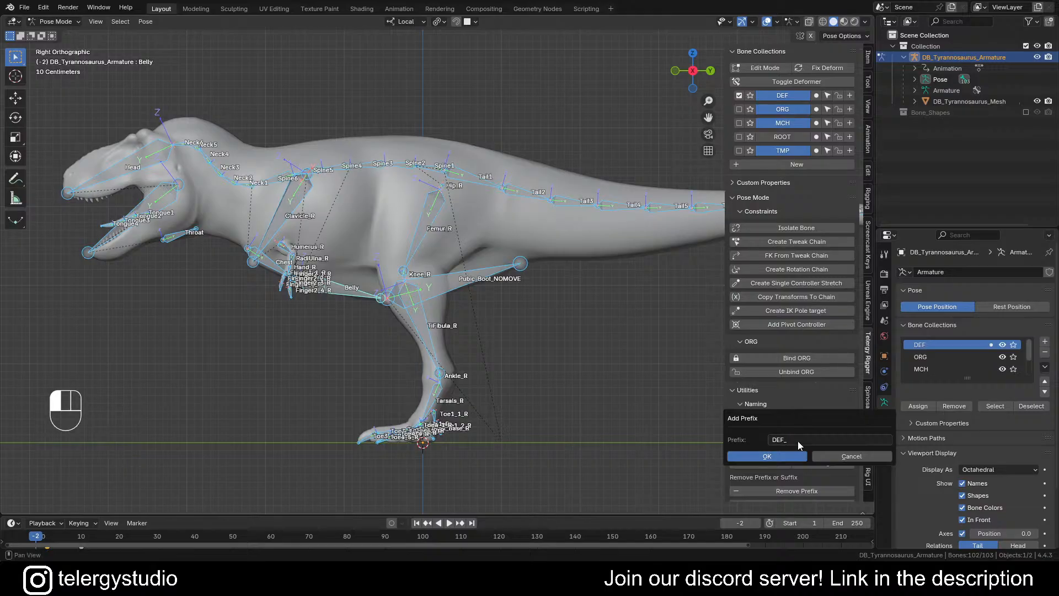
key(Return)
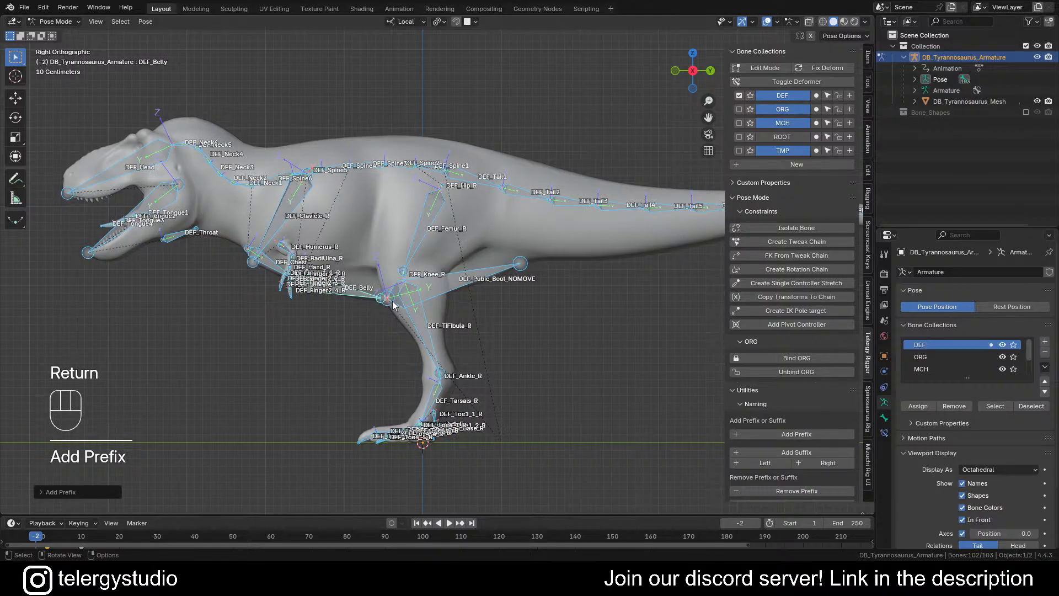
Step: Inspect the prefixed names of the ankle, foot and toe bones, and deselect all bones
scroll(480, 325, up, 5)
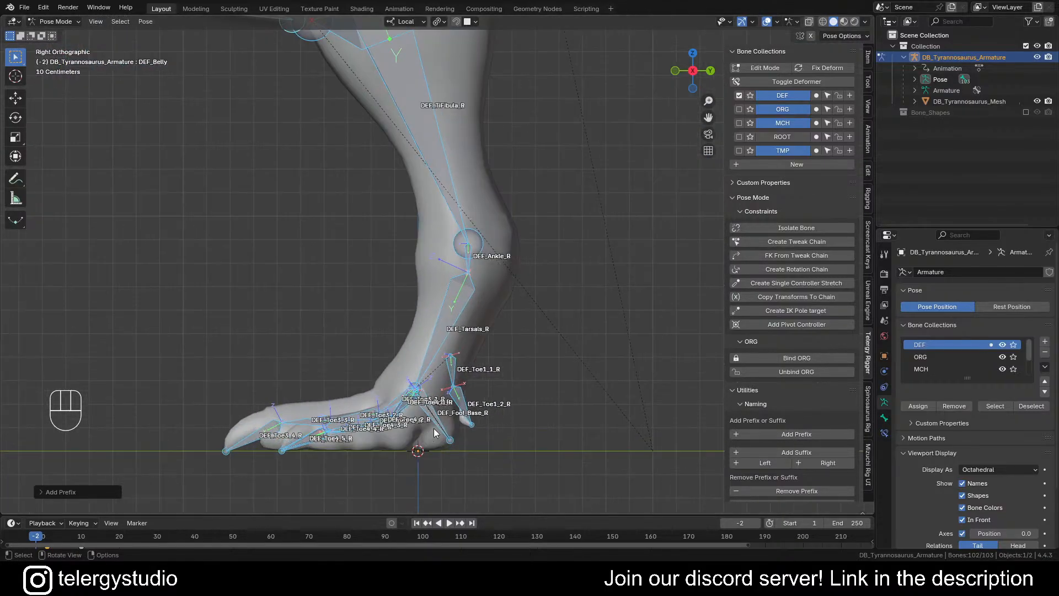
shift+middle_drag(472, 406, 415, 394)
middle_drag(448, 322, 466, 286)
scroll(456, 332, up, 1)
shift+middle_drag(477, 329, 490, 328)
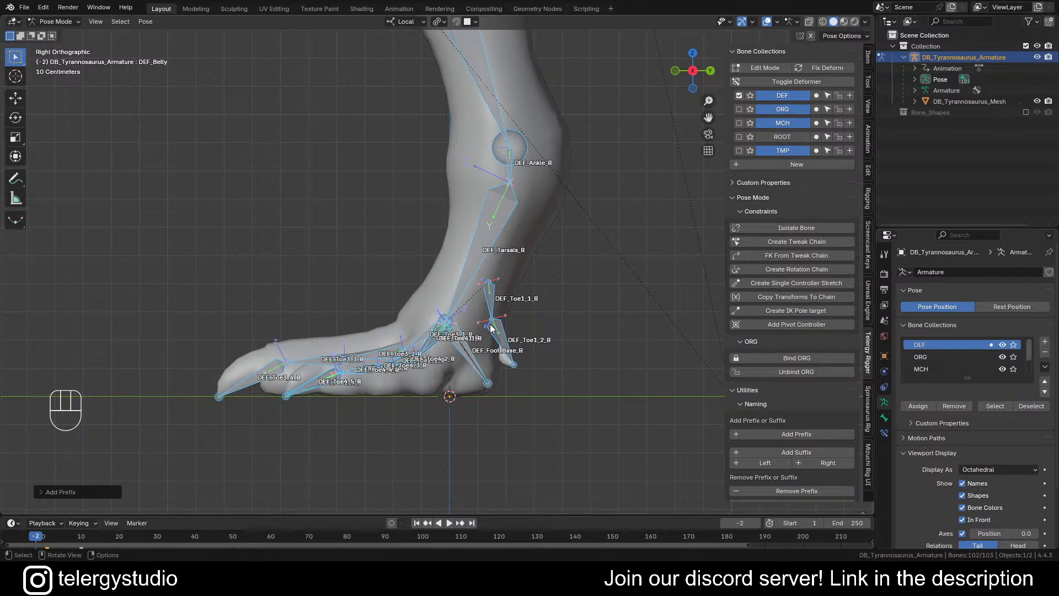
scroll(490, 328, down, 2)
shift+middle_drag(490, 327, 463, 333)
scroll(432, 216, down, 2)
shift+middle_drag(480, 263, 505, 354)
click(544, 279)
scroll(505, 353, down, 5)
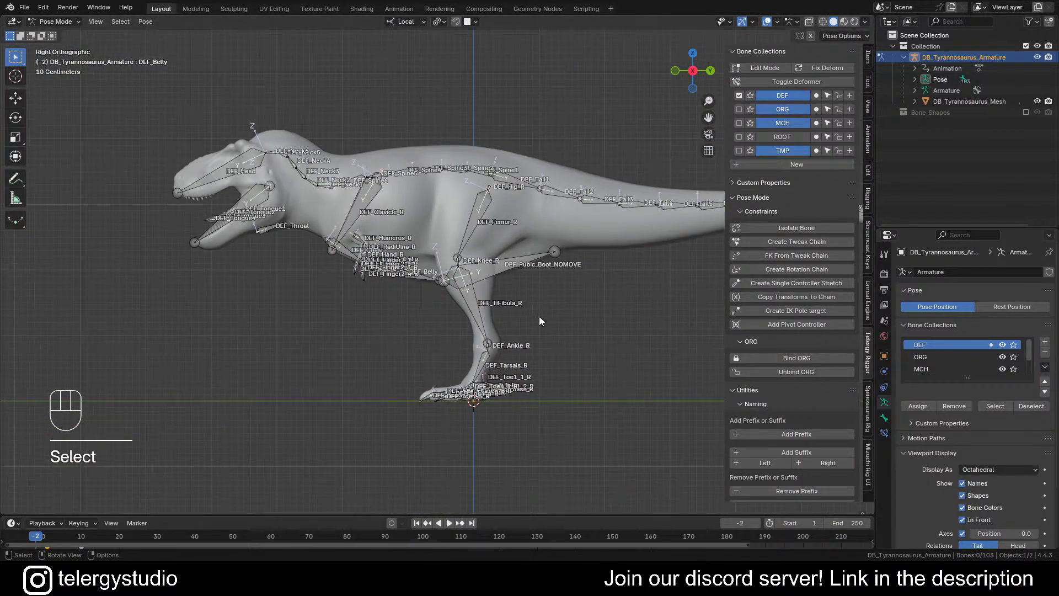
Step: Review the prefixed bone names along the tail, torso, neck and head
scroll(495, 346, up, 3)
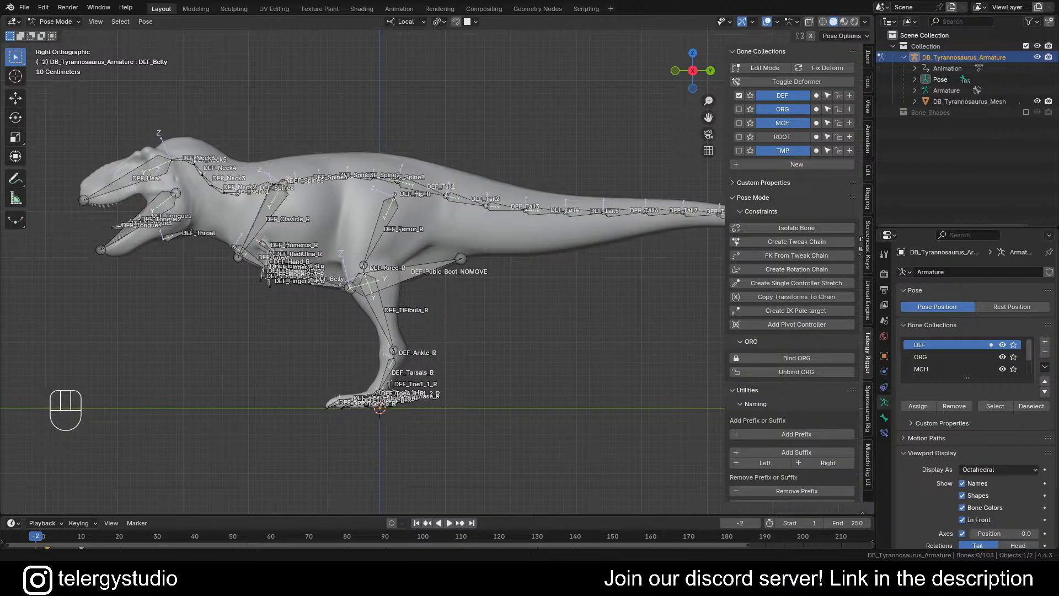
scroll(518, 315, down, 1)
shift+middle_drag(521, 314, 440, 387)
scroll(505, 288, up, 1)
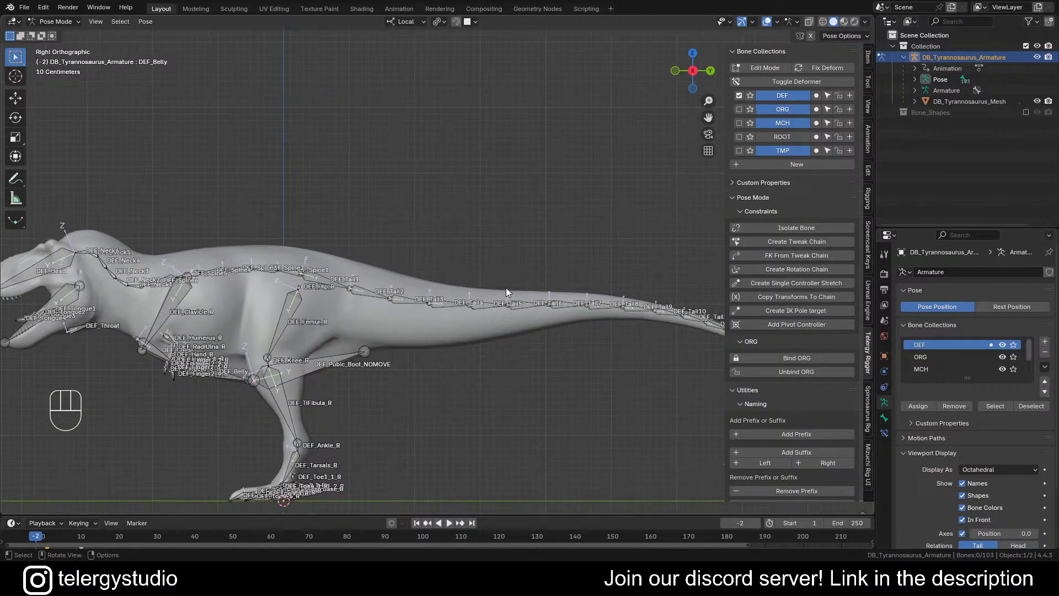
shift+middle_drag(576, 318, 717, 306)
scroll(488, 339, up, 4)
scroll(528, 270, down, 3)
shift+middle_drag(320, 306, 602, 282)
scroll(471, 295, up, 2)
shift+middle_drag(458, 299, 571, 297)
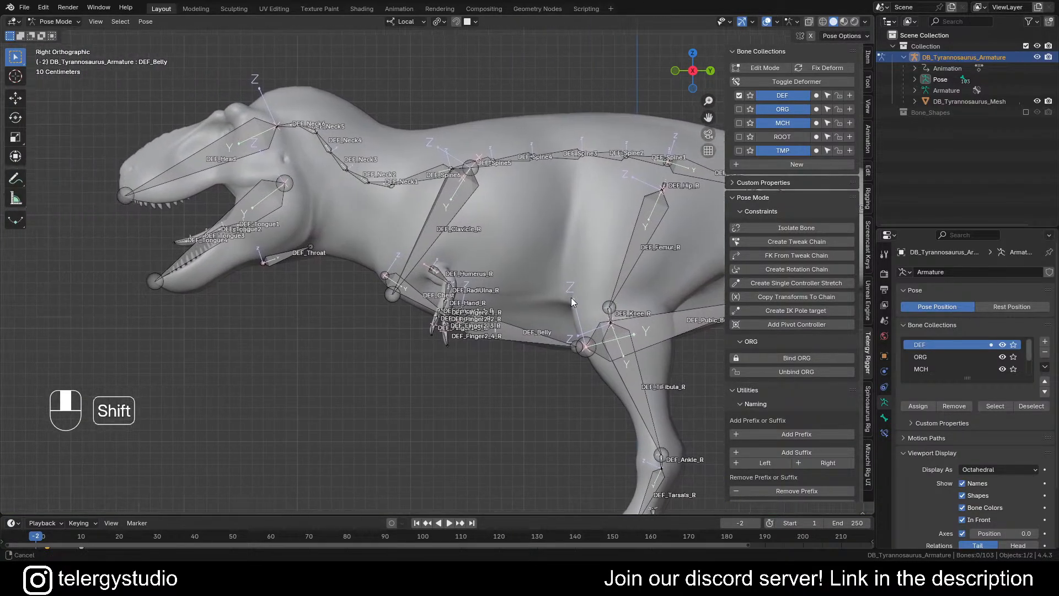
scroll(497, 302, up, 2)
middle_drag(492, 297, 424, 321)
scroll(498, 292, down, 3)
scroll(366, 279, up, 4)
scroll(384, 281, down, 1)
scroll(530, 228, down, 1)
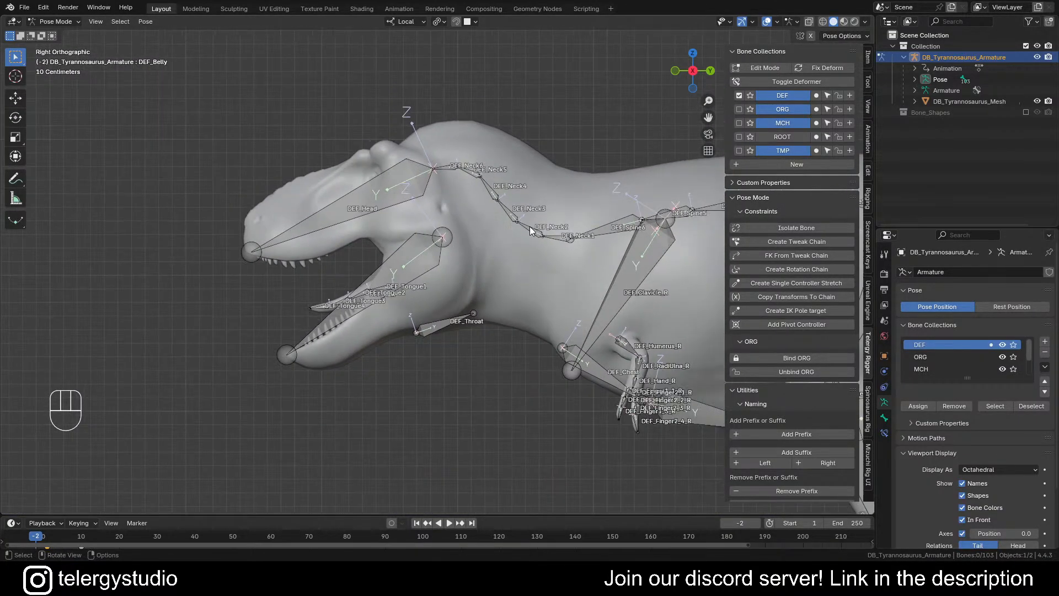
Step: Switch the Tyrannosaurus armature from Pose Mode to Edit Mode
scroll(525, 236, down, 1)
scroll(517, 236, down, 1)
shift+middle_drag(517, 236, 354, 243)
key(Tab)
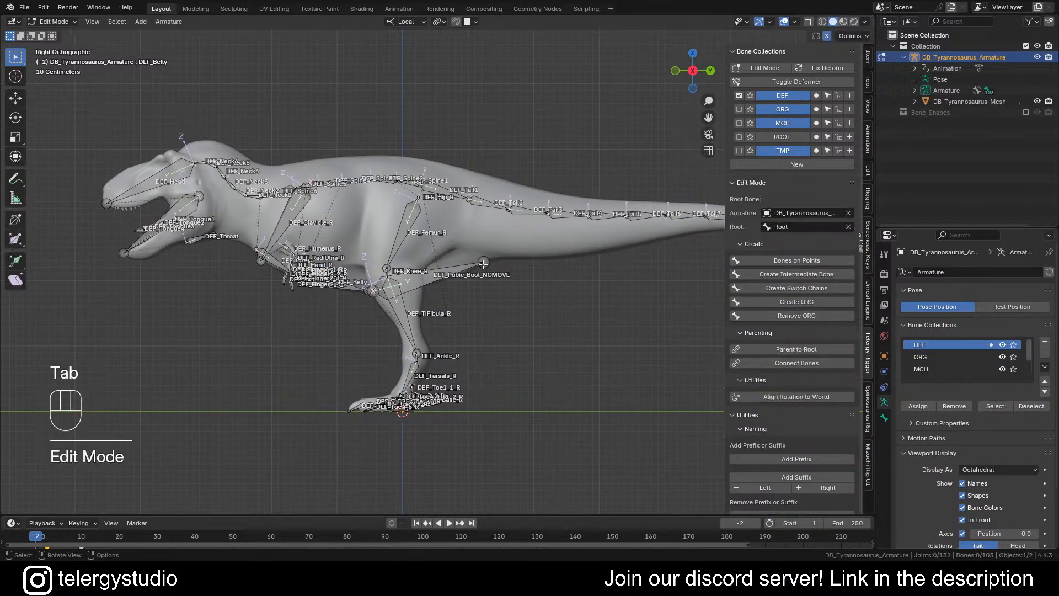
Step: Test-rotate all DEF bones in Pose Mode to check how the mesh deforms, and cancel the rotation
key(Tab)
key(a)
scroll(500, 286, down, 3)
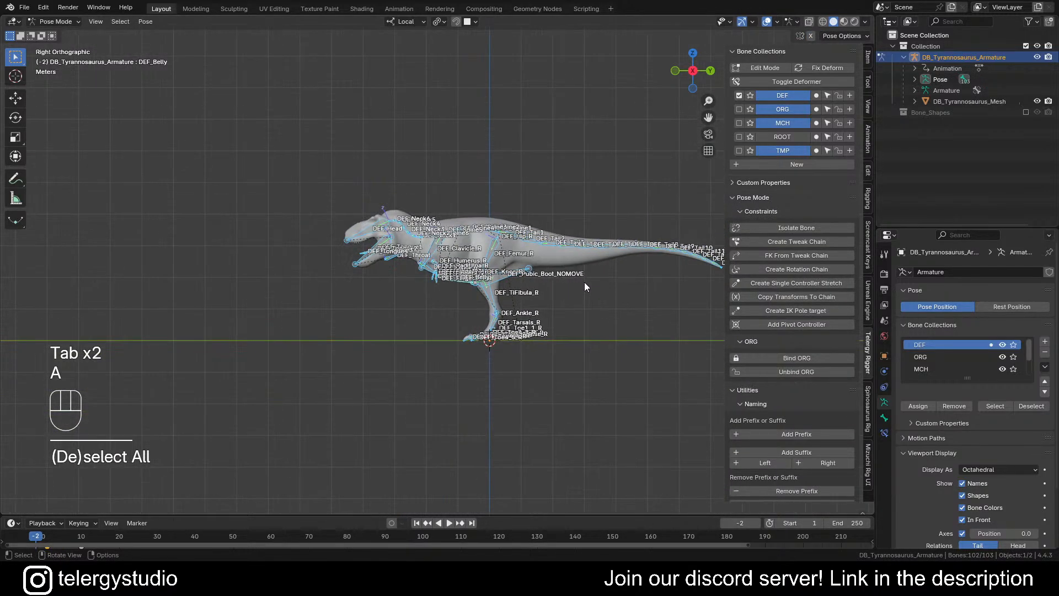
key(r)
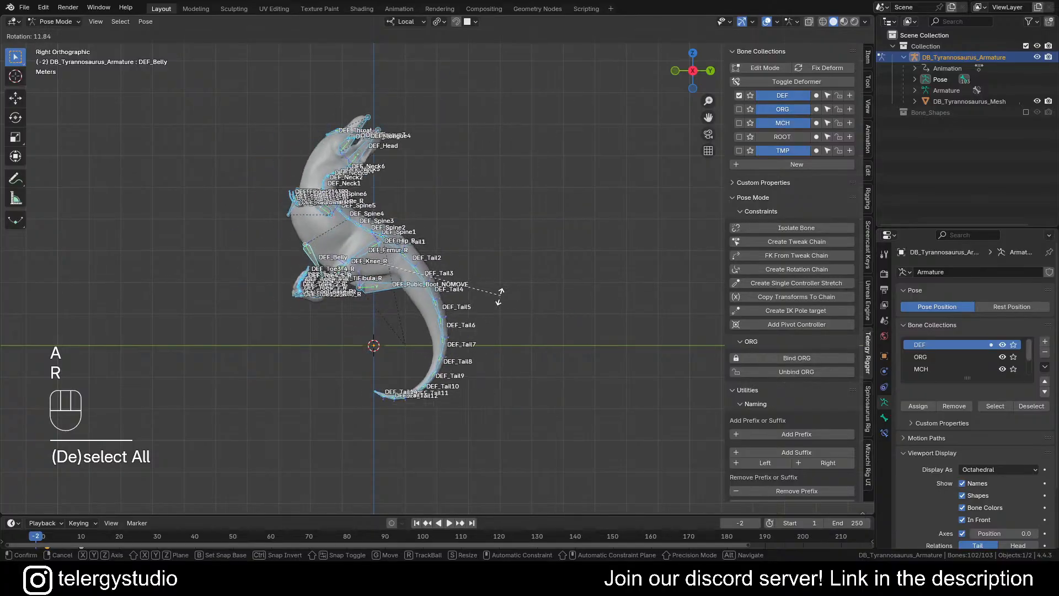
right_click(424, 234)
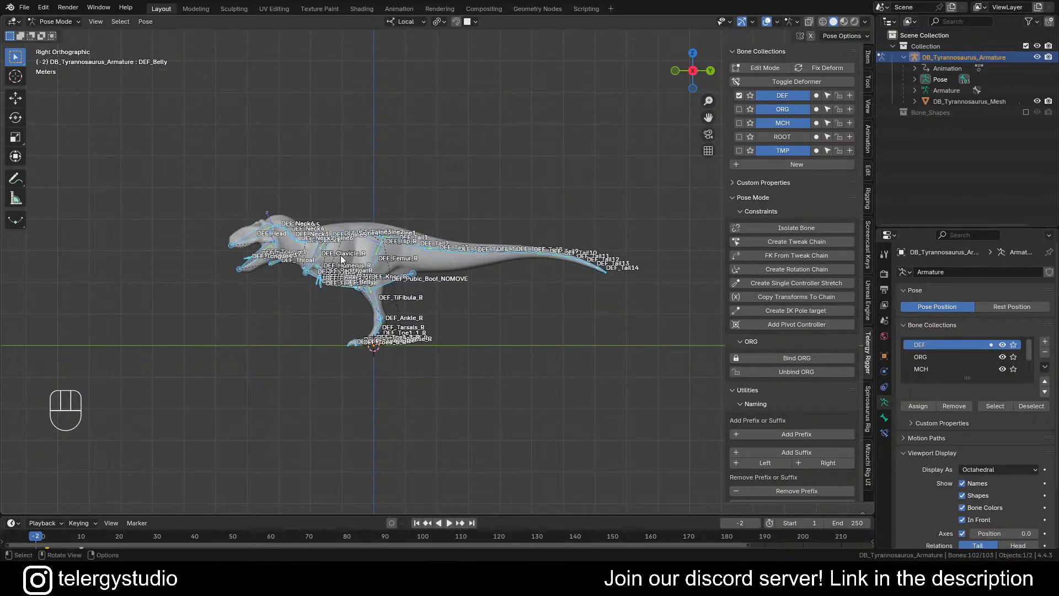
Step: Deselect all bones and create ORG bones from the DEF bones in Edit Mode
scroll(424, 235, up, 4)
shift+middle_drag(424, 234, 445, 299)
scroll(444, 298, down, 1)
key(alt+a)
key(Tab)
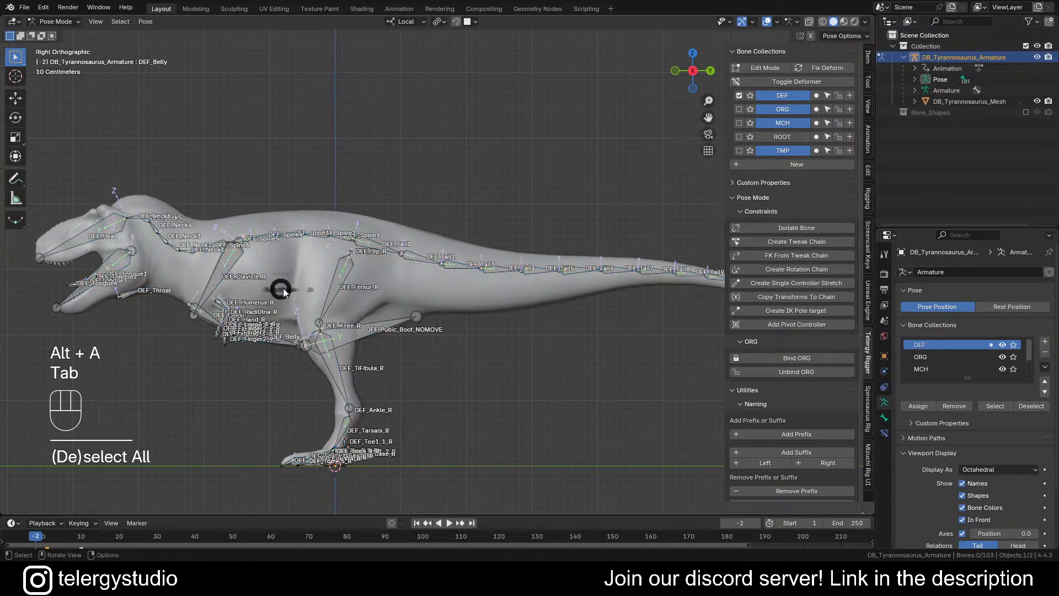
shift+middle_drag(377, 290, 492, 257)
key(alt+a)
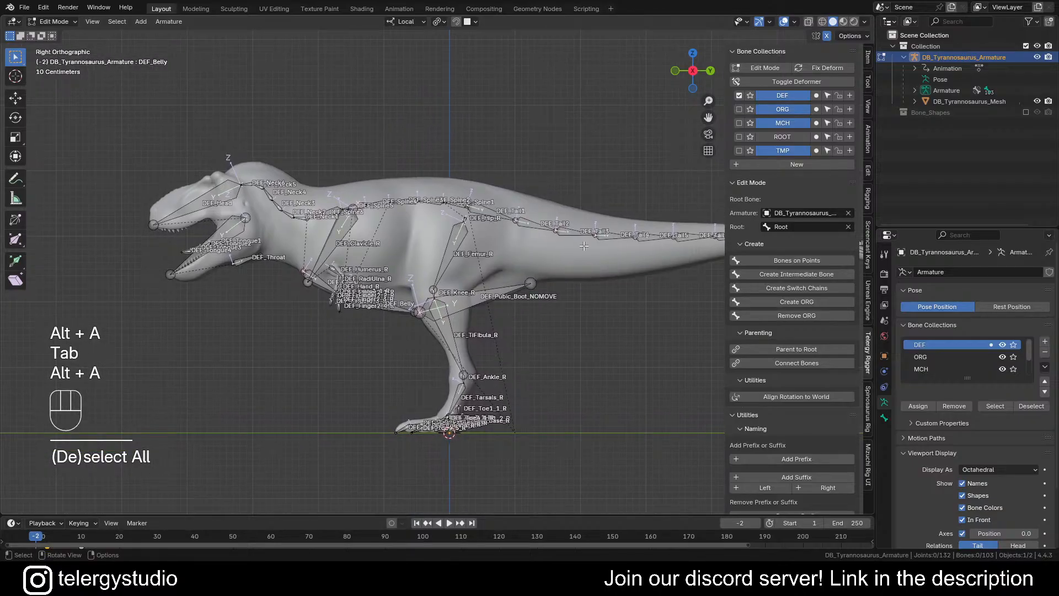
click(788, 302)
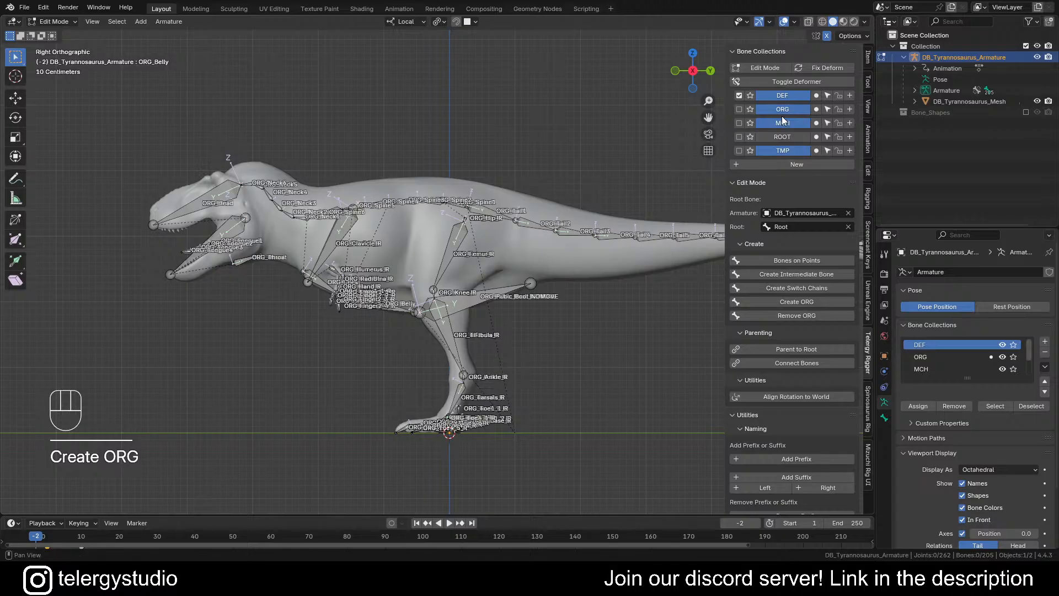
Step: Make the ORG bone collection active, hide the DEF collection, and return the armature to Pose Mode
click(739, 109)
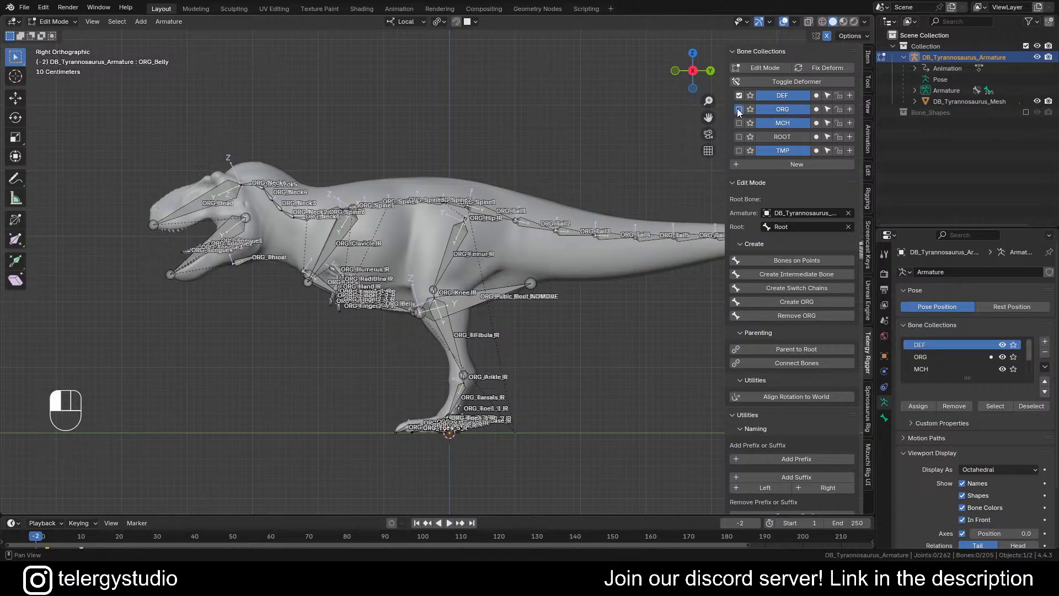
click(794, 100)
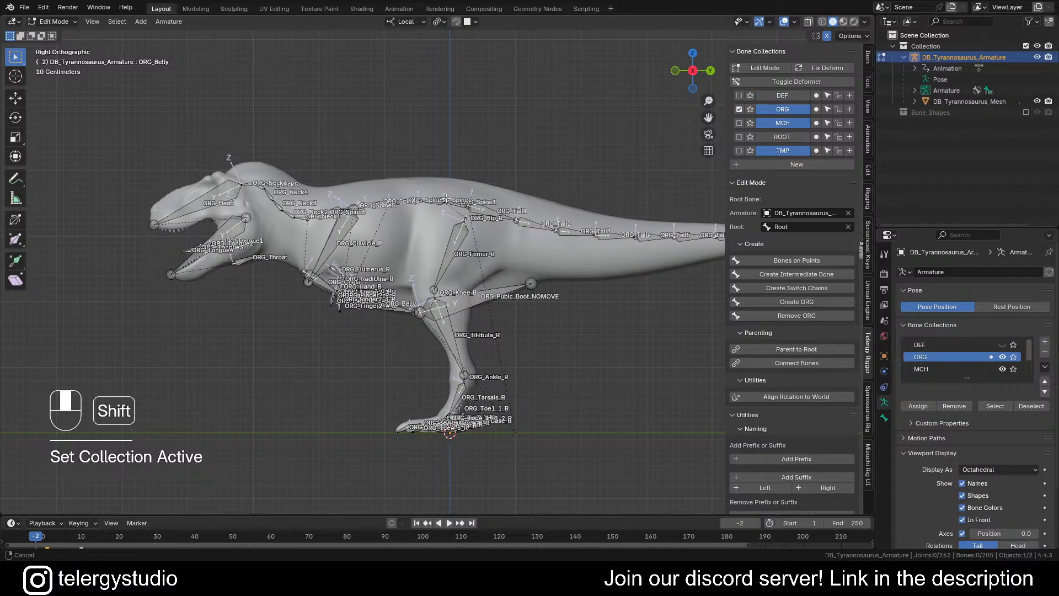
shift+middle_drag(450, 235, 455, 212)
key(Tab)
click(457, 275)
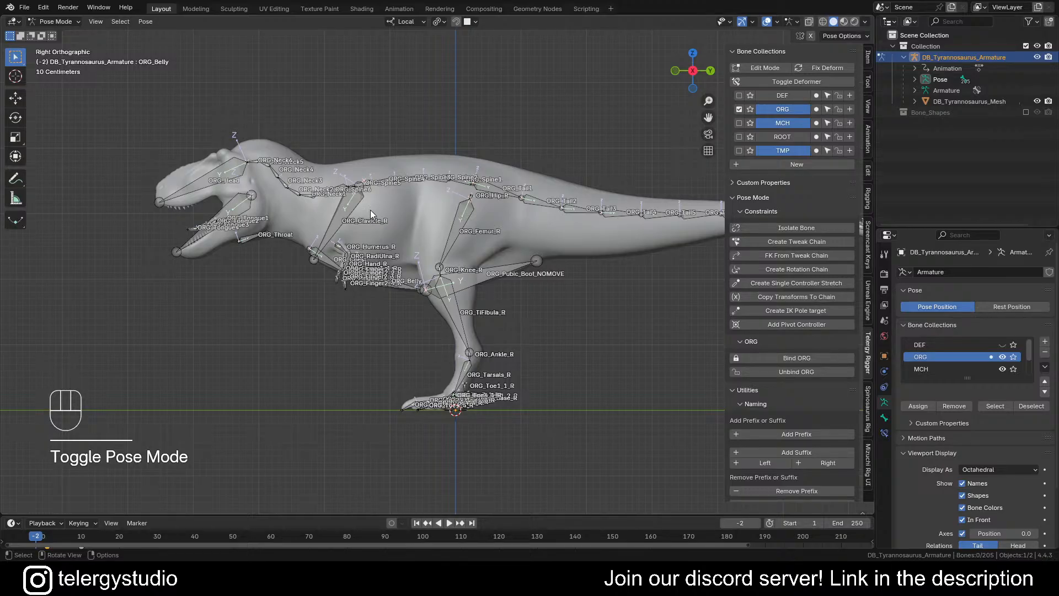
Step: Select all ORG bones and test-rotate them to check whether the mesh follows, cancelling each rotation
key(a)
shift+middle_drag(475, 237, 511, 210)
key(r)
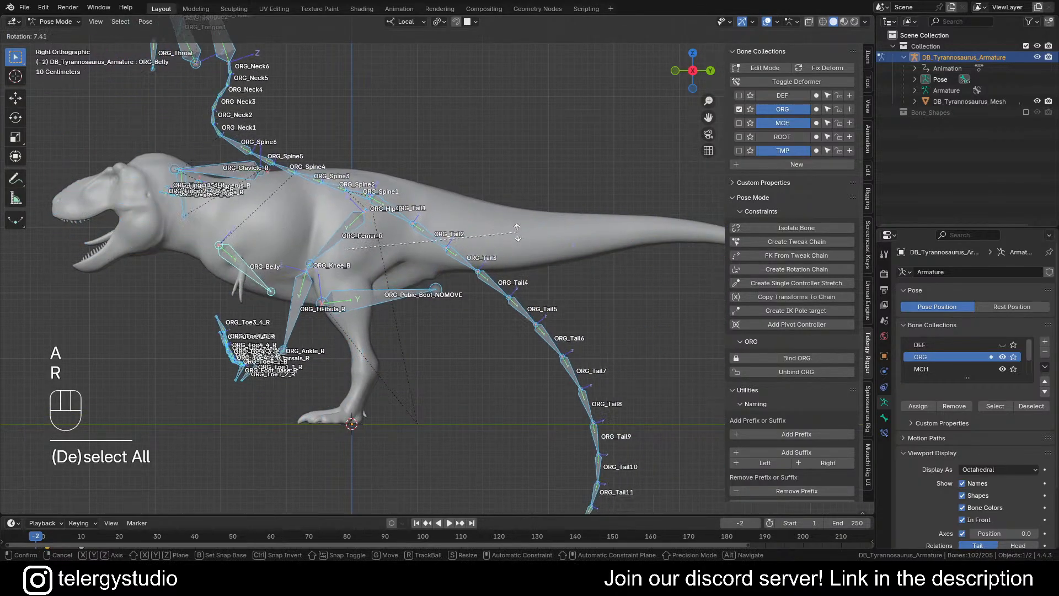
right_click(509, 195)
shift+middle_drag(414, 222, 429, 230)
key(r)
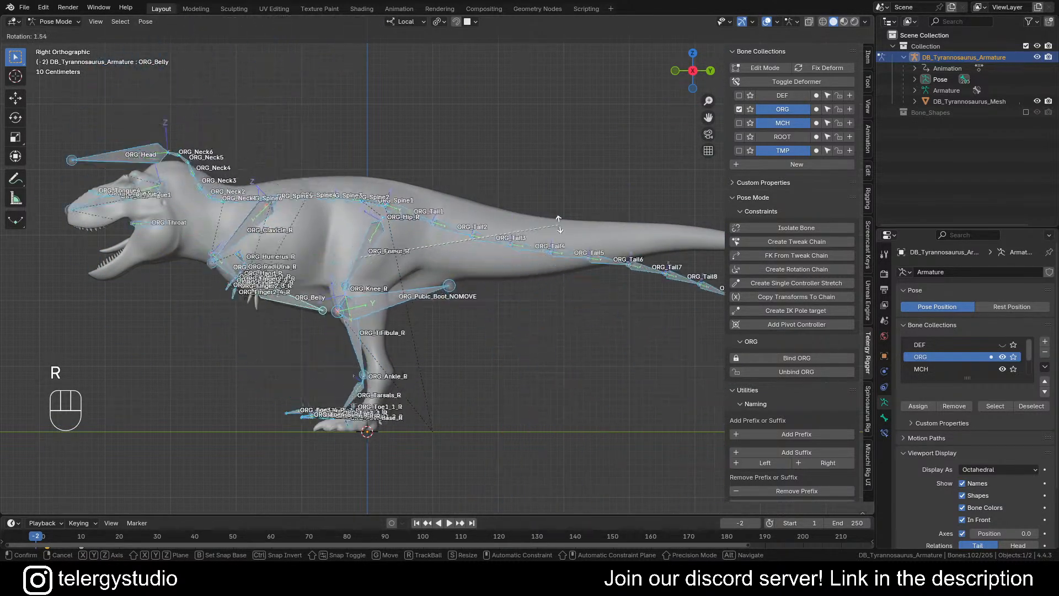
right_click(530, 243)
shift+middle_drag(520, 235, 355, 281)
scroll(500, 248, down, 1)
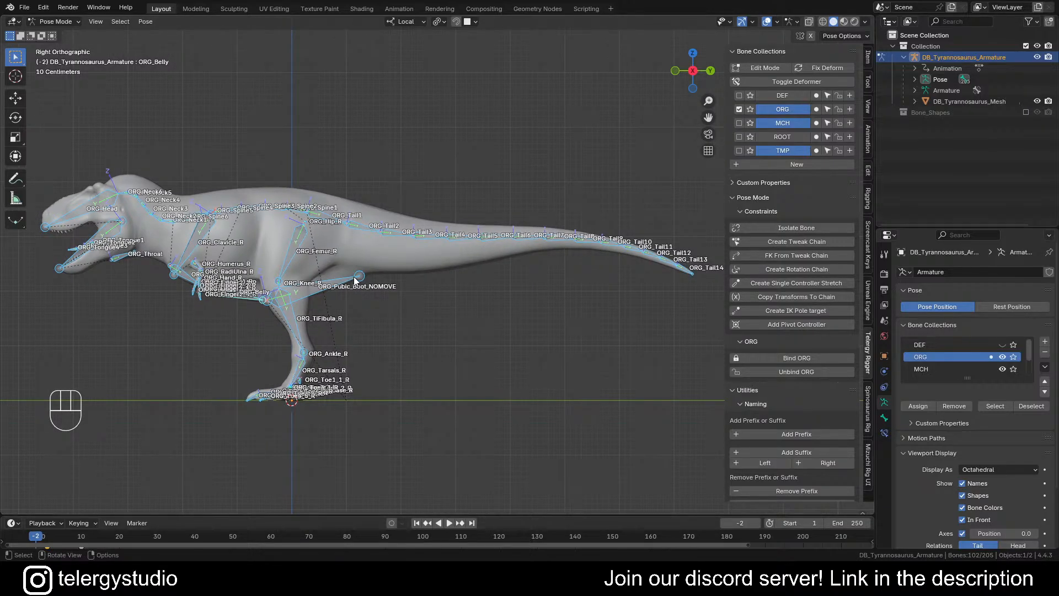
shift+middle_drag(355, 281, 389, 284)
key(r)
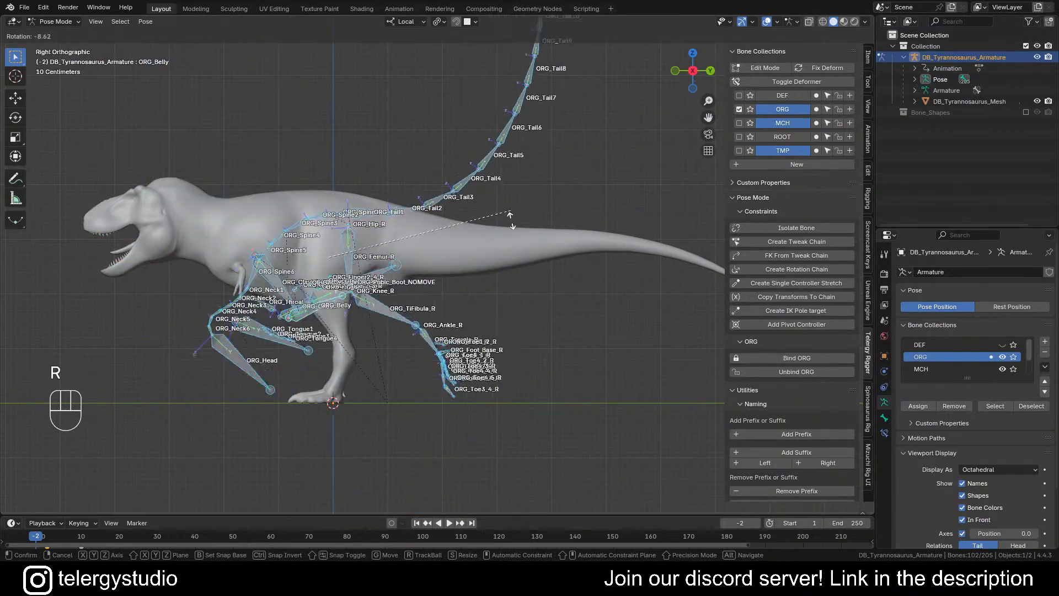
click(280, 251)
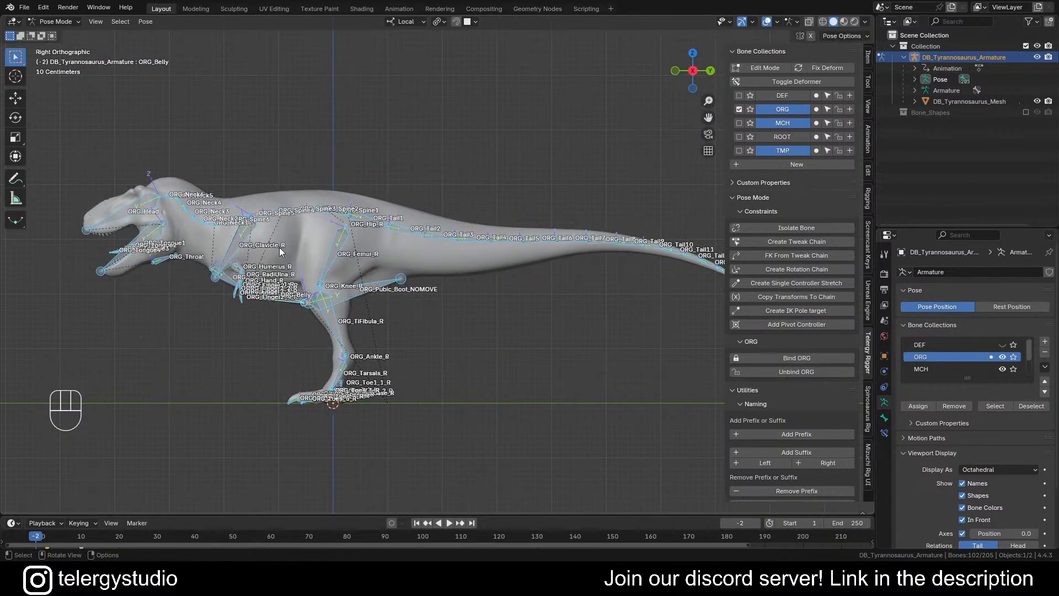
Step: Apply Bind ORG to the selected bones and test-rotate them, cancelling the rotation
click(786, 359)
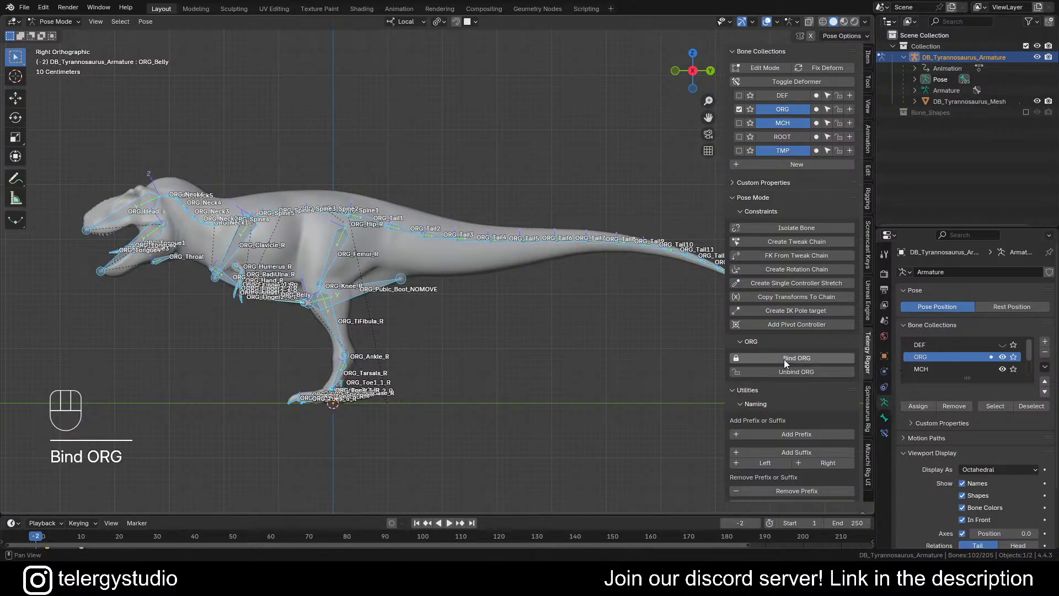
key(r)
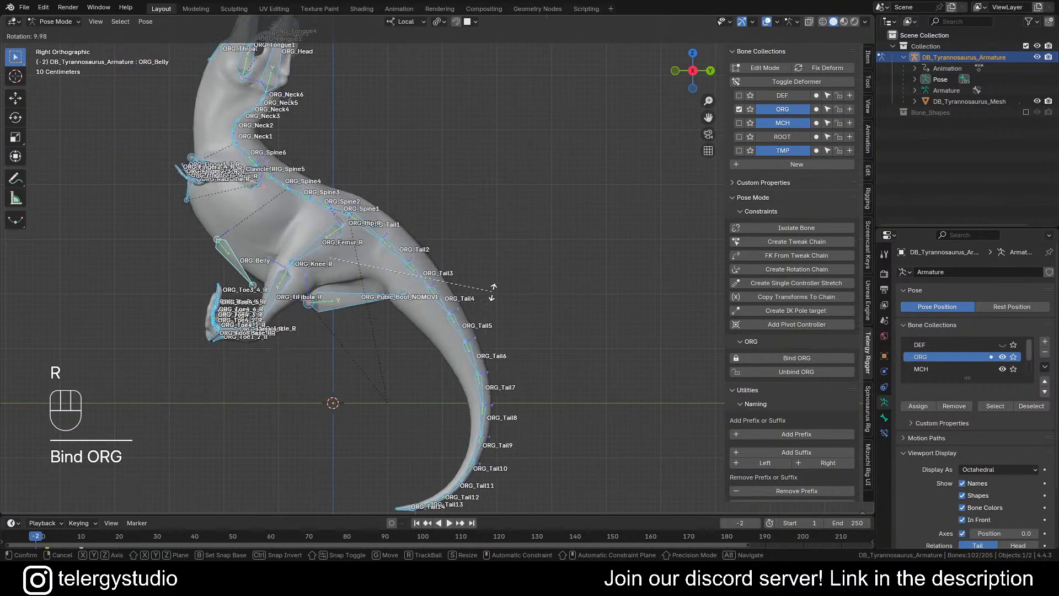
right_click(397, 257)
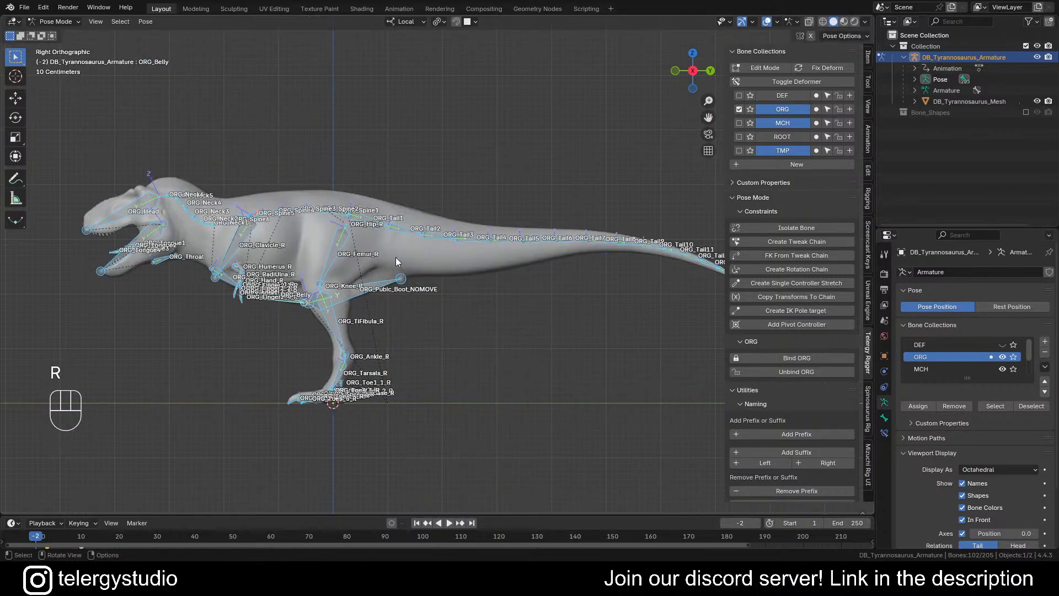
Step: Select the ORG_Pubic_Boot_NOMOVE bone, and show and solo the DEF bone collection
scroll(342, 226, up, 3)
click(382, 203)
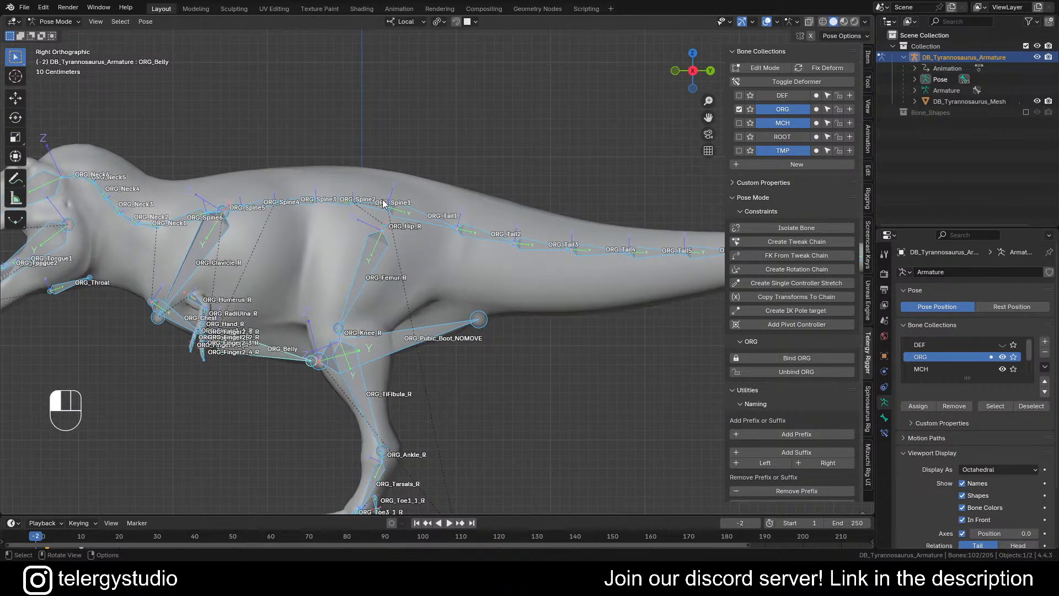
click(392, 348)
shift+middle_drag(400, 319, 454, 262)
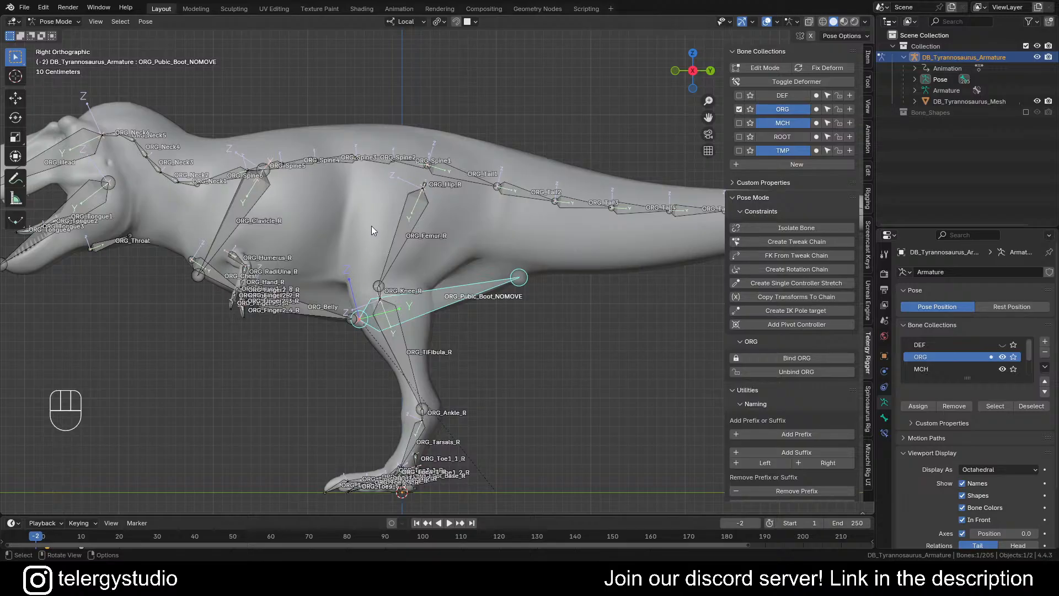
click(794, 95)
click(750, 95)
scroll(479, 231, down, 1)
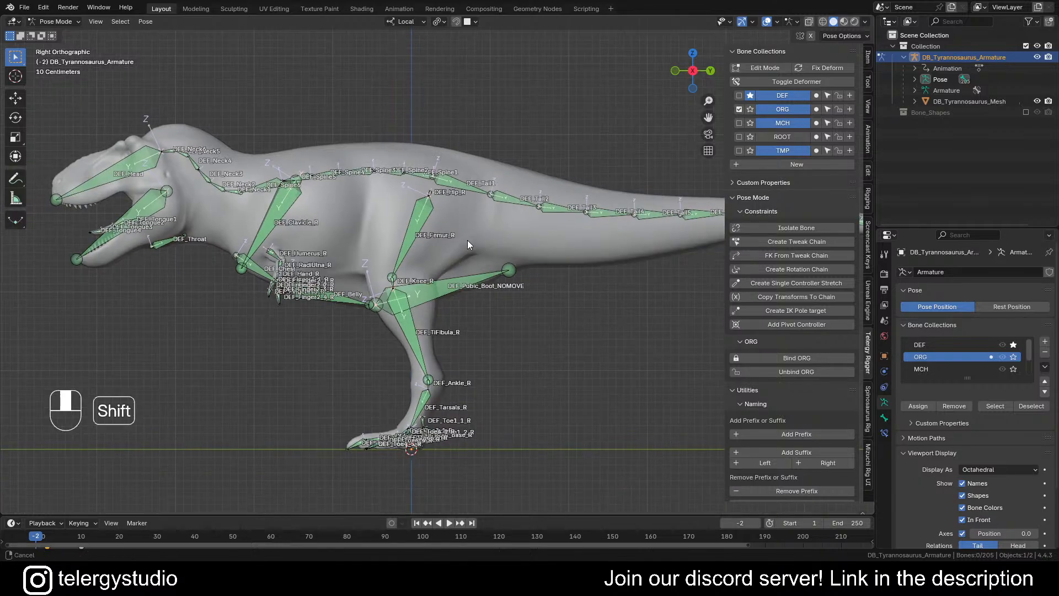
Step: Parent the DEF_Pubic_Boot_NOMOVE bone to DEF_Spine1 in Edit Mode
click(447, 288)
shift+middle_drag(468, 240, 465, 223)
key(Tab)
scroll(480, 207, up, 2)
scroll(465, 223, up, 2)
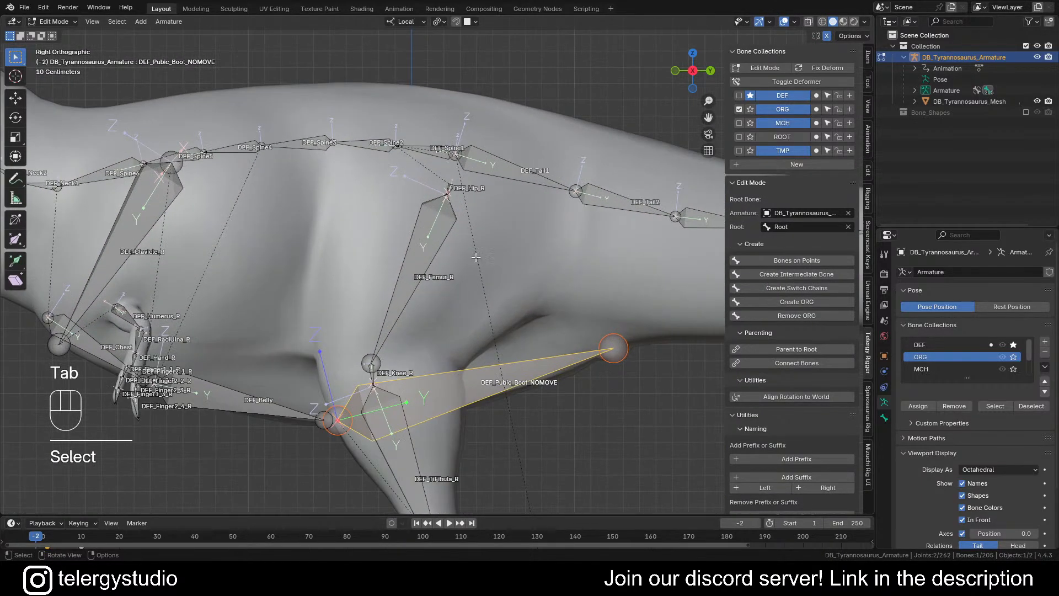
shift+click(432, 148)
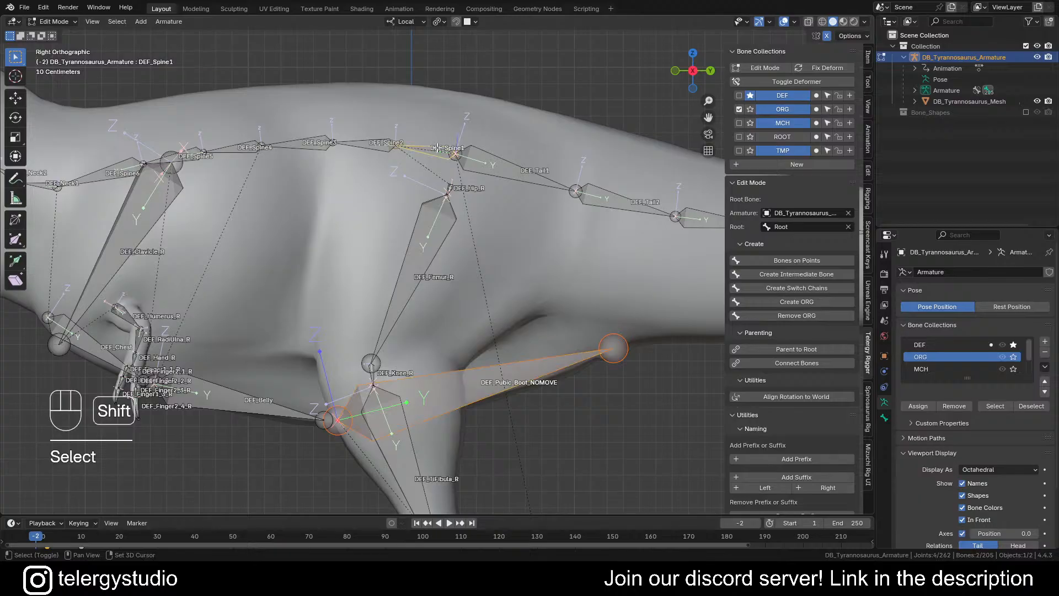
key(d)
click(507, 194)
shift+middle_drag(505, 261, 451, 237)
click(467, 347)
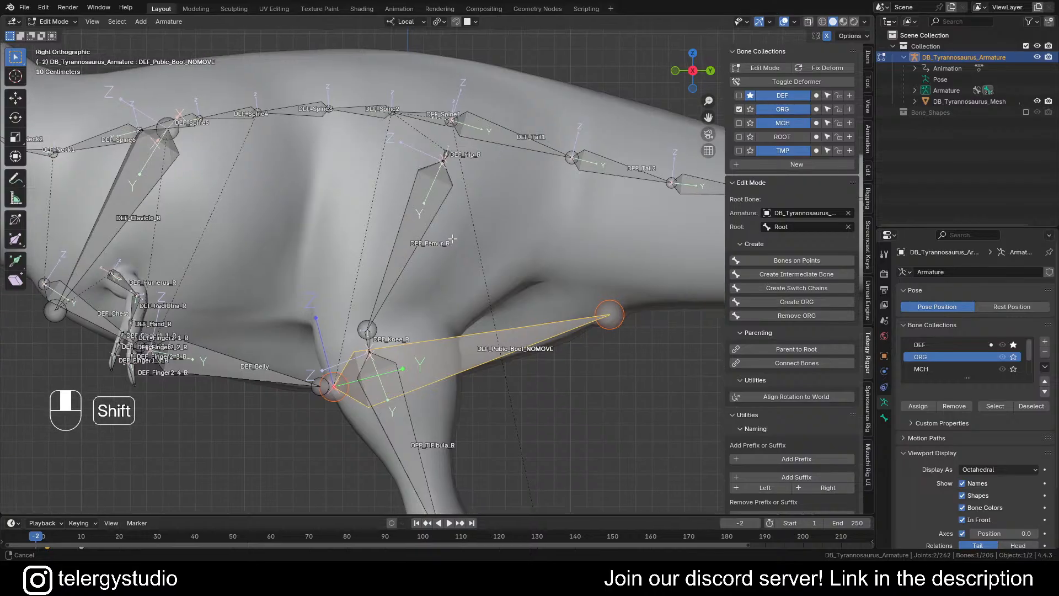
Step: Return to Pose Mode, turn off the DEF collection's solo and hide it to show the ORG bones
key(Tab)
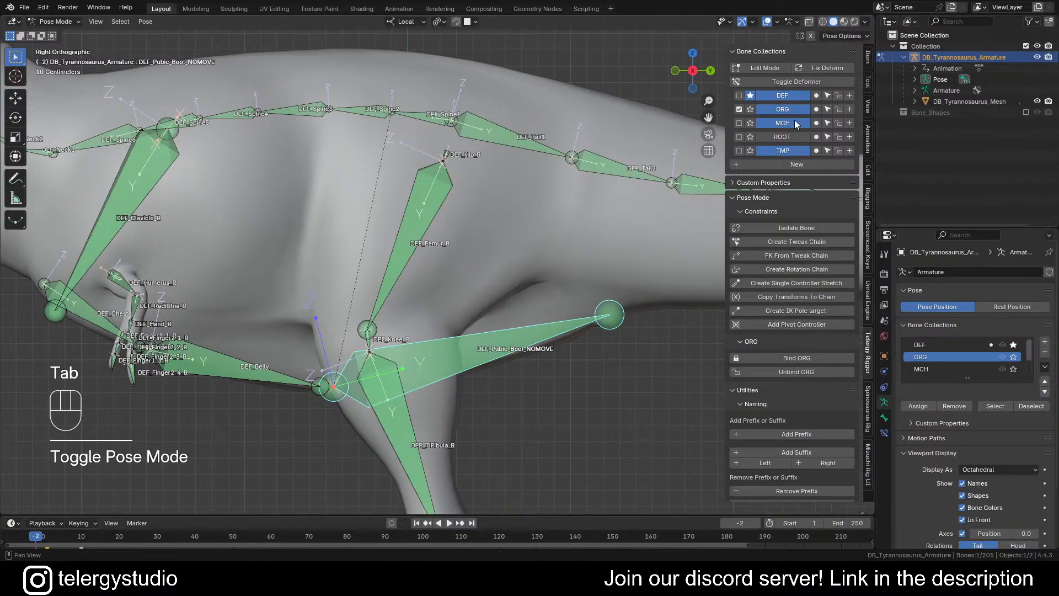
click(780, 95)
scroll(508, 183, down, 5)
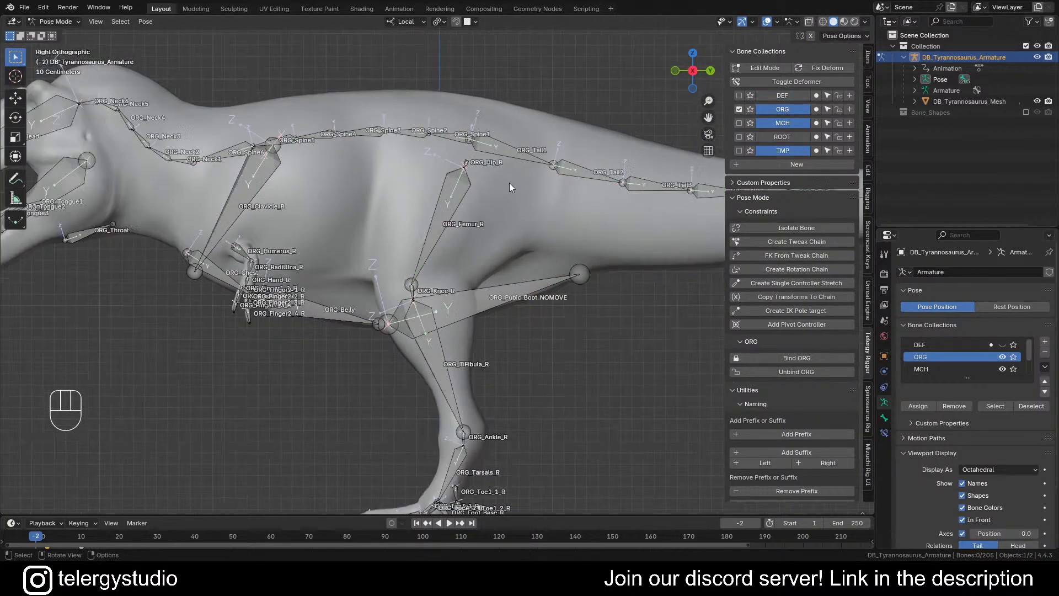
Step: Test-rotate ORG_Spine1 and ORG_Tail1 to check which bones follow, cancelling each rotation
scroll(505, 181, up, 3)
click(476, 148)
key(r)
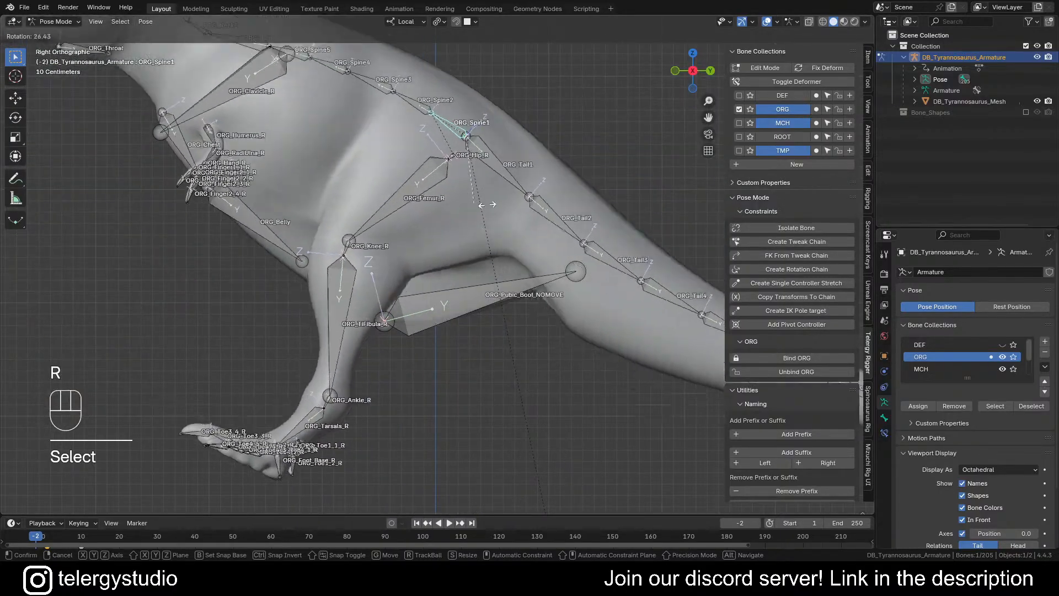
right_click(517, 179)
click(515, 151)
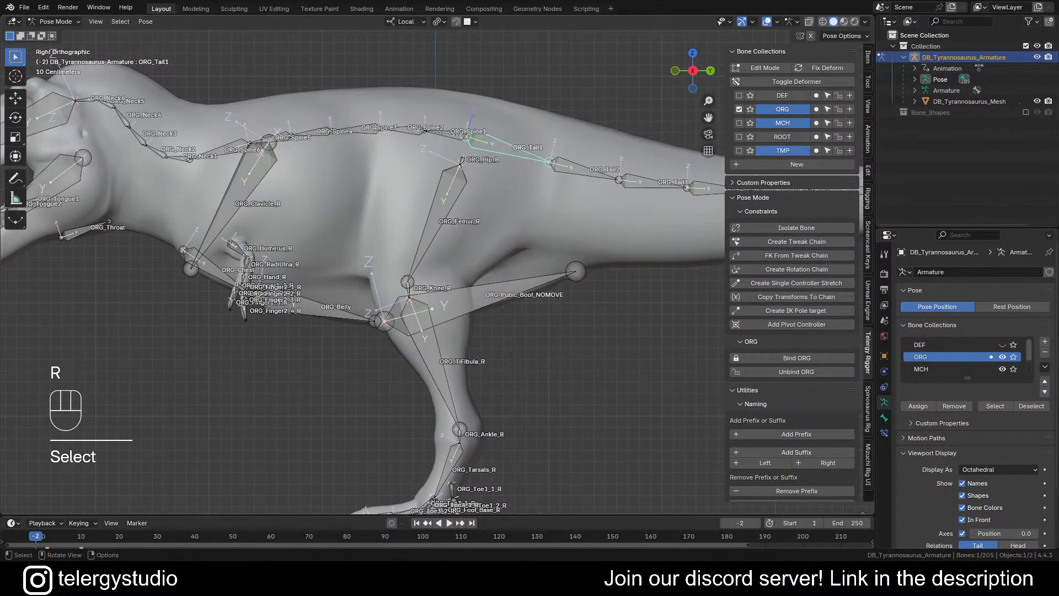
key(r)
right_click(521, 187)
click(464, 136)
key(r)
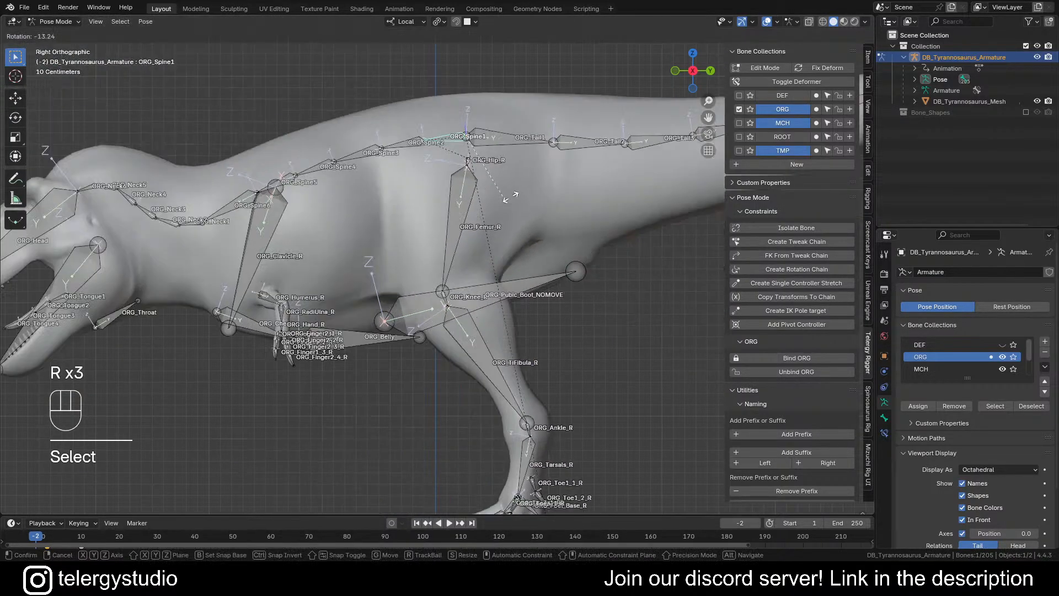
right_click(461, 186)
Step: Parent the ORG_Pubic_Boot_NOMOVE bone to ORG_Spine1 in Edit Mode
click(472, 307)
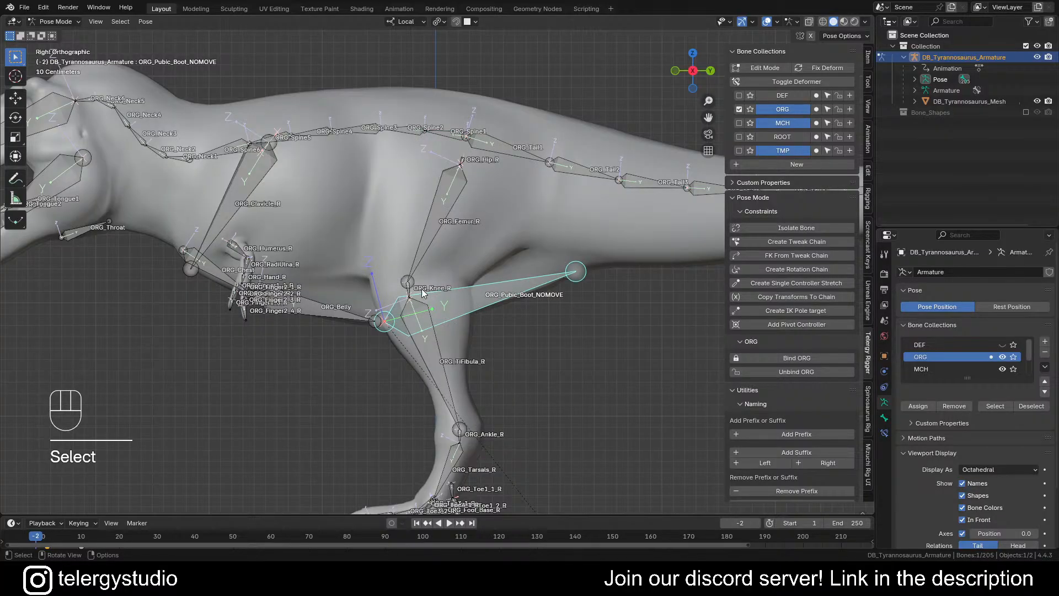
key(Tab)
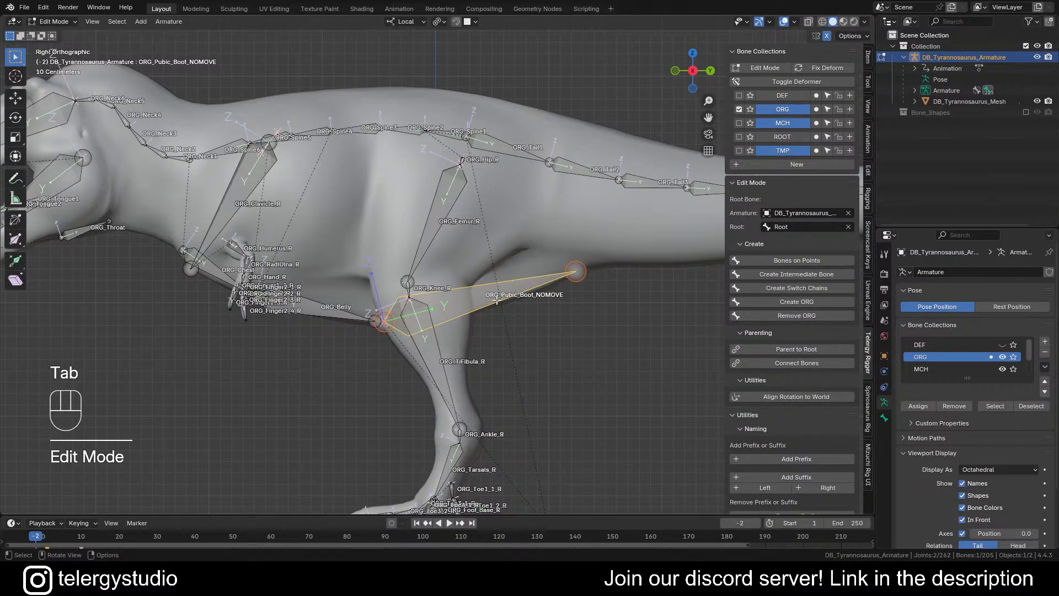
shift+click(449, 134)
key(d)
click(514, 197)
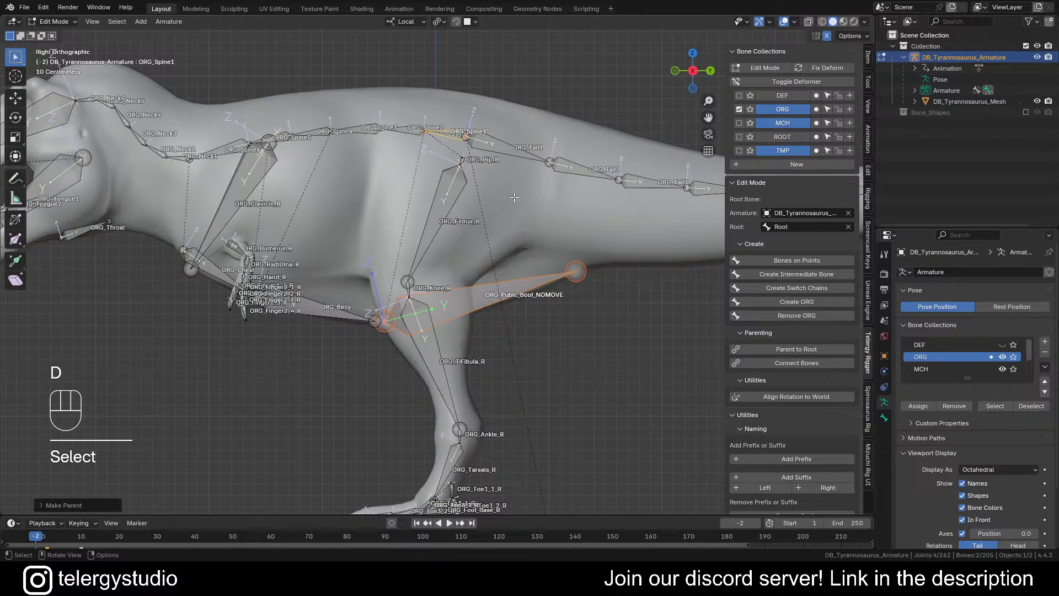
Step: Test-rotate ORG_Spine1 in Pose Mode to check the pubic boot's new parenting, and cancel the rotation
key(Tab)
click(446, 139)
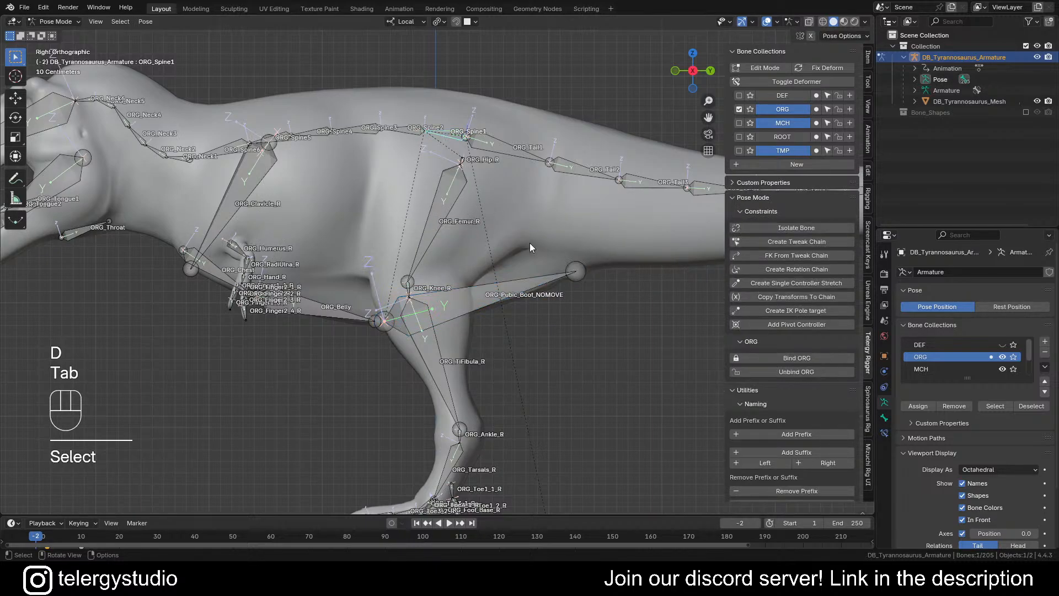
key(r)
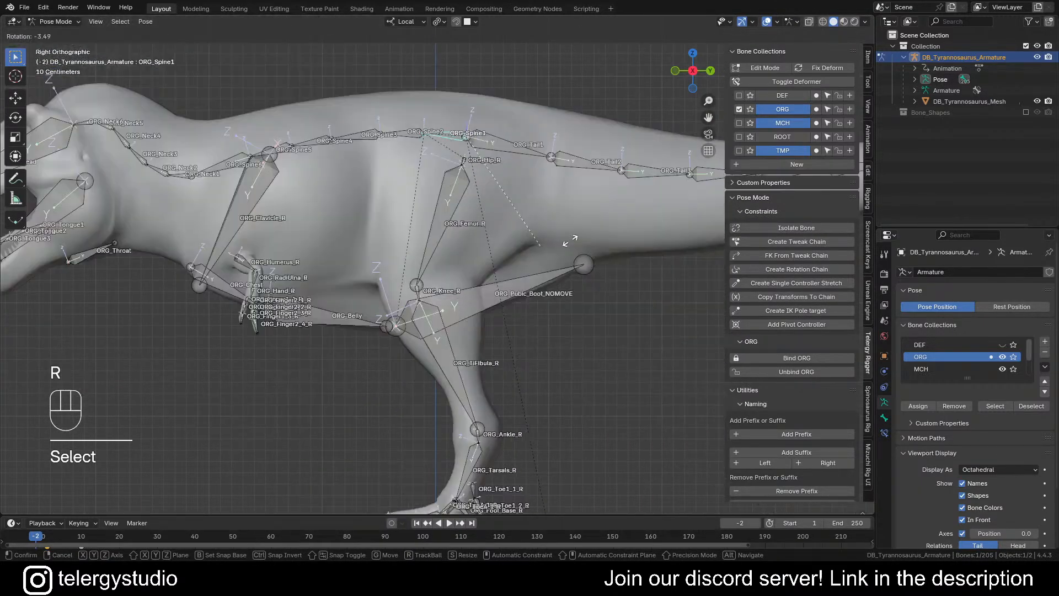
right_click(570, 239)
scroll(508, 220, down, 5)
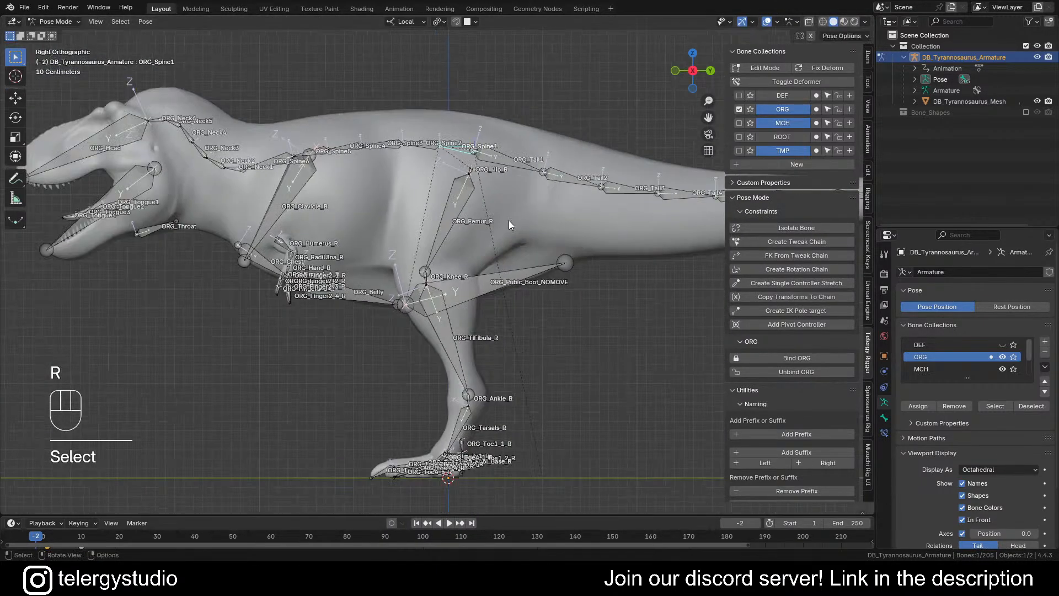
shift+middle_drag(502, 255, 552, 209)
key(g)
right_click(563, 196)
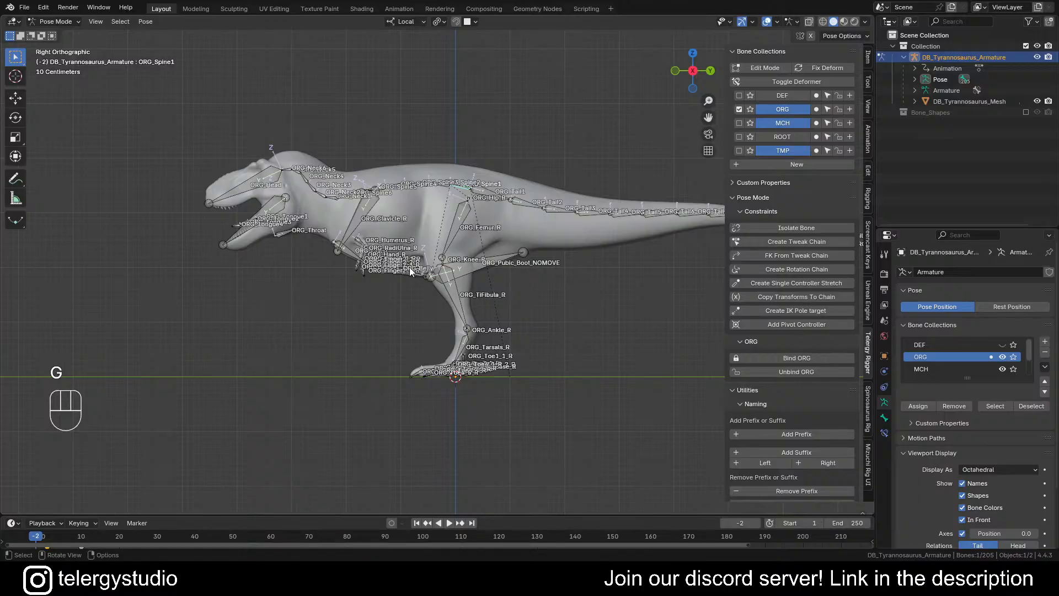
Step: Clear the bone selection and examine the spine chain between the neck and the tail from the side
key(alt+a)
scroll(494, 260, up, 3)
scroll(435, 220, down, 1)
shift+middle_drag(446, 227, 465, 247)
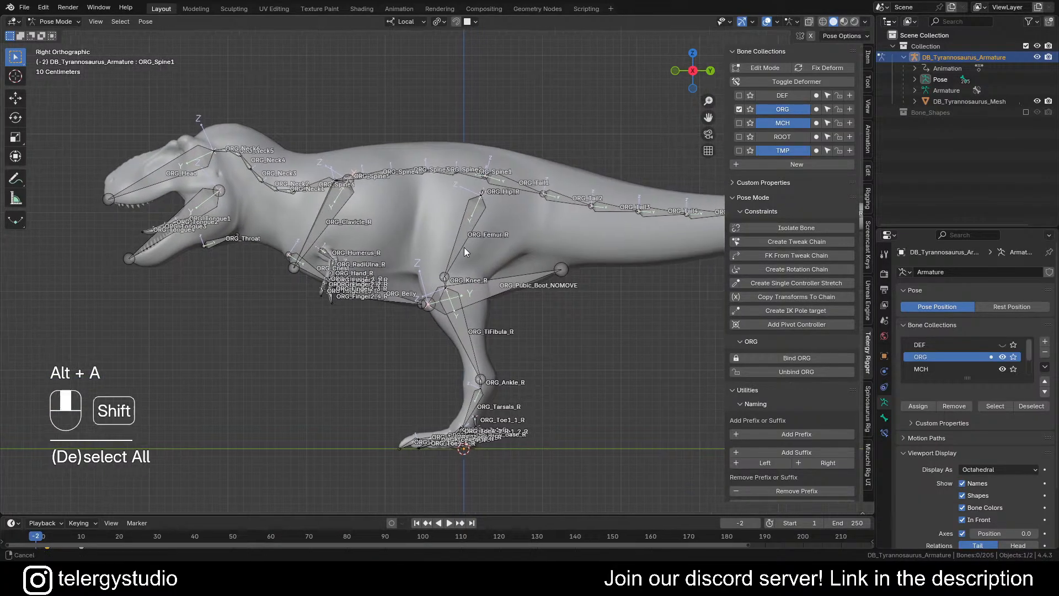
shift+middle_drag(528, 246, 544, 248)
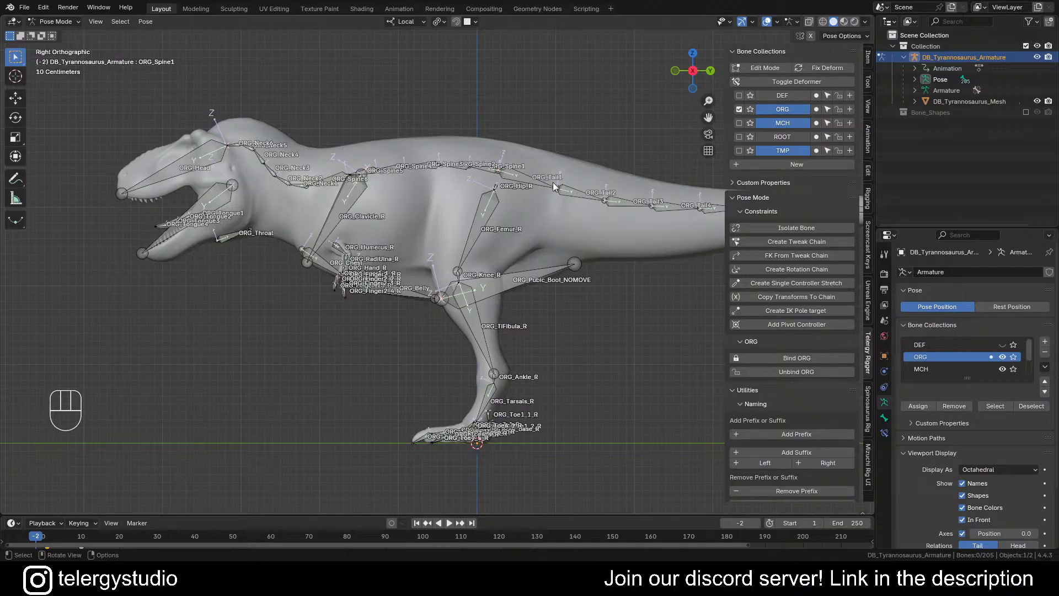
scroll(512, 159, up, 4)
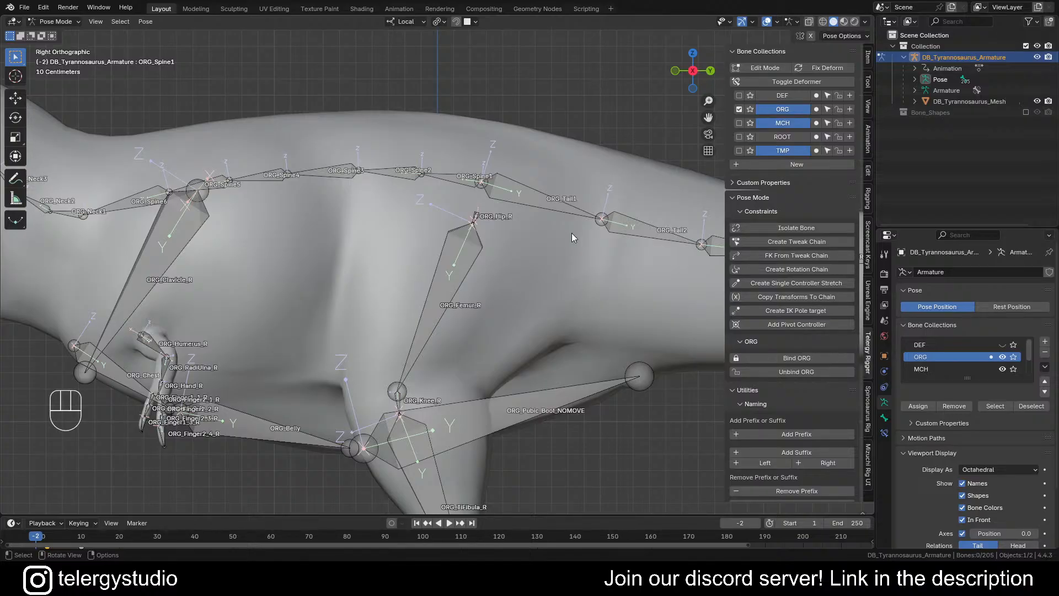
shift+middle_drag(349, 170, 462, 167)
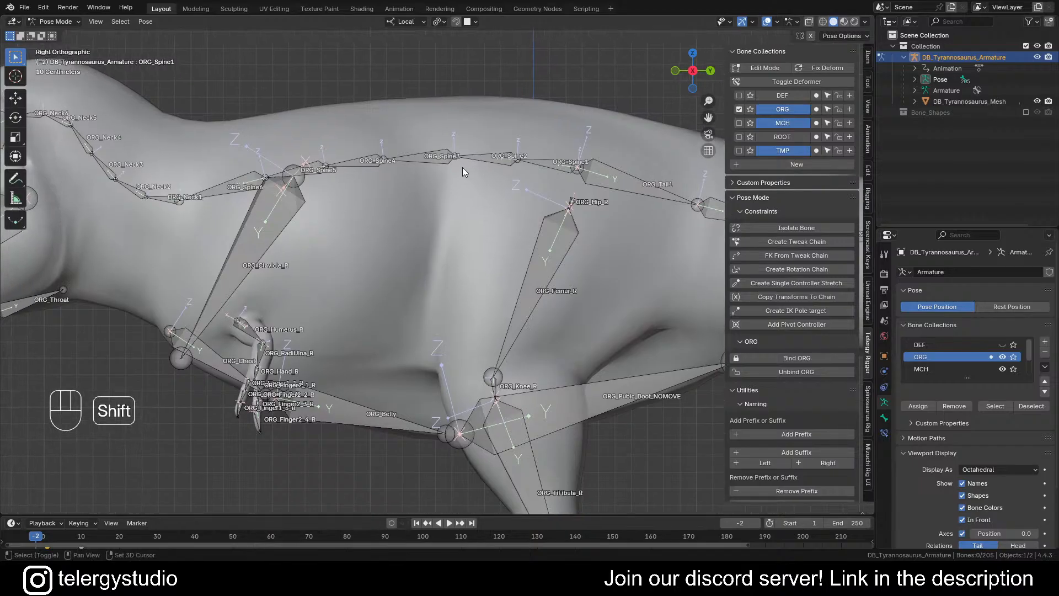
shift+middle_drag(380, 206, 433, 200)
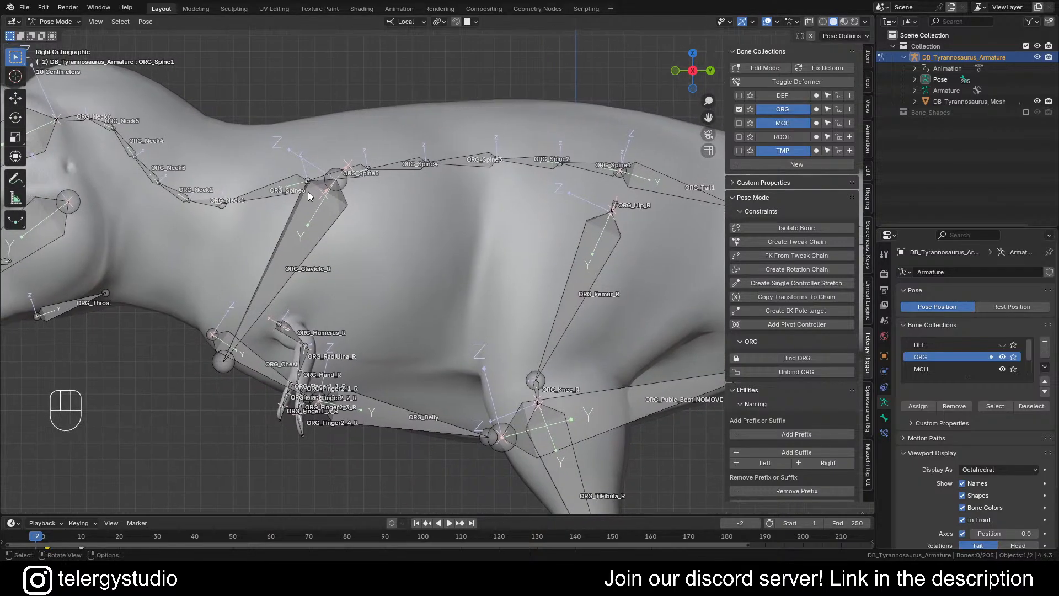
Step: Assign the six spine bones, ORG_Spine6 through ORG_Spine1, to the TMP bone collection and isolate that collection
click(291, 192)
scroll(317, 171, up, 3)
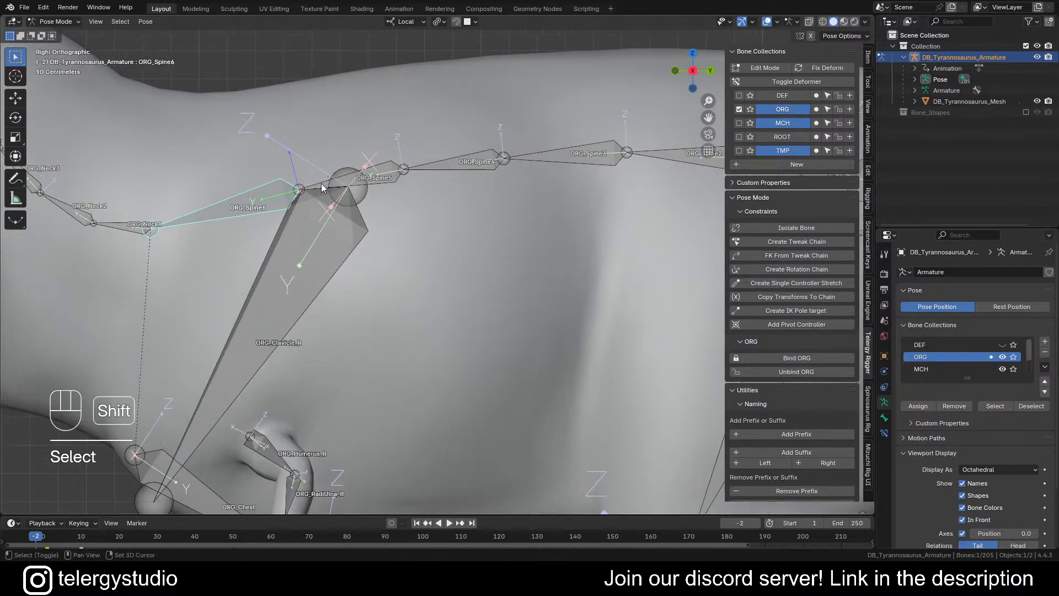
shift+click(321, 183)
shift+click(468, 163)
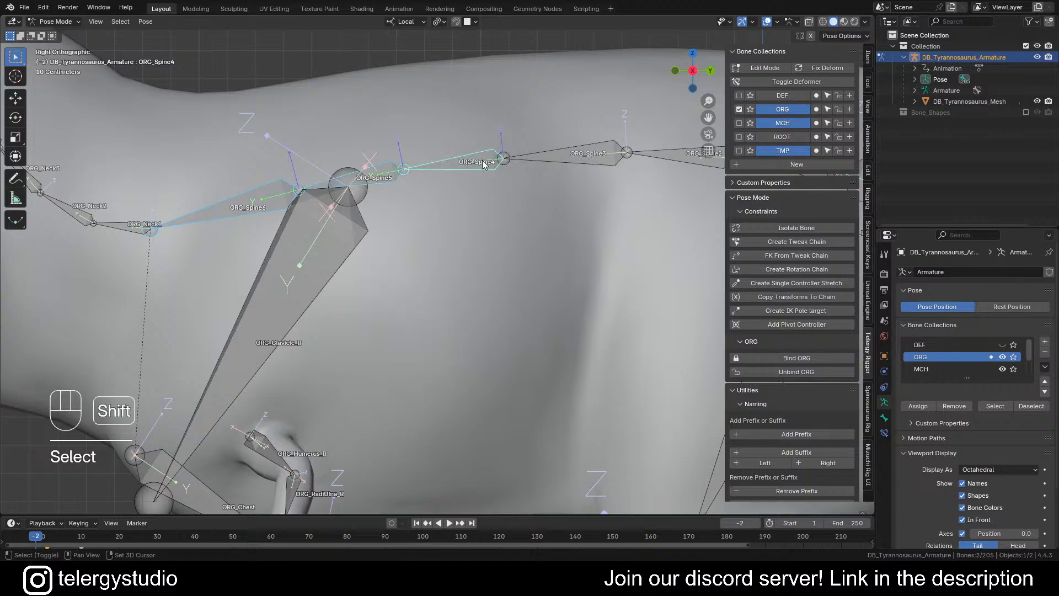
shift+click(568, 157)
shift+click(643, 159)
scroll(595, 179, down, 3)
shift+middle_drag(579, 190, 355, 163)
scroll(491, 144, up, 2)
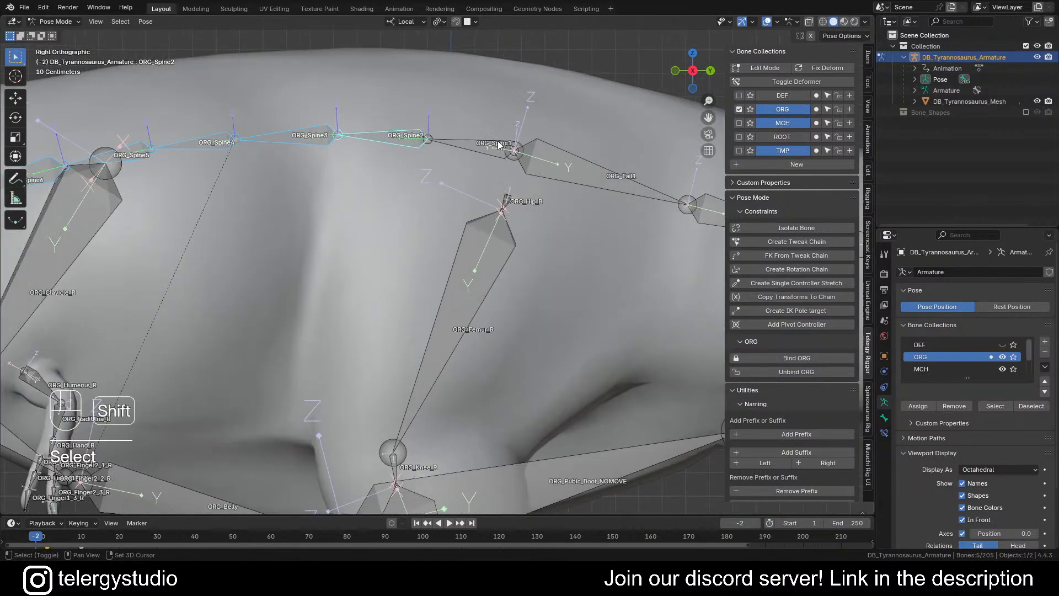
shift+click(496, 144)
scroll(565, 177, down, 2)
shift+middle_drag(583, 189, 539, 206)
scroll(416, 165, down, 3)
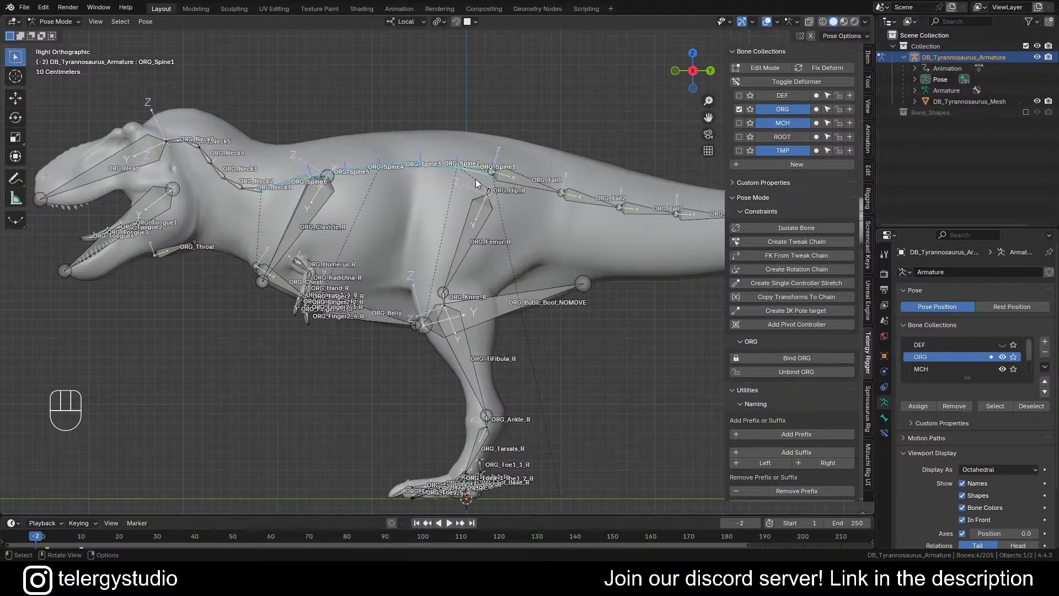
mouse_move(477, 184)
middle_down()
mouse_move(466, 190)
mouse_move(498, 194)
mouse_move(454, 202)
mouse_move(462, 184)
mouse_move(491, 185)
middle_up()
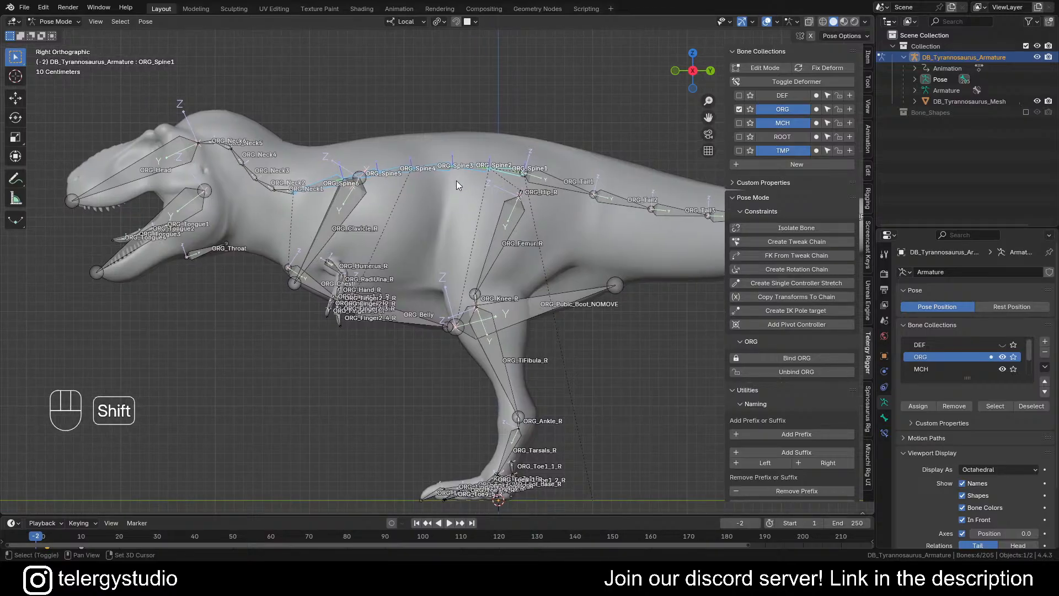
click(816, 151)
click(752, 150)
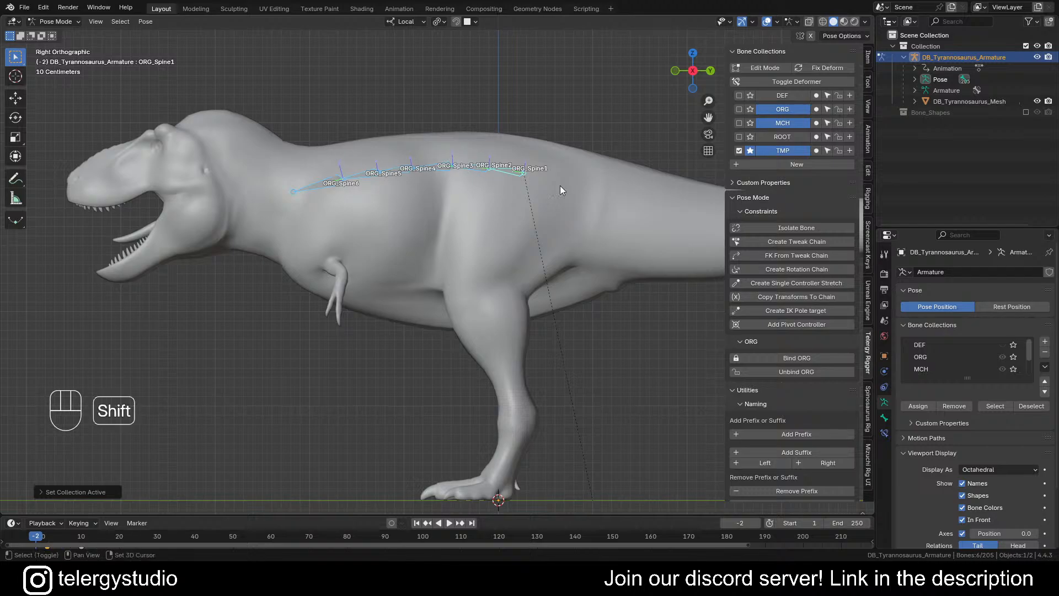
Step: Select only the ORG_Spine1 bone and switch the armature to Edit Mode
shift+middle_drag(564, 182, 542, 201)
click(499, 150)
shift+middle_drag(495, 150, 511, 145)
scroll(500, 189, up, 2)
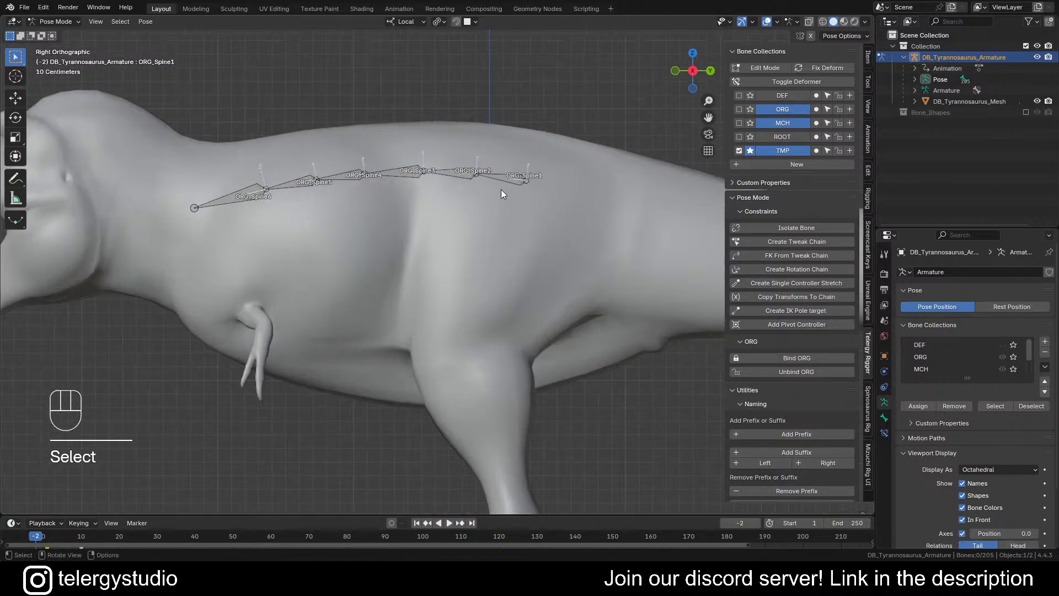
click(513, 177)
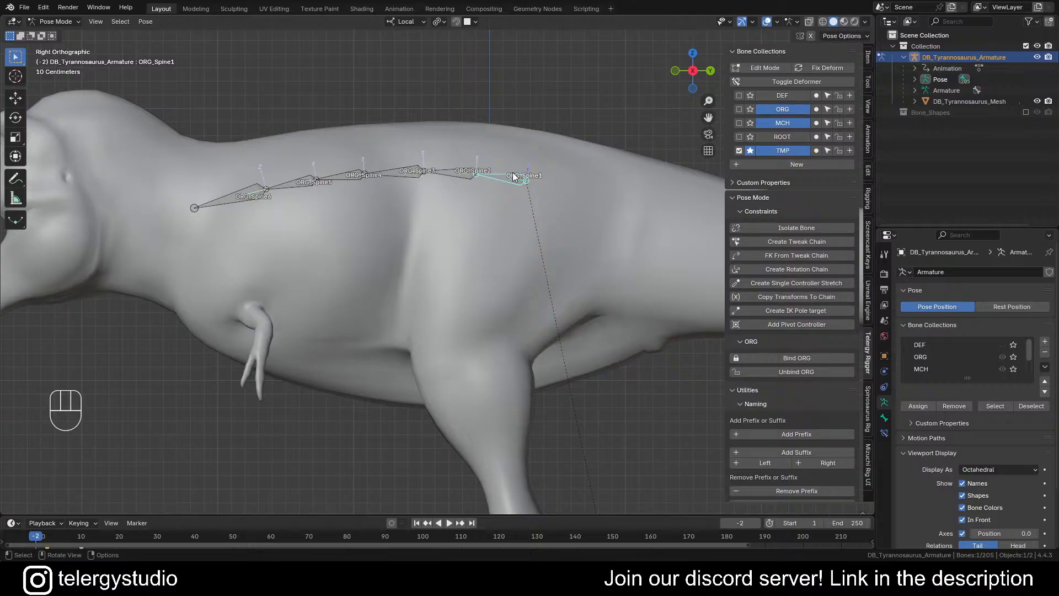
scroll(613, 223, down, 1)
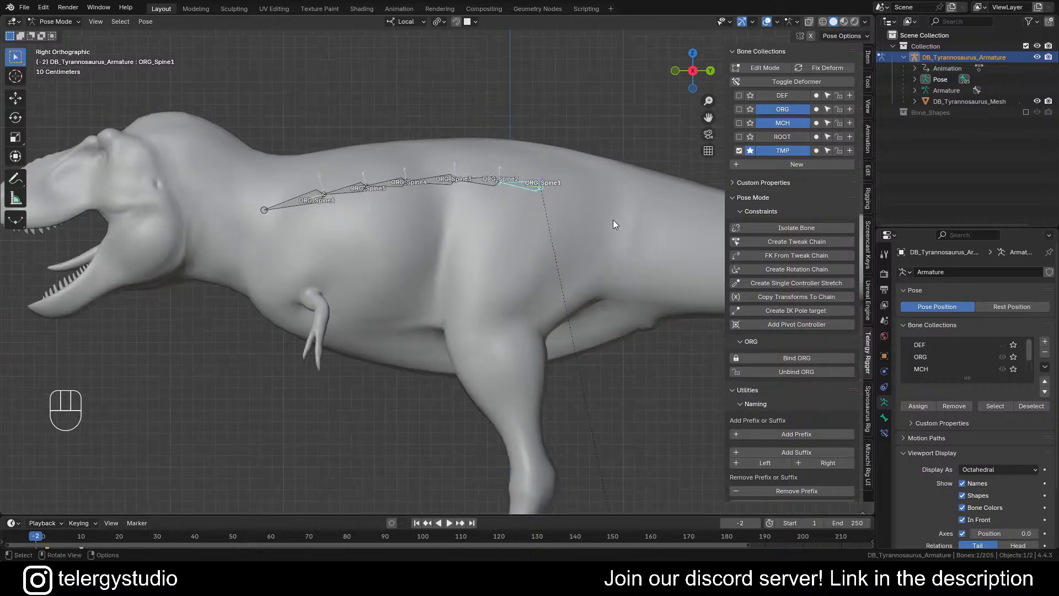
scroll(613, 220, down, 2)
shift+middle_drag(537, 237, 464, 206)
scroll(453, 164, up, 5)
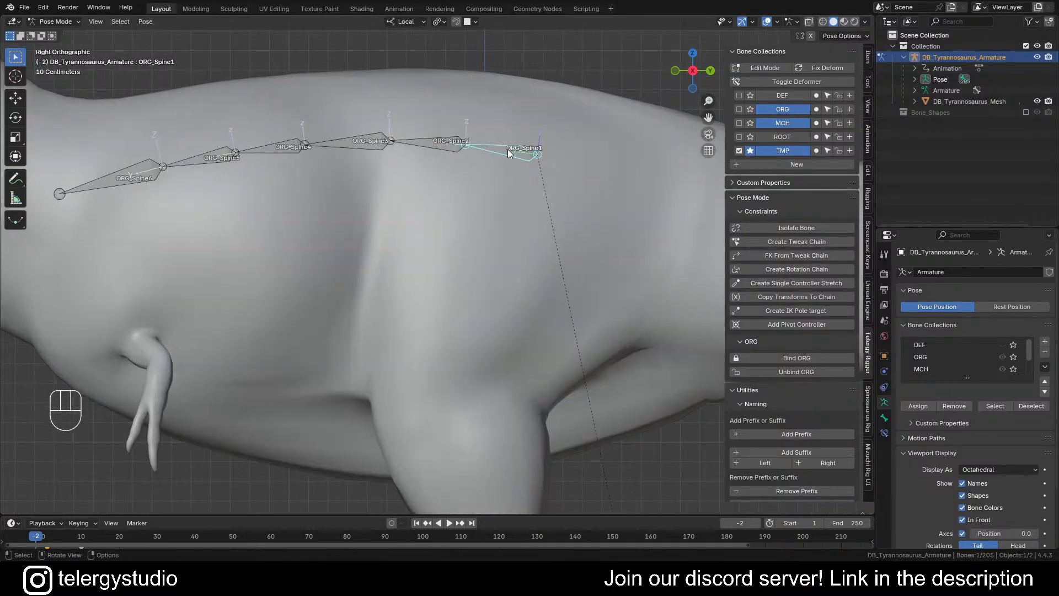
scroll(551, 153, down, 2)
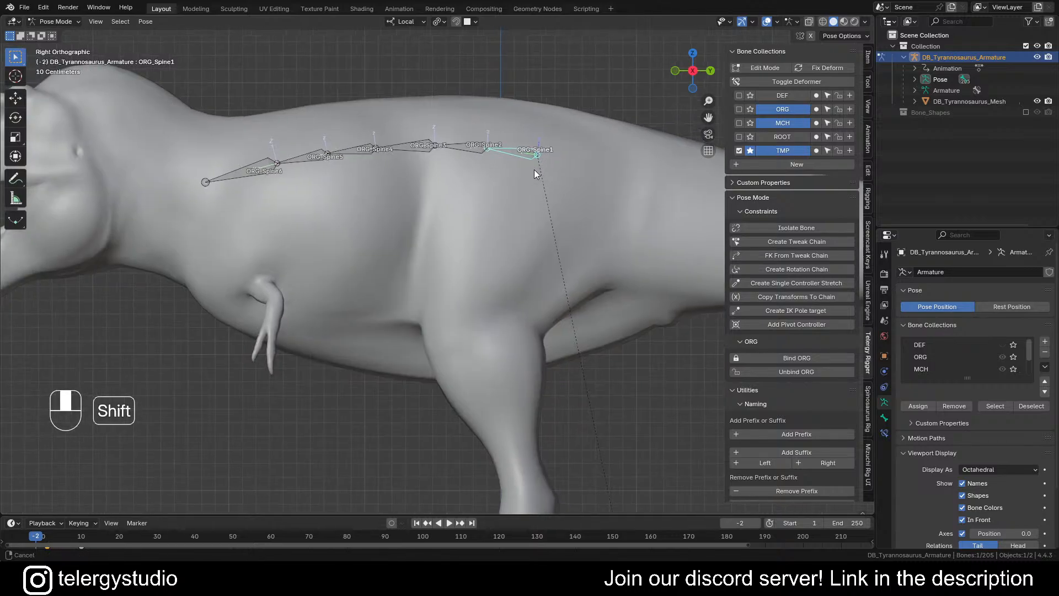
shift+middle_drag(534, 170, 484, 190)
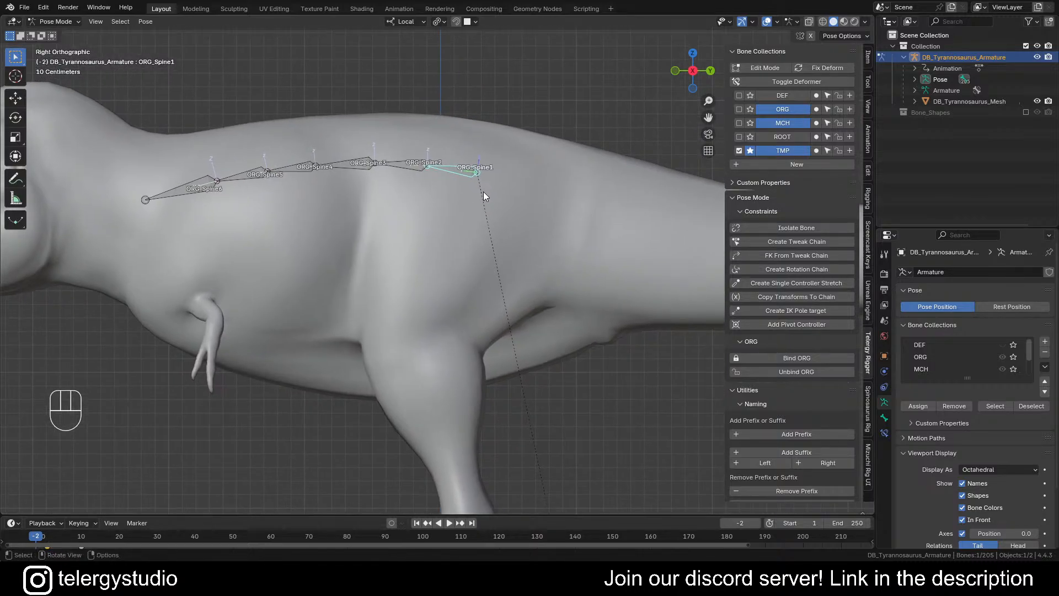
key(Tab)
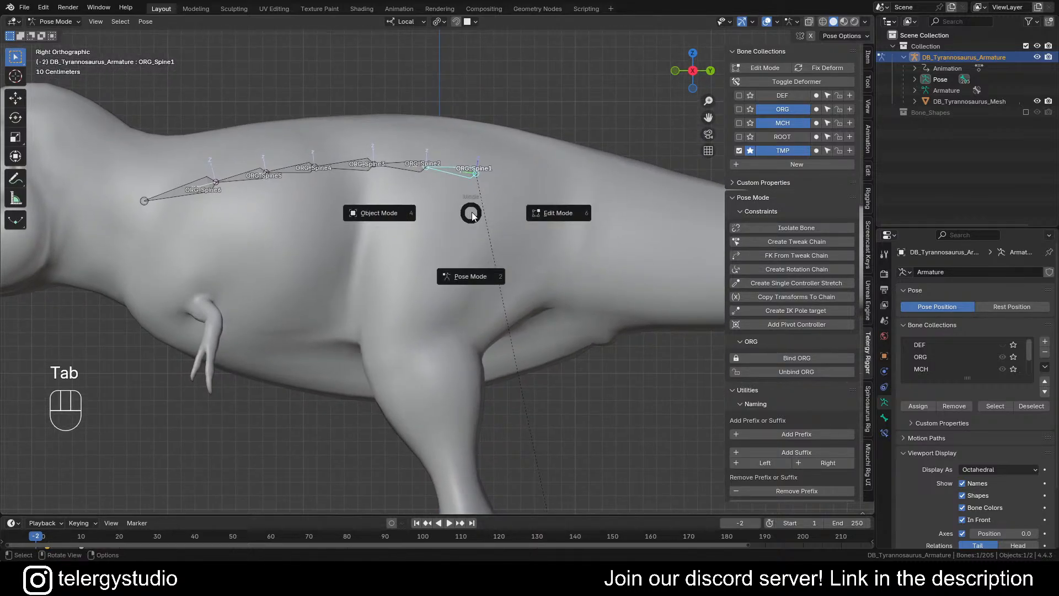
click(524, 203)
Step: Duplicate the ORG_Spine1 bone in place and switch the direction of the copy
scroll(529, 199, up, 3)
key(shift+d)
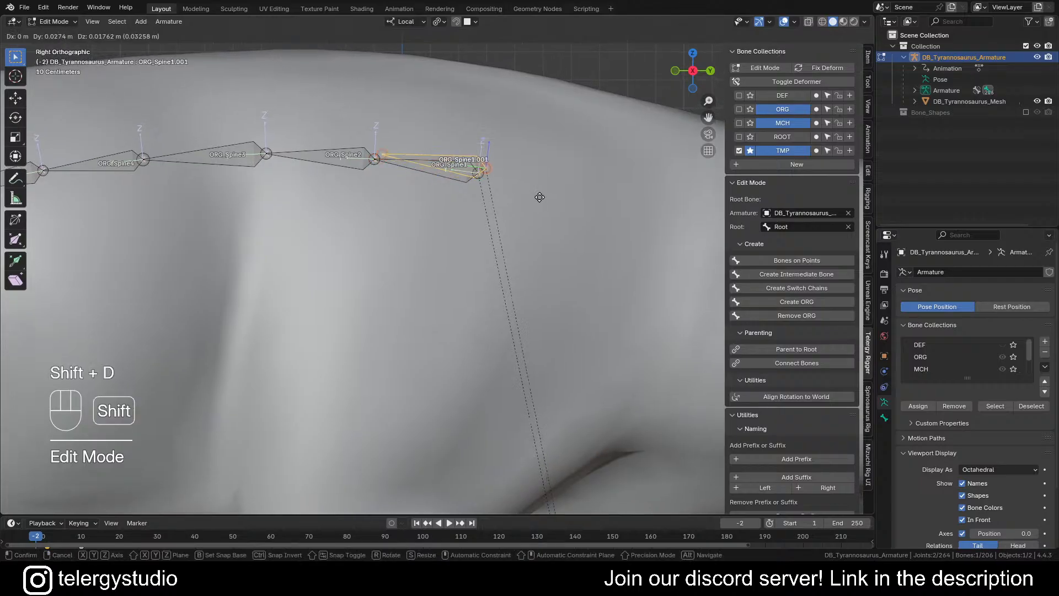
right_click(505, 235)
key(alt+f)
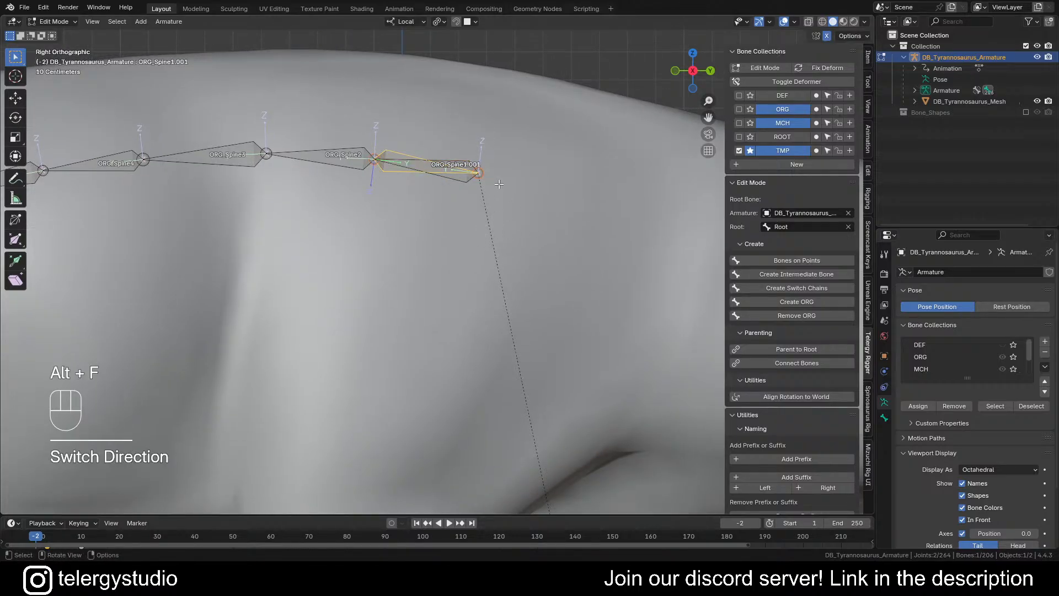
Step: Rename the flipped copy of the first spine bone as CTRL_Pelvis
scroll(498, 175, up, 2)
shift+middle_drag(325, 188, 415, 204)
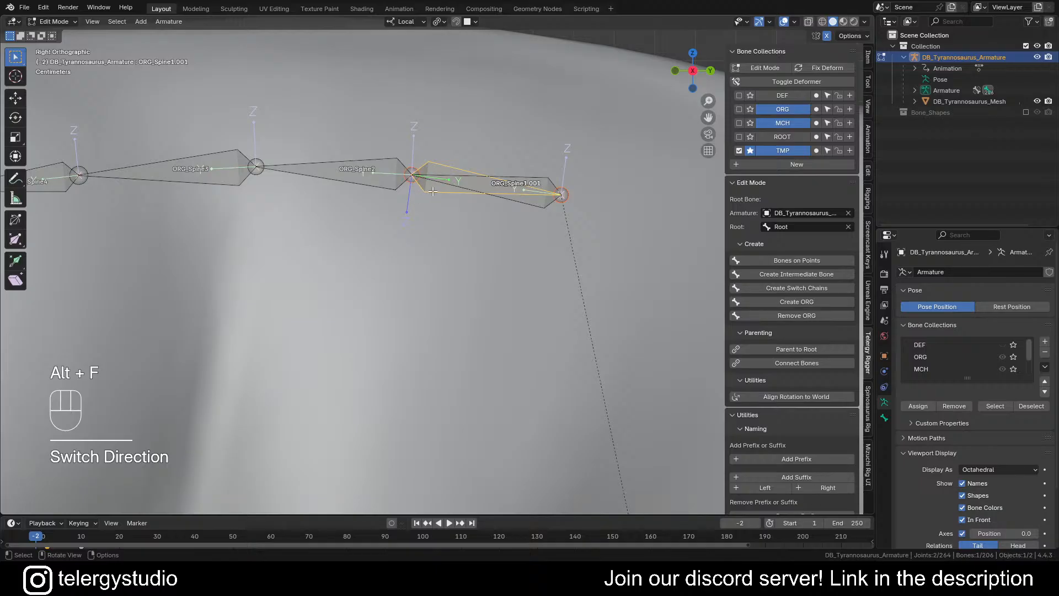
click(434, 194)
key(F2)
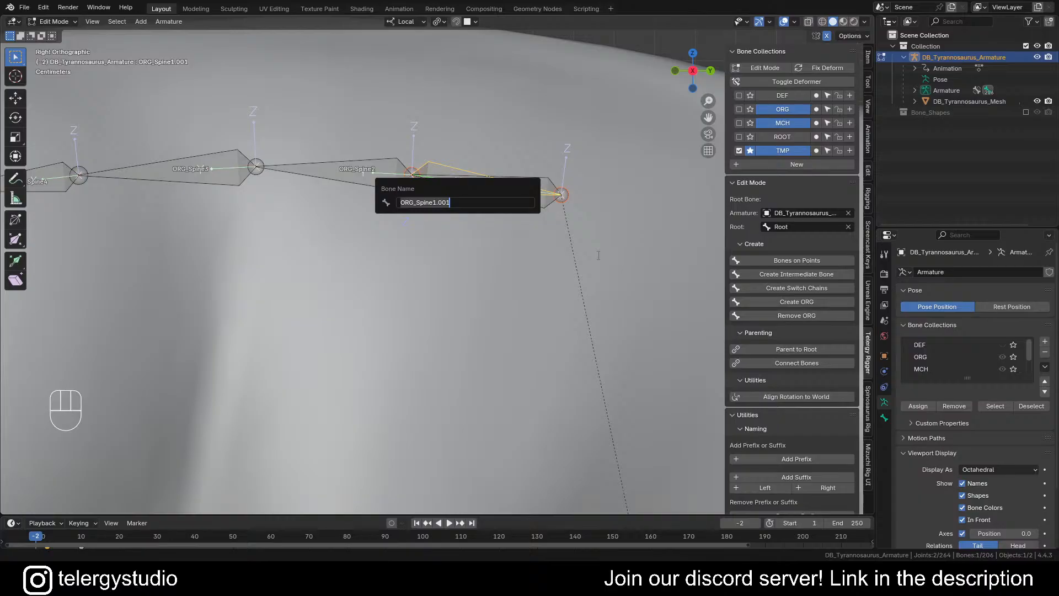
key(End)
key(BackSpace)
key(BackSpace)
key(BackSpace)
key(BackSpace)
key(BackSpace)
key(BackSpace)
key(BackSpace)
key(BackSpace)
key(BackSpace)
key(BackSpace)
text(O)
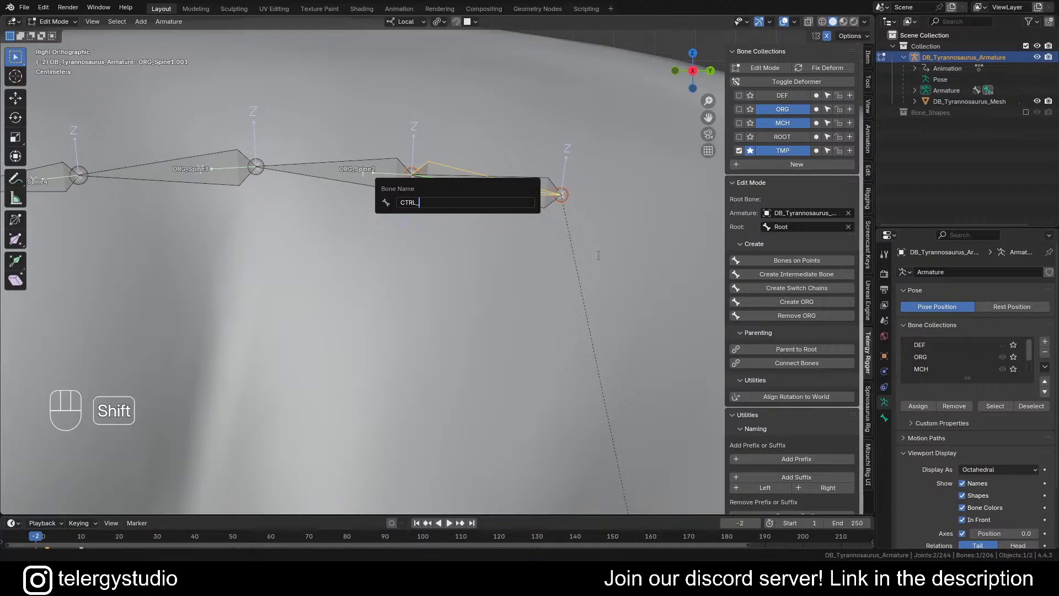
text(TRL_Pelvis)
key(Return)
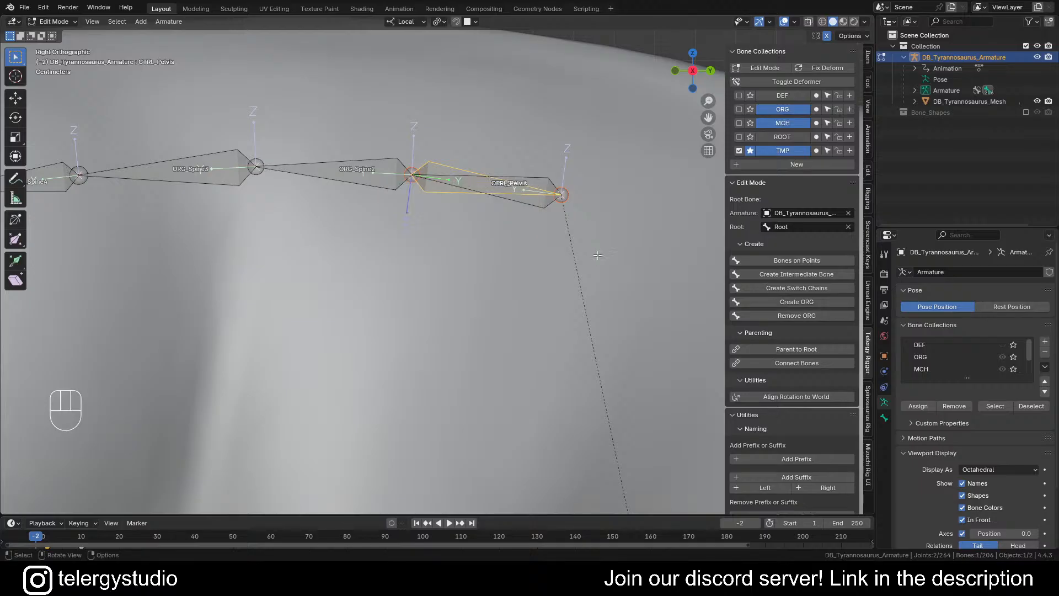
Step: Parent the ORG_Spine1 bone to CTRL_Pelvis, then leave only CTRL_Pelvis selected
scroll(472, 198, up, 3)
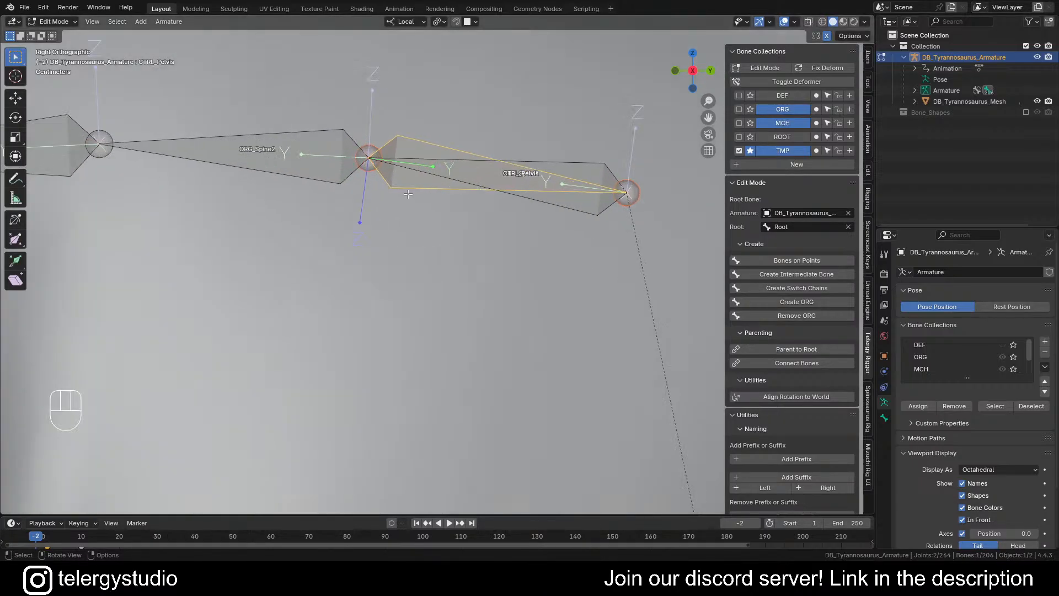
click(580, 205)
shift+click(402, 182)
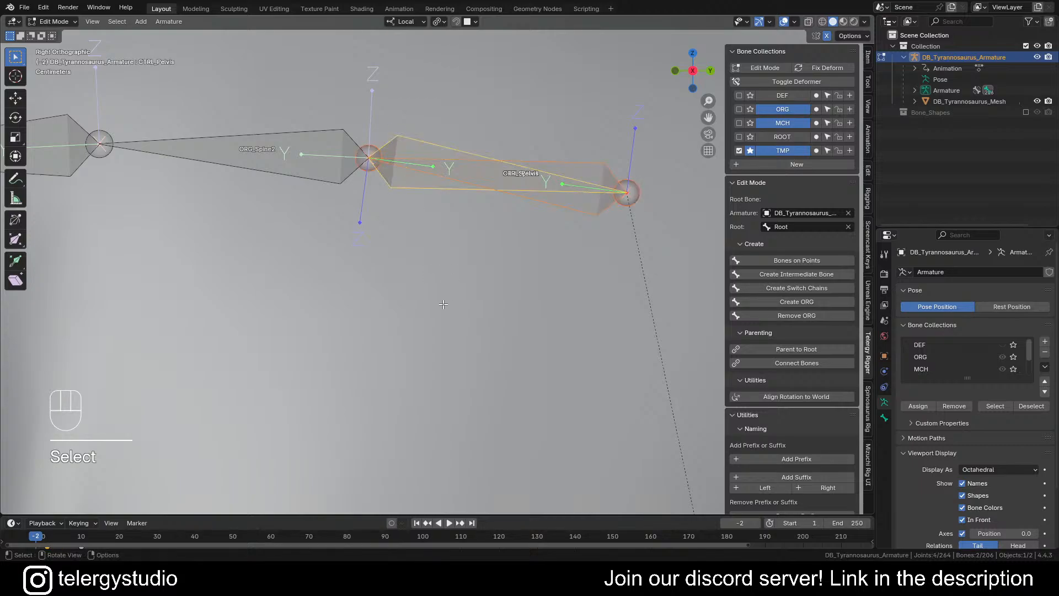
key(d)
click(453, 236)
click(454, 231)
scroll(463, 193, down, 2)
shift+middle_drag(441, 190, 461, 204)
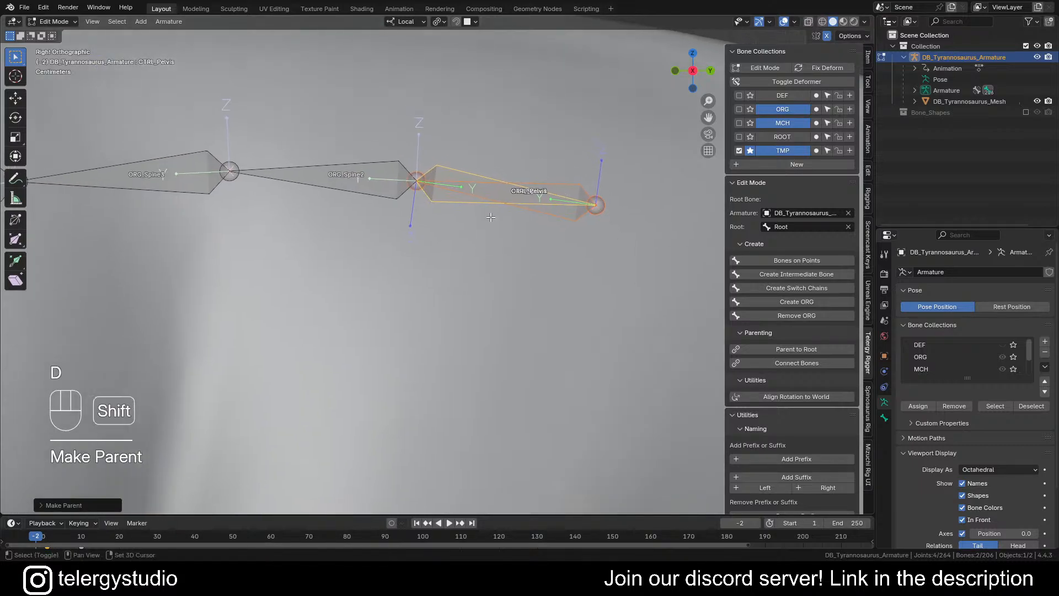
scroll(416, 184, up, 1)
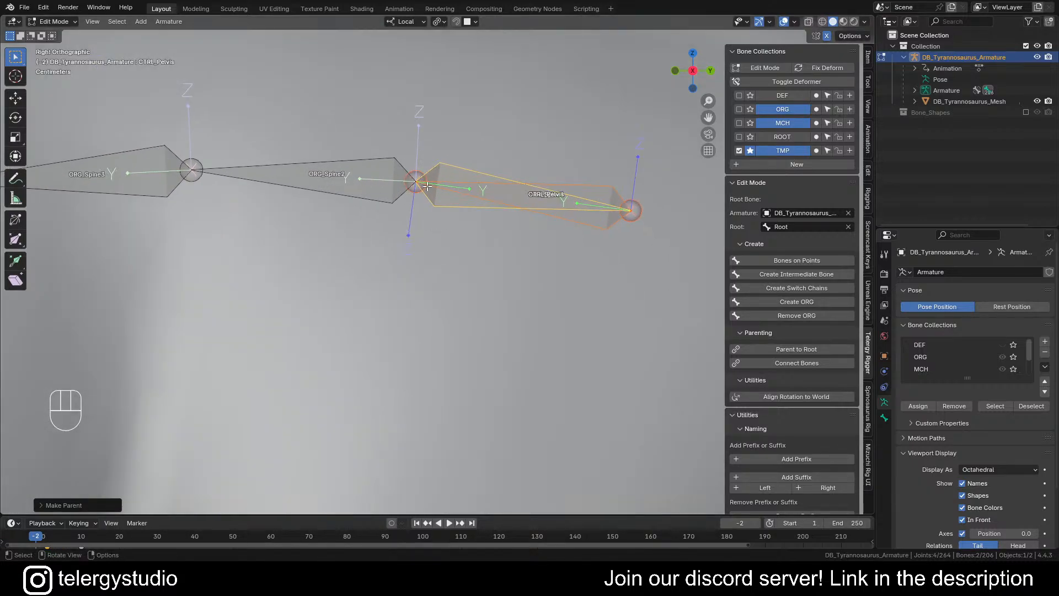
click(444, 205)
Step: Add a non-deform bone to the armature at the 3D cursor between the feet
scroll(446, 206, down, 3)
shift+middle_drag(447, 206, 590, 84)
scroll(433, 179, down, 3)
scroll(482, 163, down, 4)
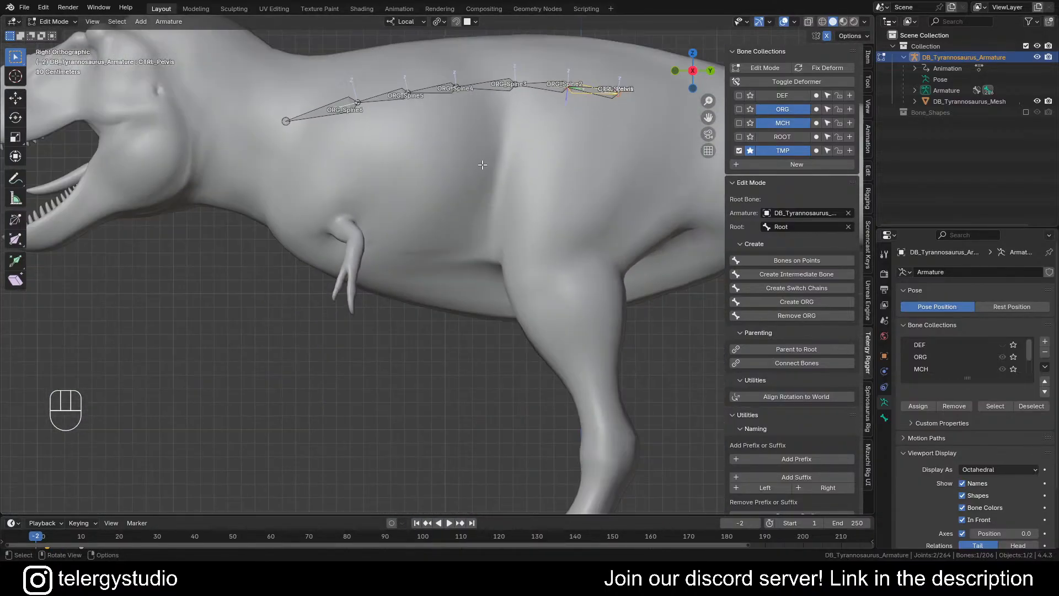
shift+middle_drag(526, 166, 441, 201)
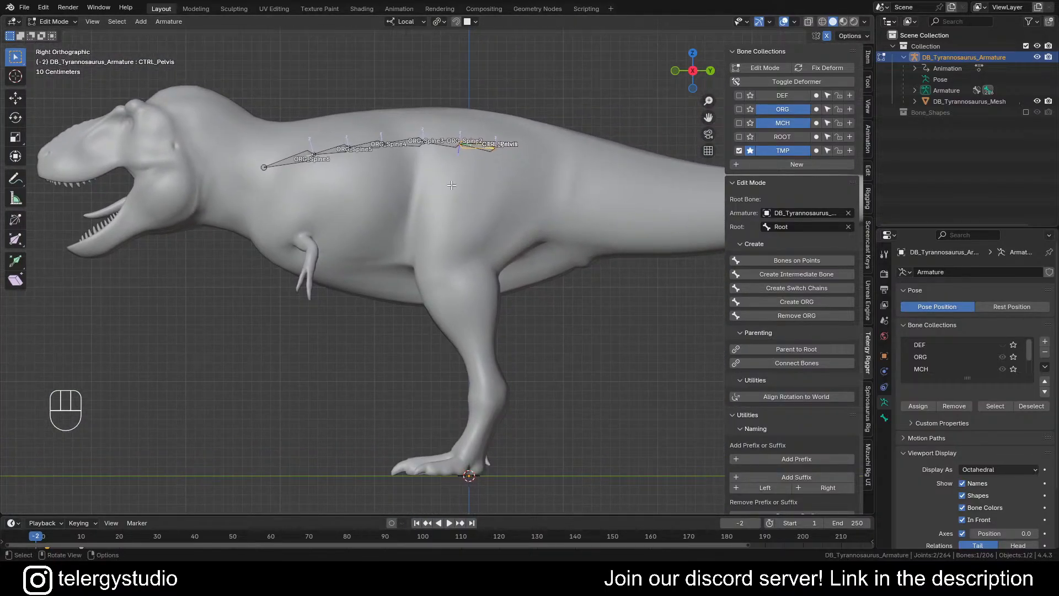
scroll(451, 185, down, 3)
key(shift+a)
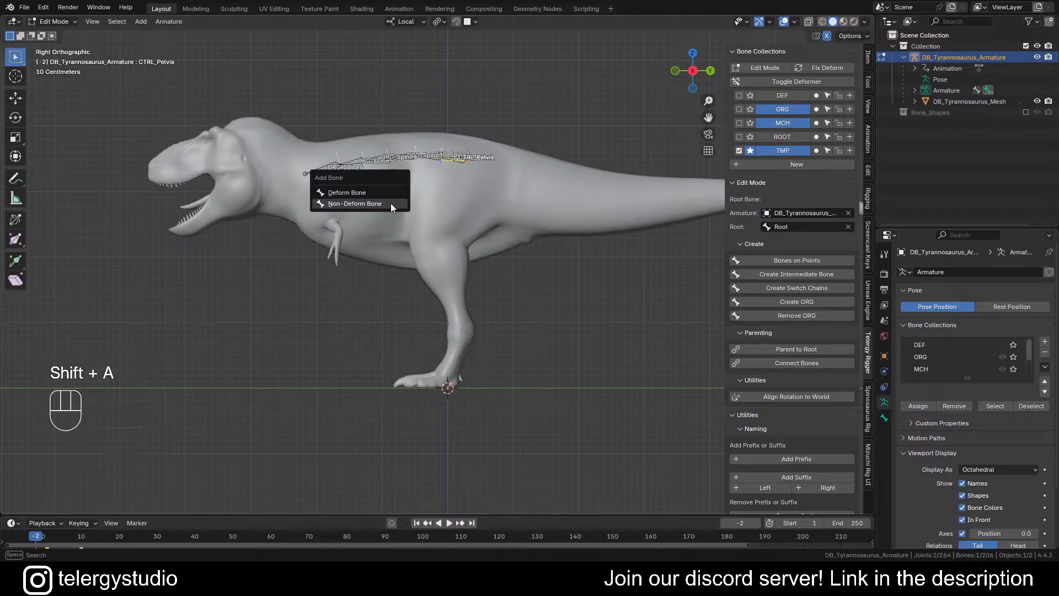
click(370, 203)
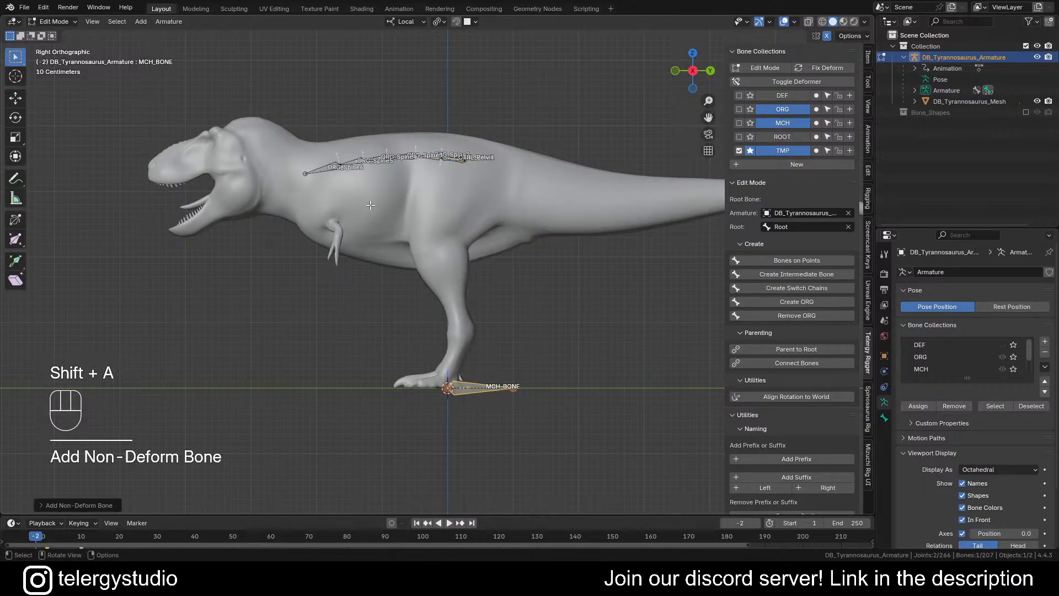
Step: Move the new MCH_BONE up into the torso below the rear spine bones and scale it up slightly
shift+middle_drag(436, 309, 461, 312)
scroll(452, 322, up, 2)
scroll(440, 282, down, 2)
key(g)
click(388, 189)
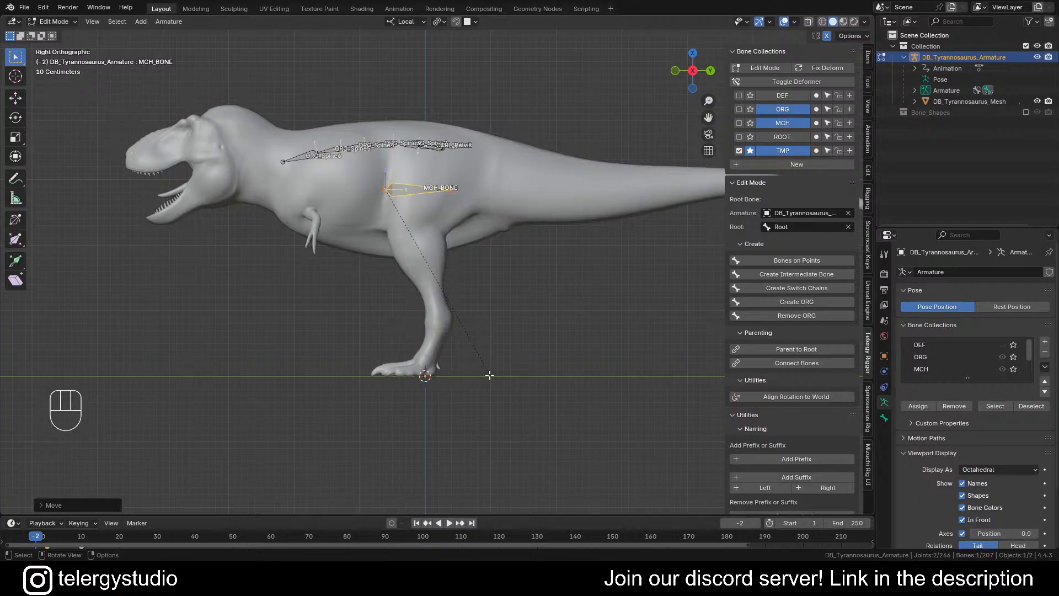
scroll(417, 165, up, 1)
shift+middle_drag(423, 157, 445, 213)
key(s)
click(543, 265)
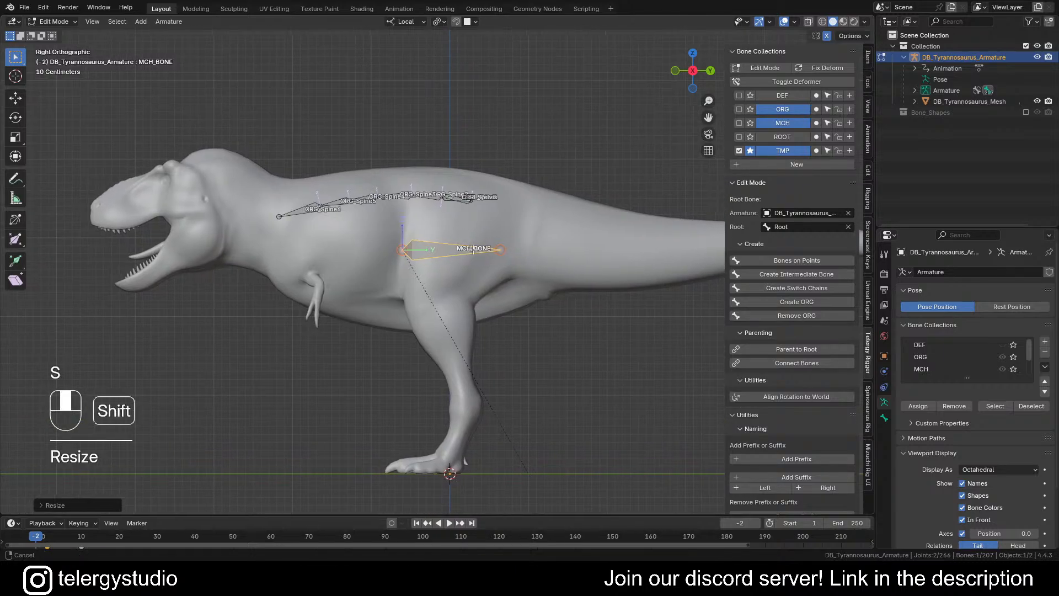
Step: Rename the MCH_BONE bone in the torso as CTRL_Torso
scroll(458, 257, up, 3)
scroll(456, 256, down, 1)
shift+middle_drag(456, 257, 412, 248)
key(F2)
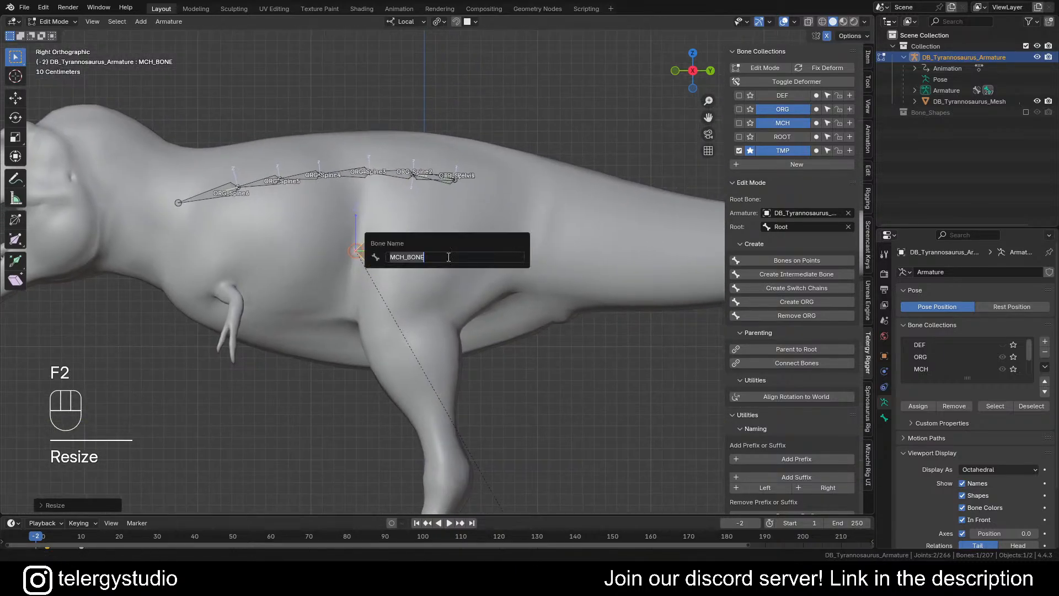
click(450, 257)
double_click(391, 257)
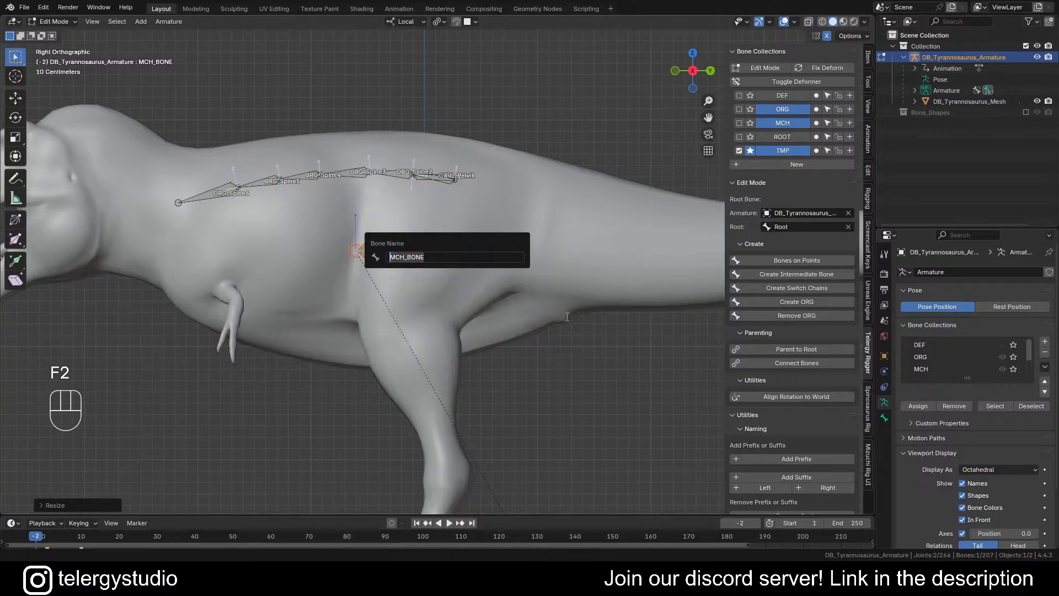
text(CTRL)
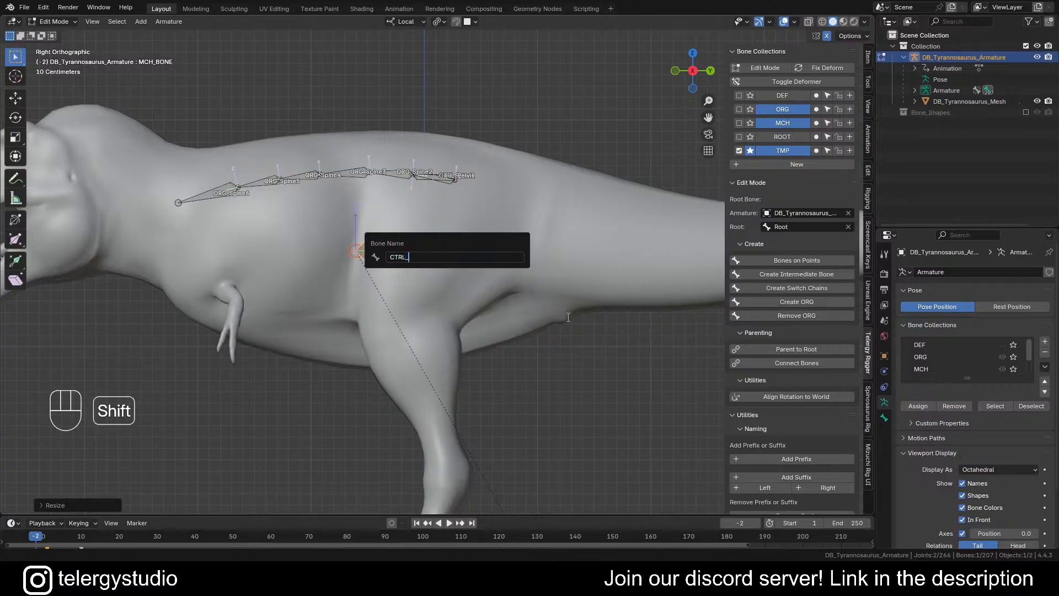
text(_Torso)
key(Return)
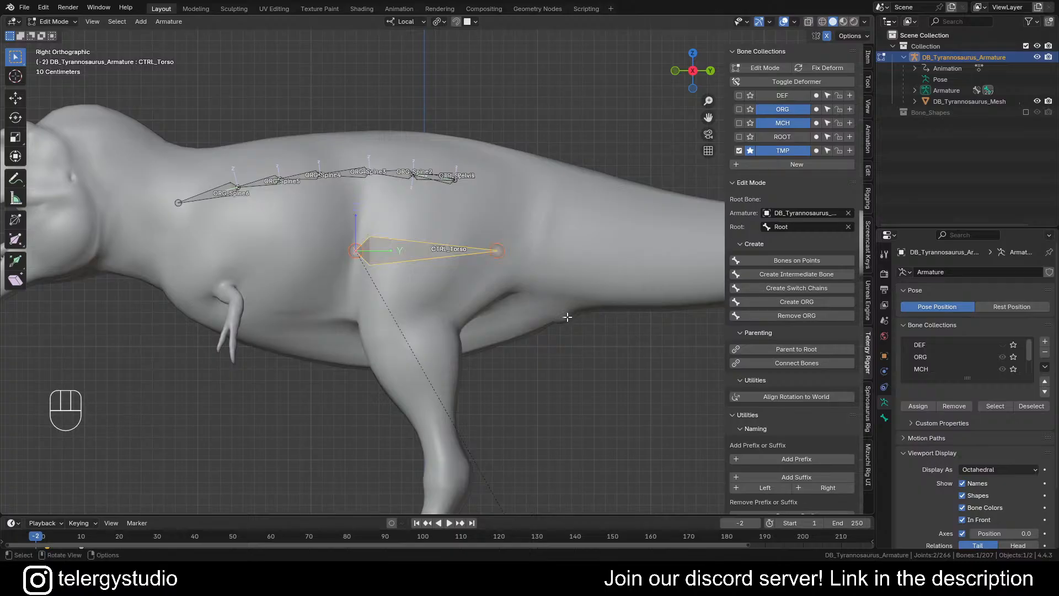
Step: Parent the ORG_Spine2 bone to CTRL_Torso with the Keep Offset option
scroll(400, 253, up, 2)
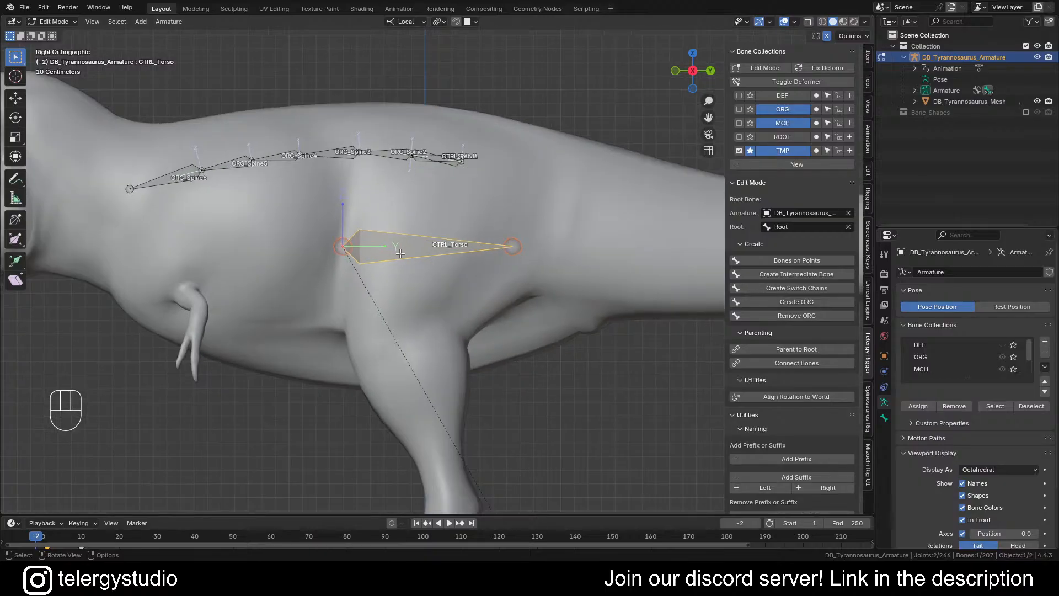
scroll(421, 255, down, 1)
shift+middle_drag(420, 255, 365, 262)
mouse_move(366, 262)
middle_down()
mouse_move(406, 267)
mouse_move(366, 263)
middle_up()
shift+middle_drag(401, 225, 449, 223)
scroll(449, 192, up, 6)
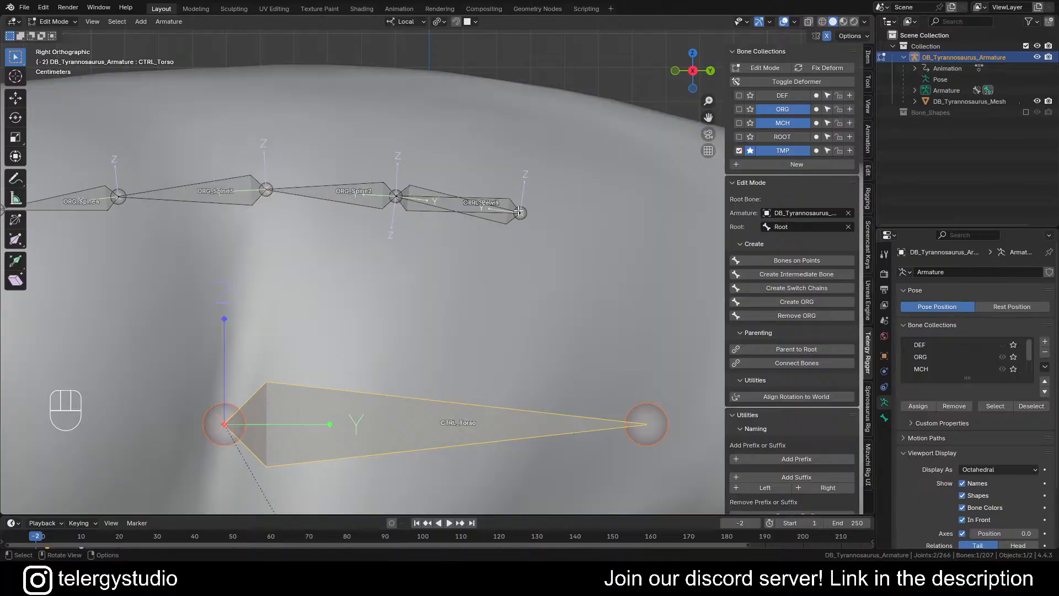
scroll(497, 211, up, 2)
scroll(345, 214, down, 1)
shift+middle_drag(345, 214, 414, 140)
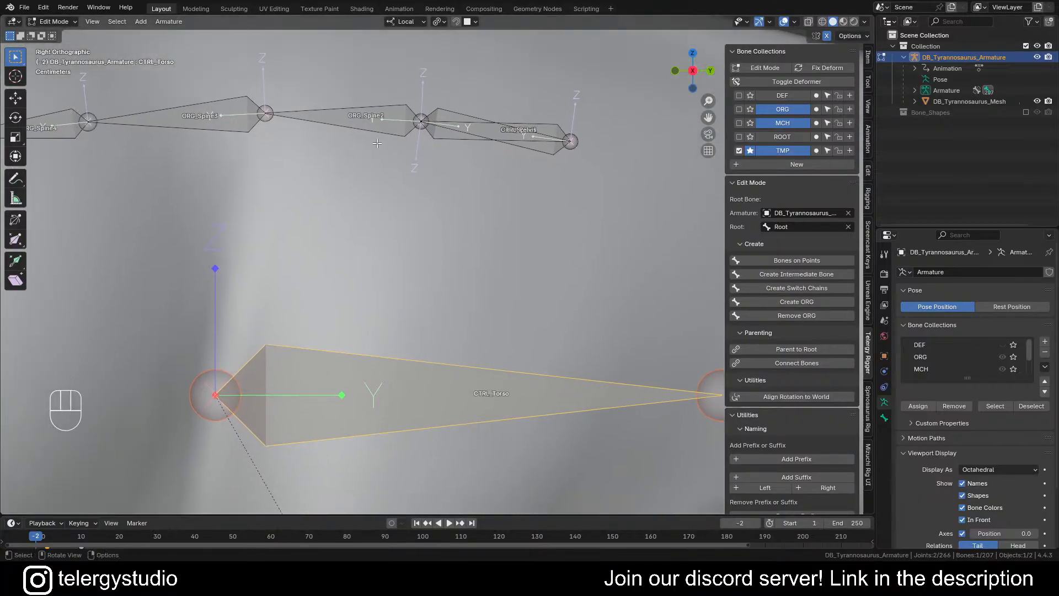
click(360, 110)
shift+click(346, 364)
key(ctrl+p)
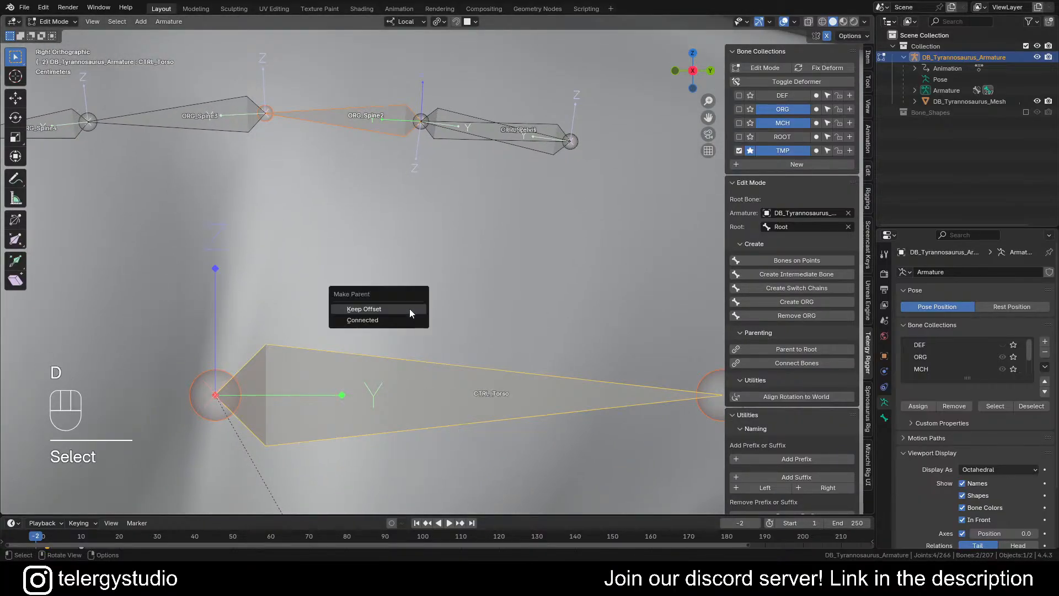
click(412, 309)
Step: Parent the CTRL_Pelvis bone to CTRL_Torso with the Keep Offset option
click(447, 141)
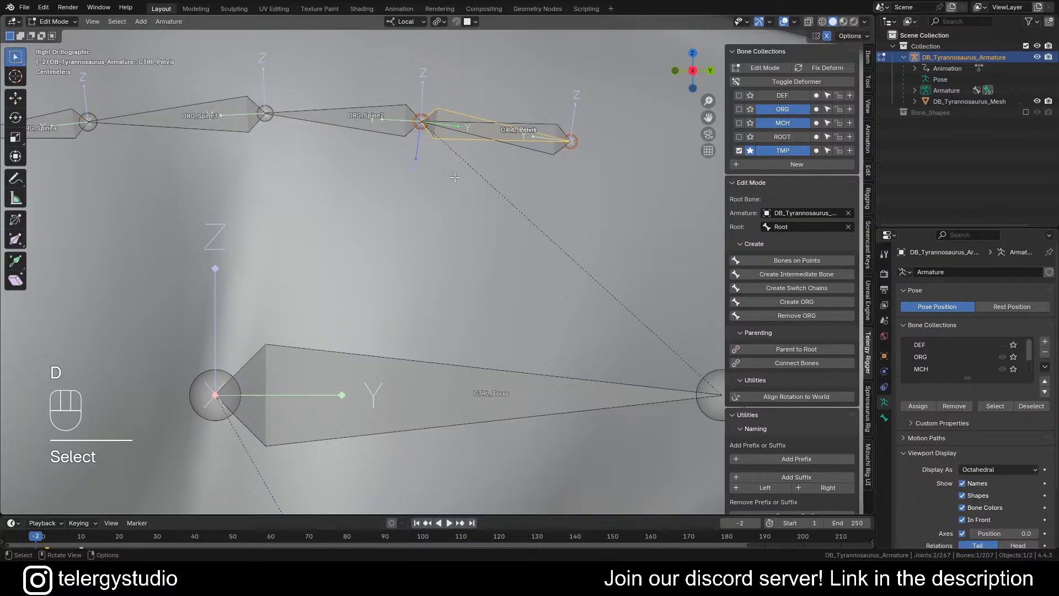
shift+click(426, 363)
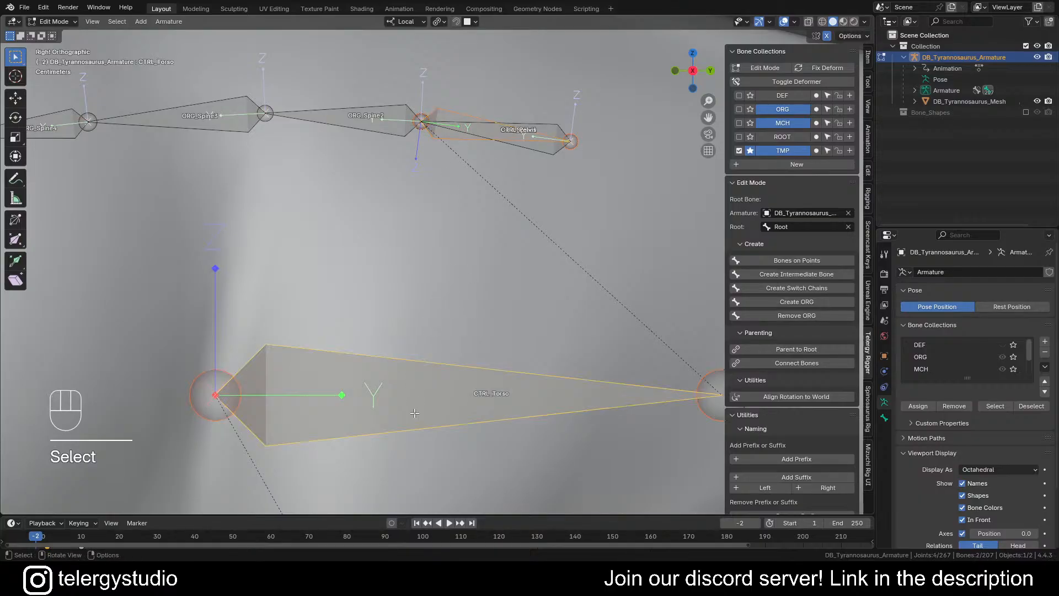
key(ctrl+p)
click(429, 345)
scroll(432, 276, down, 6)
shift+middle_drag(431, 277, 402, 262)
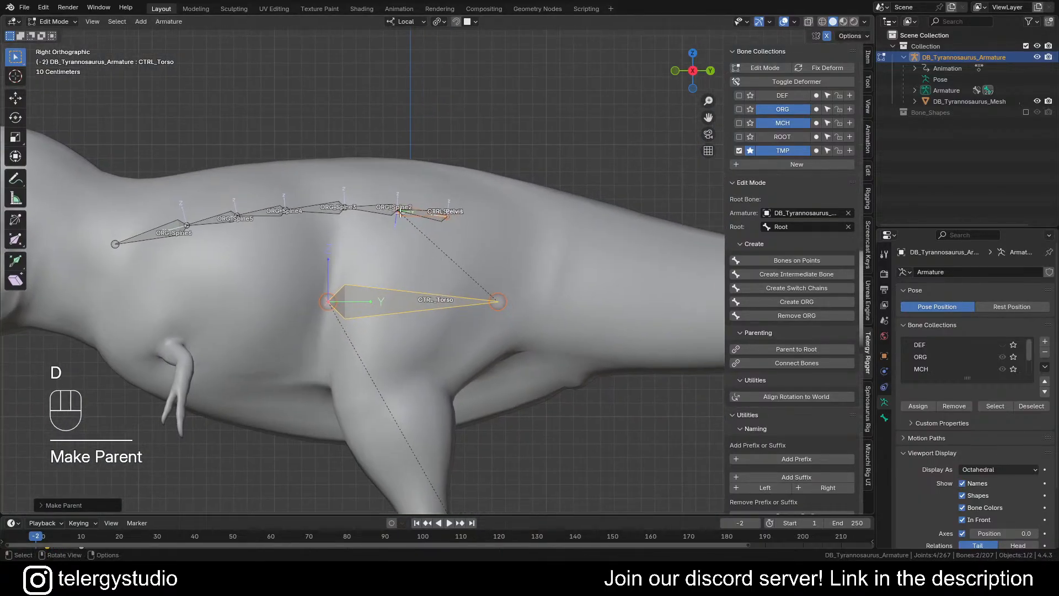
Step: Switch the armature to Pose Mode and try moving the CTRL_Torso bone to test the parenting
scroll(414, 200, up, 5)
scroll(375, 215, down, 3)
shift+middle_drag(380, 355, 380, 320)
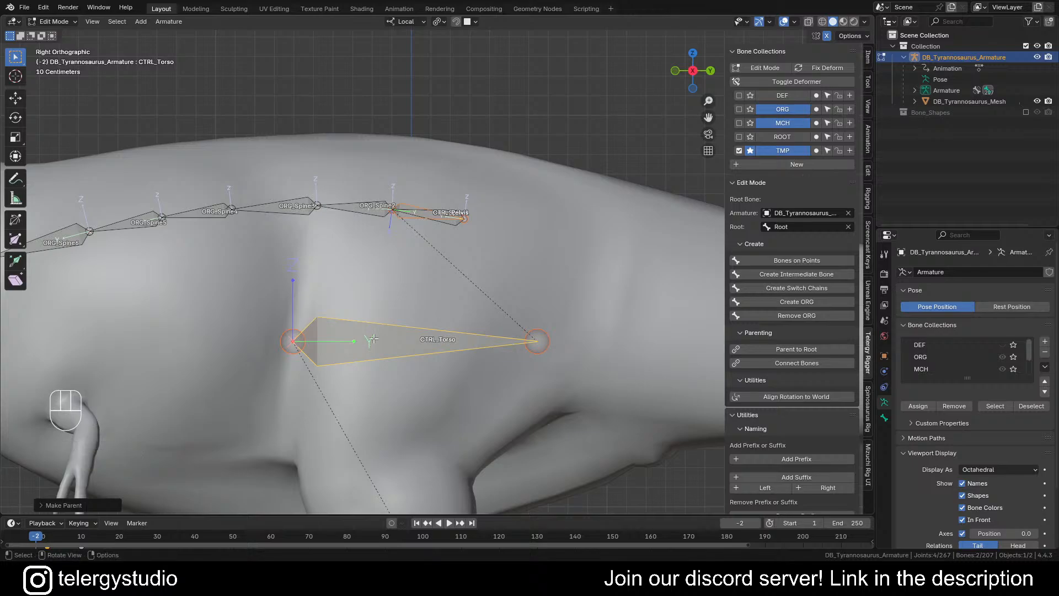
scroll(379, 322, down, 4)
key(Tab)
click(375, 320)
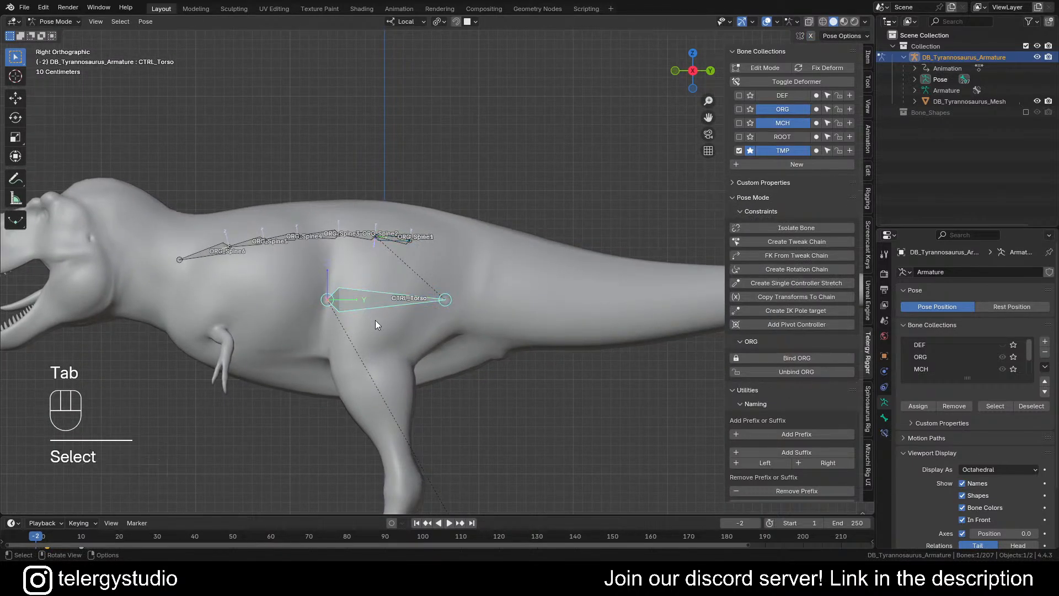
key(g)
click(425, 342)
Step: Try rotating the CTRL_Pelvis bone, both in the view plane and as a trackball rotation, cancelling each attempt
scroll(405, 252, up, 2)
scroll(378, 257, up, 4)
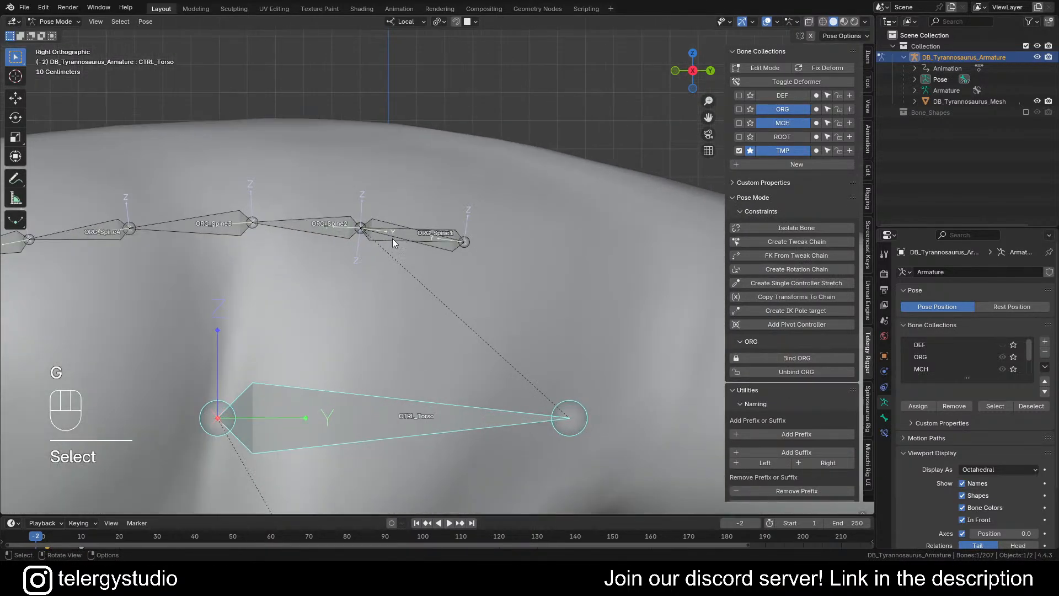
click(376, 238)
scroll(377, 241, down, 5)
shift+middle_drag(389, 262, 352, 243)
key(r)
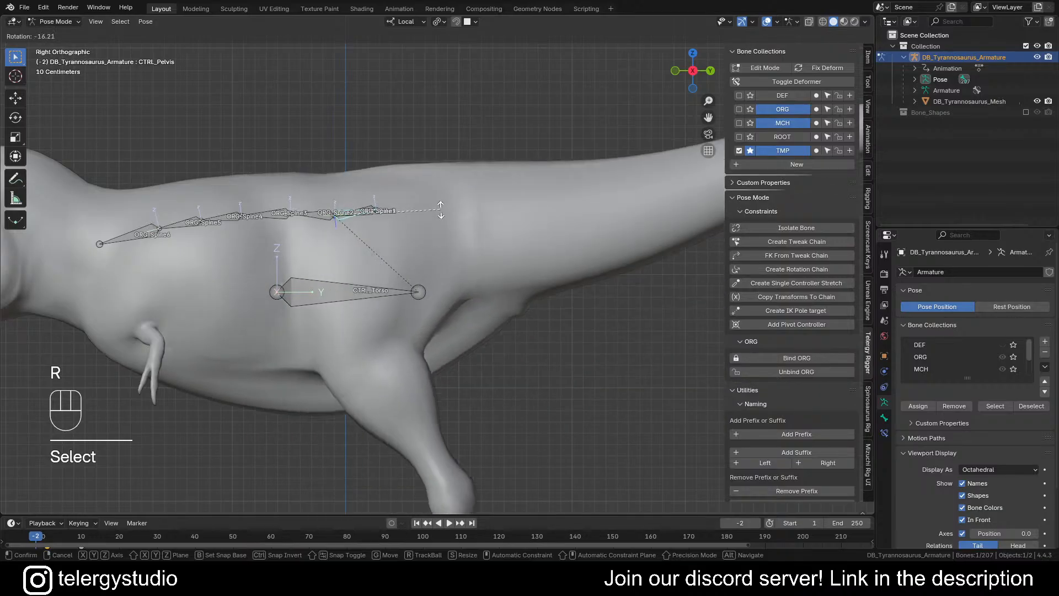
right_click(431, 208)
scroll(431, 209, down, 3)
shift+middle_drag(437, 256, 404, 263)
key(r)
key(r)
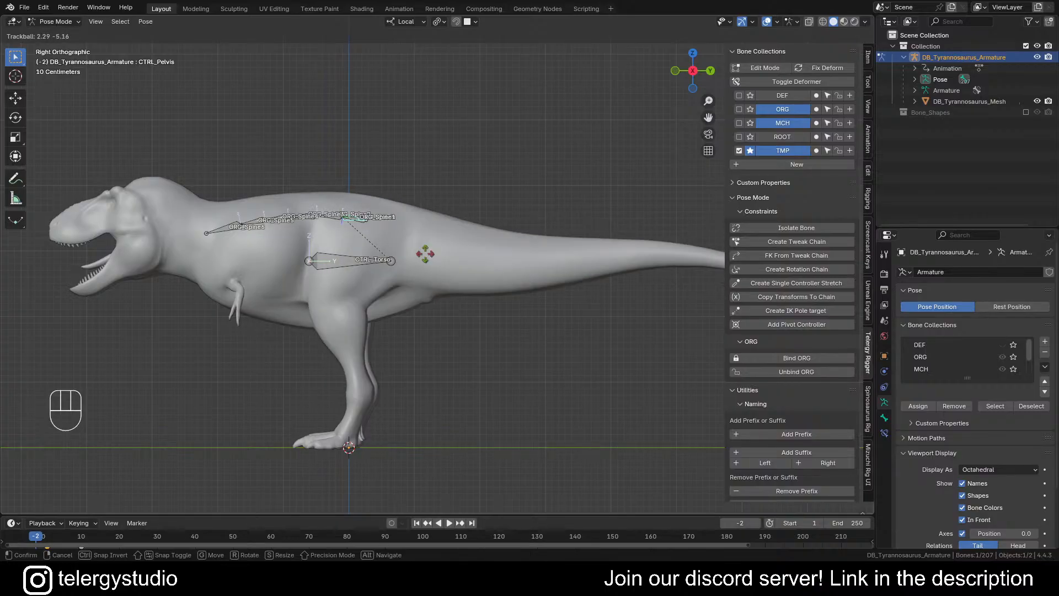
right_click(465, 259)
Step: Test-rotate the ORG_Spine2 bone, then clear its pose rotation
scroll(397, 184, up, 4)
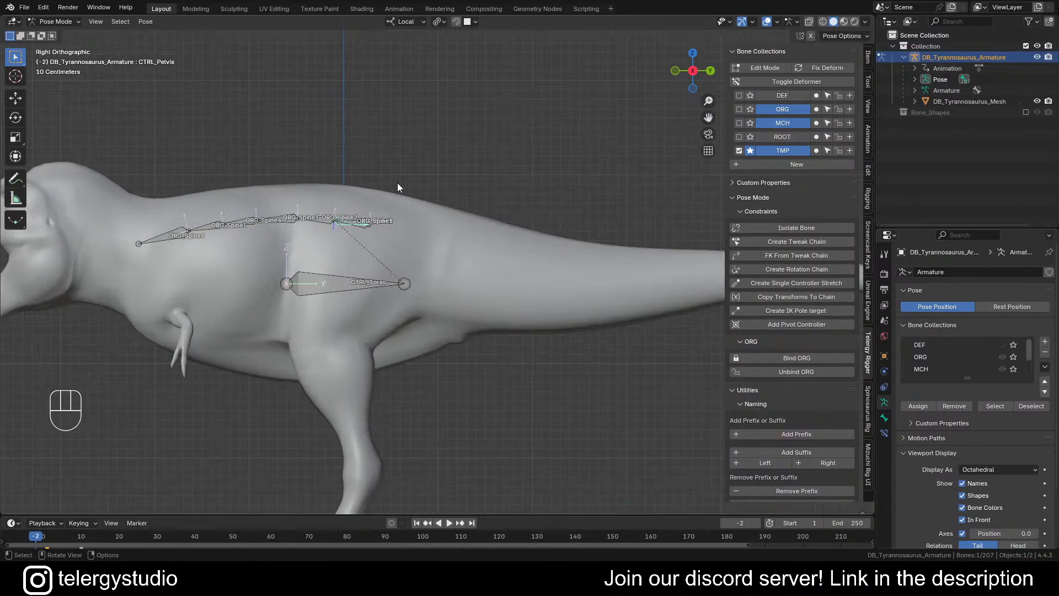
shift+middle_drag(388, 222, 449, 218)
scroll(449, 217, up, 1)
middle_drag(449, 218, 431, 220)
click(342, 243)
alt+middle_drag(342, 242, 359, 246)
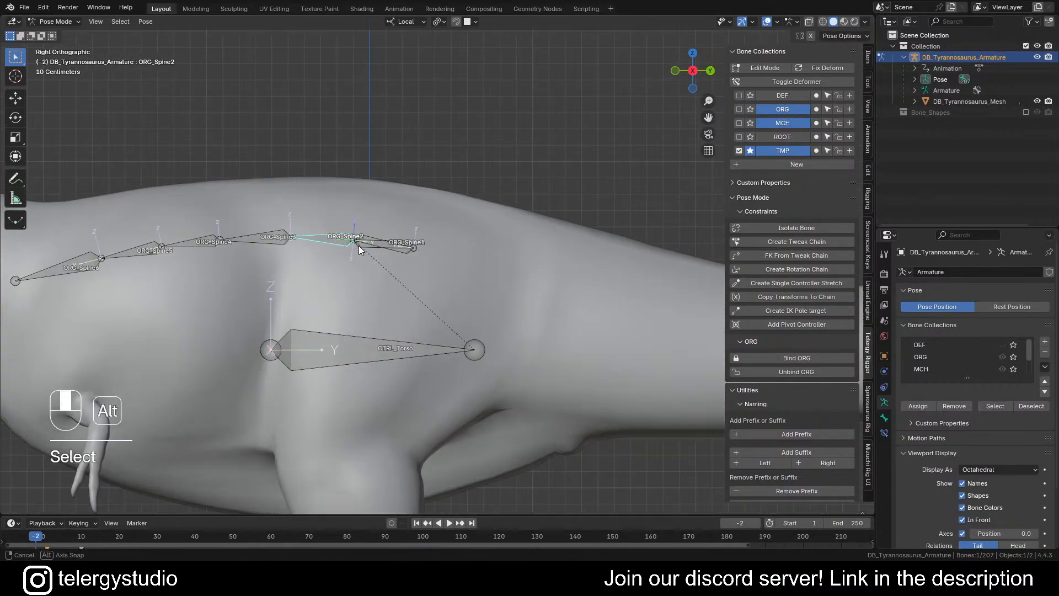
key(r)
click(327, 270)
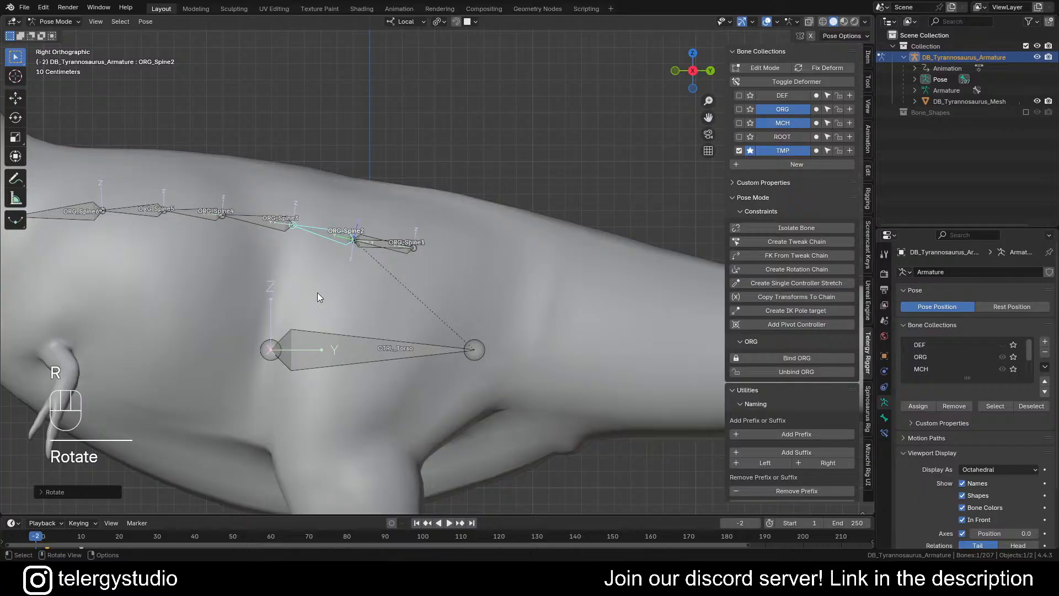
key(r)
key(r)
right_click(337, 289)
key(alt+r)
scroll(353, 273, down, 3)
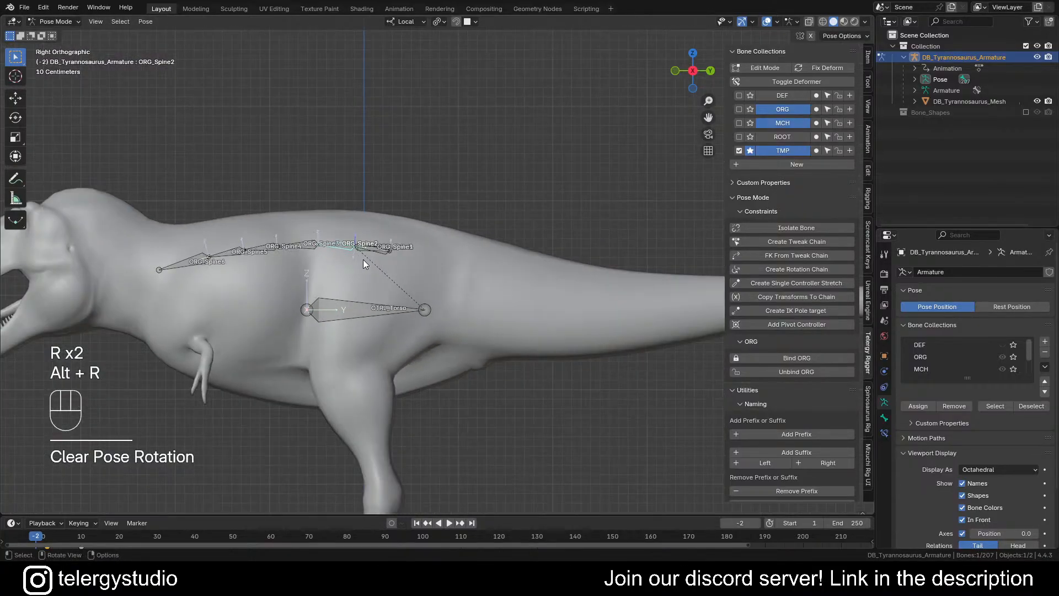
Step: Move the ORG_Spine1 bone out of the isolated TMP collection into the ORG bone collection and deselect everything
shift+middle_drag(363, 259, 445, 270)
scroll(441, 259, up, 8)
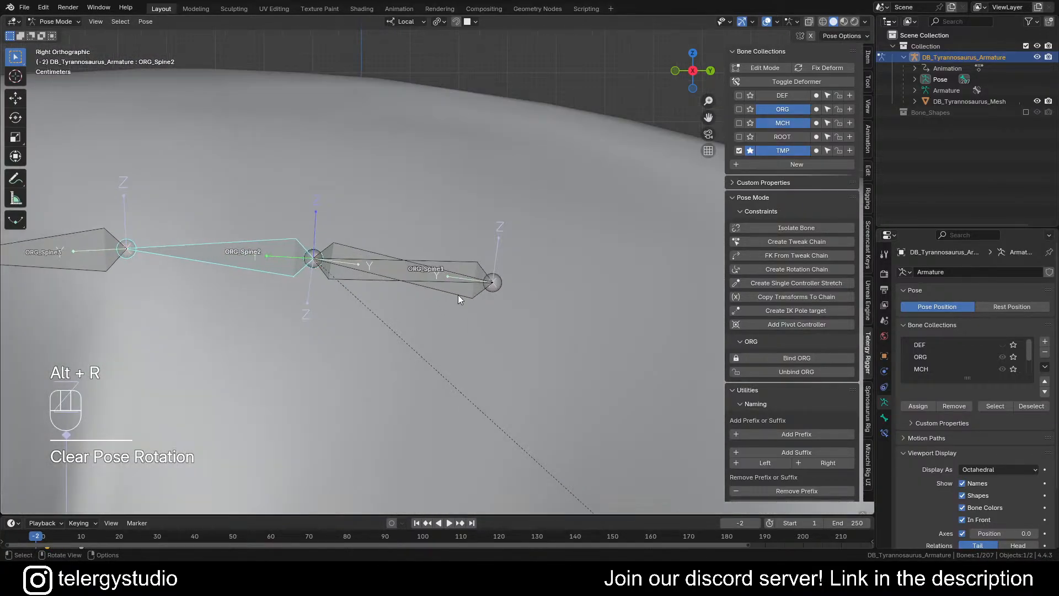
click(457, 296)
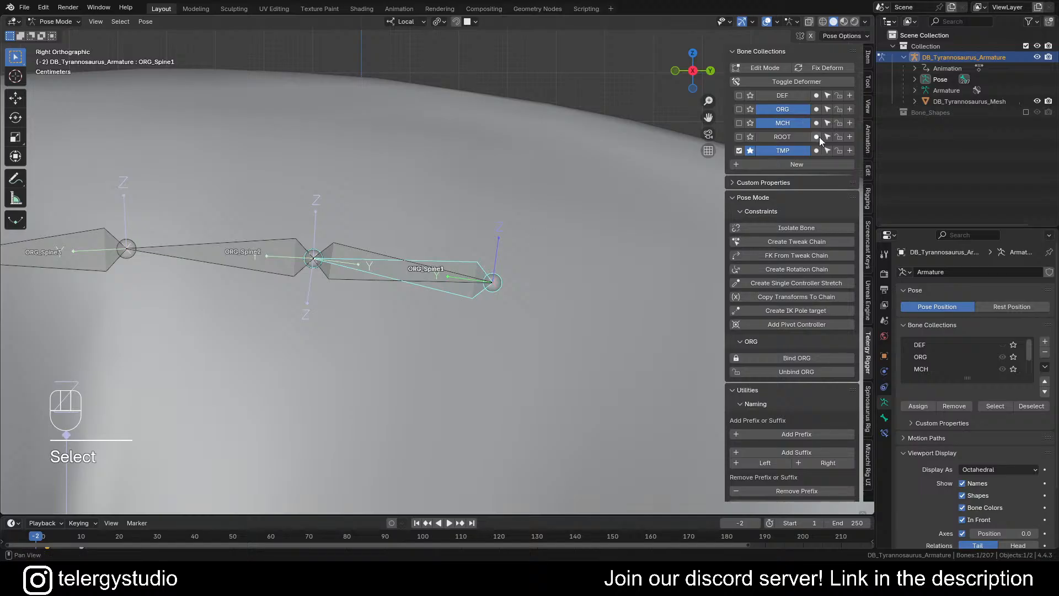
click(825, 110)
click(534, 171)
Step: Recalculate the roll of the CTRL_Pelvis bone in Edit Mode so its Z axis points upward, then deselect all
scroll(533, 171, down, 6)
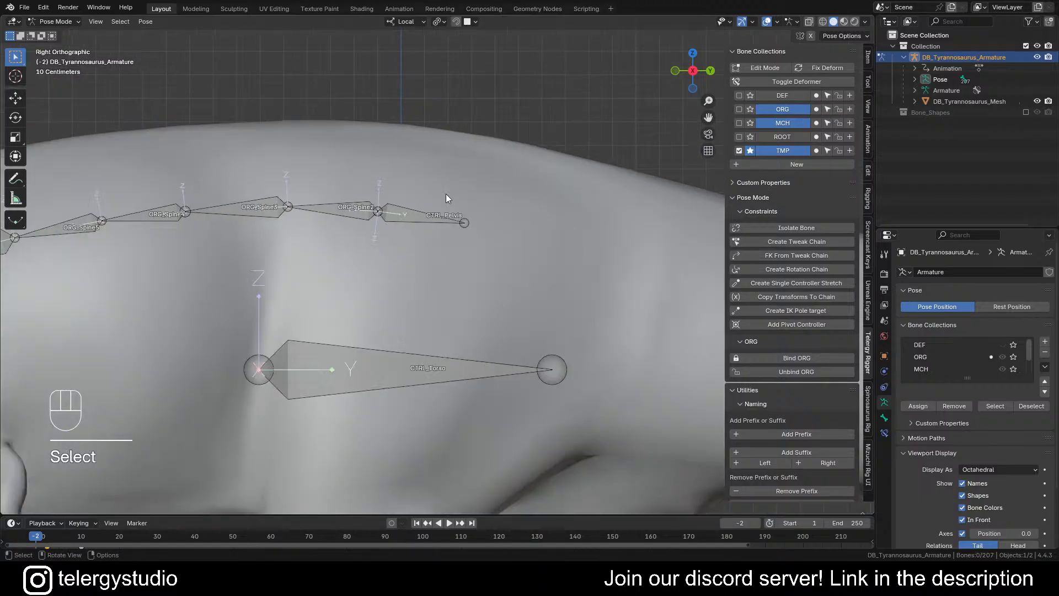
shift+middle_drag(446, 193, 550, 210)
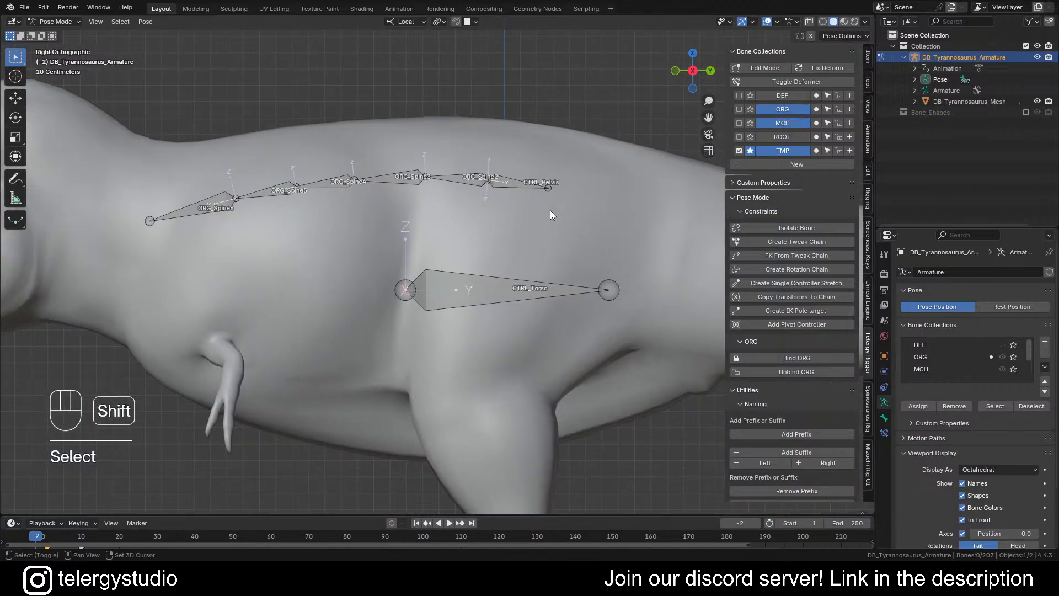
click(508, 186)
key(Tab)
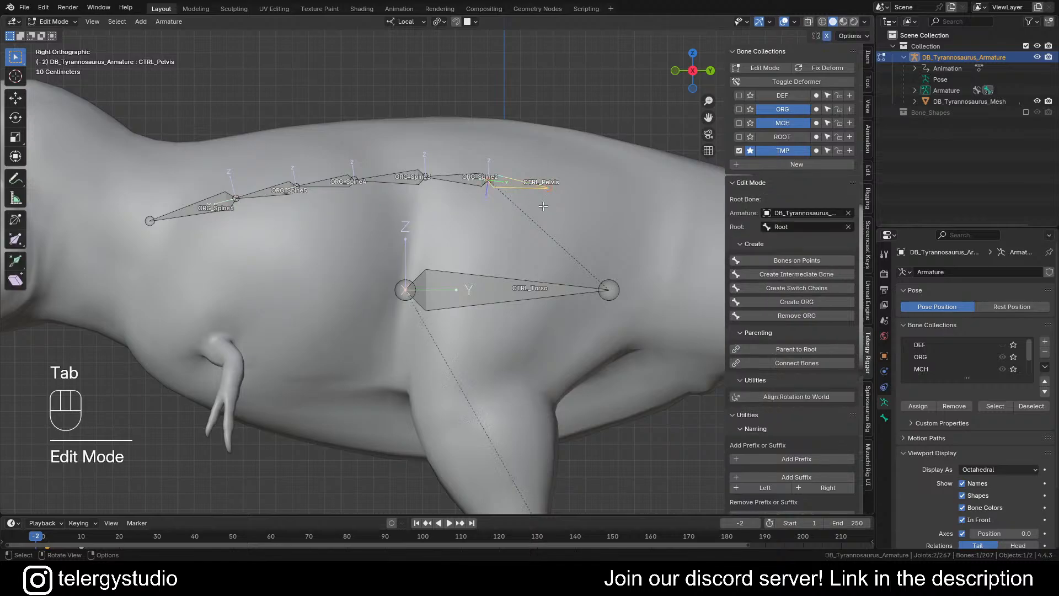
key(shift+n)
click(320, 229)
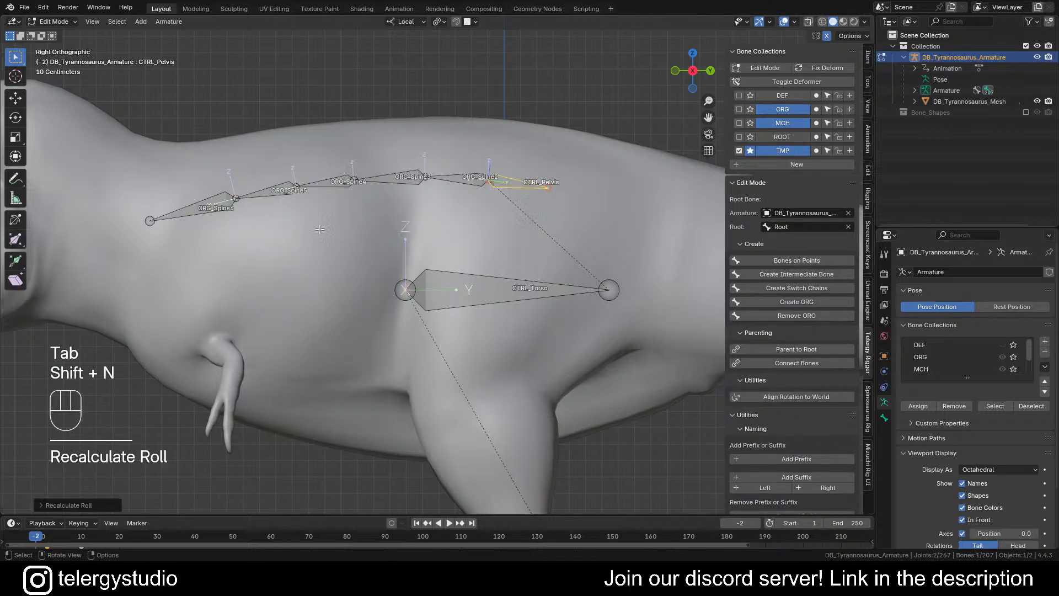
scroll(514, 181, up, 5)
key(alt+a)
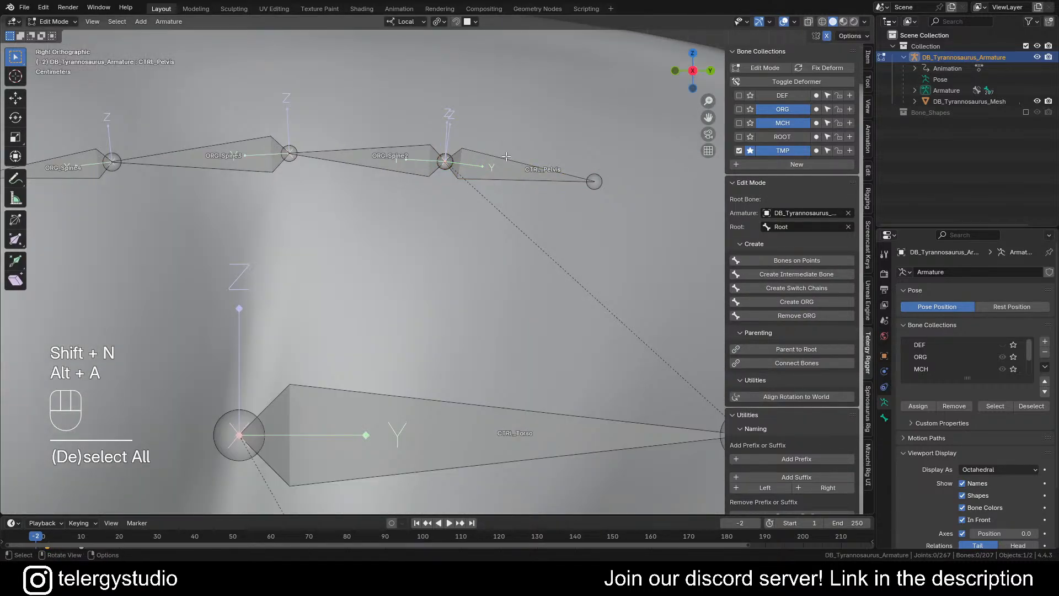
Step: Return to Pose Mode and select the spine bones from ORG_Spine2 through ORG_Spine6
scroll(431, 188, down, 5)
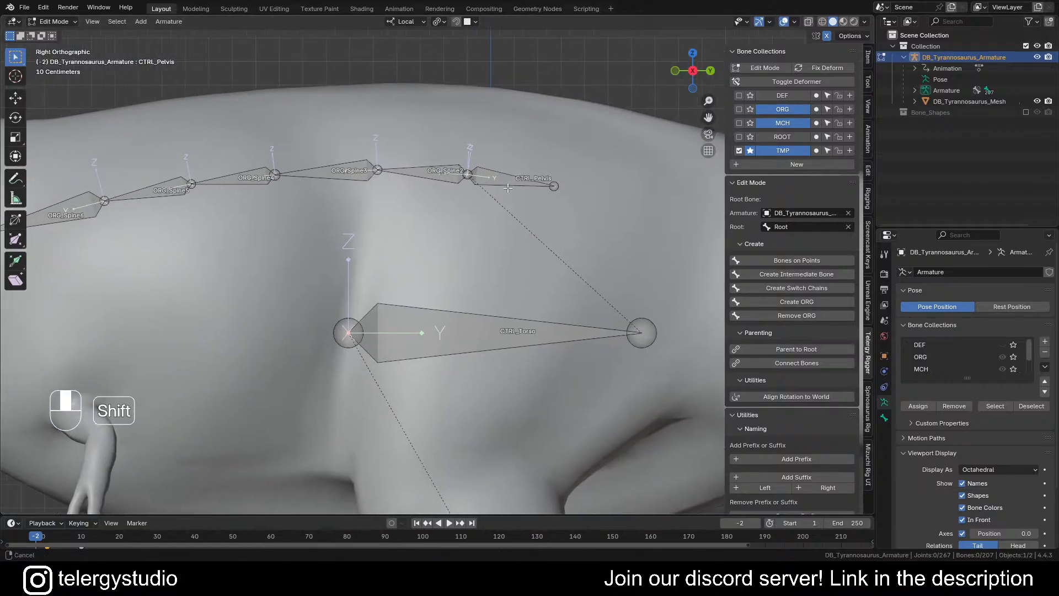
shift+middle_drag(431, 187, 551, 208)
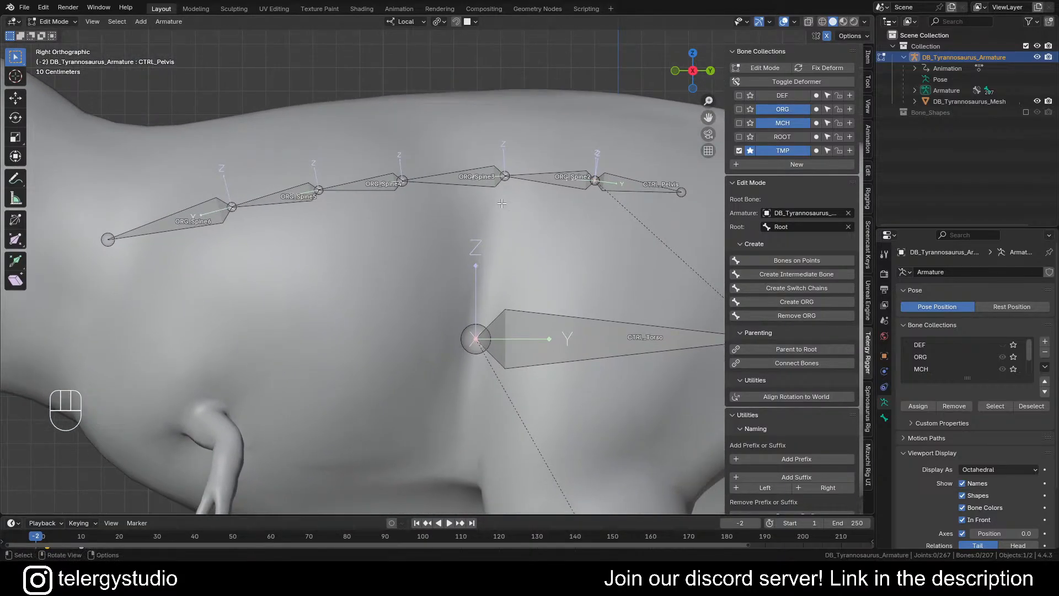
key(Tab)
scroll(381, 204, down, 2)
shift+middle_drag(392, 201, 456, 186)
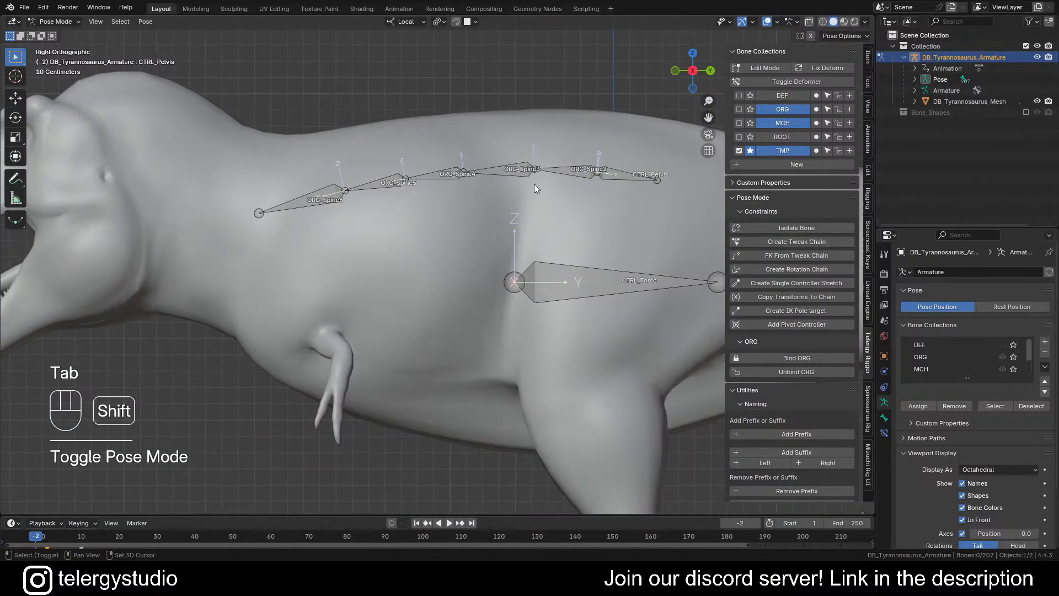
click(564, 168)
shift+click(471, 177)
shift+click(404, 182)
shift+click(375, 185)
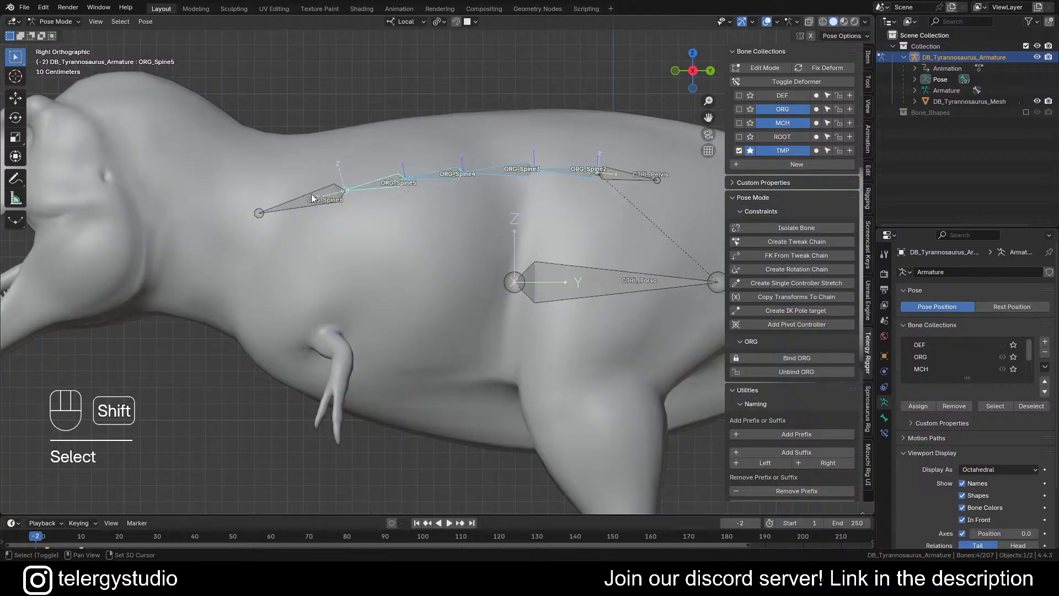
shift+click(311, 194)
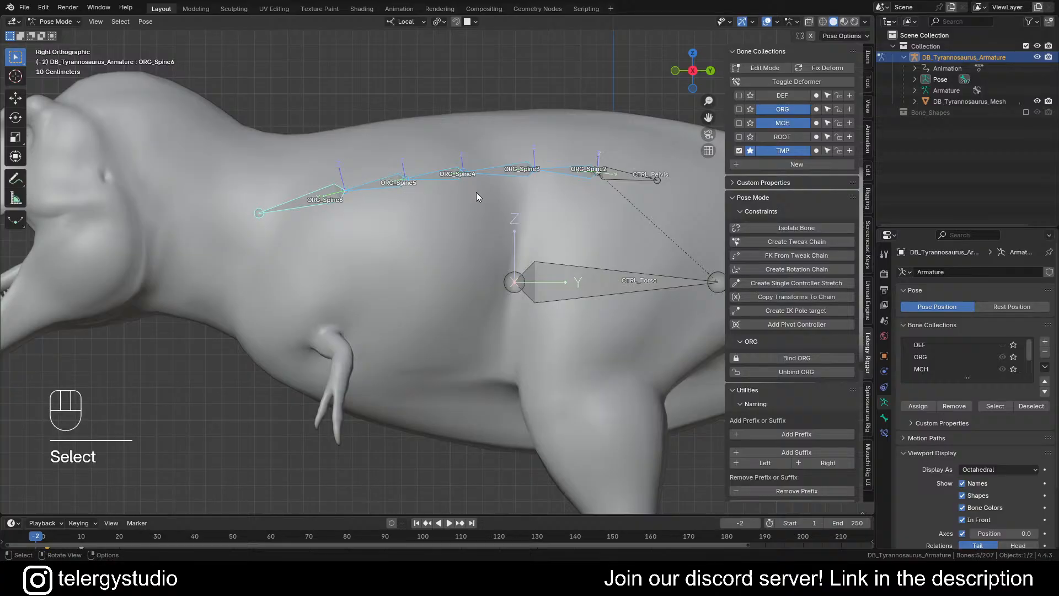
Step: Turn off the isolation of the TMP bone collection and make the DEF and ROOT collections visible
click(749, 150)
click(774, 96)
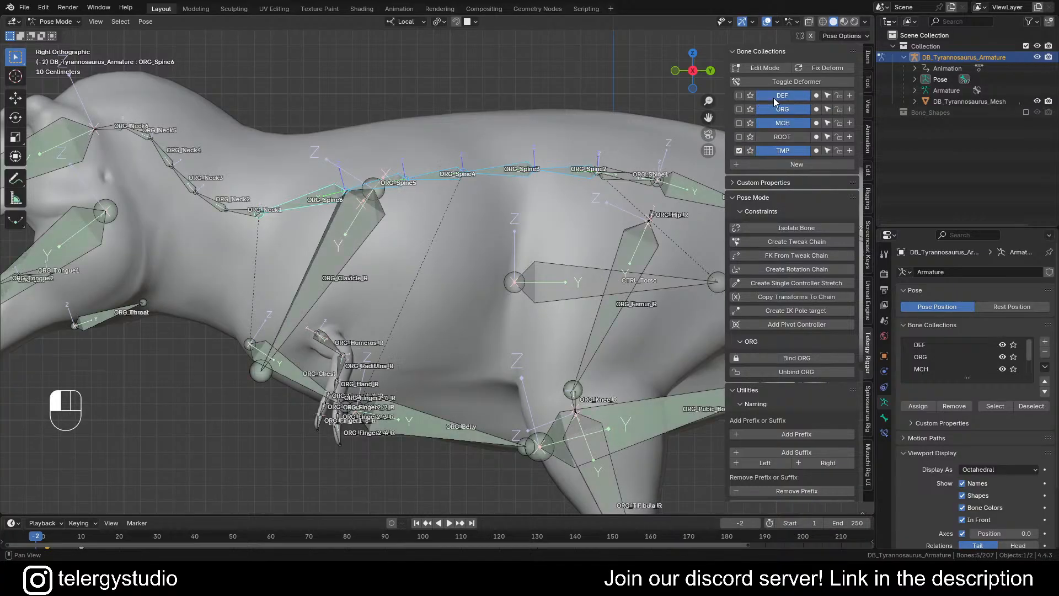
click(779, 137)
scroll(496, 150, down, 3)
Step: Disconnect all the armature's bones from their parents with Clear Parent in Edit Mode, then deselect everything
key(a)
key(Tab)
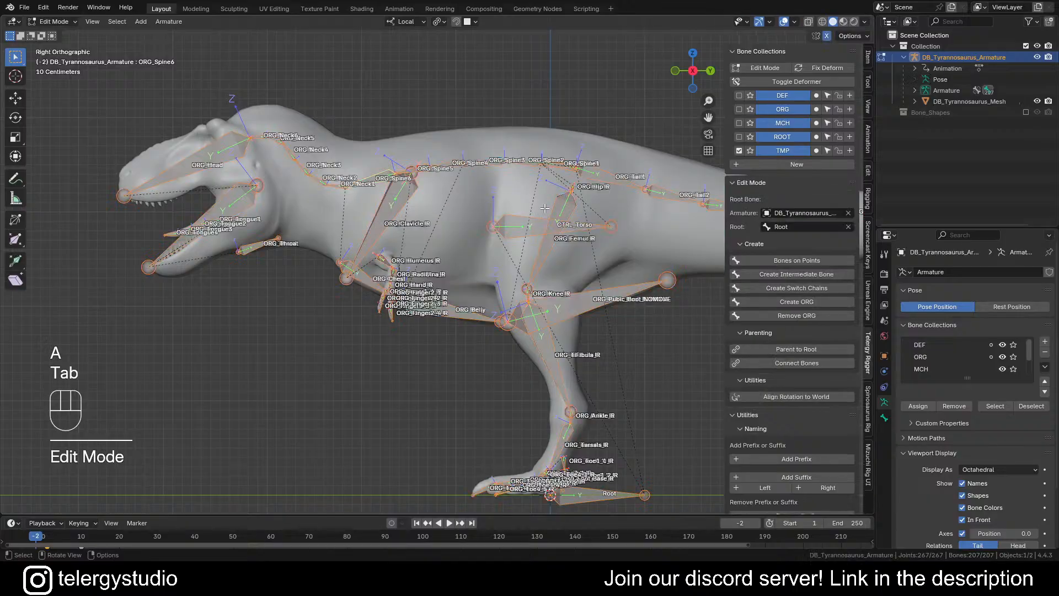
key(a)
shift+middle_drag(516, 200, 485, 198)
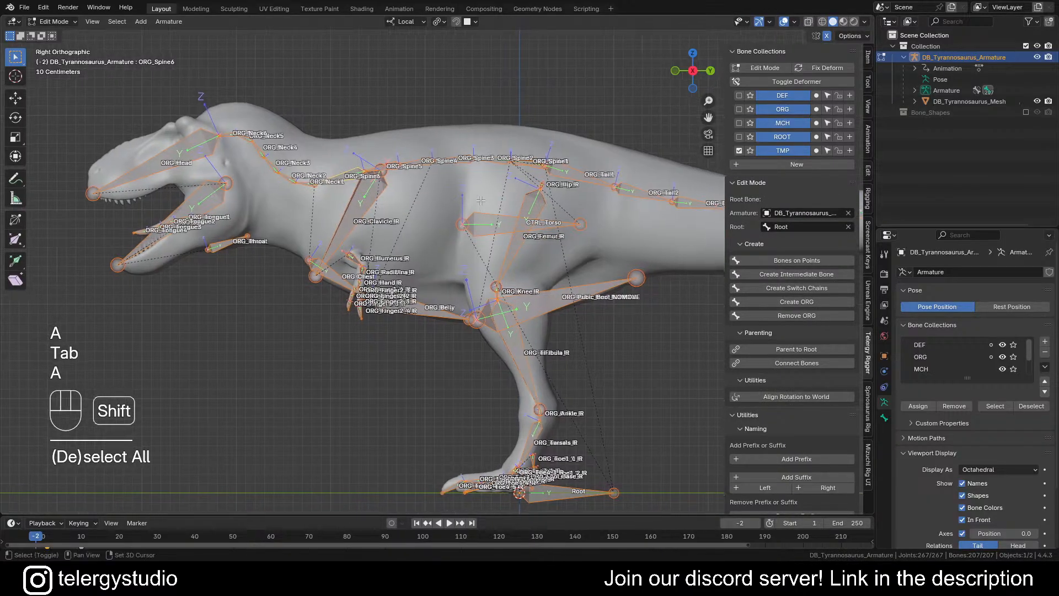
key(d)
click(488, 281)
click(454, 295)
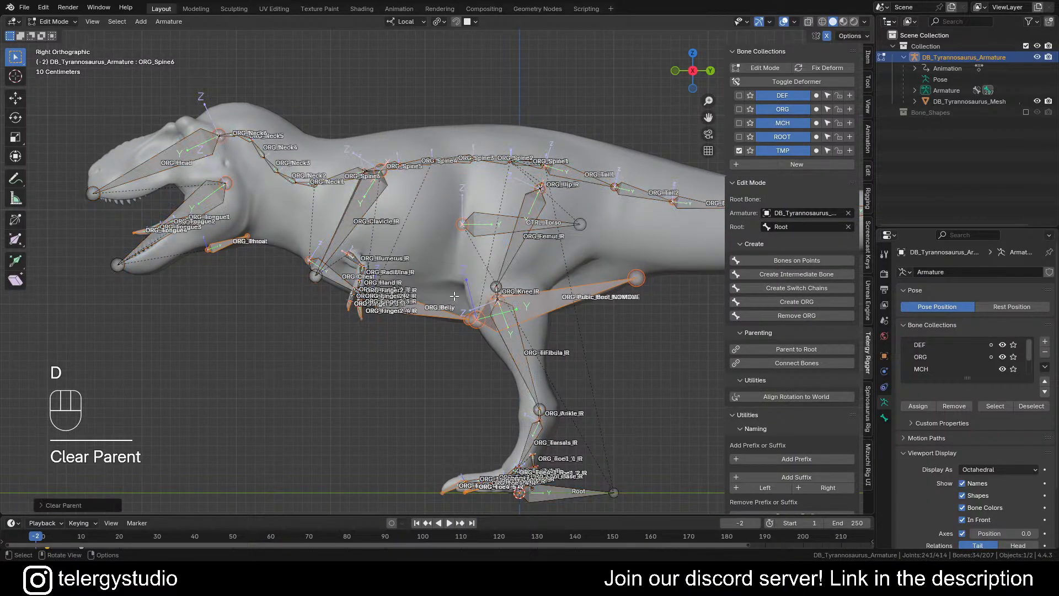
key(alt+a)
Step: Hide the DEF and MCH bone collections and isolate the TMP collection, returning to Pose Mode
click(776, 95)
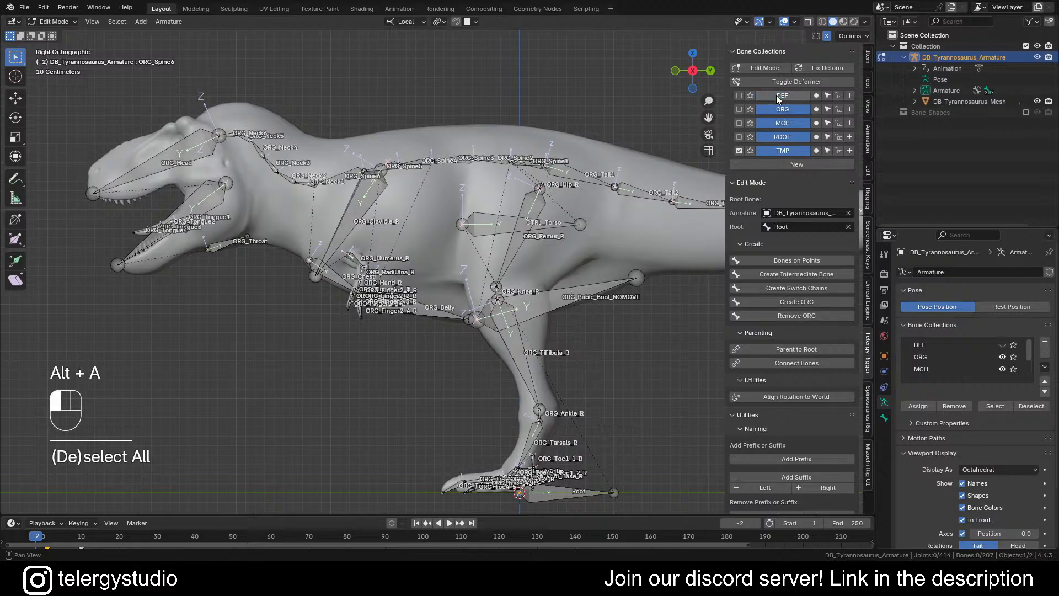
click(782, 108)
click(782, 108)
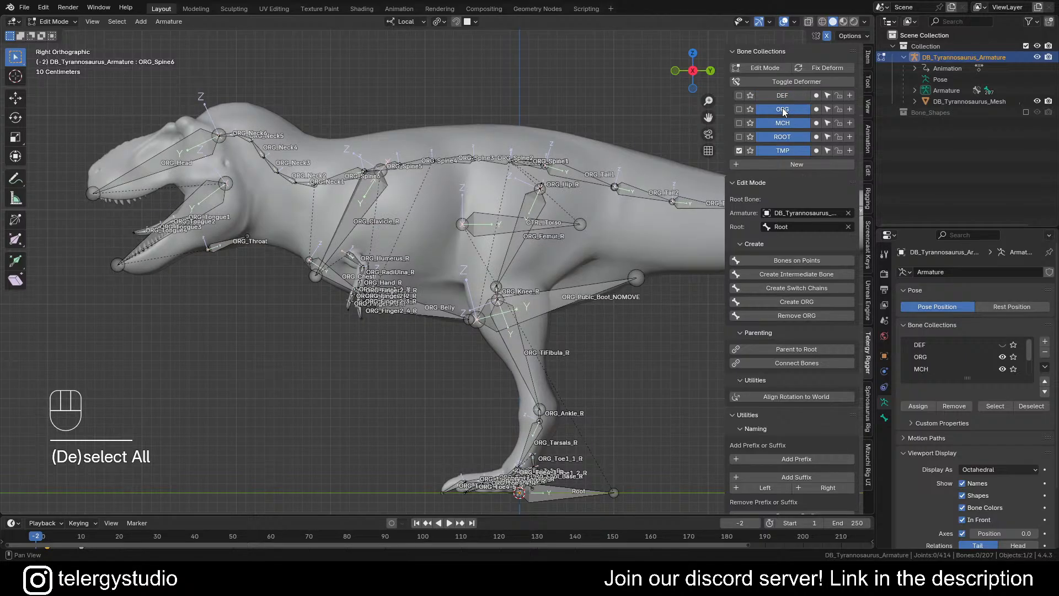
click(750, 151)
key(Tab)
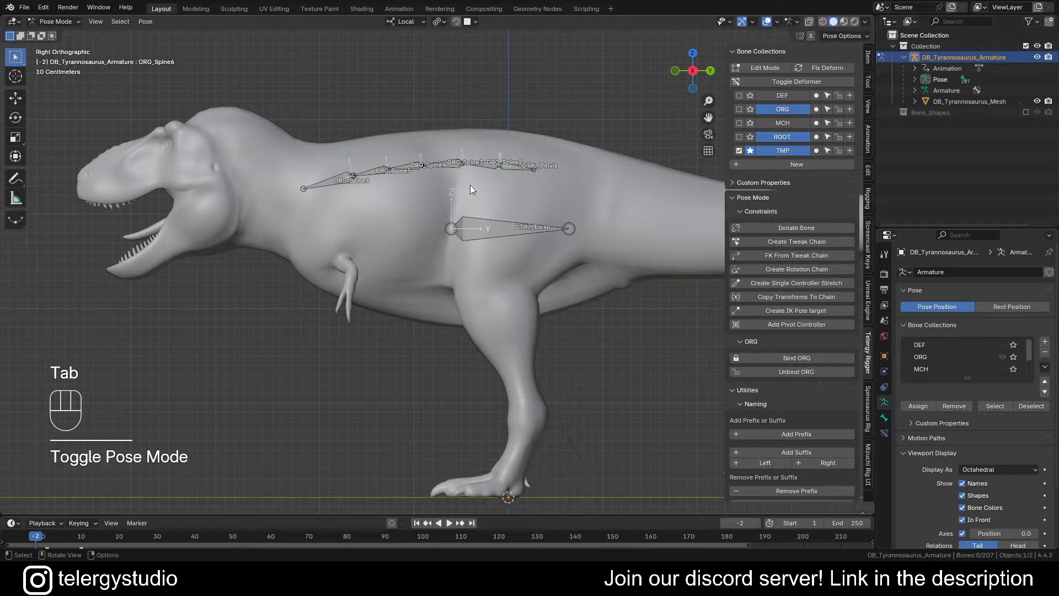
Step: Select the spine bones from ORG_Spine2 through ORG_Spine6 and create a tweak chain from them
scroll(486, 159, up, 5)
click(503, 177)
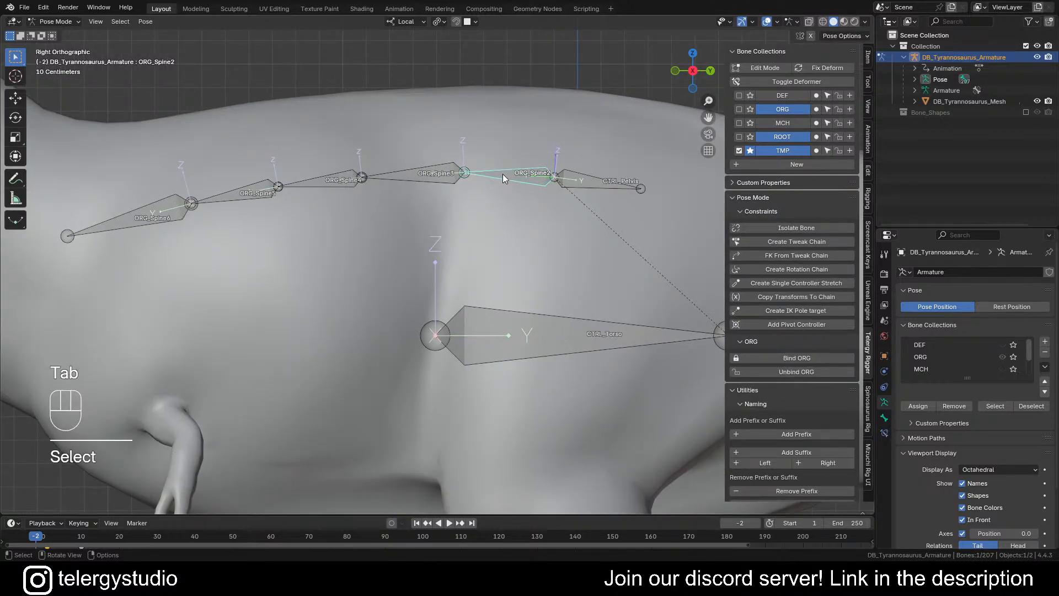
shift+middle_drag(452, 179, 477, 175)
shift+click(429, 167)
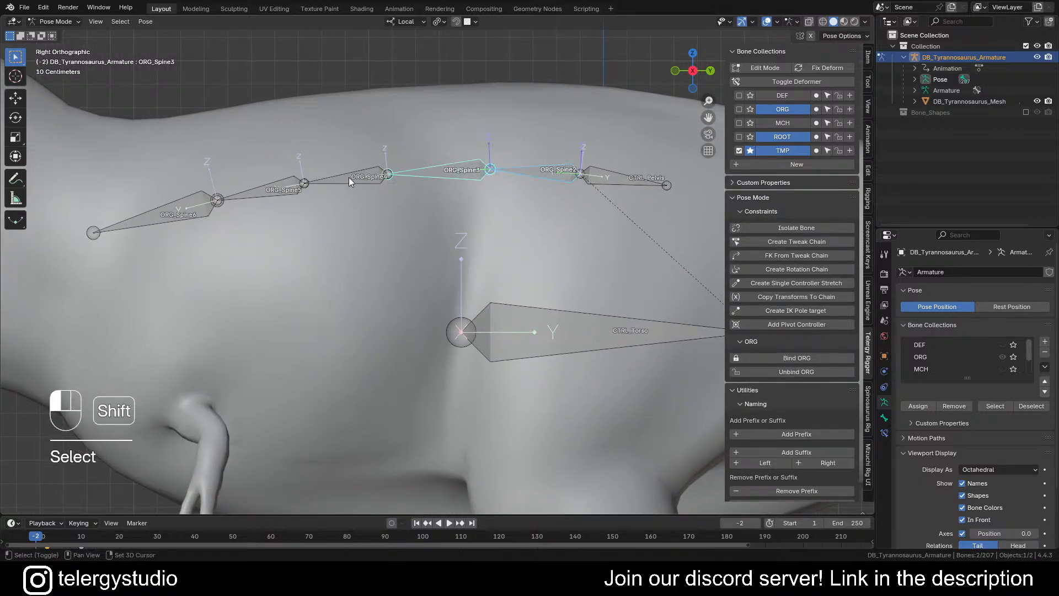
shift+click(347, 177)
shift+click(237, 196)
shift+click(236, 197)
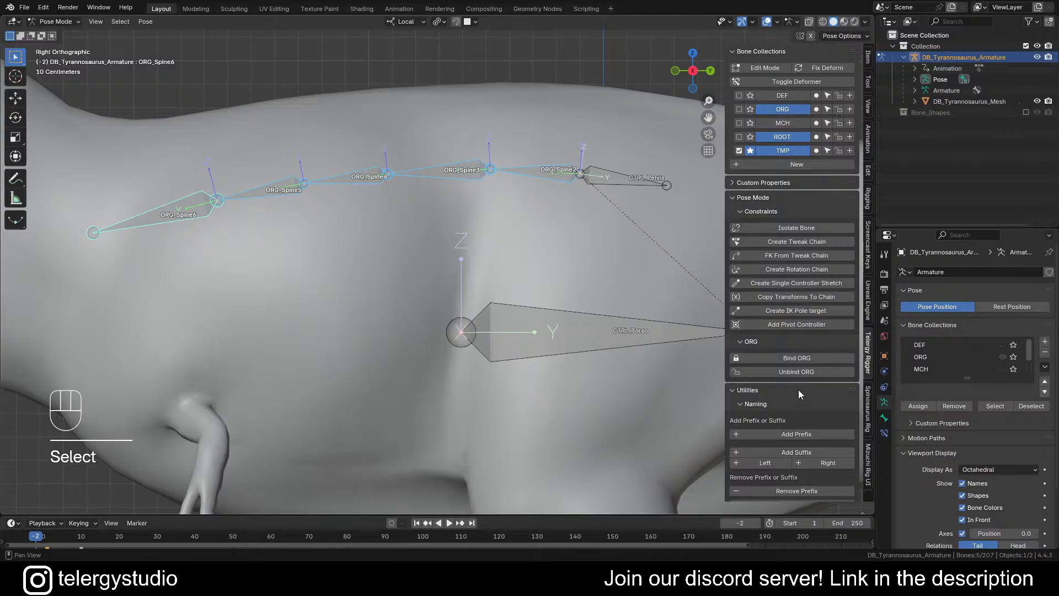
click(805, 243)
Step: Try moving the CTRL_TWEAK_Spine6_TIP and CTRL_TWEAK_Spine6 controls to test the front end of the spine, cancelling each move
scroll(85, 246, up, 1)
shift+middle_drag(221, 243, 434, 264)
click(279, 259)
scroll(279, 259, down, 3)
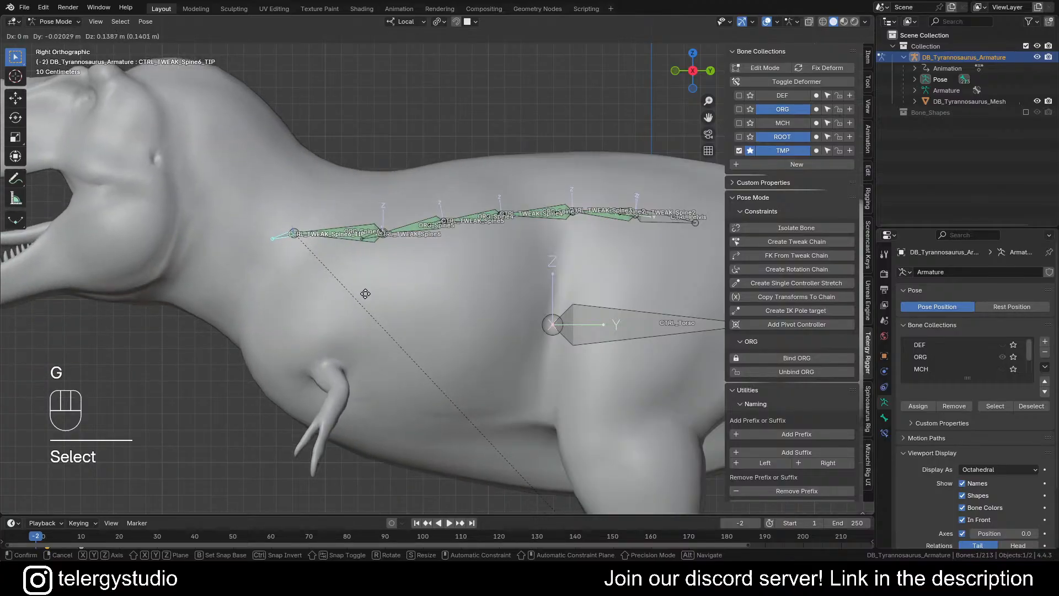
click(374, 247)
alt+click(371, 257)
click(372, 251)
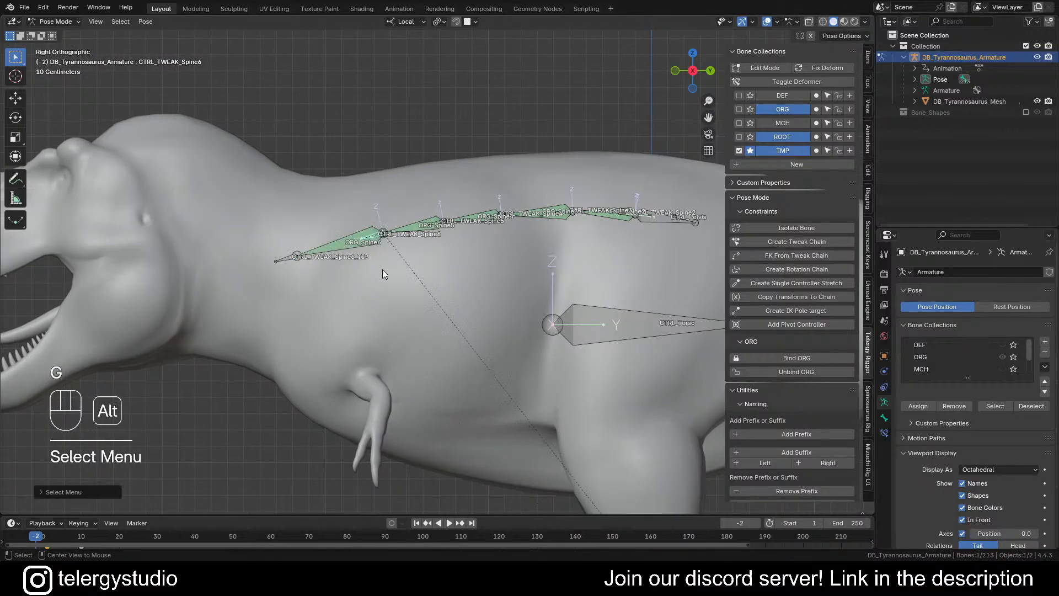
key(g)
click(391, 273)
Step: Try moving the CTRL_TWEAK_Spine5 and CTRL_TWEAK_Spine4 controls to test the middle of the spine, cancelling each move
alt+click(438, 231)
click(427, 246)
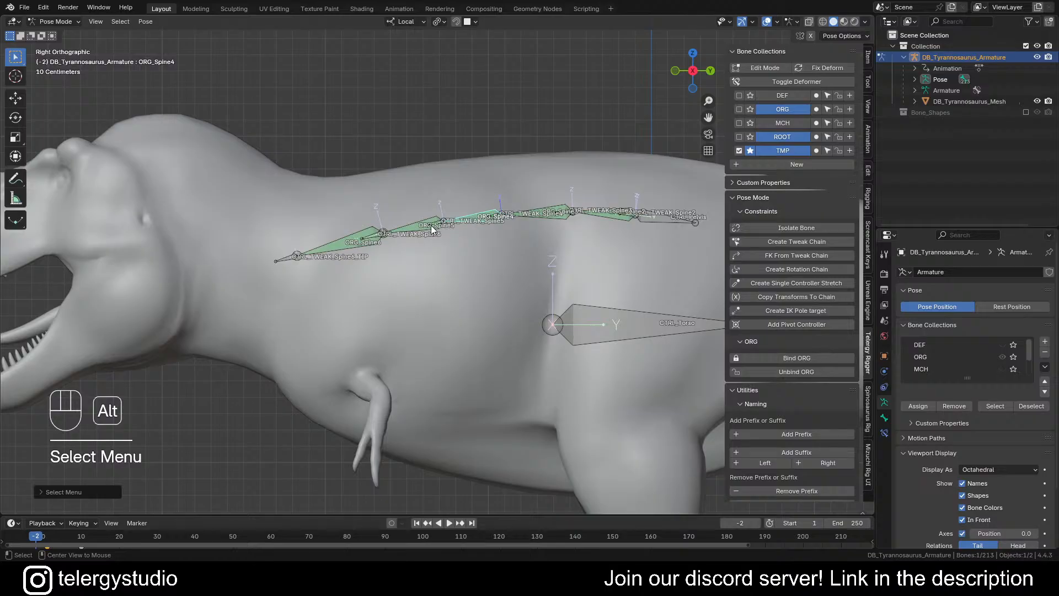
alt+click(431, 225)
click(402, 238)
key(g)
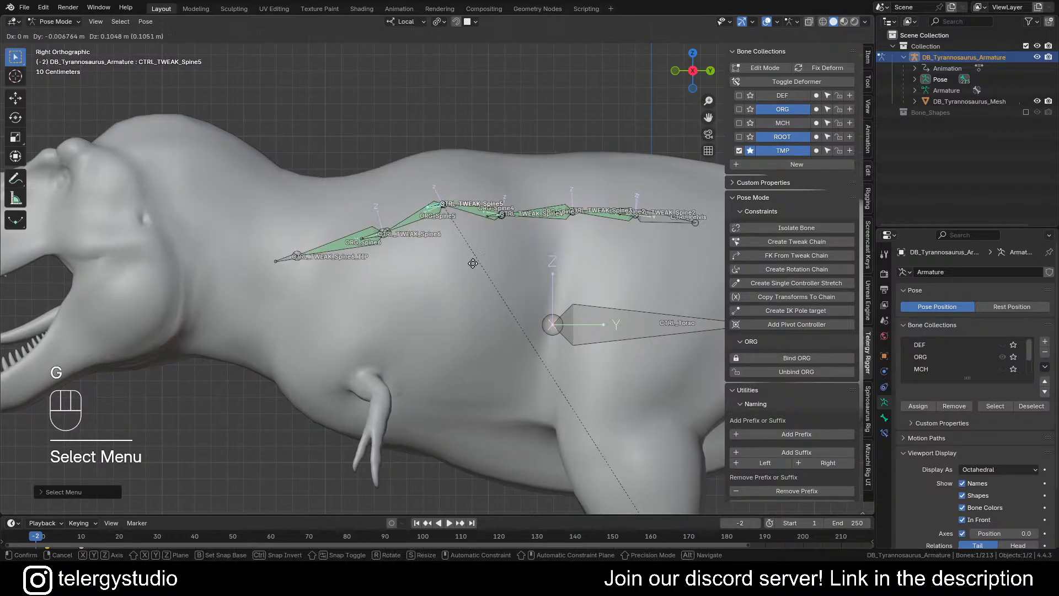
right_click(468, 262)
alt+click(498, 216)
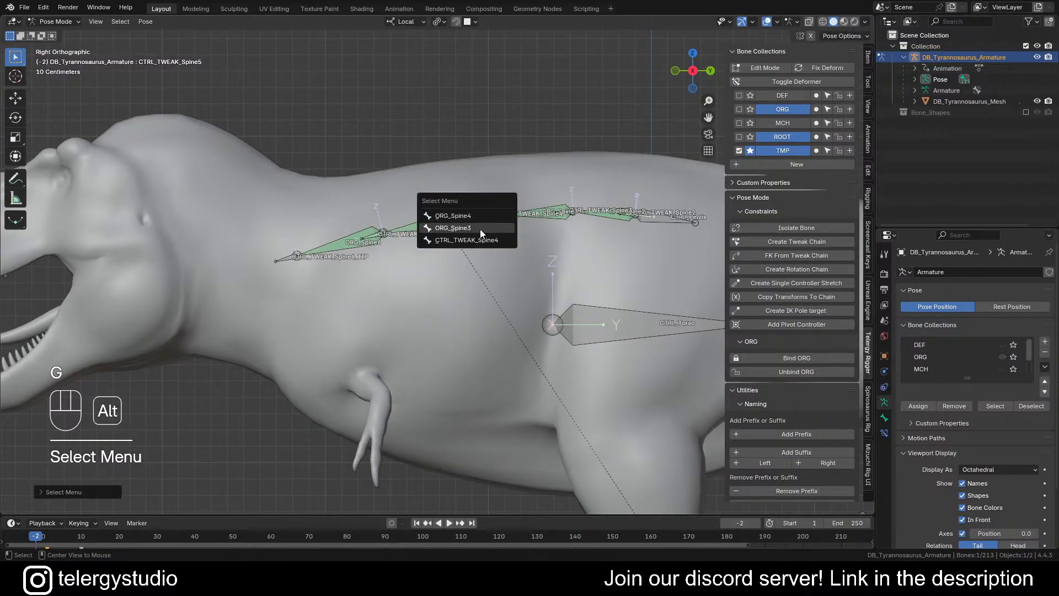
click(482, 243)
key(g)
right_click(524, 245)
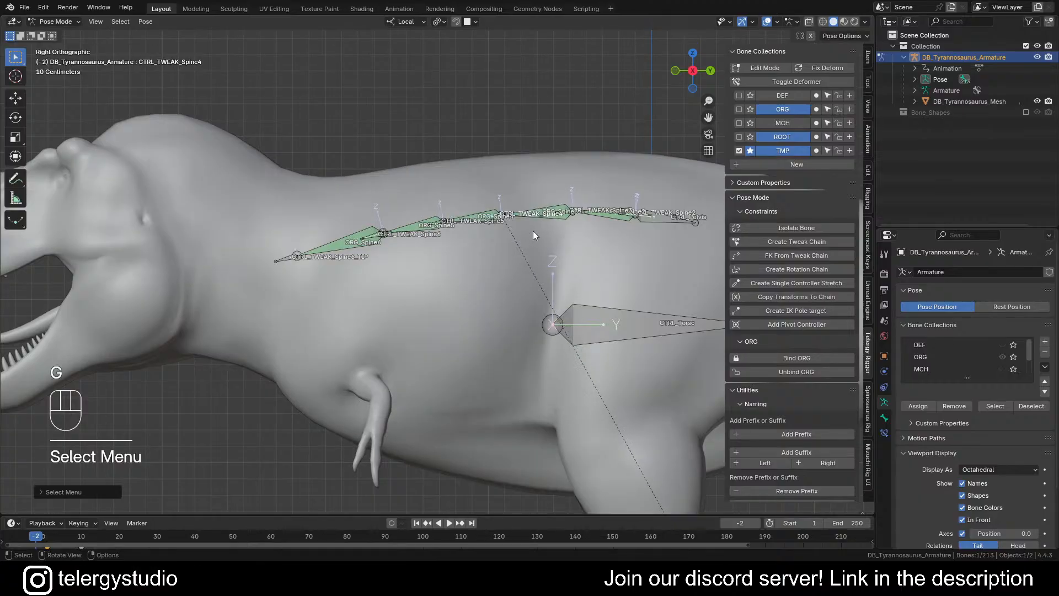
Step: Try moving the CTRL_TWEAK_Spine3 and CTRL_TWEAK_Spine2 controls, cancelling each move, and deselect all bones
alt+click(572, 208)
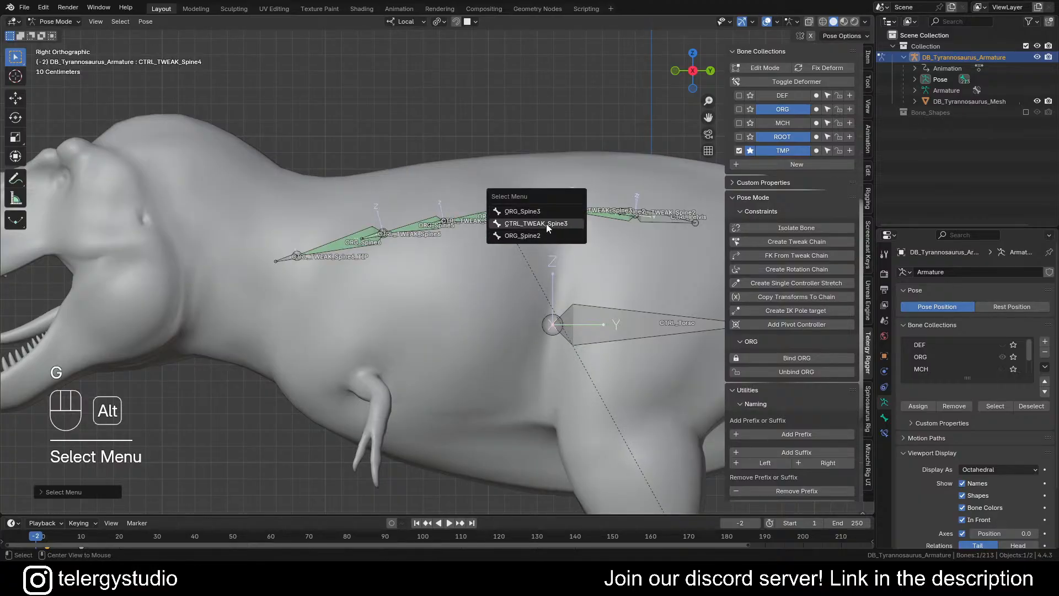
click(545, 224)
key(g)
right_click(584, 229)
alt+click(634, 215)
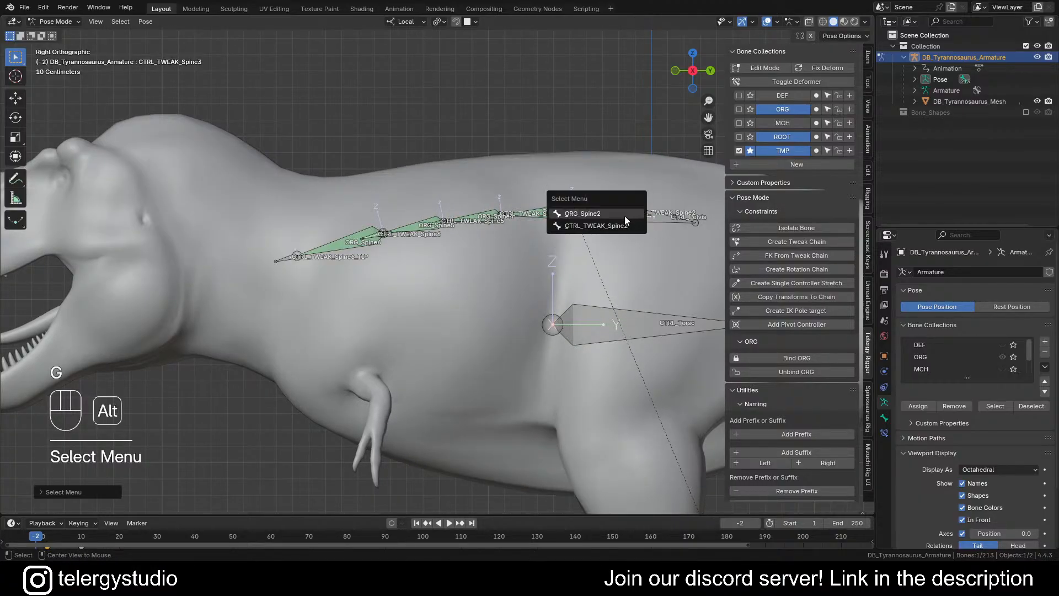
click(607, 227)
key(g)
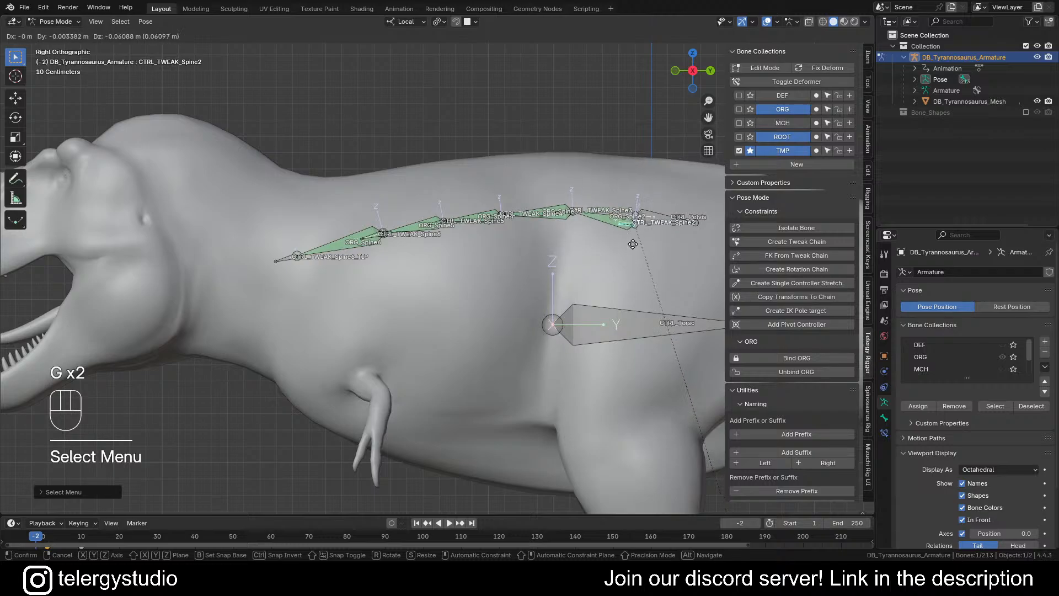
right_click(633, 231)
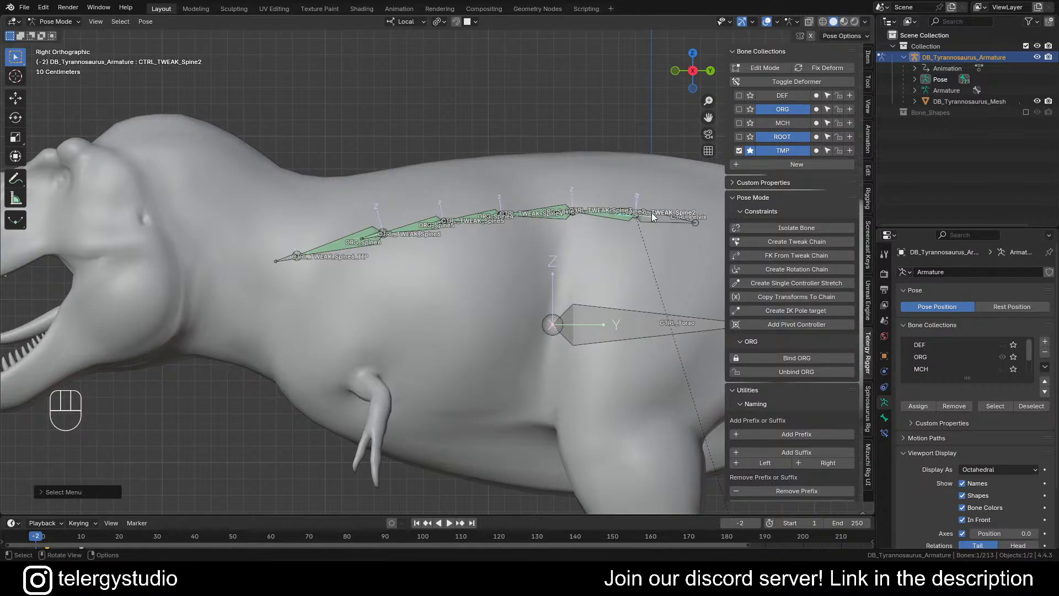
scroll(475, 218, down, 1)
shift+middle_drag(626, 242, 543, 245)
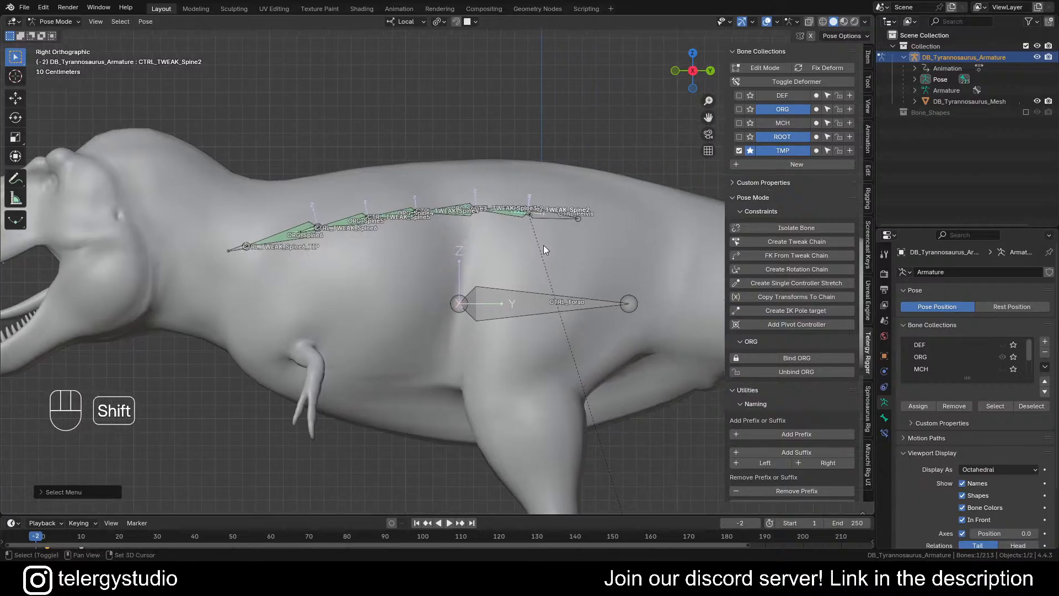
shift+middle_drag(484, 231, 585, 206)
key(alt+a)
Step: Select the spine bones from ORG_Spine6 through ORG_Spine2 and generate an FK chain from their tweak chain
scroll(565, 202, up, 4)
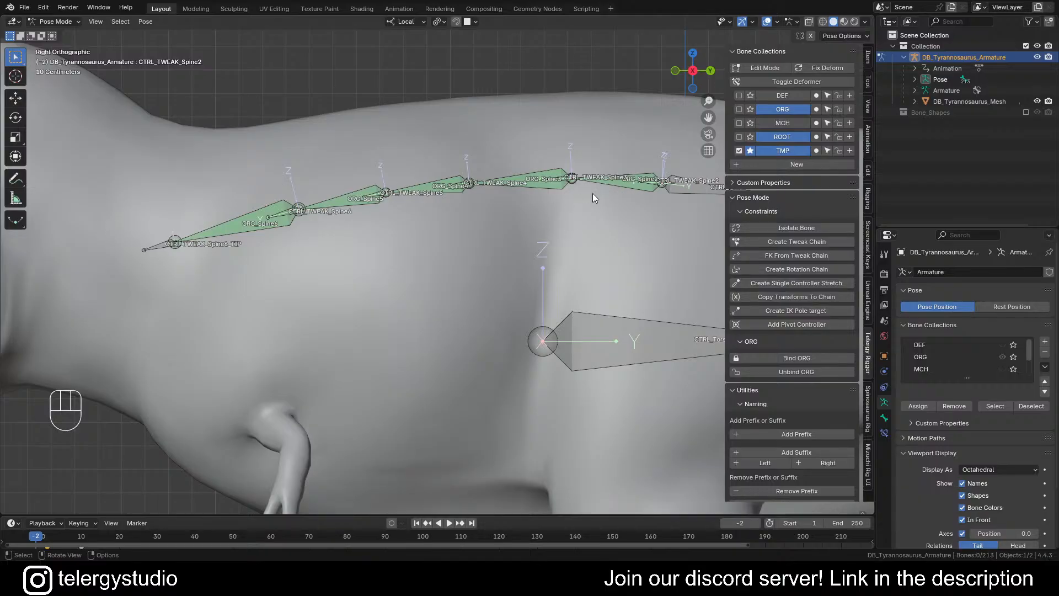
click(234, 228)
scroll(375, 220, up, 1)
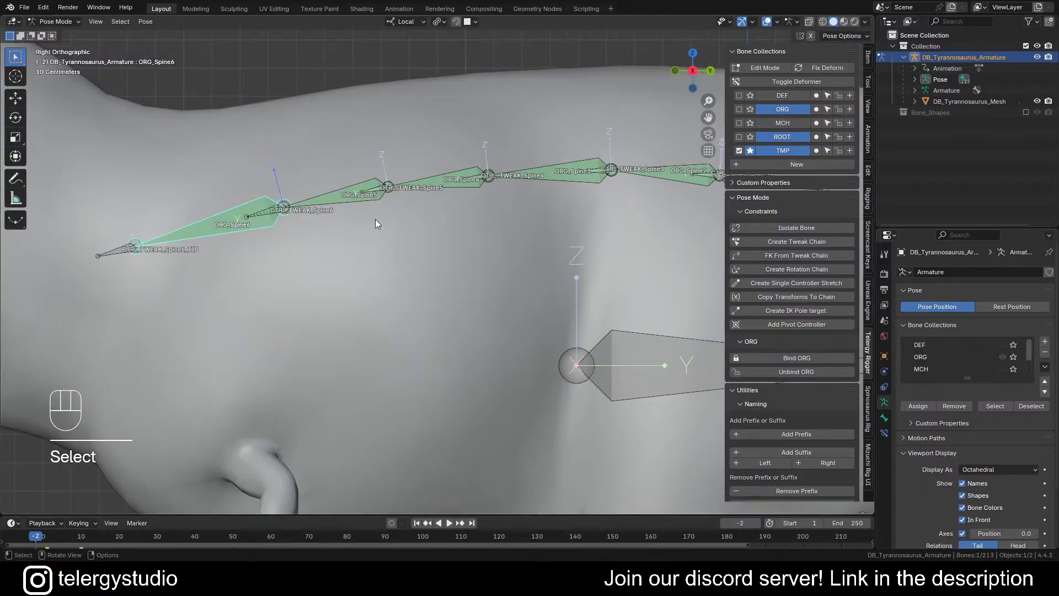
shift+click(347, 205)
shift+click(449, 183)
shift+click(551, 175)
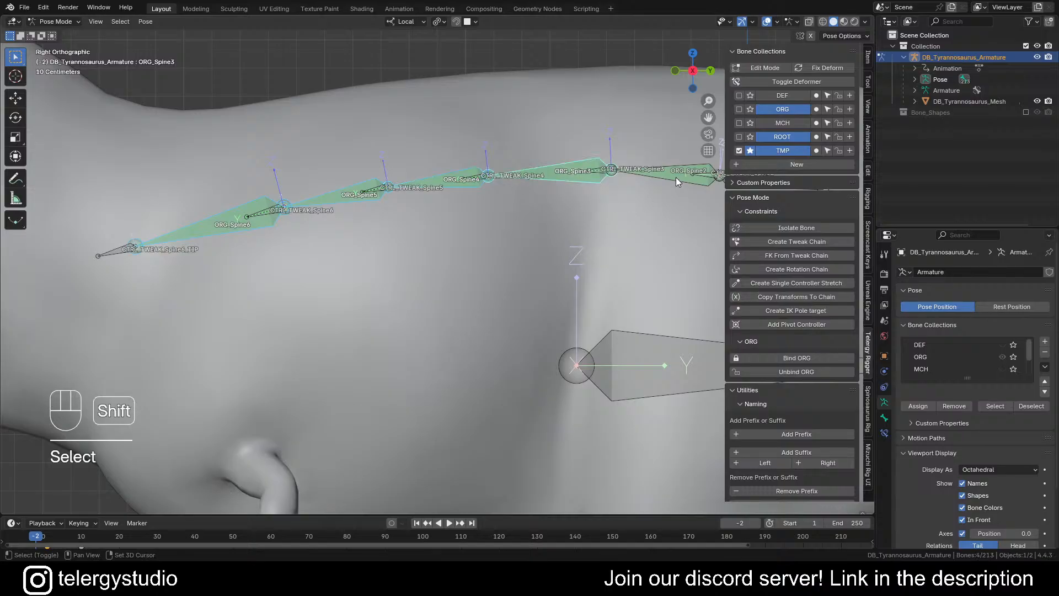
shift+click(676, 177)
scroll(573, 182, down, 2)
shift+middle_drag(539, 213, 454, 188)
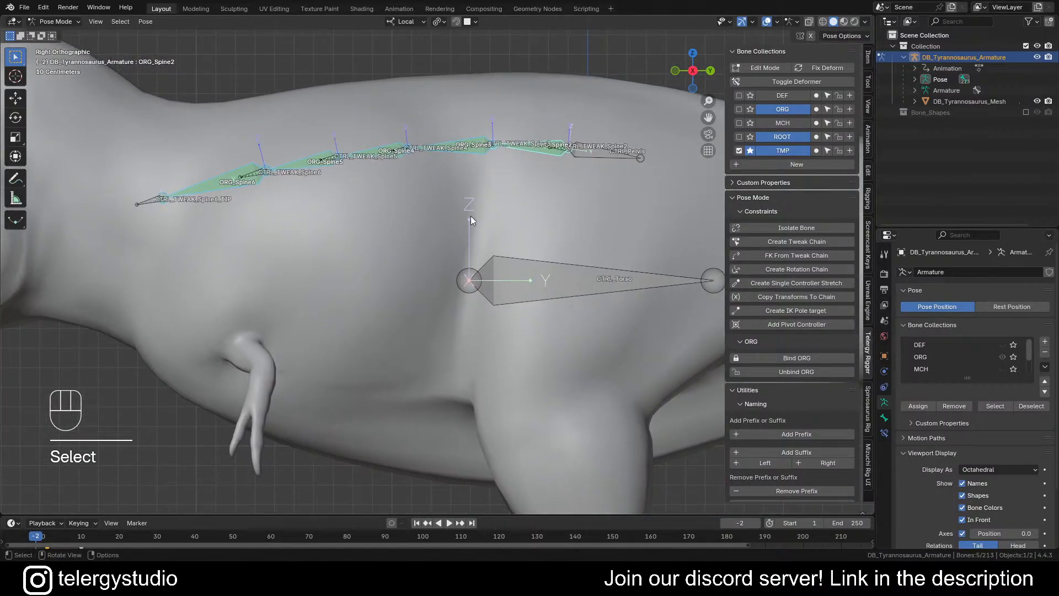
click(788, 256)
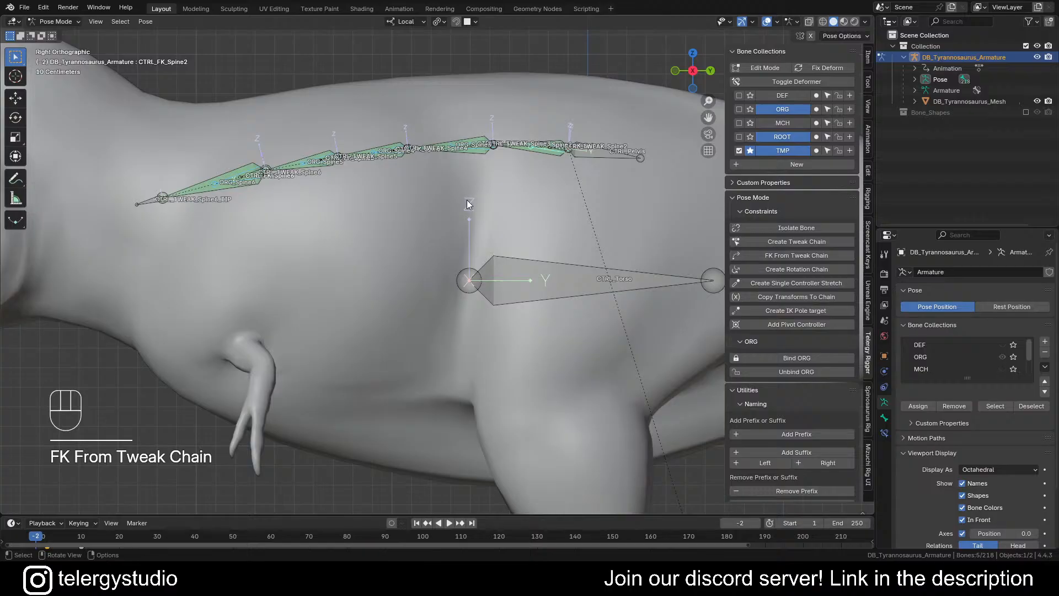
Step: Try rotating the selected CTRL_FK spine bones together to test how the FK chain bends the body, cancelling the rotation
scroll(467, 200, down, 2)
shift+middle_drag(466, 199, 428, 210)
key(Tab)
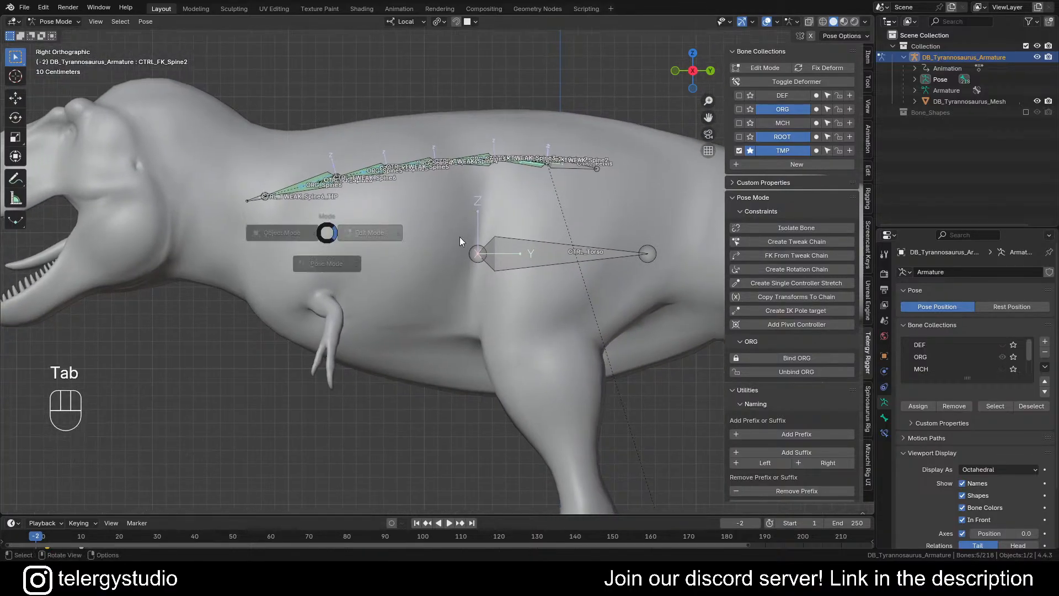
key(Tab)
click(406, 309)
scroll(280, 170, up, 5)
scroll(469, 202, down, 2)
shift+middle_drag(535, 214, 421, 221)
key(r)
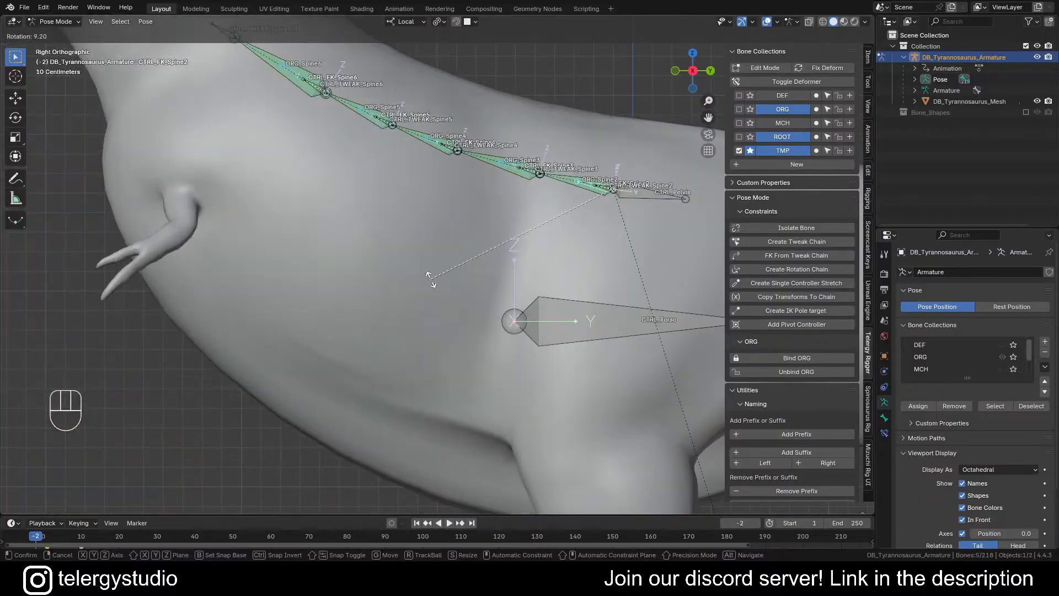
shift+click(448, 248)
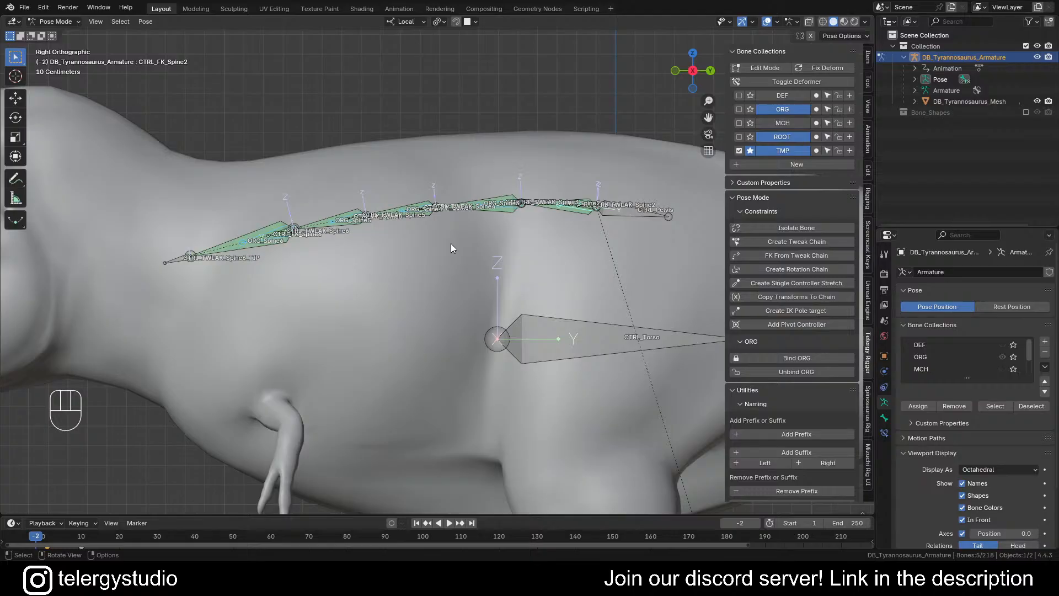
Step: Move the ORG_Spine2 through ORG_Spine6 bones out of the isolated TMP collection into the ORG collection and deselect everything
shift+middle_drag(378, 241, 343, 224)
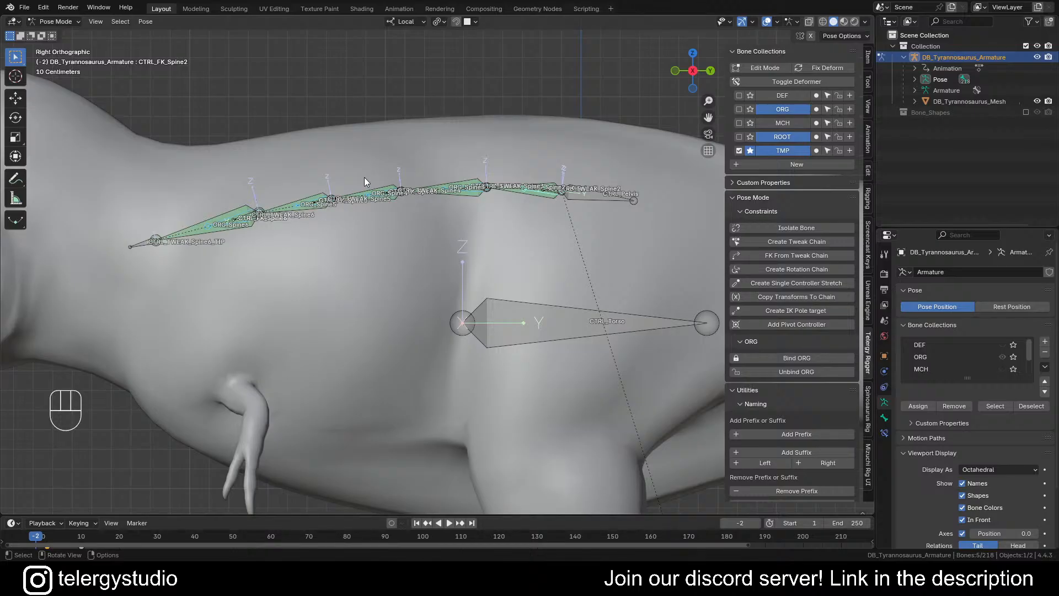
shift+middle_drag(431, 215, 343, 231)
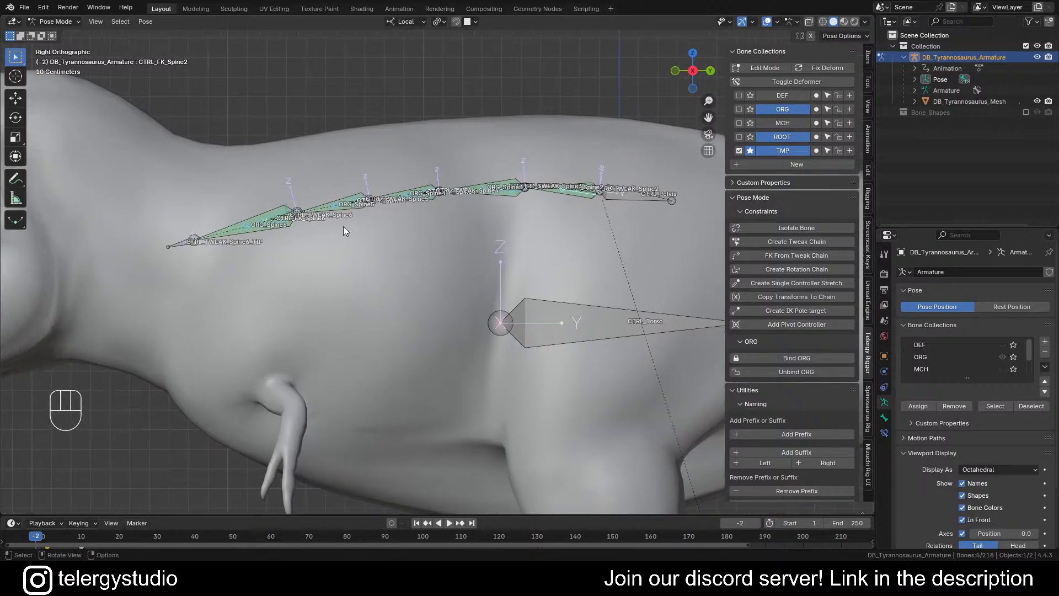
scroll(342, 230, up, 3)
click(232, 223)
shift+click(367, 200)
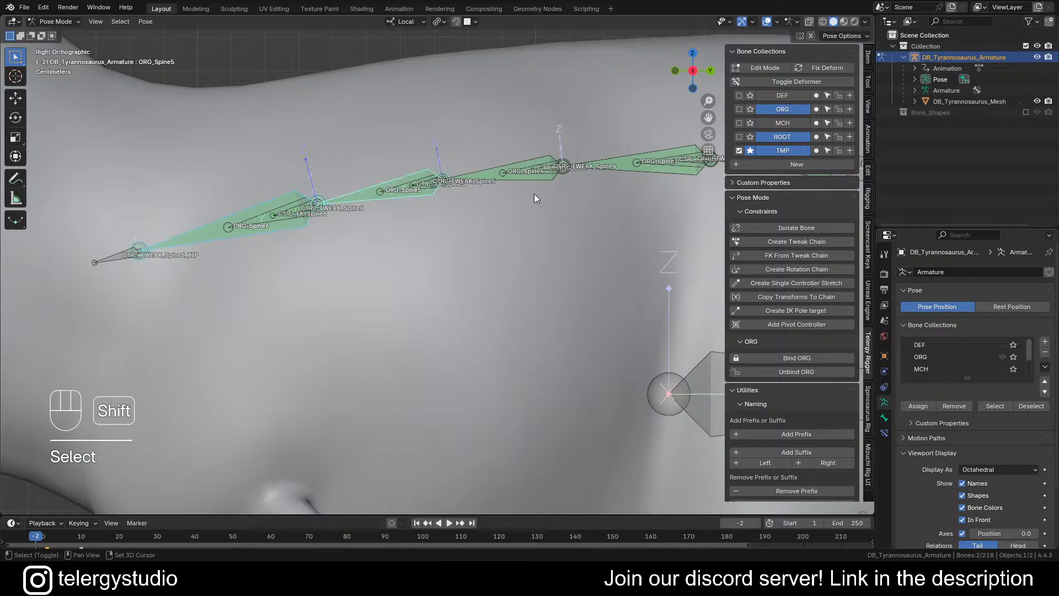
shift+click(477, 175)
shift+click(602, 165)
scroll(604, 160, down, 2)
shift+middle_drag(609, 171, 392, 224)
scroll(479, 194, up, 4)
shift+click(483, 195)
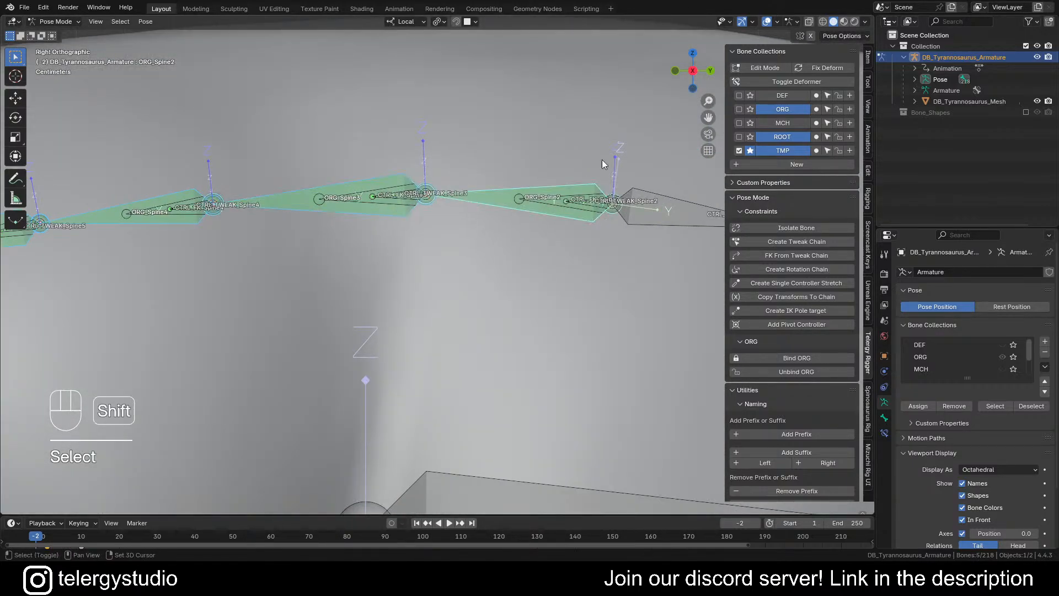
click(817, 109)
click(555, 302)
Step: Select the CTRL_FK_Spine2 bone above CTRL_Torso and switch the armature to Edit Mode
scroll(547, 186, up, 2)
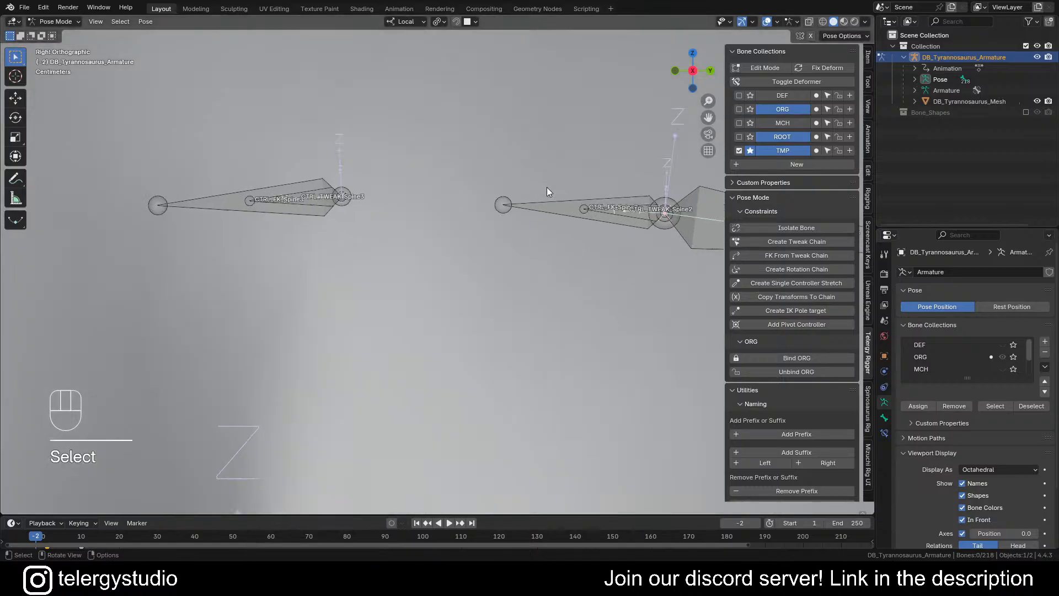
scroll(394, 231, down, 2)
shift+middle_drag(402, 244, 418, 254)
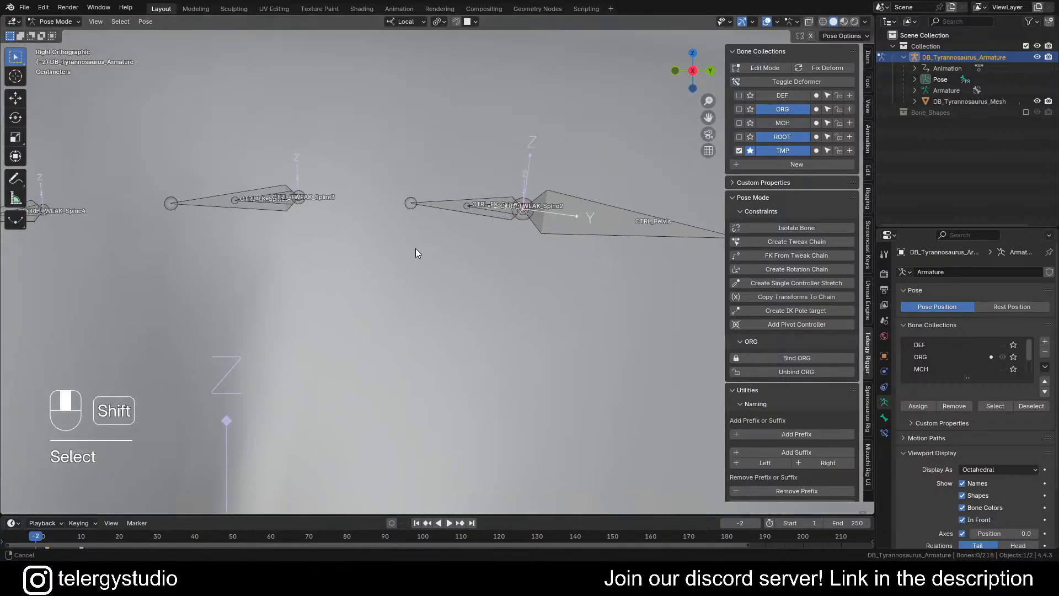
scroll(419, 253, up, 2)
click(463, 180)
scroll(307, 217, down, 1)
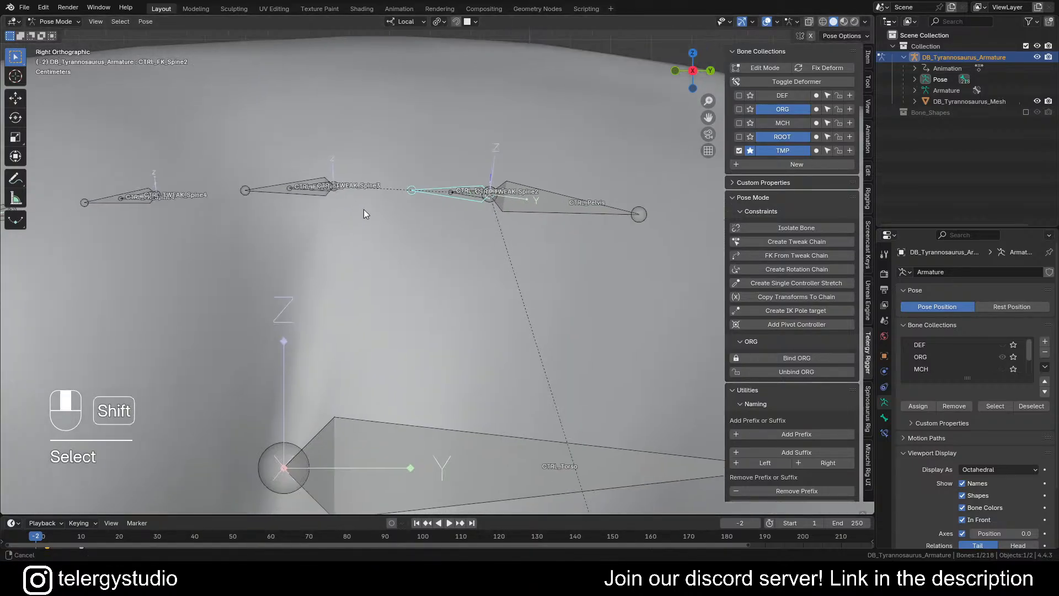
shift+middle_drag(367, 212, 425, 193)
key(Tab)
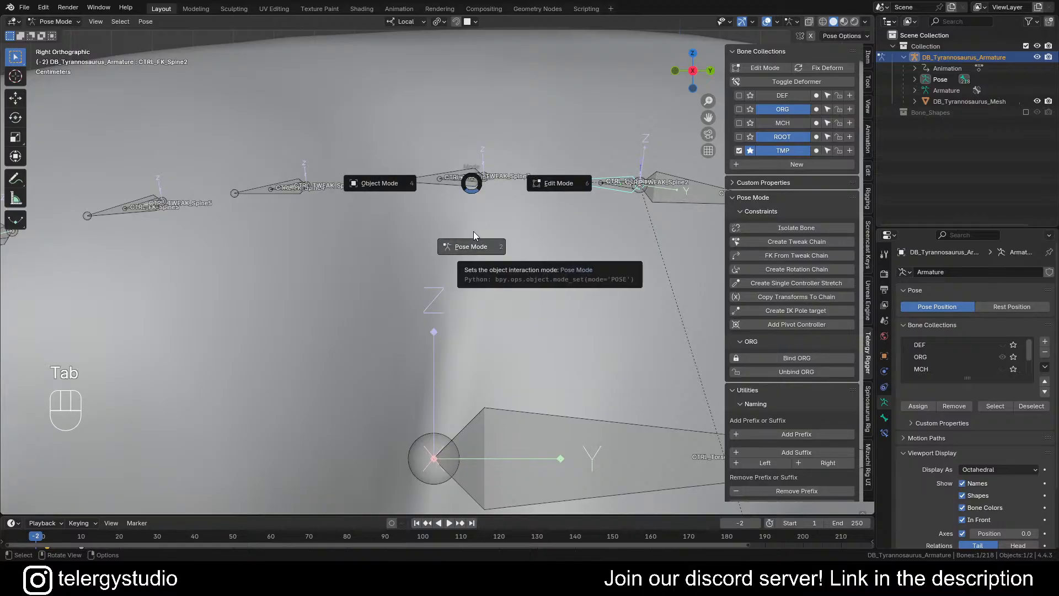
click(560, 183)
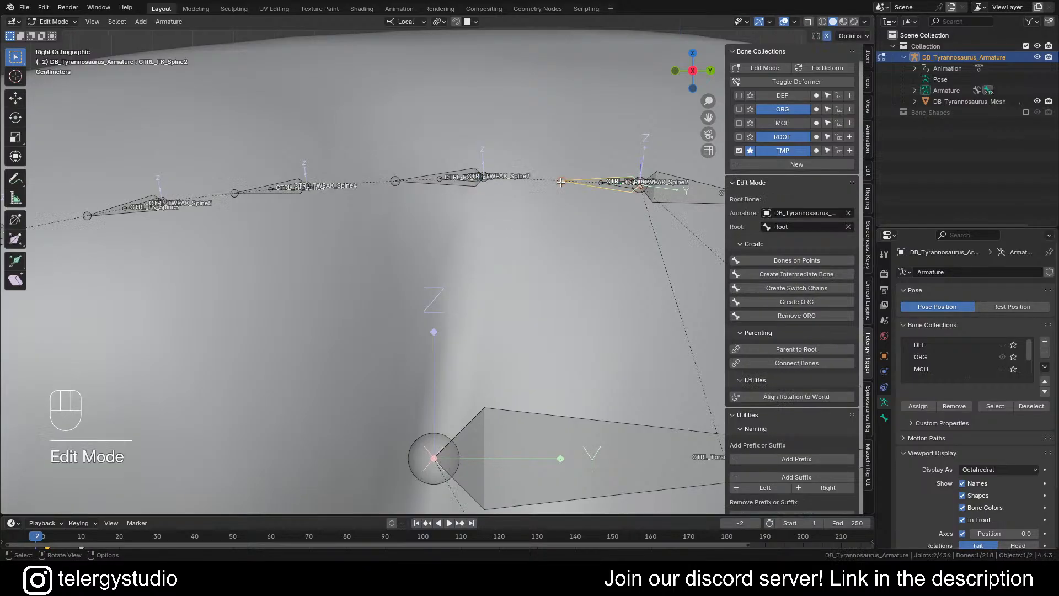
Step: Create an intermediate bone for CTRL_FK_Spine2 and isolate the MCH collection together with TMP
scroll(589, 190, up, 3)
click(591, 181)
scroll(586, 181, down, 3)
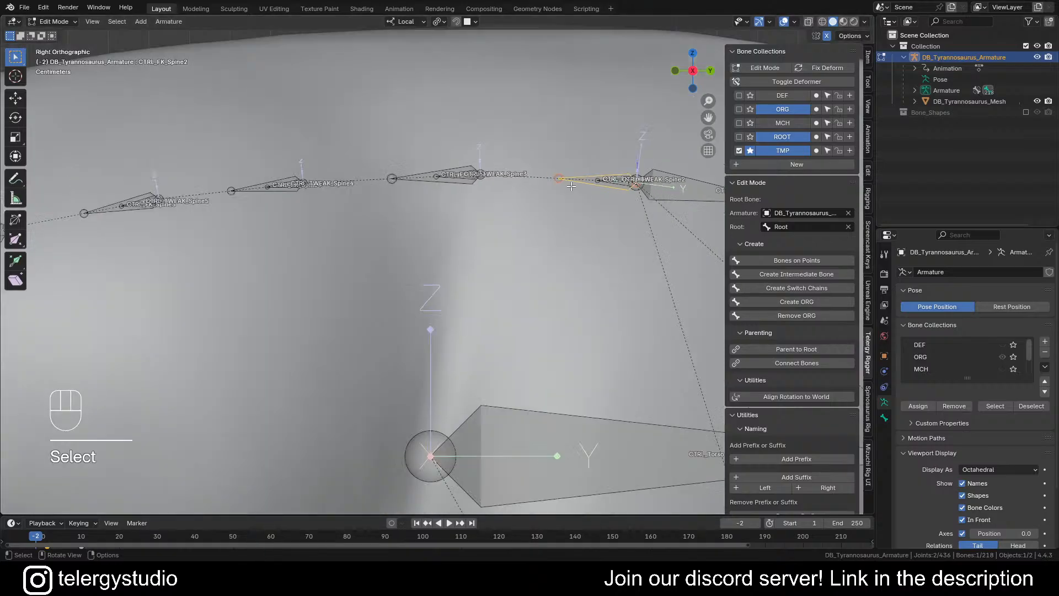
shift+middle_drag(552, 221, 485, 206)
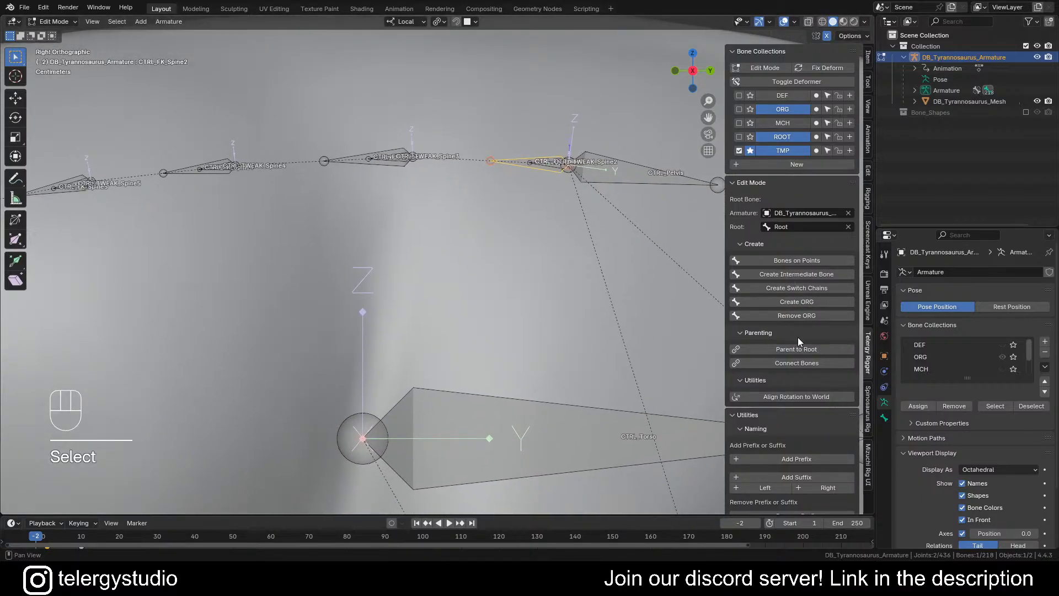
click(791, 273)
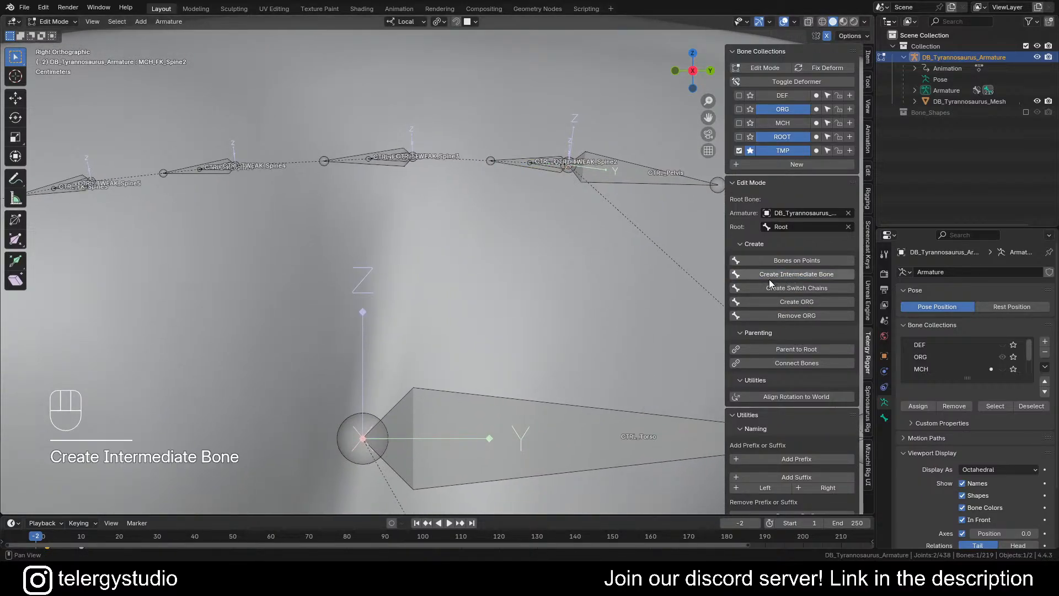
click(750, 123)
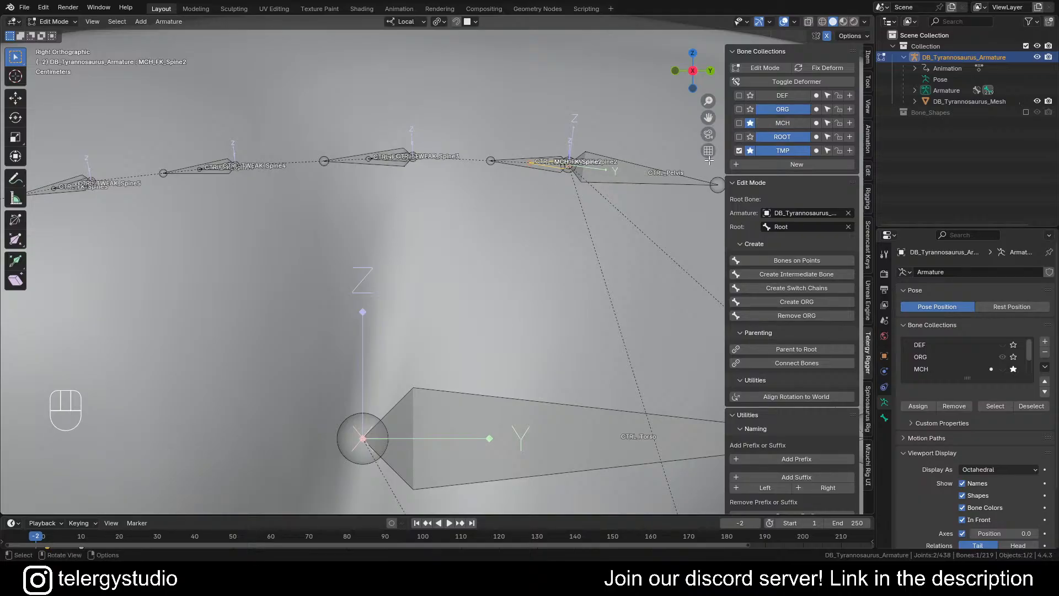
Step: Create an intermediate bone for each of the FK controls CTRL_FK_Spine3, CTRL_FK_Spine4, CTRL_FK_Spine5 and CTRL_FK_Spine6
click(345, 161)
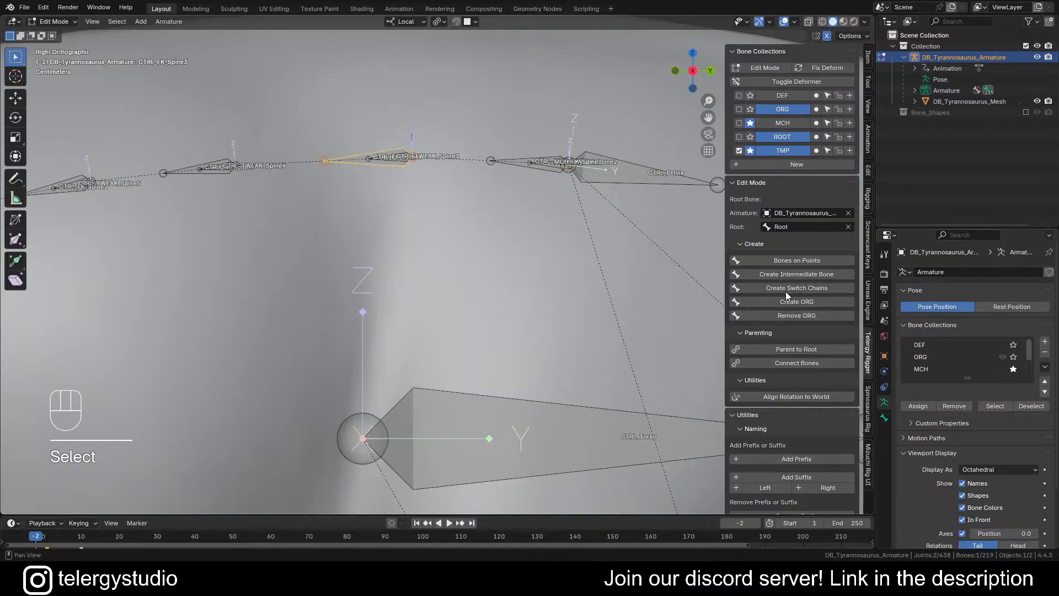
click(768, 276)
click(172, 170)
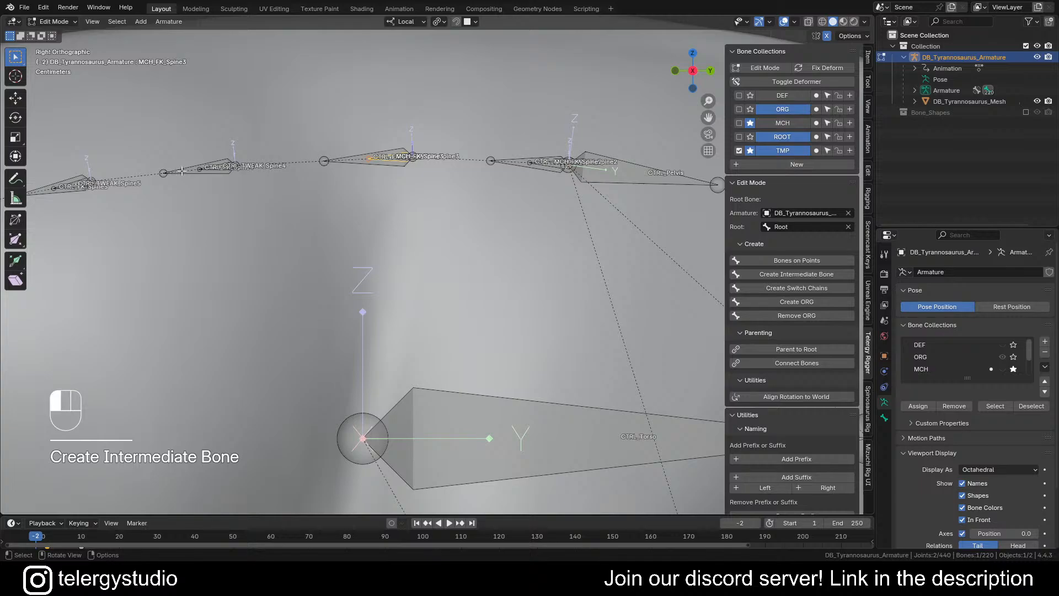
click(795, 276)
shift+middle_drag(31, 193, 382, 229)
click(382, 228)
click(794, 274)
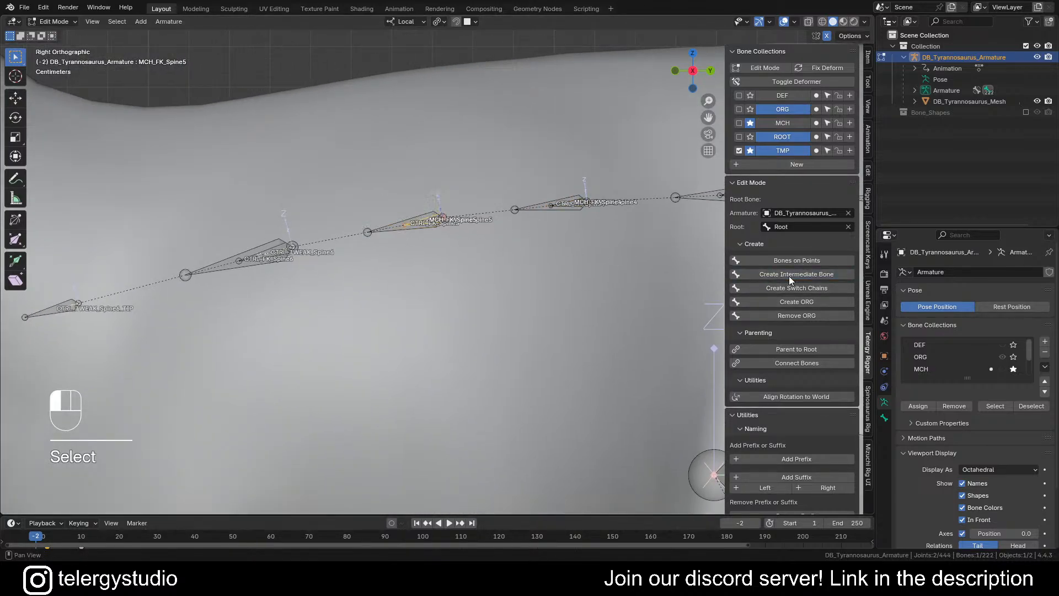
shift+middle_drag(206, 274, 353, 264)
click(352, 265)
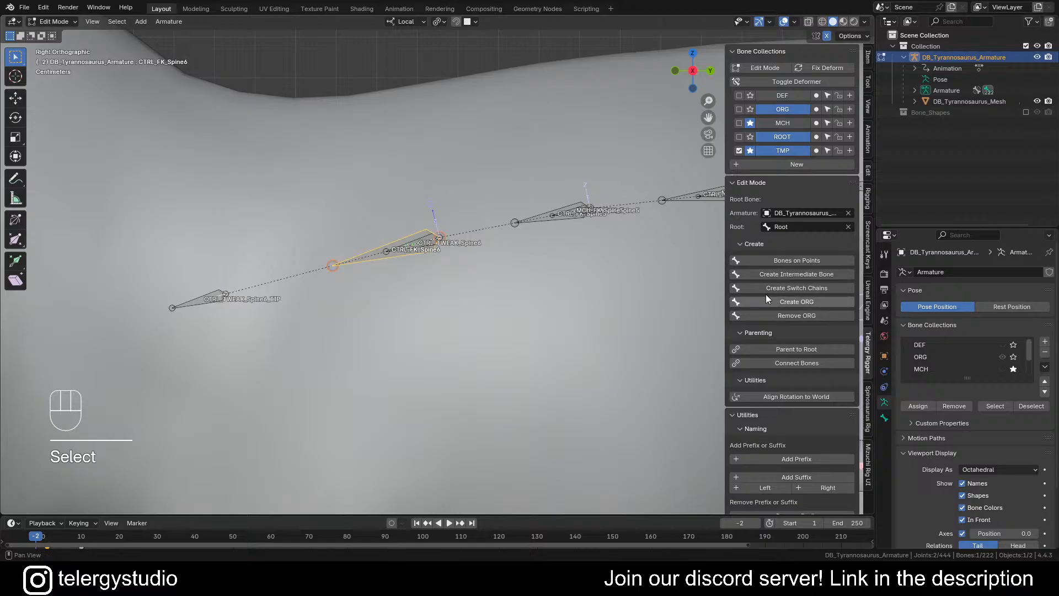
click(786, 273)
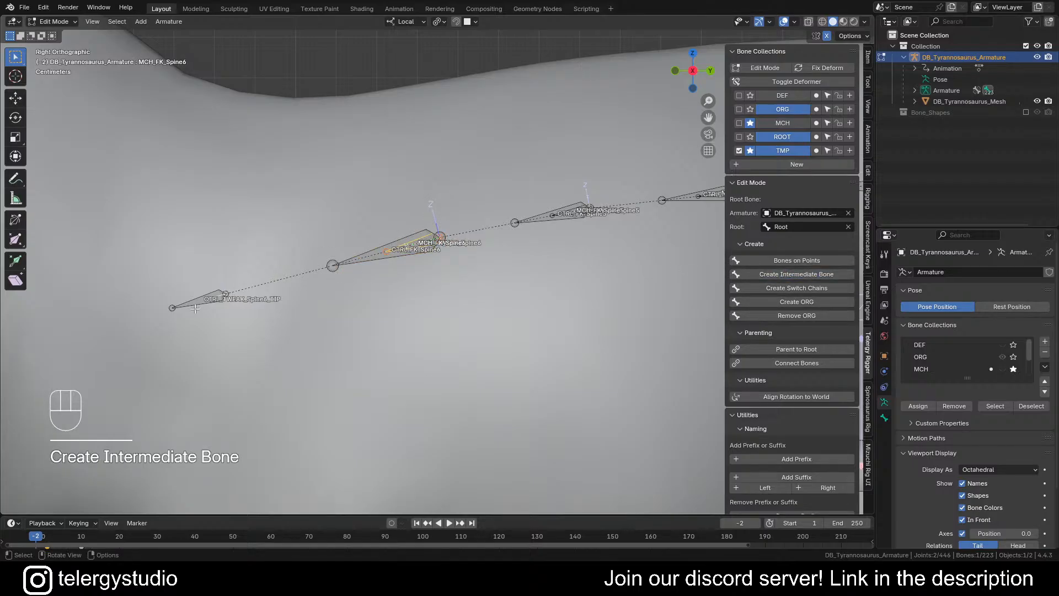
Step: Select all visible bones with "MCH" in their name and scale them up slightly along the spine
scroll(375, 305, down, 3)
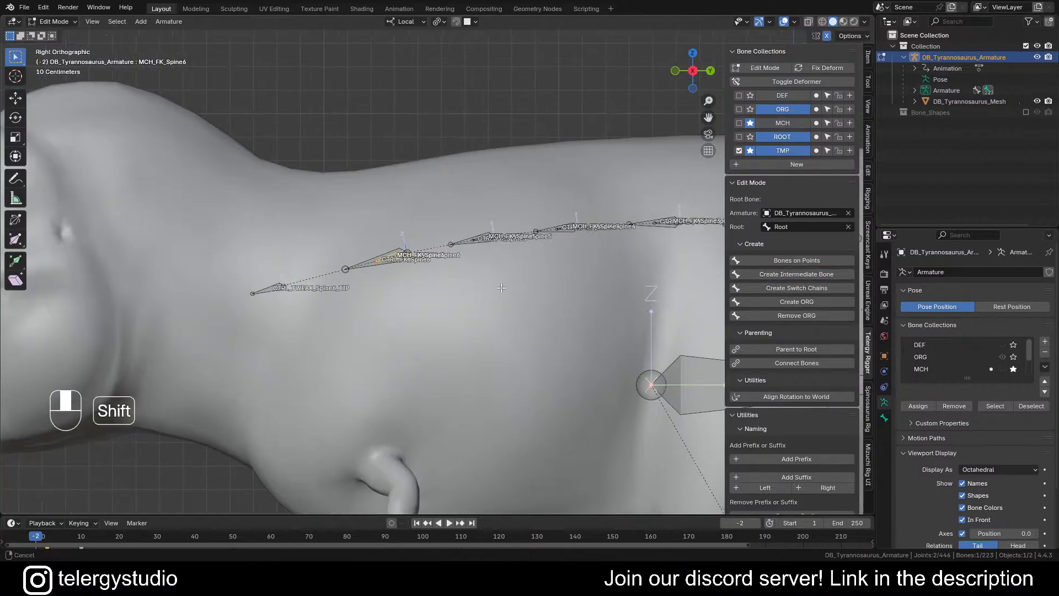
shift+middle_drag(538, 306, 419, 306)
key(ctrl+f)
key(shift)
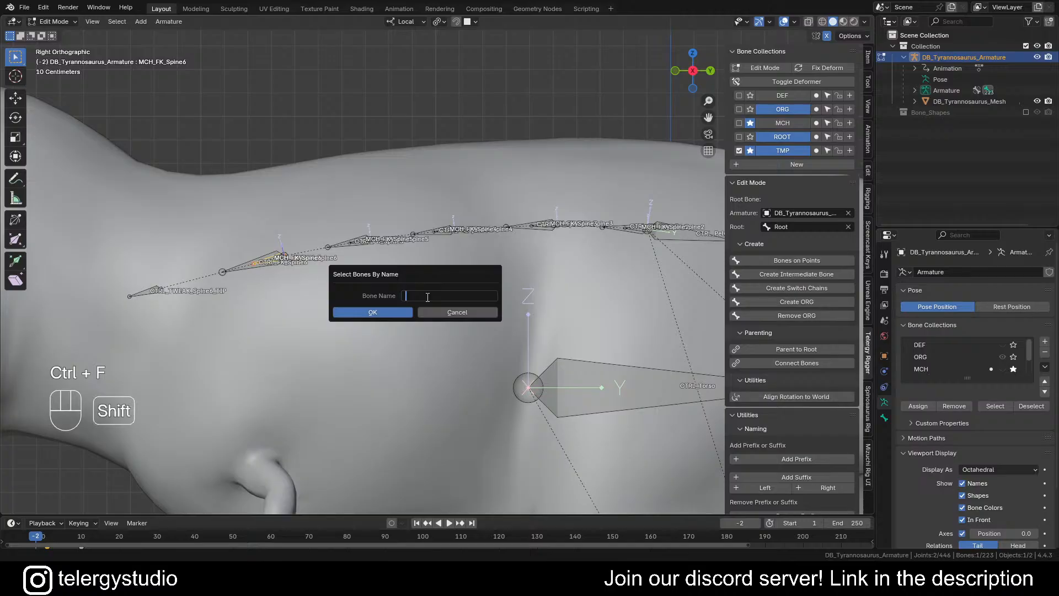
text(MCH)
key(Return)
key(s)
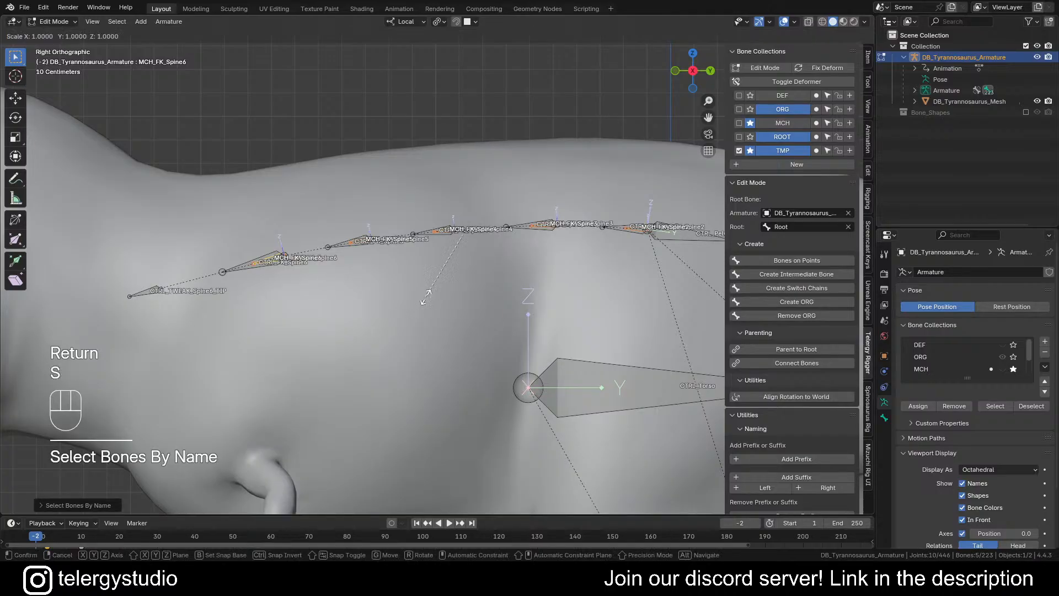
click(449, 336)
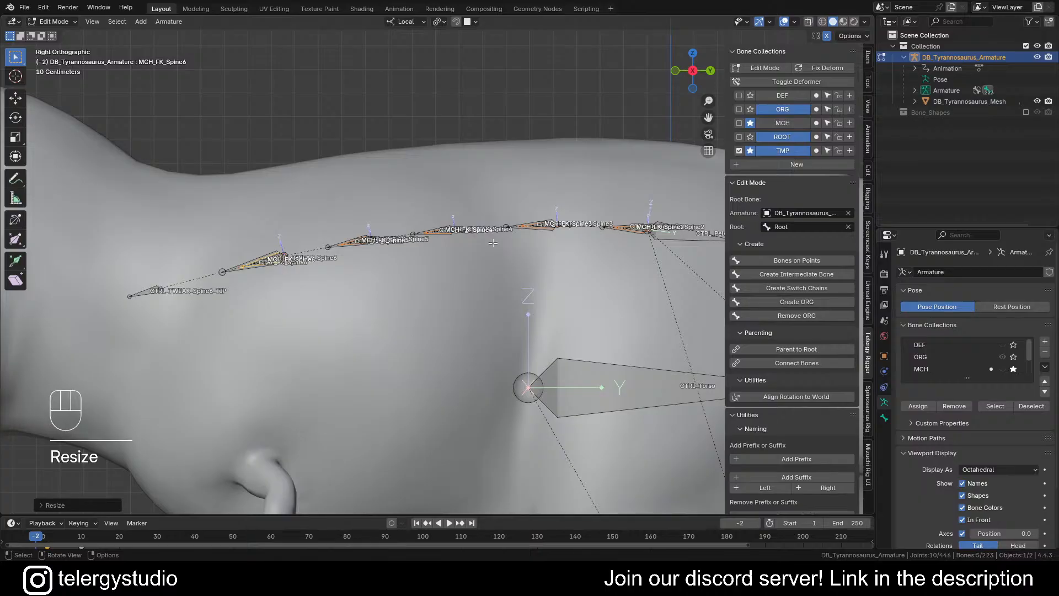
scroll(493, 243, up, 4)
scroll(460, 219, down, 5)
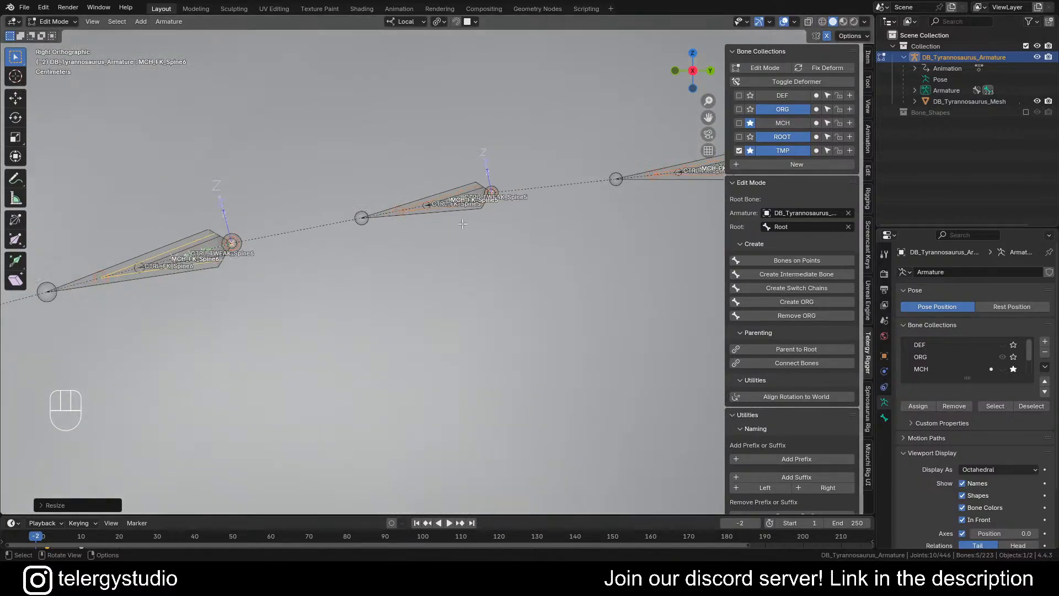
shift+middle_drag(463, 218, 402, 226)
Step: Assign the selected MCH_FK spine bones to TMP, stop isolating the MCH collection, and return to Pose Mode with all bones deselected
click(819, 151)
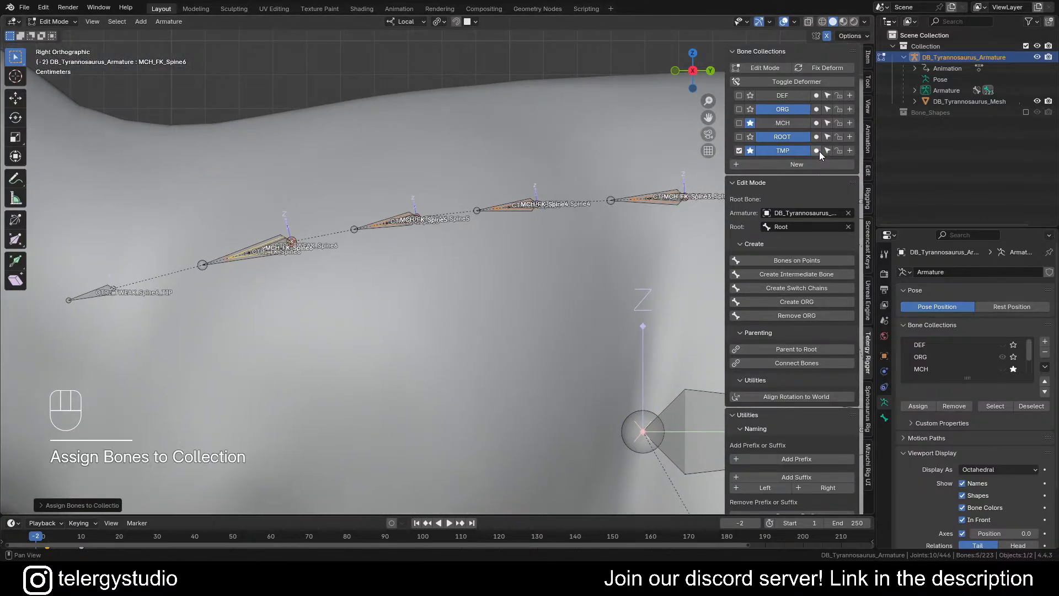
click(754, 122)
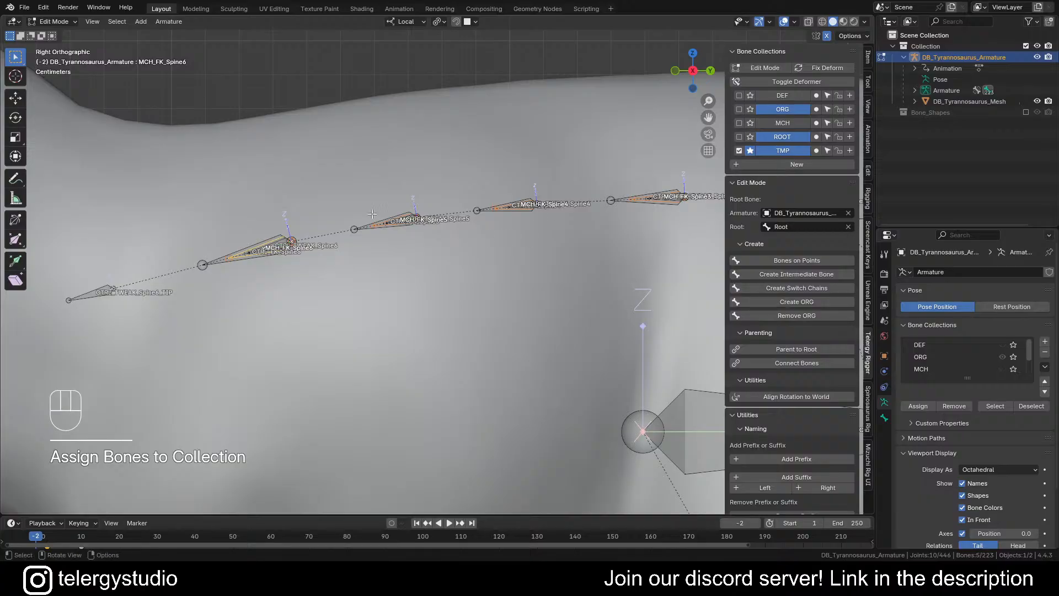
scroll(496, 265, down, 1)
shift+middle_drag(500, 273, 440, 242)
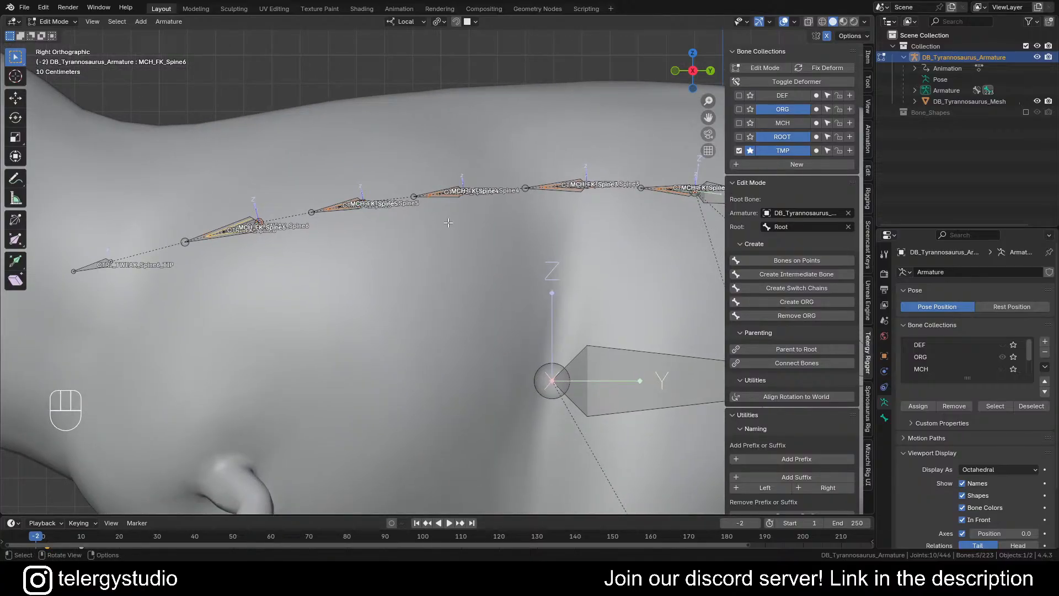
scroll(494, 179, down, 1)
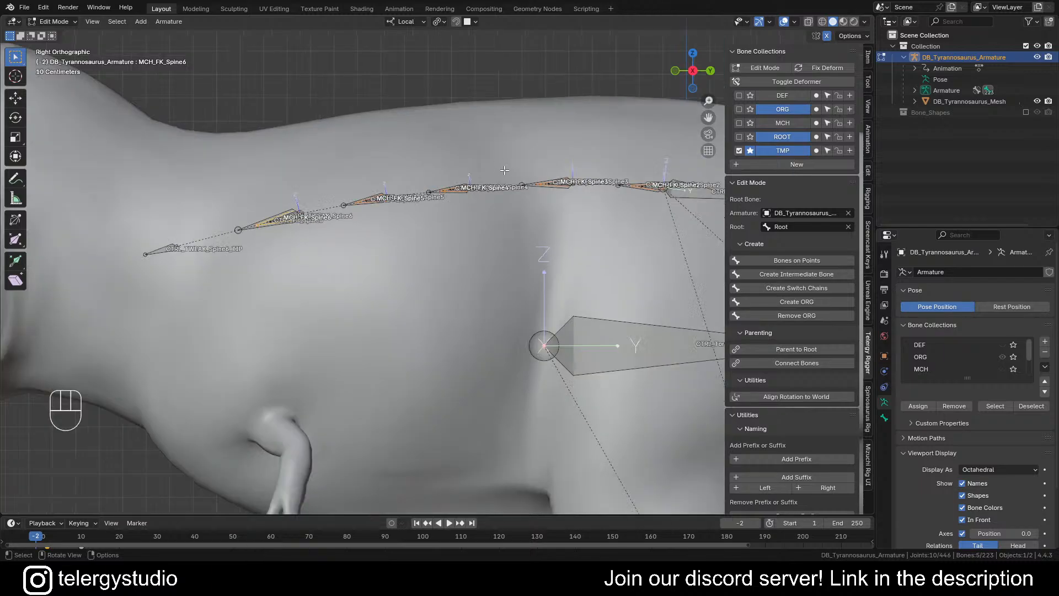
shift+middle_drag(611, 216, 502, 206)
key(Tab)
key(alt+a)
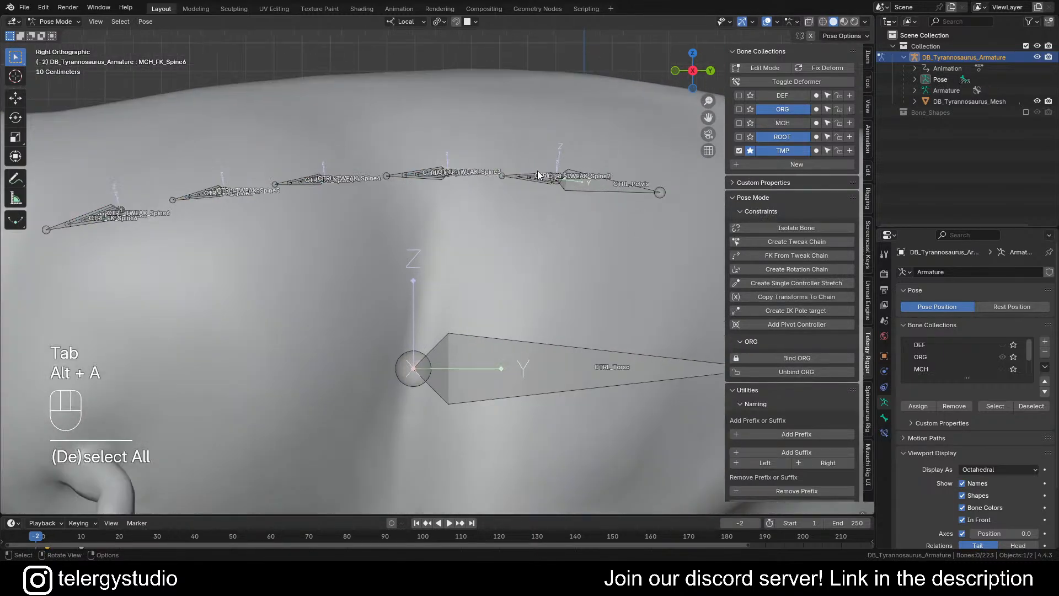
Step: Duplicate the CTRL_FK_Spine2 bone in place in Edit Mode and scale the copy to about 1.7 times its length
scroll(524, 184, up, 4)
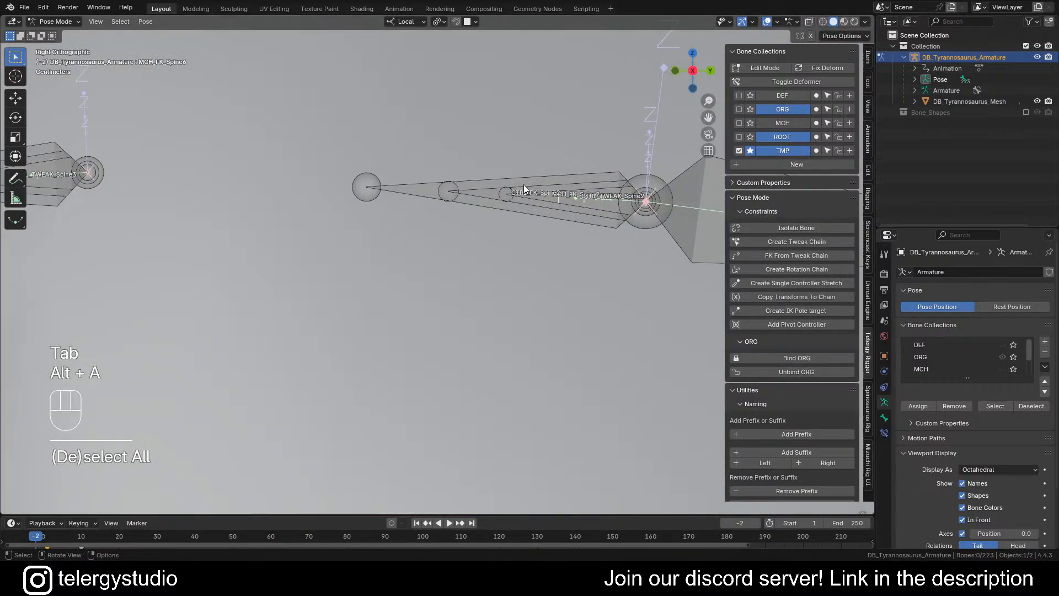
key(Tab)
click(490, 198)
scroll(473, 214, down, 3)
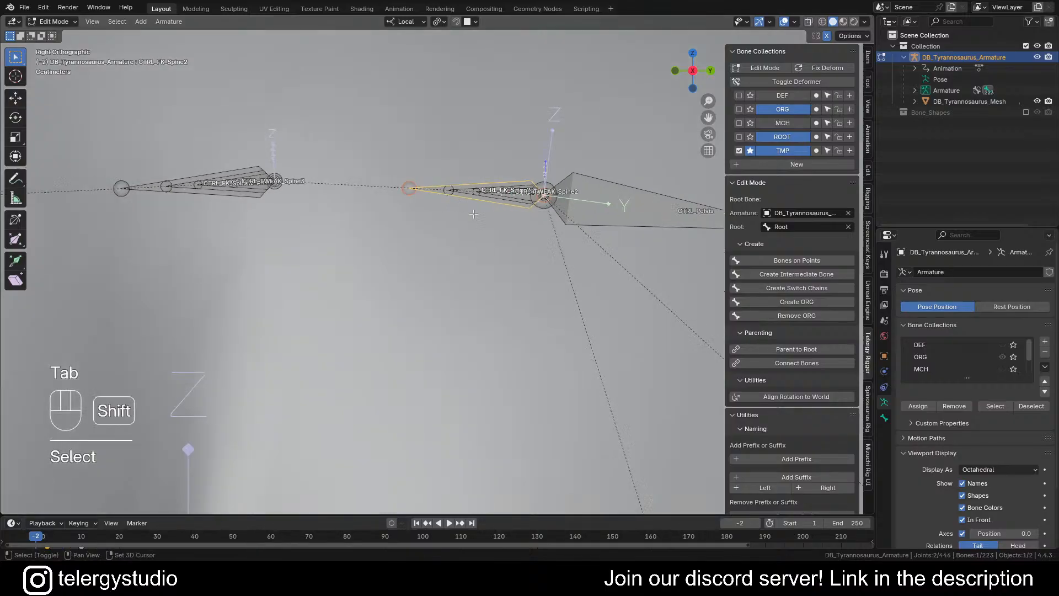
scroll(473, 214, down, 3)
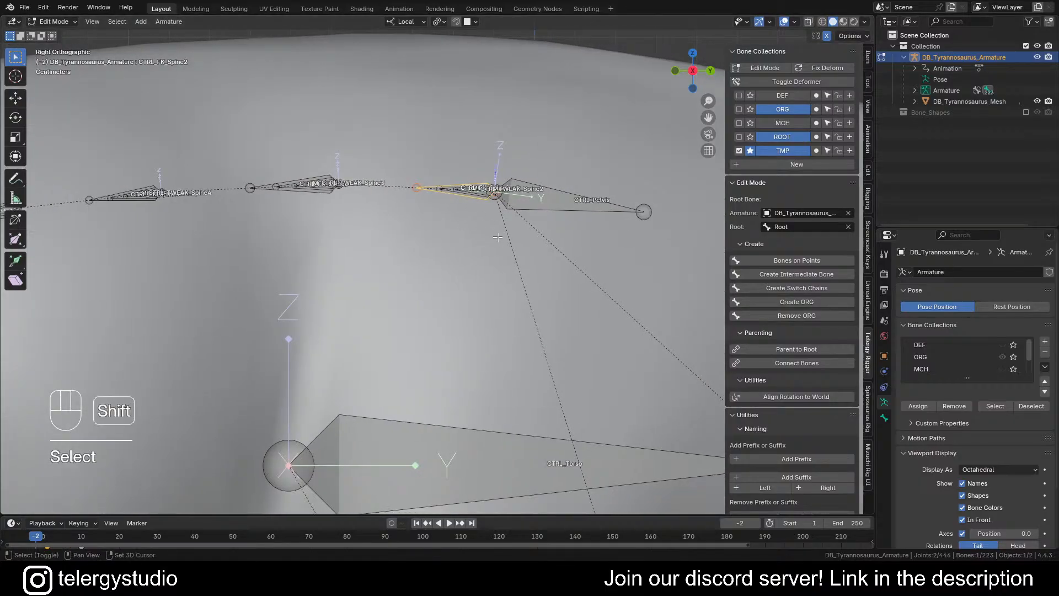
shift+middle_drag(497, 236, 454, 199)
key(shift+d)
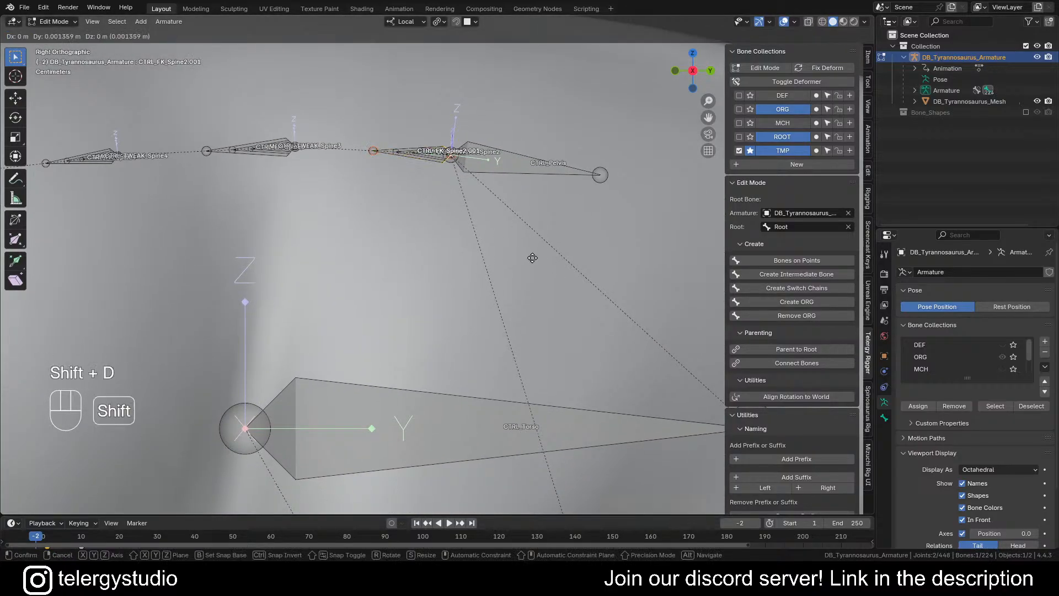
key(s)
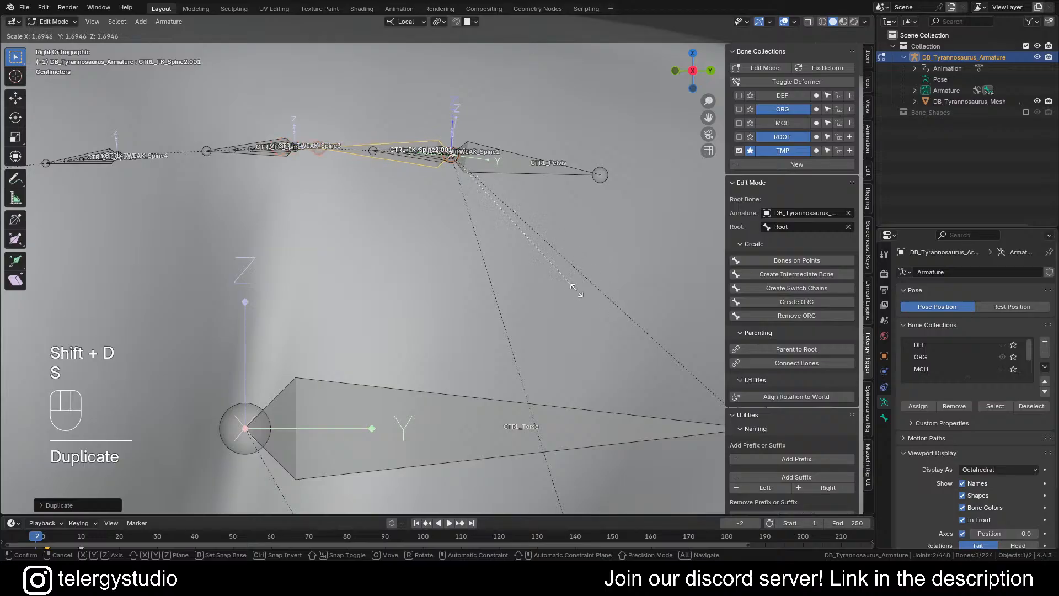
shift+click(390, 179)
shift+middle_drag(390, 179, 417, 199)
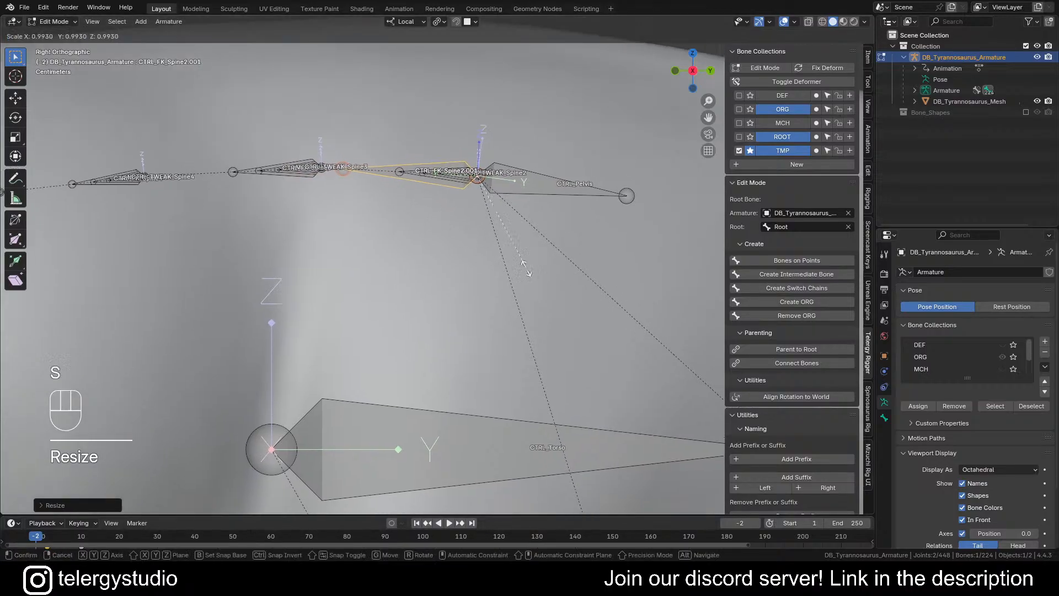
Step: Rename the enlarged copy of CTRL_FK_Spine2 as CTRL_ChestMaster
key(F2)
click(413, 171)
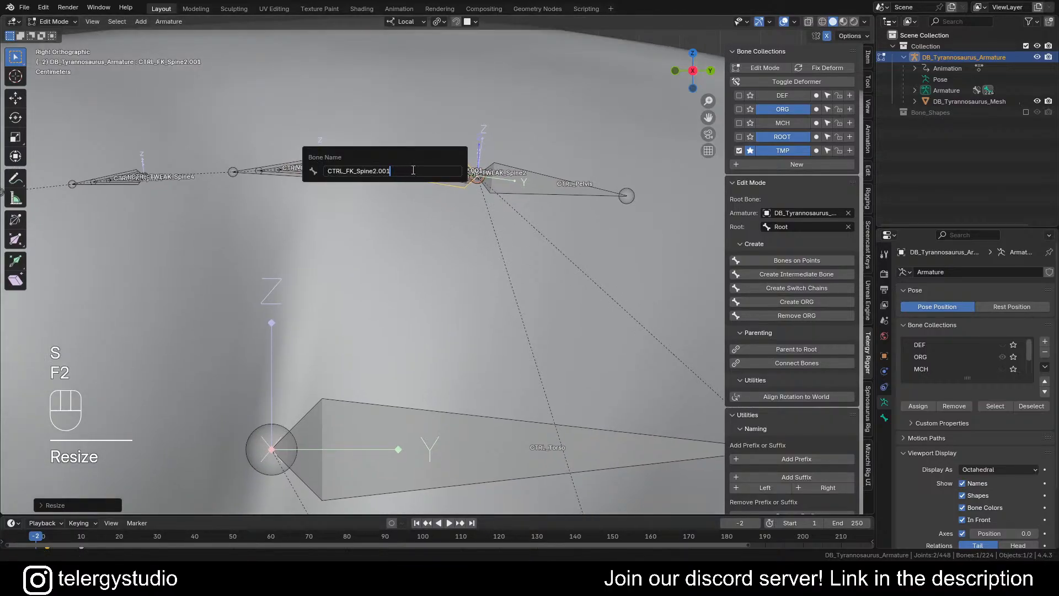
key(BackSpace)
key(BackSpace)
key(BackSpace)
key(BackSpace)
key(BackSpace)
key(BackSpace)
key(BackSpace)
key(BackSpace)
key(BackSpace)
key(BackSpace)
key(BackSpace)
key(BackSpace)
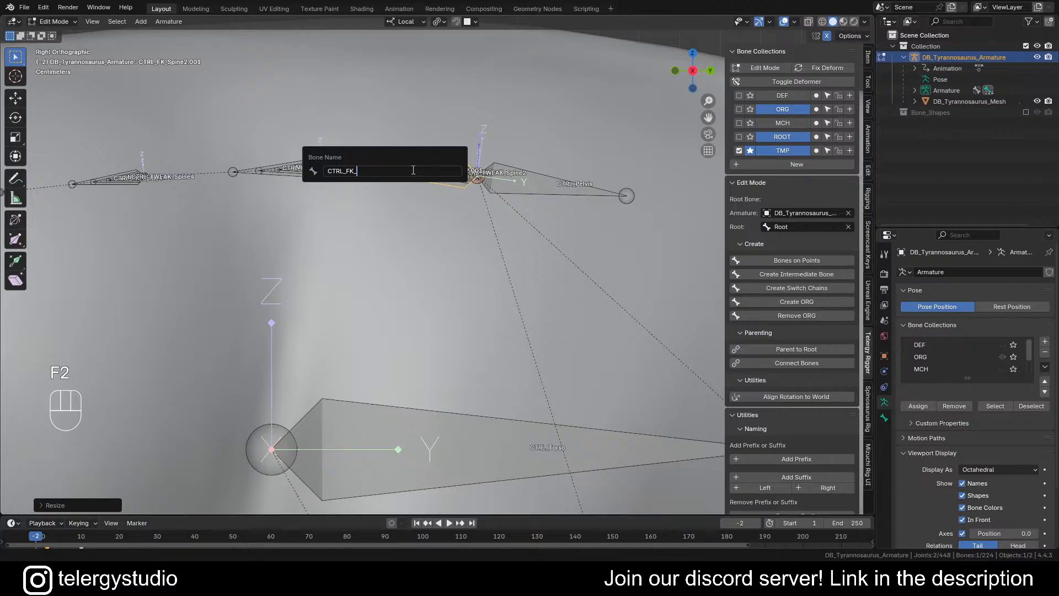
text(C)
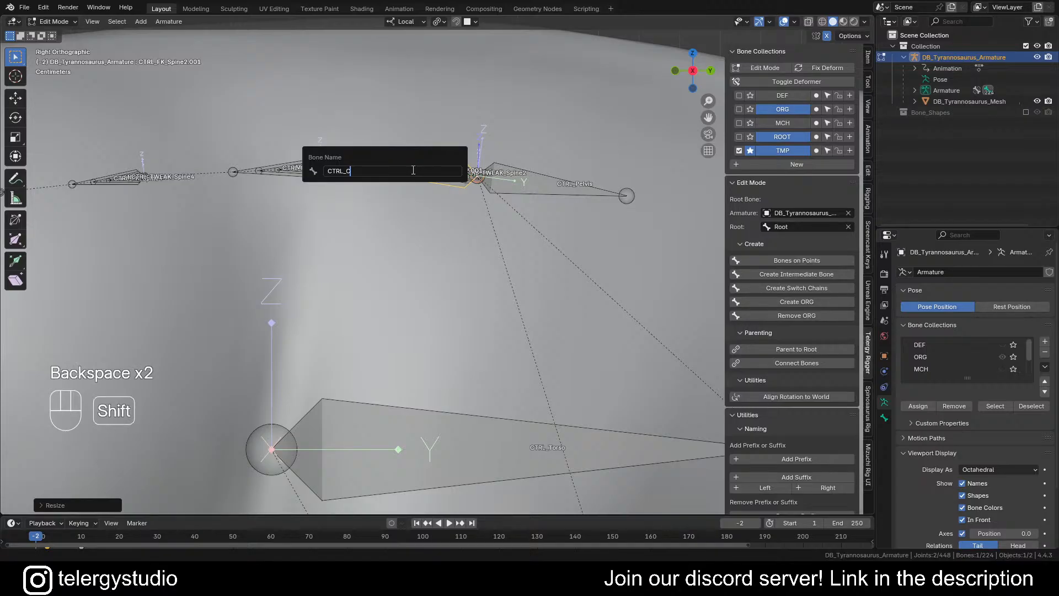
text(H)
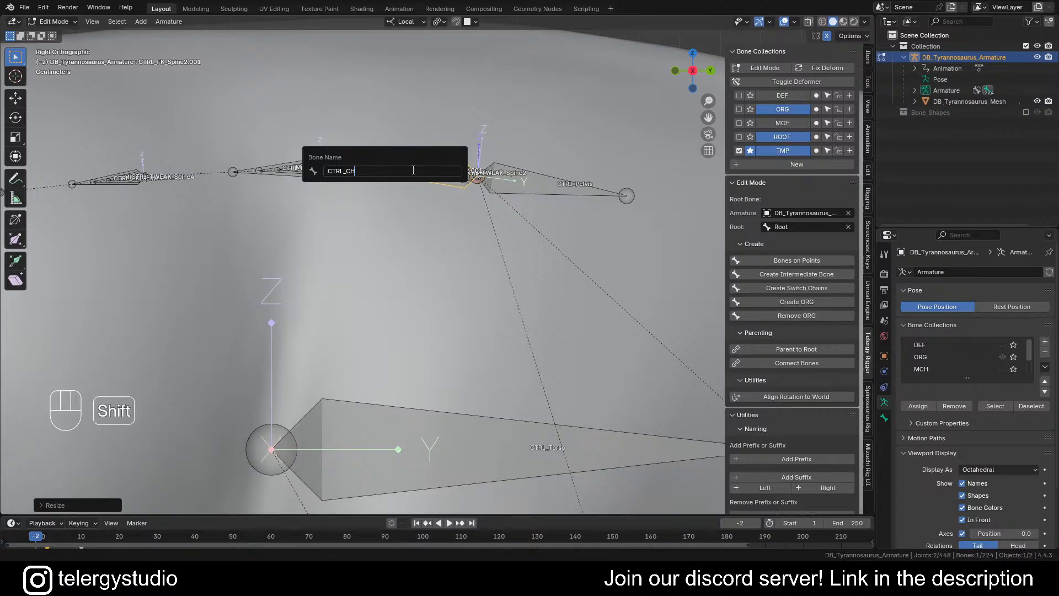
text(e)
key(BackSpace)
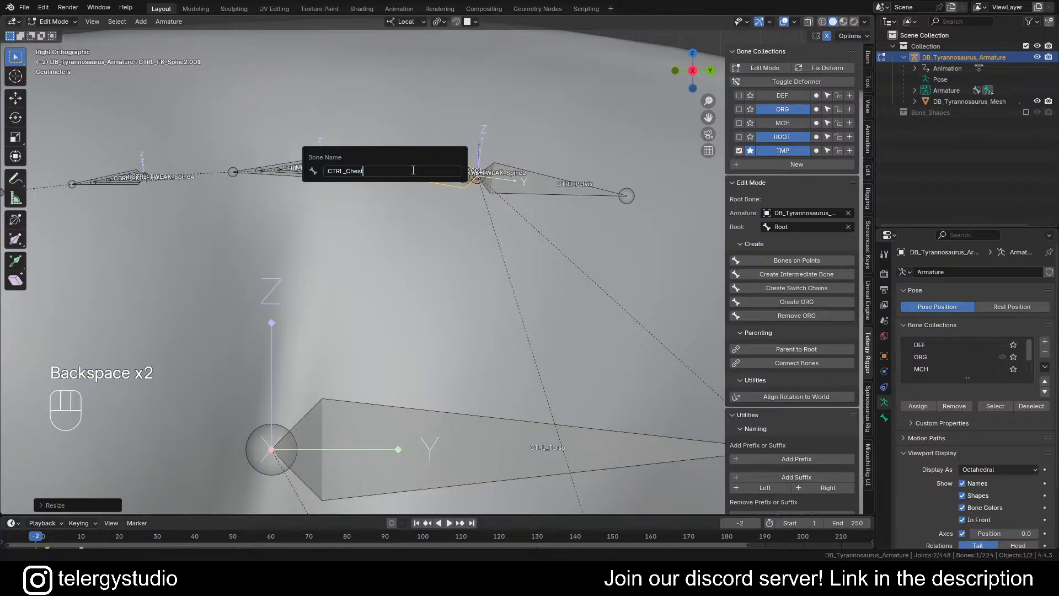
key(shift)
text(Master)
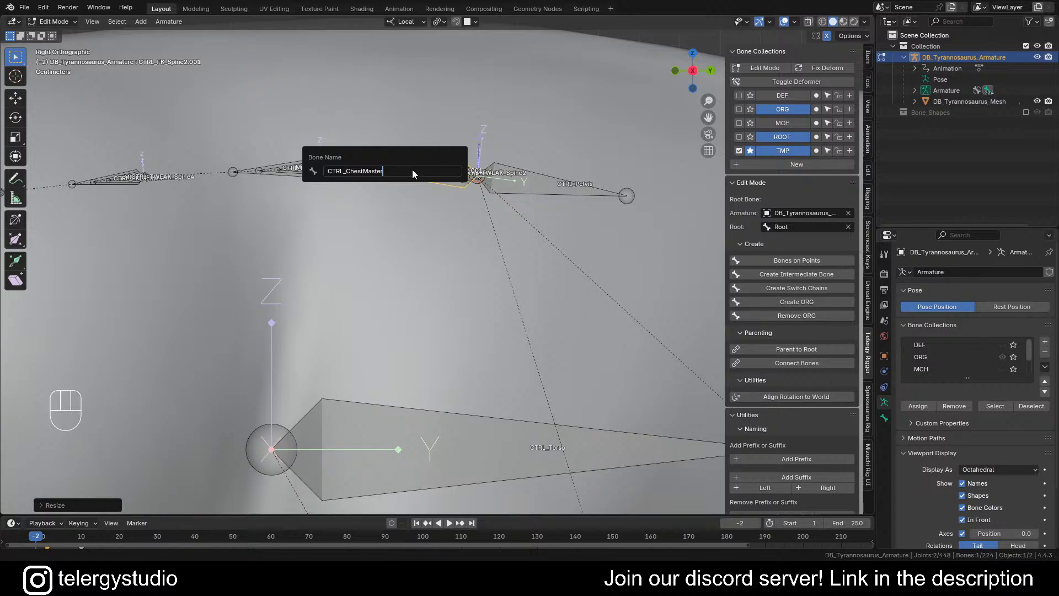
key(Return)
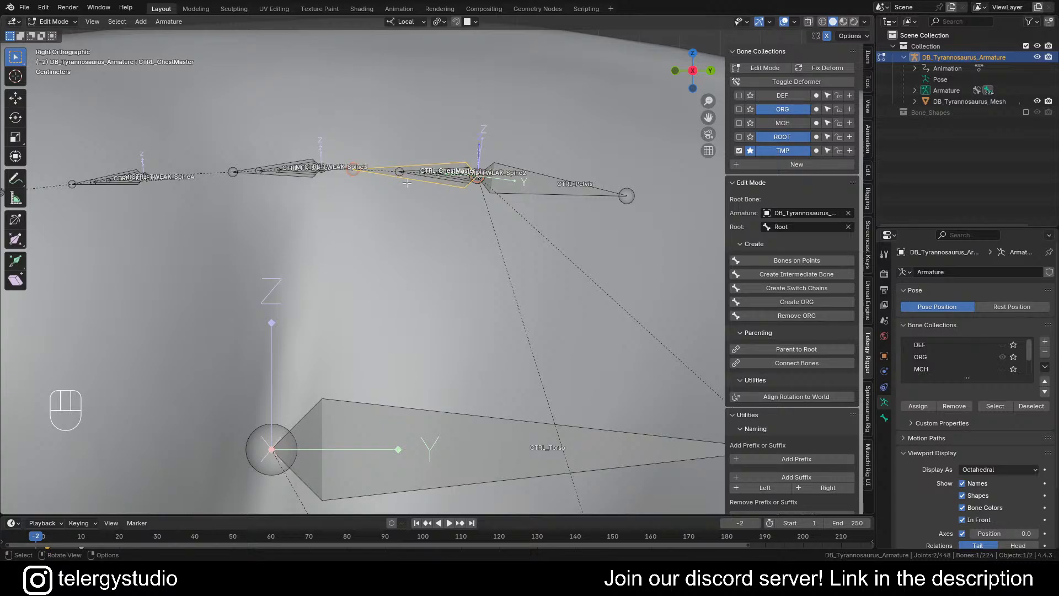
Step: Parent the MCH_FK_Spine2 bone to CTRL_Torso
key(KP_Decimal)
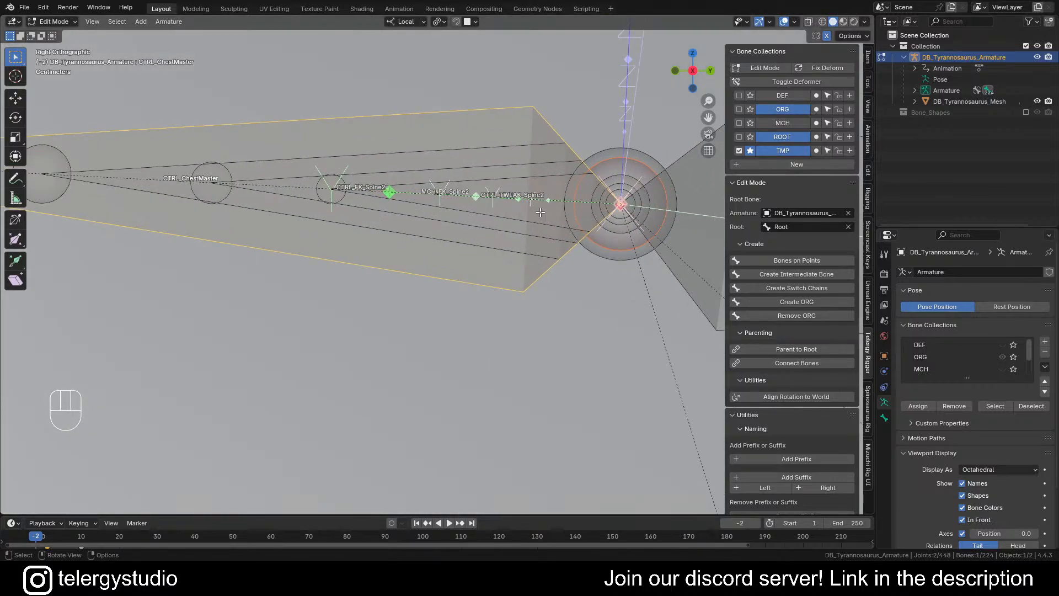
alt+click(494, 193)
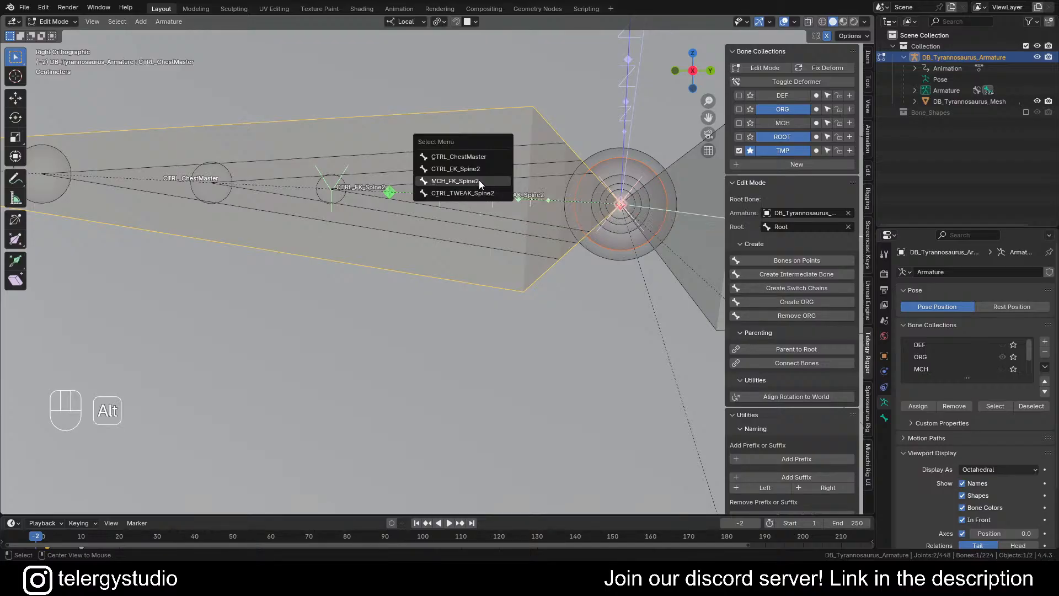
click(479, 182)
scroll(479, 276, down, 6)
shift+click(481, 365)
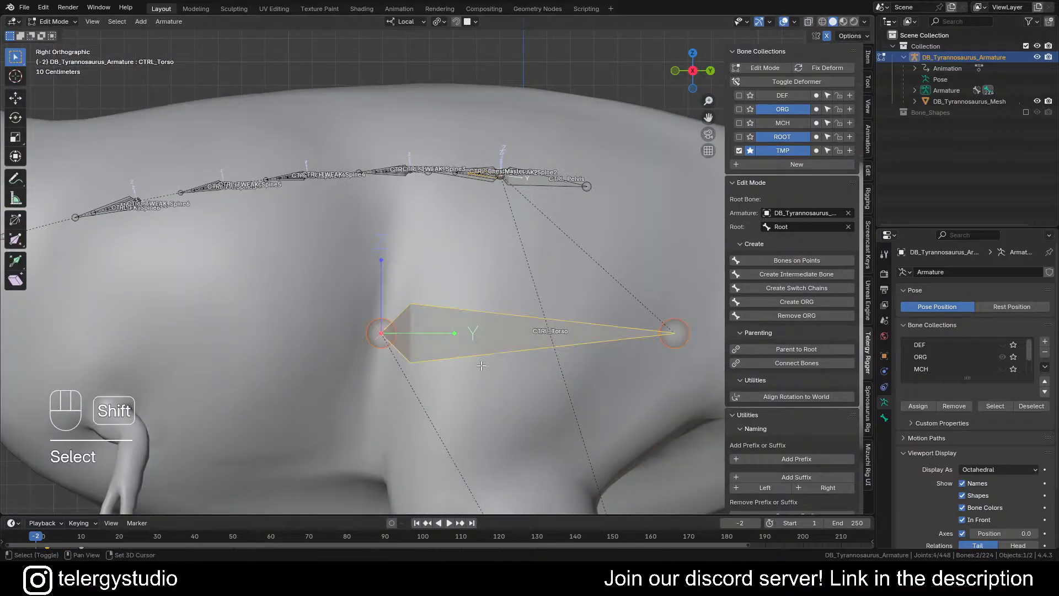
key(ctrl+p)
click(484, 309)
scroll(431, 206, up, 4)
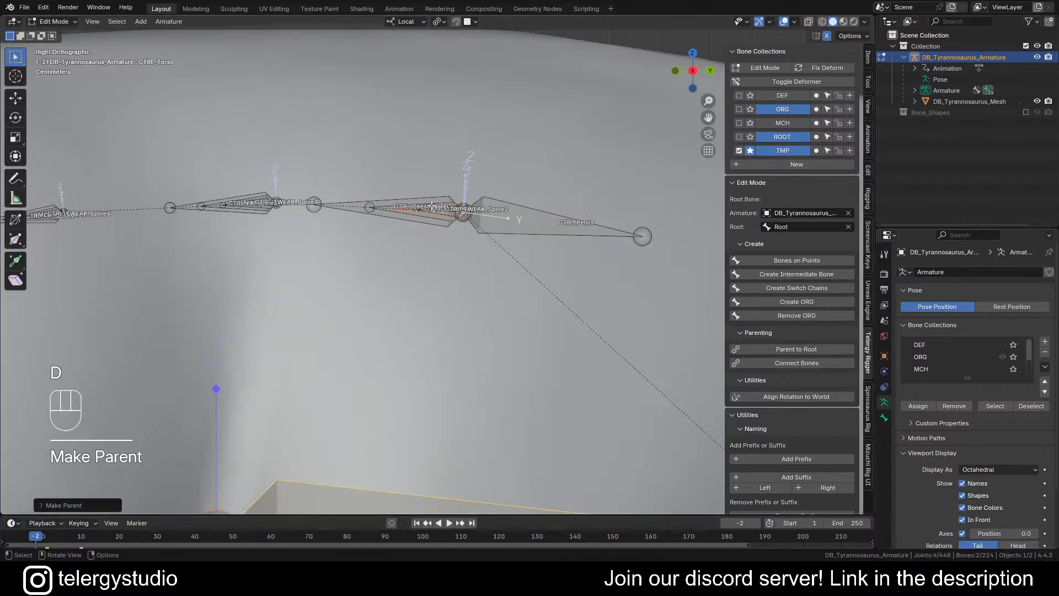
Step: Test the torso parenting by rotating CTRL_Torso in Pose Mode, and cancel the rotation
scroll(432, 206, down, 4)
key(Tab)
click(534, 350)
key(r)
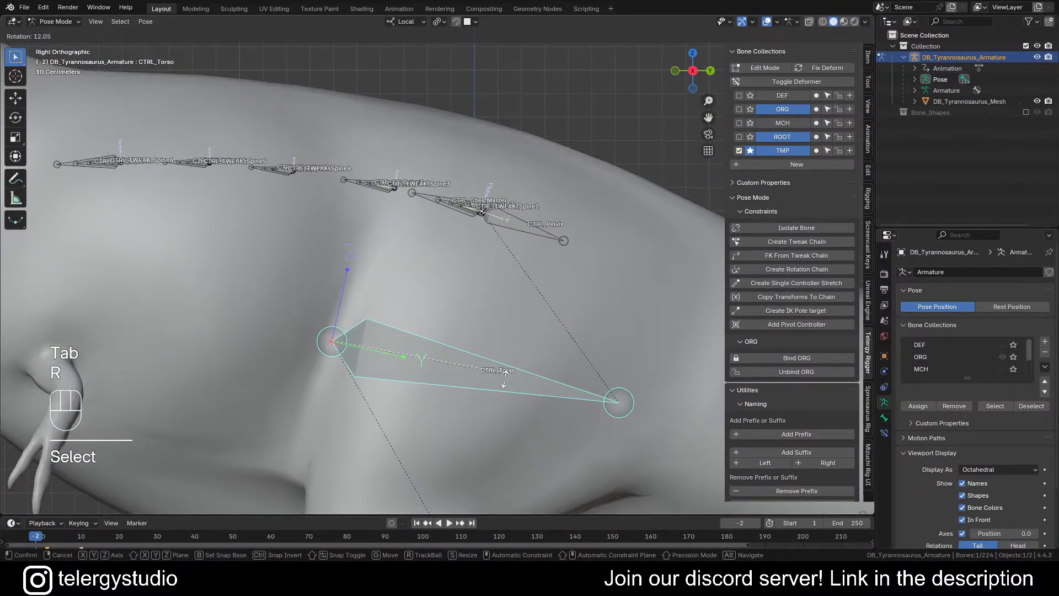
right_click(496, 280)
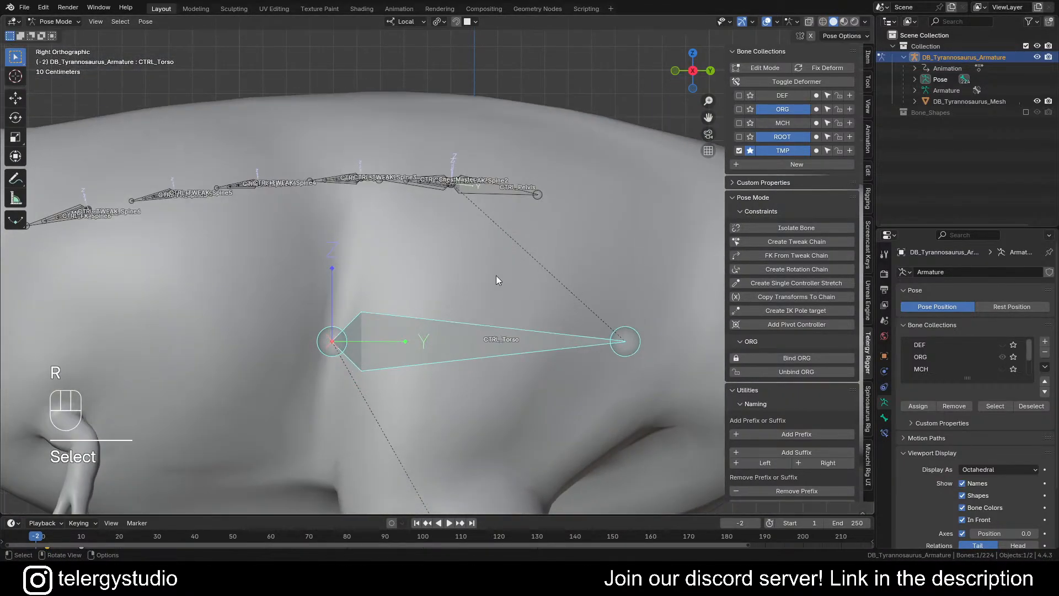
shift+middle_drag(452, 239, 480, 250)
key(Tab)
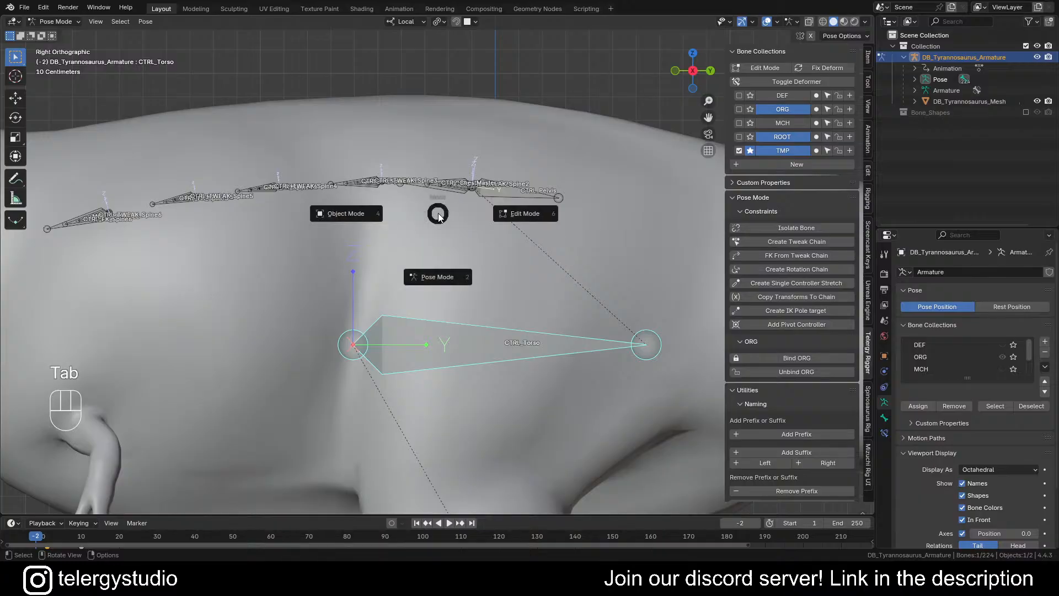
click(556, 208)
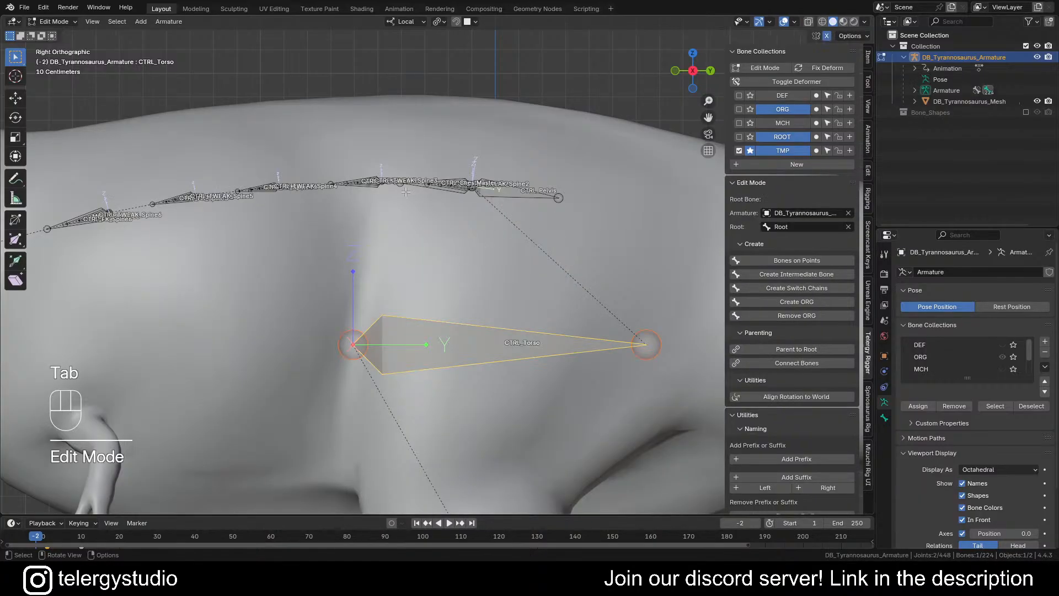
click(421, 181)
key(Tab)
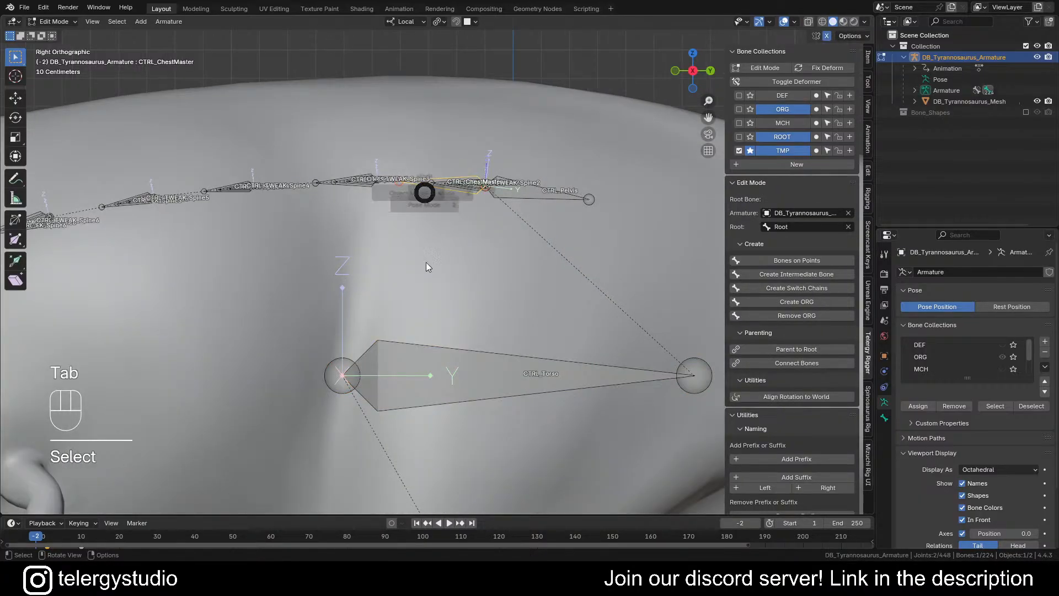
click(435, 159)
Step: Add a Copy Rotation constraint to MCH_FK_Spine2 with CTRL_ChestMaster as its target
scroll(436, 158, up, 1)
scroll(436, 160, up, 5)
click(377, 226)
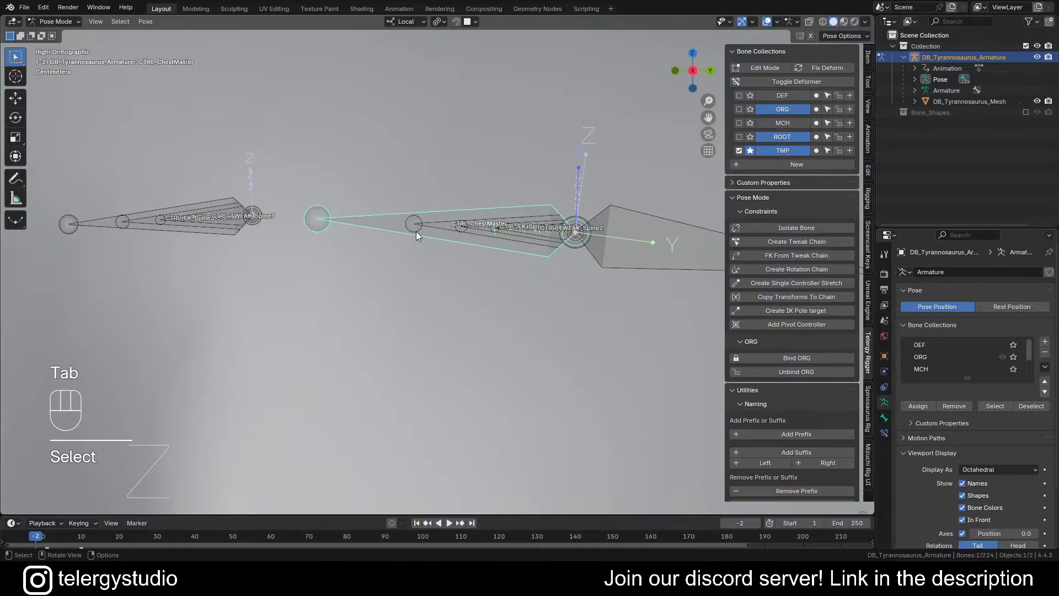
shift+middle_drag(423, 231, 386, 233)
alt+shift+click(484, 231)
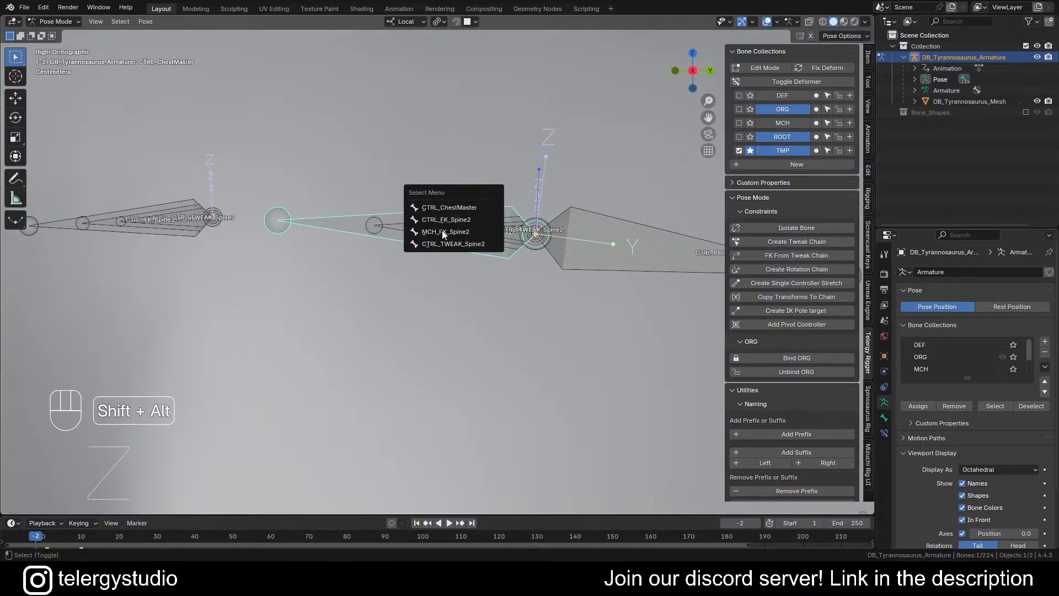
click(459, 232)
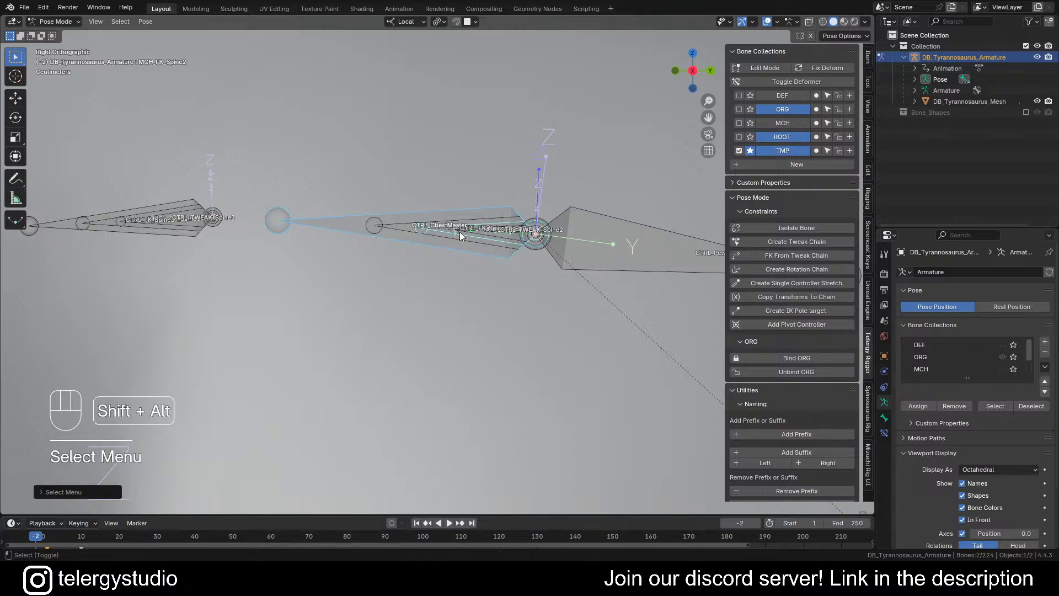
scroll(478, 227, down, 1)
shift+middle_drag(435, 251, 440, 226)
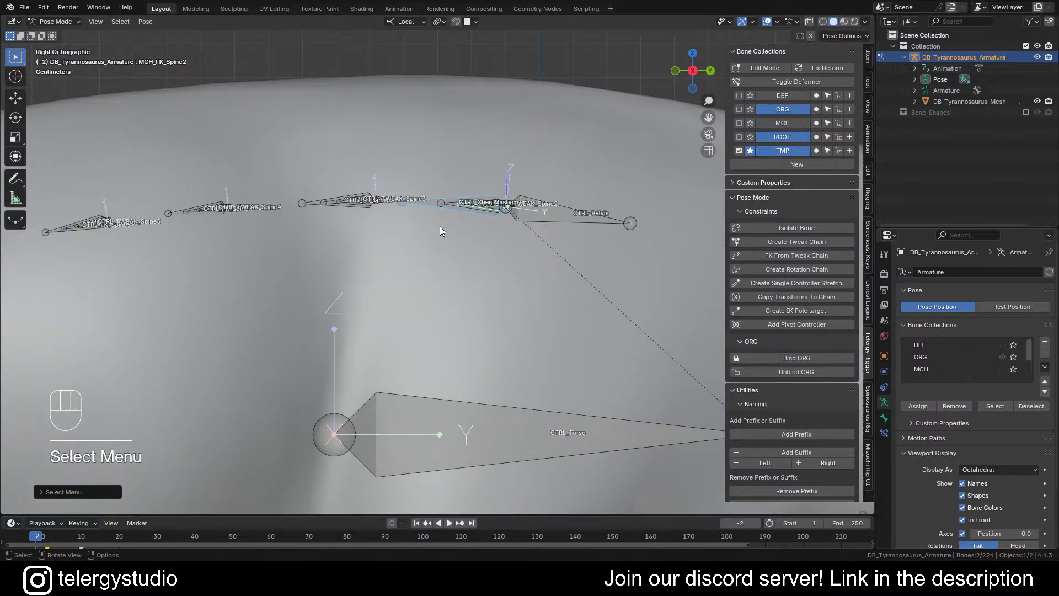
key(shift+ctrl+c)
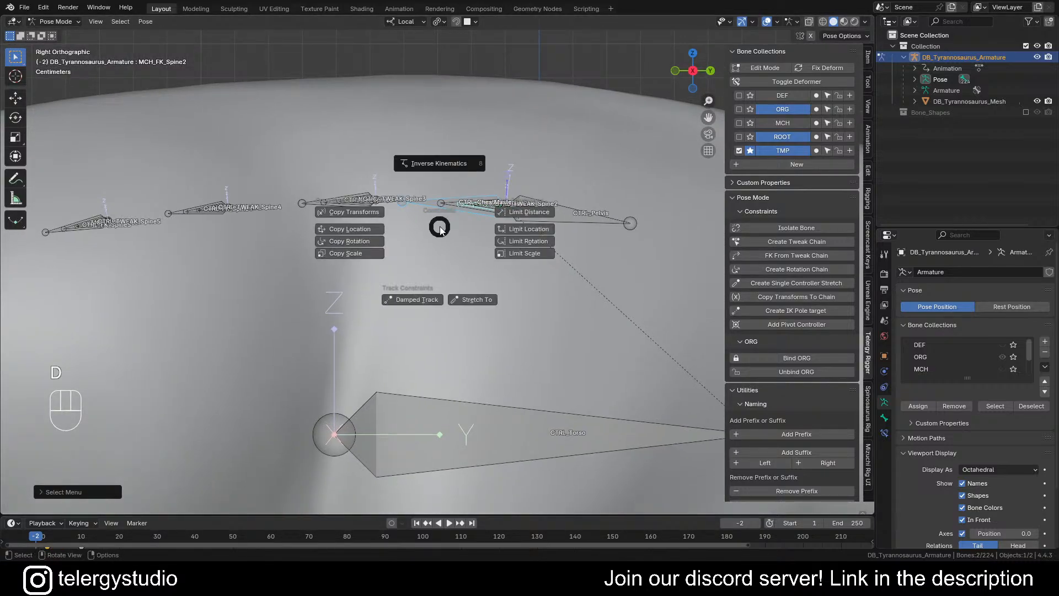
click(365, 240)
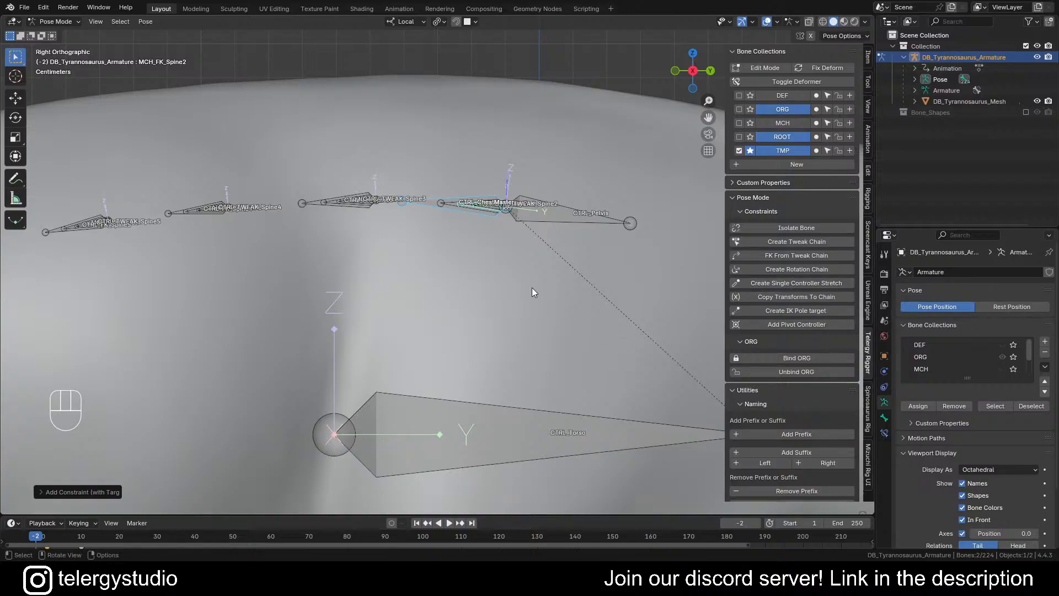
Step: Advance the timeline to frame 1
key(Right)
key(Right)
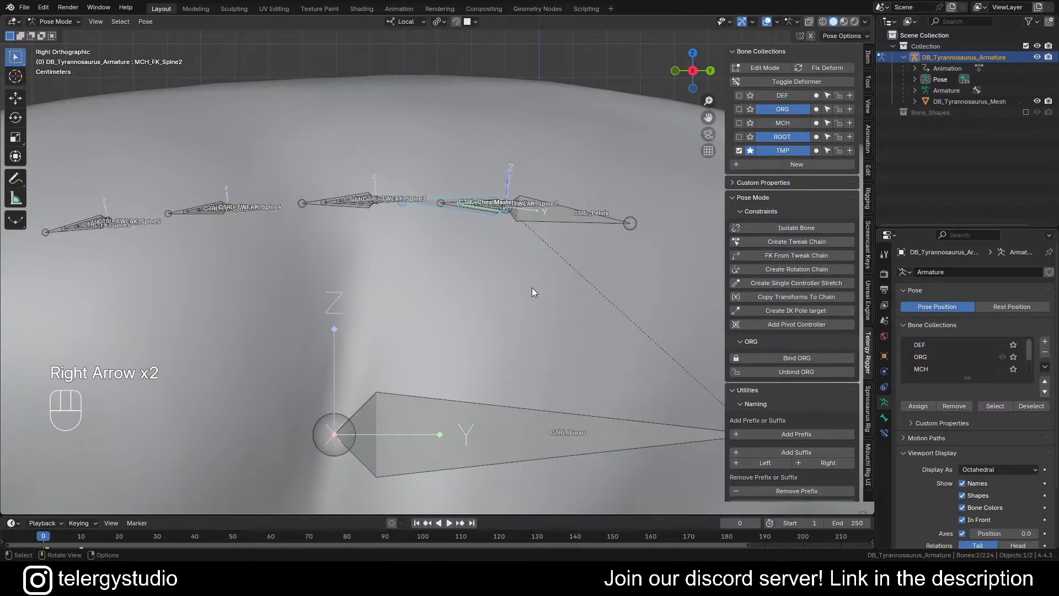
key(Right)
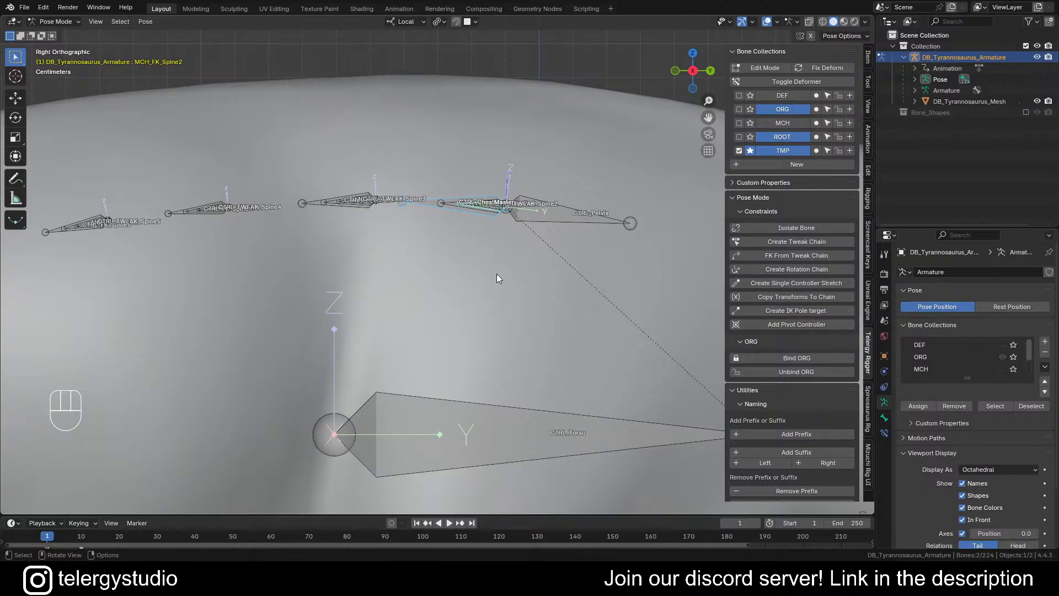
scroll(807, 201, down, 4)
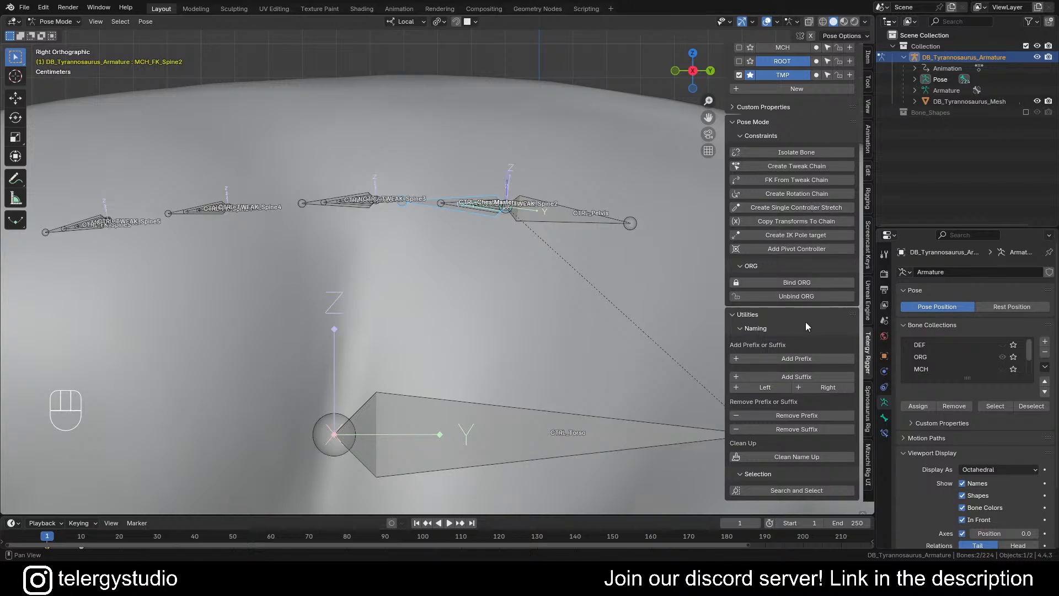
scroll(809, 262, up, 3)
scroll(807, 260, up, 1)
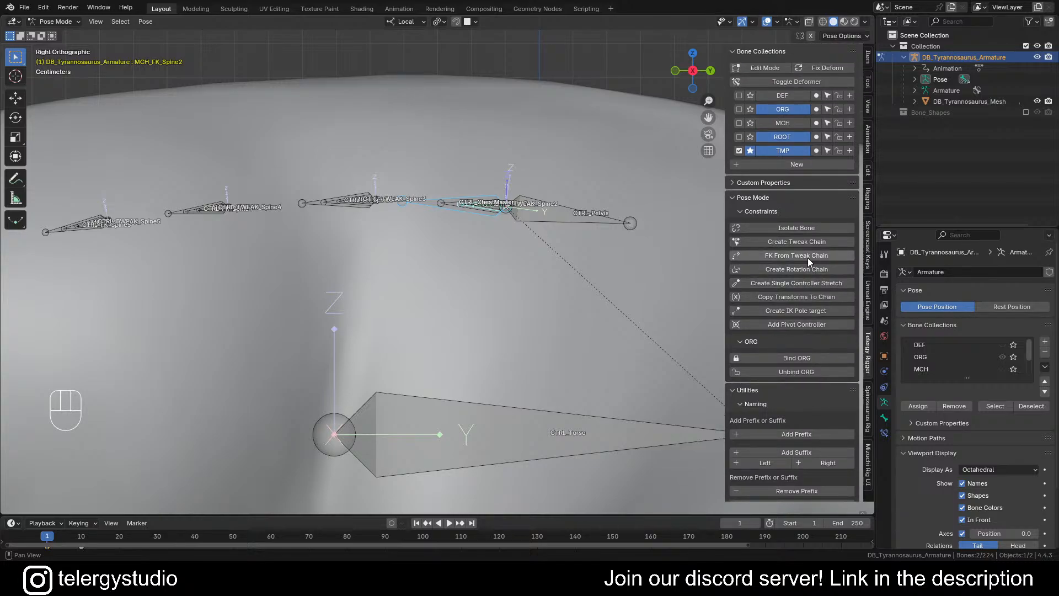
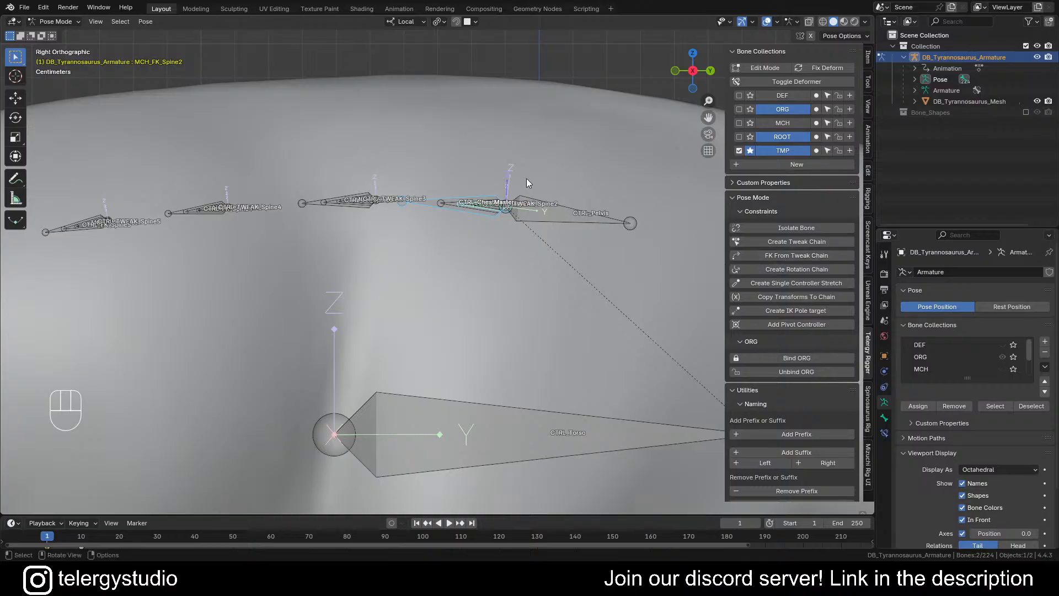
Step: Set both the Target and Owner of the Copy Rotation constraint on MCH_FK_Spine2 to Local Space
shift+middle_drag(527, 177, 467, 203)
scroll(403, 204, up, 3)
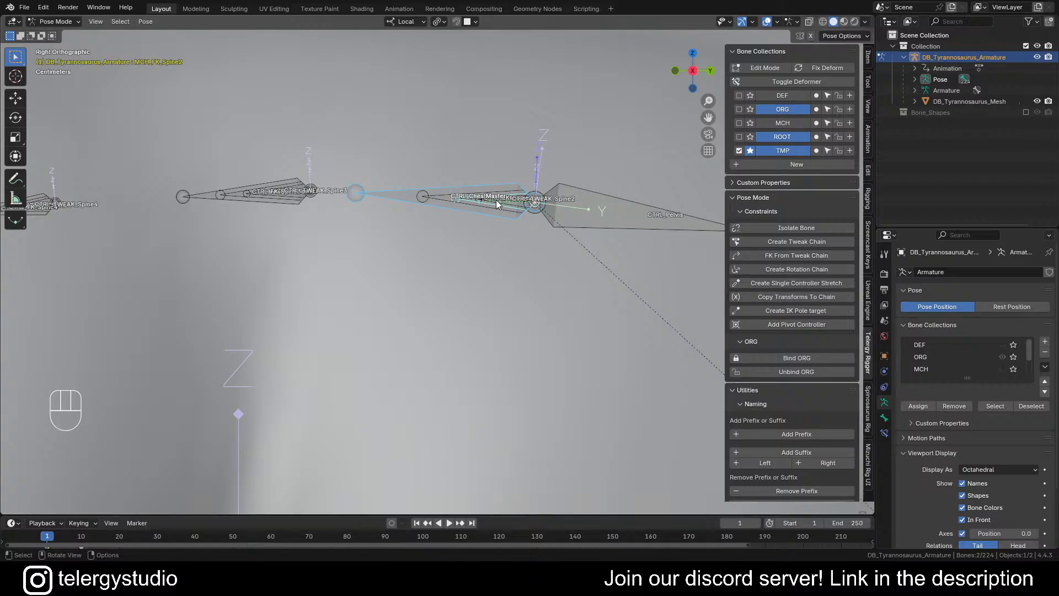
click(884, 433)
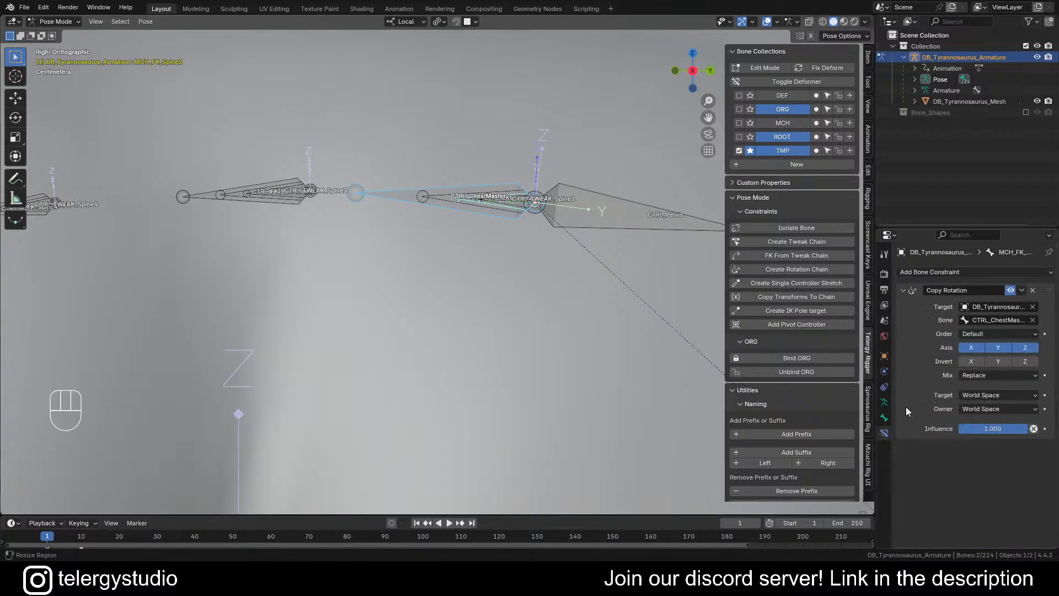
click(988, 394)
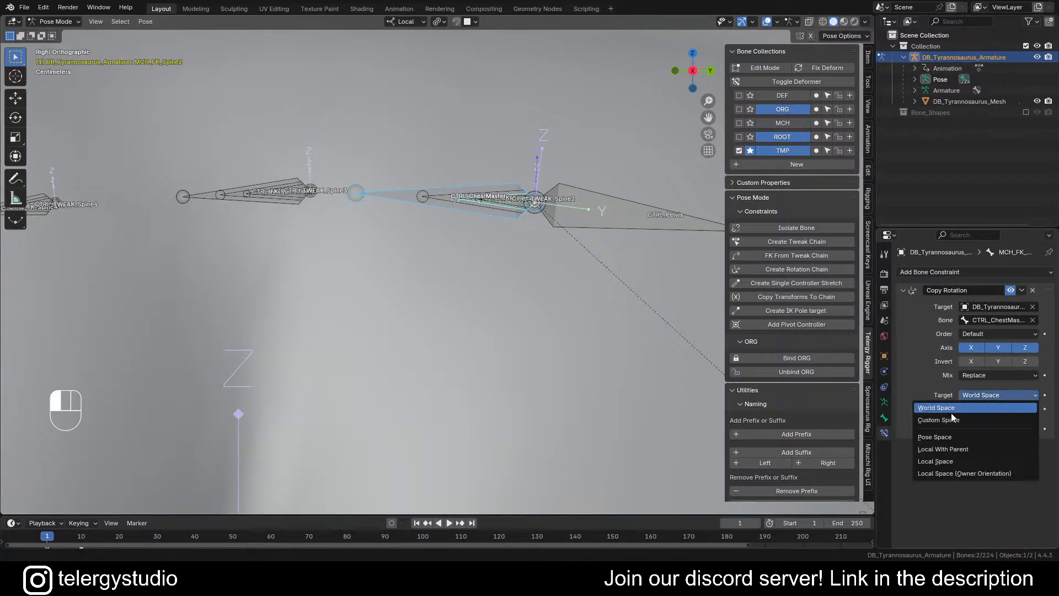
click(949, 459)
click(985, 408)
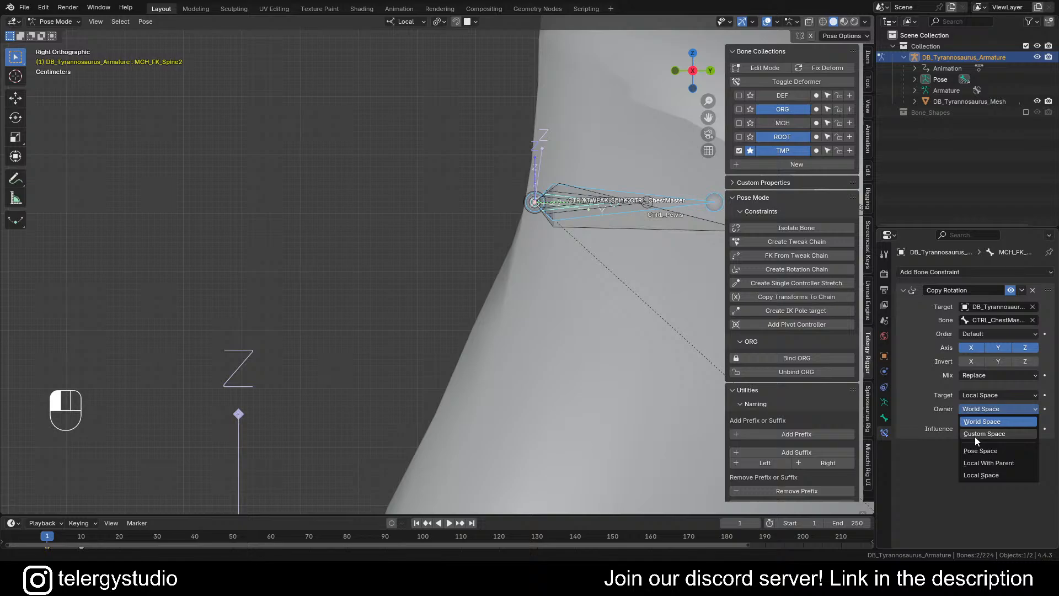
click(980, 474)
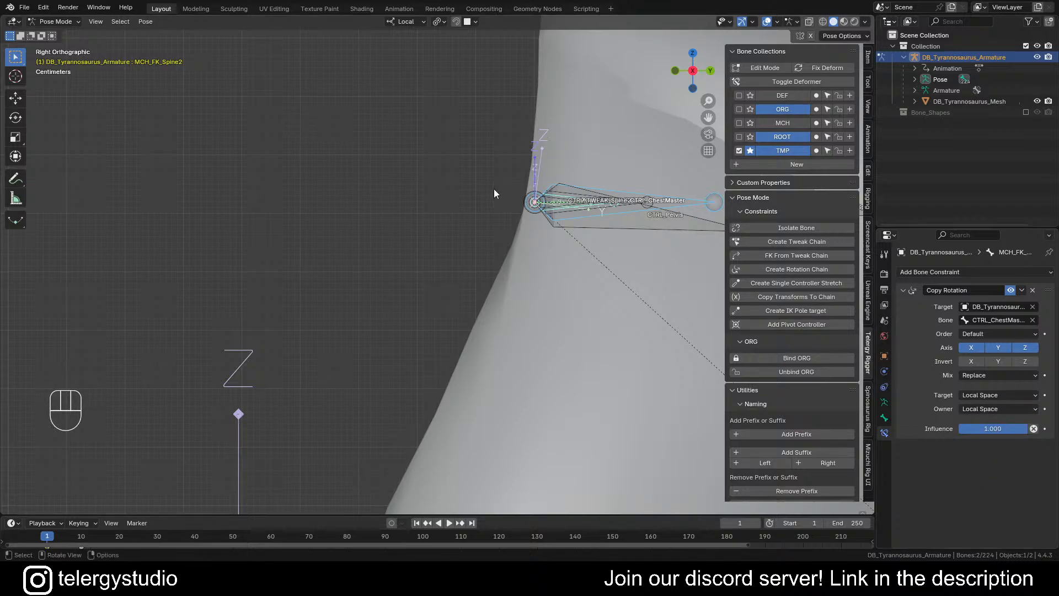
Step: Parent the CTRL_ChestMaster bone to CTRL_Torso in Edit Mode
shift+middle_drag(494, 188, 435, 167)
key(Tab)
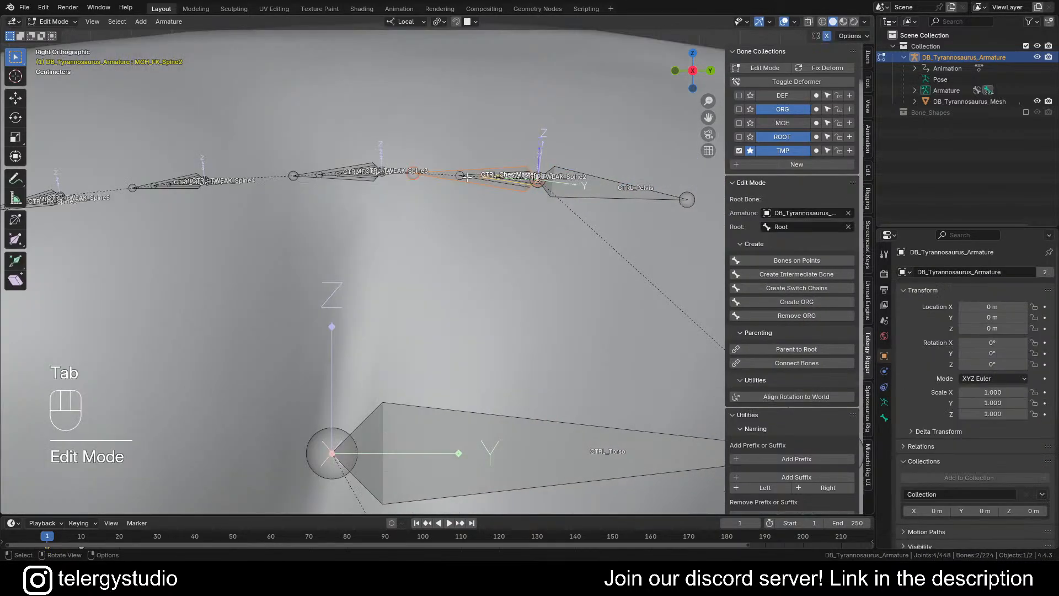
scroll(515, 176, up, 8)
scroll(411, 188, down, 6)
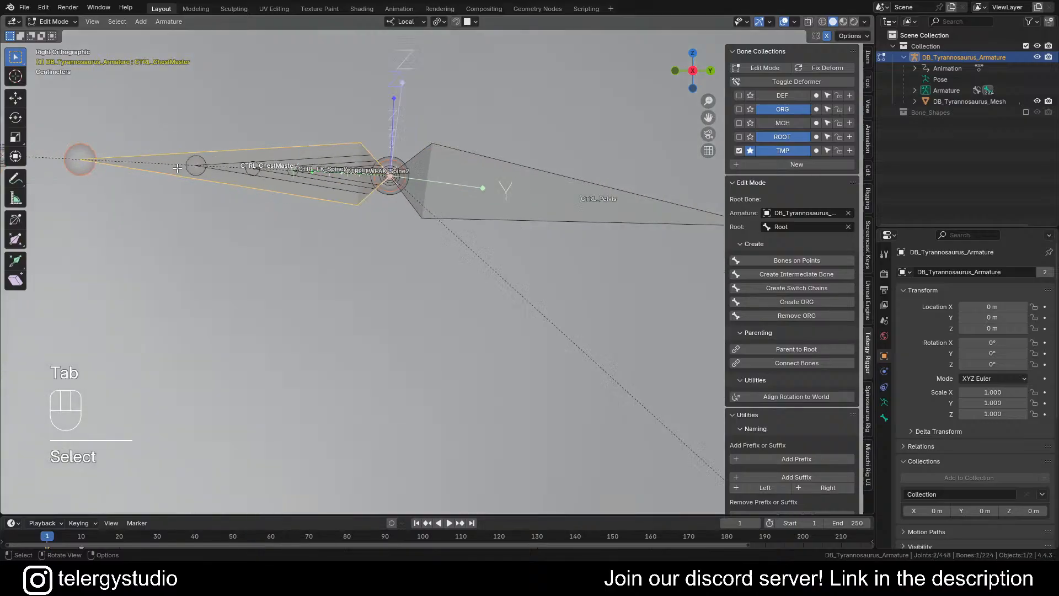
shift+click(381, 185)
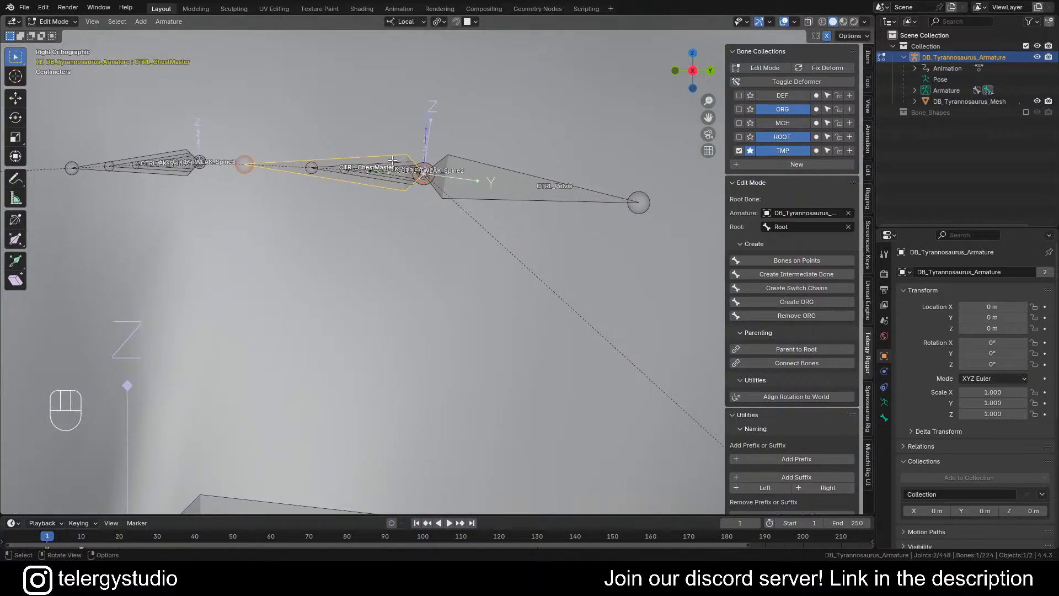
scroll(392, 160, down, 3)
shift+middle_drag(396, 409, 404, 378)
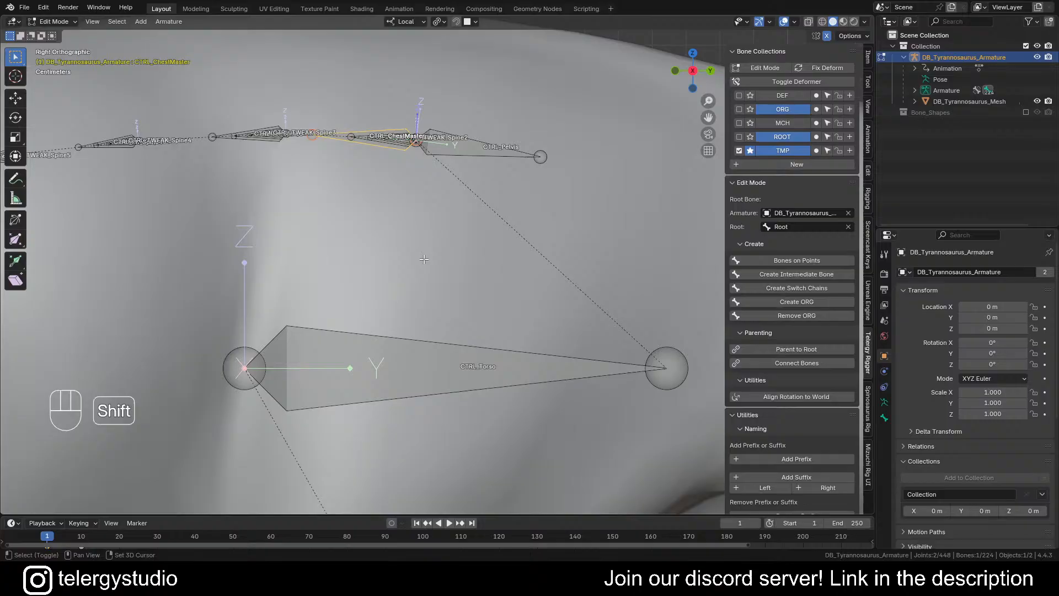
shift+click(405, 378)
key(d)
click(445, 366)
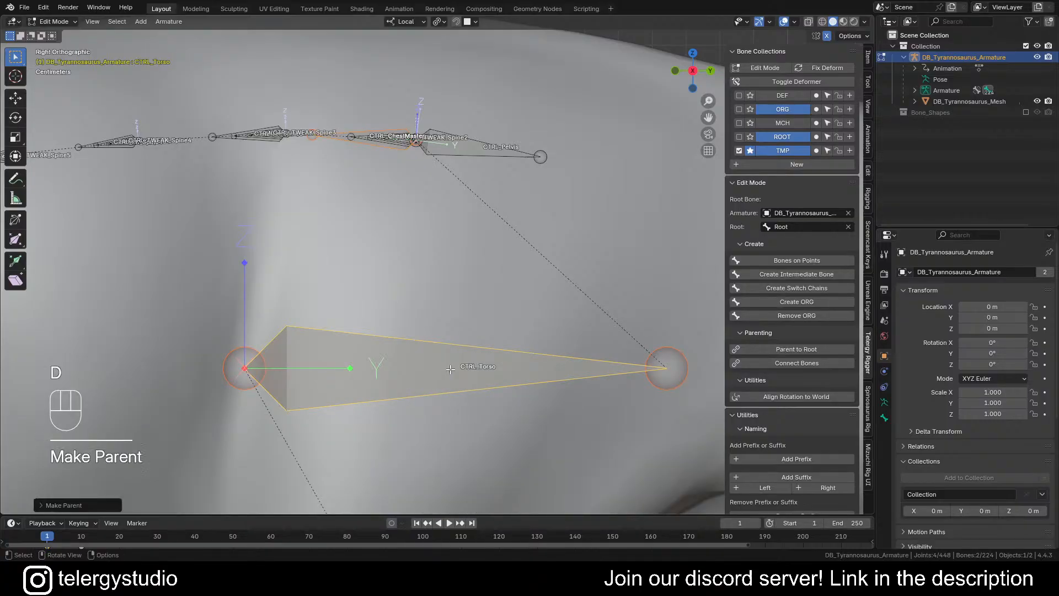
Step: Check the new parenting by rotating CTRL_ChestMaster in Pose Mode, and cancel the rotation
key(Tab)
scroll(421, 130, up, 2)
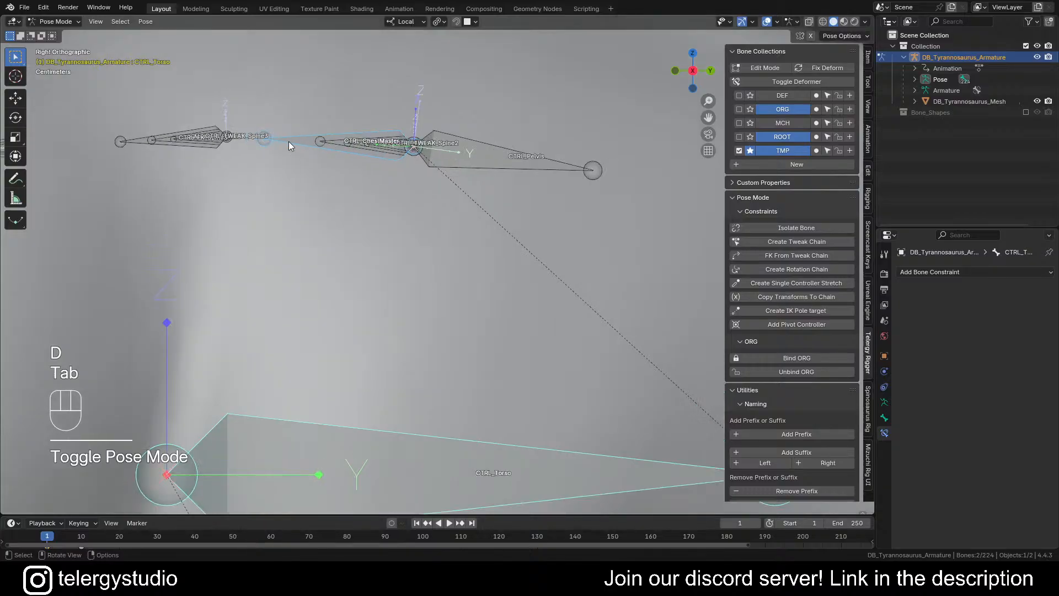
click(289, 141)
key(r)
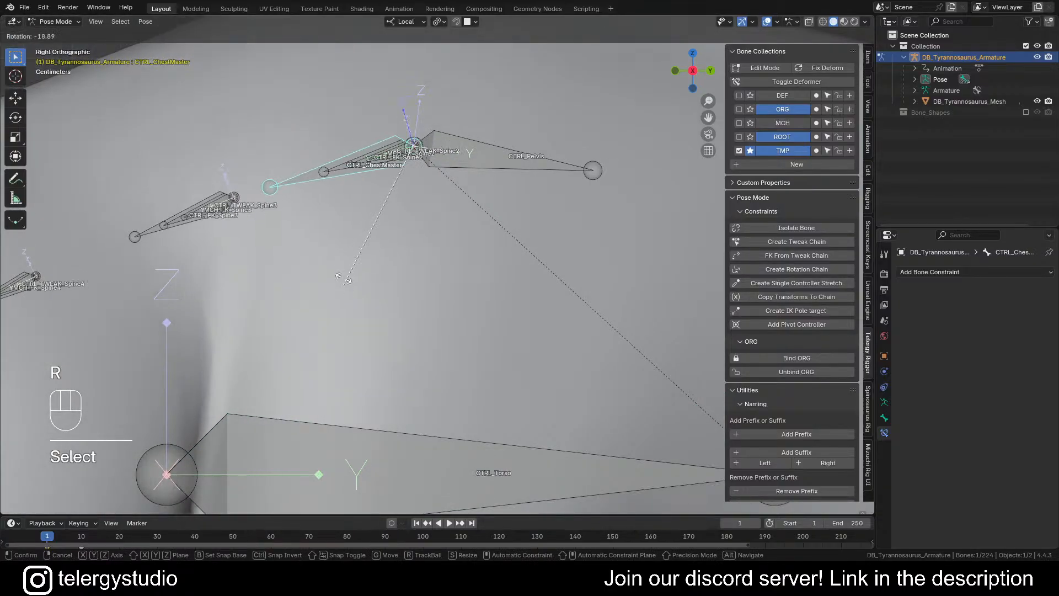
right_click(326, 225)
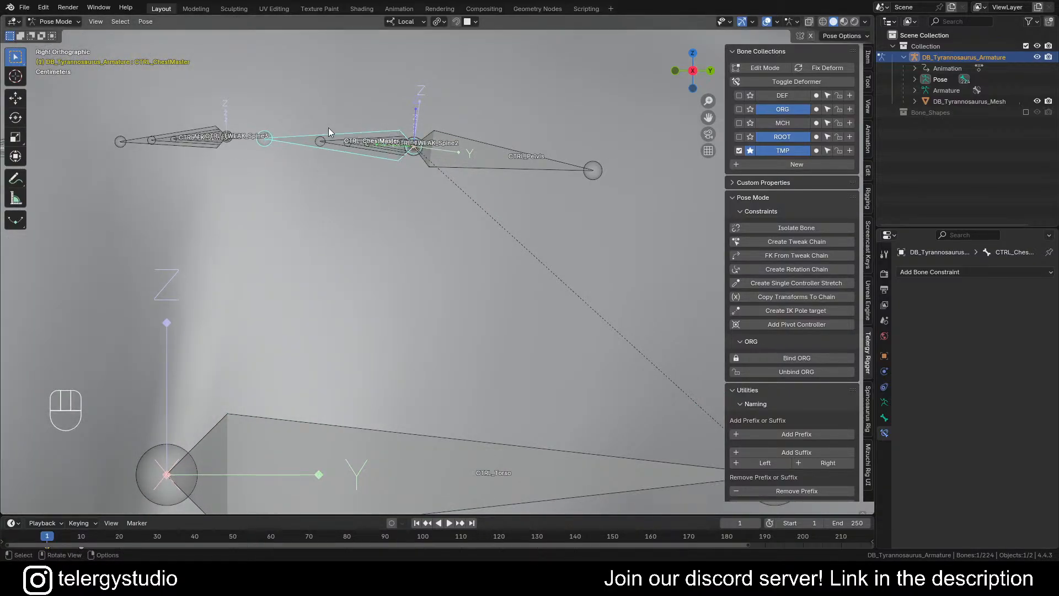
Step: Select all bones named MCH, make MCH_FK_Spine2 active, and copy its Copy Rotation constraint to the selected bones
shift+middle_drag(328, 128, 541, 213)
key(ctrl+f)
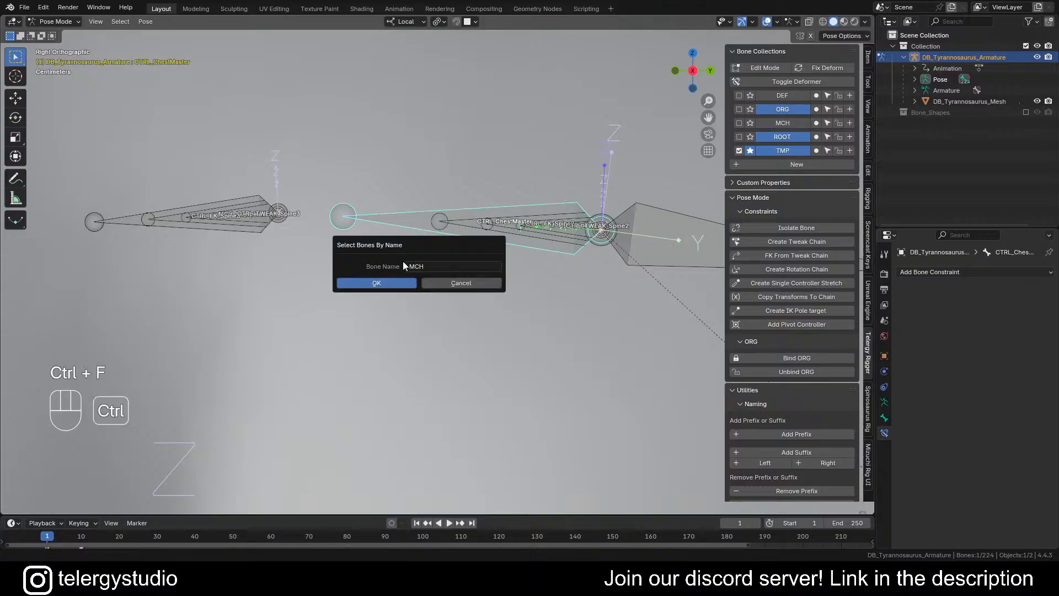
click(376, 280)
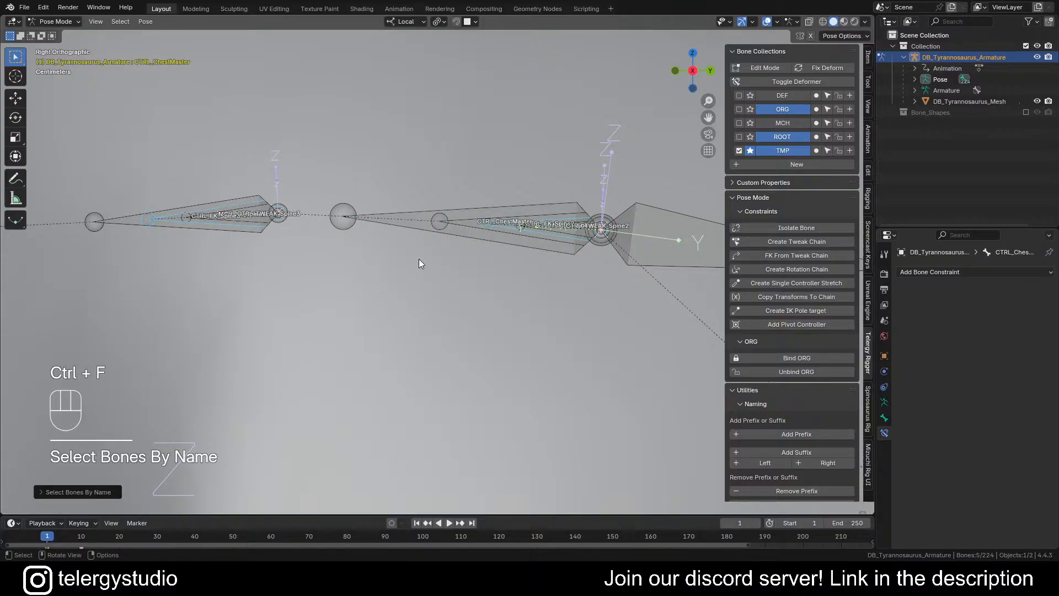
alt+shift+click(562, 226)
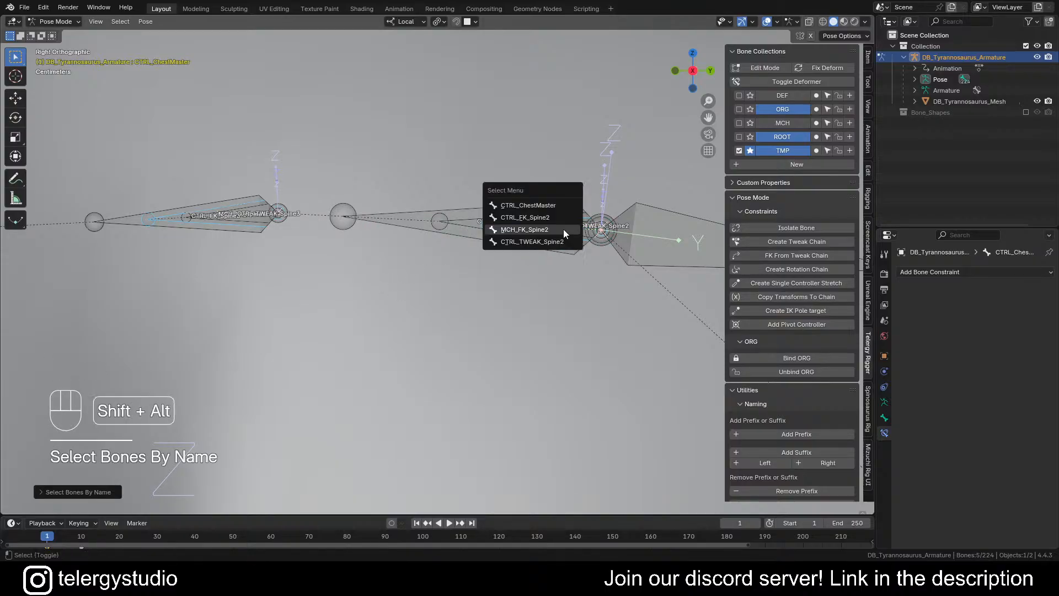
click(521, 228)
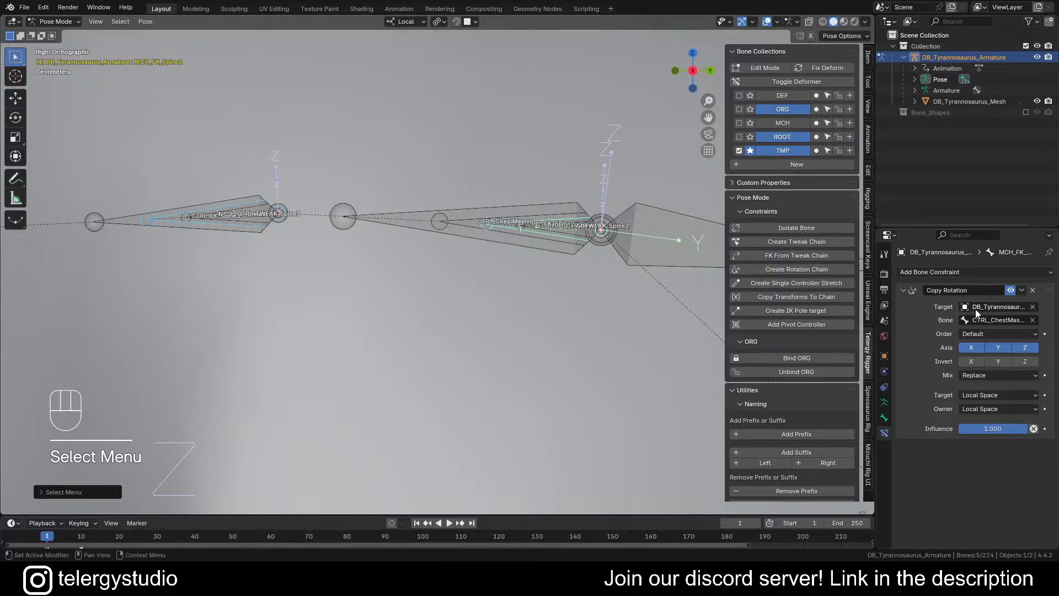
click(1022, 290)
click(971, 323)
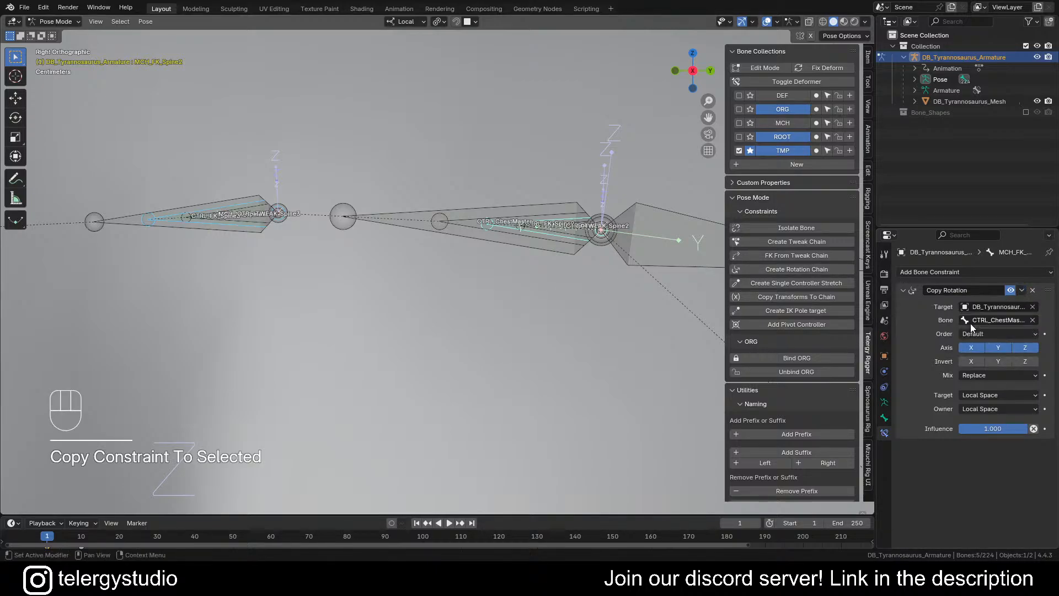
Step: Test the whole spine's bending by rotating CTRL_ChestMaster, including with trackball rotation, and cancel the rotation
click(394, 218)
scroll(394, 217, down, 7)
shift+middle_drag(360, 243, 499, 206)
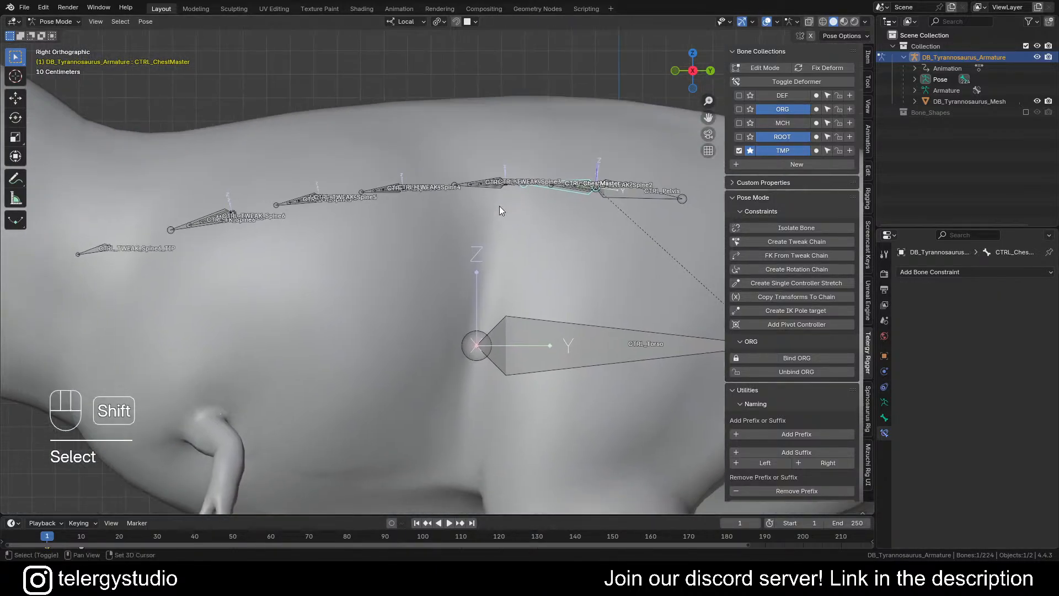
scroll(456, 229, down, 3)
key(r)
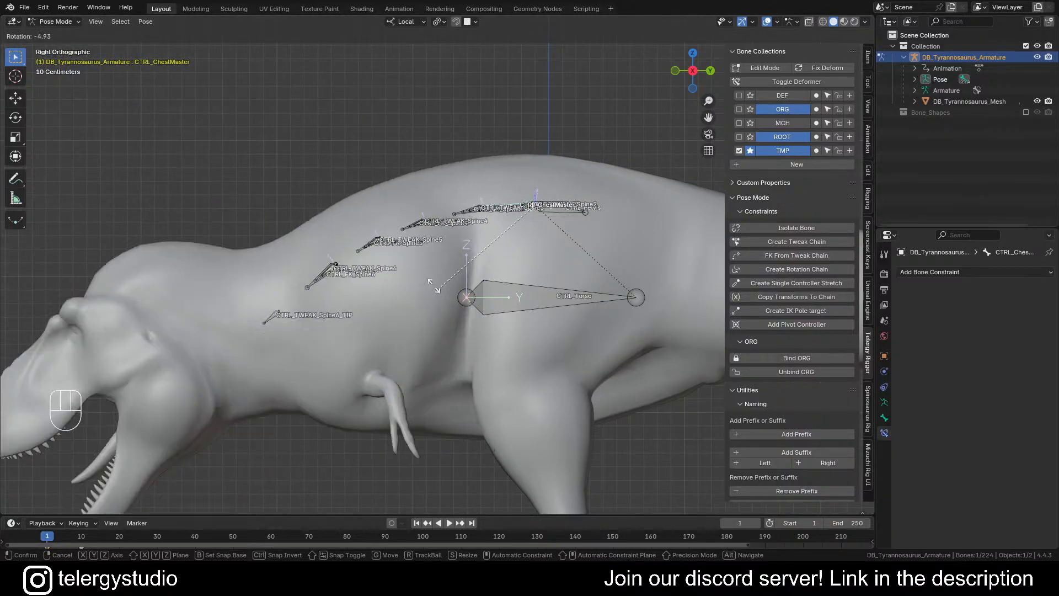
key(r)
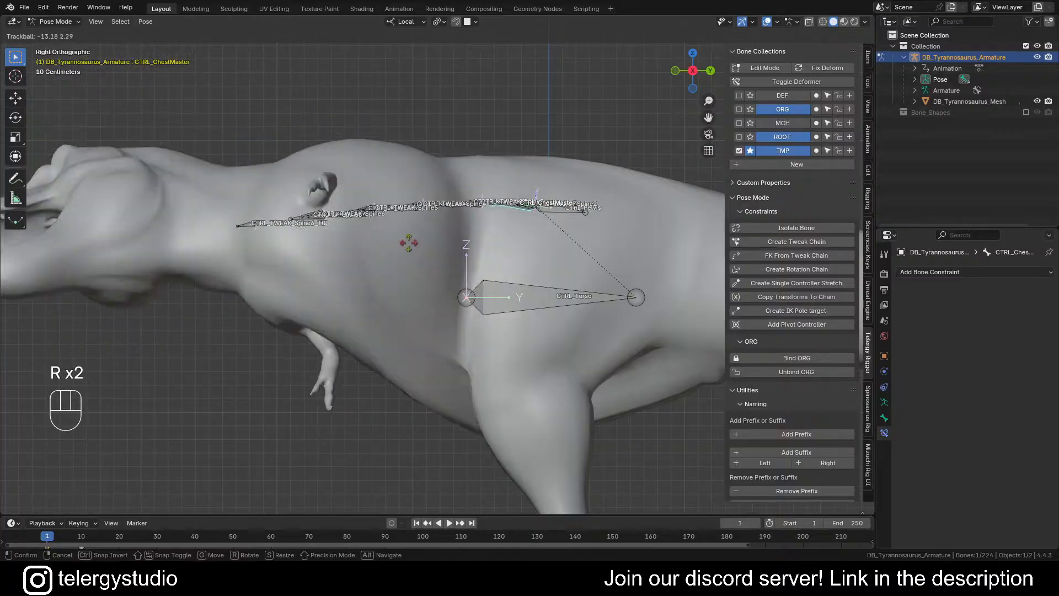
right_click(404, 253)
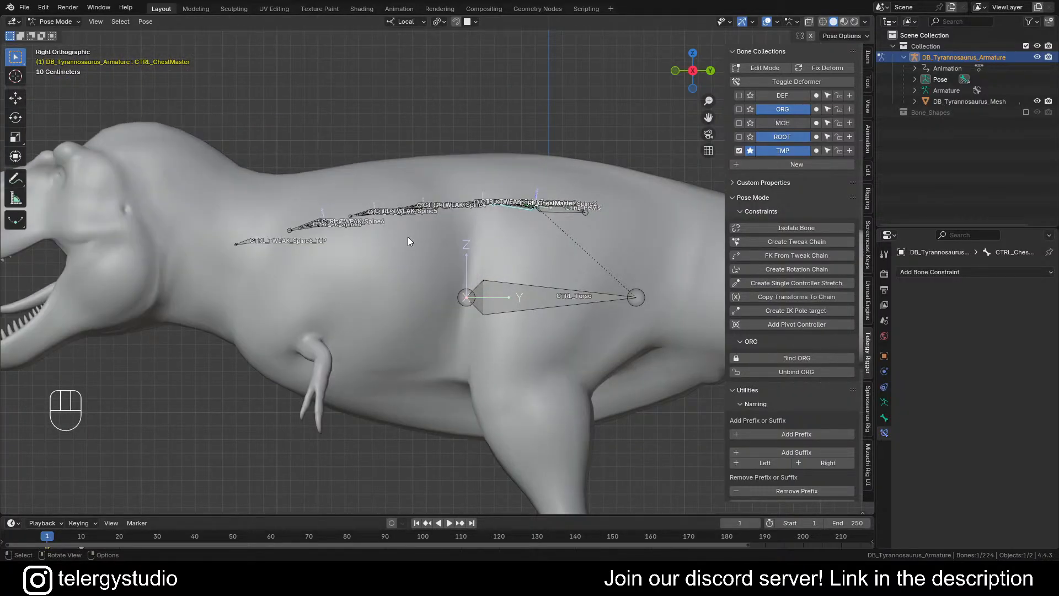
Step: Select all bones named MCH and move them to the MCH bone collection
scroll(537, 240, up, 6)
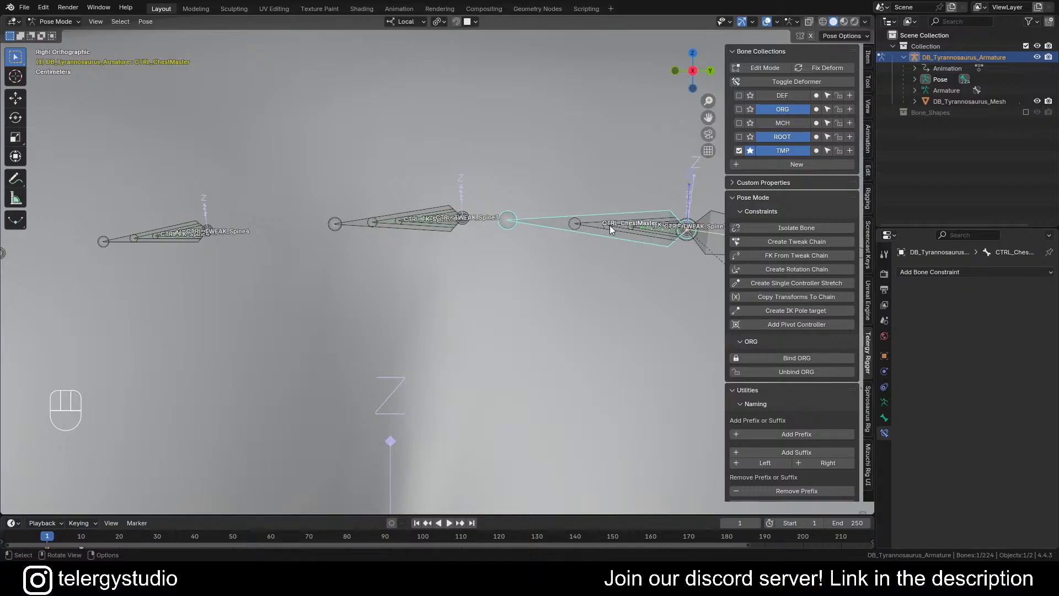
scroll(609, 225, down, 5)
shift+middle_drag(568, 230, 475, 206)
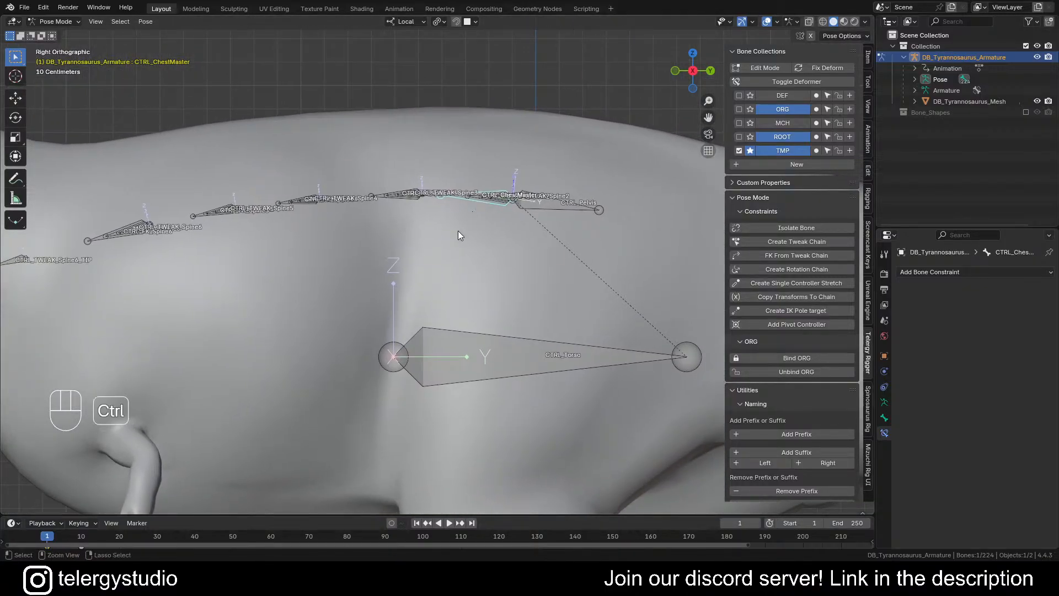
key(ctrl+f)
click(445, 254)
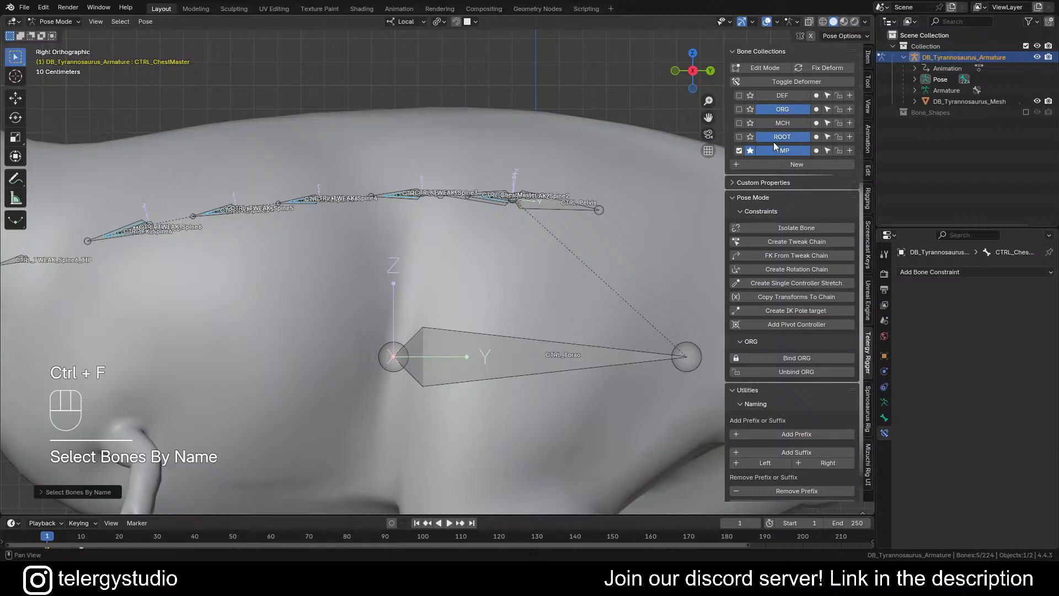
click(814, 125)
click(541, 96)
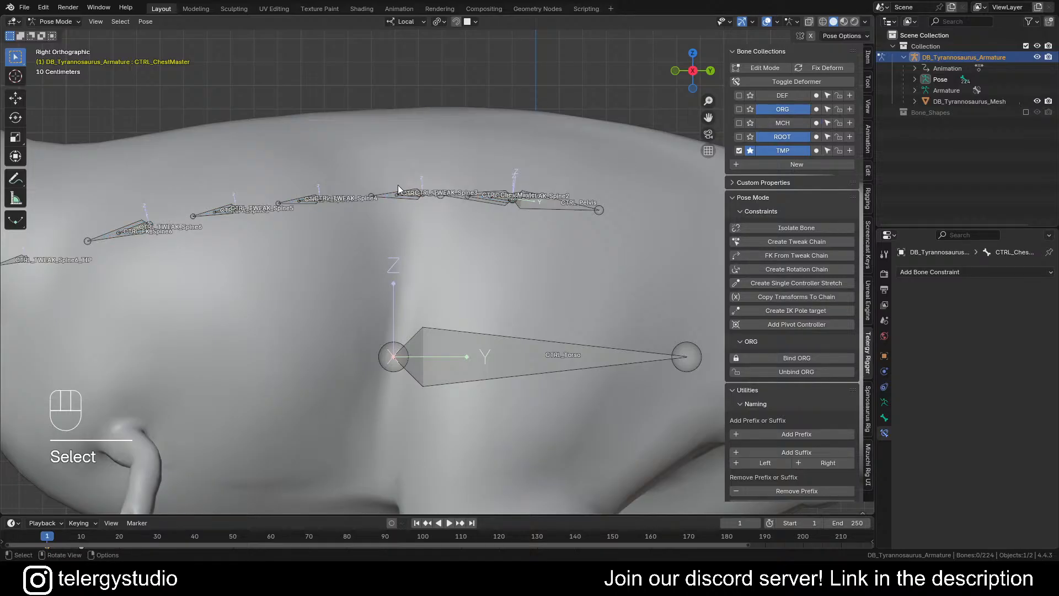
Step: Select all bones named TWEAK, set the bone color of CTRL_TWEAK_Spine6_TIP to theme color 03, and copy it to the selected bones
shift+middle_drag(398, 184, 525, 192)
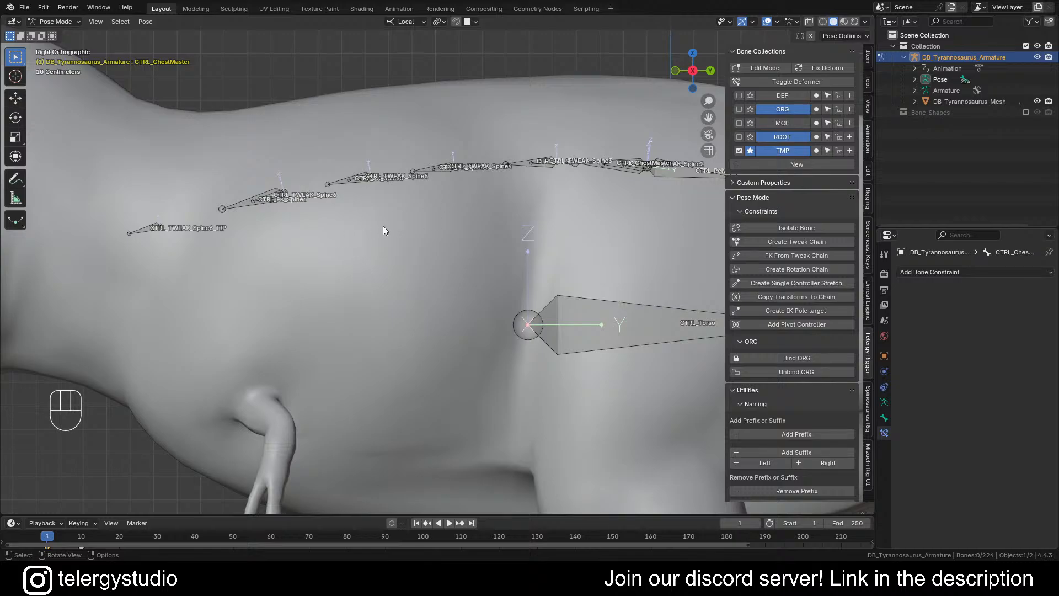
key(ctrl+f)
text(MCH)
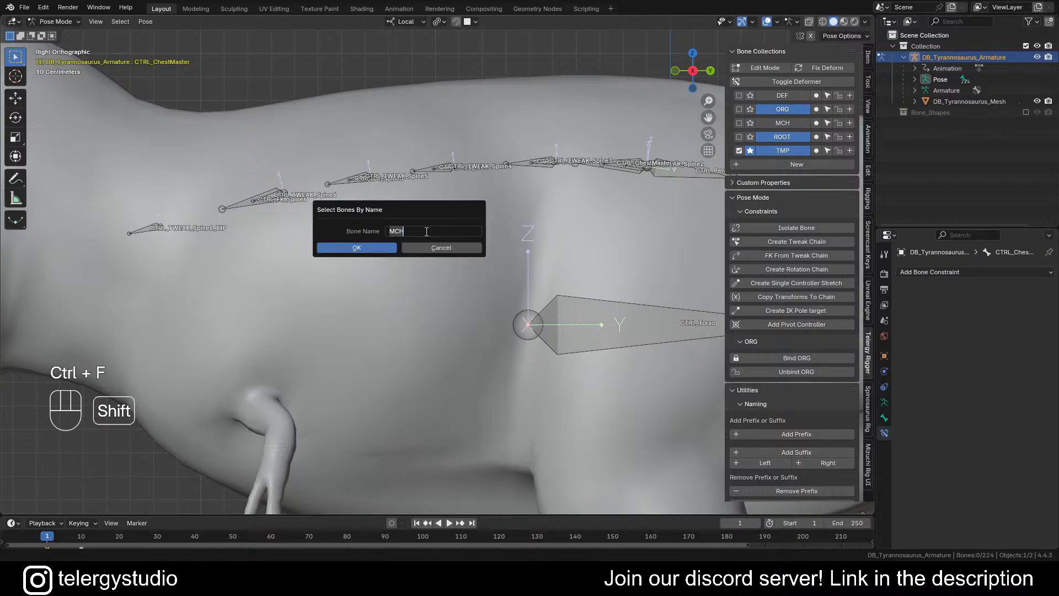
text(TWEAK)
key(Return)
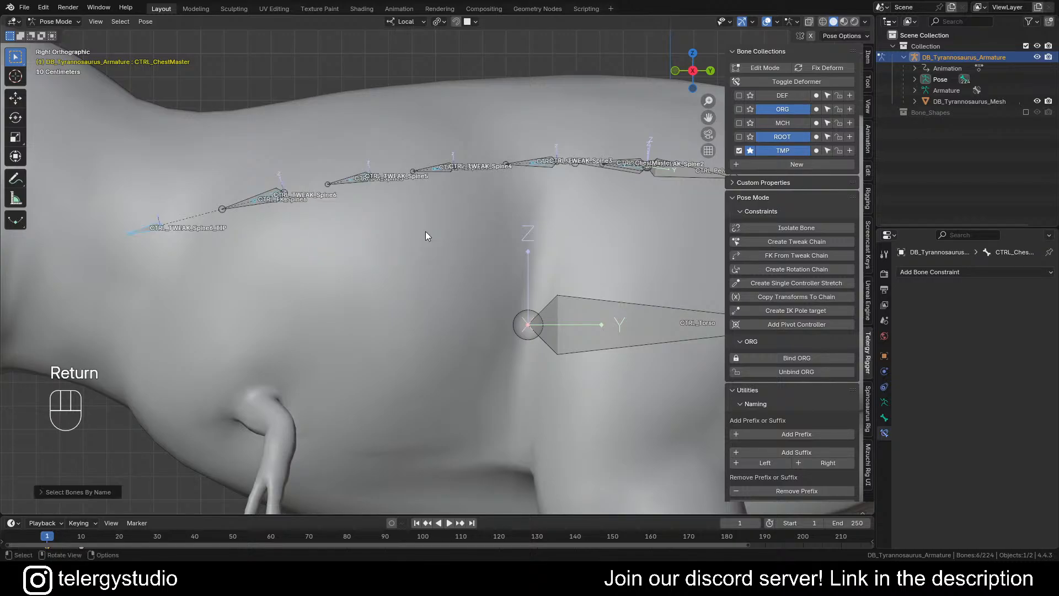
shift+click(148, 229)
click(883, 418)
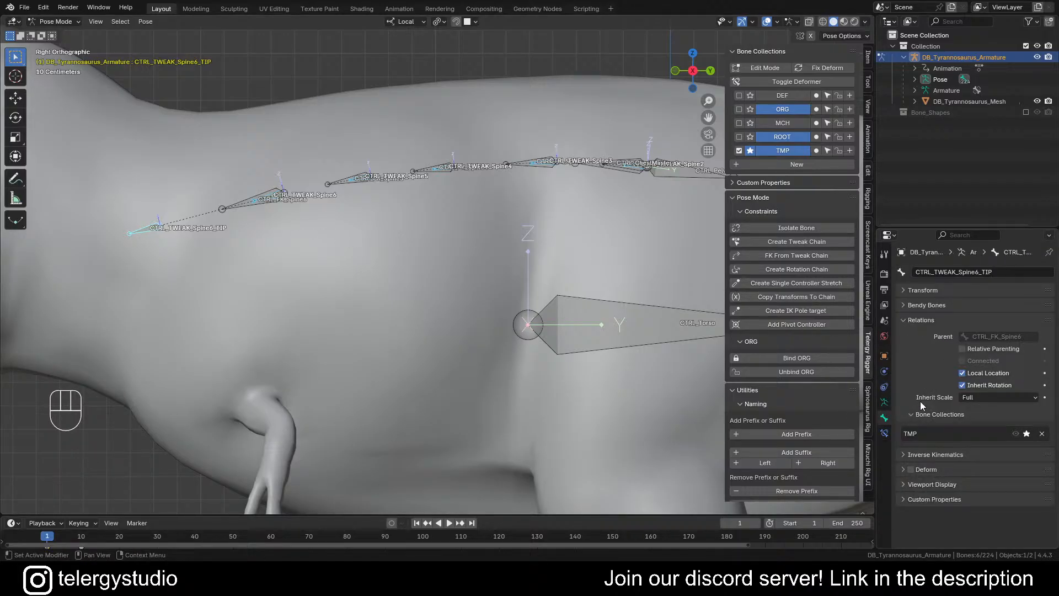
click(928, 484)
scroll(930, 459, down, 6)
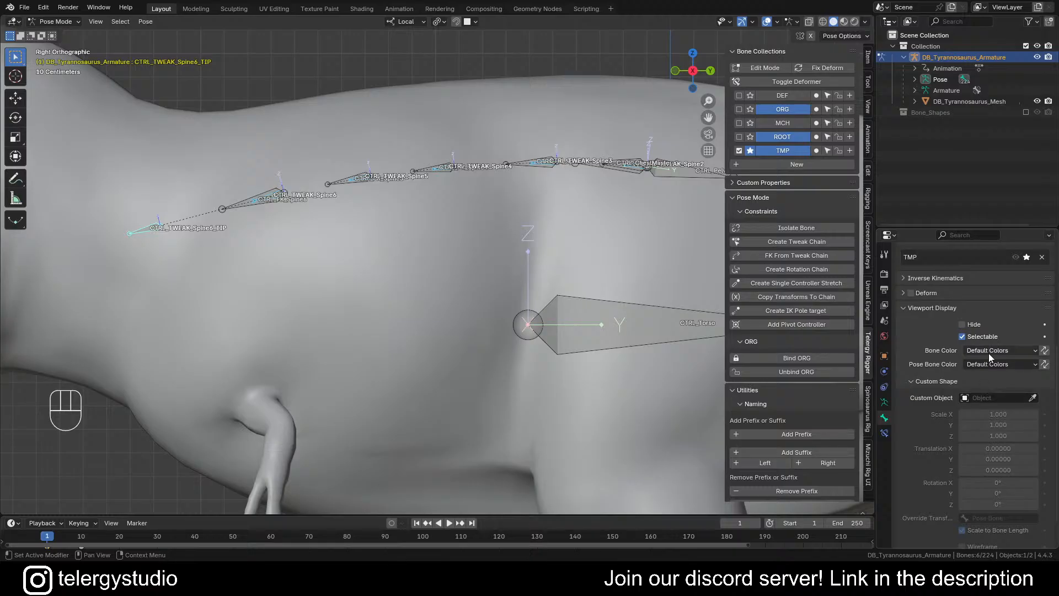
click(991, 358)
click(893, 399)
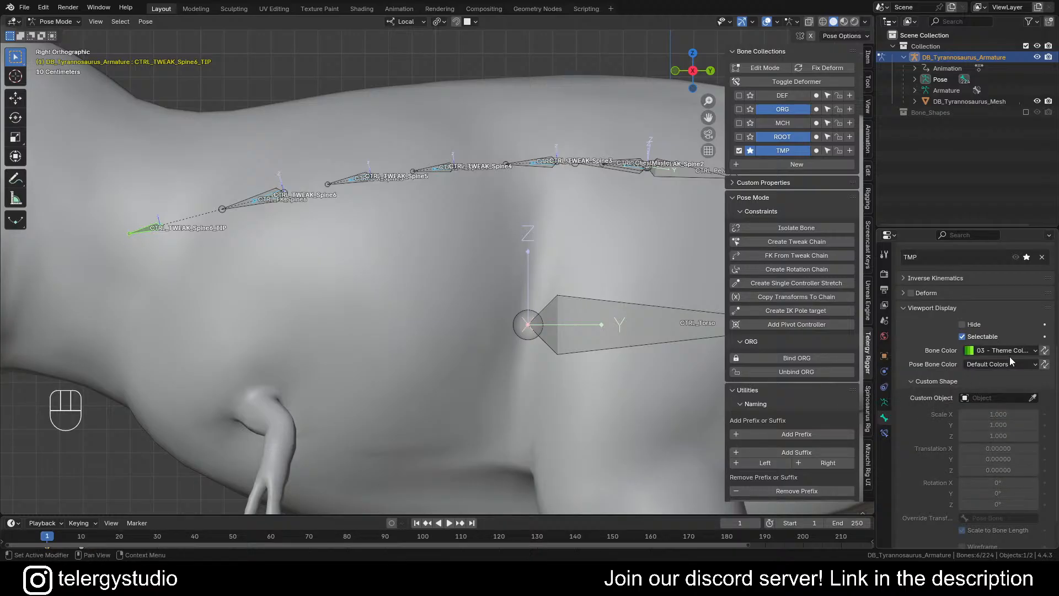
click(1044, 351)
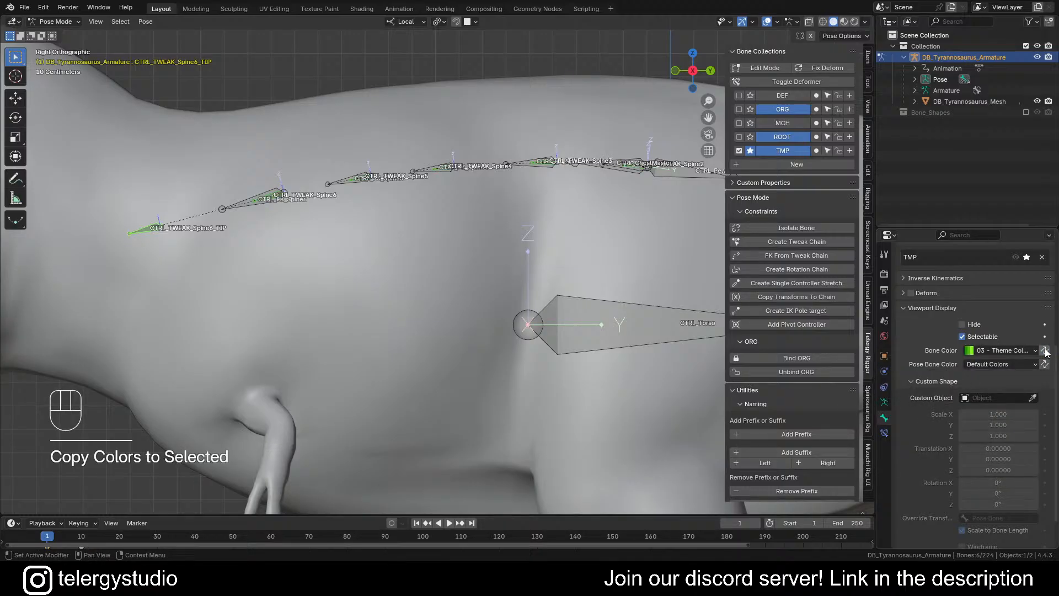
Step: Create a Sphere bone widget for CTRL_TWEAK_Spine6_TIP and save the file
click(146, 230)
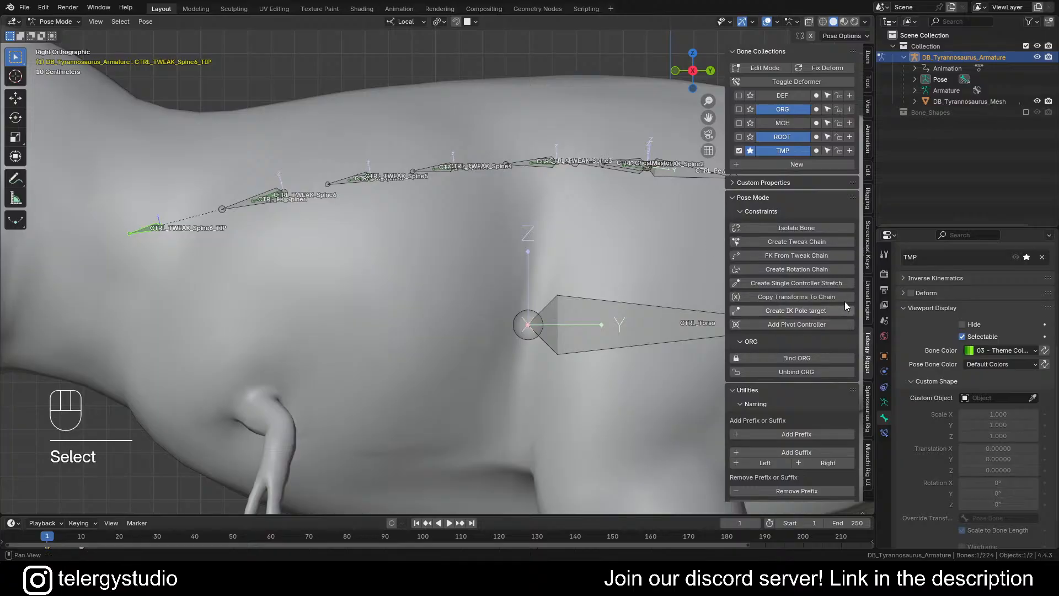
click(869, 199)
click(791, 116)
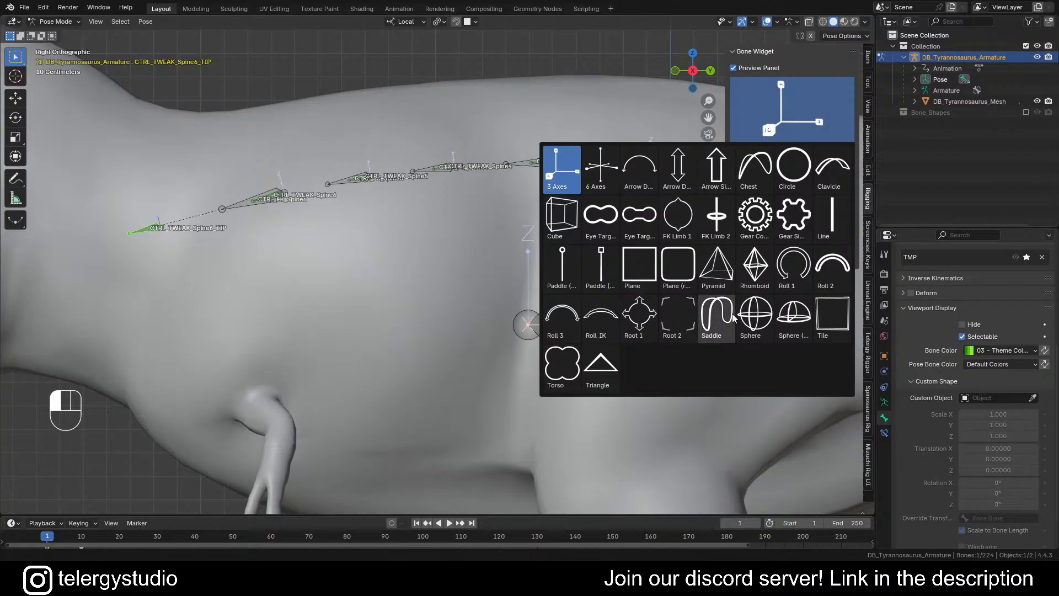
click(753, 312)
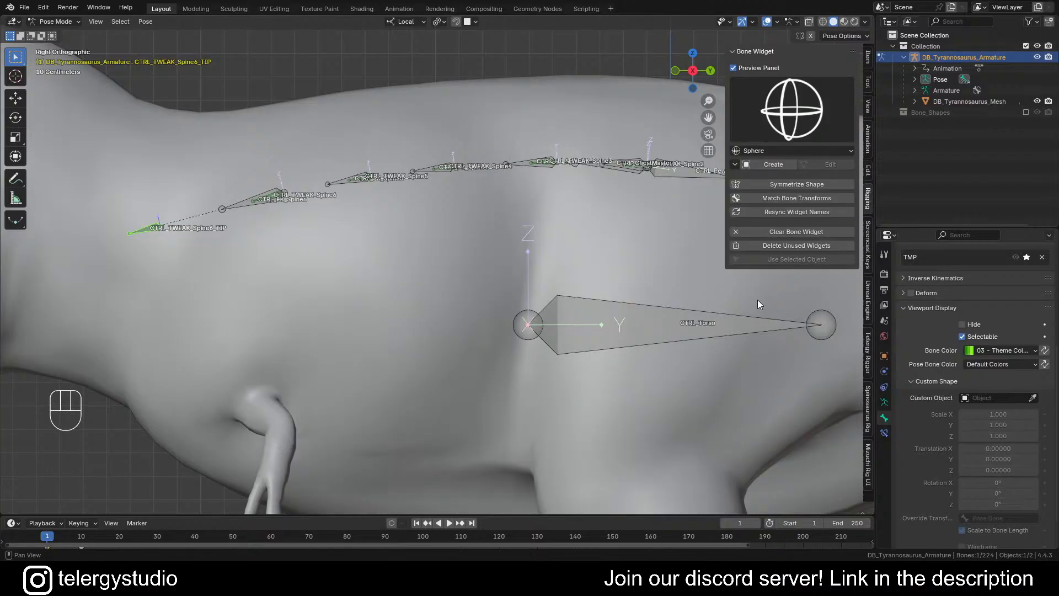
click(779, 164)
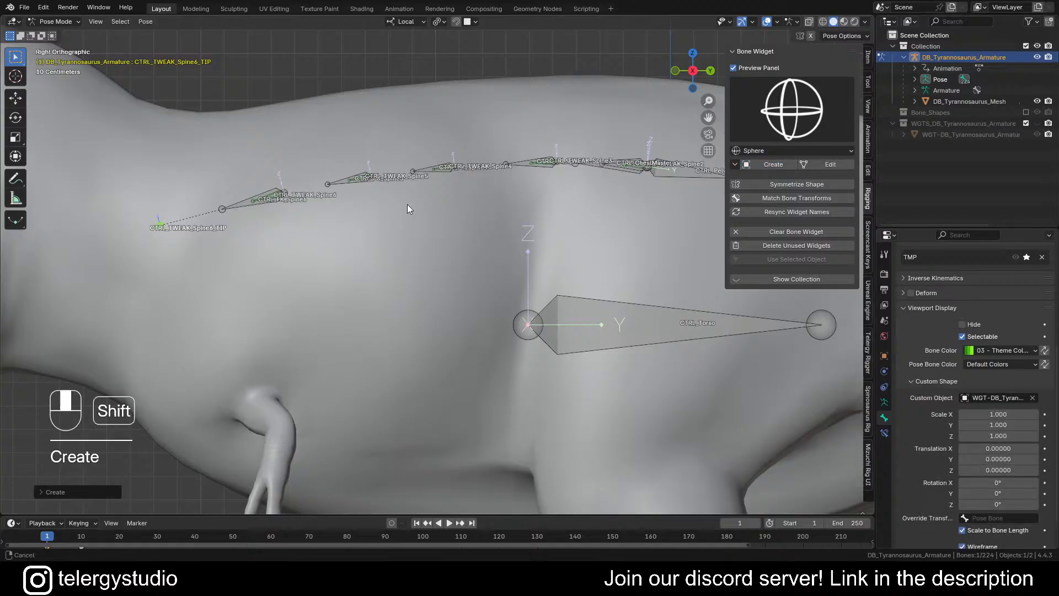
shift+middle_drag(408, 209, 446, 195)
key(ctrl+s)
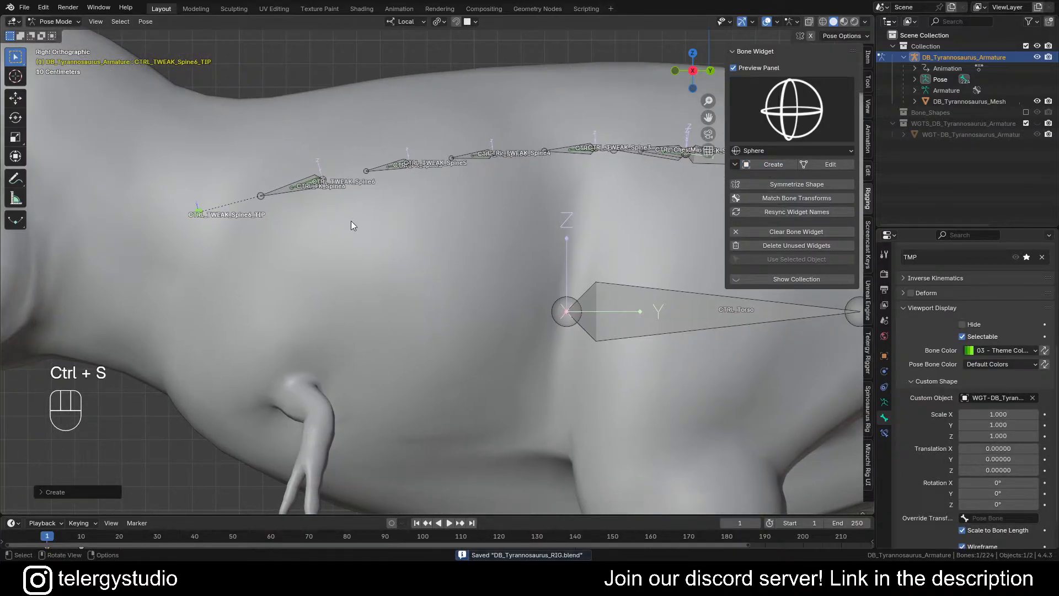
scroll(232, 204, up, 6)
shift+middle_drag(218, 201, 419, 222)
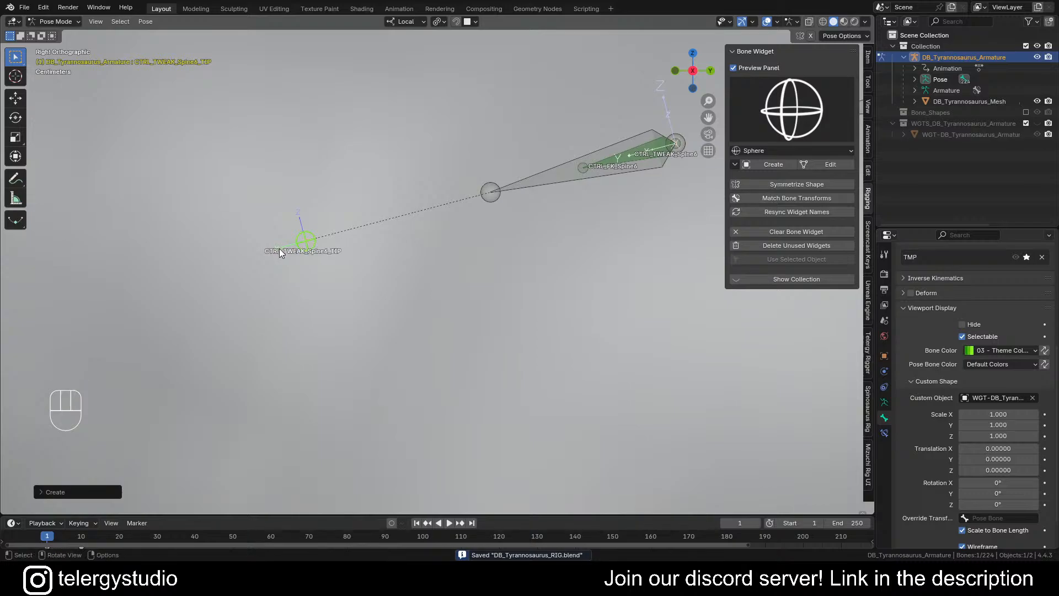
shift+middle_drag(347, 254, 327, 265)
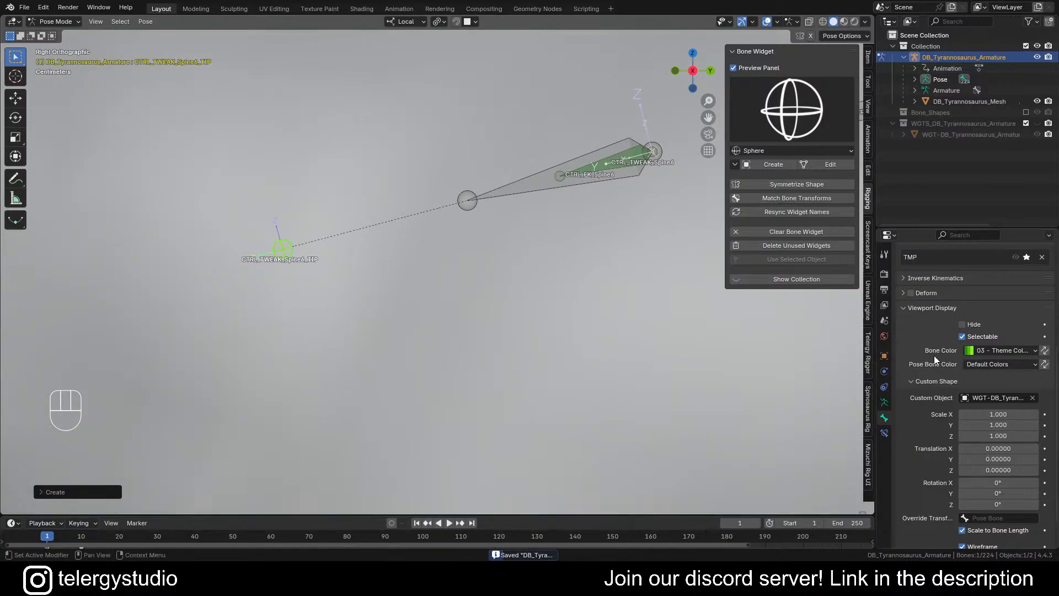
Step: Turn off Scale to Bone Length for CTRL_TWEAK_Spine6_TIP's custom shape and set its X, Y and Z scale to 0.750
scroll(917, 367, down, 2)
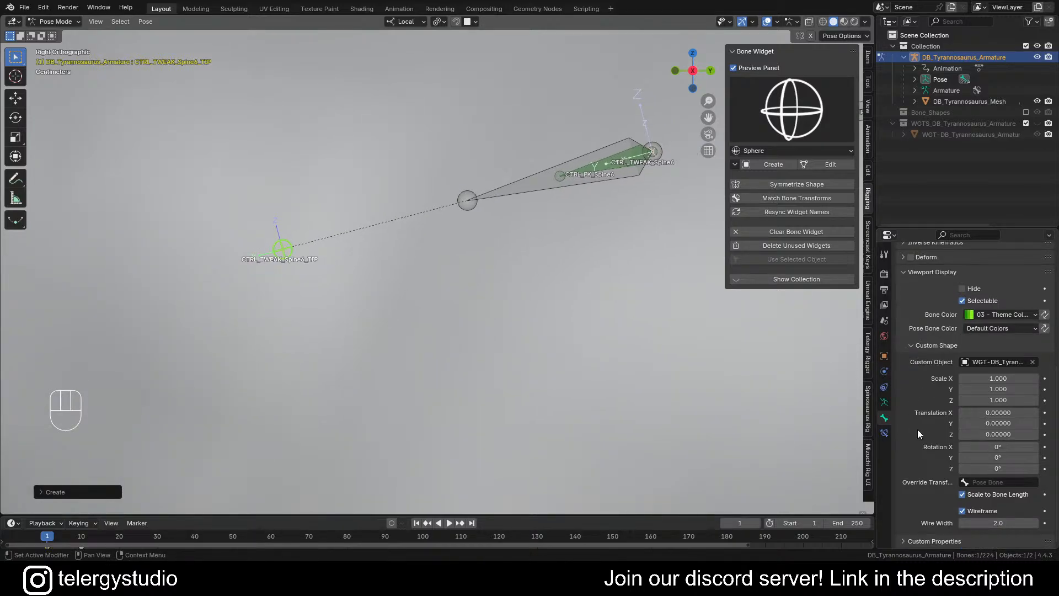
click(962, 494)
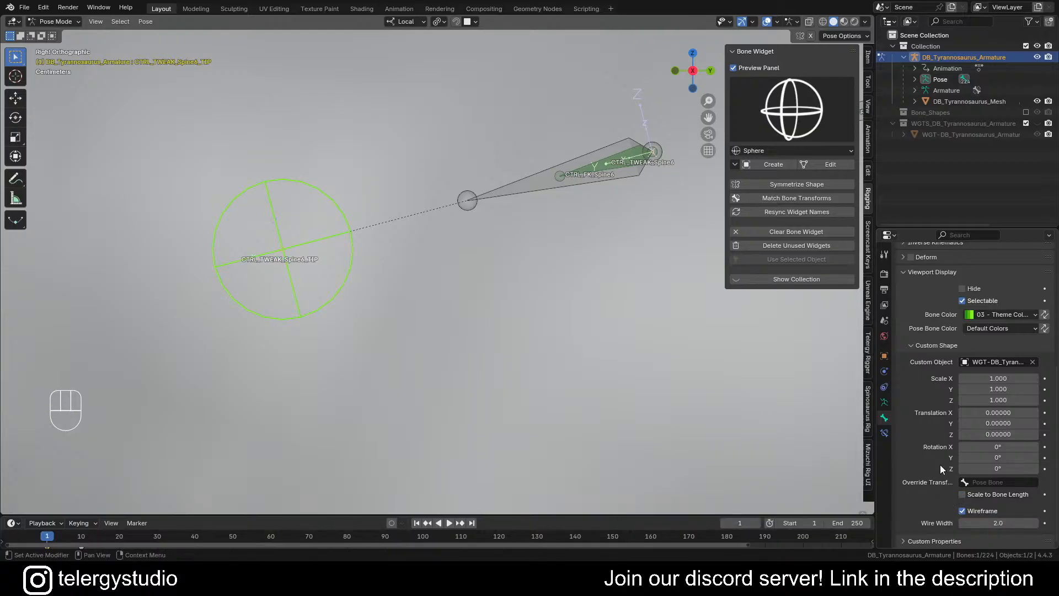
scroll(533, 337, down, 6)
shift+middle_drag(541, 327, 406, 277)
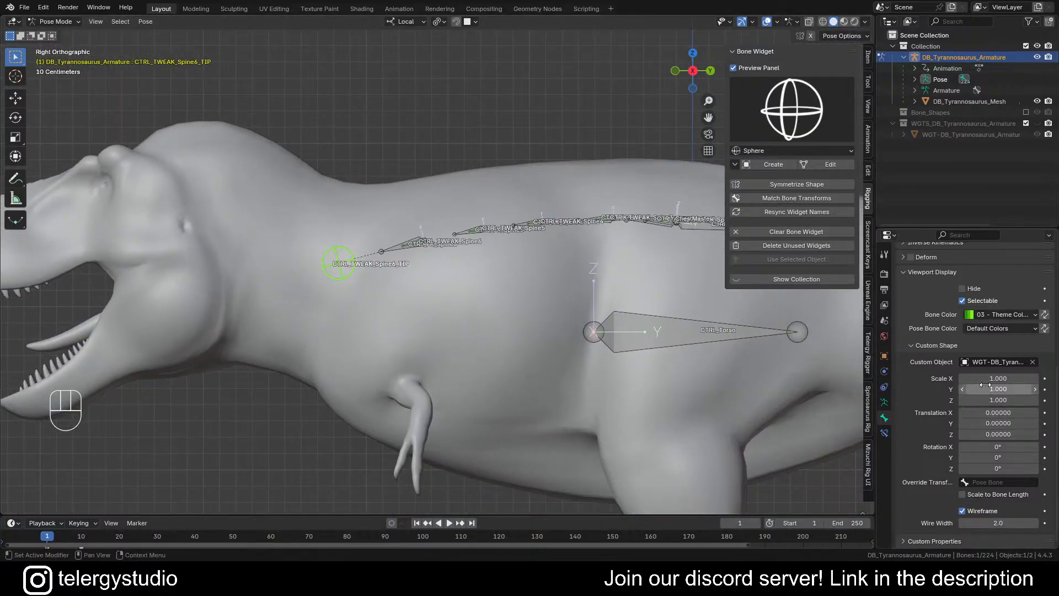
drag(998, 389, 987, 400)
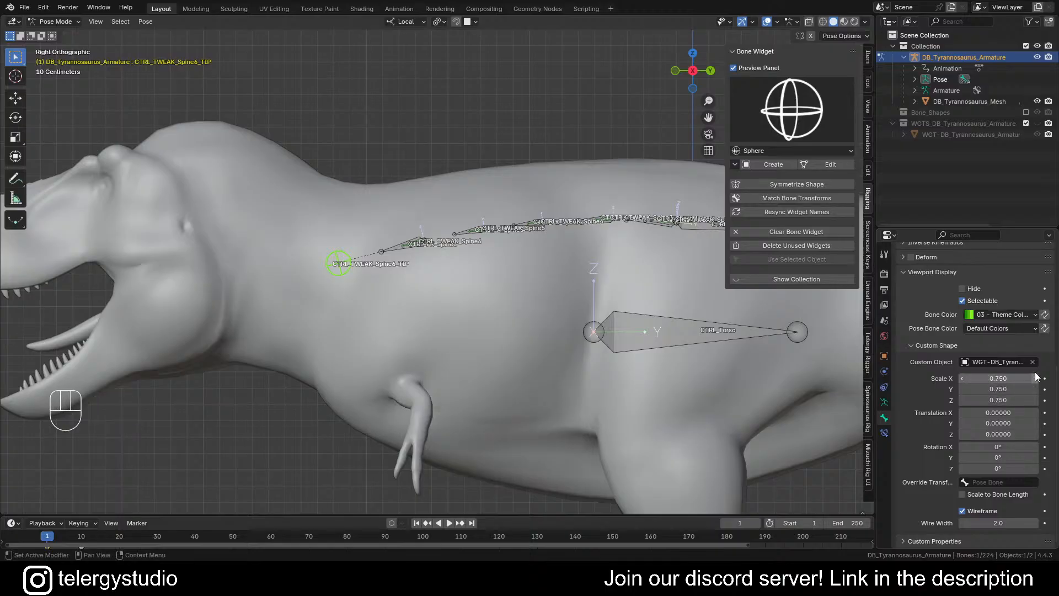
shift+middle_drag(487, 313, 468, 318)
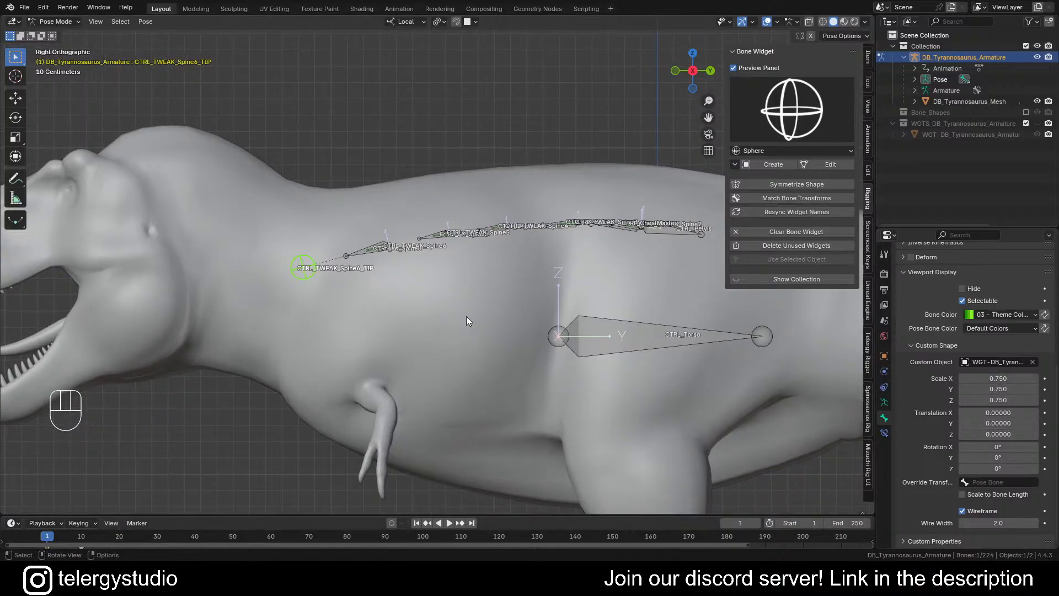
Step: Select all bones named TWEAK, copy CTRL_TWEAK_Spine6_TIP's custom shape to them, and set the wire width of all of them to 2.0
key(ctrl+f)
click(508, 322)
key(Return)
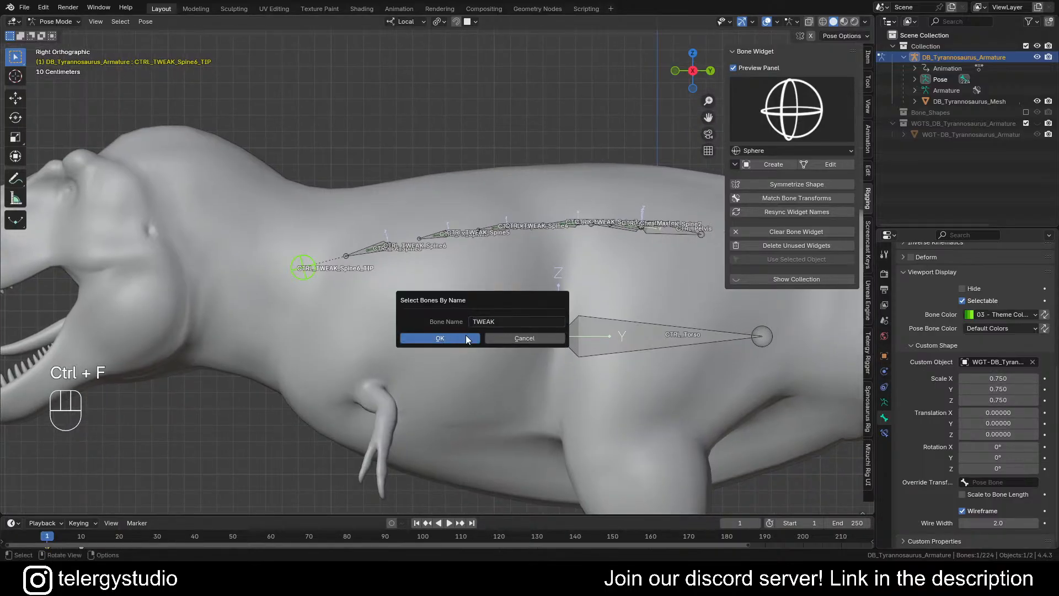
click(460, 337)
key(ctrl+f)
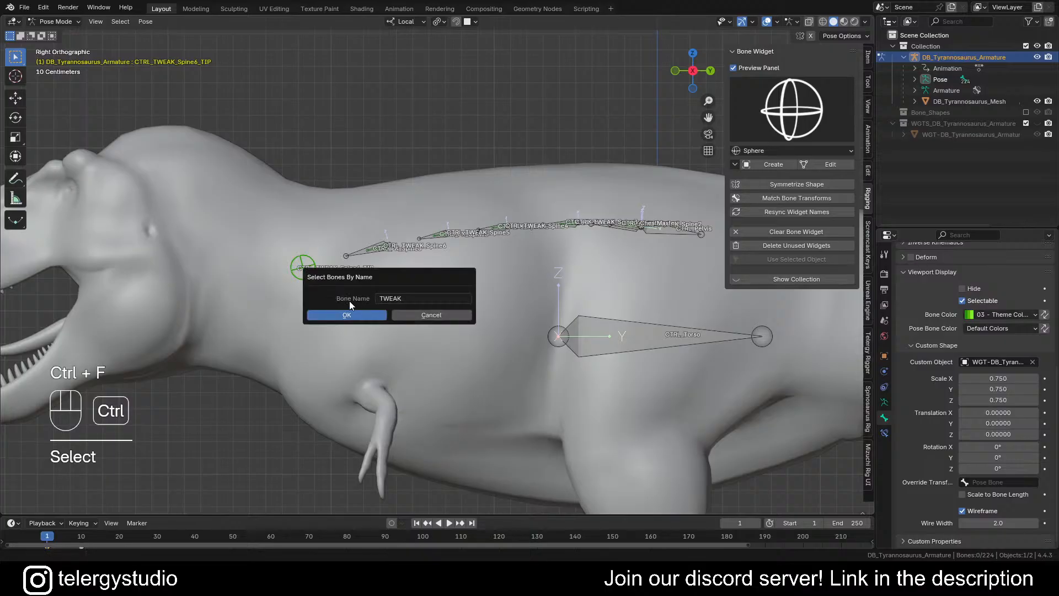
click(348, 313)
shift+click(303, 268)
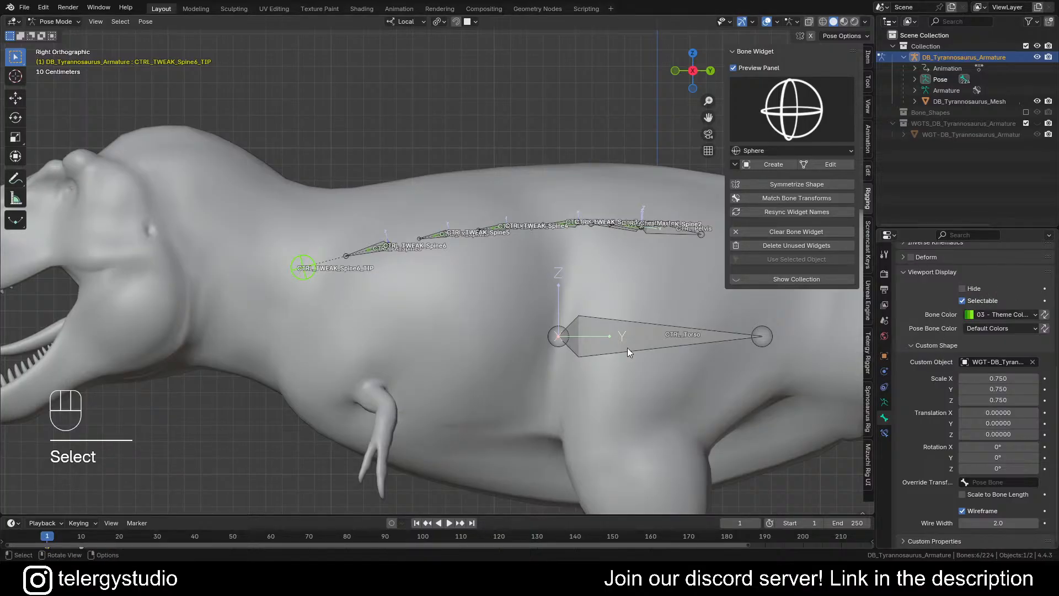
key(ctrl+c)
click(365, 305)
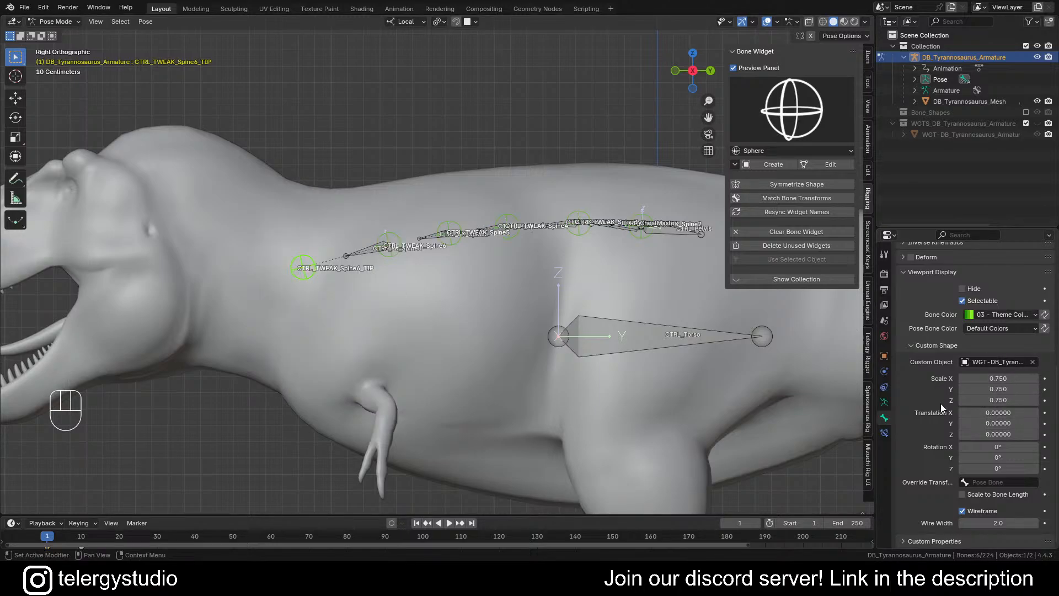
alt+click(998, 523)
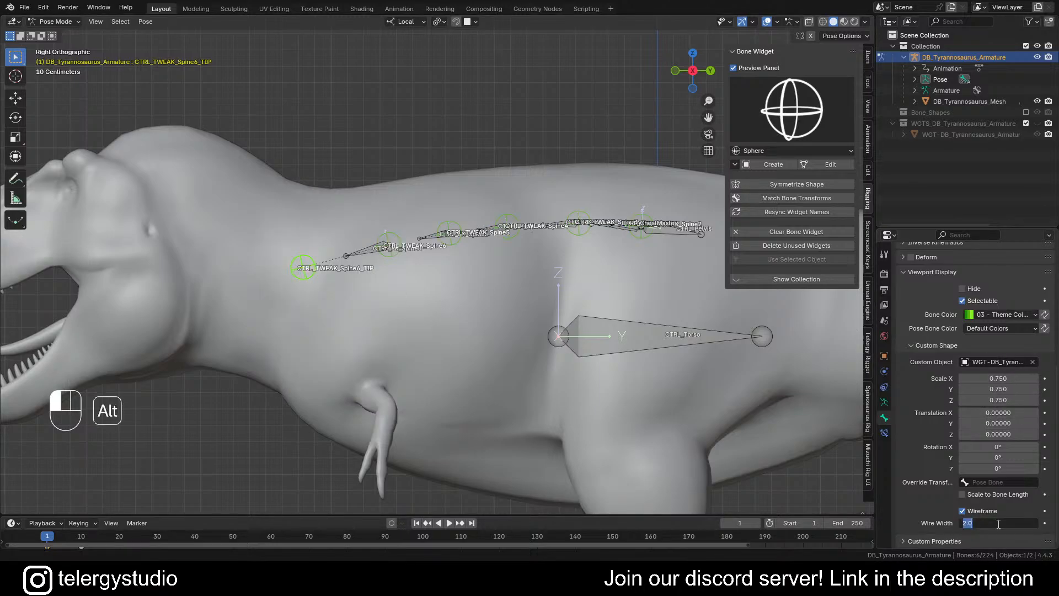
key(Return)
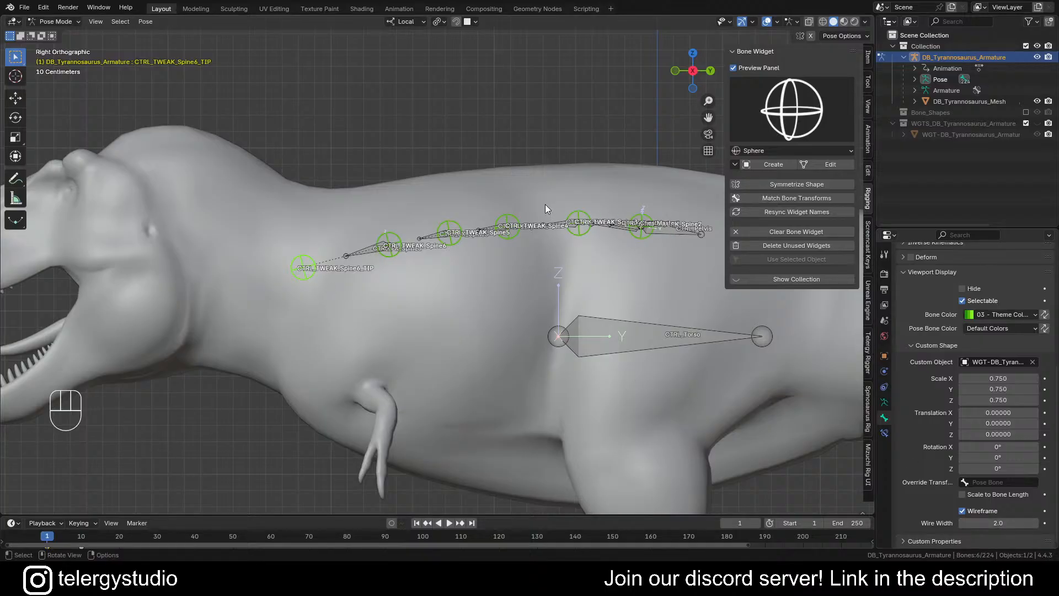
Step: Select the FK spine control bones CTRL_FK_Spine6, CTRL_FK_Spine5, CTRL_FK_Spine4 and CTRL_FK_Spine3 together
scroll(544, 209, down, 4)
middle_drag(507, 233, 598, 231)
scroll(496, 248, up, 5)
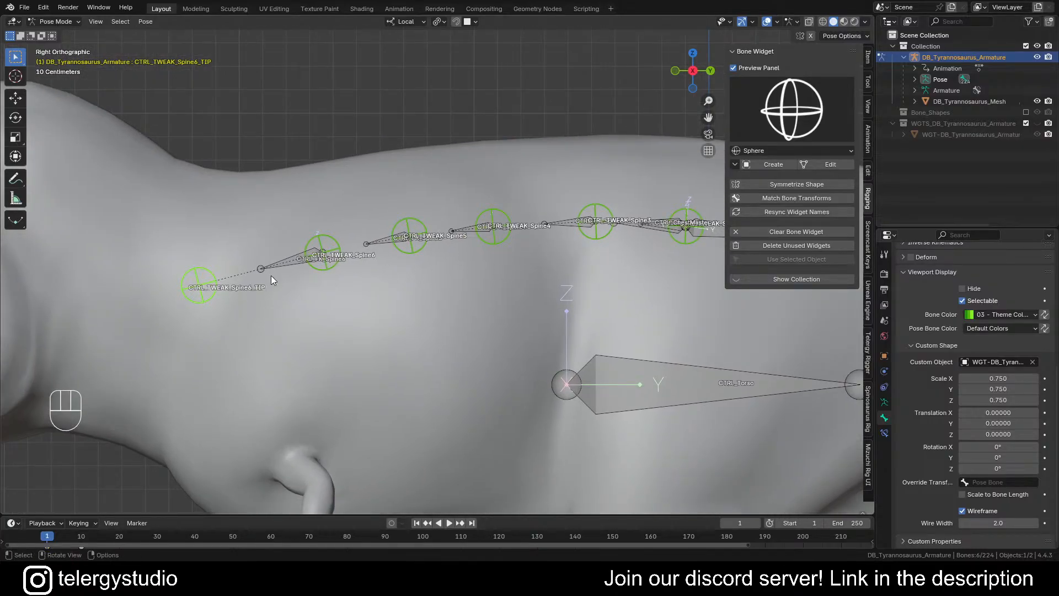
scroll(279, 268, up, 2)
click(283, 260)
scroll(362, 250, down, 1)
shift+middle_drag(404, 246, 359, 263)
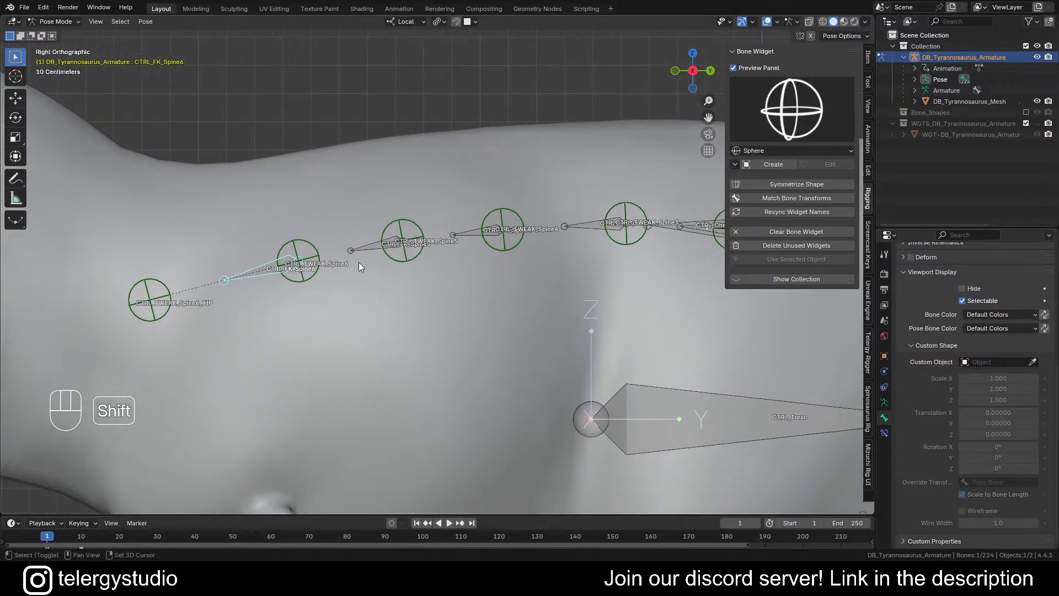
scroll(359, 250, up, 4)
shift+click(378, 246)
scroll(395, 247, down, 3)
shift+middle_drag(531, 262, 458, 269)
scroll(451, 247, up, 2)
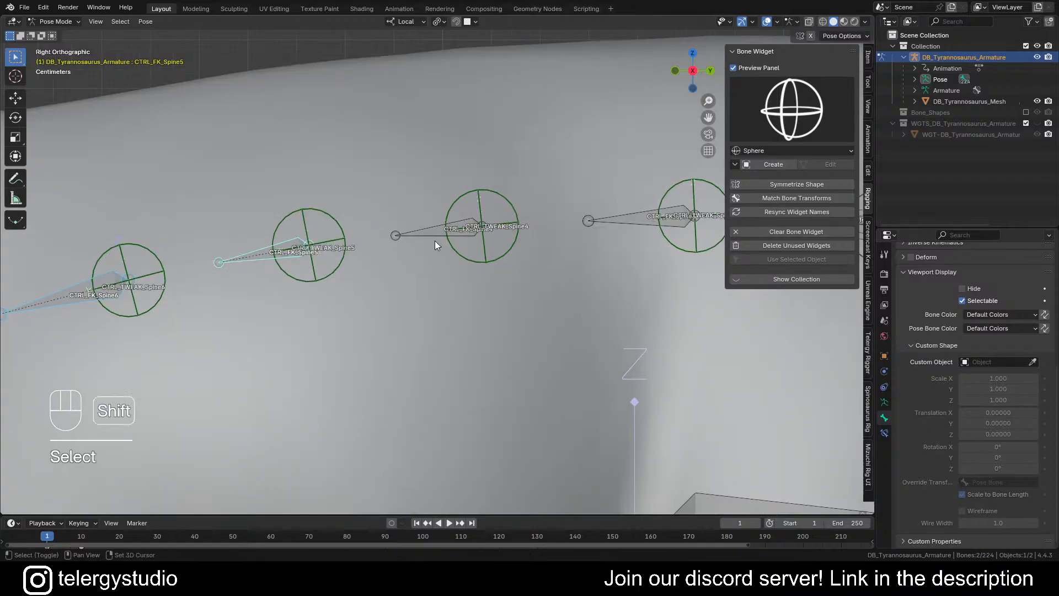
shift+click(429, 233)
scroll(553, 253, down, 1)
shift+middle_drag(599, 244, 493, 251)
shift+click(508, 237)
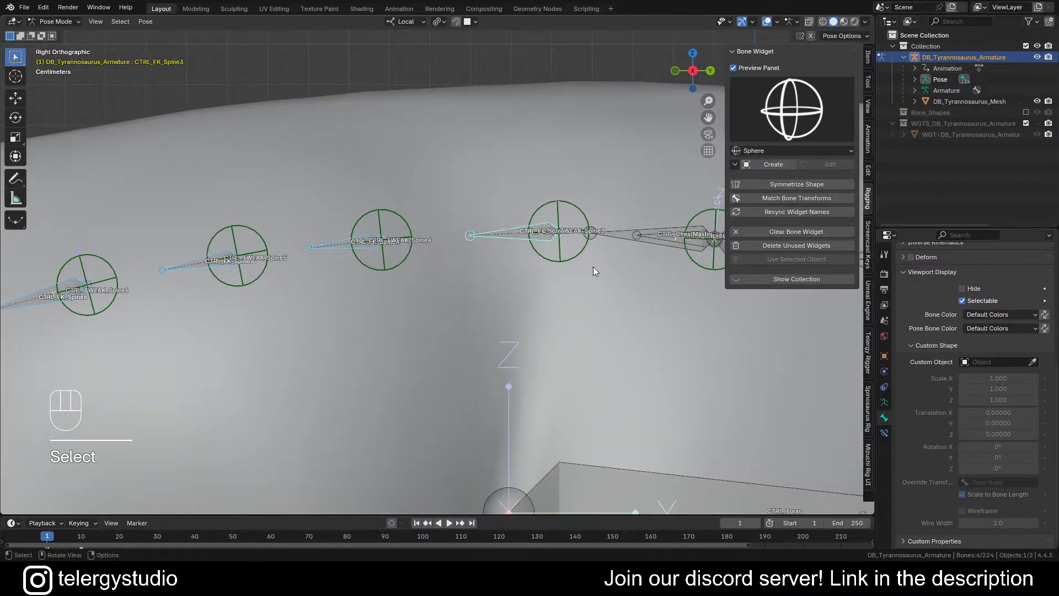
Step: Add CTRL_ChestMaster, CTRL_FK_Spine2 and CTRL_Pelvis to the selection and set CTRL_Pelvis's bone color to theme color set 09
scroll(593, 267, up, 2)
shift+middle_drag(573, 270, 377, 257)
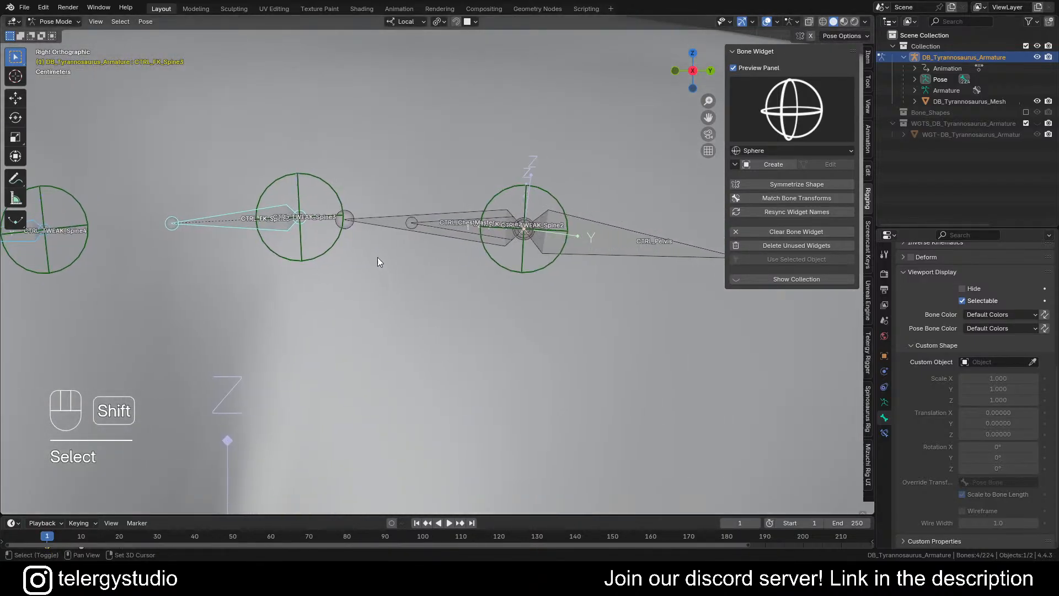
shift+click(444, 226)
shift+click(624, 234)
scroll(623, 237, down, 5)
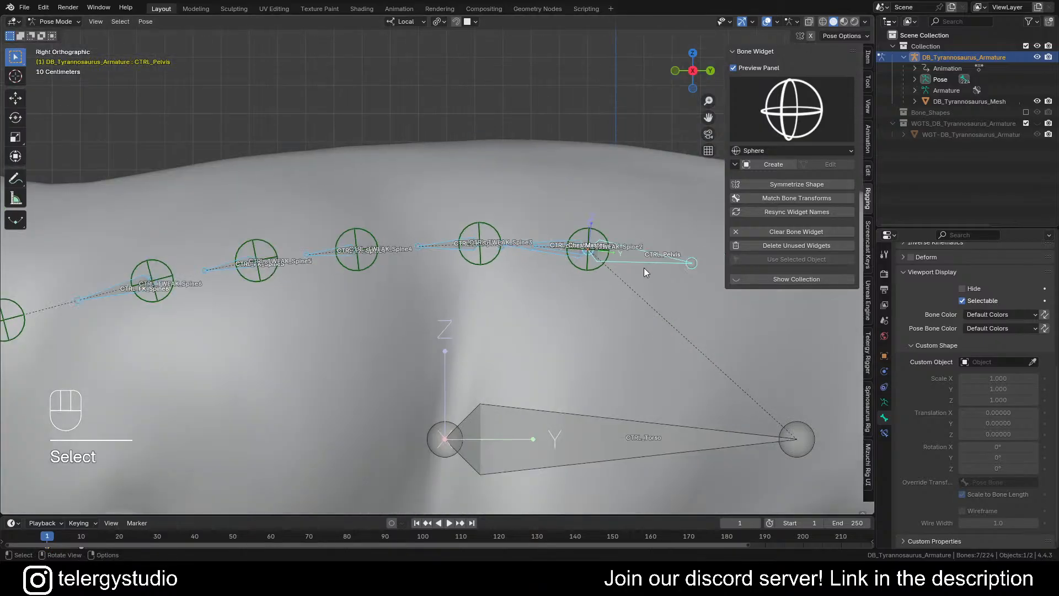
click(998, 314)
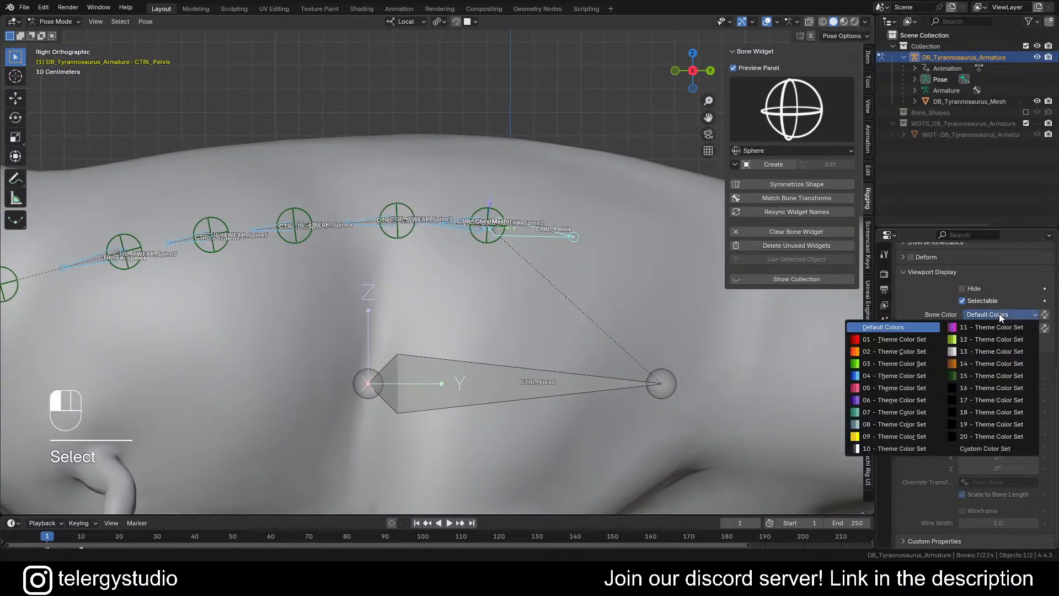
click(892, 435)
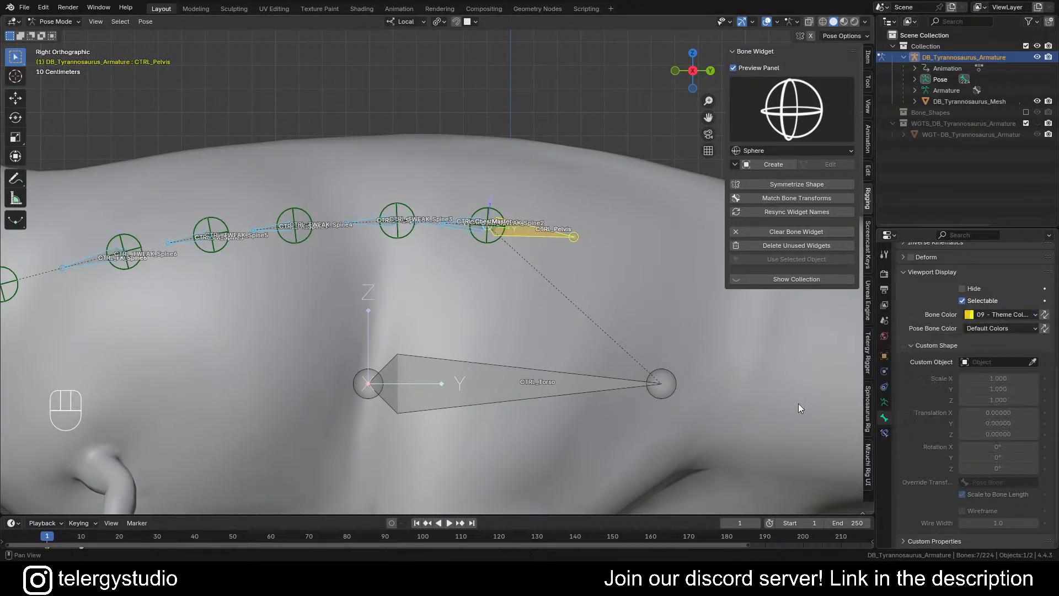
Step: Add CTRL_Torso to the selection, set its bone color to theme color set 09, and copy the color to all selected bones
shift+click(527, 375)
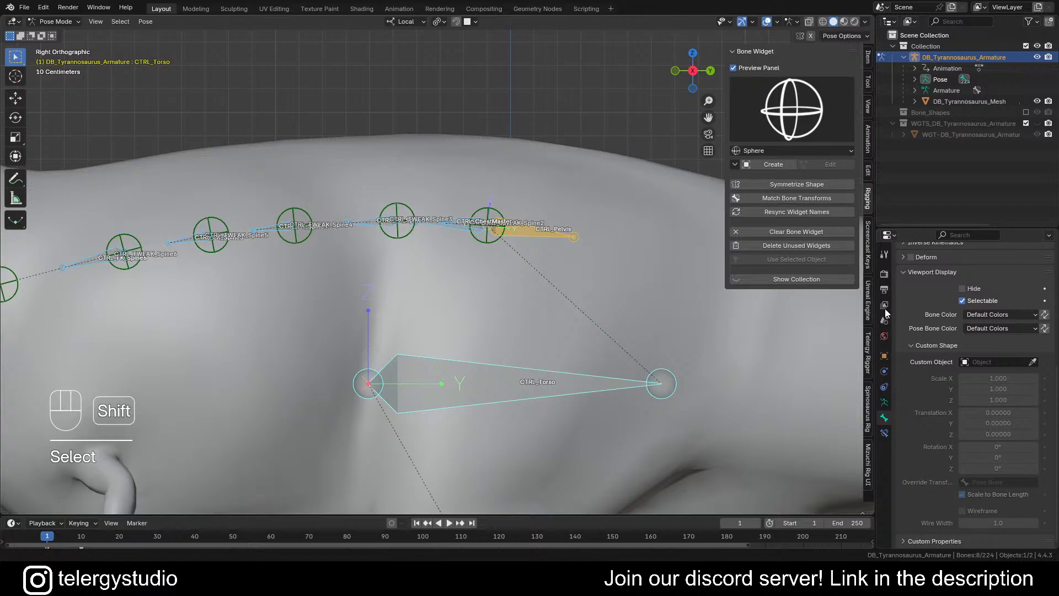
click(994, 312)
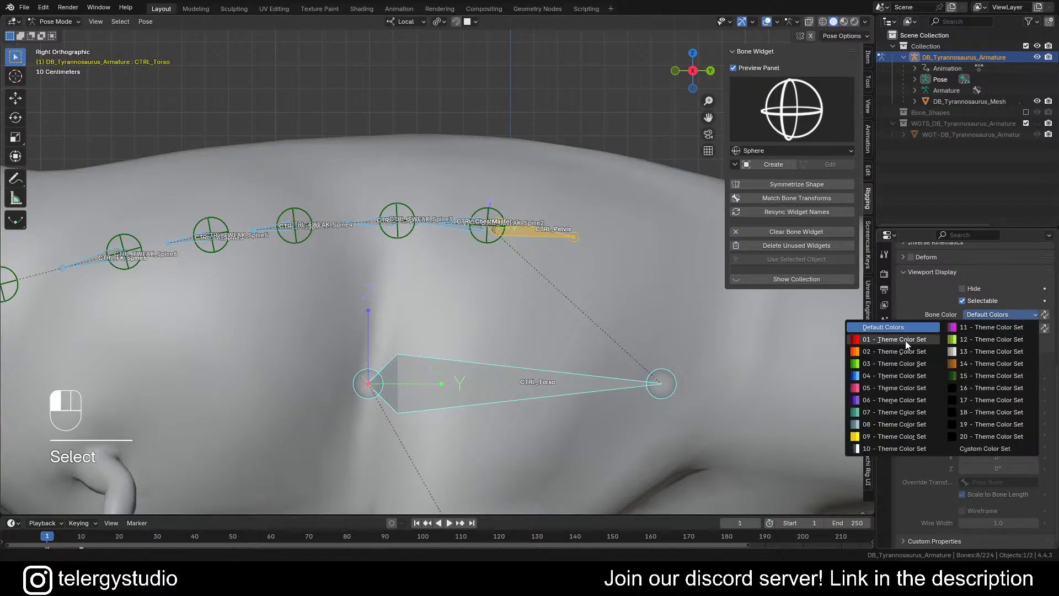
click(892, 436)
click(1044, 315)
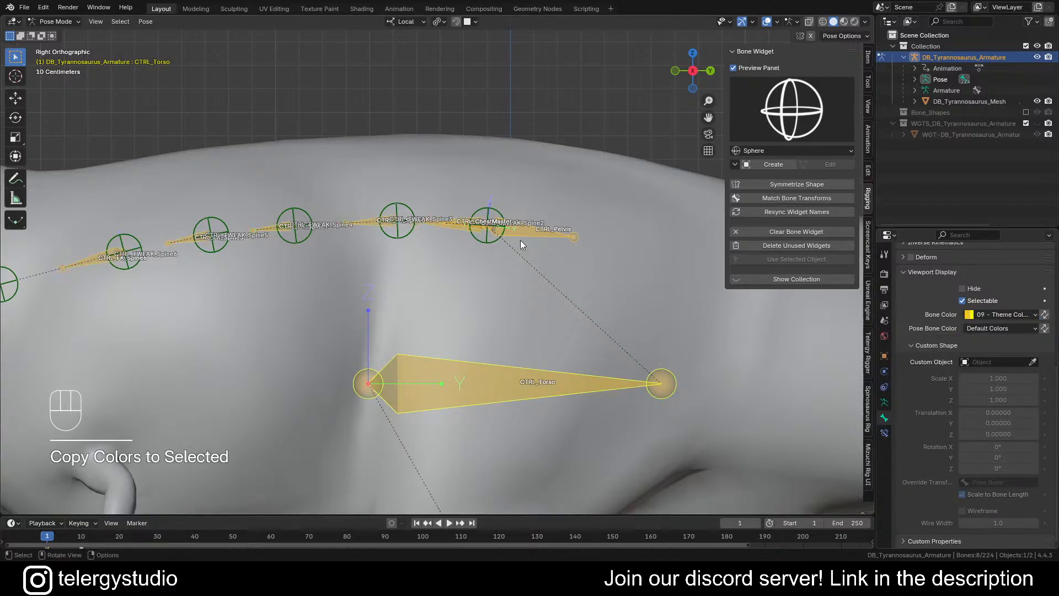
Step: Select only CTRL_ChestMaster and create a Chest bone widget for it
scroll(521, 240, down, 4)
shift+middle_drag(418, 263, 442, 243)
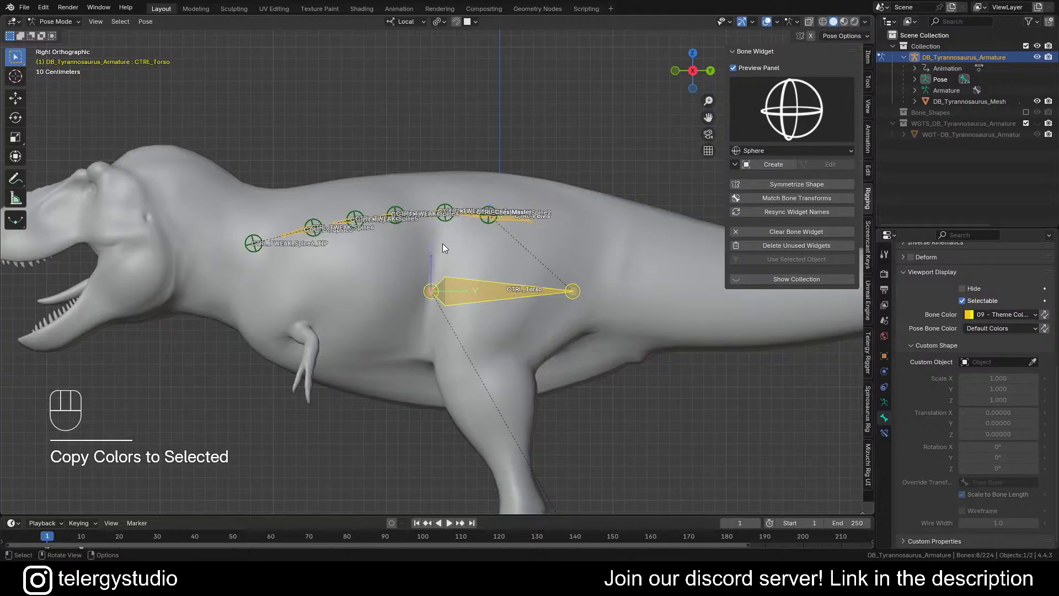
scroll(461, 231, up, 4)
shift+middle_drag(520, 200, 521, 234)
scroll(495, 231, up, 5)
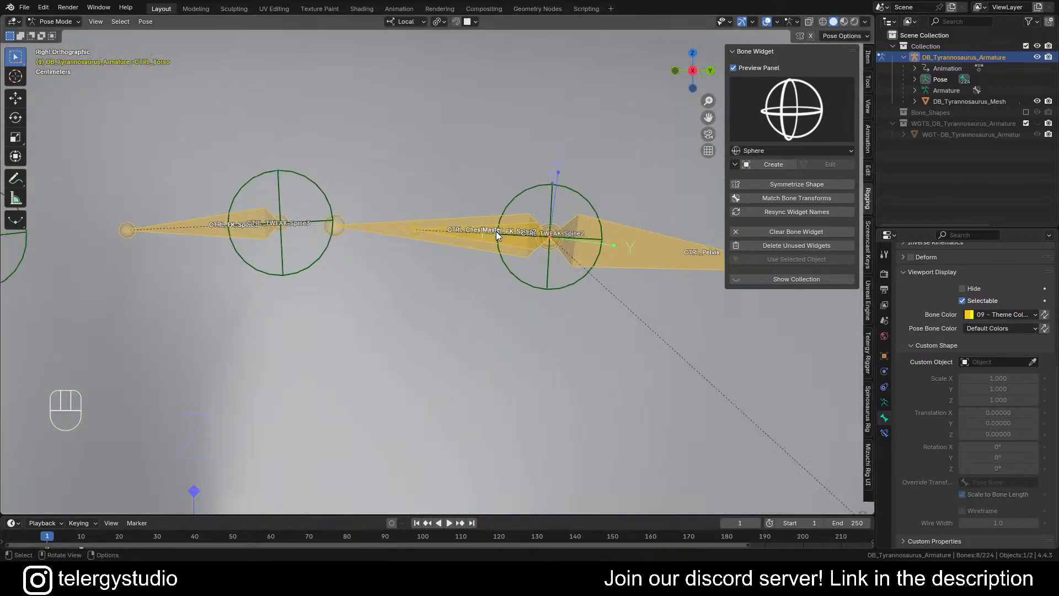
click(460, 237)
scroll(381, 233, down, 5)
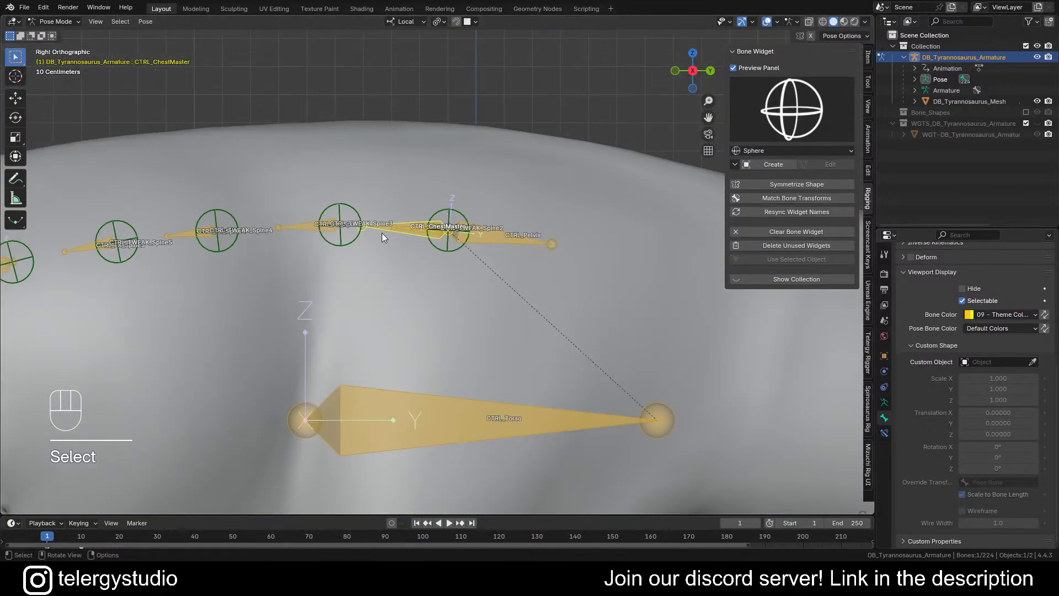
shift+middle_drag(381, 233, 551, 203)
scroll(505, 230, down, 5)
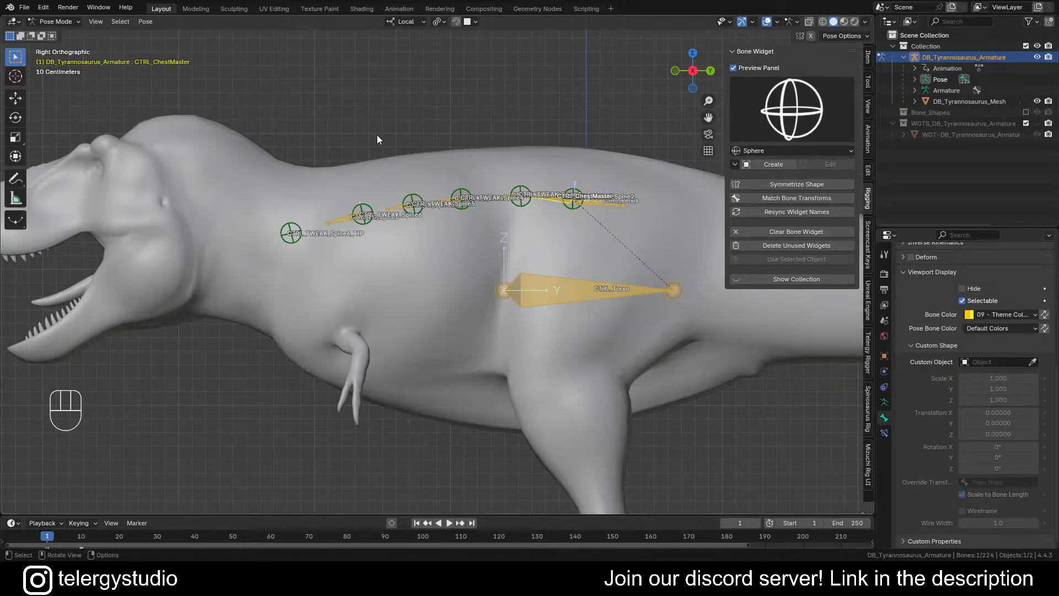
click(779, 117)
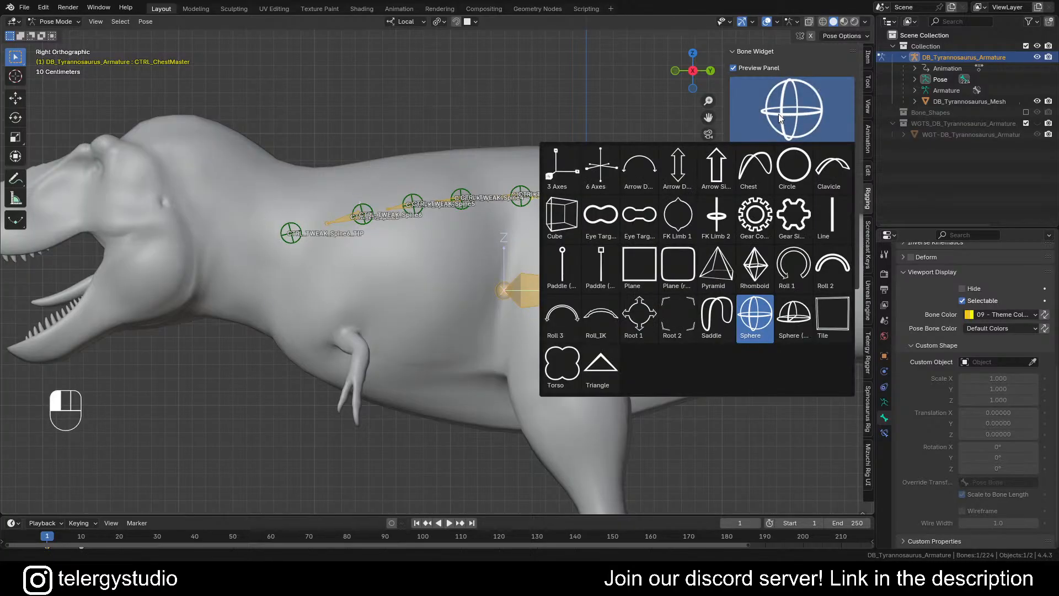
click(756, 172)
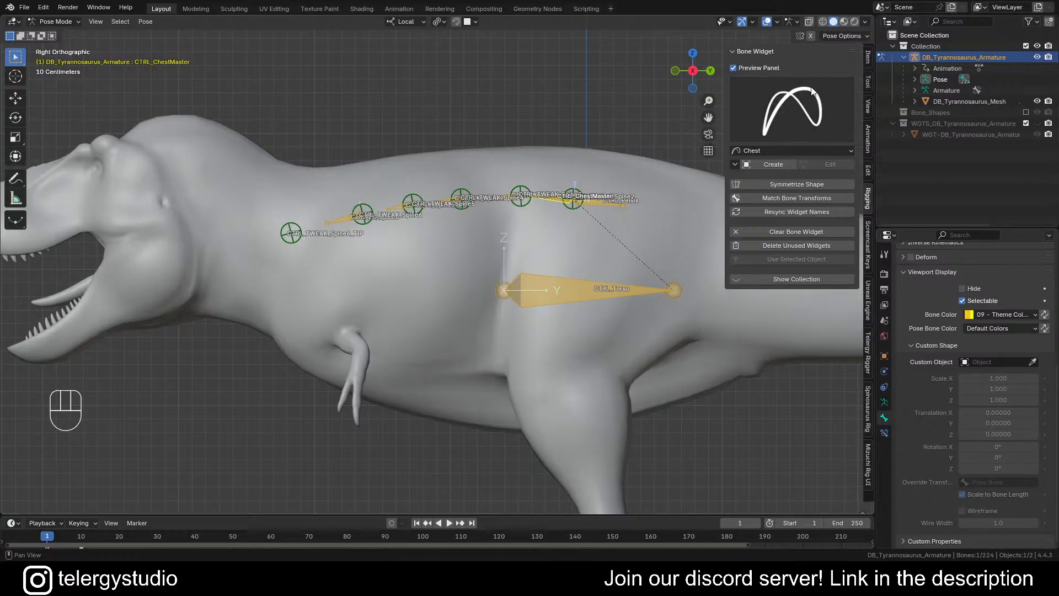
click(775, 164)
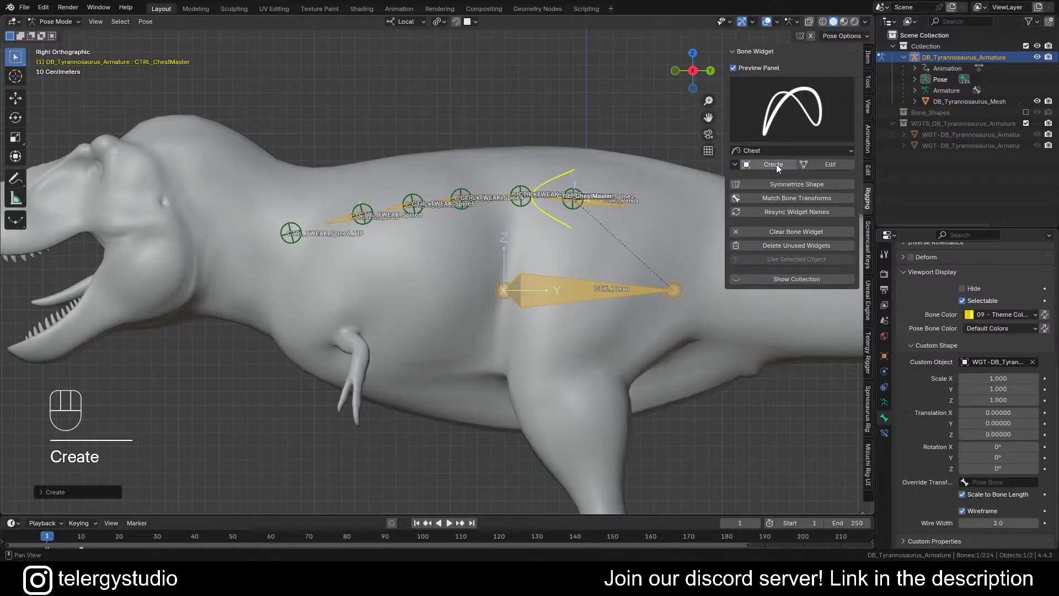
Step: Set the override transform of CTRL_ChestMaster's custom shape to ORG_Spine6
middle_drag(548, 190, 505, 174)
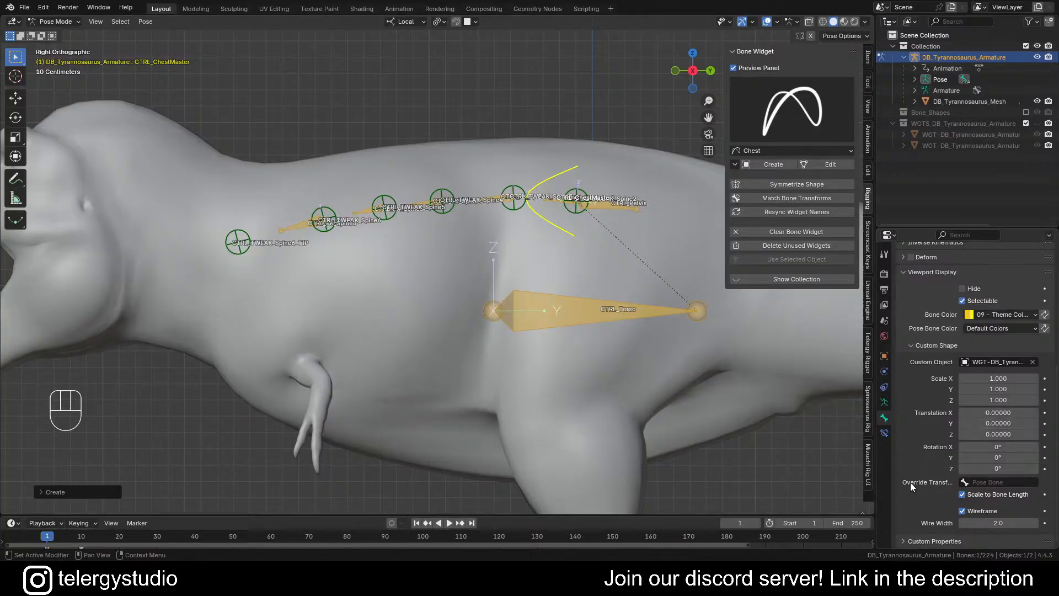
click(987, 481)
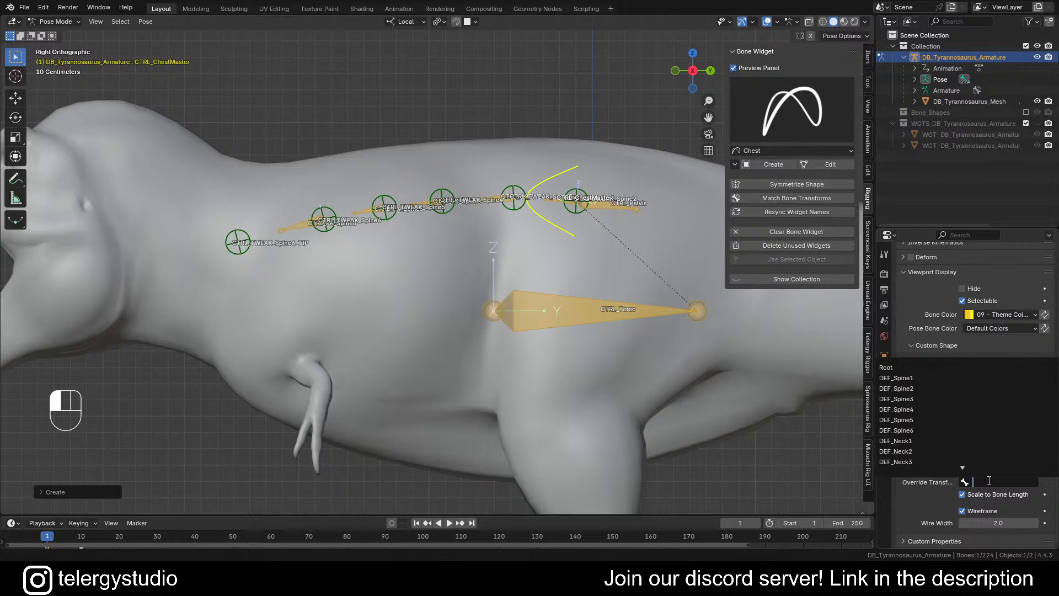
key(shift)
text(ORG)
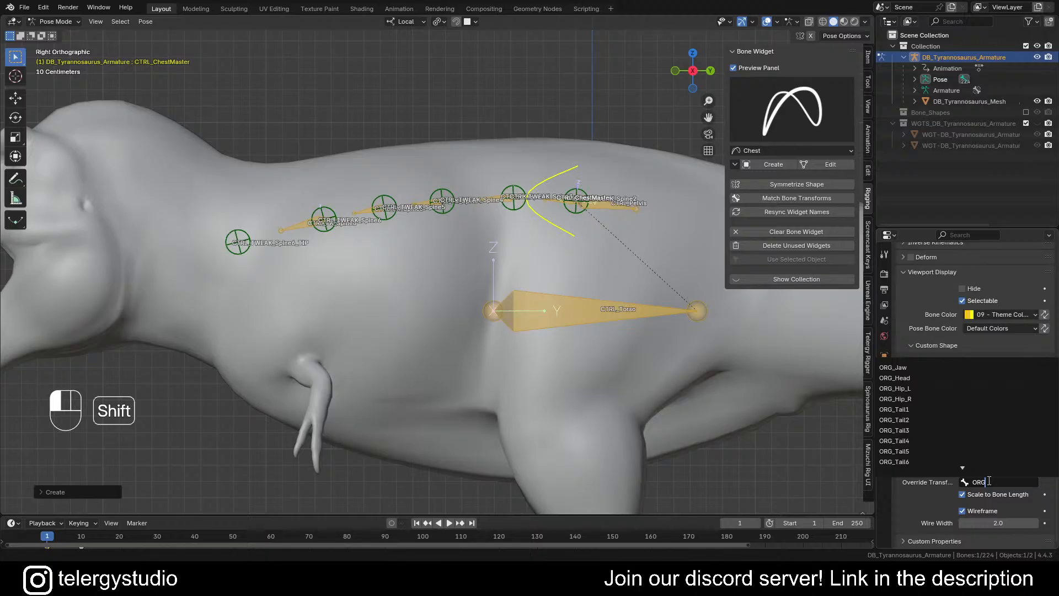
text(_Spine)
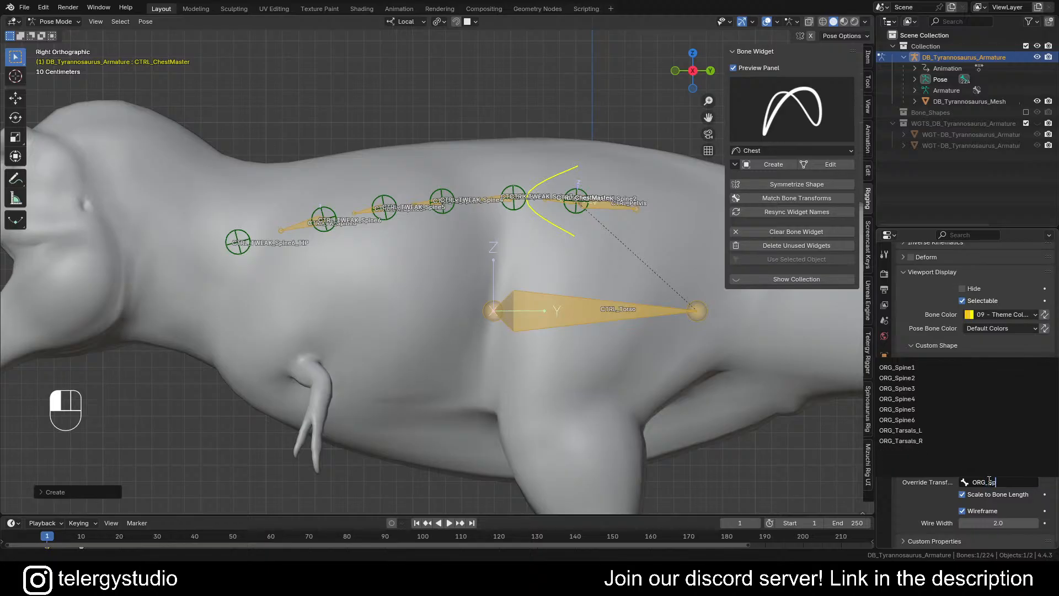
click(918, 418)
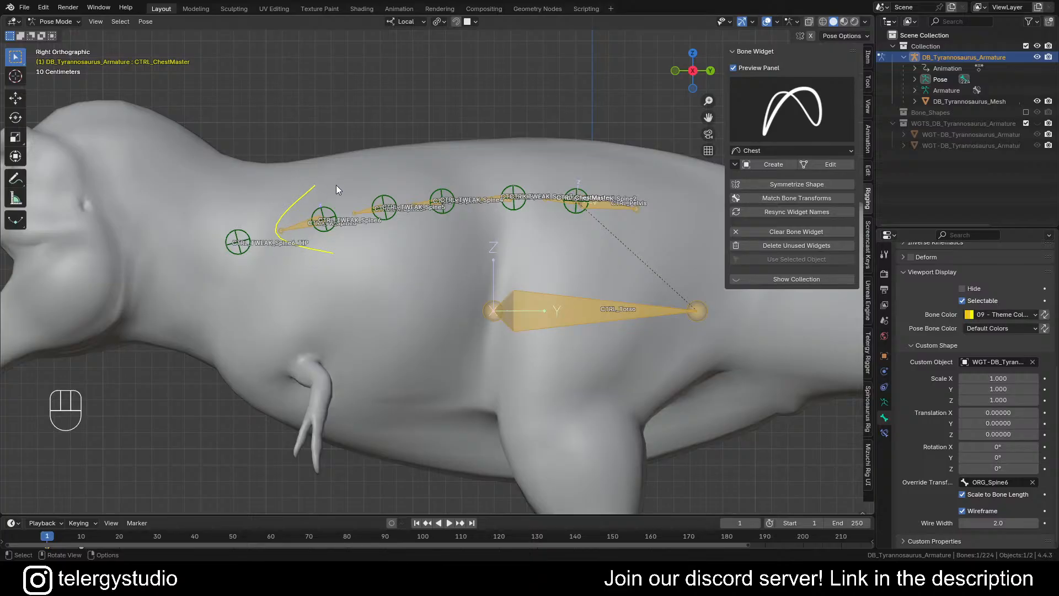
Step: Edit CTRL_ChestMaster's widget mesh, enlarging the whole shape and rotating it to follow the front of the chest
click(839, 165)
shift+middle_drag(310, 227, 398, 197)
key(a)
scroll(399, 197, down, 2)
shift+middle_drag(480, 207, 452, 208)
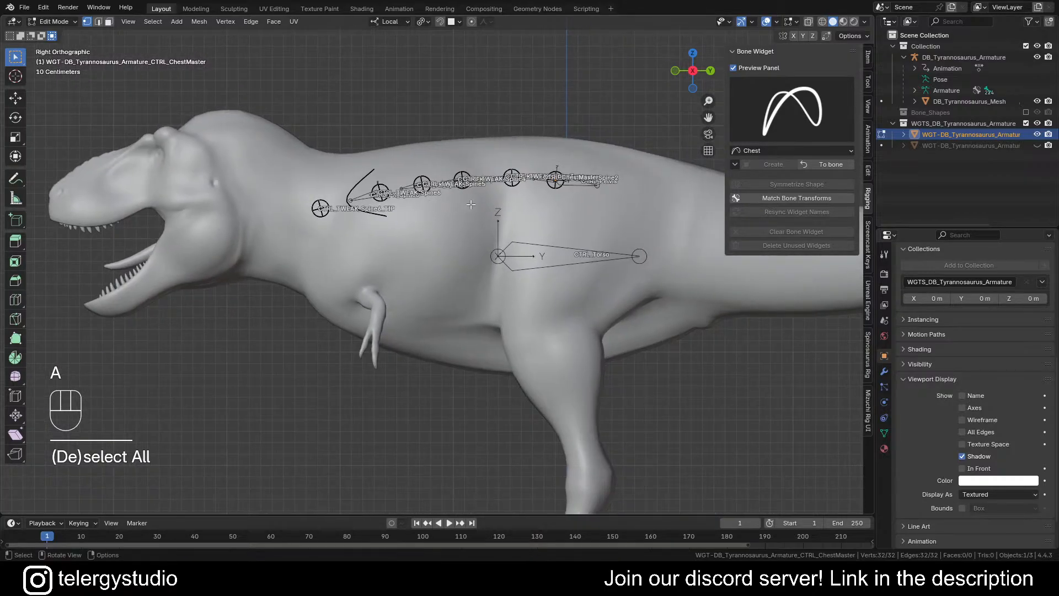
key(s)
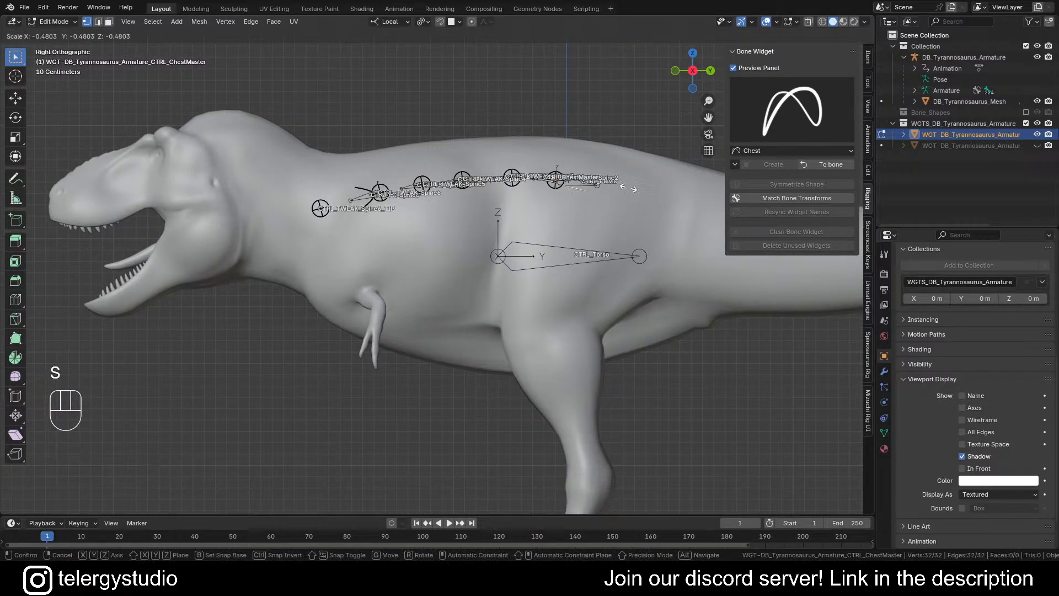
right_click(668, 198)
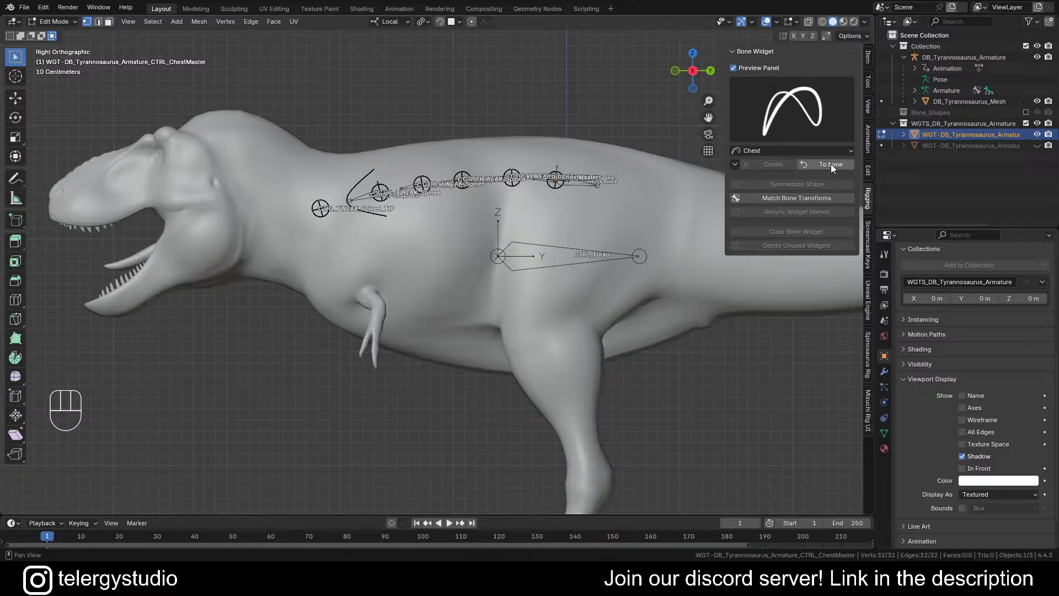
click(781, 196)
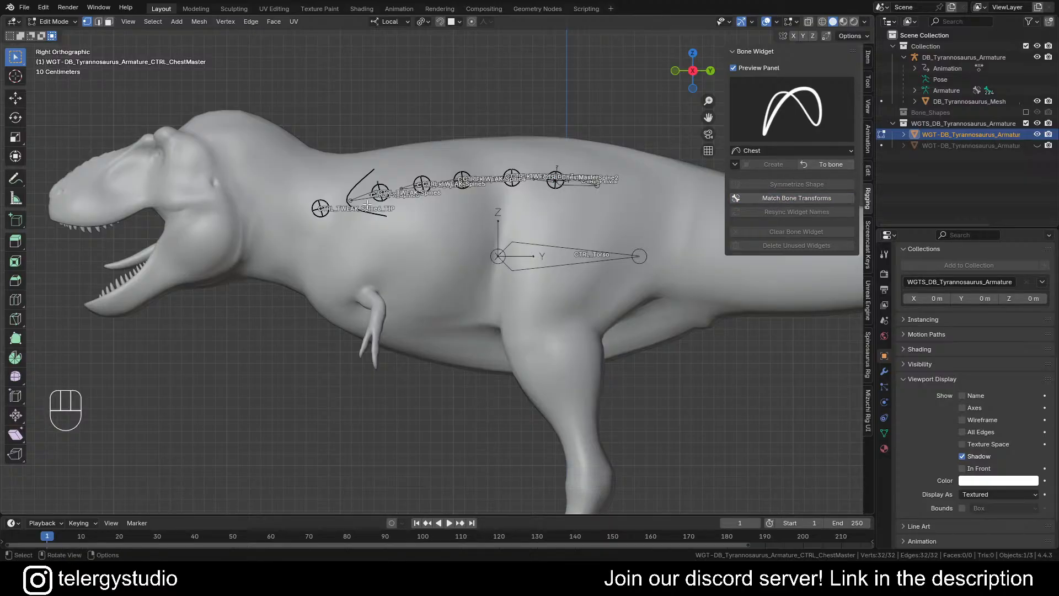
key(s)
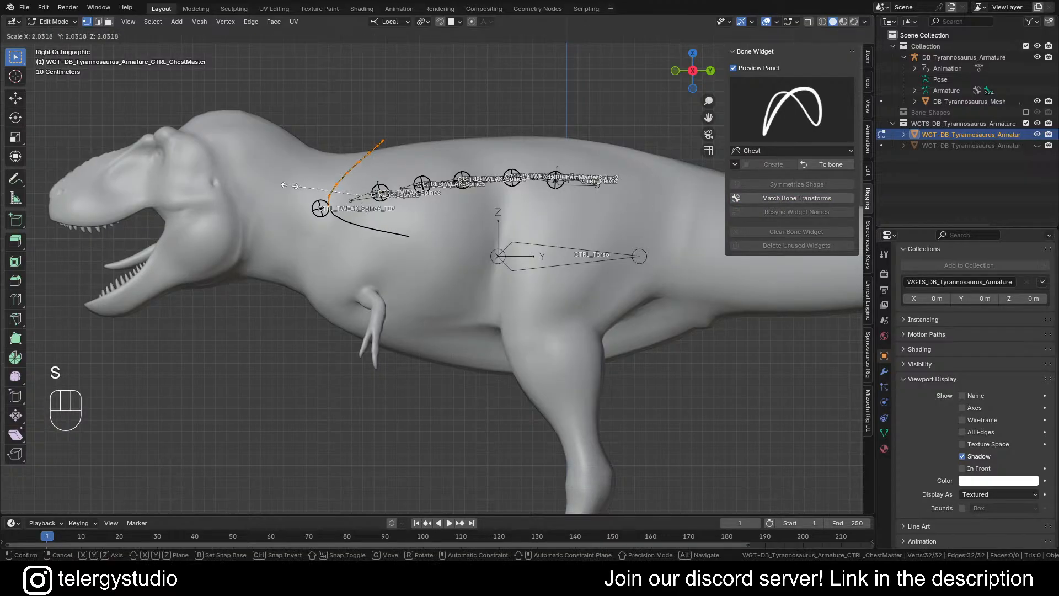
click(611, 148)
key(r)
click(390, 238)
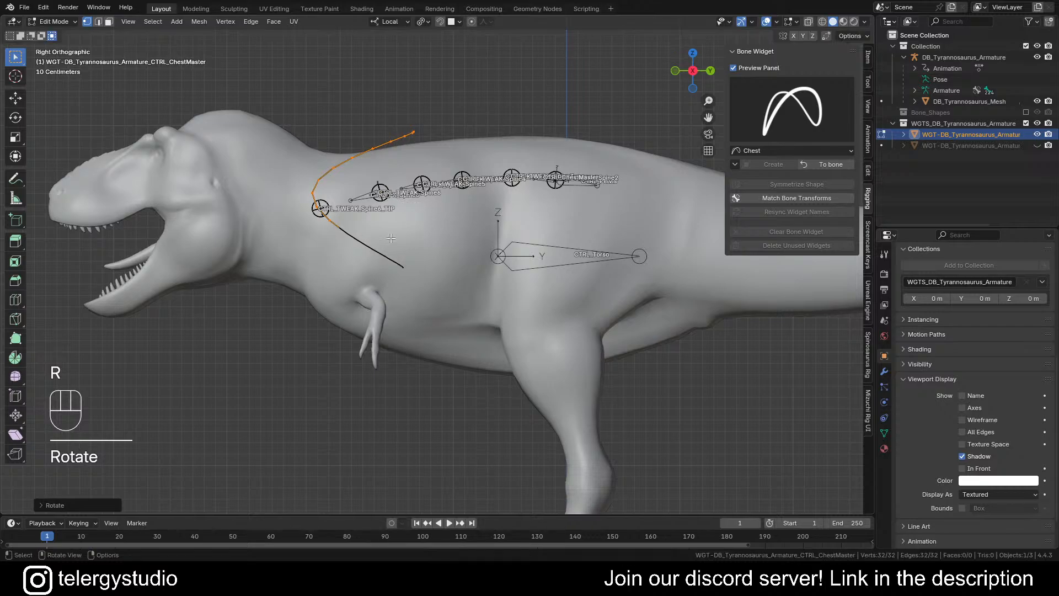
Step: With smooth proportional editing in wireframe view, move and rotate the chest widget's lower end onto the underside of the chest
key(shift+z)
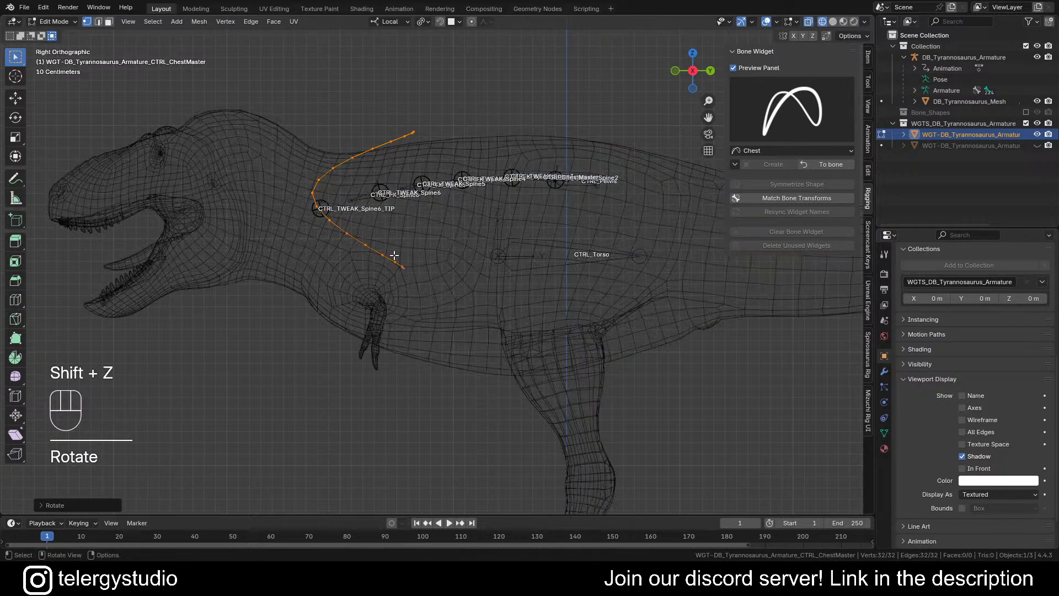
drag(390, 251, 424, 298)
shift+middle_drag(433, 271, 440, 270)
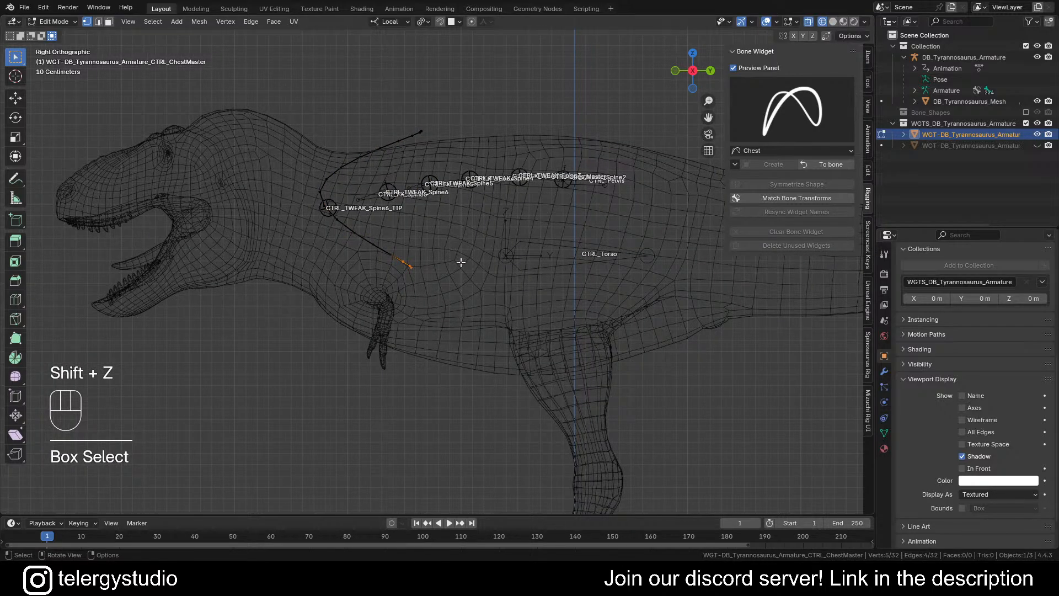
key(o)
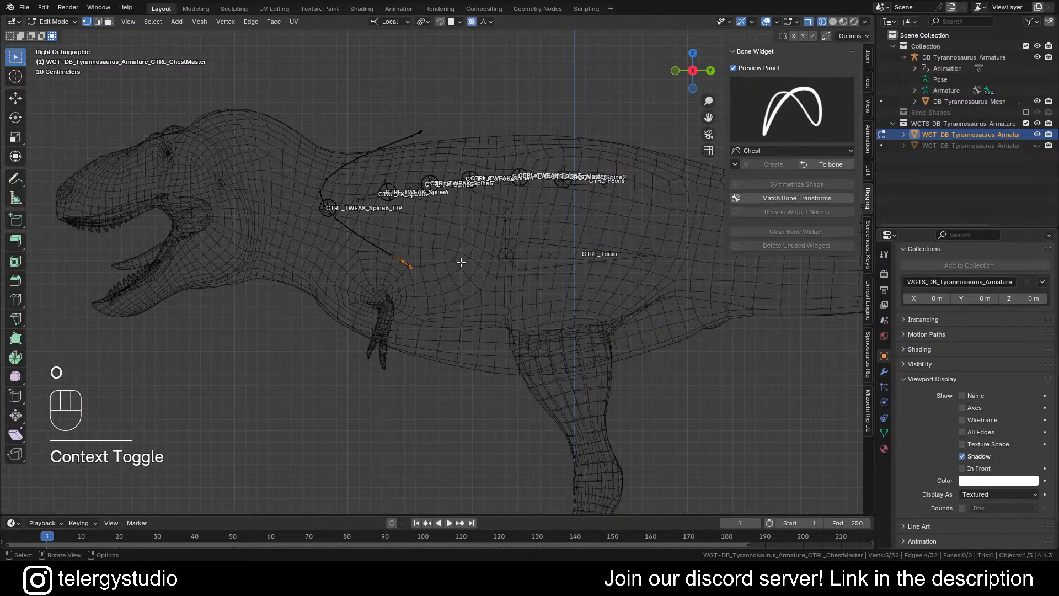
click(483, 22)
click(484, 72)
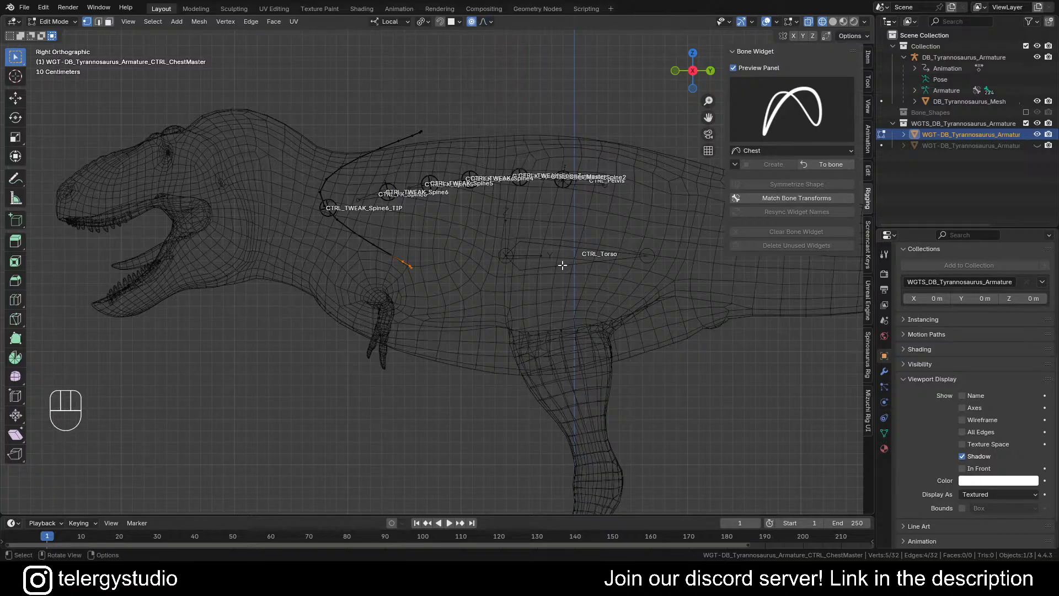
key(g)
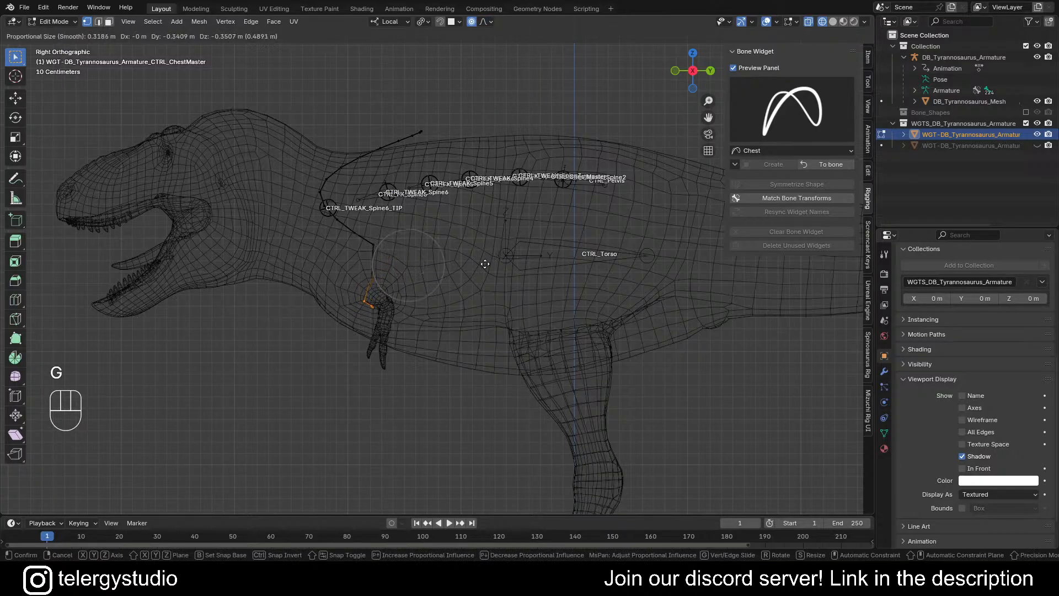
scroll(474, 276, down, 2)
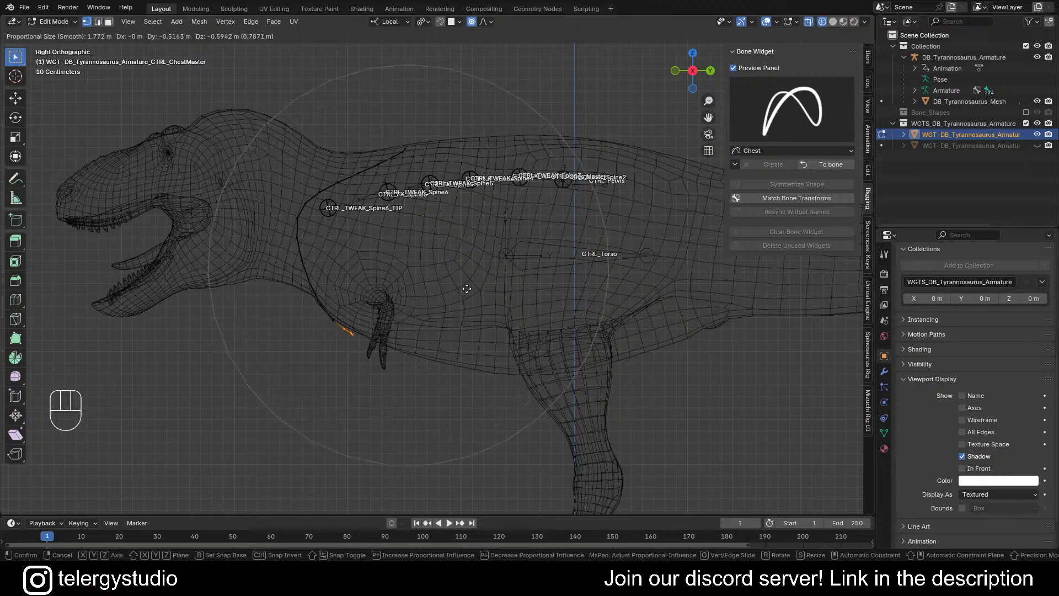
click(465, 289)
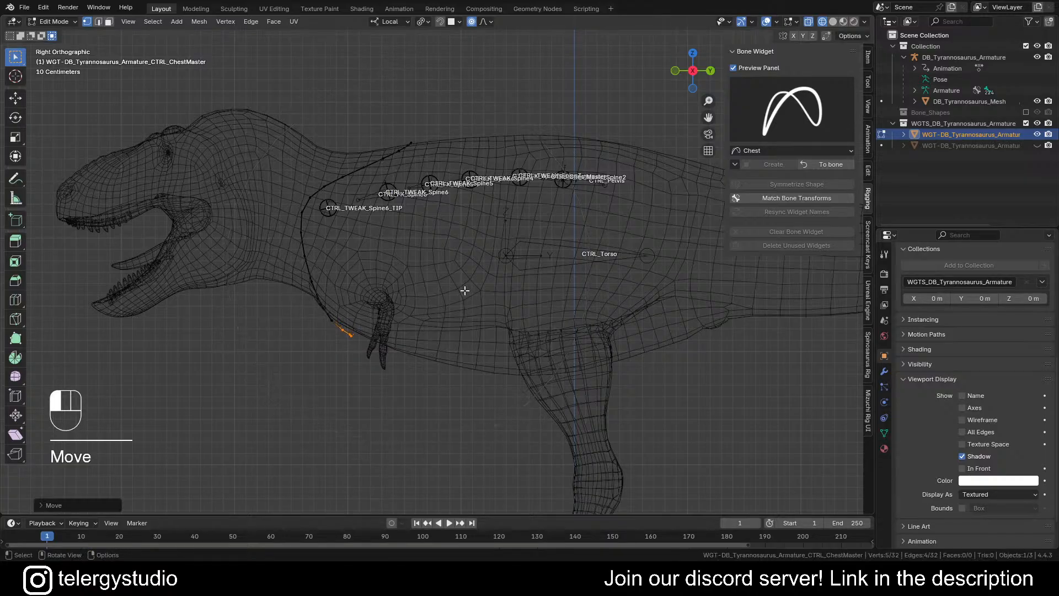
key(r)
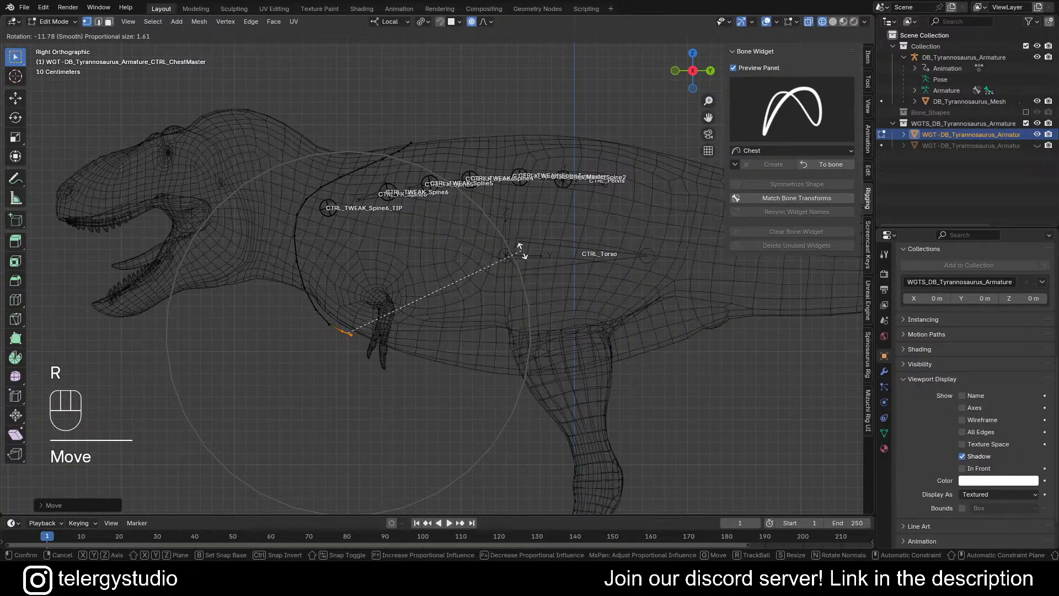
click(518, 246)
Step: Rotate and shift the chest widget's upper end vertices with proportional editing so they follow the line of the back
click(400, 119)
drag(376, 120, 473, 165)
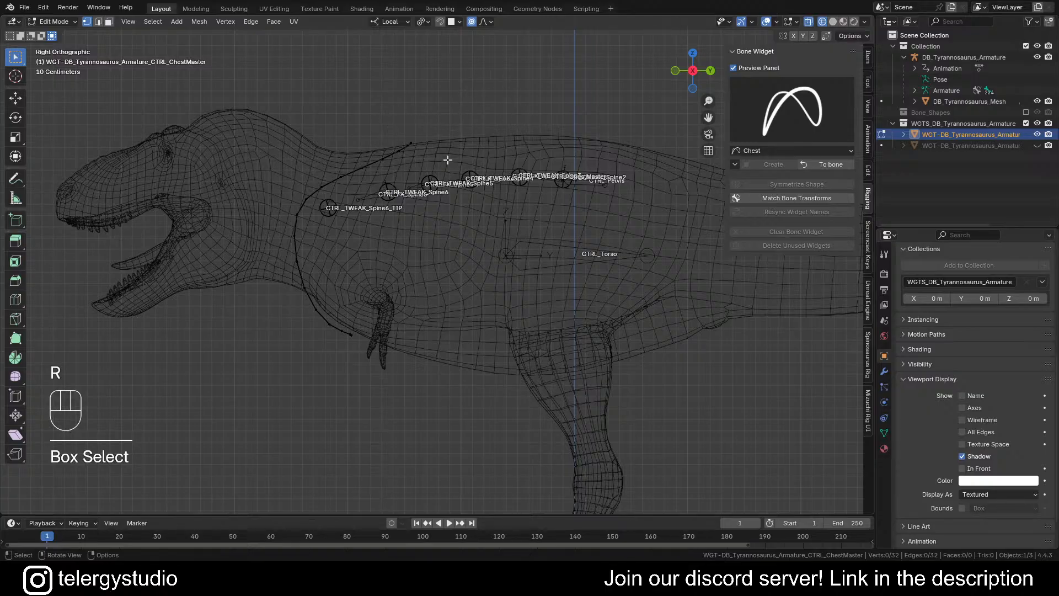
key(r)
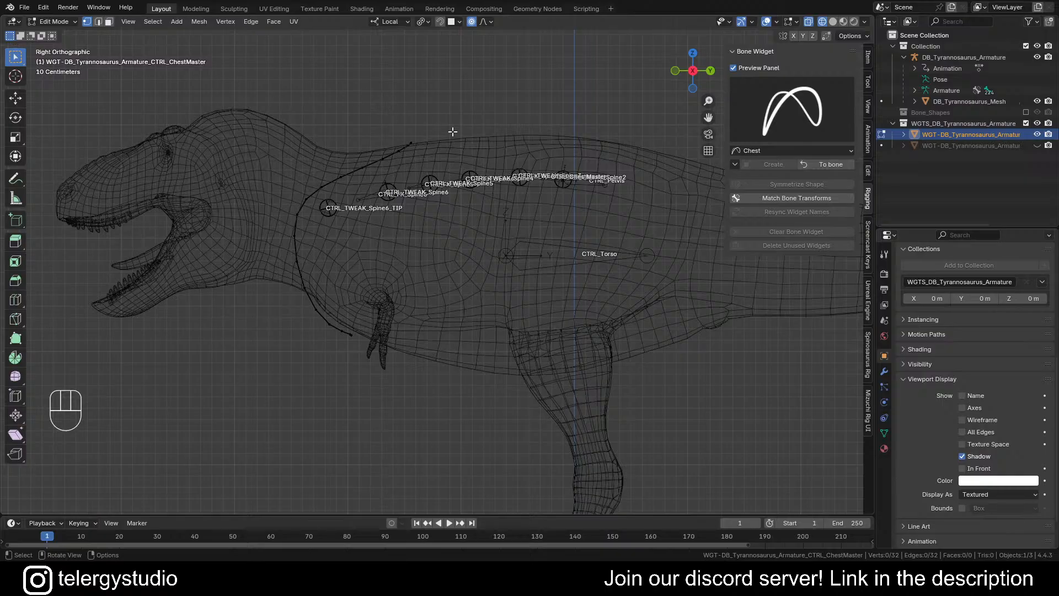
drag(410, 117, 468, 151)
key(r)
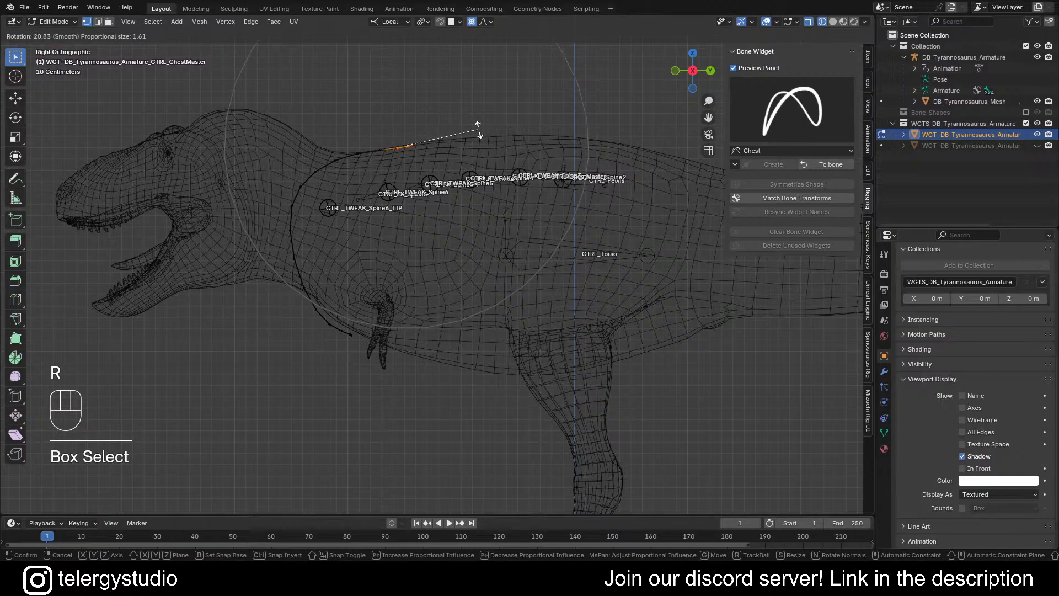
click(484, 133)
key(g)
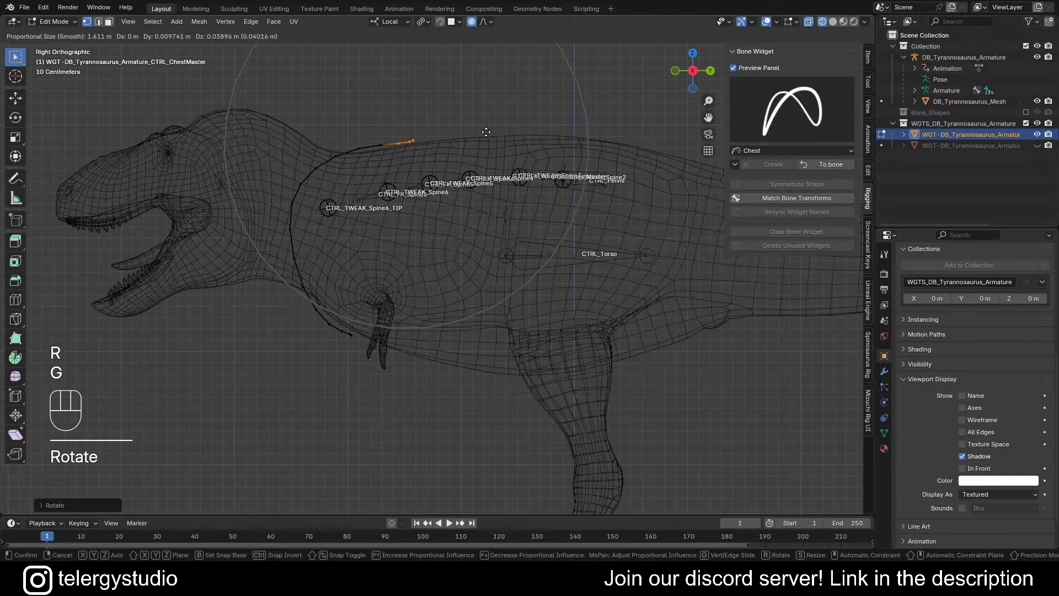
click(485, 133)
middle_drag(485, 133, 481, 221)
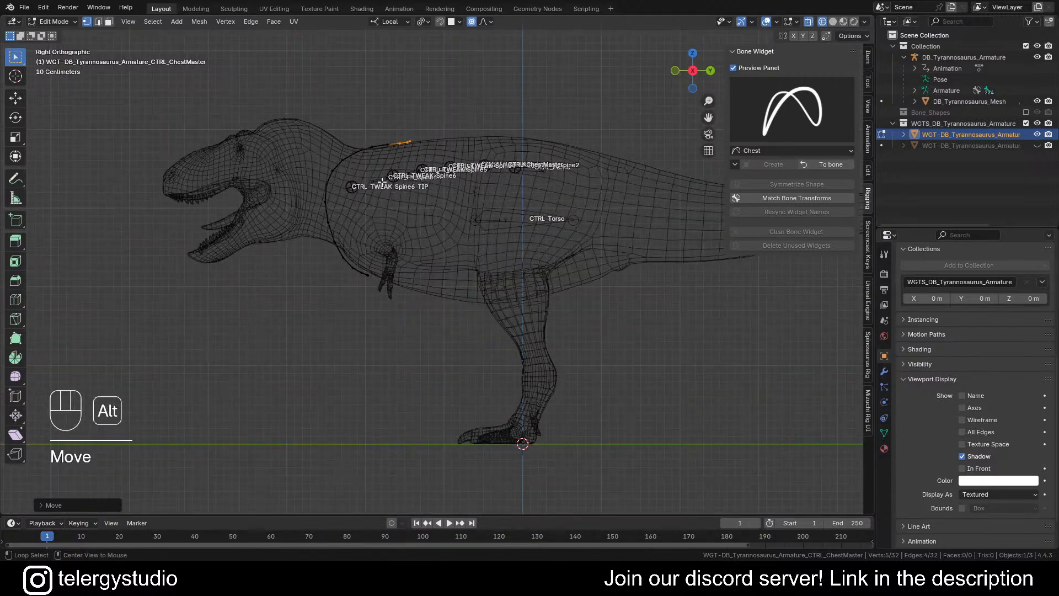
Step: Finish editing the chest widget, return to the armature's Pose Mode and restore solid shading
click(820, 165)
scroll(415, 142, down, 2)
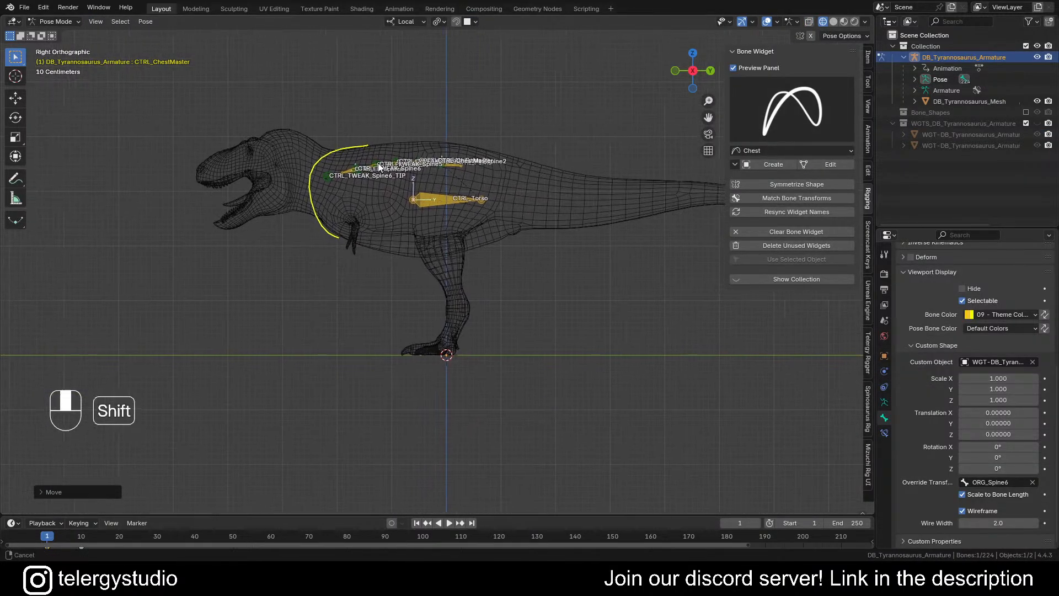
key(shift+z)
scroll(392, 158, up, 1)
shift+middle_drag(393, 158, 449, 187)
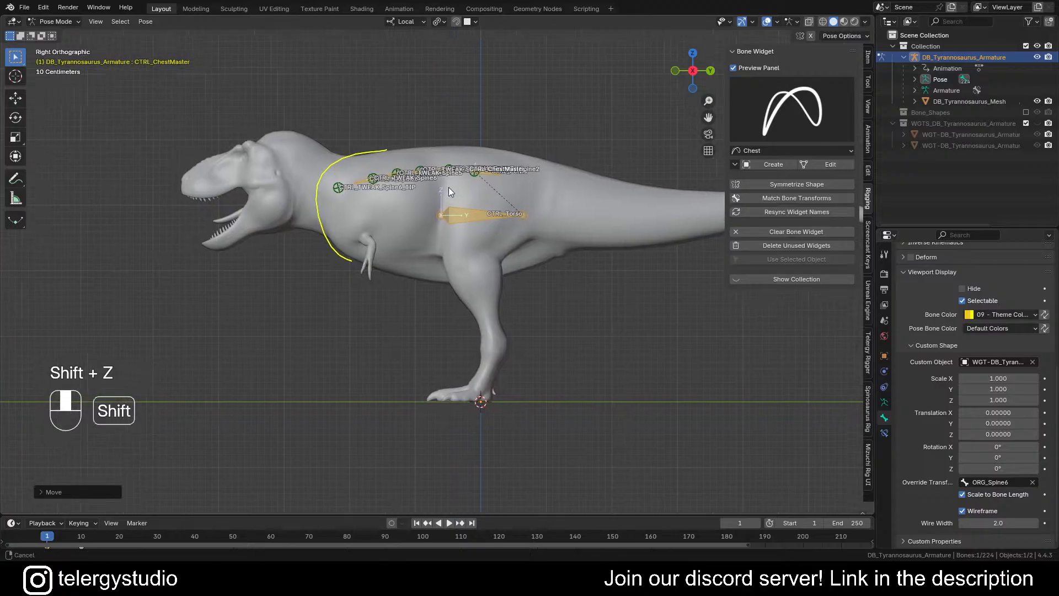
Step: Test-rotate CTRL_ChestMaster freely and cancel the rotation
click(353, 196)
key(r)
key(r)
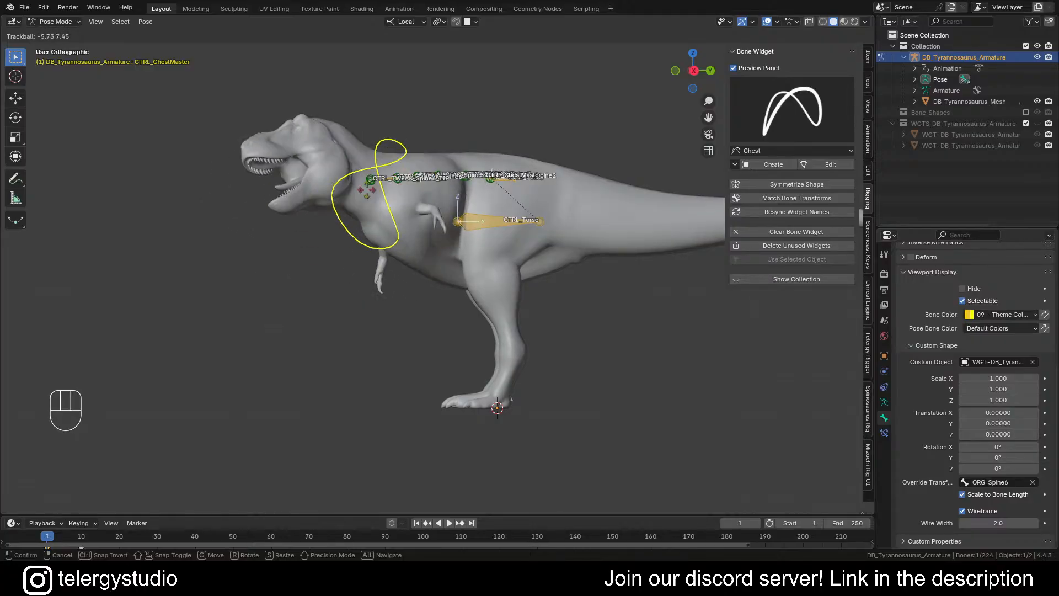
right_click(377, 183)
scroll(377, 187, up, 6)
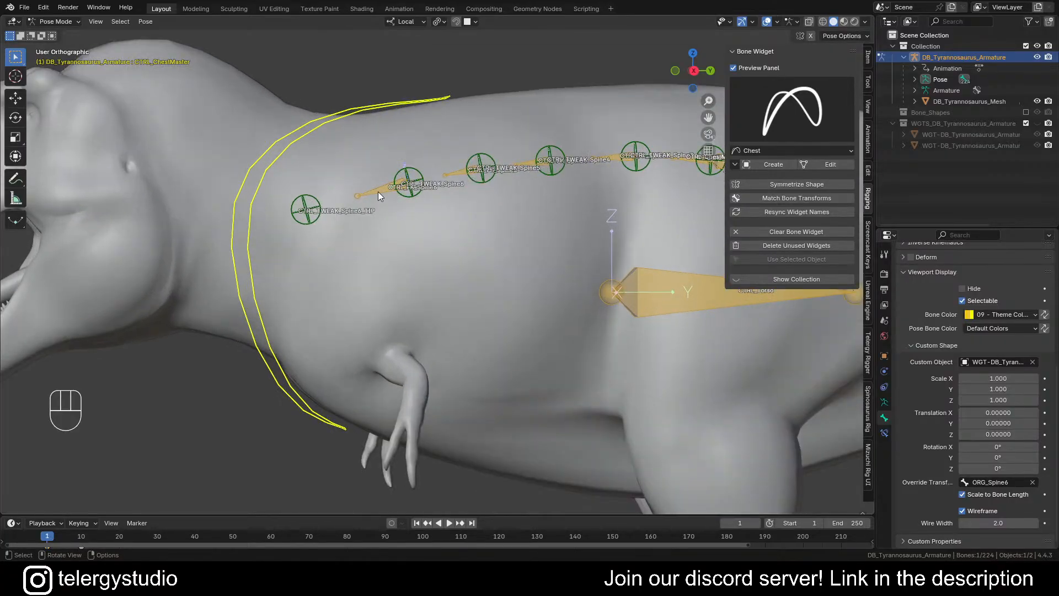
Step: Test the rotation of the CTRL_FK_Spine5 and CTRL_FK_Spine6 controls in the side view
click(406, 190)
click(482, 160)
scroll(486, 166, down, 3)
shift+middle_drag(521, 183, 461, 221)
alt+scroll(462, 222, up, 1)
key(r)
right_click(435, 220)
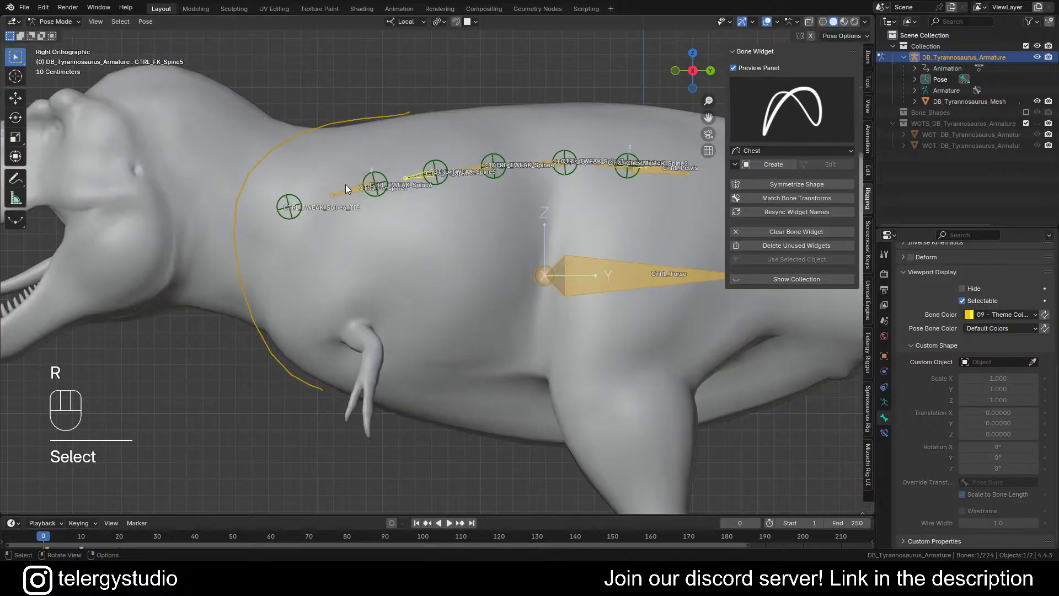
click(346, 188)
key(r)
click(428, 186)
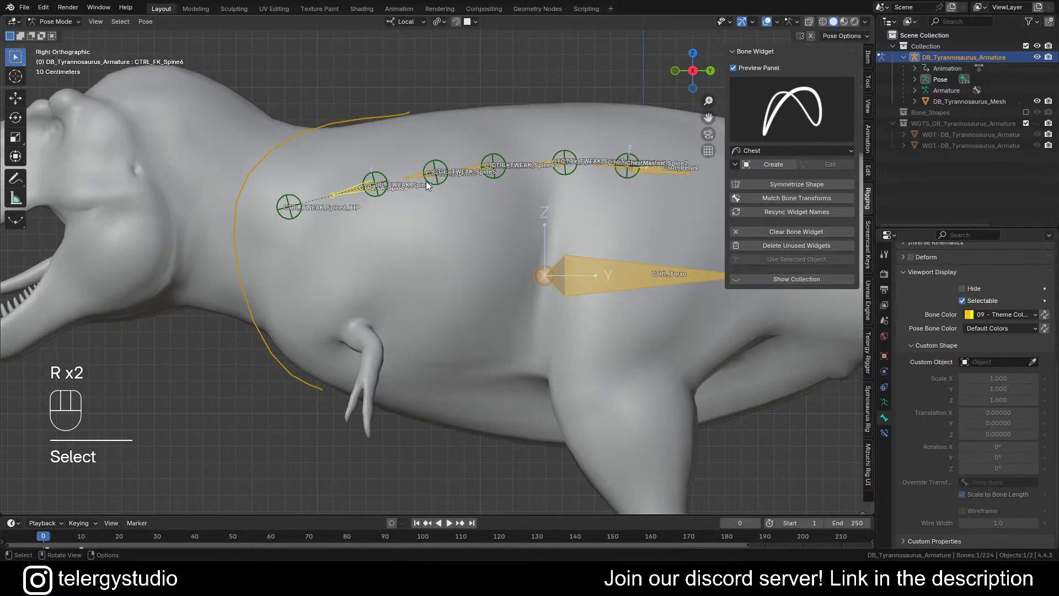
Step: Test-rotate the remaining FK spine controls from CTRL_FK_Spine4 back toward the pelvis, cancelling each rotation
click(467, 172)
key(r)
right_click(473, 214)
key(r)
right_click(539, 188)
click(601, 164)
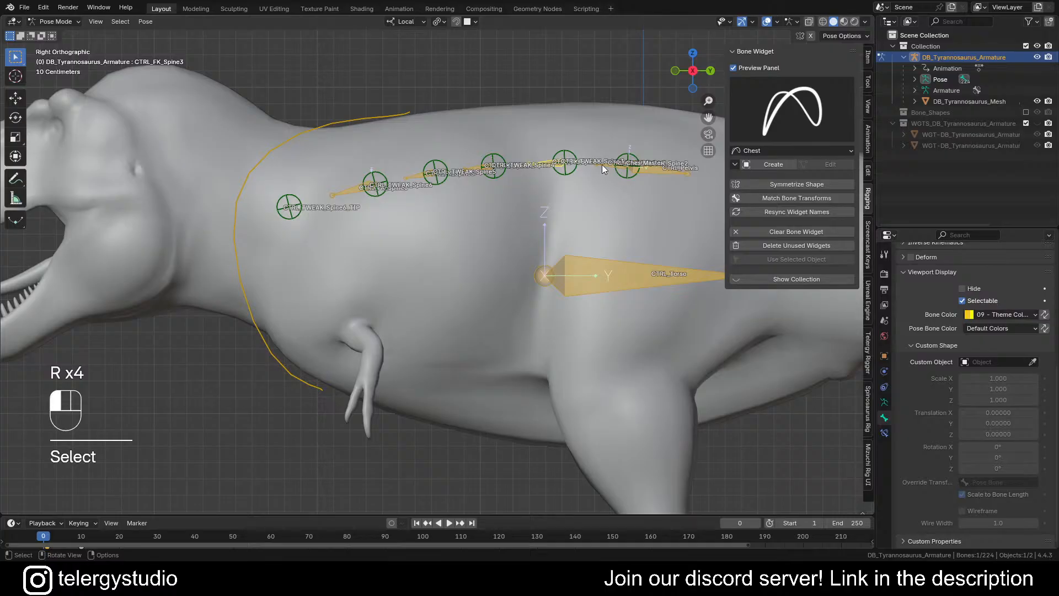
key(r)
right_click(576, 191)
Step: Select CTRL_Pelvis, test-rotate it freely and cancel the rotation
click(682, 167)
scroll(676, 167, down, 2)
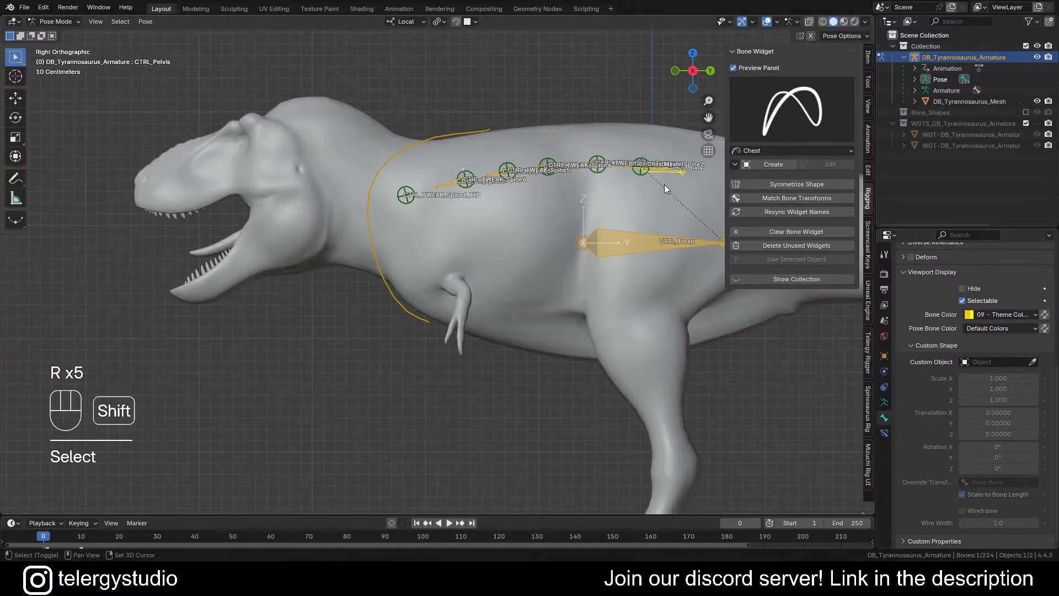
shift+middle_drag(664, 184, 524, 178)
key(r)
key(r)
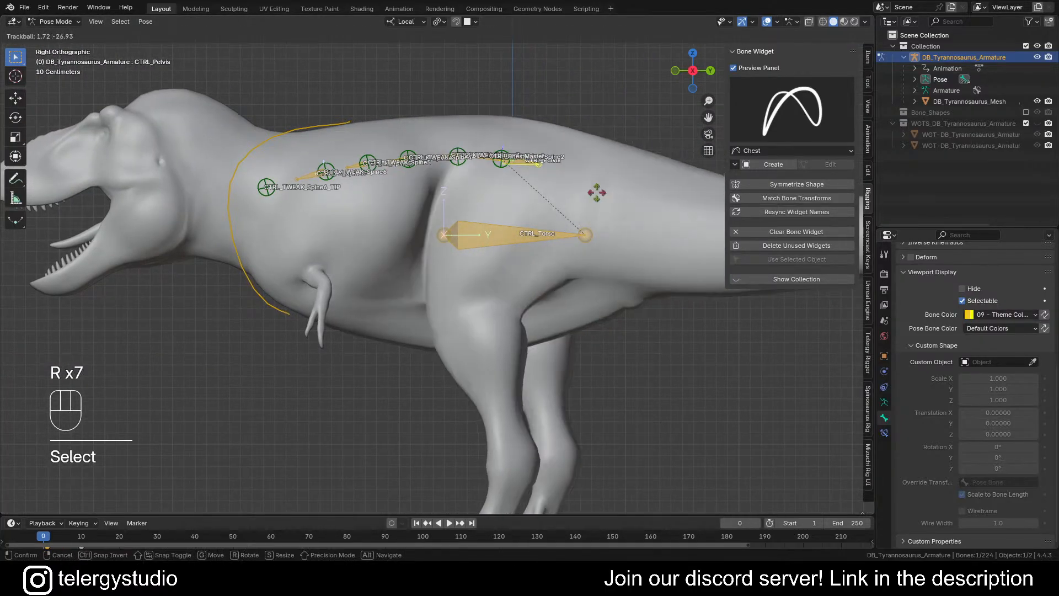
right_click(605, 187)
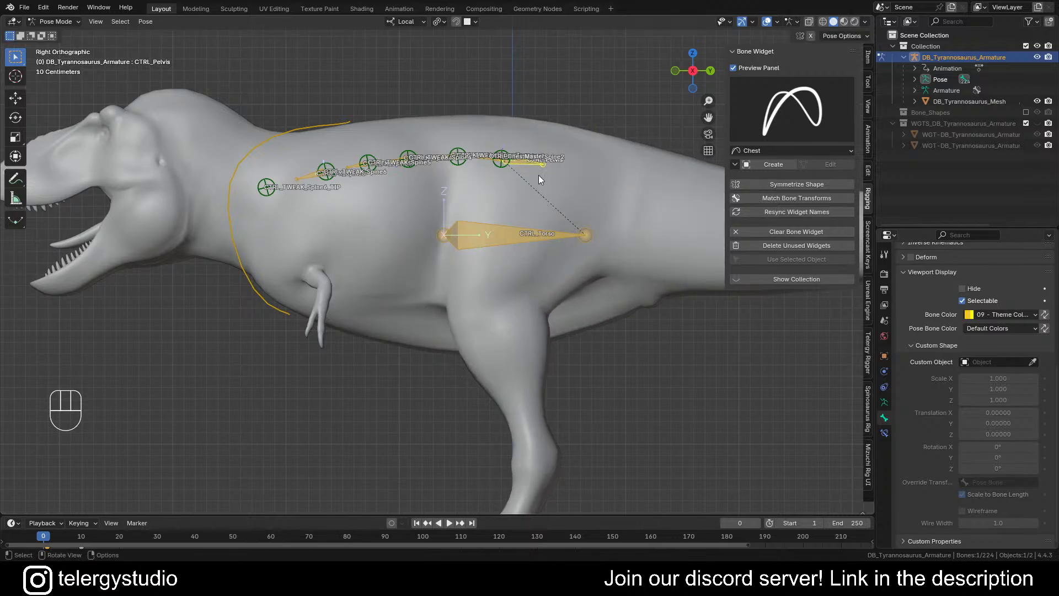
Step: Add a pivot controller to CTRL_Torso and solo the MCH bone collection alongside TMP
scroll(540, 177, down, 5)
shift+middle_drag(553, 190, 530, 210)
scroll(497, 205, up, 3)
click(504, 221)
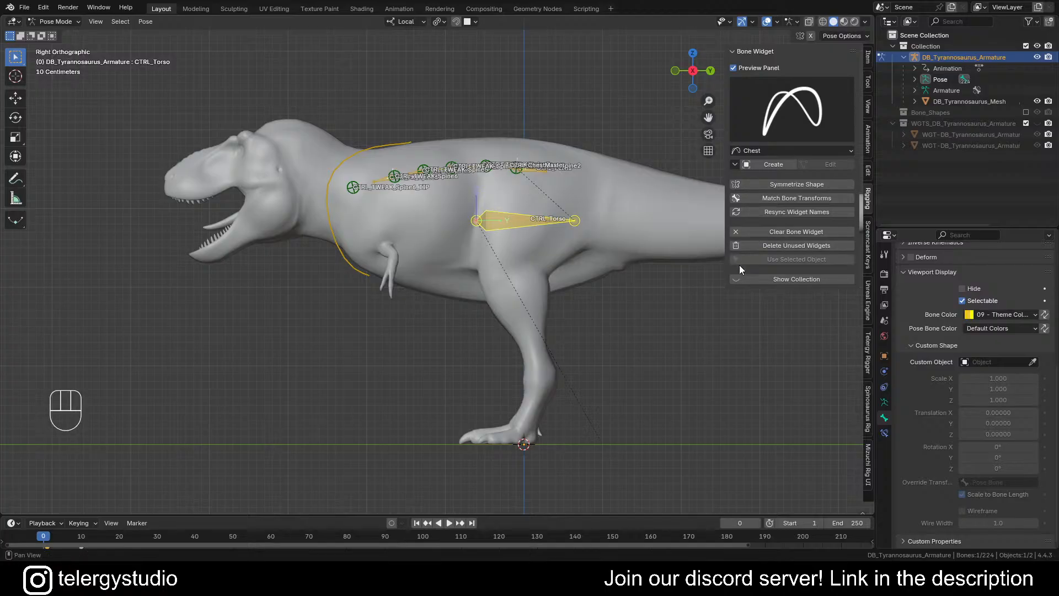
shift+middle_drag(524, 220, 457, 220)
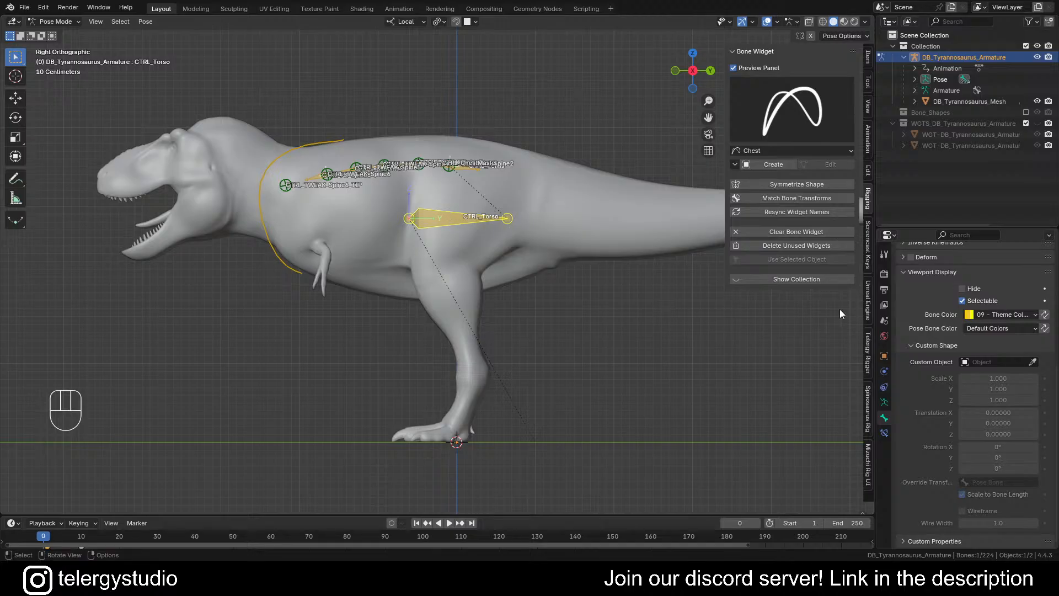
click(868, 364)
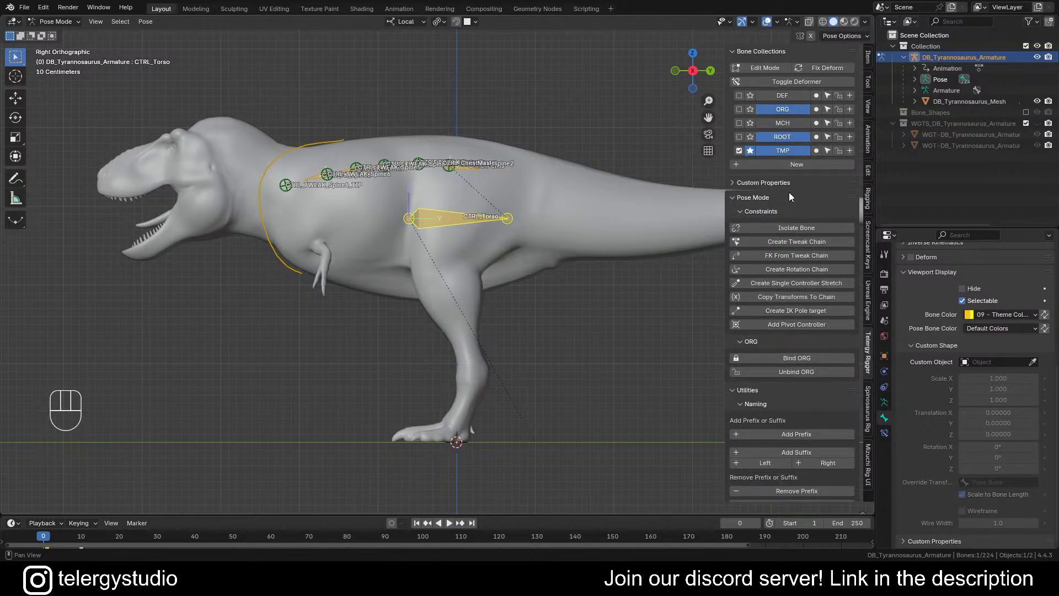
scroll(789, 193, down, 4)
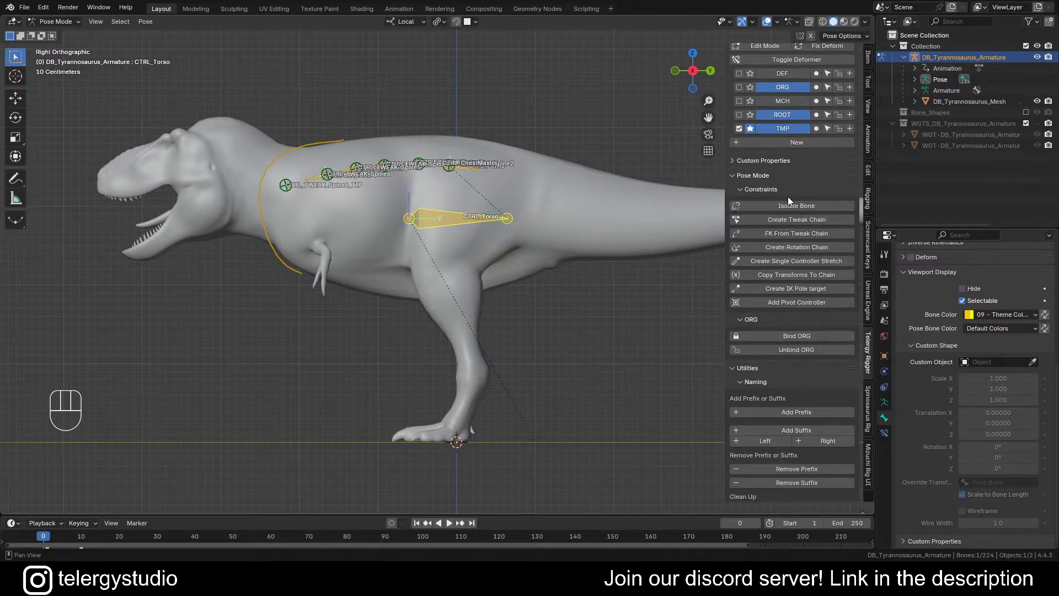
click(782, 304)
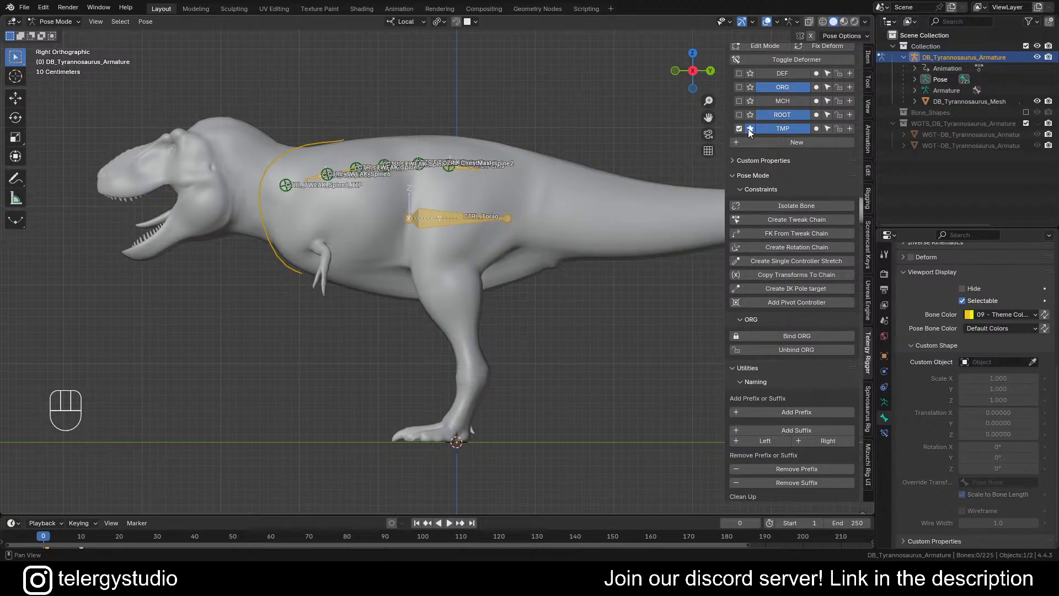
click(749, 101)
scroll(484, 192, up, 2)
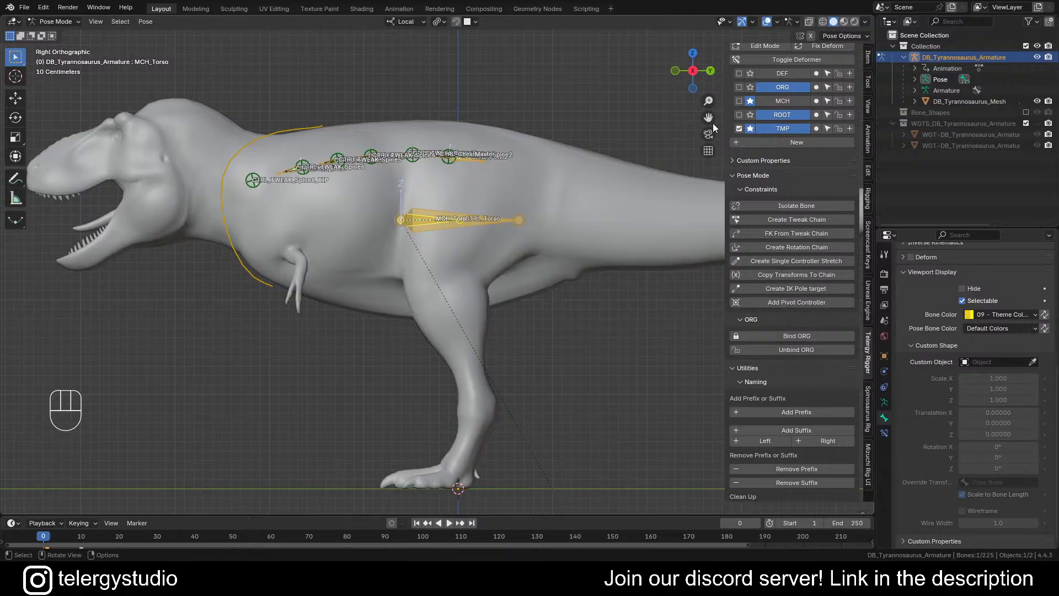
Step: Solo the ORG bone collection alongside TMP, and toggle the ROOT and MCH solos to inspect MCH_Torso against CTRL_Torso
click(750, 87)
click(750, 115)
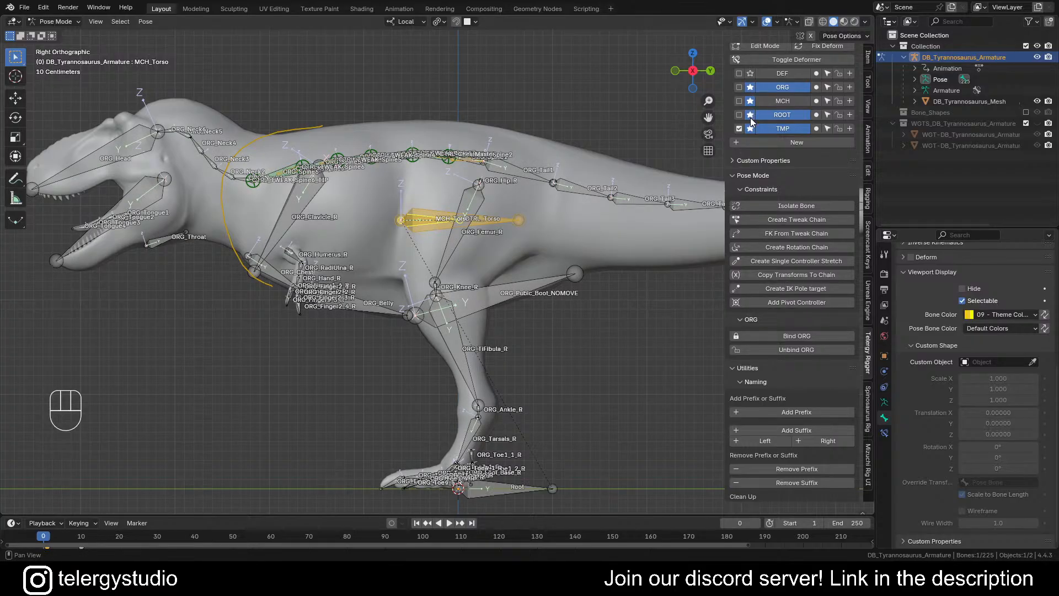
click(750, 114)
scroll(417, 210, up, 5)
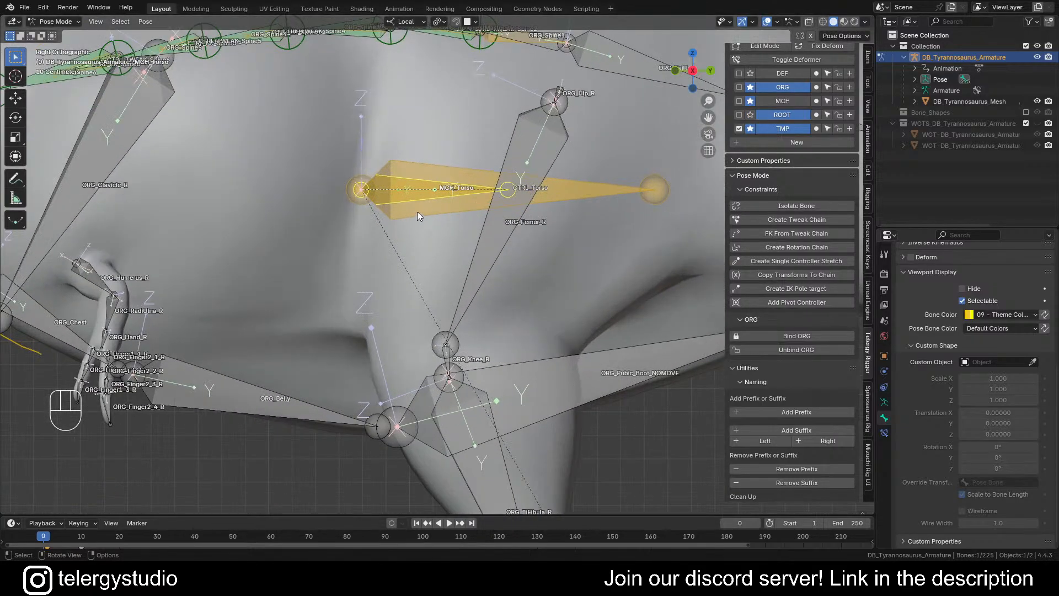
click(750, 101)
click(750, 101)
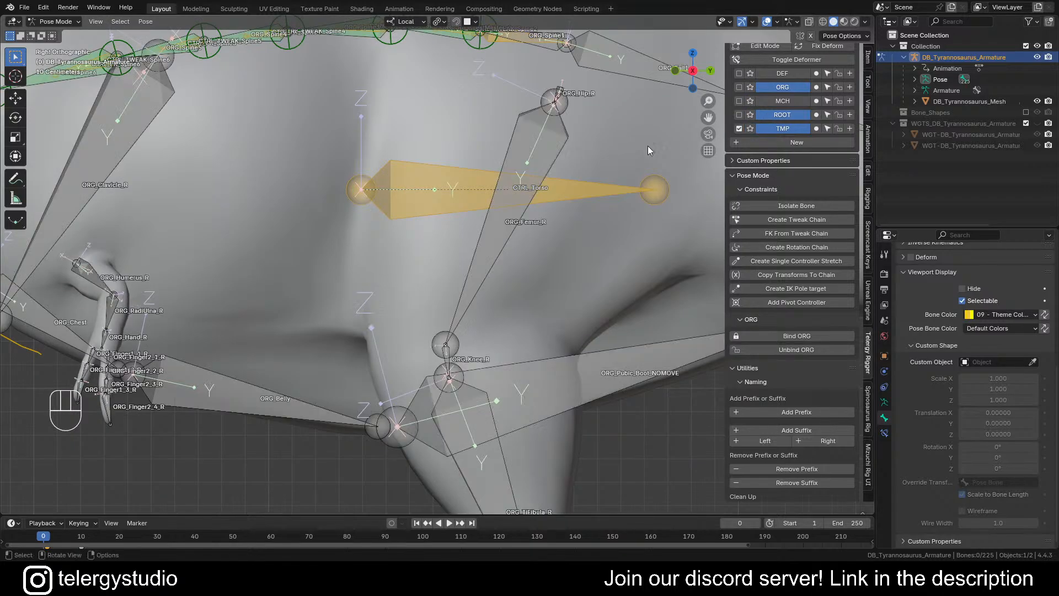
Step: Undo back to before the pivot controller was added to CTRL_Torso, and turn off solo for the TMP bone collection
key(ctrl+z)
key(ctrl+z)
key(ctrl+z)
key(ctrl+z)
key(ctrl+z)
key(ctrl+z)
key(ctrl+z)
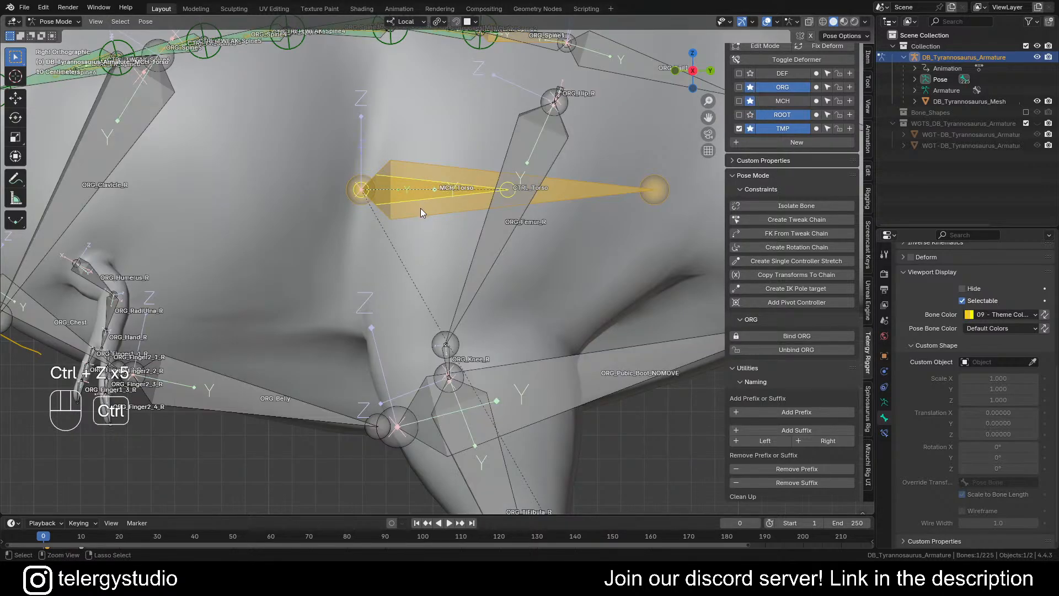
key(ctrl+z)
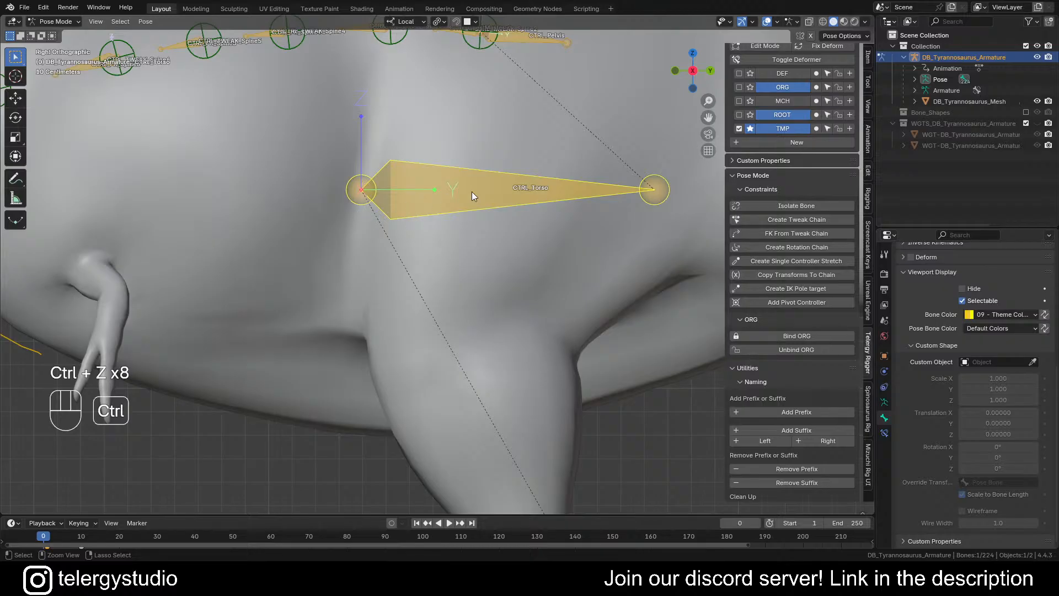
click(750, 129)
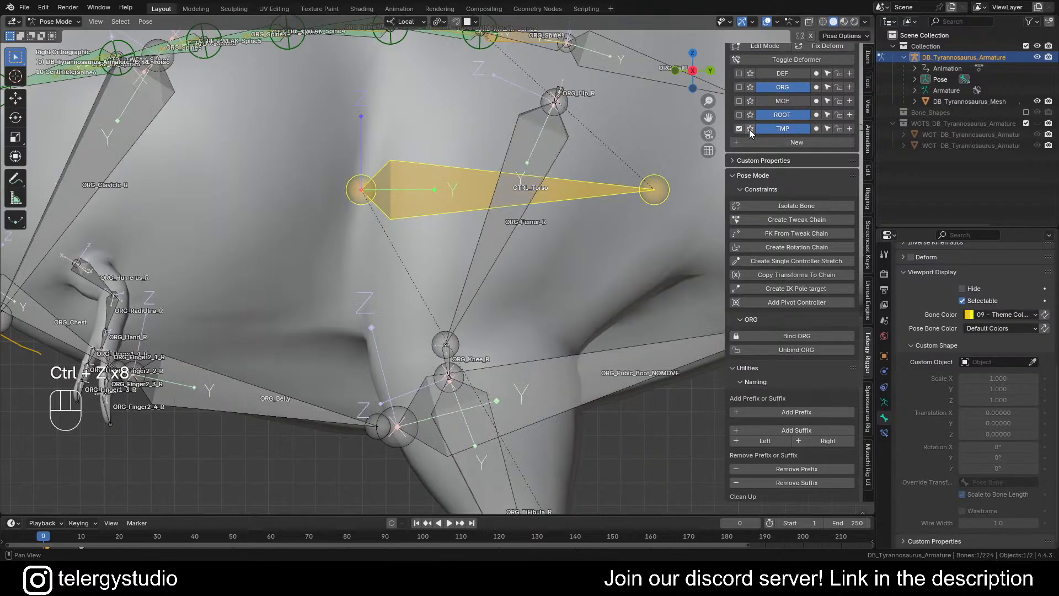
Step: Add a pivot controller to the CTRL_Torso bone and solo the TMP bone collection
click(404, 190)
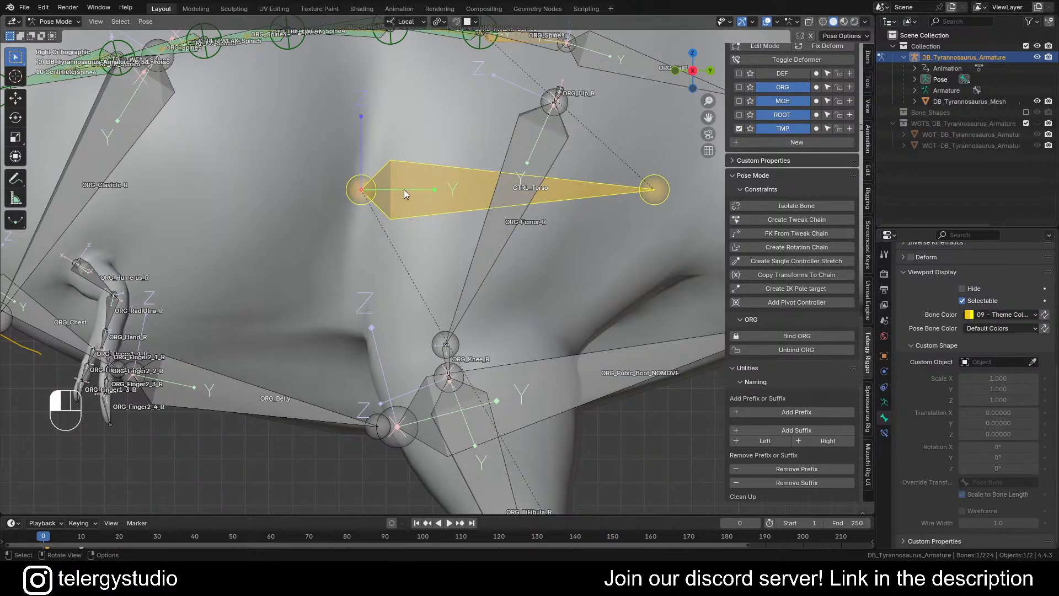
shift+scroll(454, 184, down, 1)
click(796, 302)
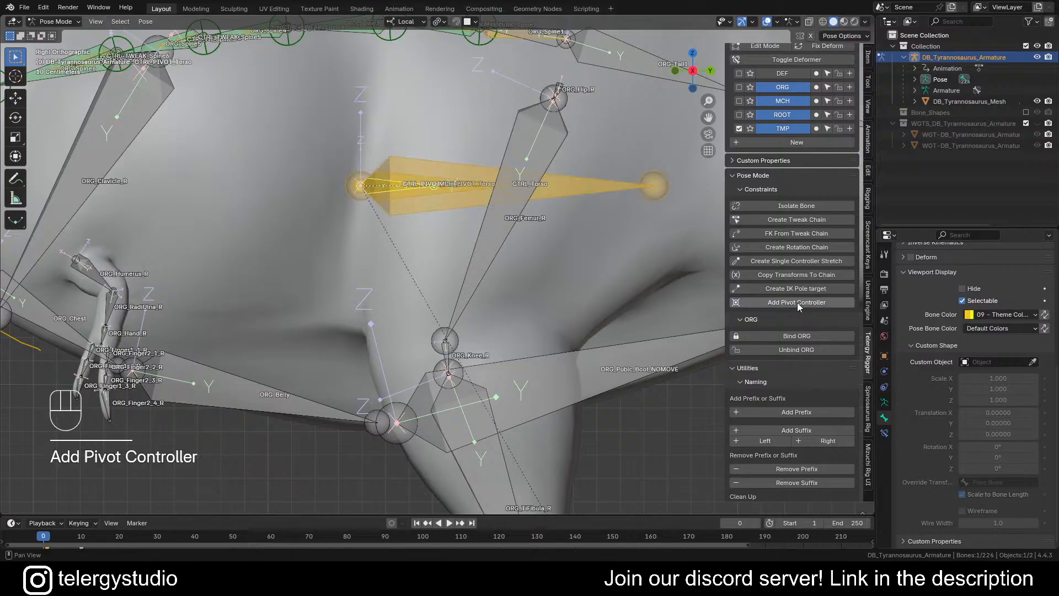
click(752, 128)
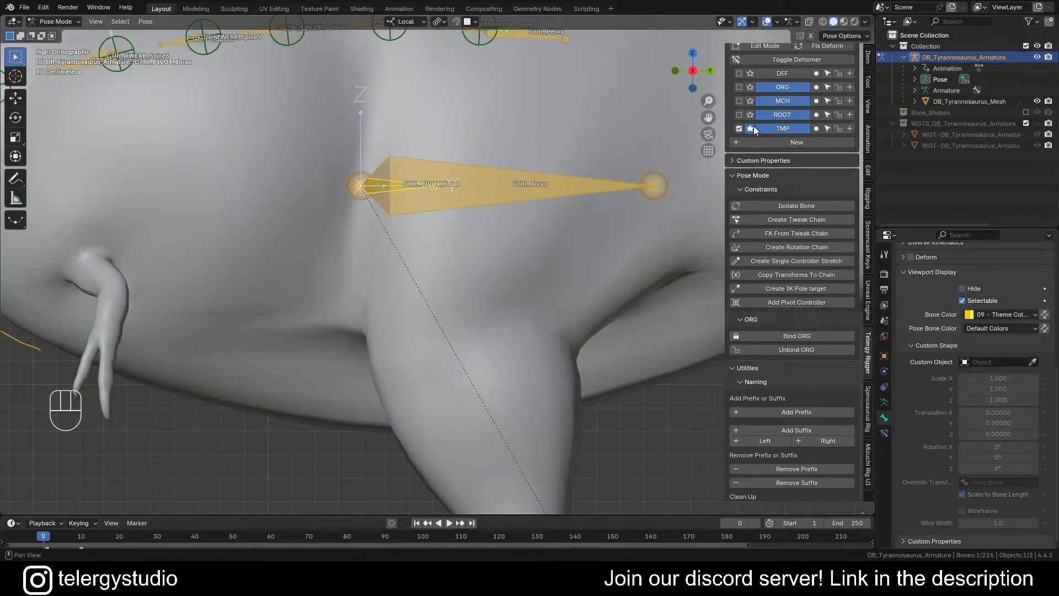
Step: Move the CTRL_PIVOT_Torso bone forward to the chest near the arms and test rotating the body around it
scroll(359, 188, up, 3)
click(388, 188)
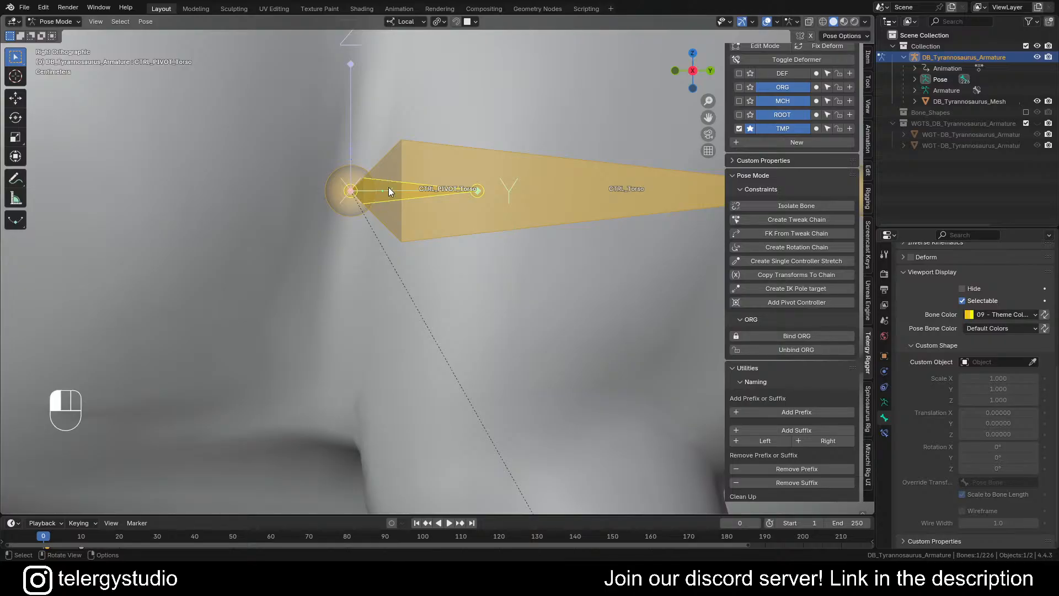
scroll(397, 191, down, 5)
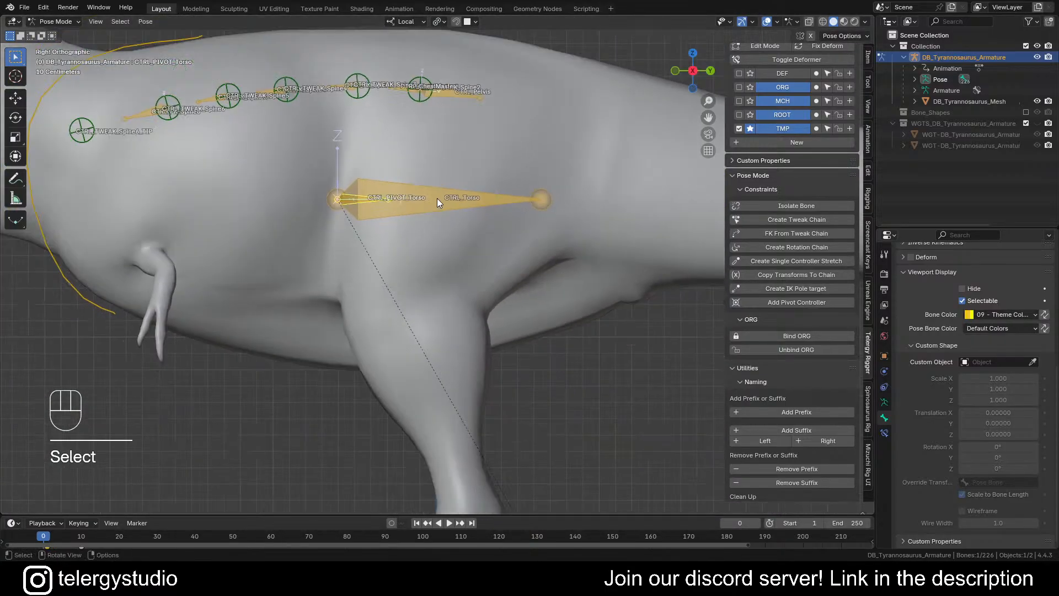
scroll(438, 200, down, 4)
shift+middle_drag(444, 201, 482, 214)
key(g)
click(442, 249)
key(r)
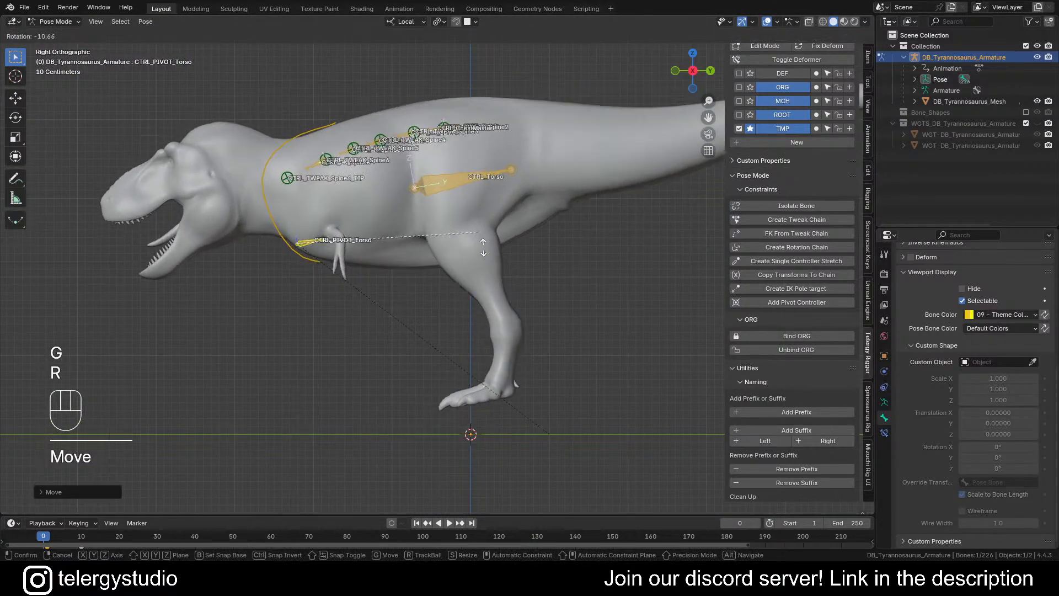
click(367, 230)
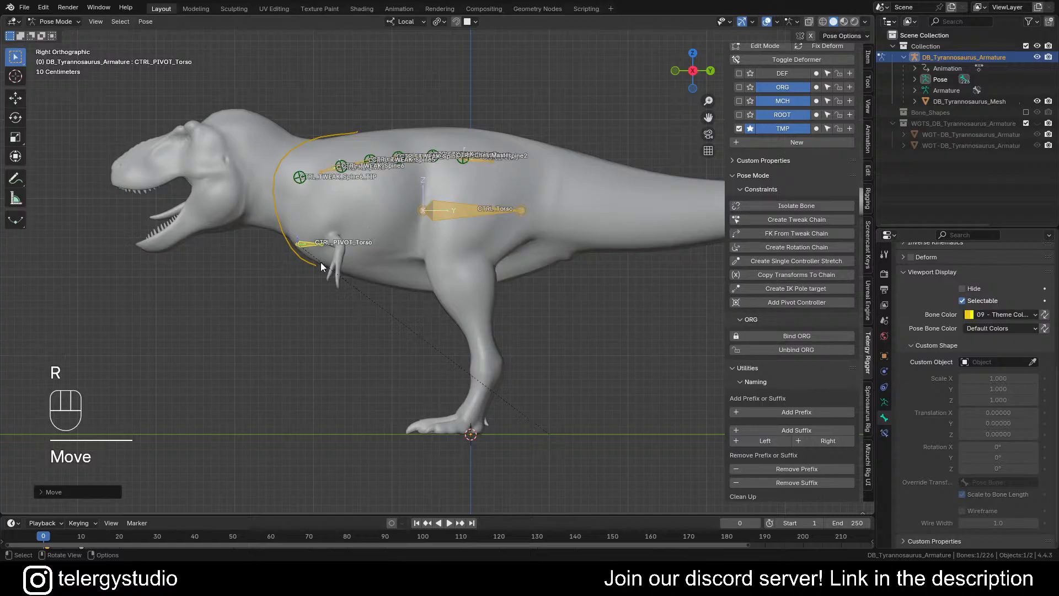
Step: Test the torso pivot below the belly and towards the tail by moving and rotating it, clearing its location at the end
scroll(343, 248, down, 1)
shift+middle_drag(352, 242, 314, 238)
key(g)
click(411, 285)
key(r)
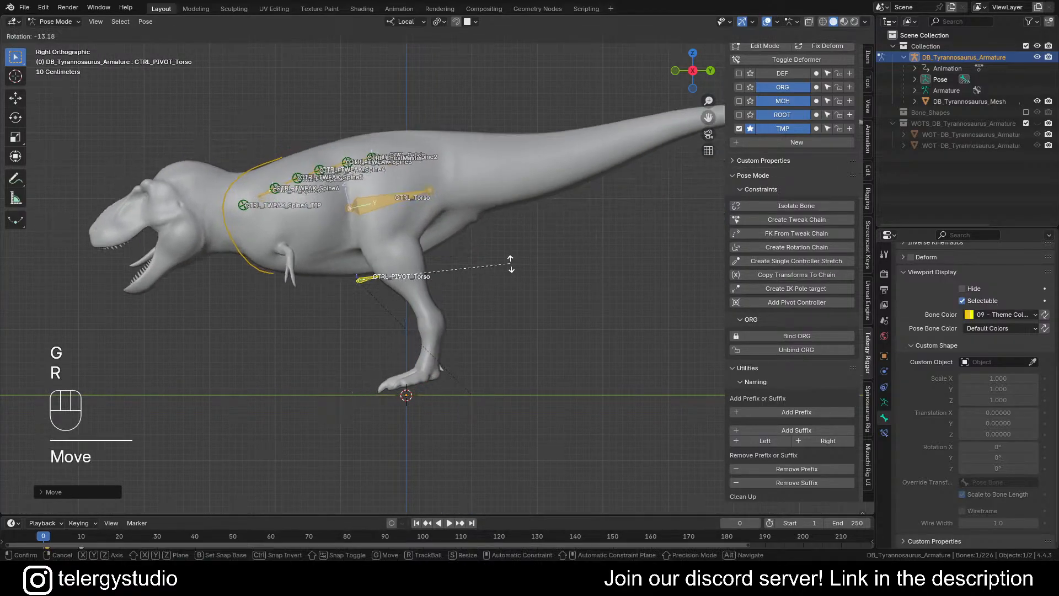
click(517, 257)
key(g)
click(543, 221)
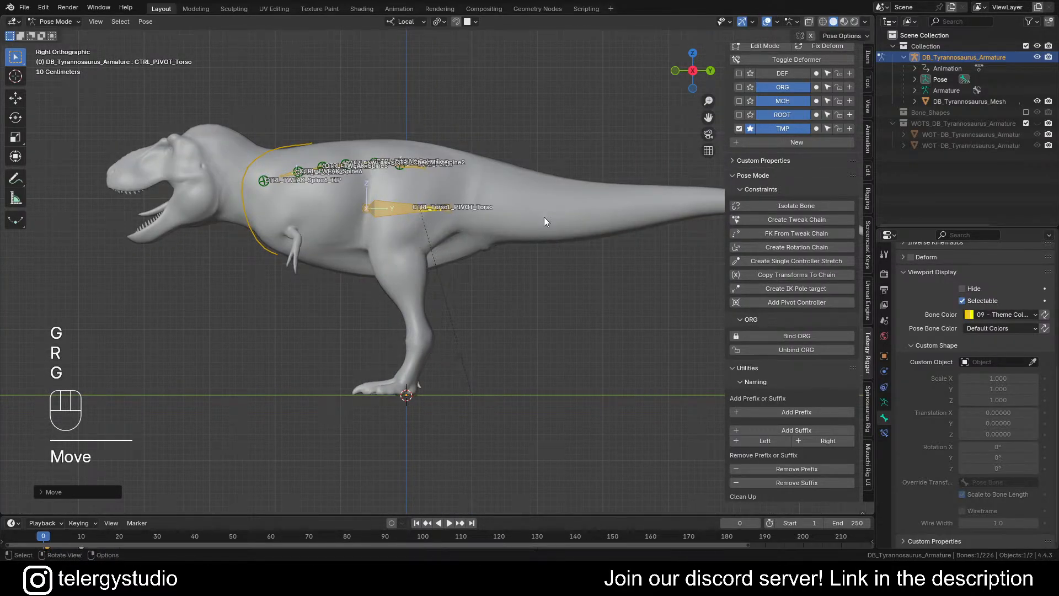
key(r)
right_click(535, 213)
key(alt+g)
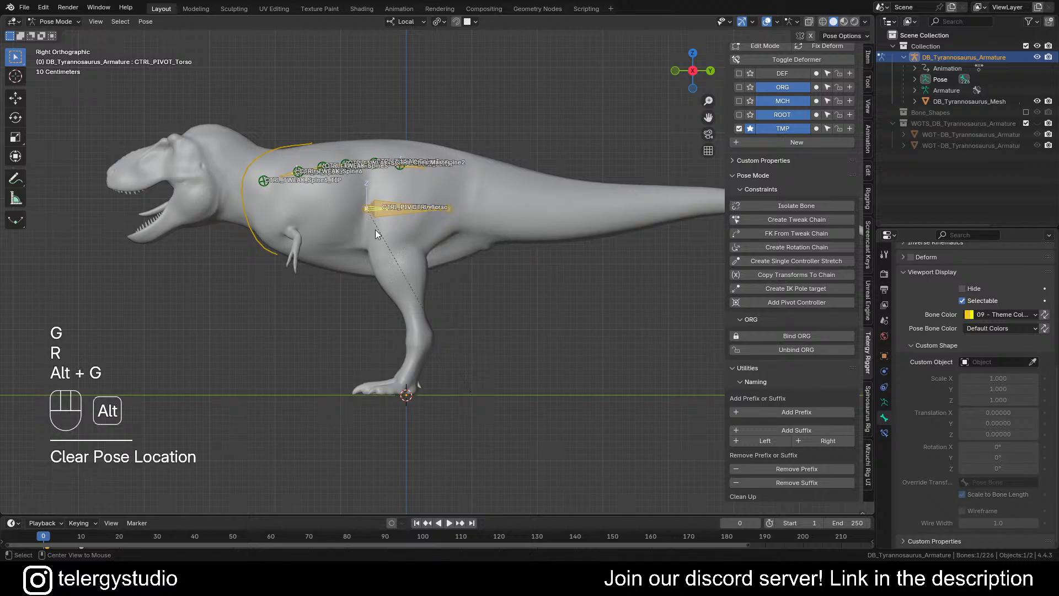
Step: Create a Root 2 bone widget for the CTRL_Torso bone
scroll(375, 229, up, 4)
shift+middle_drag(437, 210, 448, 217)
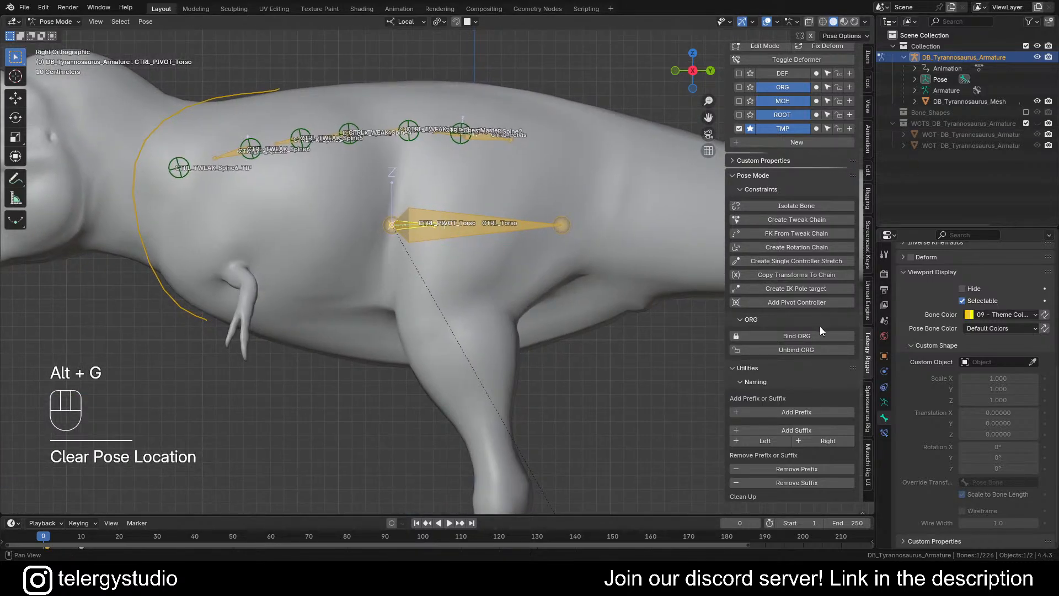
click(496, 227)
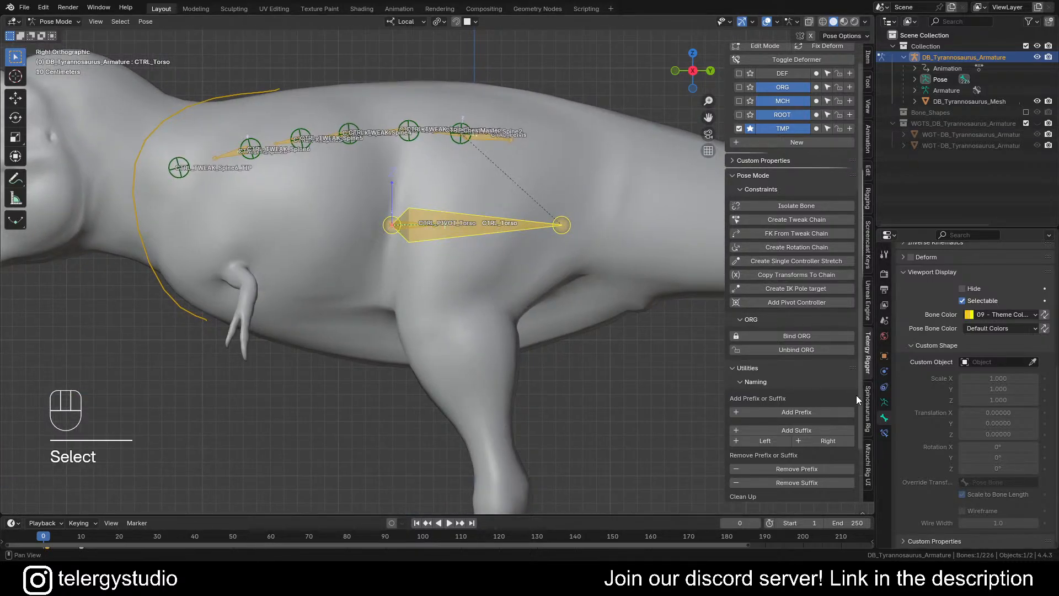
click(868, 196)
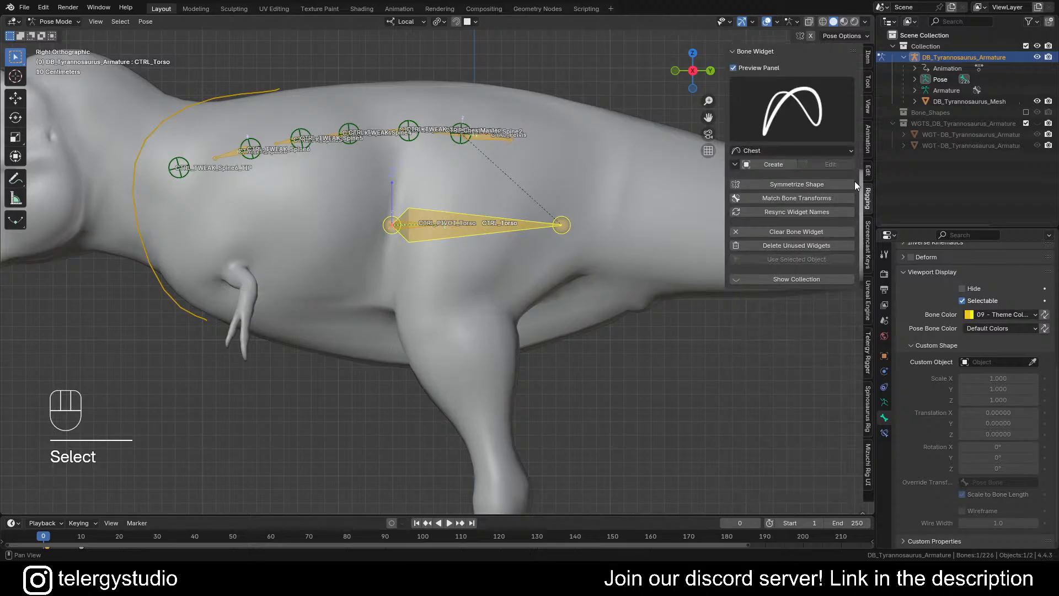
click(793, 131)
click(681, 312)
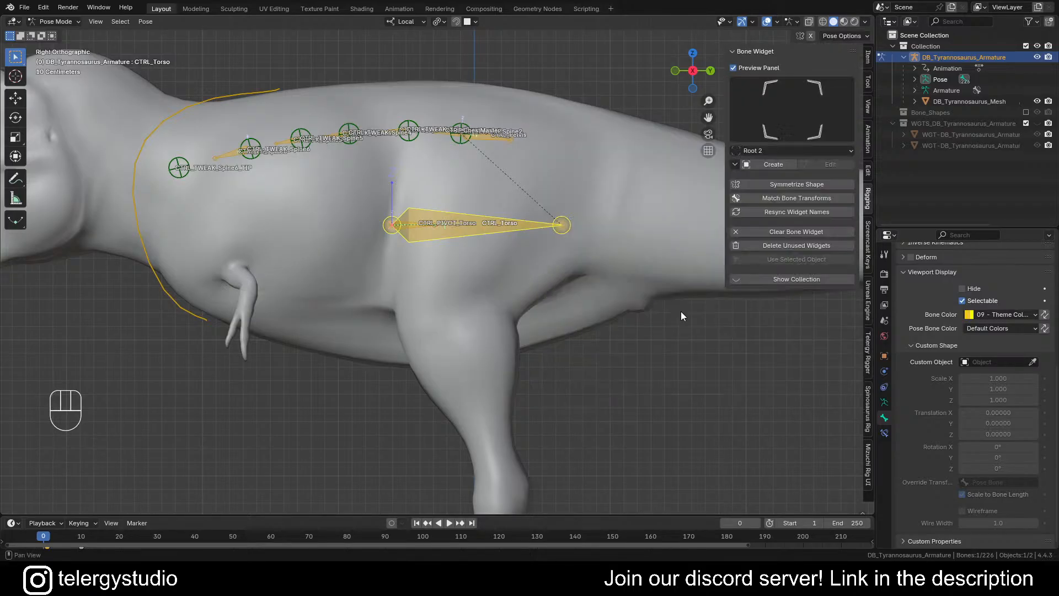
click(773, 164)
Step: Open the CTRL_Torso widget for editing in top view and scale up its four corner brackets individually by about 1.35
scroll(543, 186, down, 5)
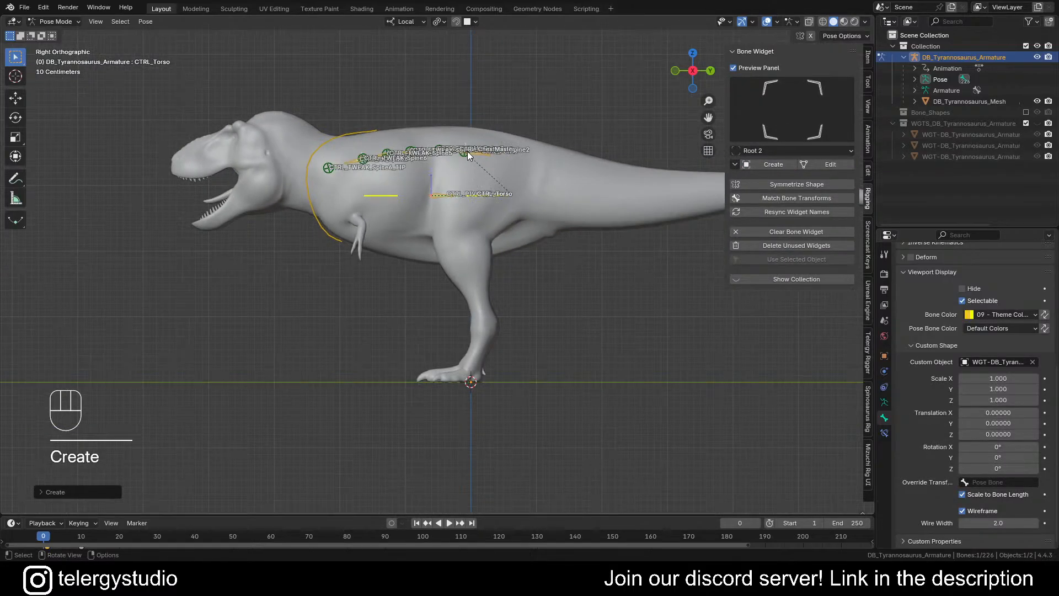
alt+middle_drag(467, 151, 468, 264)
shift+middle_drag(497, 160, 498, 234)
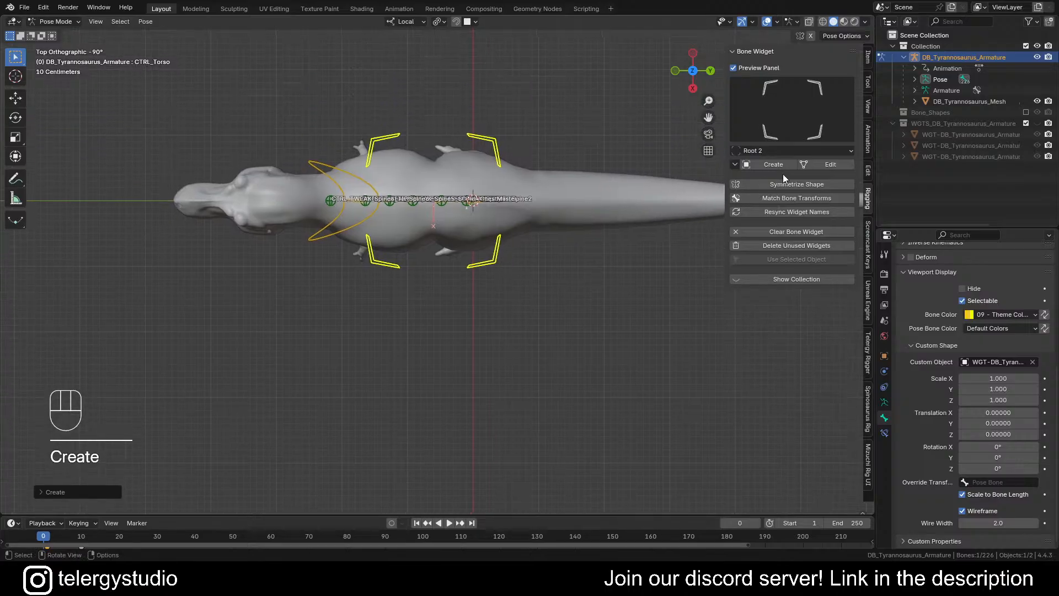
click(830, 165)
shift+middle_drag(553, 165, 555, 201)
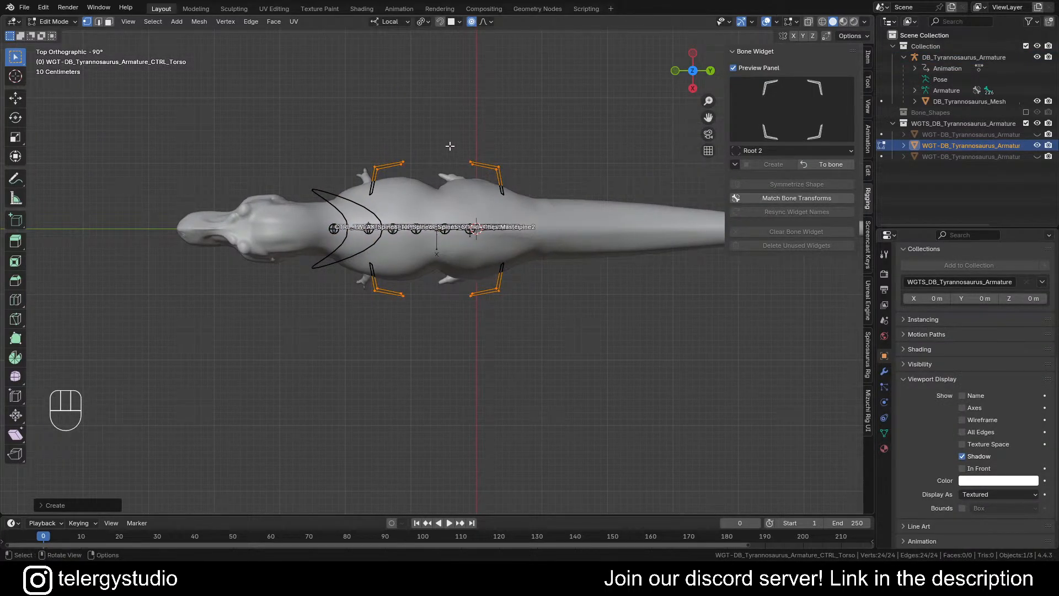
key(s)
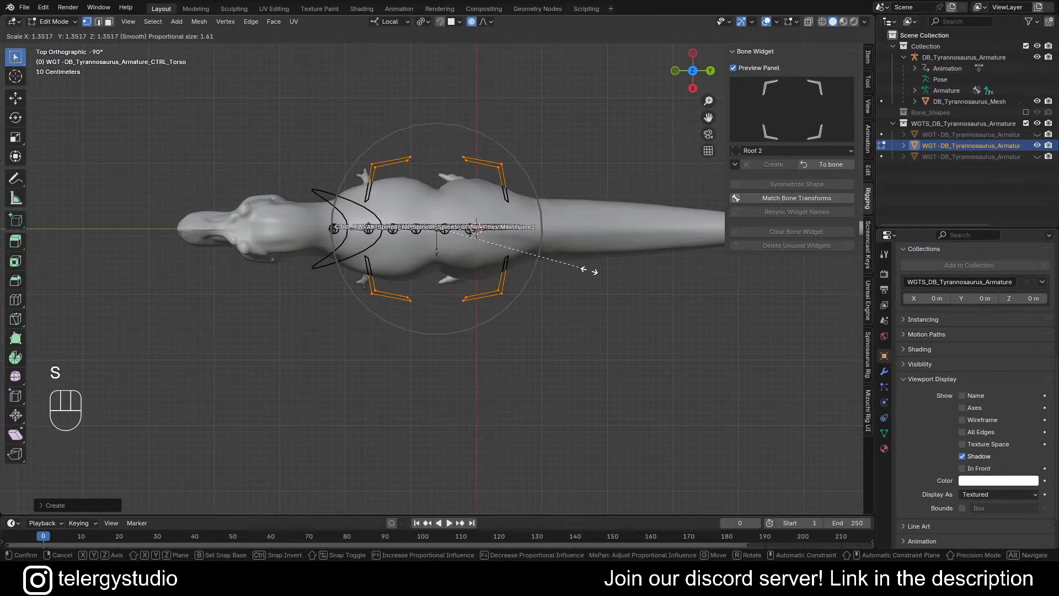
click(594, 274)
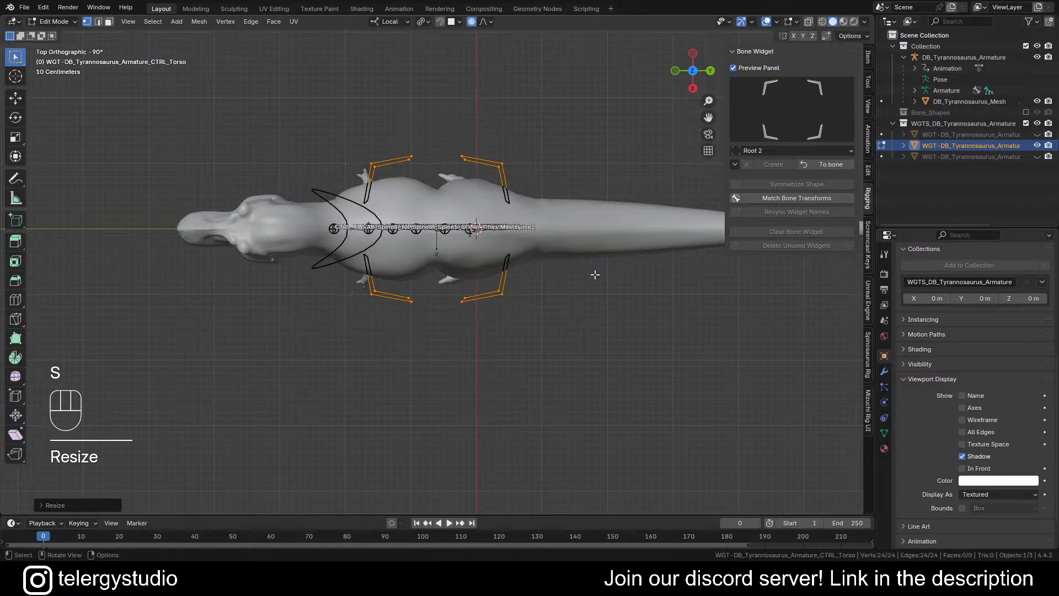
Step: Scale the whole torso widget up about 1.5 times around the median point and return to the bone
key(period)
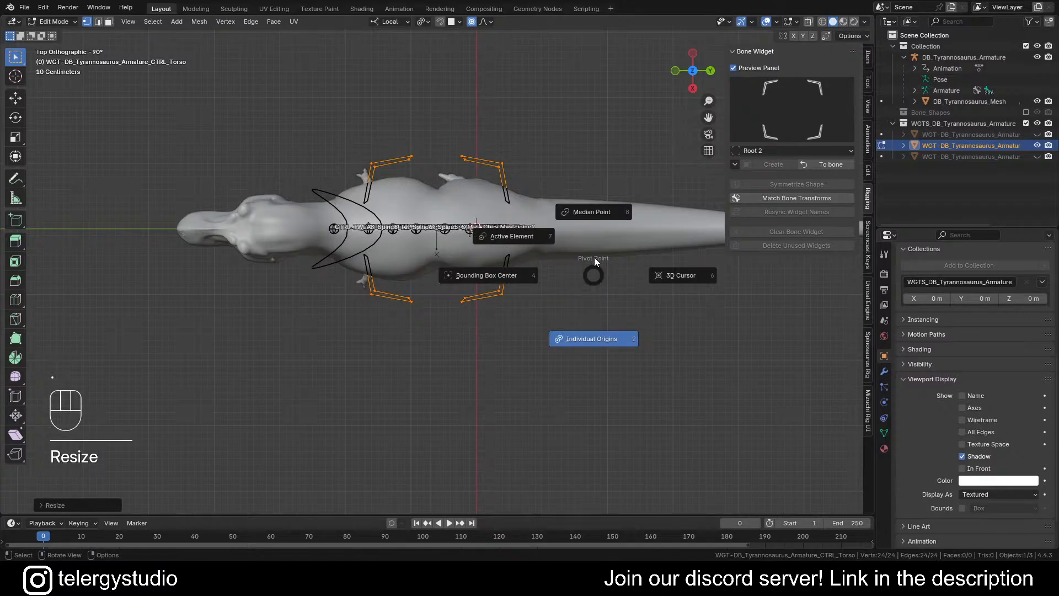
click(594, 256)
key(s)
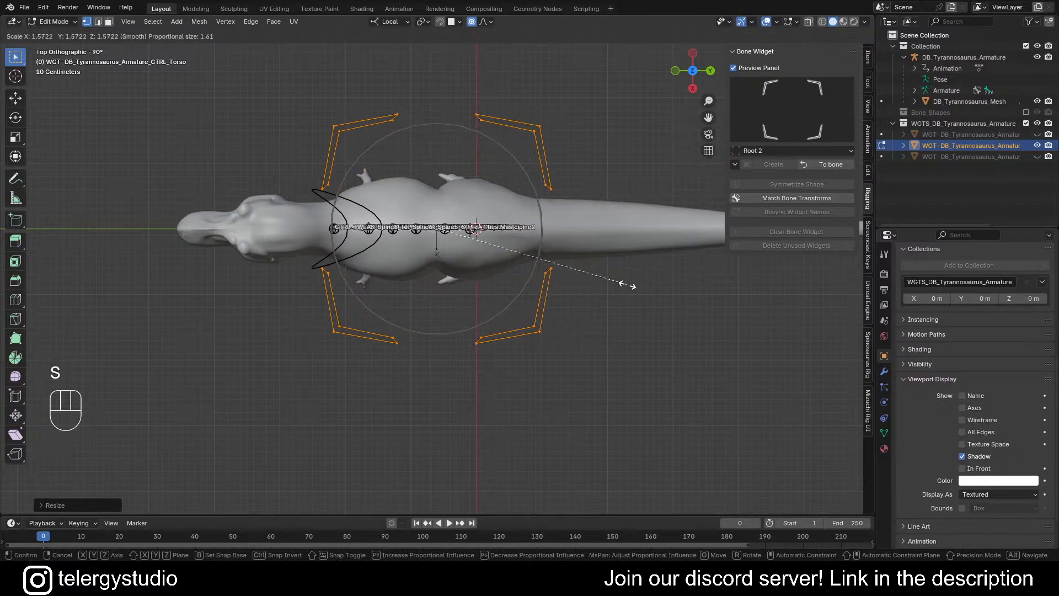
click(612, 287)
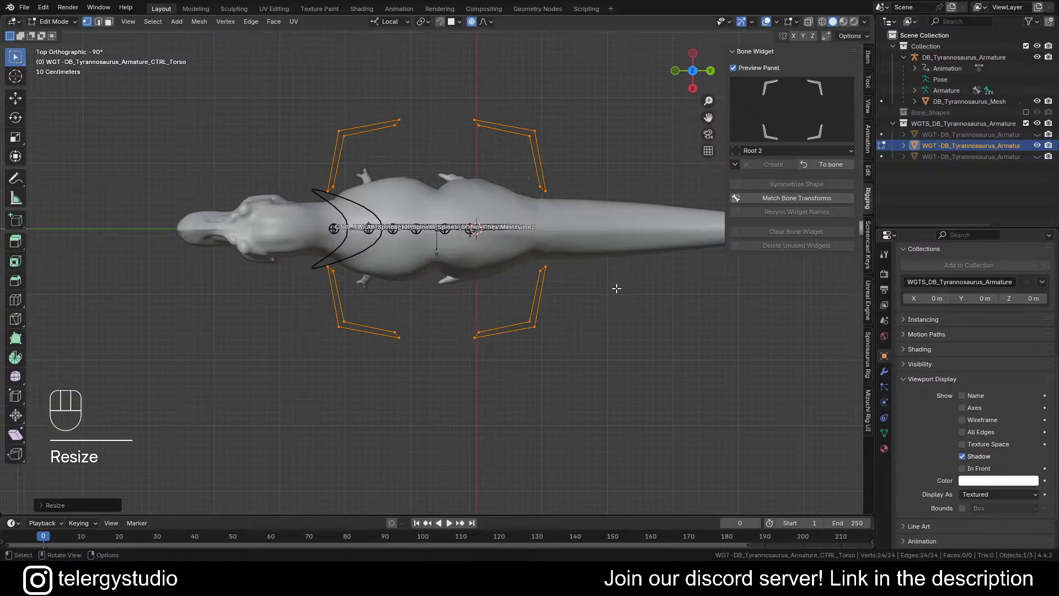
middle_drag(524, 276, 515, 180)
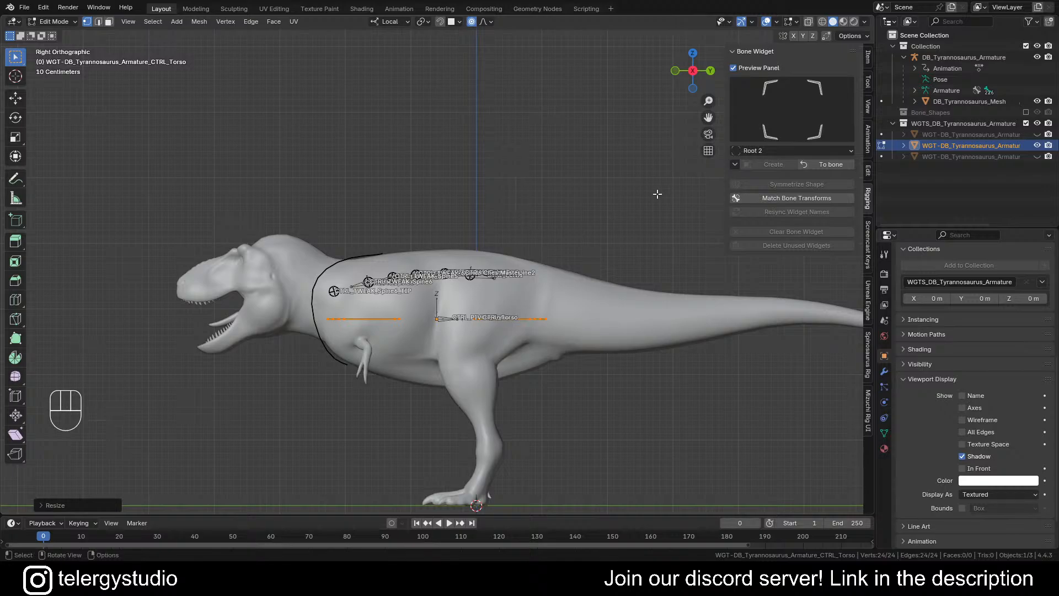
click(823, 164)
Step: Create a 6 Axes bone widget for the CTRL_PIVOT_Torso bone
shift+middle_drag(507, 288, 490, 209)
scroll(464, 264, up, 4)
middle_drag(495, 231, 501, 259)
scroll(425, 224, up, 3)
click(353, 197)
scroll(363, 204, down, 4)
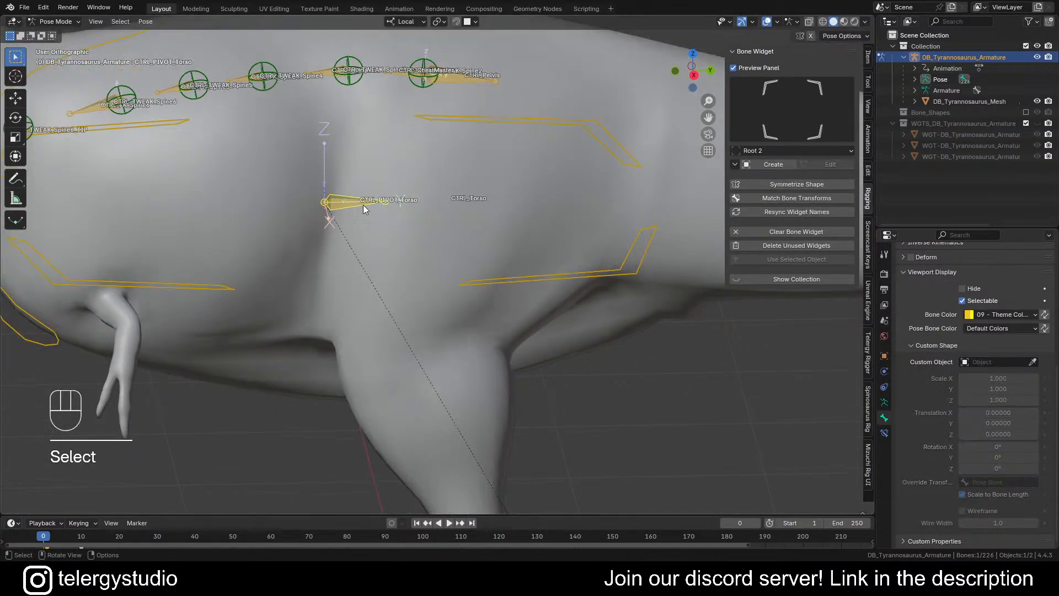
alt+middle_drag(363, 204, 415, 213)
click(767, 115)
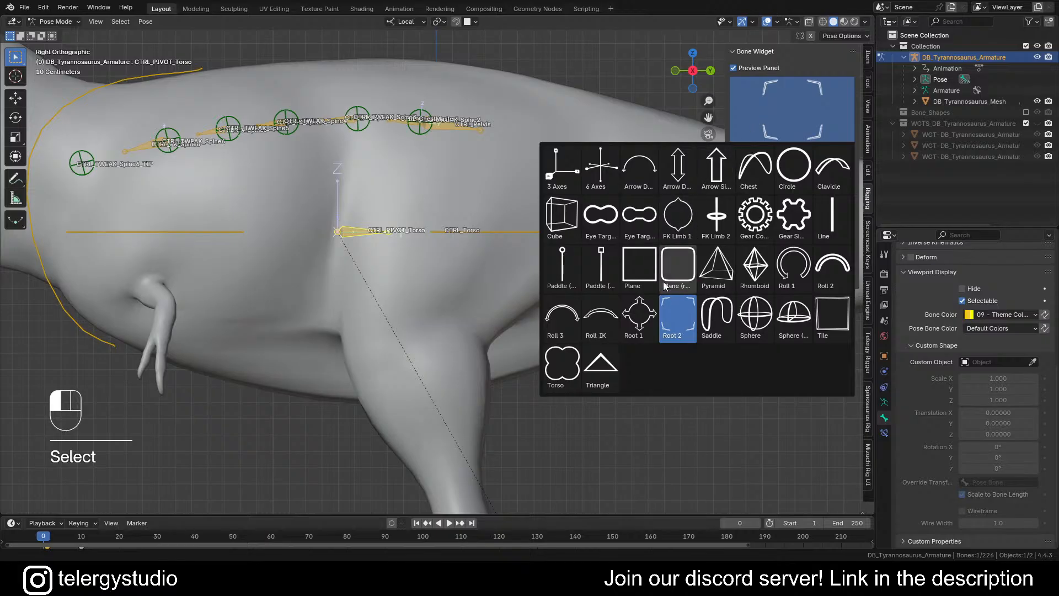
click(601, 168)
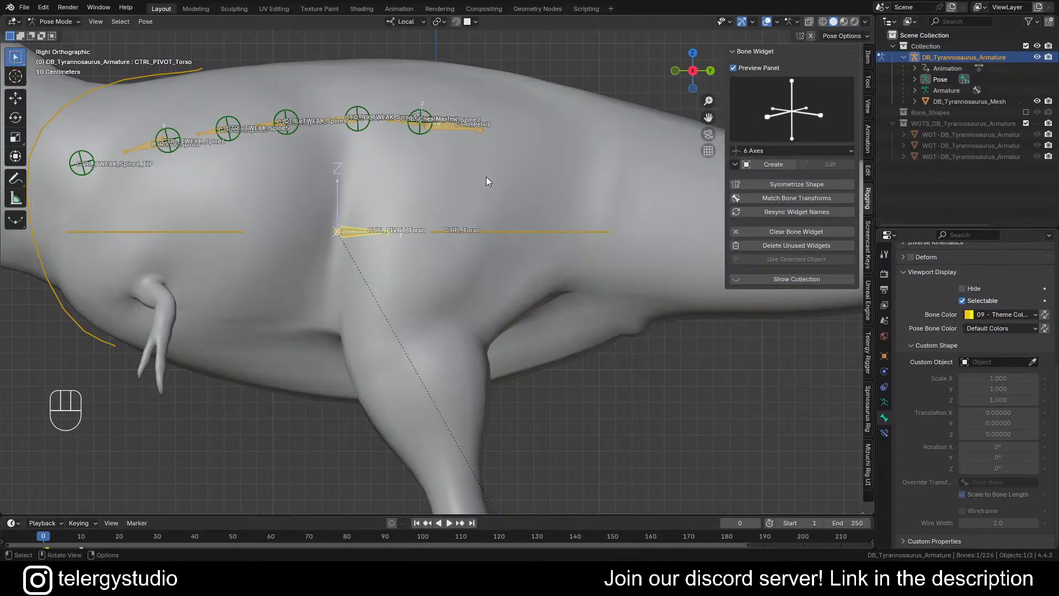
click(773, 165)
Step: Save the Blender file with the torso and pivot widgets in place
shift+middle_drag(331, 205, 426, 241)
scroll(524, 170, down, 4)
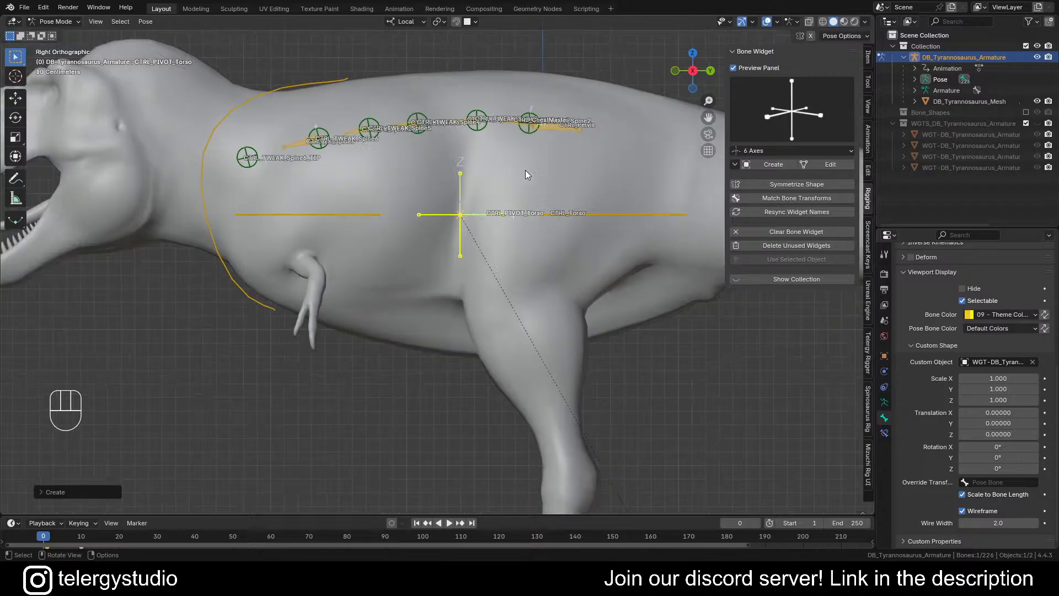
key(ctrl)
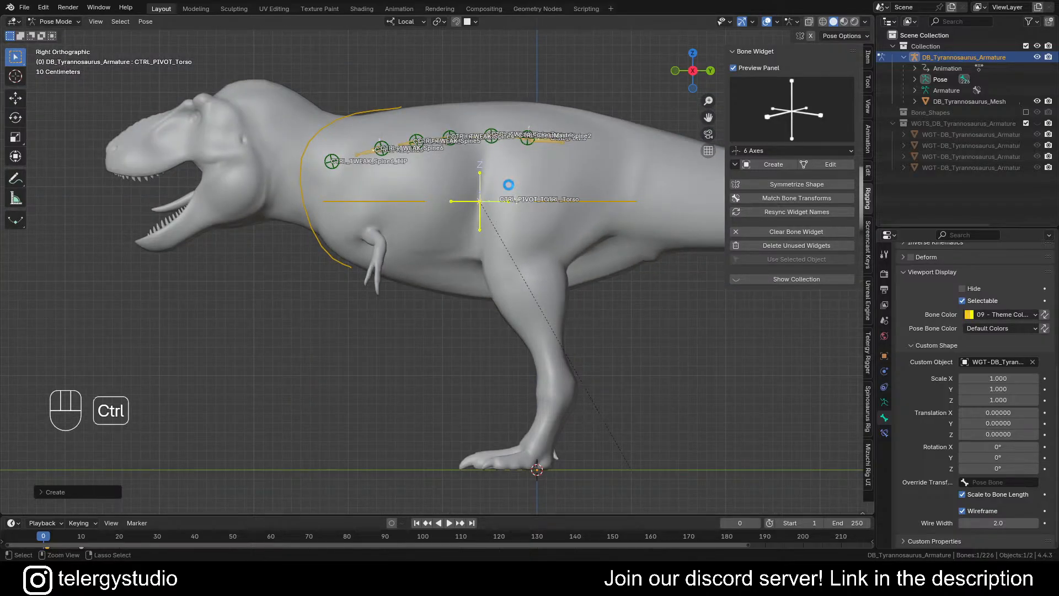
key(ctrl+s)
Step: Create a new bone collection named TORSO below the TMP collection
scroll(505, 183, down, 2)
shift+middle_drag(527, 191, 406, 206)
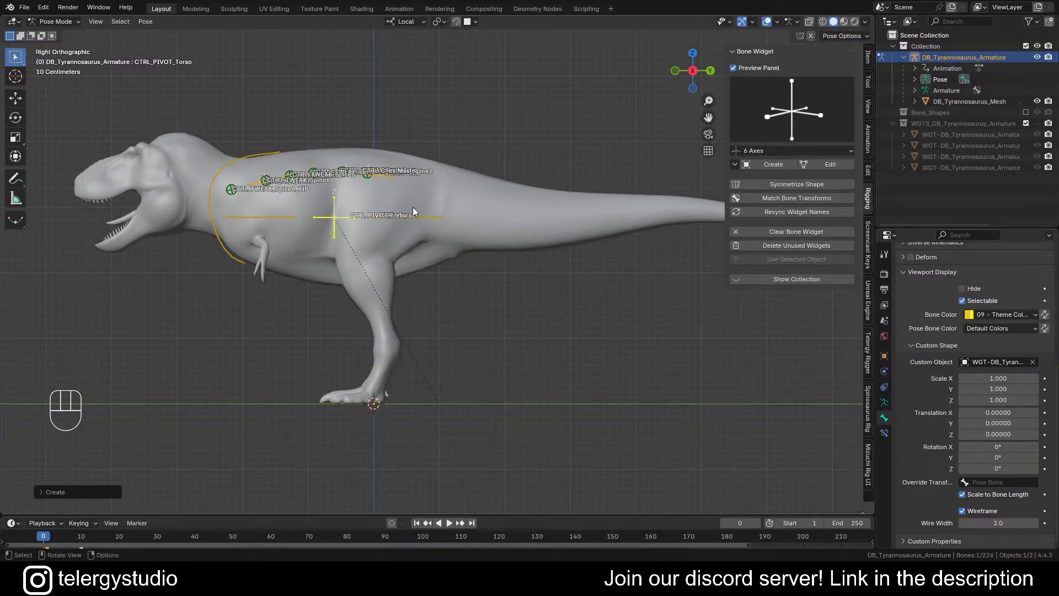
shift+middle_drag(409, 206, 409, 238)
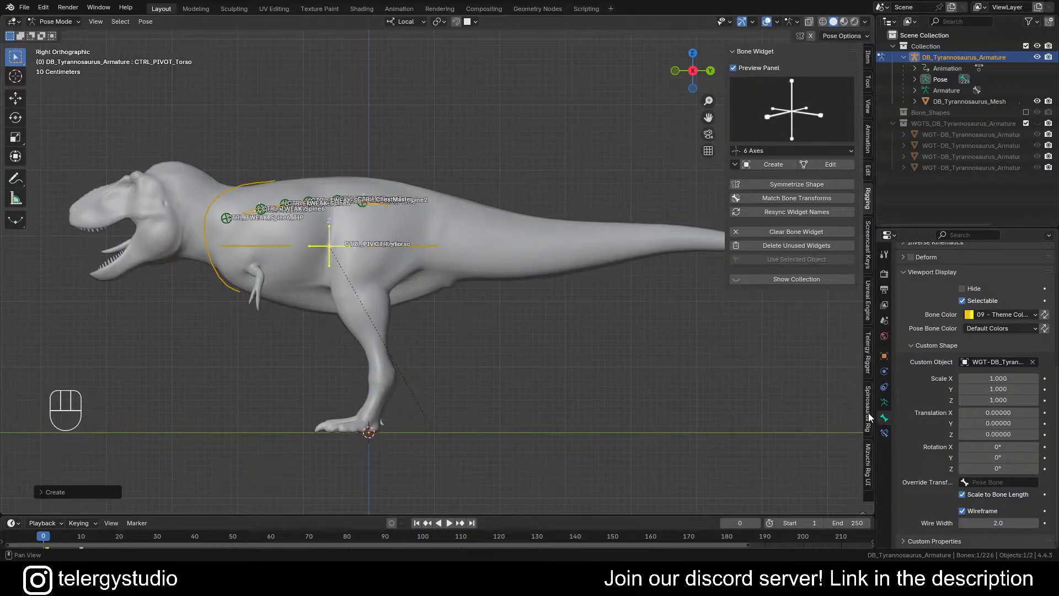
click(869, 355)
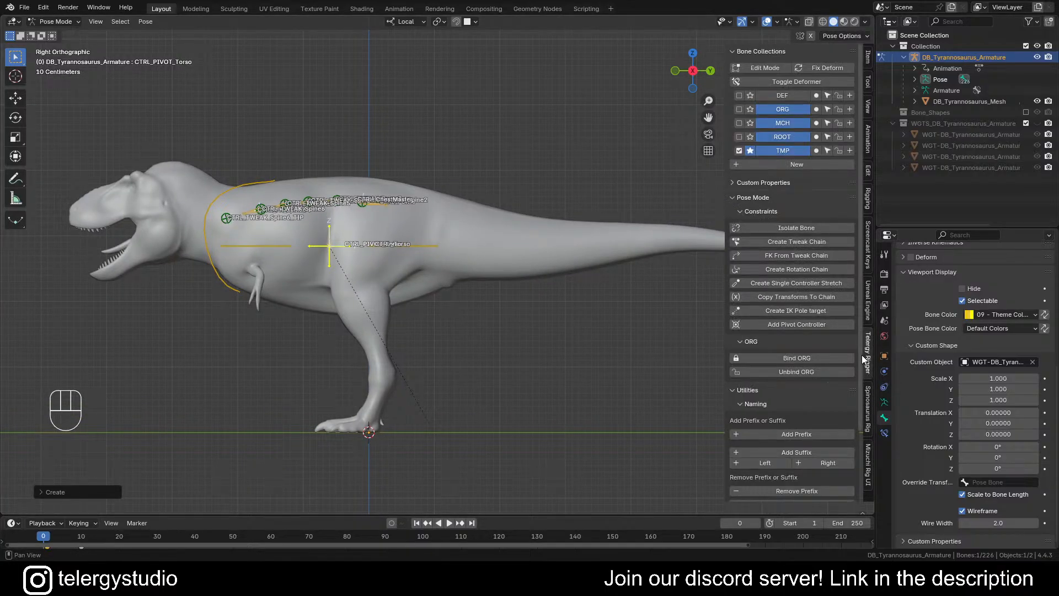
click(759, 161)
click(797, 171)
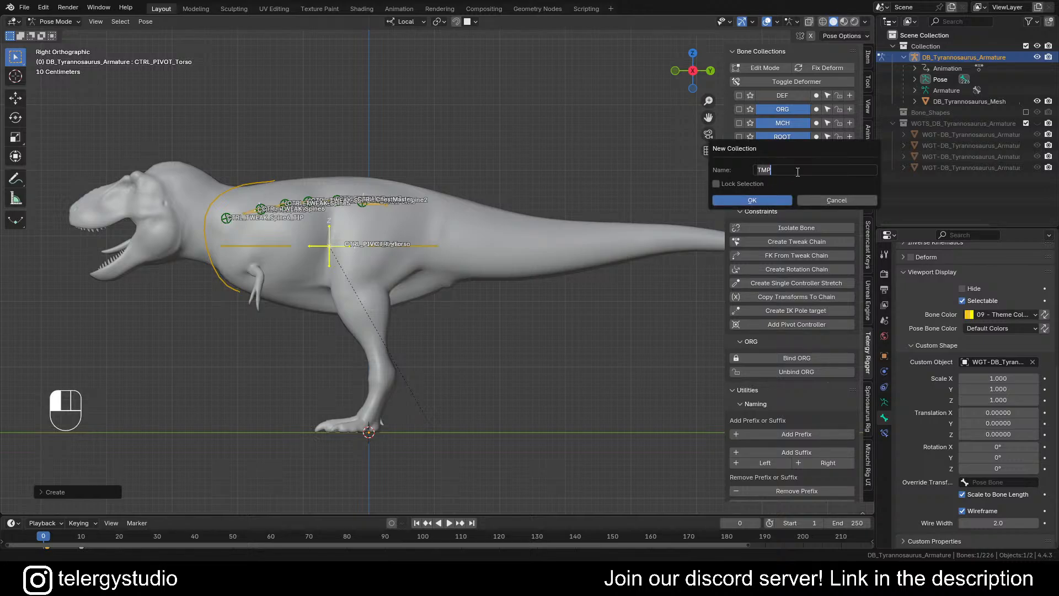
text(T)
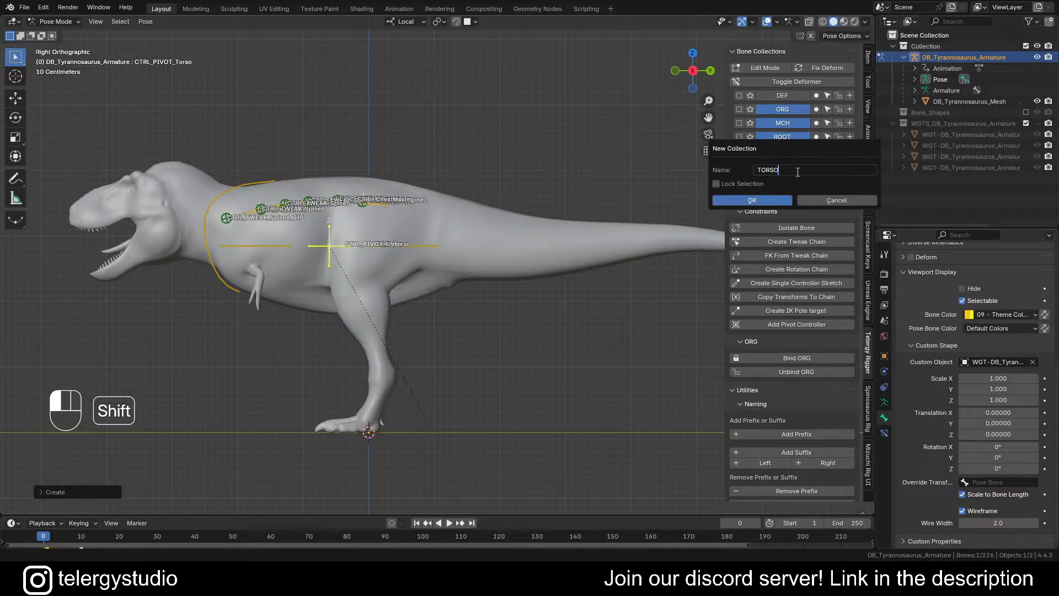
text(ORSO)
key(Return)
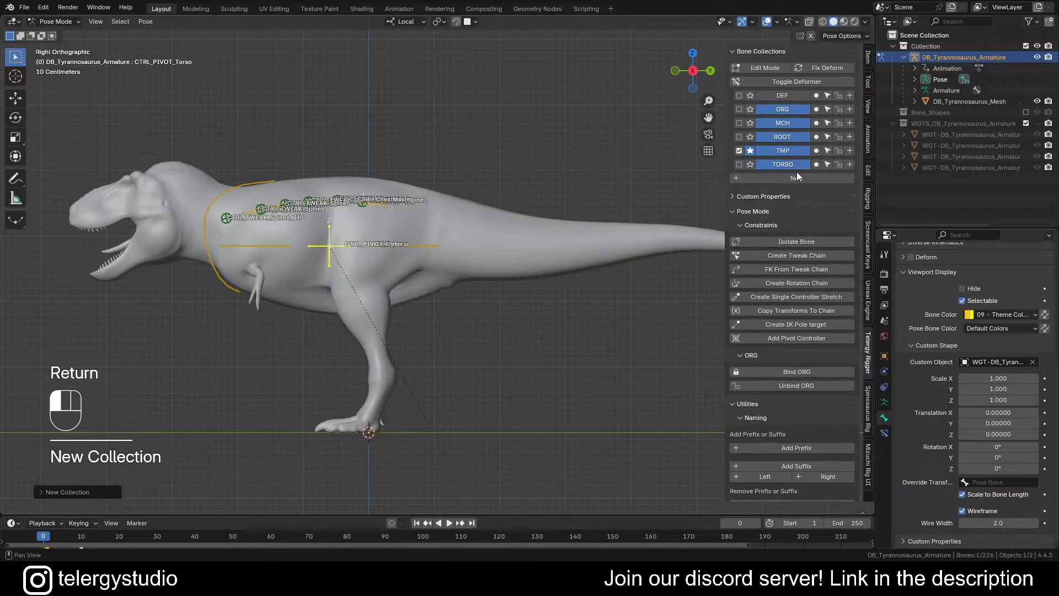
Step: Create a sub-collection named TORSO_FK inside the TORSO bone collection
click(849, 164)
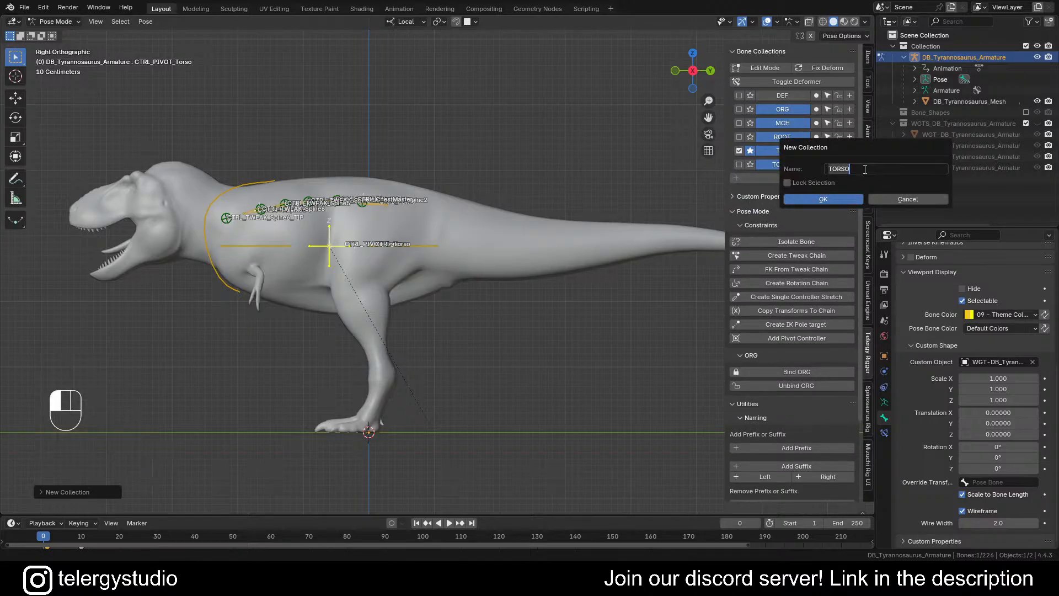
click(864, 169)
key(Return)
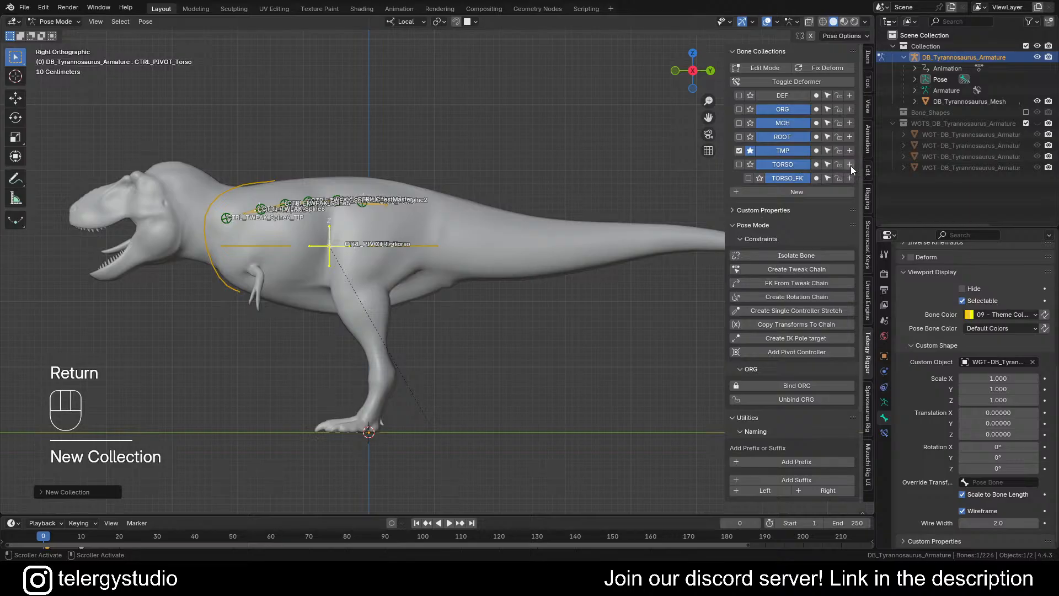
Step: Add a second sub-collection named TORSO_TWEAK under the TORSO bone collection
click(850, 165)
click(876, 170)
key(BackSpace)
key(BackSpace)
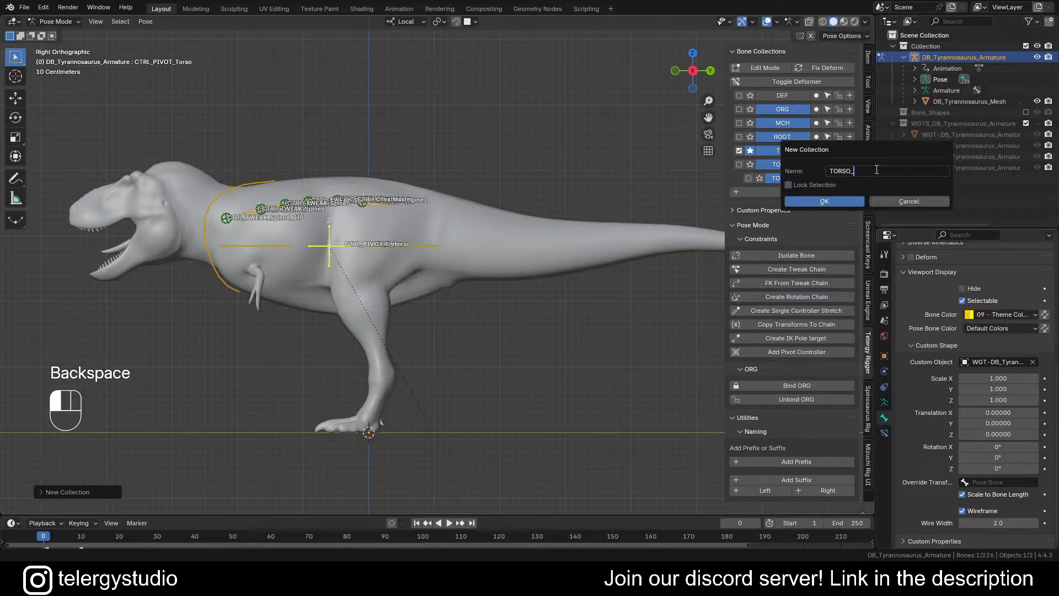
text(TWEAK)
key(Return)
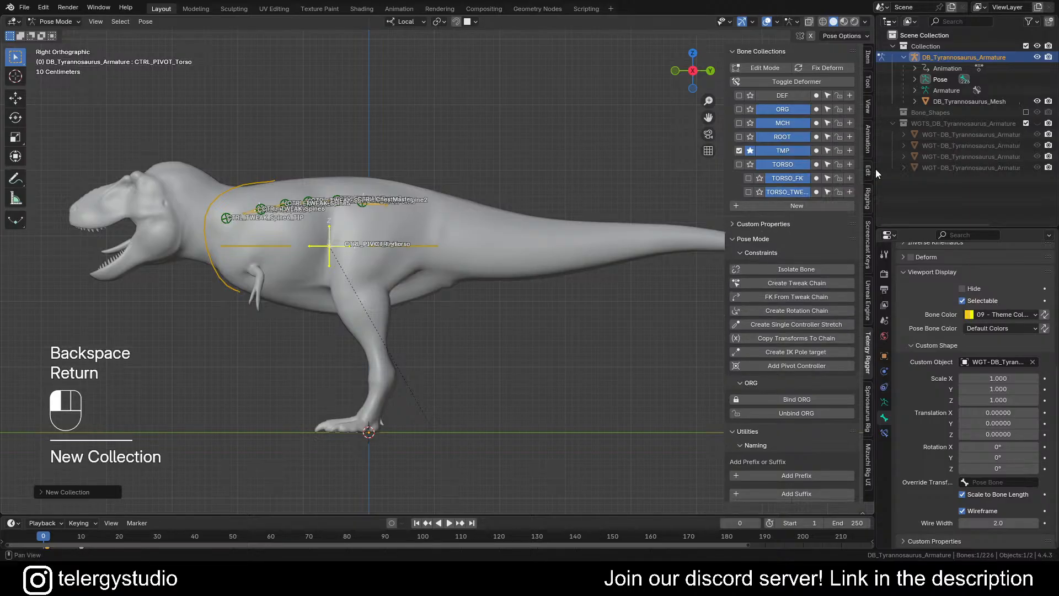
Step: Select all bones with TWEAK in their name and assign them to the TORSO_TWEAK collection
click(225, 221)
key(ctrl+f)
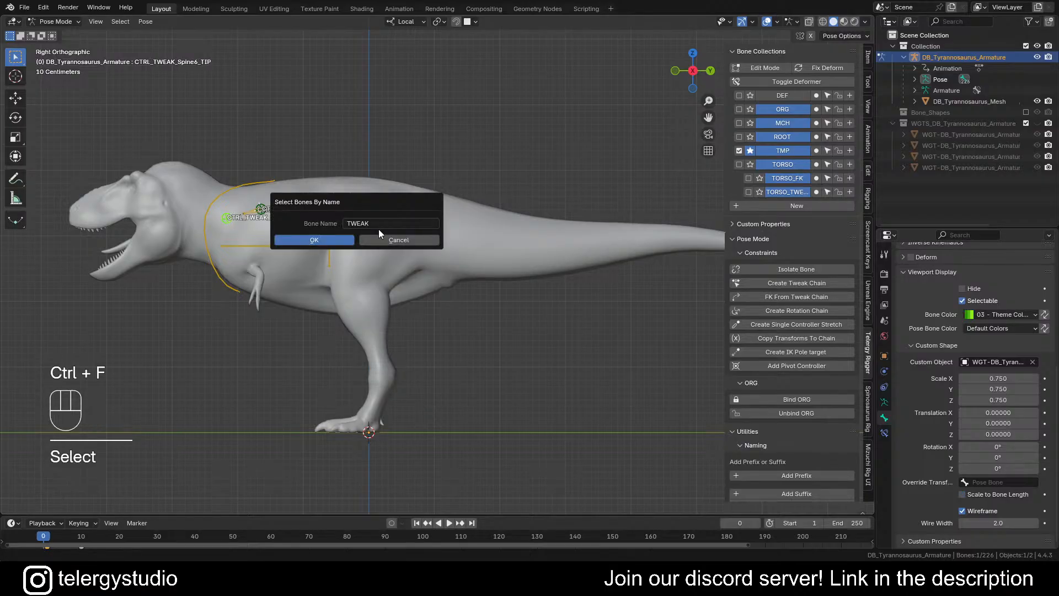
click(315, 240)
click(816, 192)
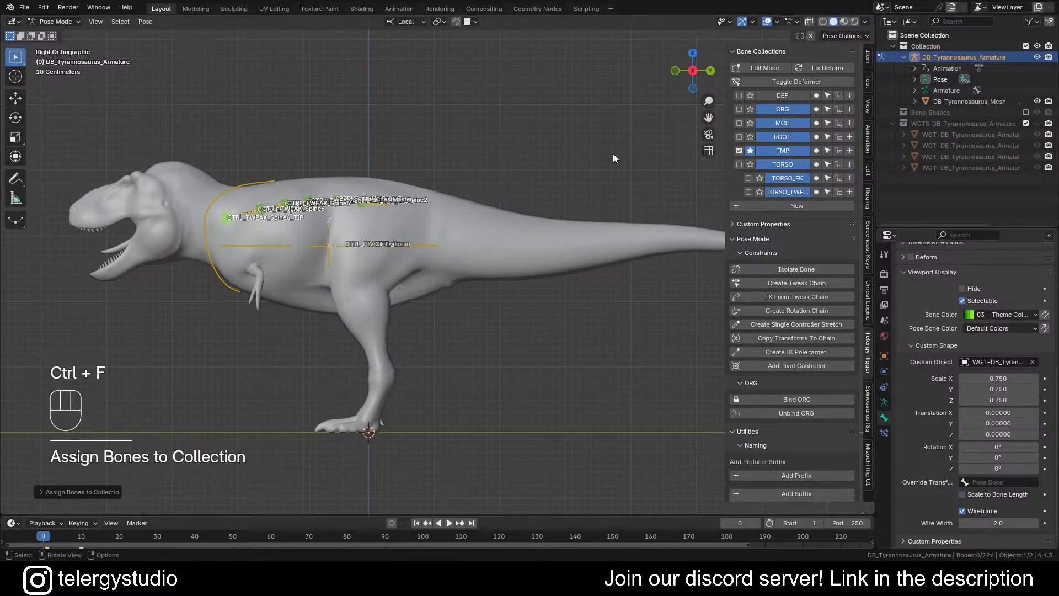
Step: Select the CTRL_FK spine bones together with CTRL_Pelvis and assign them to the TORSO_FK collection
click(556, 145)
shift+middle_drag(448, 183, 554, 164)
scroll(376, 165, up, 3)
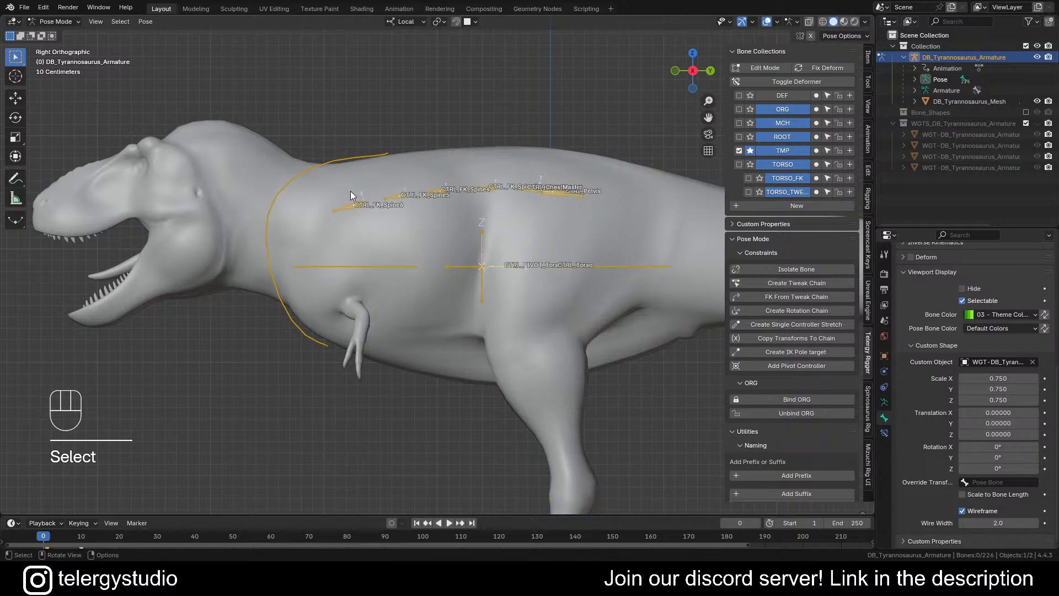
drag(345, 185, 454, 222)
scroll(465, 193, up, 3)
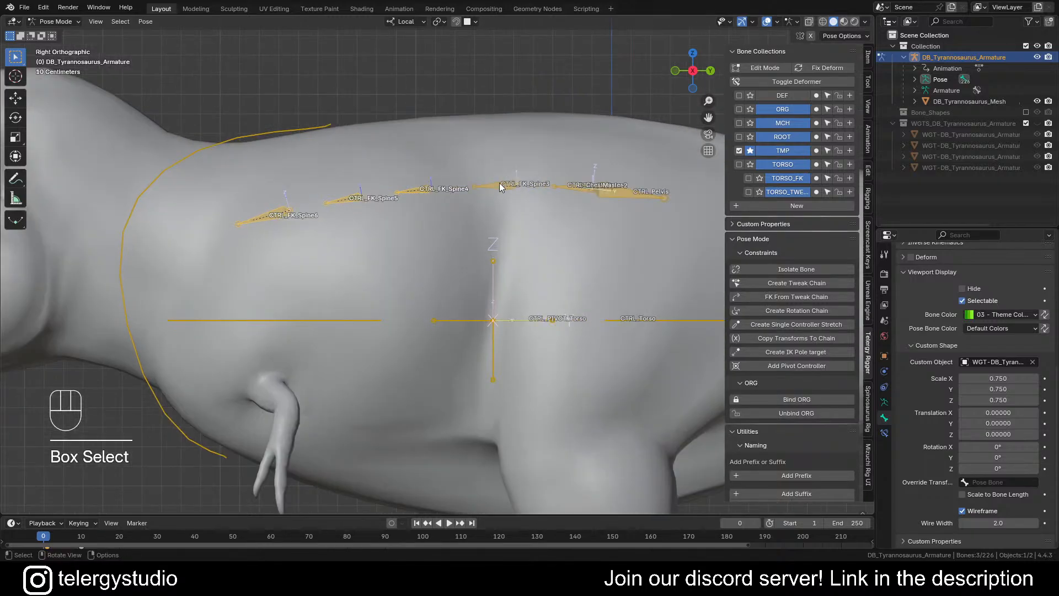
shift+drag(425, 151, 614, 193)
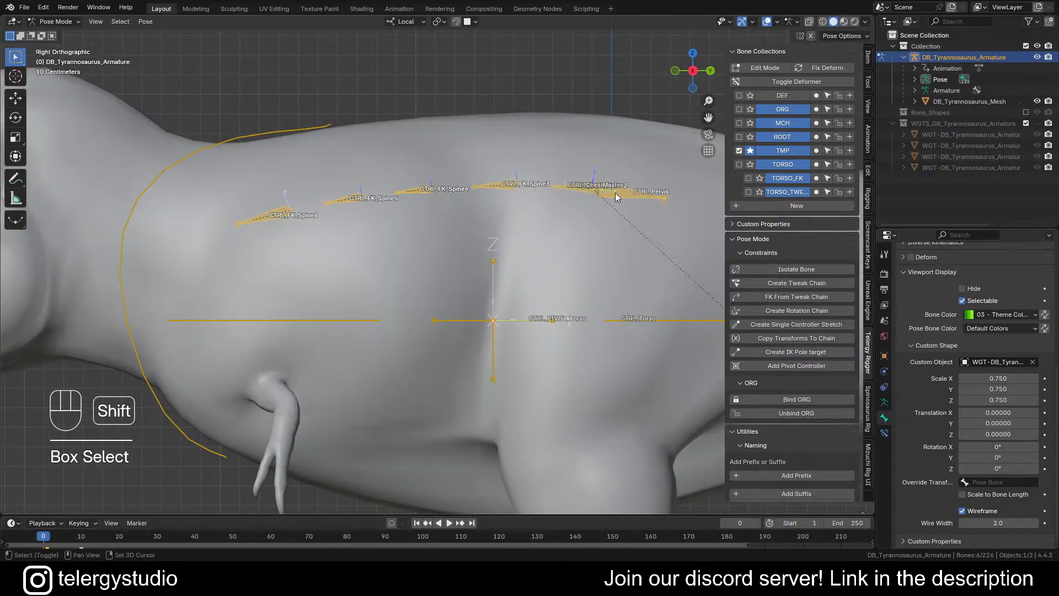
click(816, 178)
Step: Select the CTRL_ChestMaster, CTRL_Torso and CTRL_PIVOT_Torso bones and assign them to the TORSO collection
click(580, 82)
scroll(580, 82, down, 4)
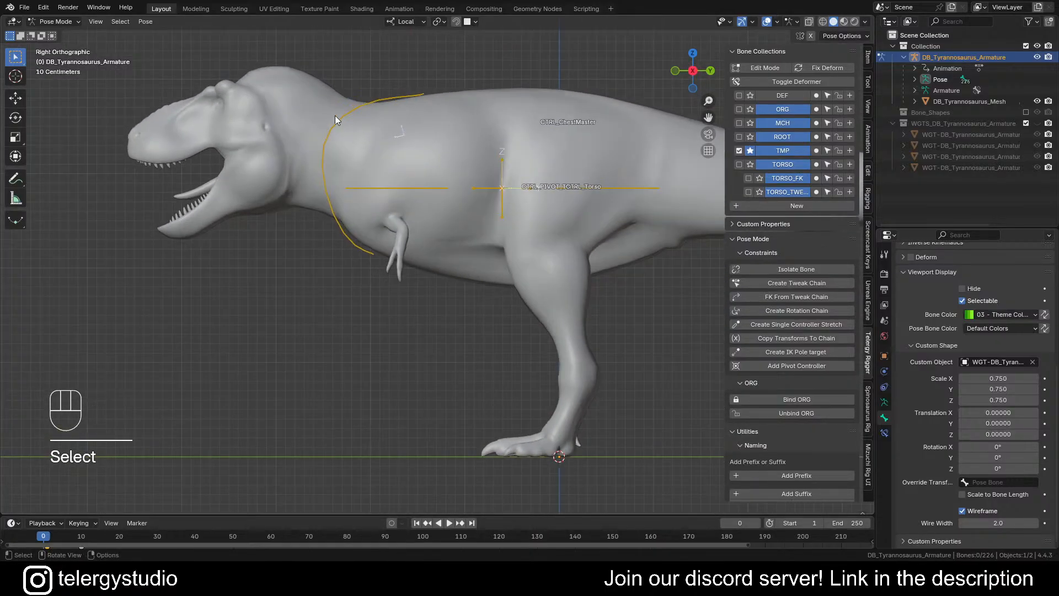
drag(292, 92, 560, 234)
middle_drag(534, 199, 467, 230)
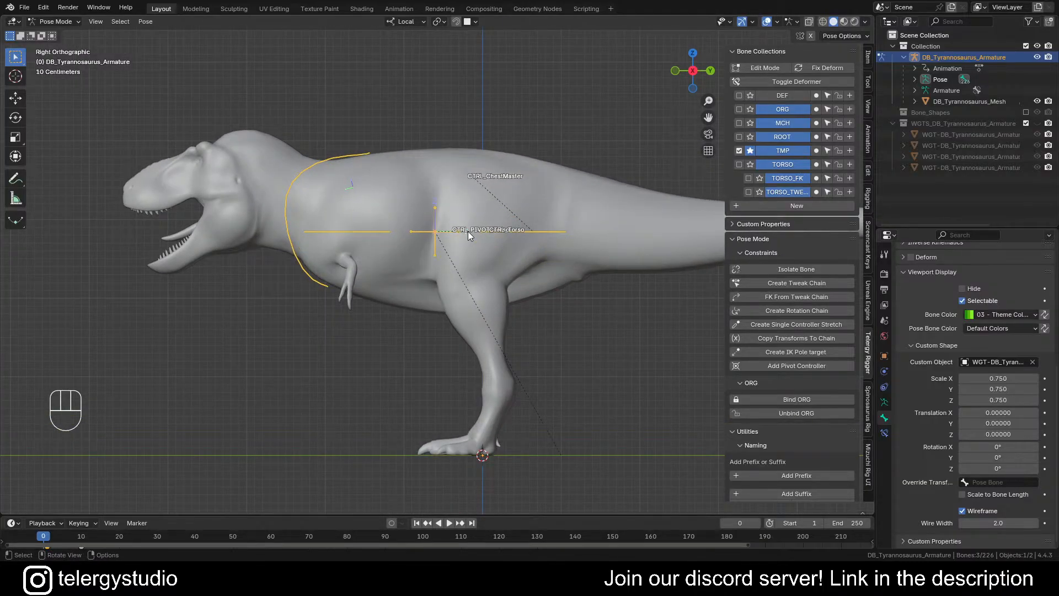
click(815, 165)
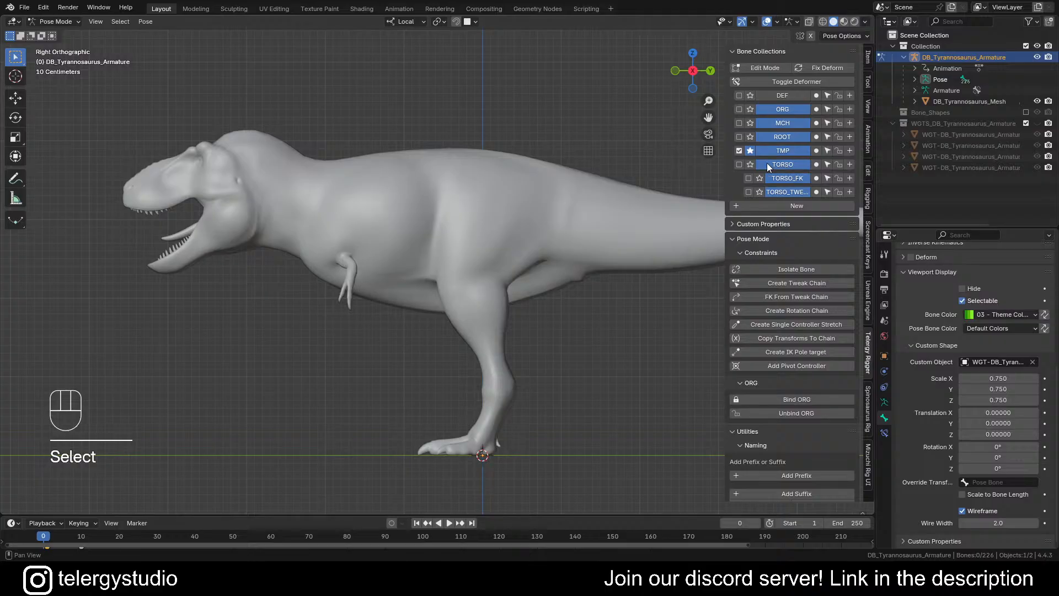
Step: Turn off solo display for the TMP collection and hide the MCH collection
click(749, 150)
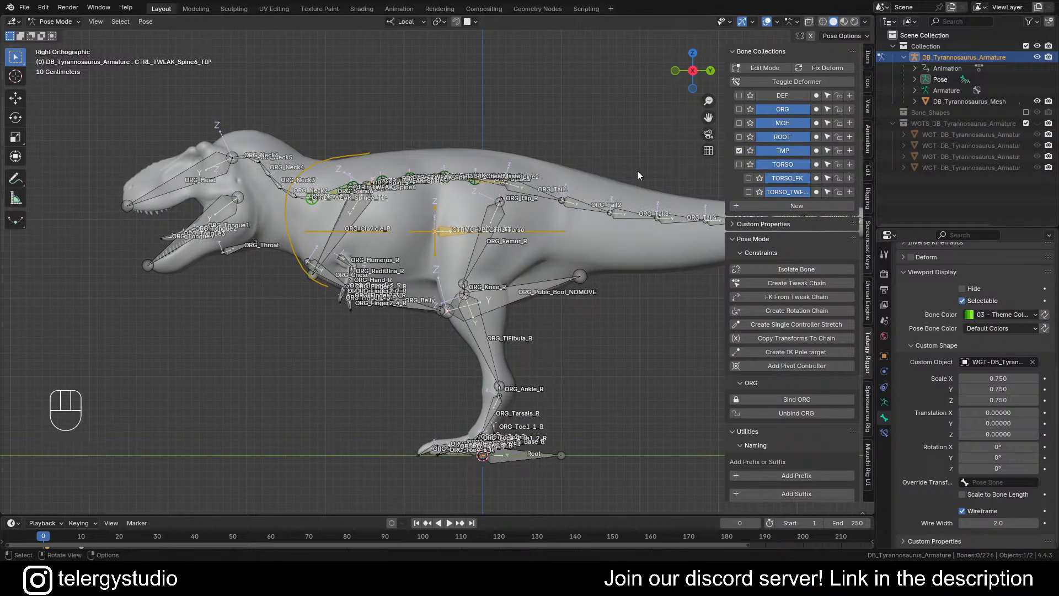
middle_drag(637, 171, 504, 182)
scroll(412, 203, up, 3)
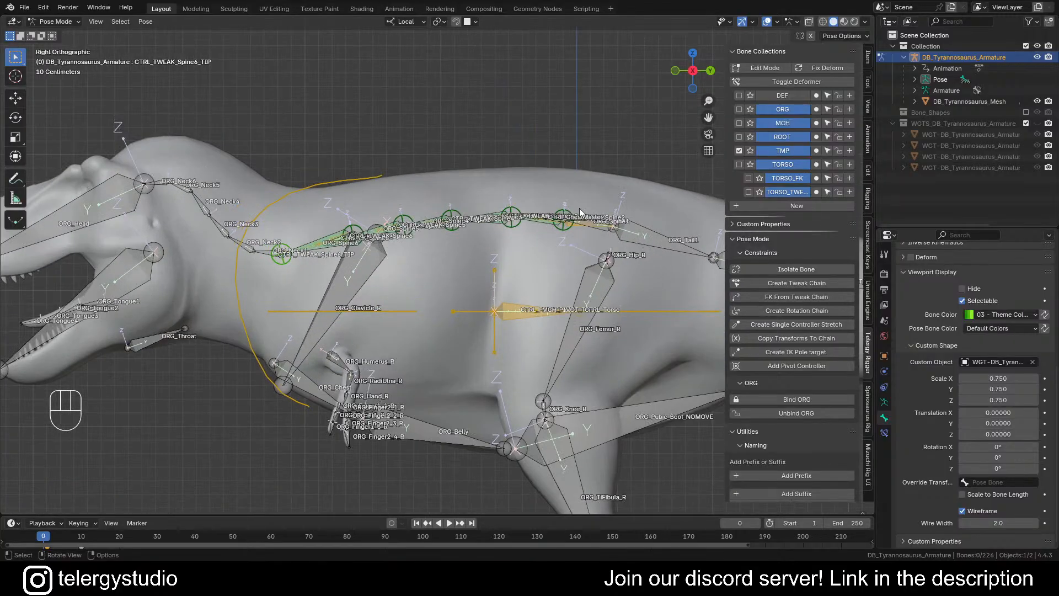
shift+middle_drag(582, 204, 411, 194)
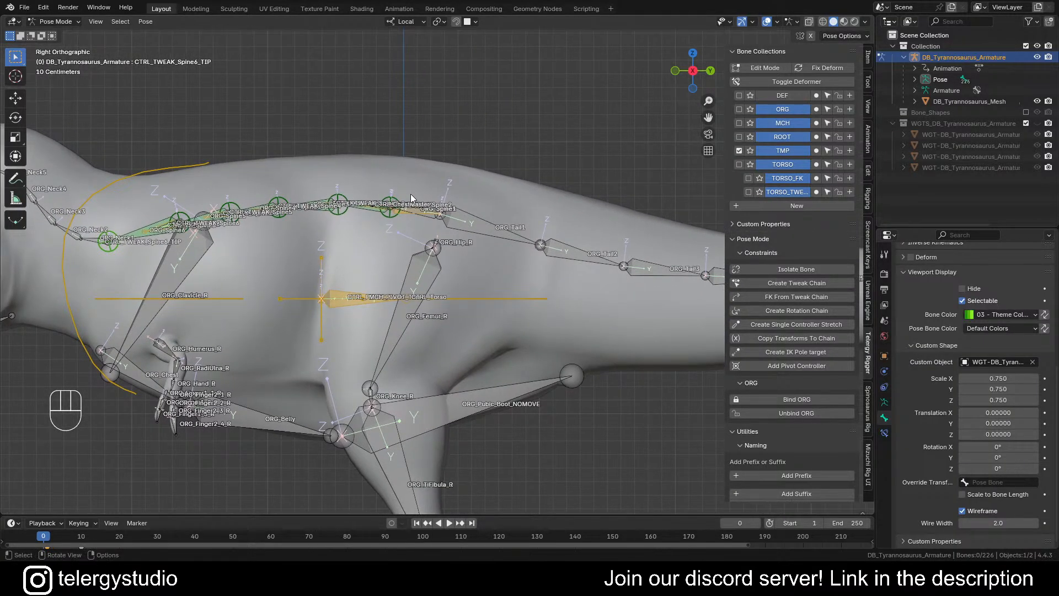
click(779, 124)
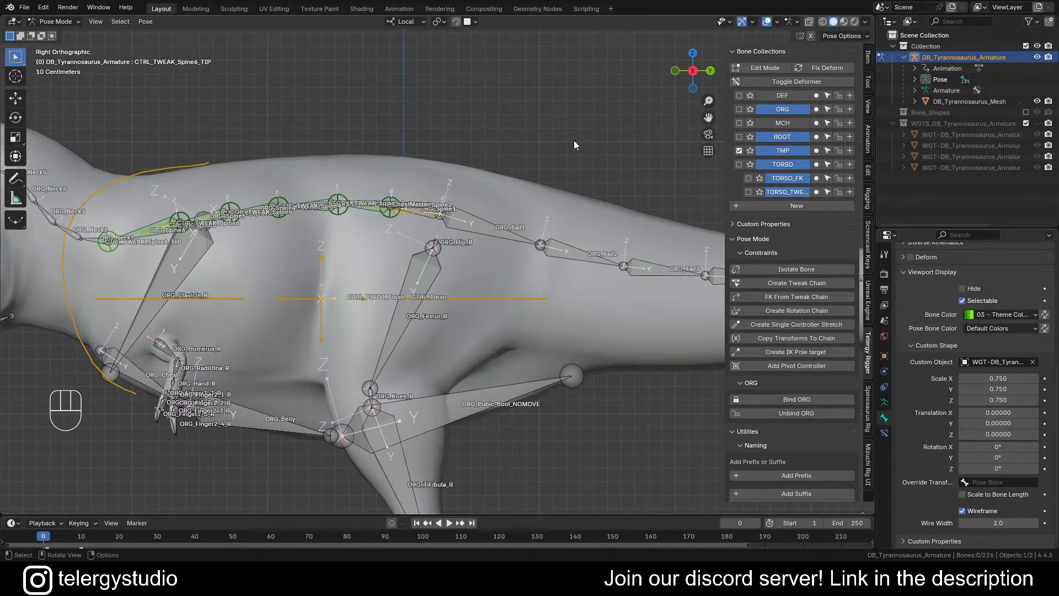
Step: Select the tail bones ORG_Tail1 through ORG_Tail14, assign them to the TMP collection and display only that collection
shift+middle_drag(488, 163, 415, 166)
click(385, 215)
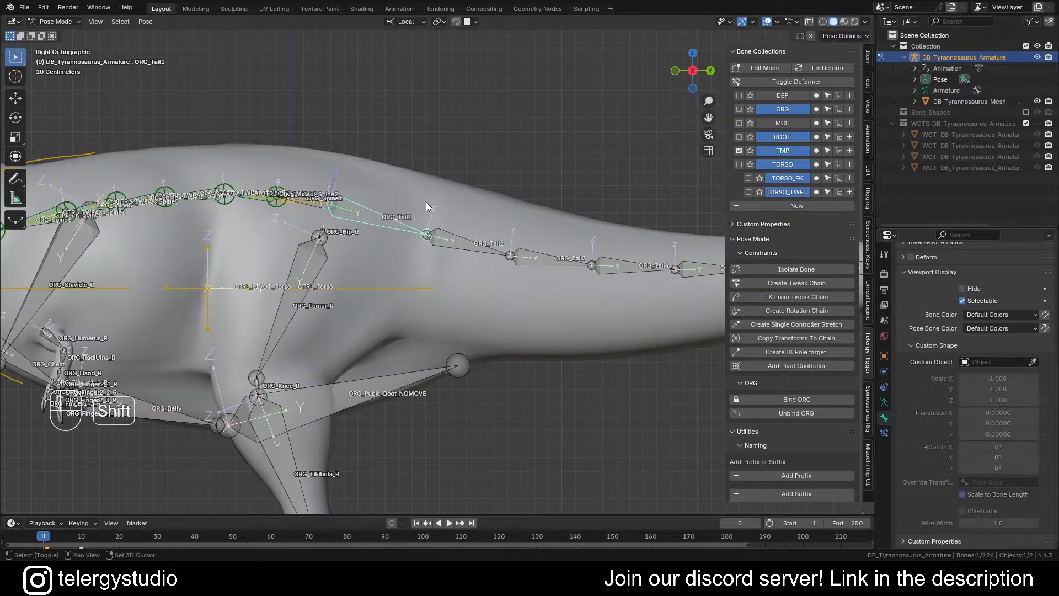
shift+middle_drag(426, 202, 397, 177)
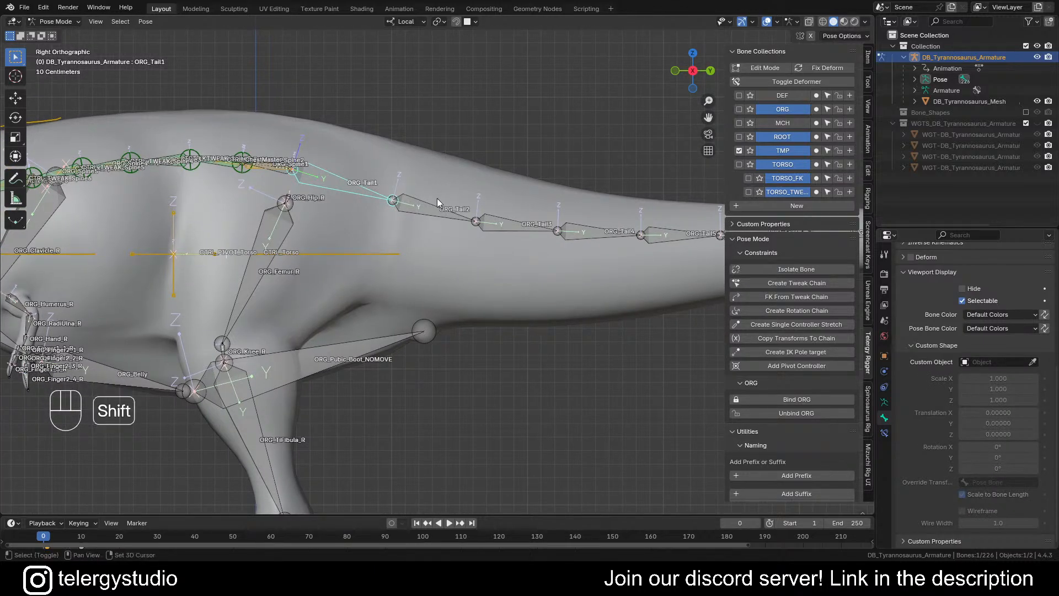
shift+drag(437, 197, 613, 261)
shift+middle_drag(613, 260, 478, 257)
shift+drag(392, 179, 669, 287)
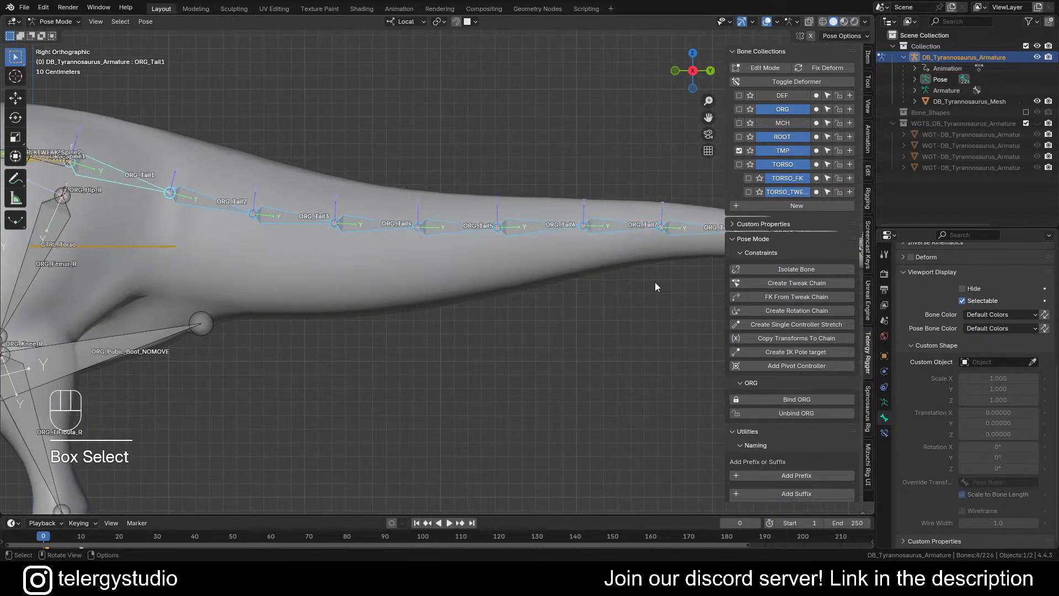
scroll(517, 275, down, 3)
shift+middle_drag(517, 274, 356, 265)
shift+drag(433, 178, 670, 329)
shift+middle_drag(588, 324, 608, 327)
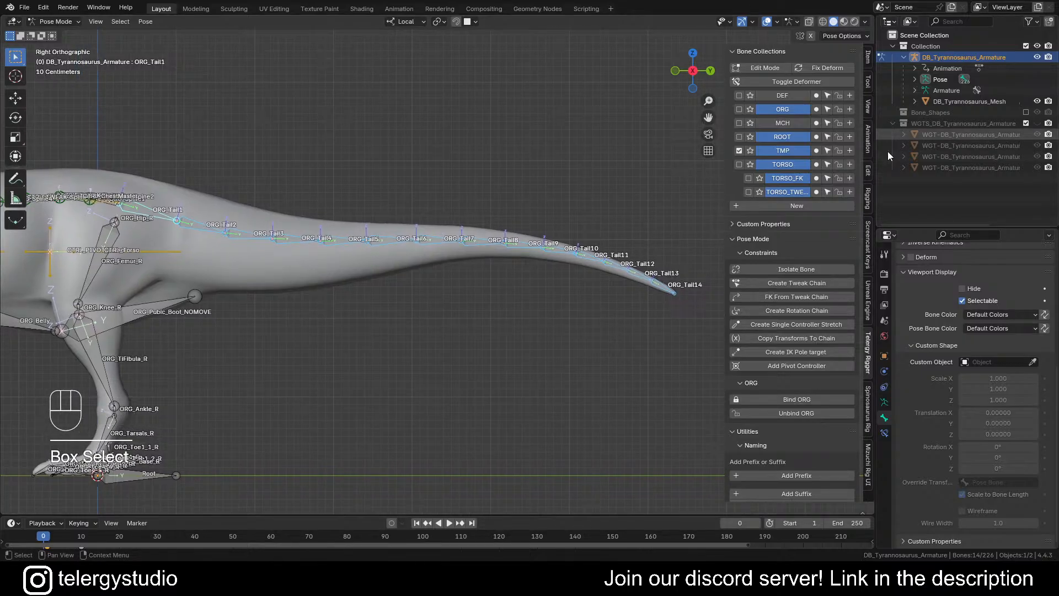
click(816, 150)
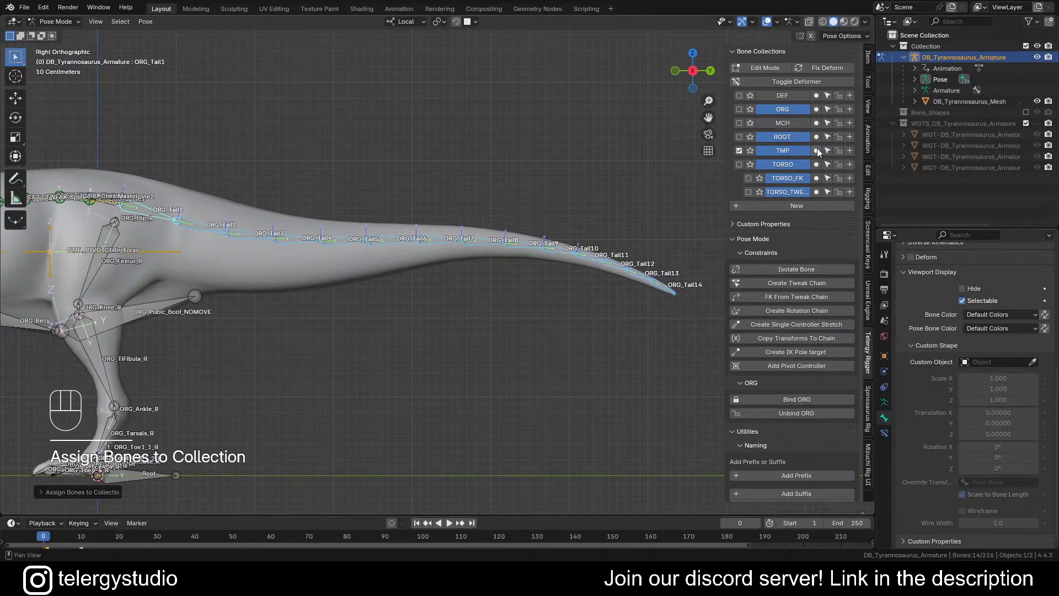
click(749, 150)
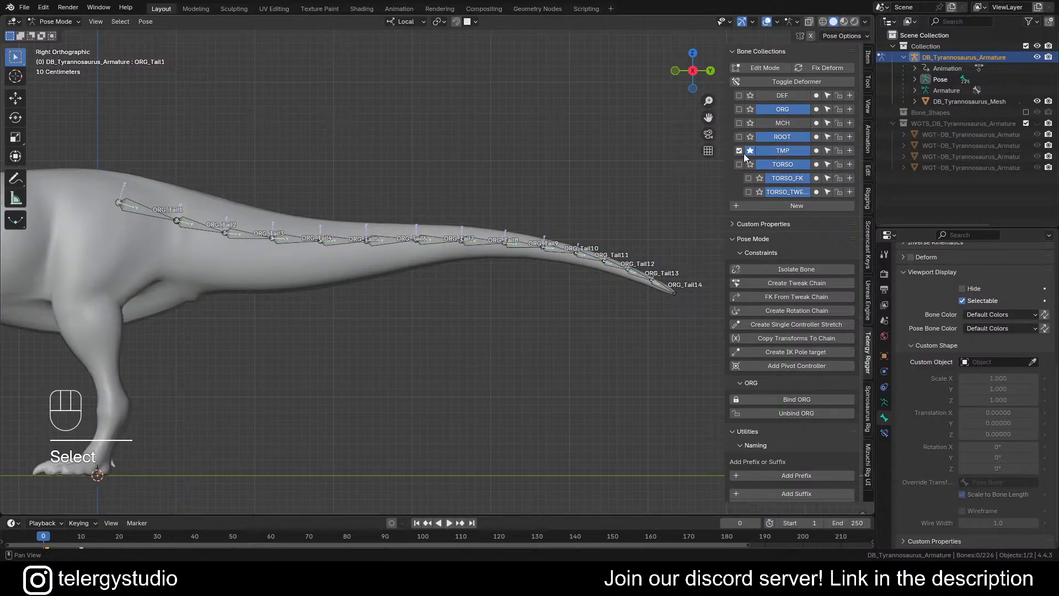
Step: Save the Blender file with the tail bones in the TMP collection
scroll(432, 150, down, 2)
shift+middle_drag(432, 150, 606, 181)
shift+middle_drag(513, 194, 438, 193)
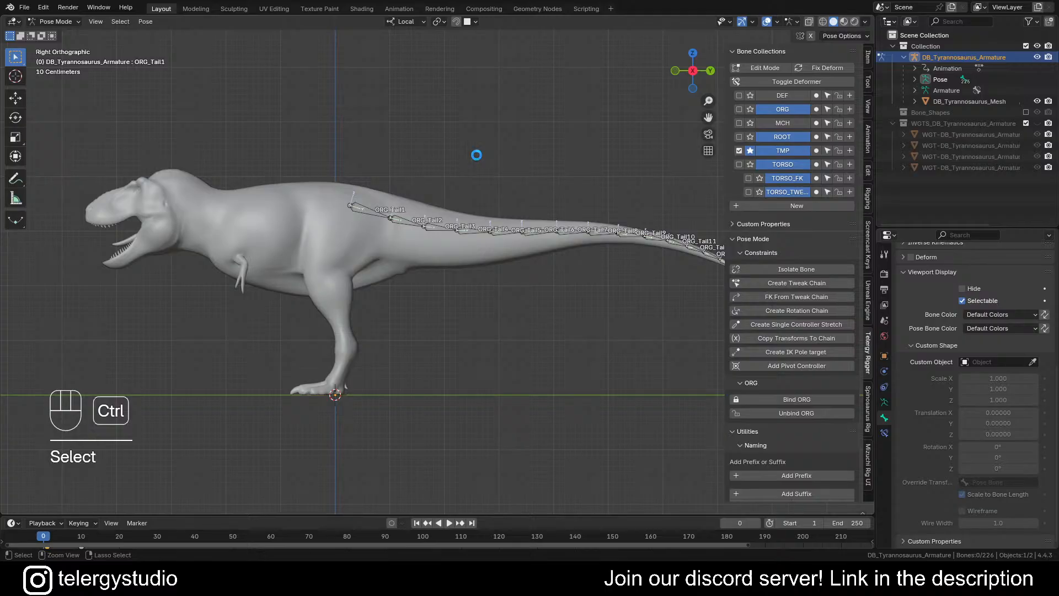
key(ctrl+s)
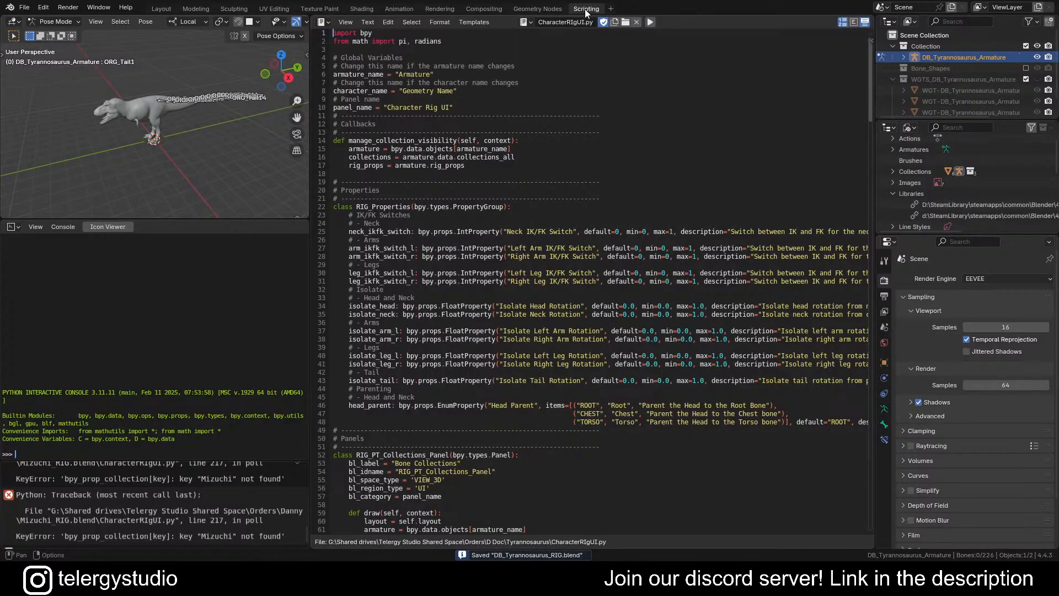
Step: Open the character rig UI script in the Scripting workspace
click(584, 9)
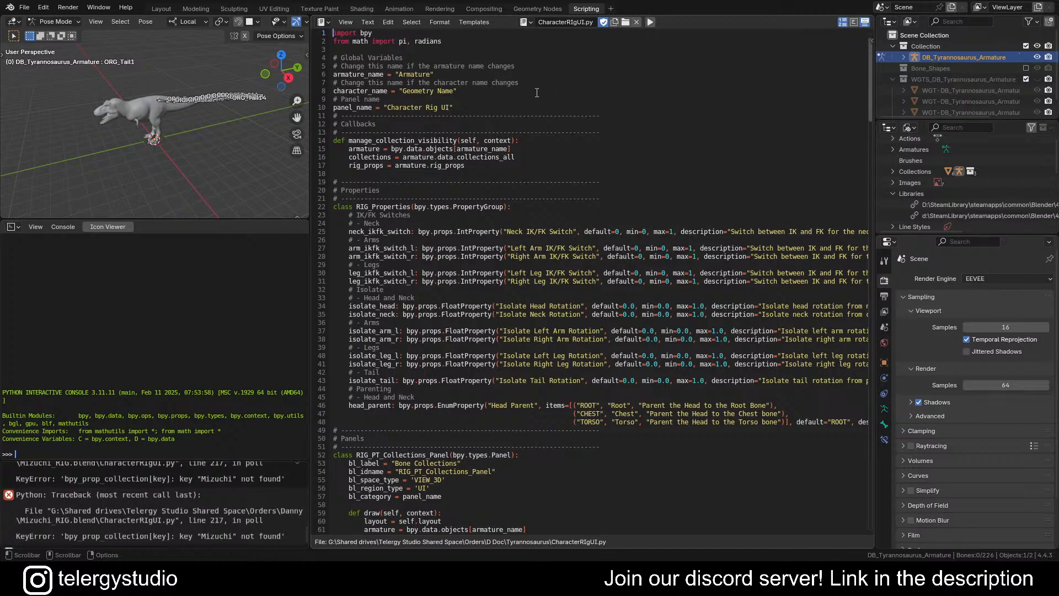
scroll(157, 89, up, 4)
middle_drag(162, 118, 81, 128)
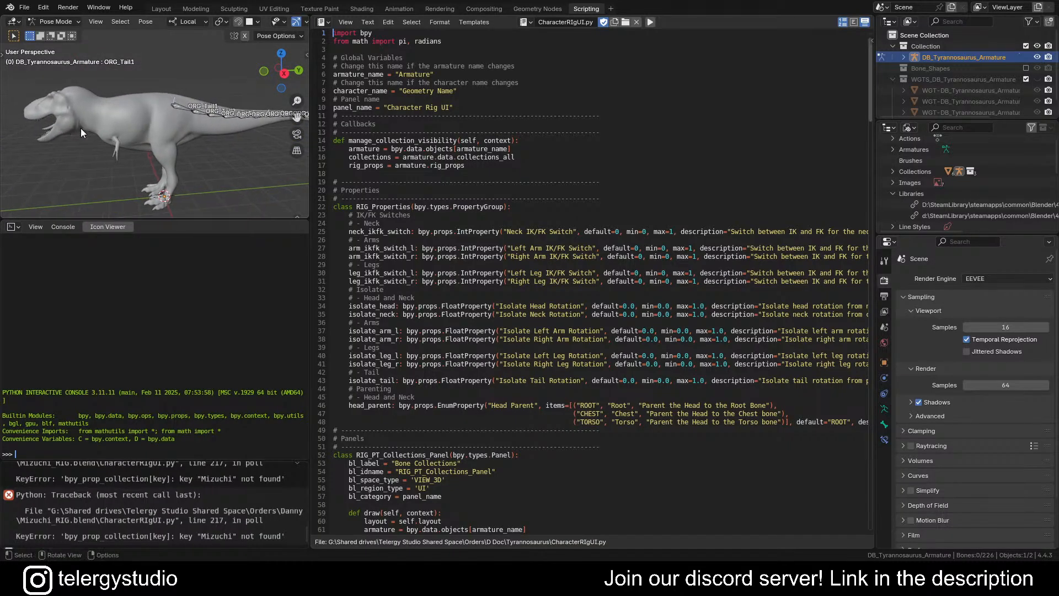
shift+middle_drag(180, 139, 187, 137)
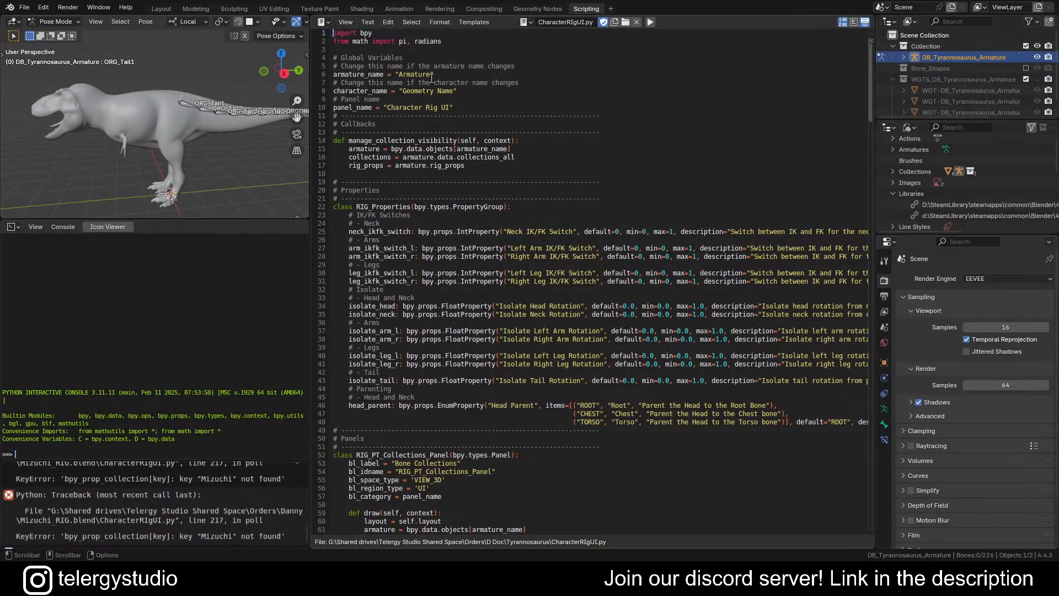
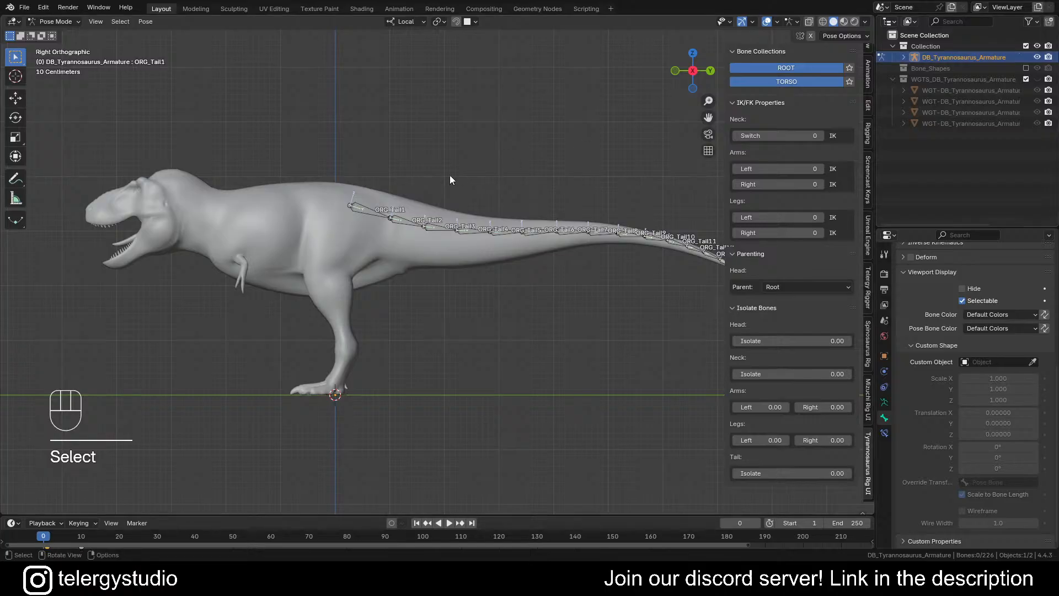
Step: Select the ORG_Tail1 bone at the base of the tail and bring up the Telergy Rigger tools
shift+middle_drag(449, 175, 423, 180)
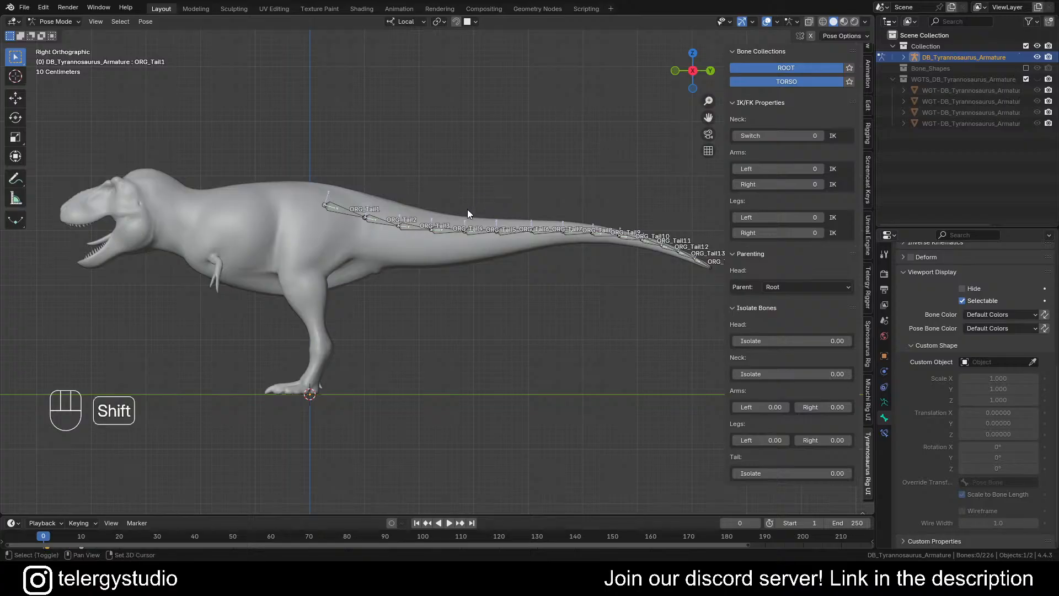
shift+middle_drag(467, 209, 355, 204)
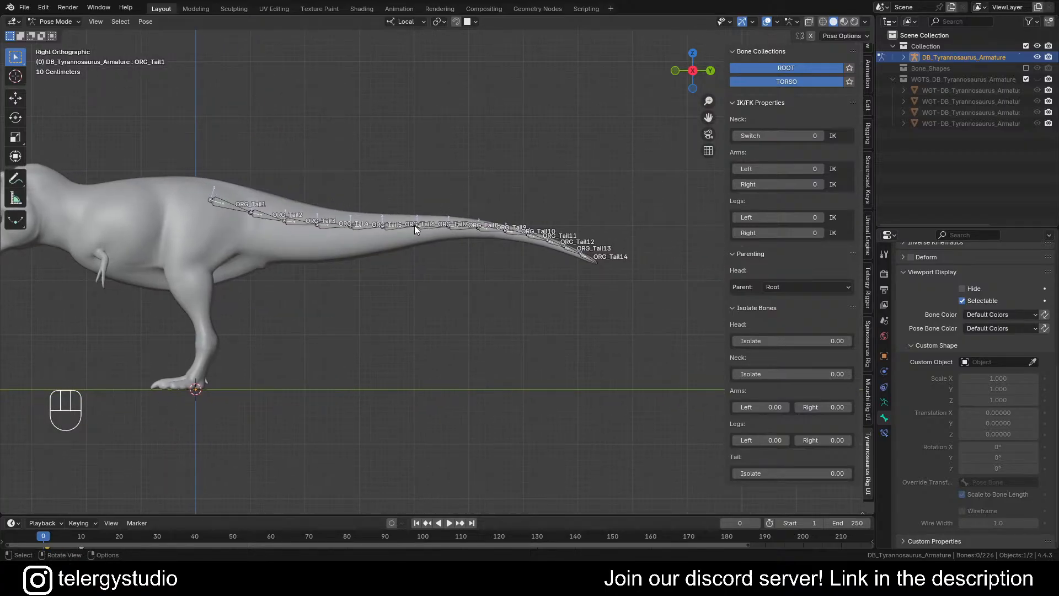
shift+middle_drag(414, 225, 430, 217)
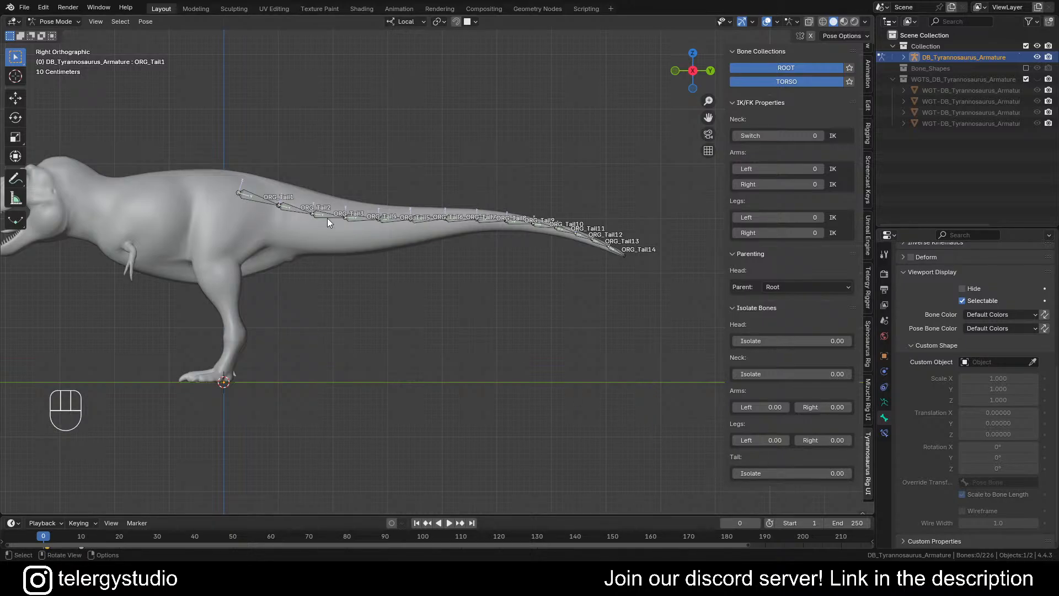
click(250, 198)
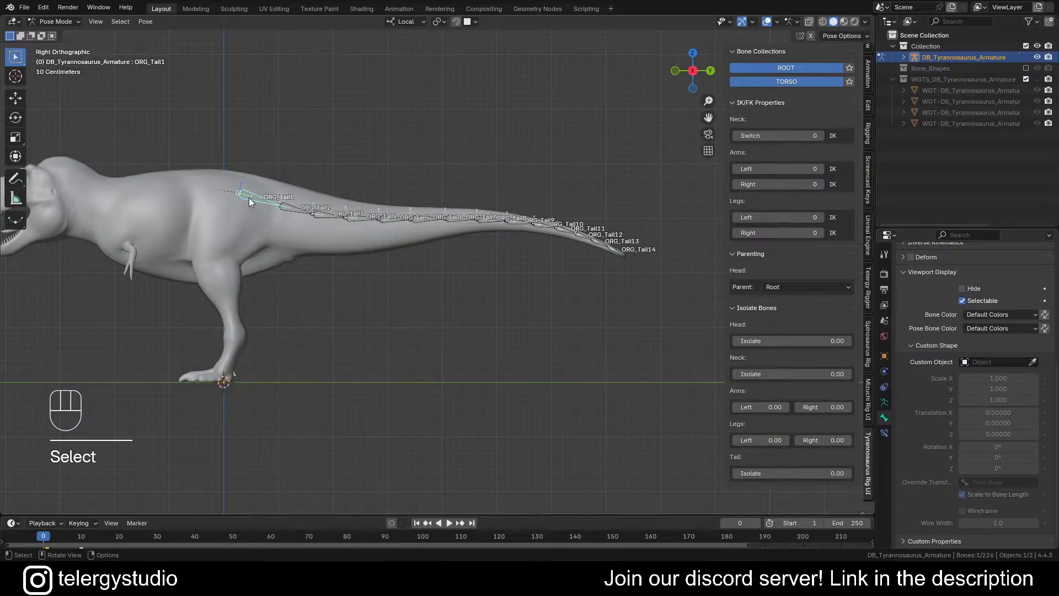
scroll(249, 198, up, 4)
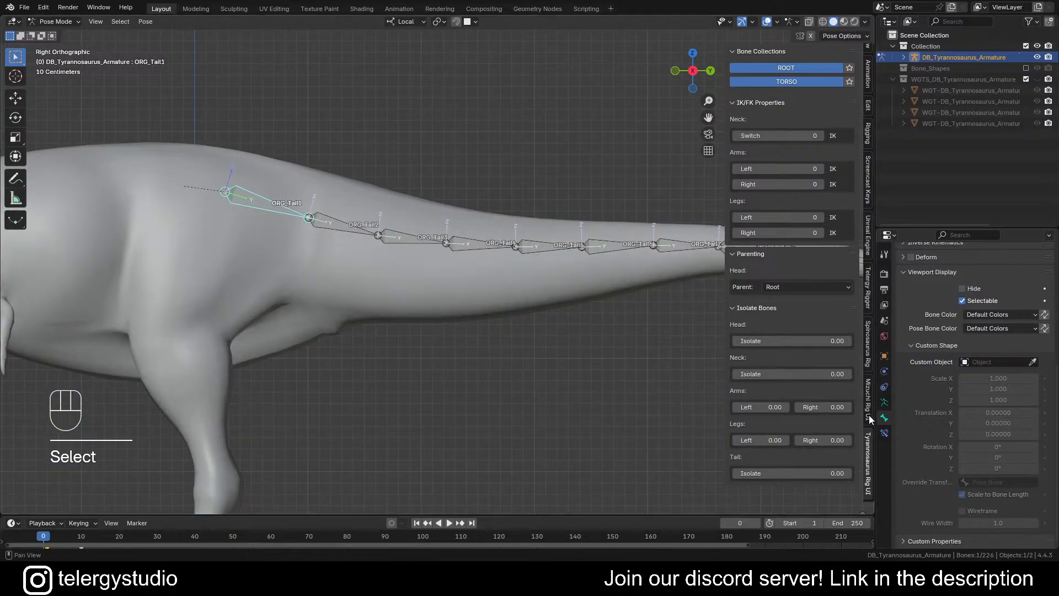
click(868, 290)
shift+middle_drag(258, 202, 323, 229)
scroll(324, 229, up, 2)
shift+middle_drag(401, 241, 386, 209)
Step: Try the Isolate Bone operation on ORG_Tail1 and undo it
click(789, 269)
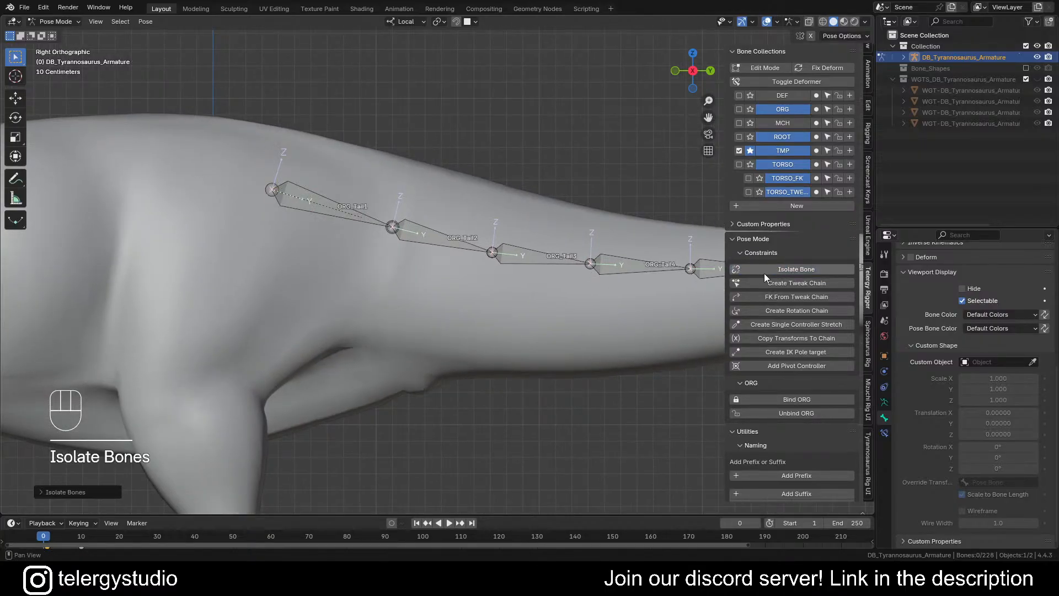
key(ctrl+z)
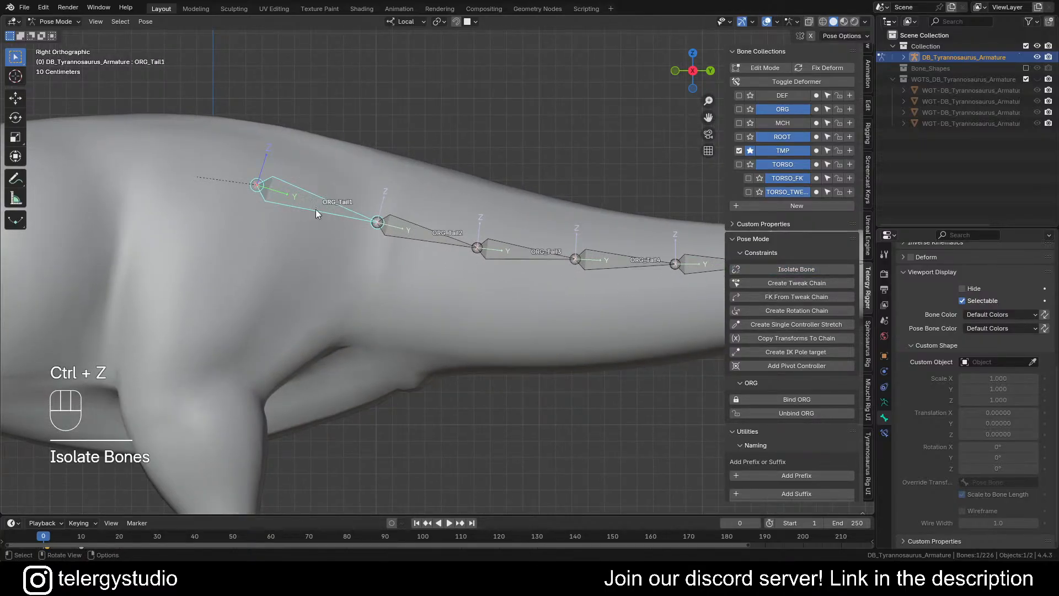
Step: Turn off the solo display of the TMP collection, try Isolate Bone on ORG_Tail1 and undo it
click(751, 151)
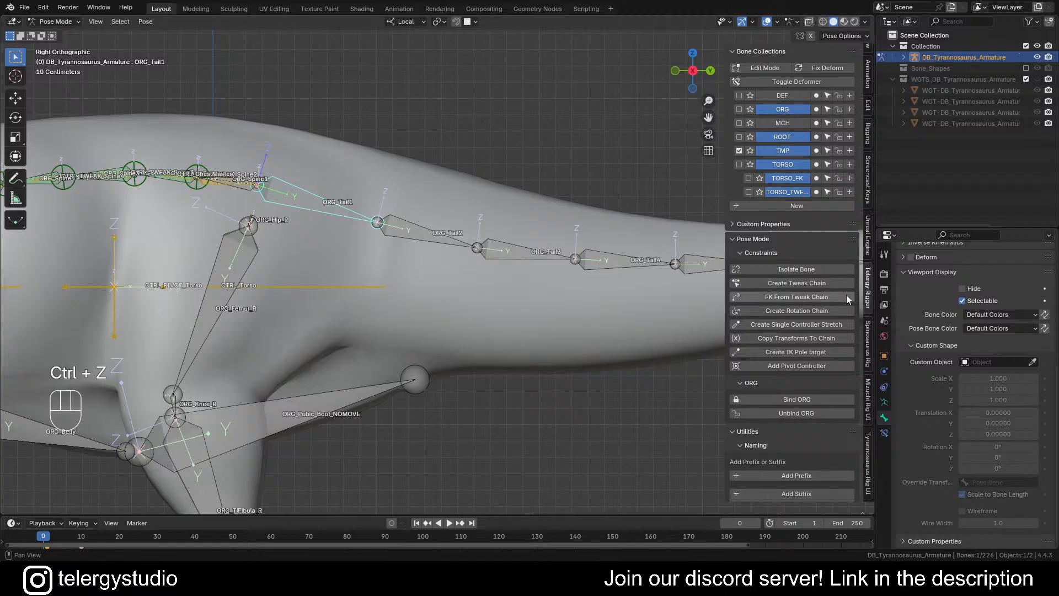
click(793, 269)
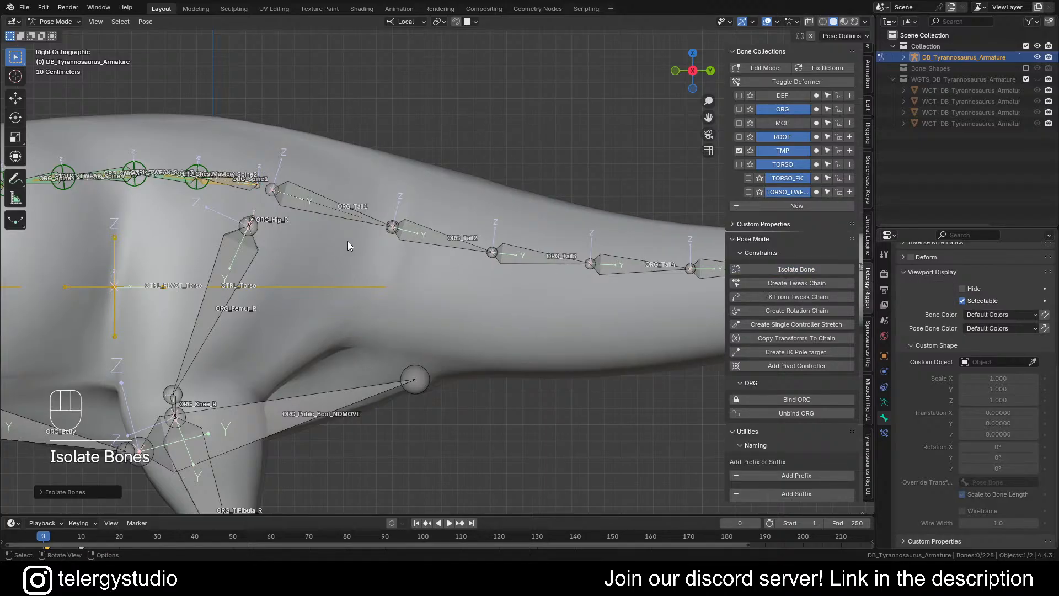
scroll(364, 248, down, 3)
shift+middle_drag(385, 254, 400, 240)
key(ctrl+z)
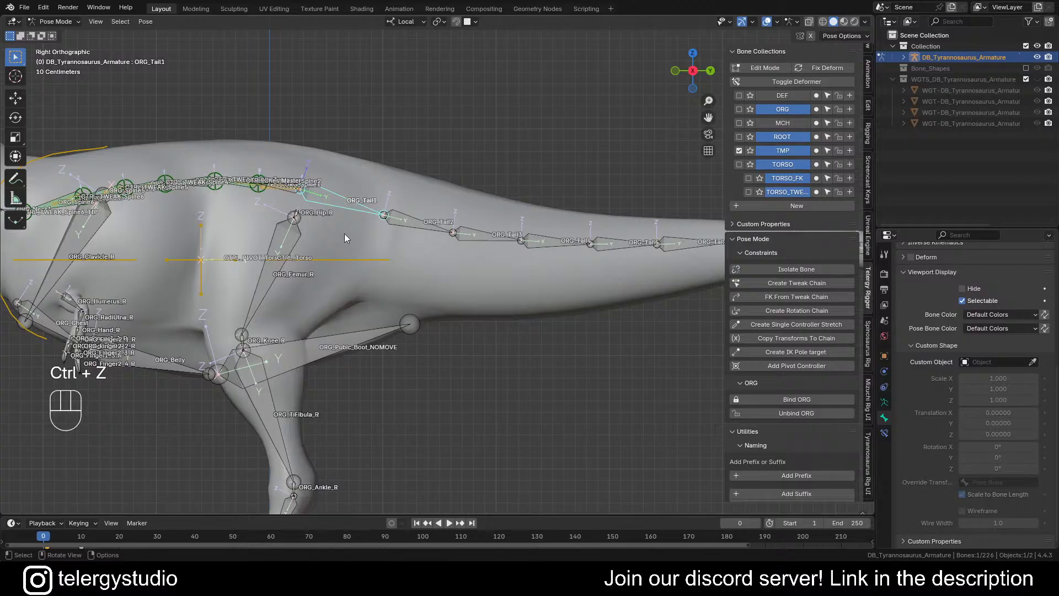
Step: Show the MCH collection, set the pivot point to Individual Origins and isolate the ORG_Tail1 bone
click(782, 122)
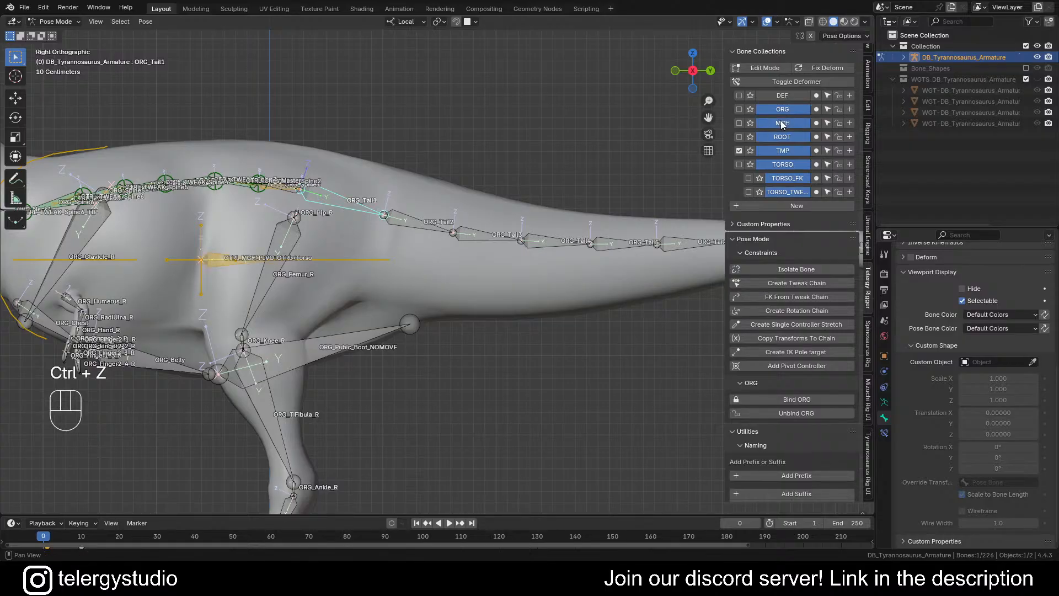
click(796, 269)
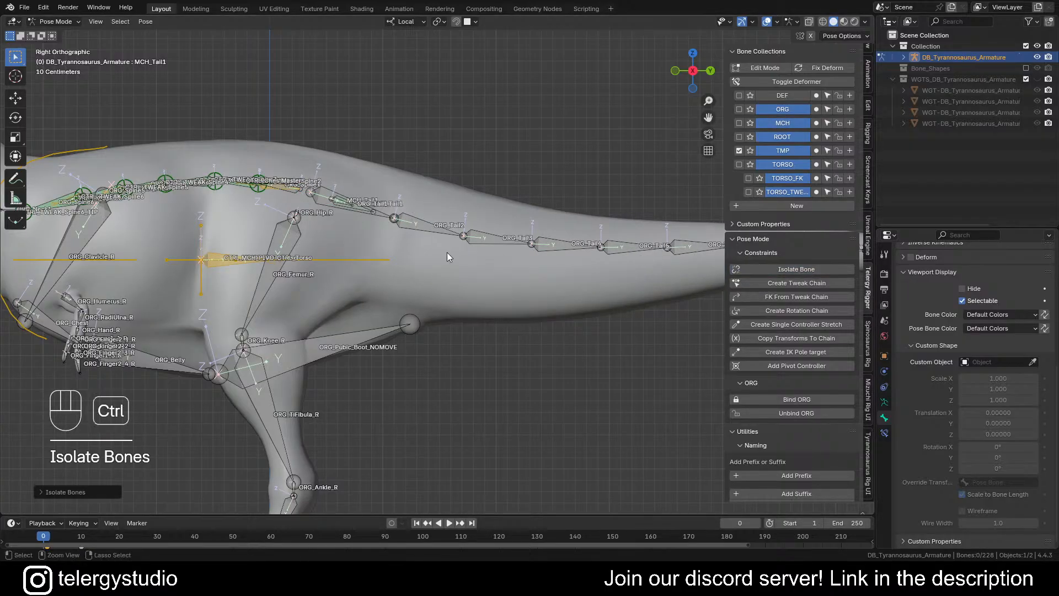
key(ctrl+z)
key(period)
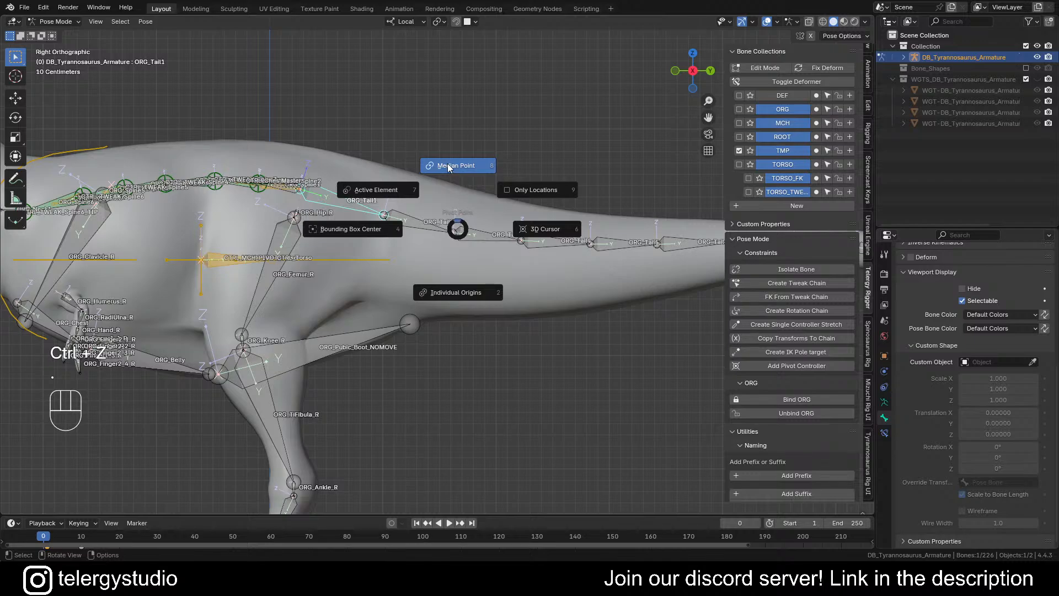
click(458, 293)
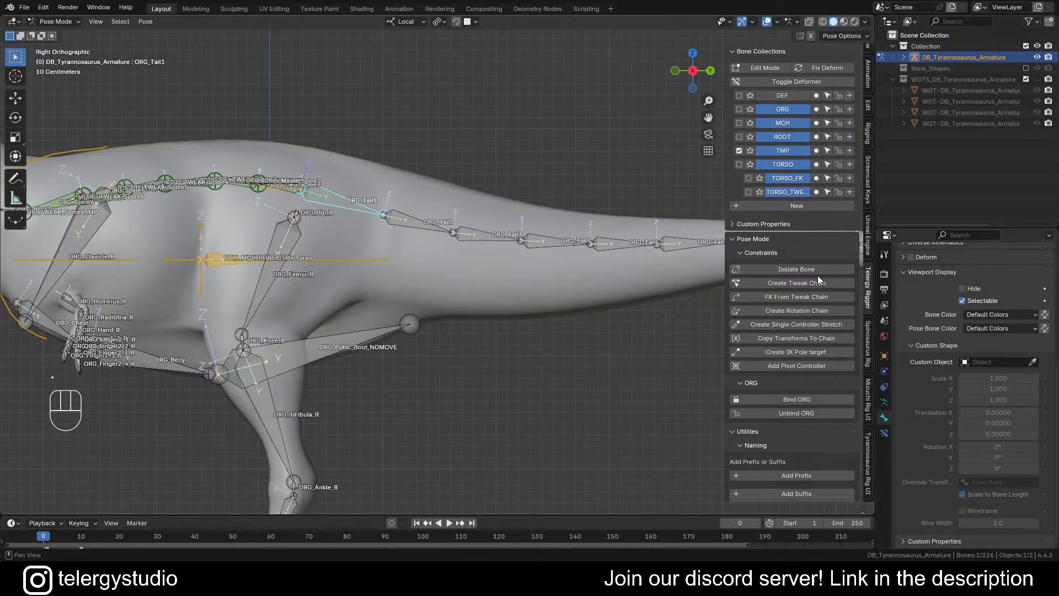
click(798, 269)
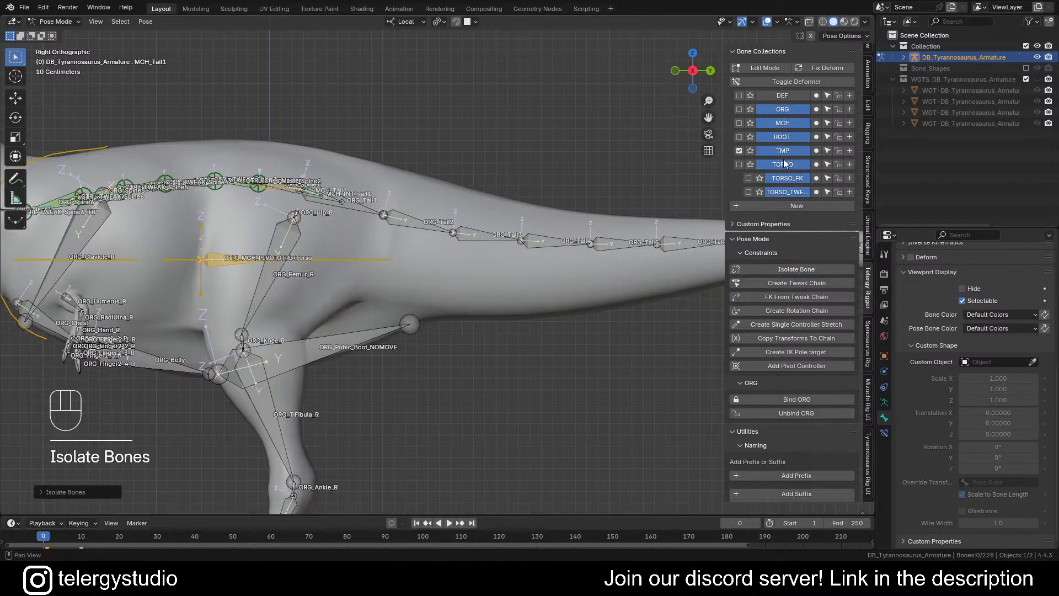
Step: Select the MCH_INT_Tail1 bone and copy the Tail Isolate property of the Tyrannosaurus rig UI as a new driver
click(750, 153)
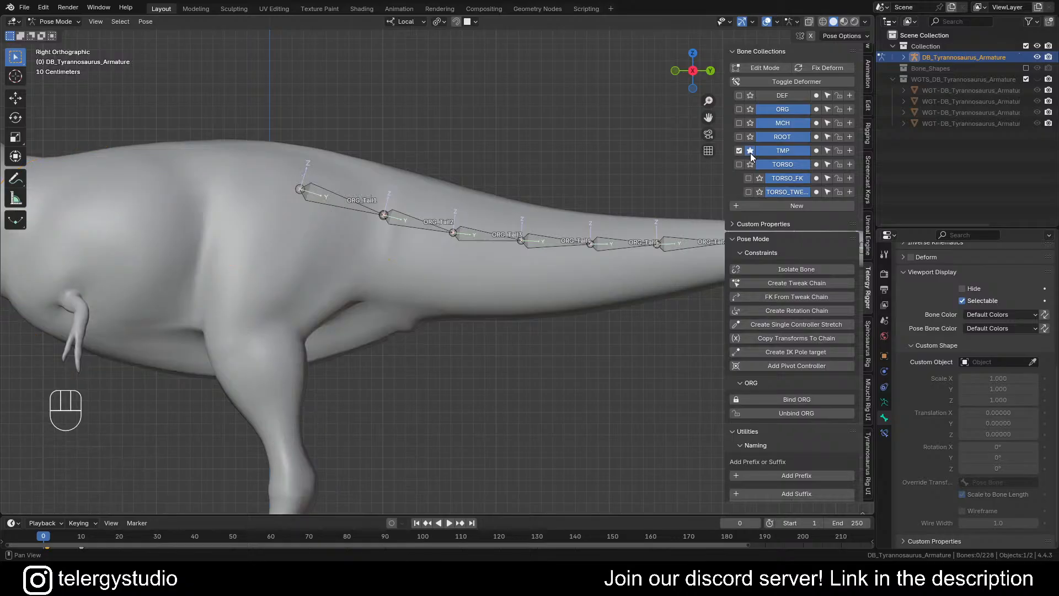
click(750, 153)
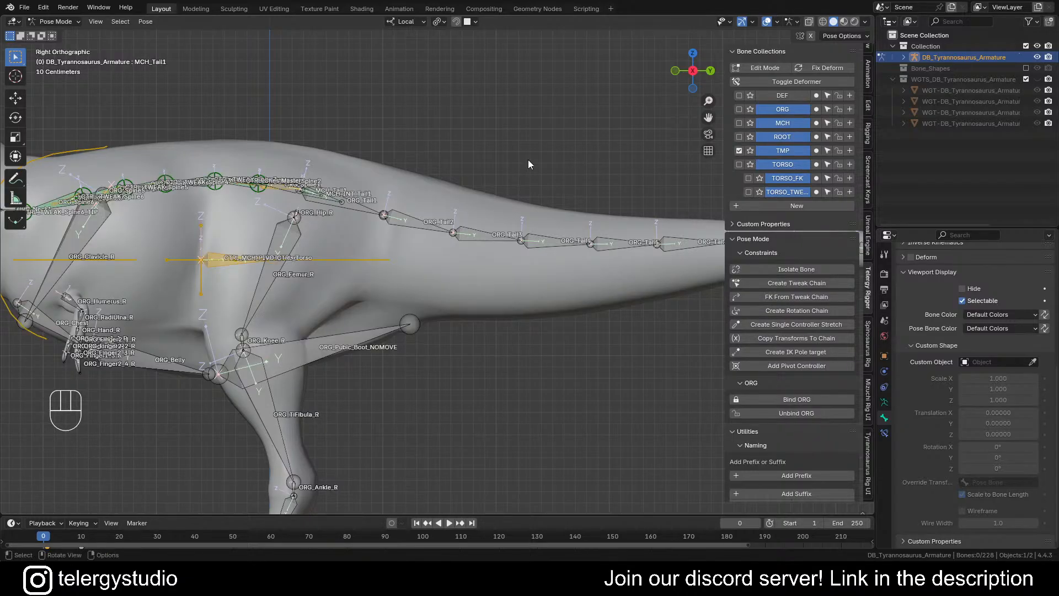
scroll(318, 187, up, 6)
alt+click(359, 237)
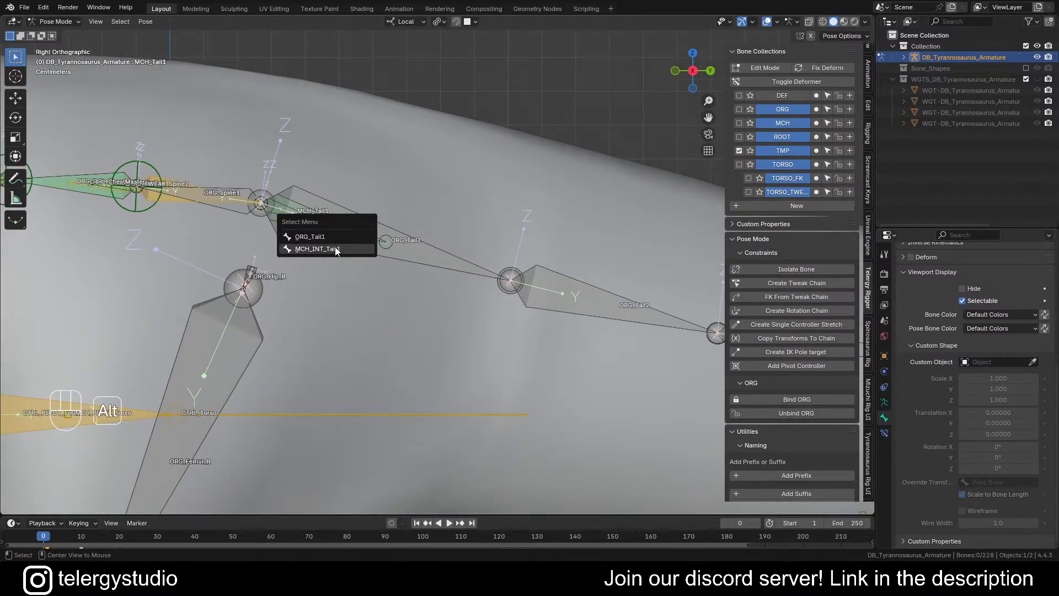
click(334, 249)
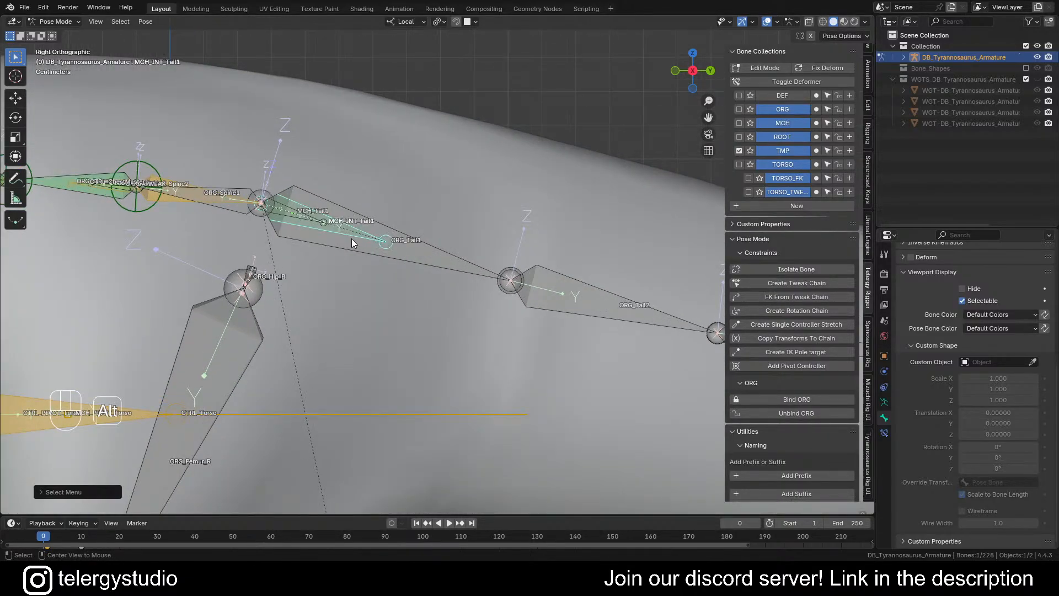
click(868, 444)
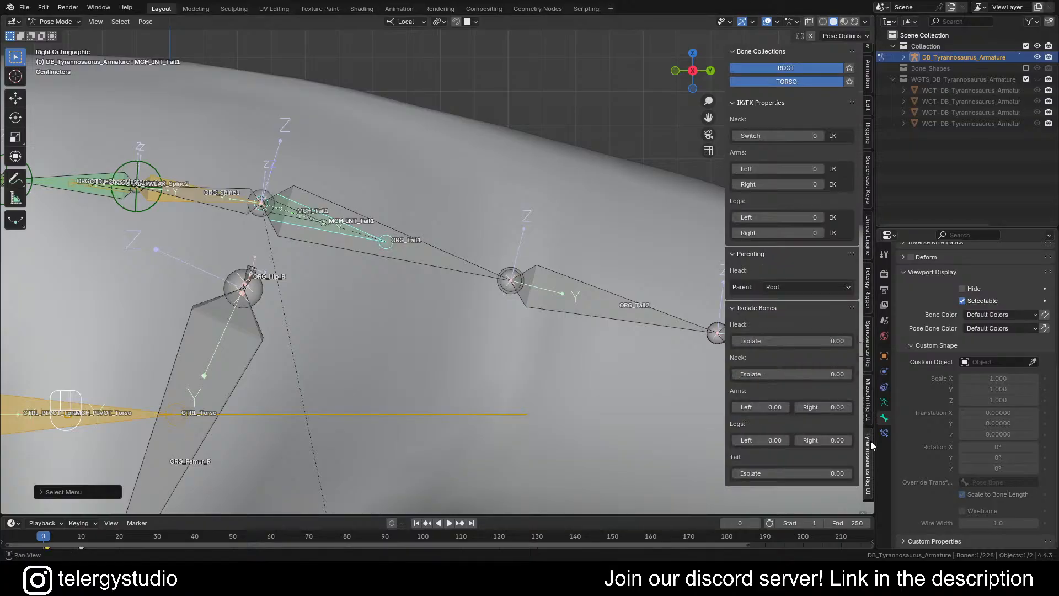
right_click(778, 473)
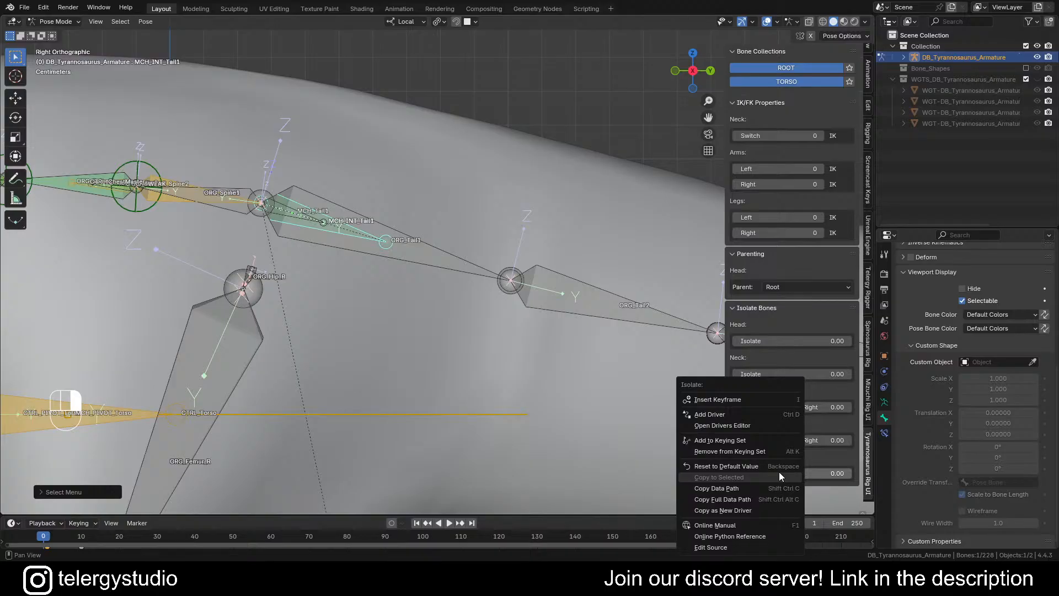
click(712, 508)
Step: Paste the copied driver onto the Influence of the TGR Isolate Rotation constraint on MCH_INT_Tail1
click(884, 433)
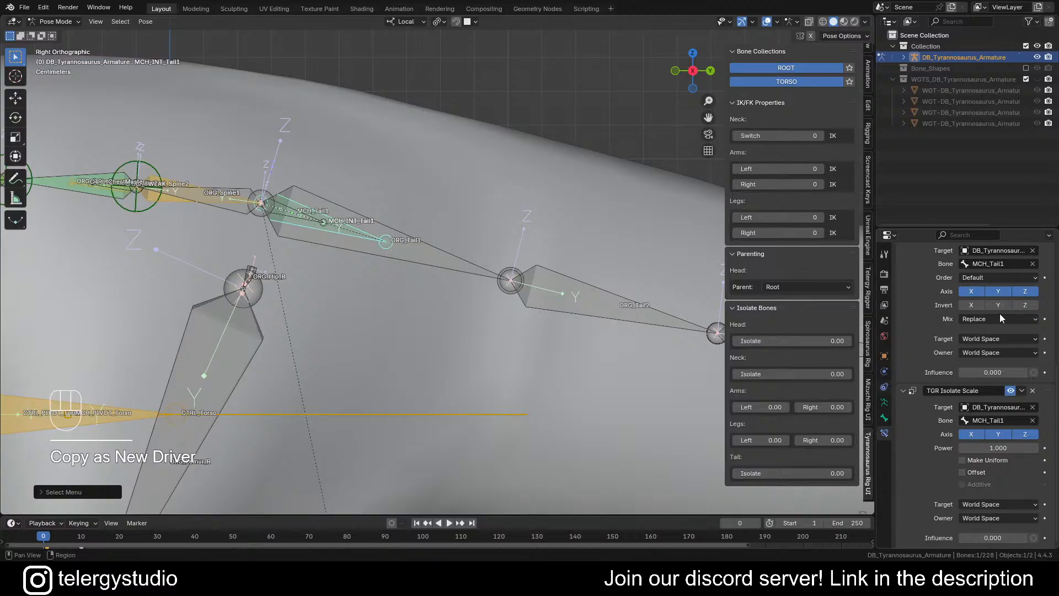
scroll(934, 325, up, 5)
key(a)
key(a)
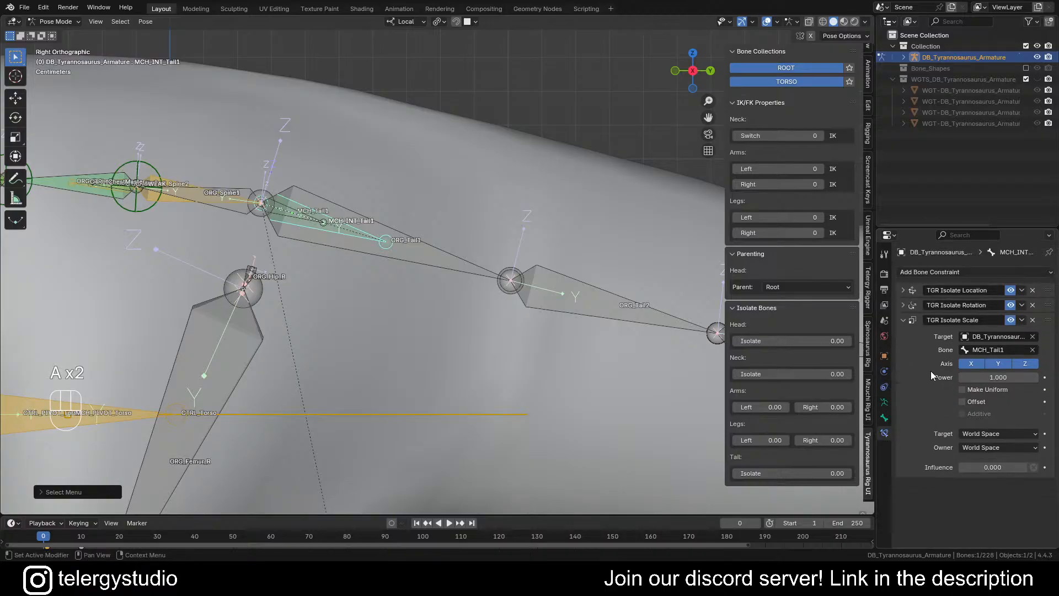
key(a)
click(907, 308)
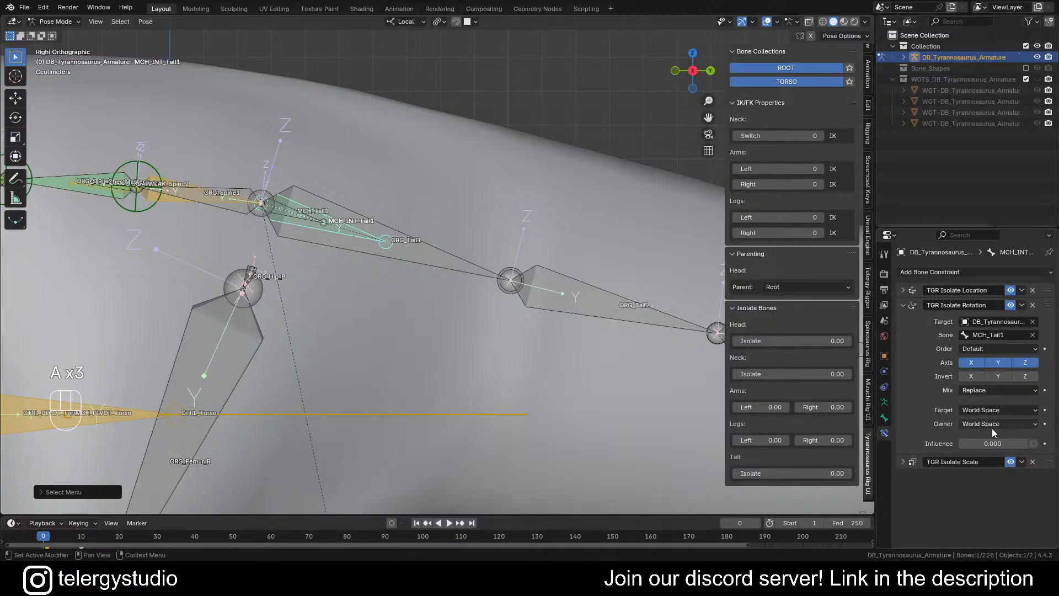
right_click(982, 443)
click(924, 419)
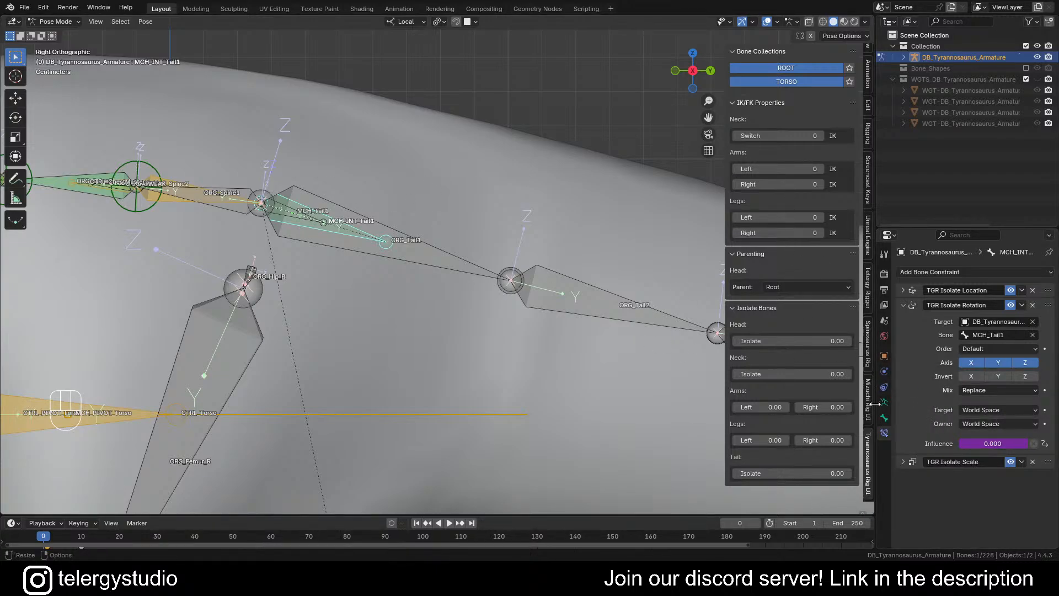
Step: Hide the MCH collection and solo the TMP collection in the Telergy Rigger tools
click(867, 284)
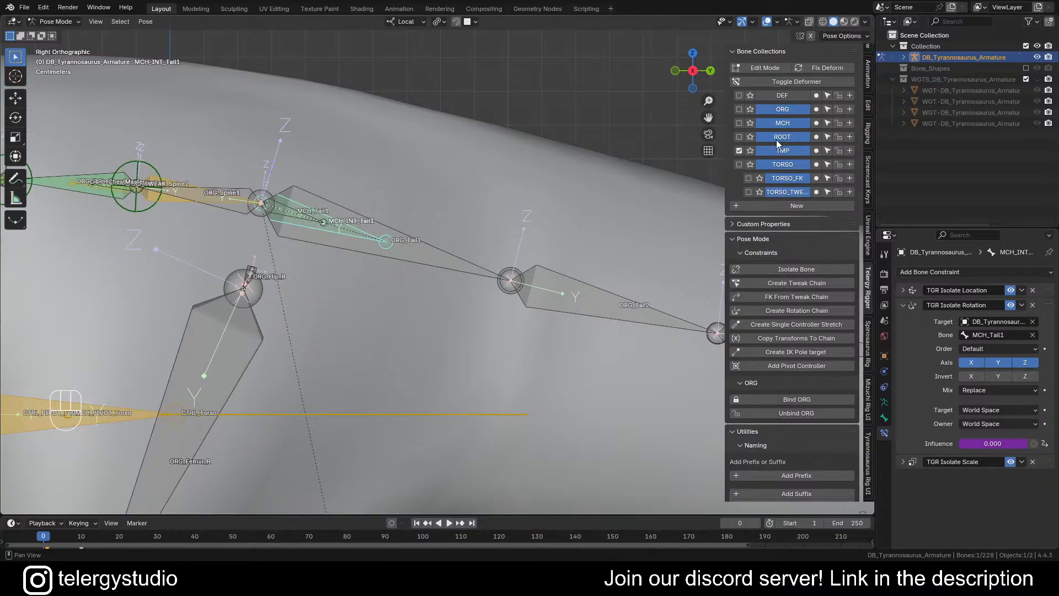
click(786, 121)
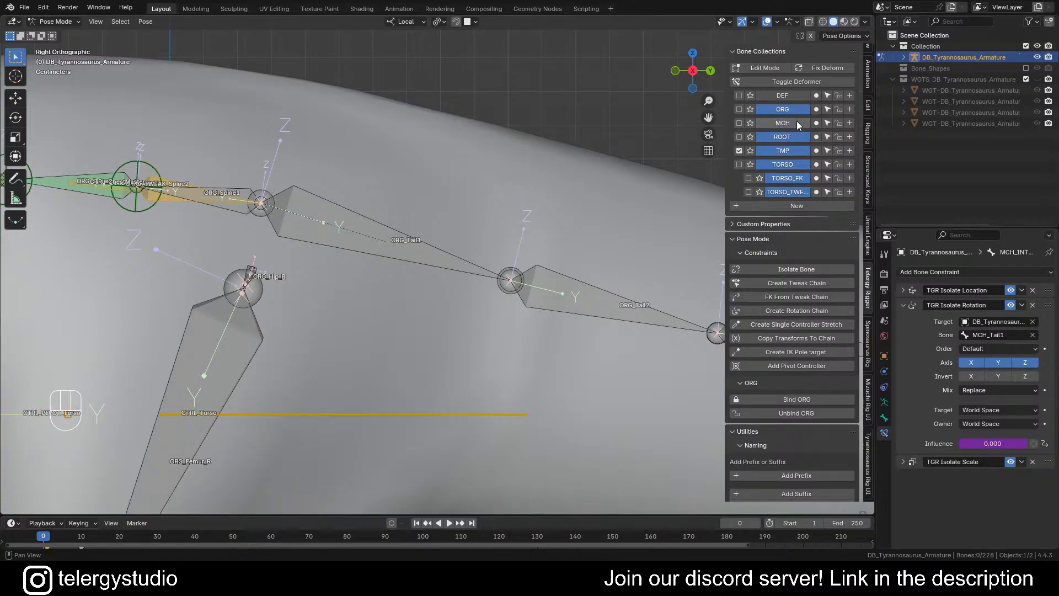
click(749, 151)
Step: Select the tail bones ORG_Tail1 through ORG_Tail14 and create a tweak chain from them
scroll(442, 151, down, 5)
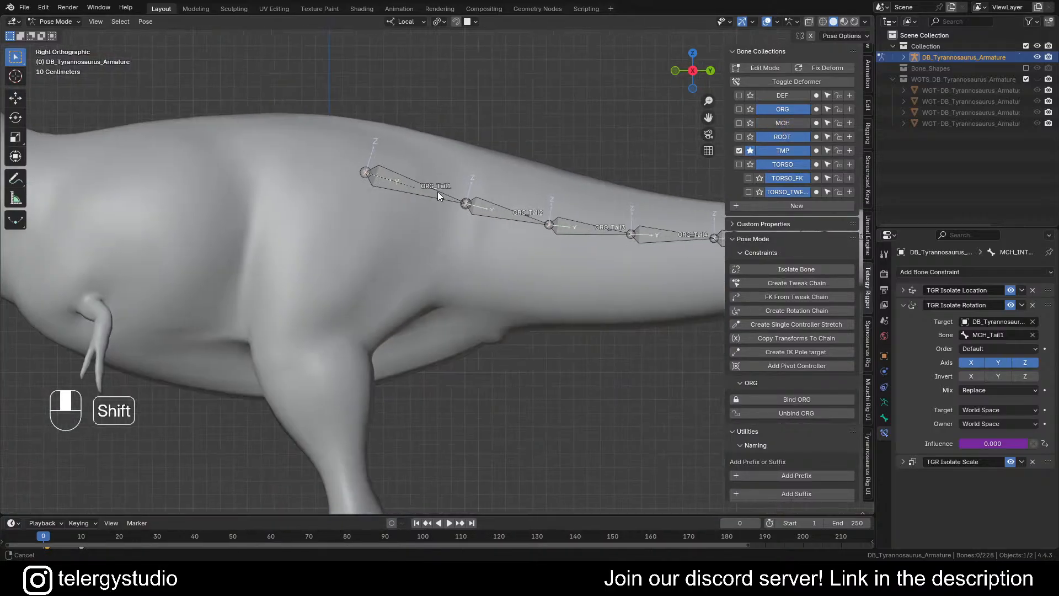
shift+middle_drag(438, 191, 398, 190)
scroll(442, 190, down, 5)
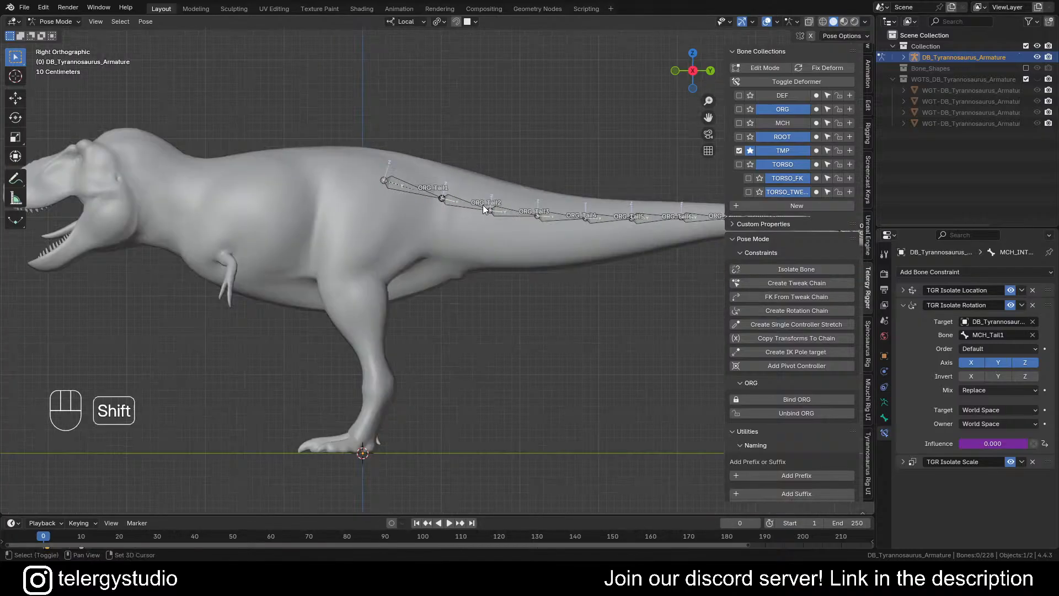
scroll(481, 204, up, 3)
shift+middle_drag(482, 204, 310, 206)
scroll(240, 195, up, 4)
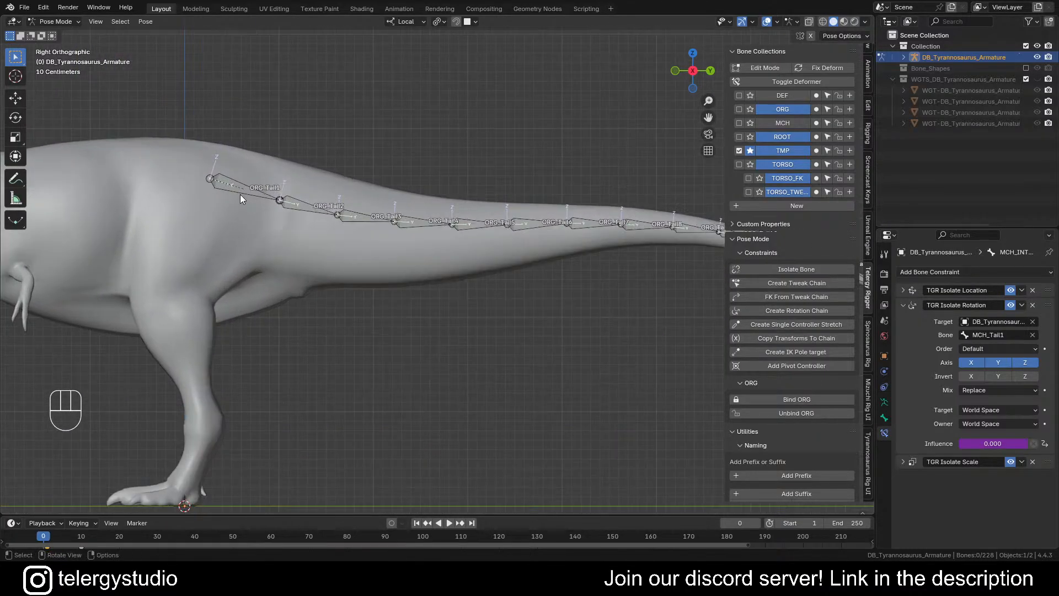
click(251, 188)
shift+click(353, 217)
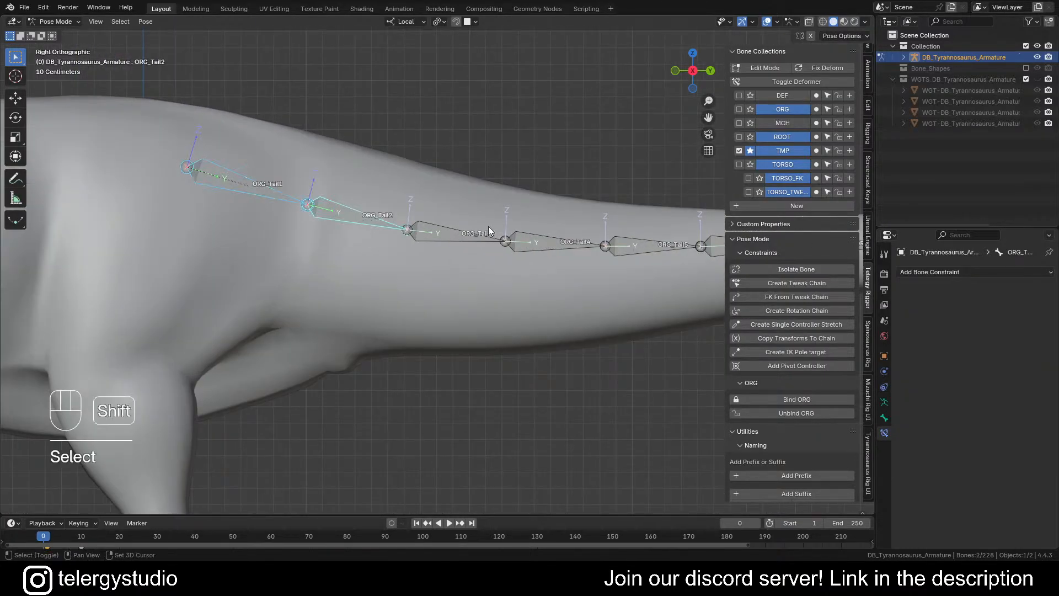
shift+click(474, 235)
shift+click(585, 245)
shift+click(643, 246)
scroll(642, 244, down, 2)
shift+middle_drag(681, 259, 319, 256)
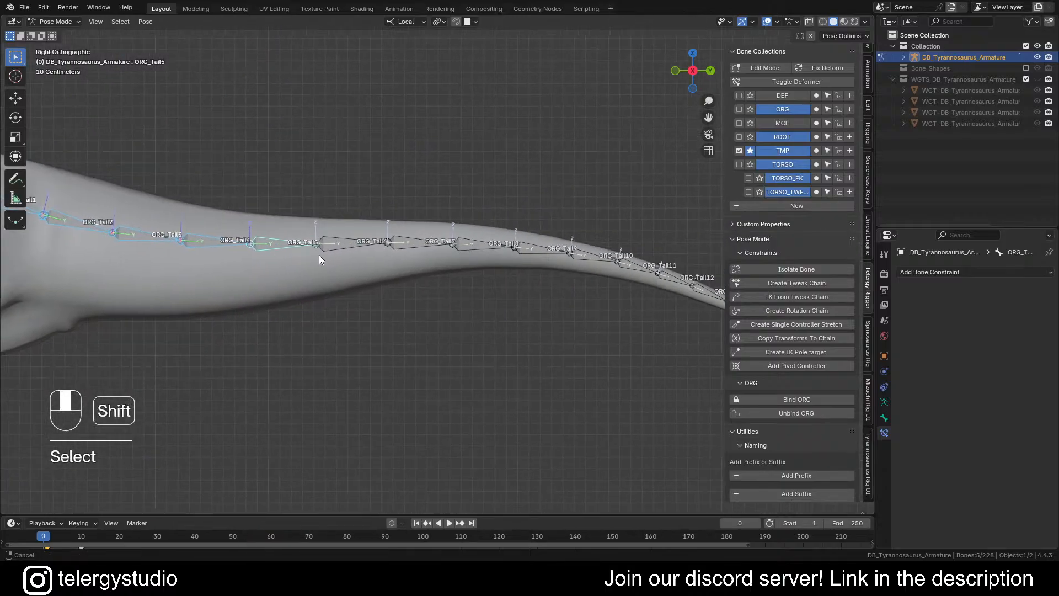
shift+drag(362, 222, 613, 311)
shift+middle_drag(599, 309, 315, 273)
shift+drag(313, 194, 518, 319)
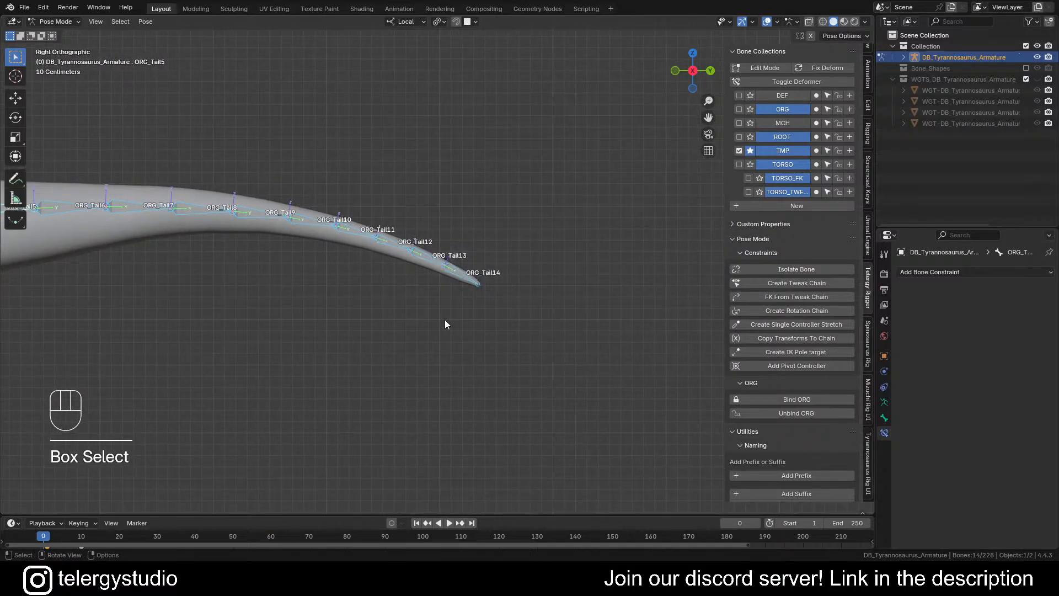
scroll(393, 284, down, 2)
shift+middle_drag(347, 254, 579, 248)
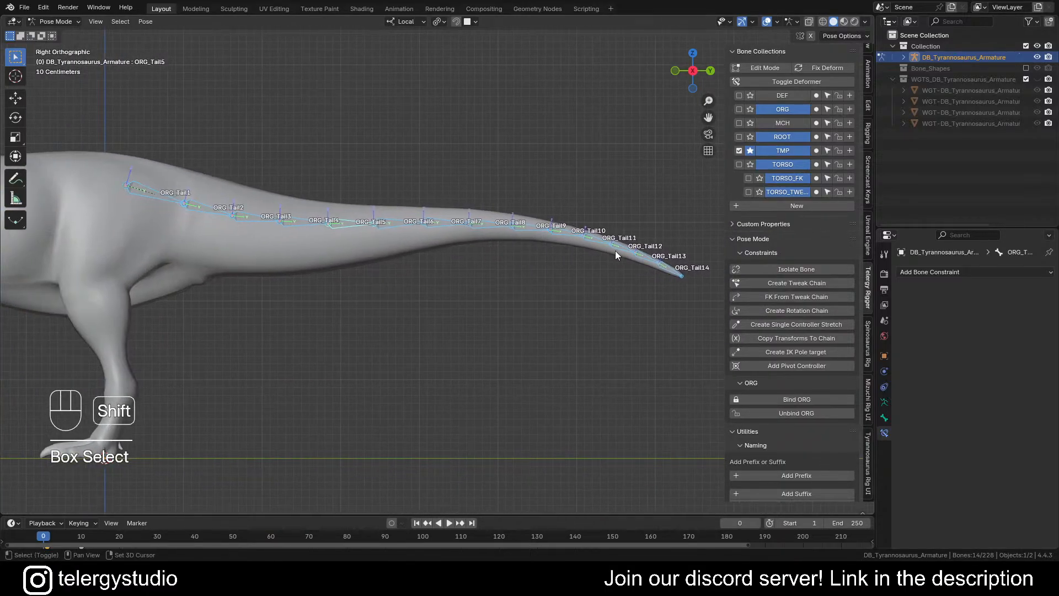
click(804, 282)
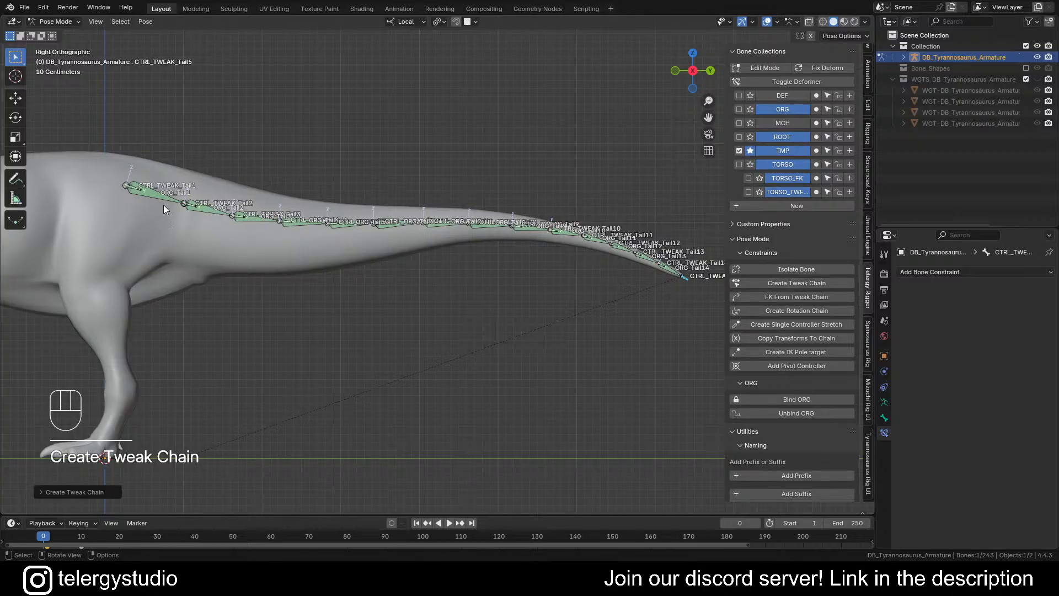
Step: Select the ORG tail bones from ORG_Tail14 back to ORG_Tail1 and generate FK bones from their tweak chain
scroll(679, 274, up, 3)
click(672, 268)
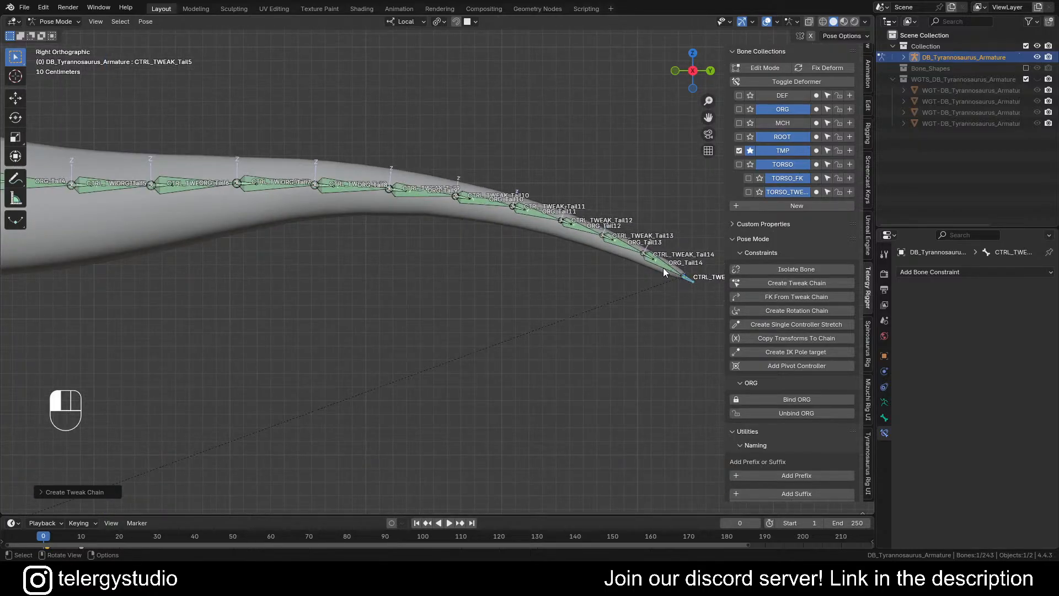
click(665, 270)
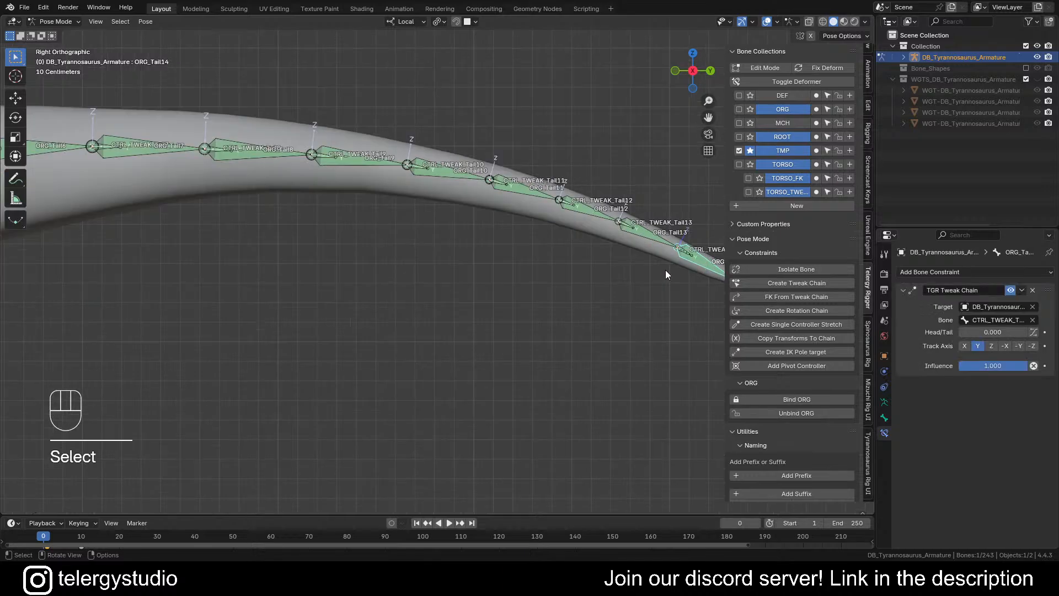
scroll(656, 251, up, 3)
shift+click(661, 246)
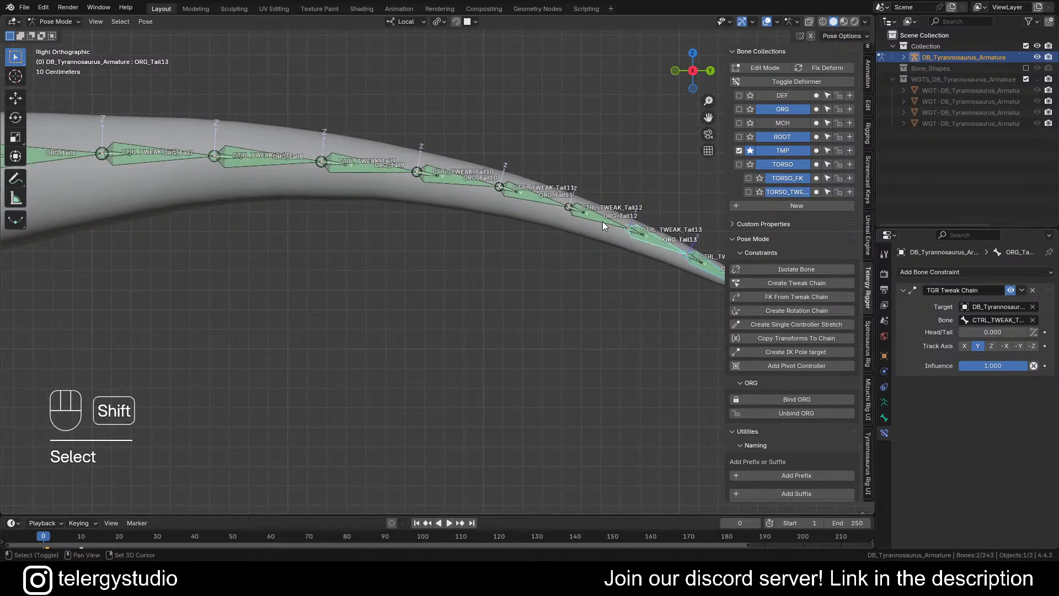
shift+click(602, 219)
shift+click(538, 198)
shift+click(458, 181)
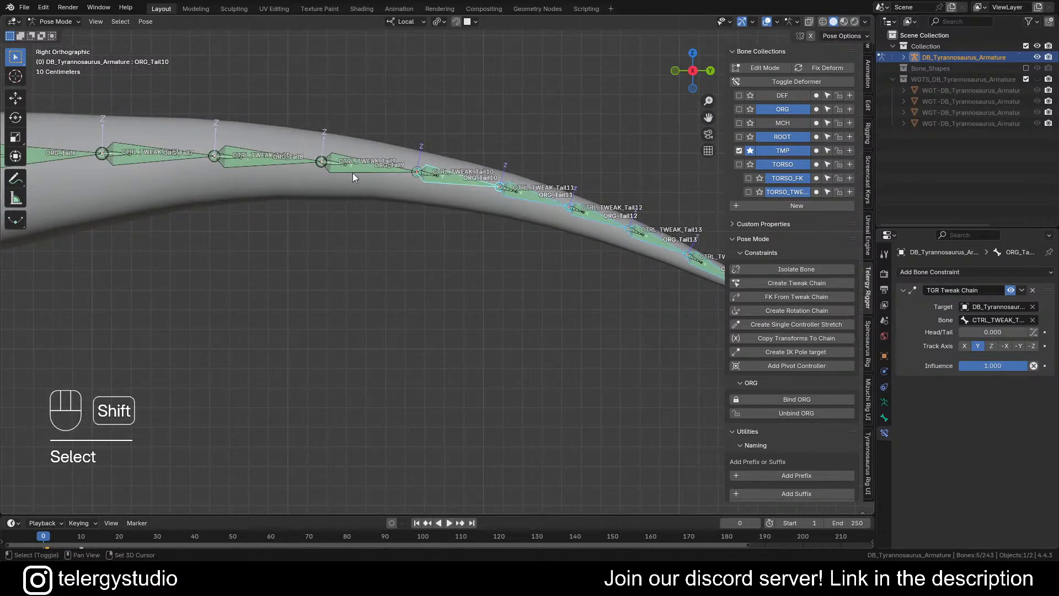
shift+click(353, 173)
shift+click(262, 157)
scroll(263, 158, down, 2)
shift+middle_drag(263, 158, 504, 183)
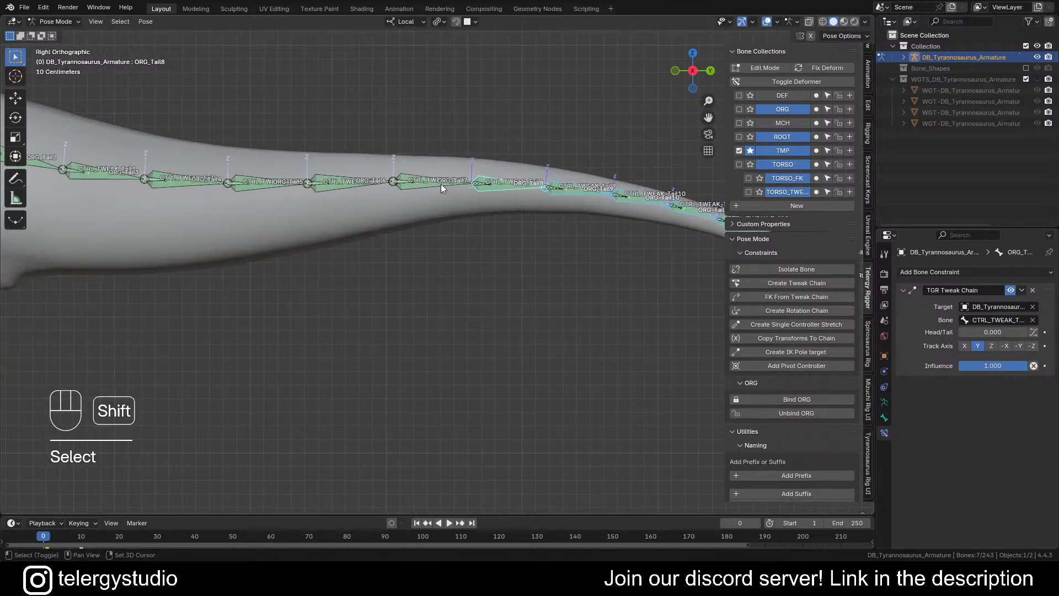
shift+click(441, 183)
shift+click(350, 191)
shift+click(276, 184)
shift+click(180, 178)
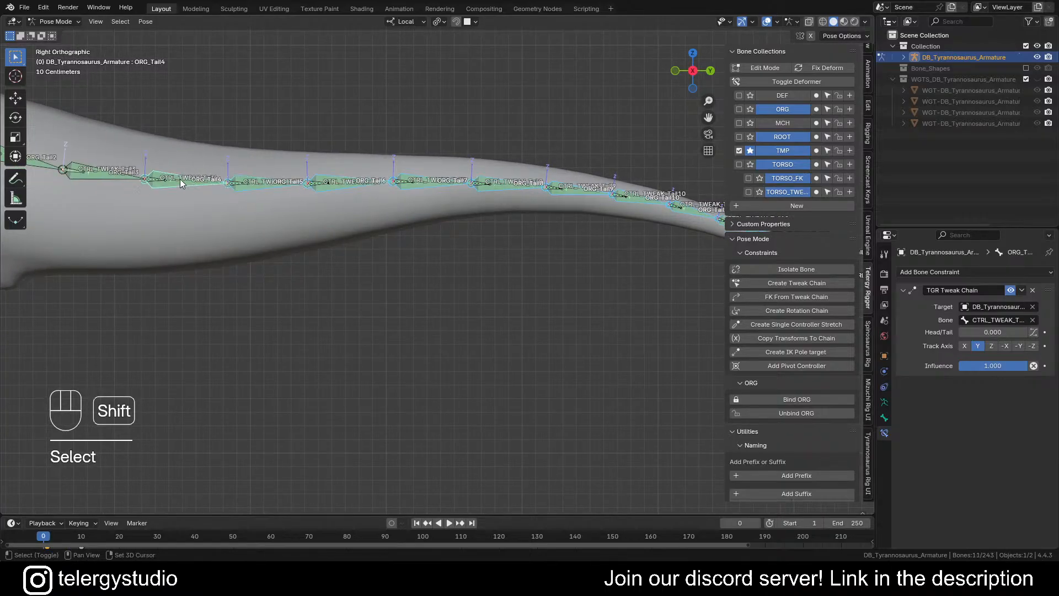
shift+middle_drag(180, 179, 365, 193)
shift+click(334, 184)
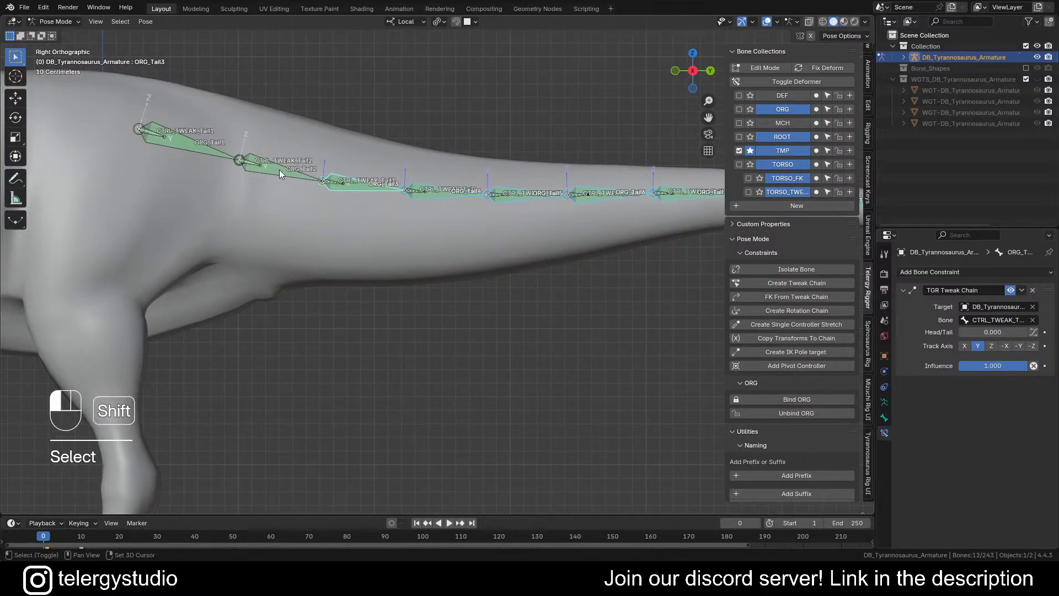
shift+click(279, 170)
shift+click(191, 144)
scroll(193, 145, down, 1)
scroll(244, 200, down, 3)
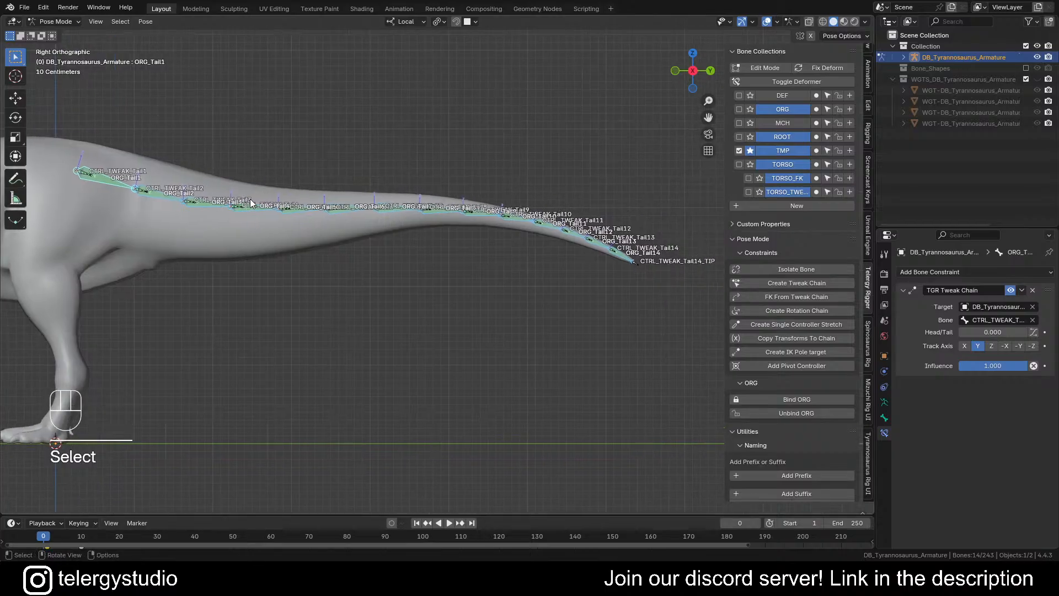
shift+middle_drag(371, 199, 393, 210)
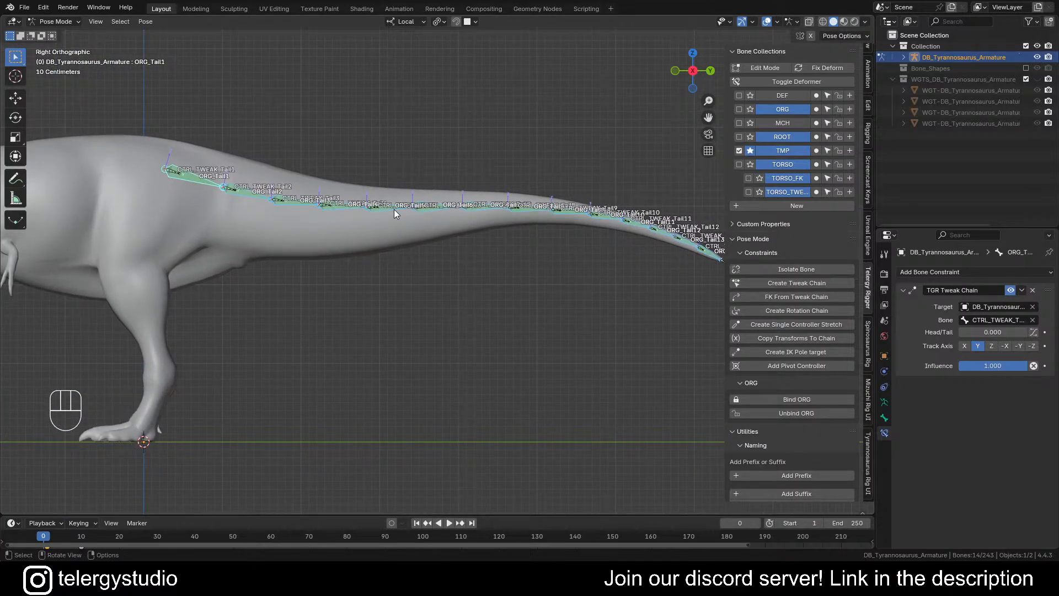
click(793, 296)
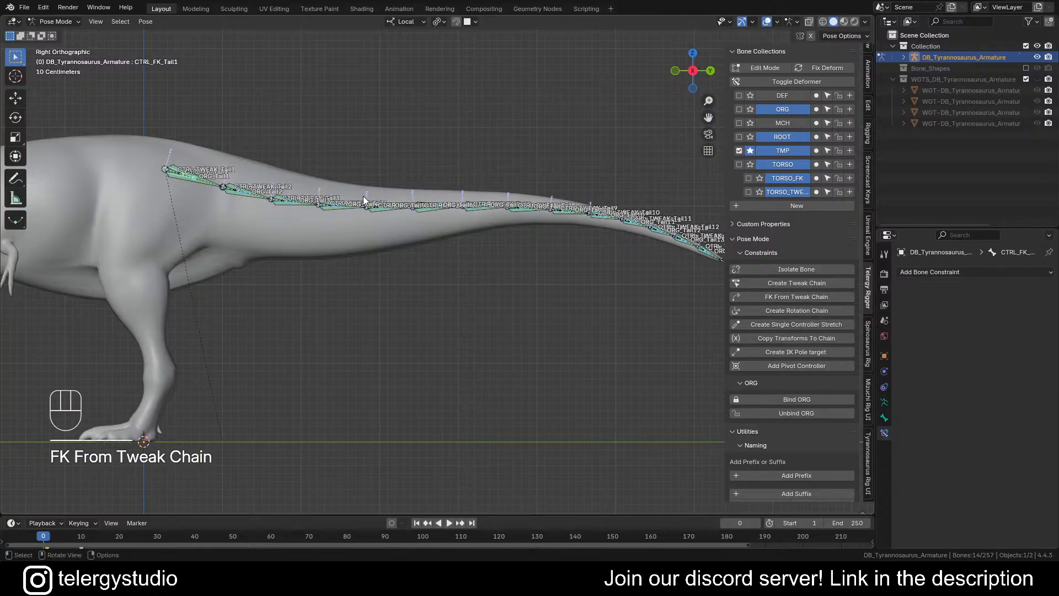
Step: Select the bones by the name ORG, assign them to the ORG bone collection, and clear the selection
shift+middle_drag(454, 238, 456, 260)
key(ctrl+f)
text(TWEAK)
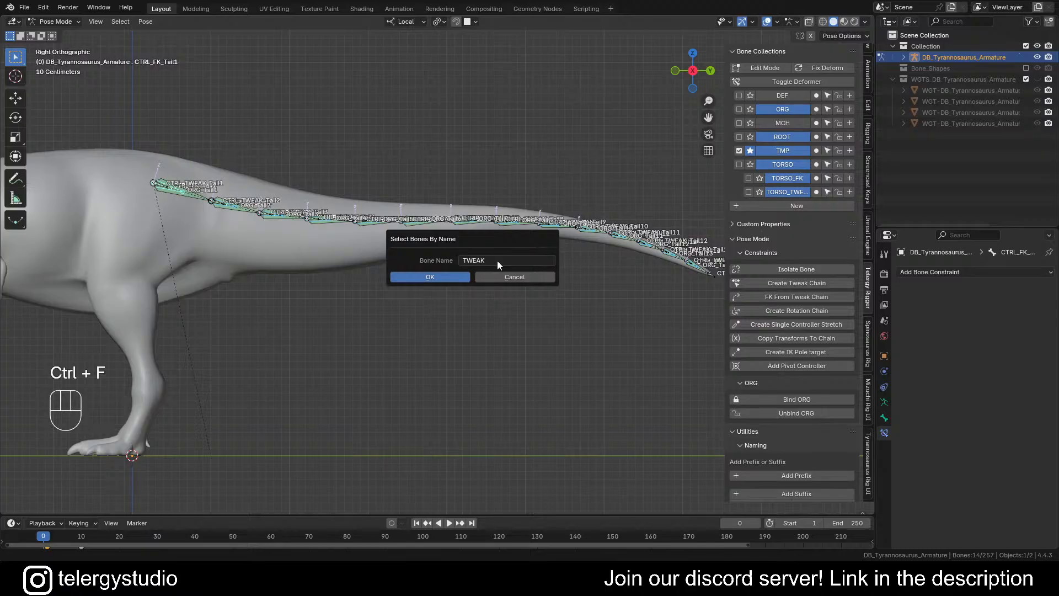
text(ORG)
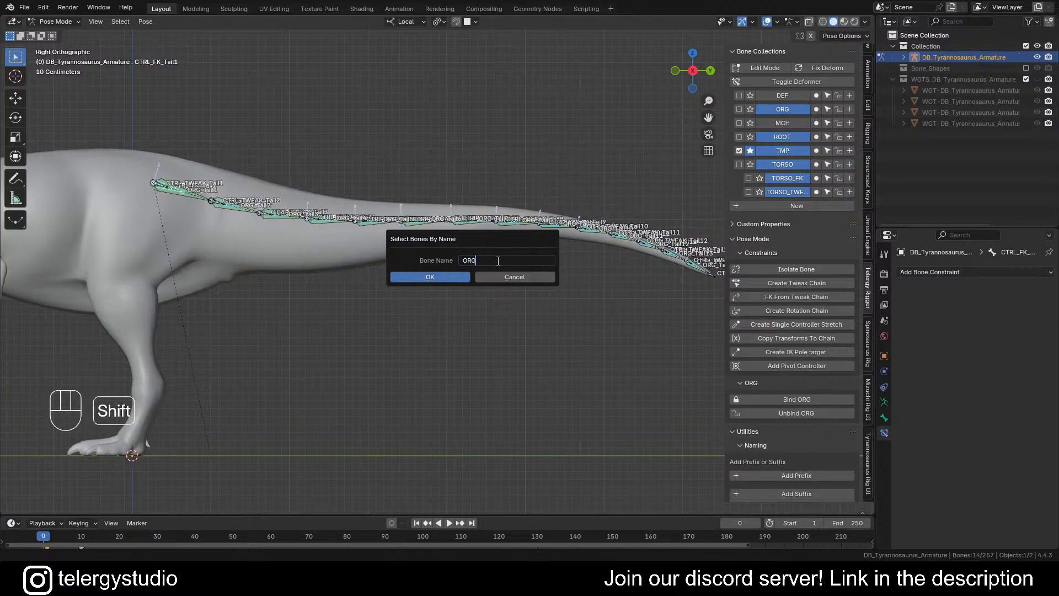
key(Return)
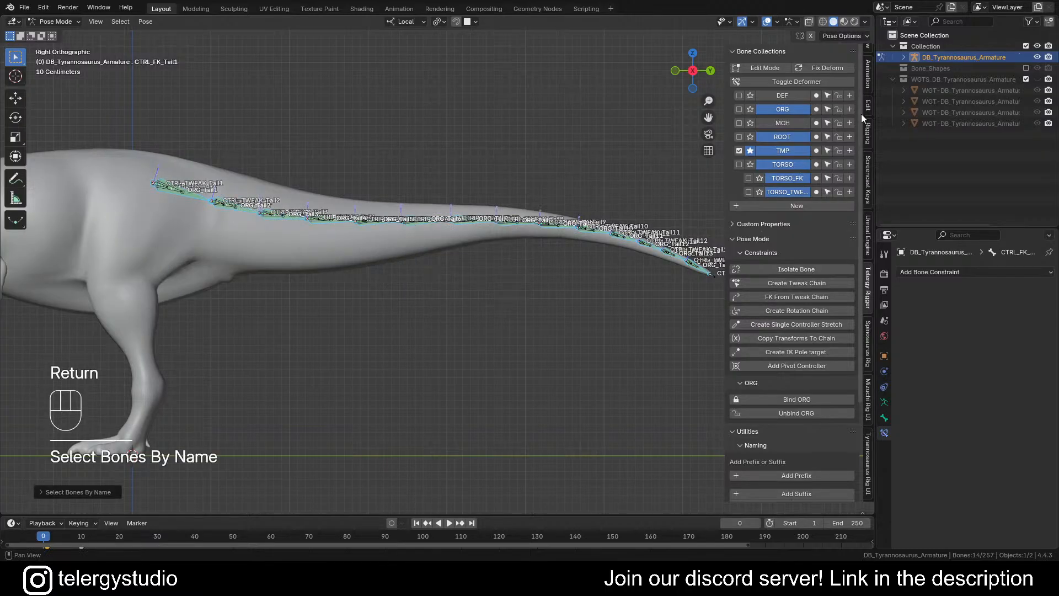
click(817, 109)
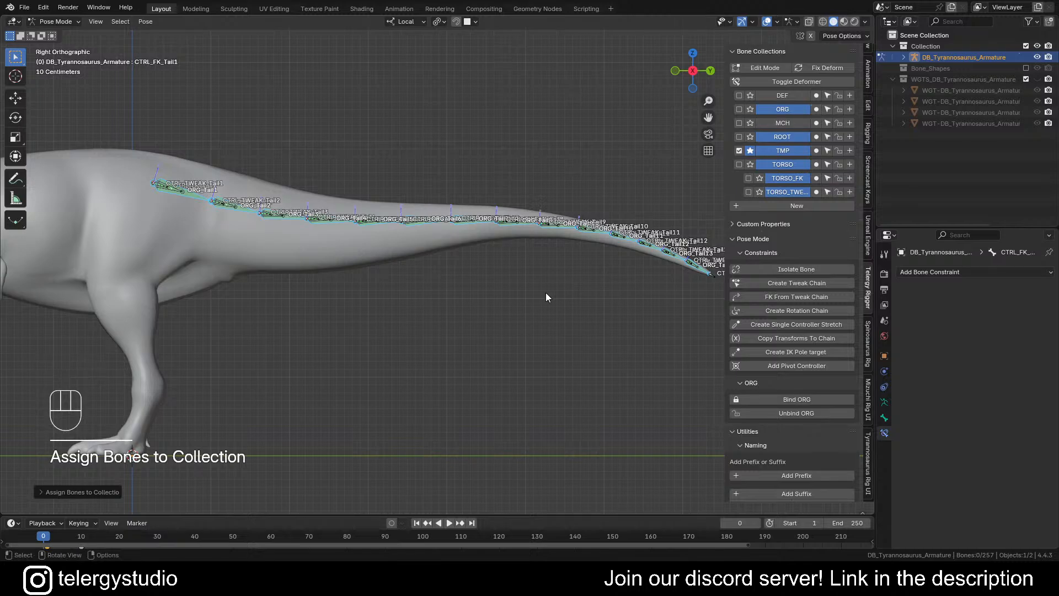
click(455, 266)
Step: Select the tail bones by the name FK and scale them by 2 in Edit Mode
shift+middle_drag(529, 184, 475, 182)
key(ctrl+f)
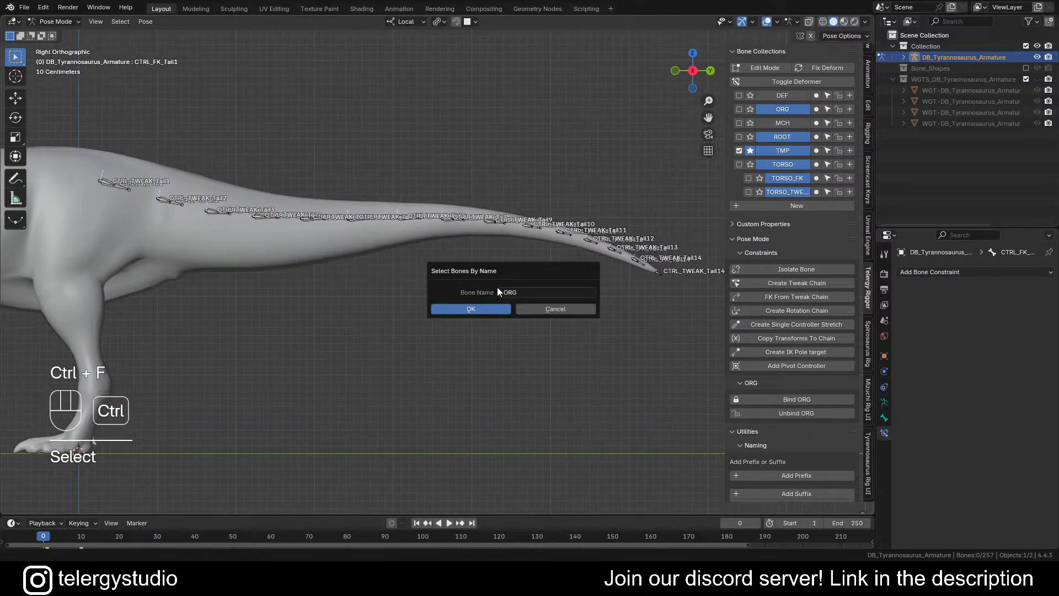
click(518, 293)
text(*TWEAK*)
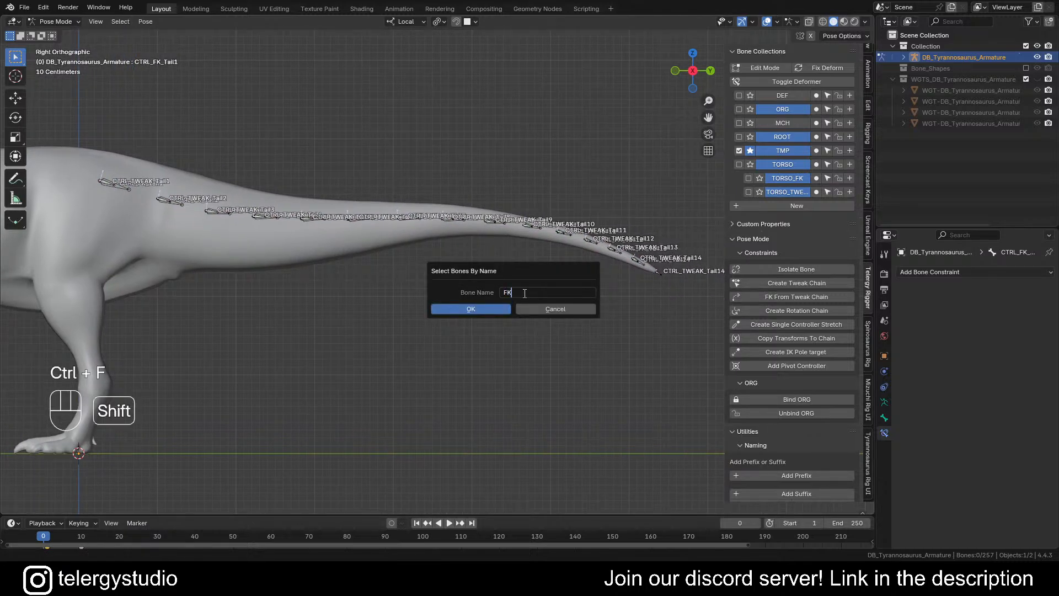
key(Return)
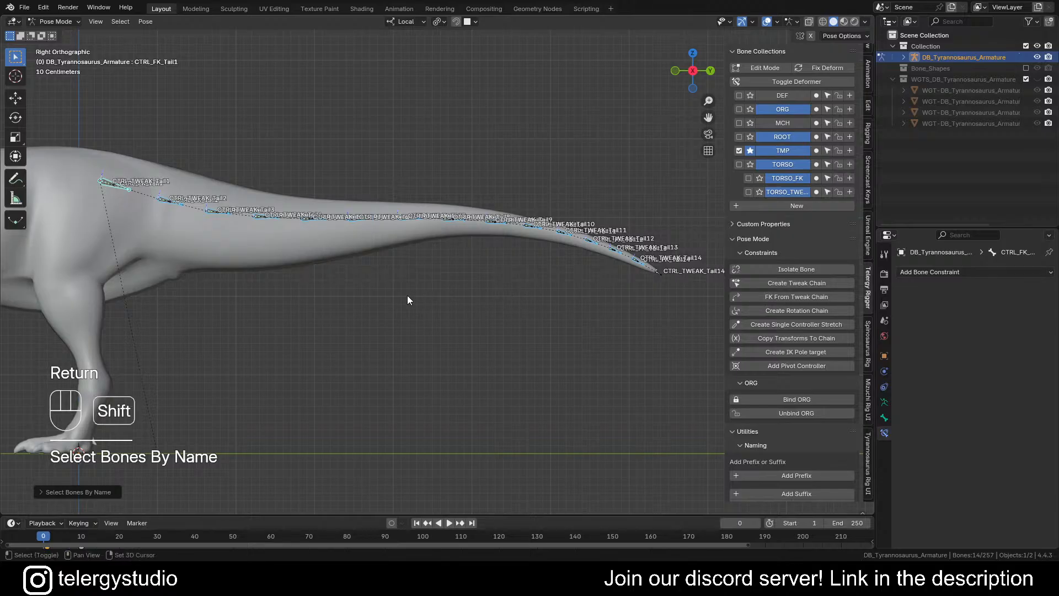
shift+middle_drag(407, 295, 293, 279)
key(Tab)
key(s)
key(2)
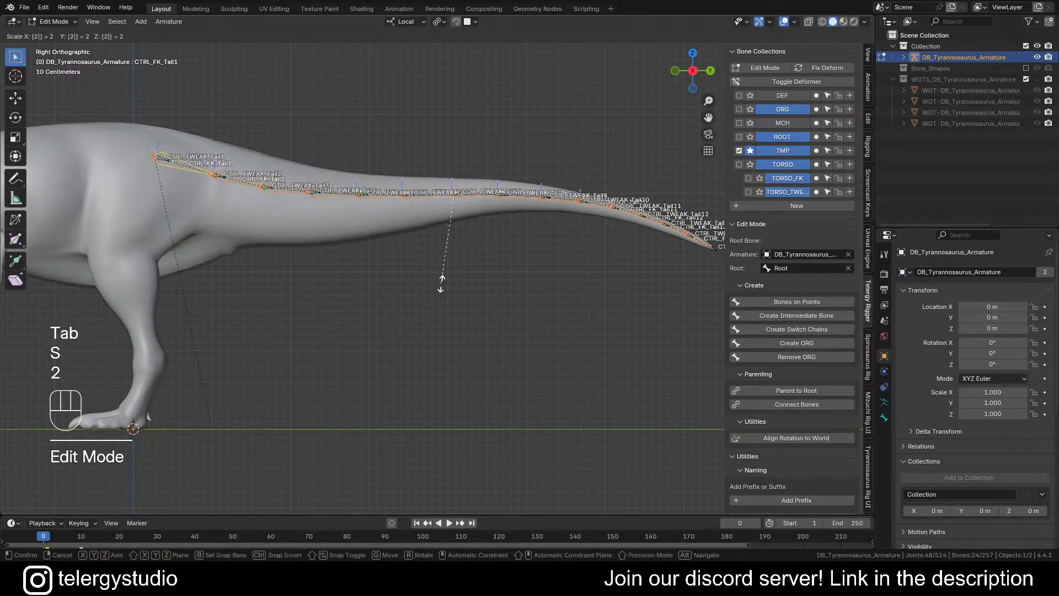
click(442, 284)
Step: Examine the size and alignment of the FK bones along the tail from base to tip
scroll(209, 149, up, 6)
scroll(209, 154, down, 5)
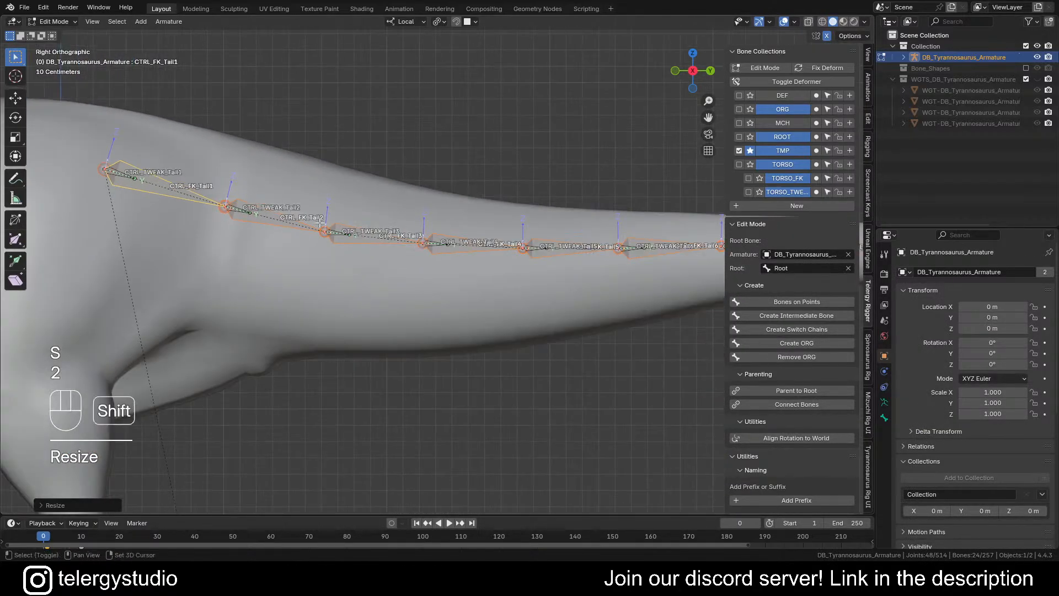
shift+middle_drag(419, 221, 245, 219)
scroll(553, 262, up, 6)
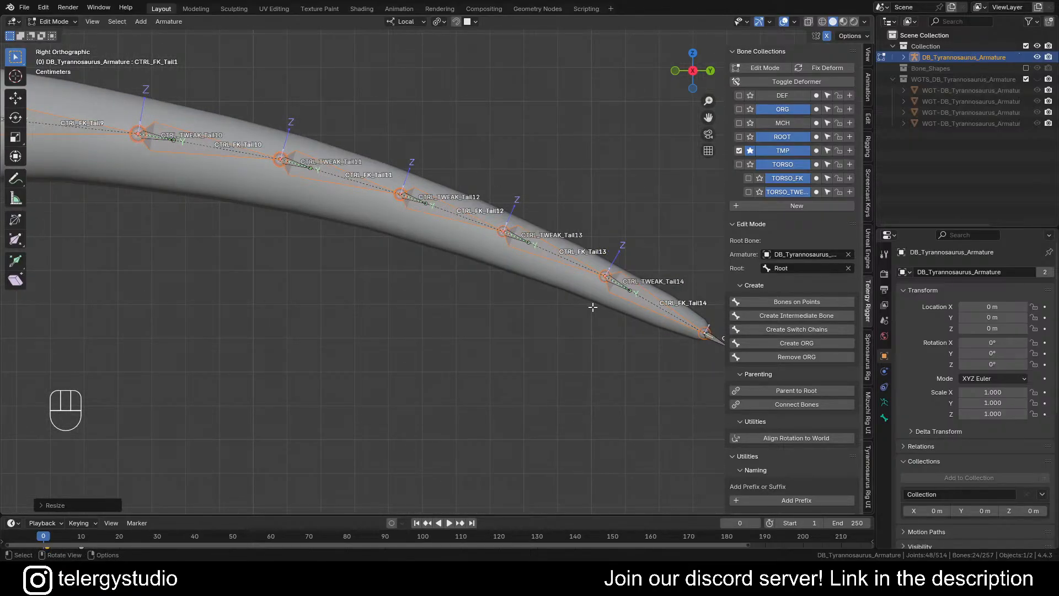
scroll(596, 282, down, 2)
shift+middle_drag(596, 282, 406, 264)
scroll(430, 248, down, 3)
shift+middle_drag(329, 258, 331, 255)
Step: Return to Pose Mode and create a rotation chain from the selected FK tail bones
key(Tab)
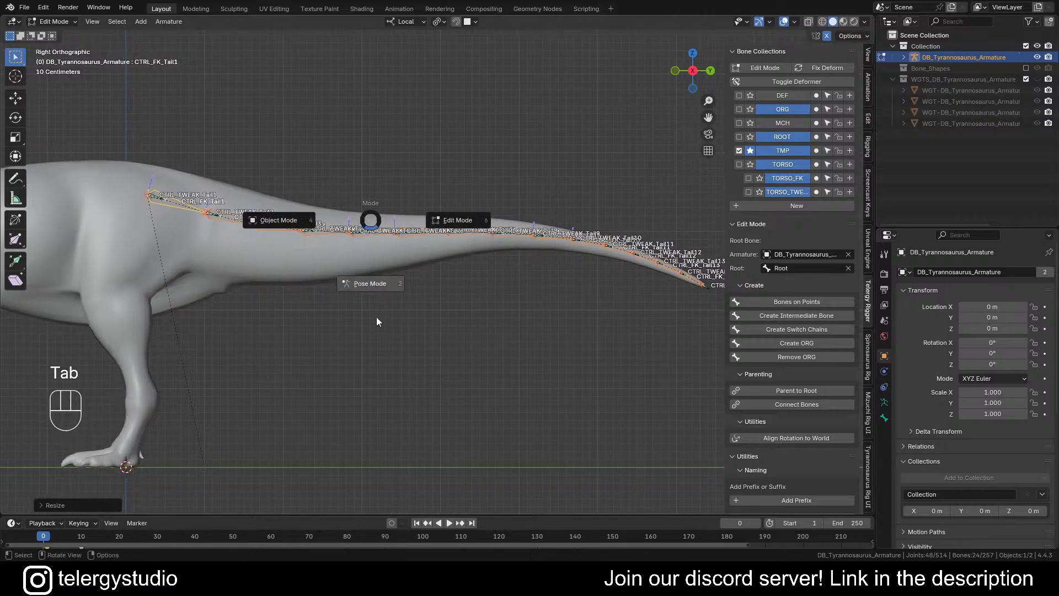
scroll(207, 211, up, 2)
scroll(207, 211, down, 1)
mouse_move(208, 211)
shift+middle_down()
mouse_move(246, 231)
mouse_move(221, 220)
shift+middle_up()
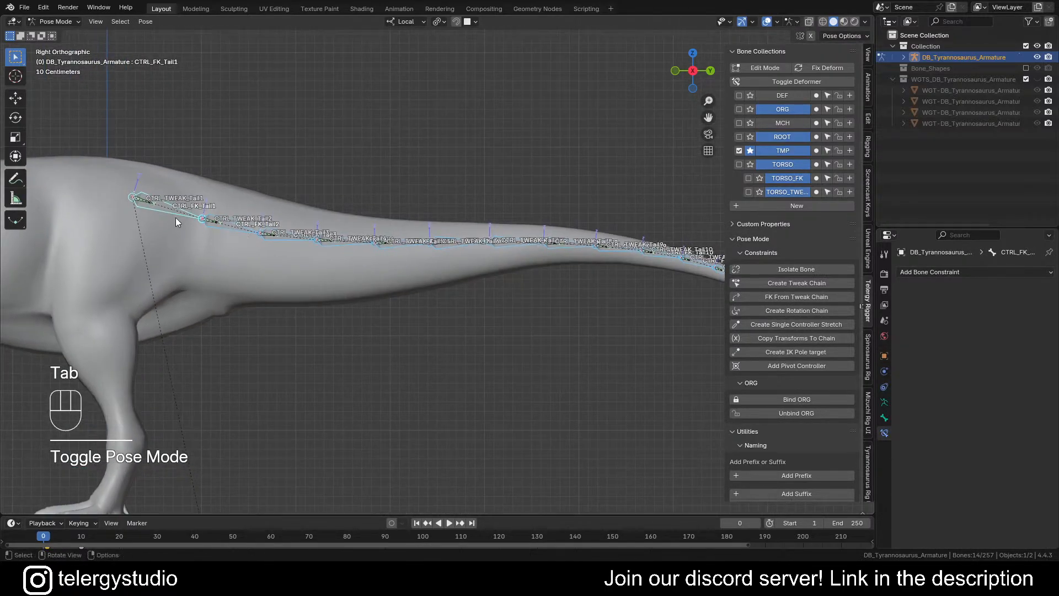
shift+middle_drag(639, 256, 502, 216)
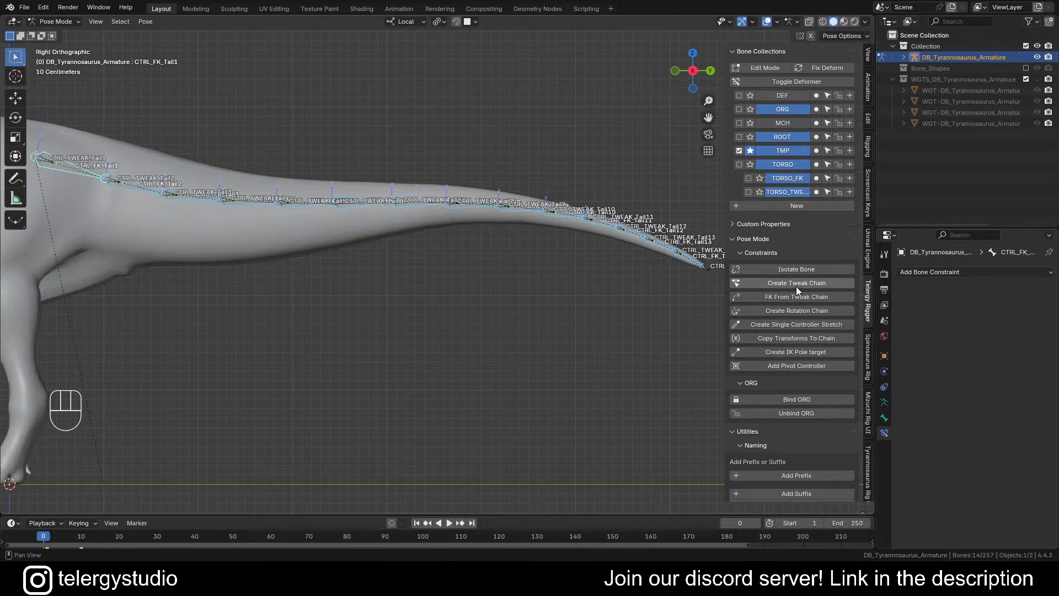
click(796, 313)
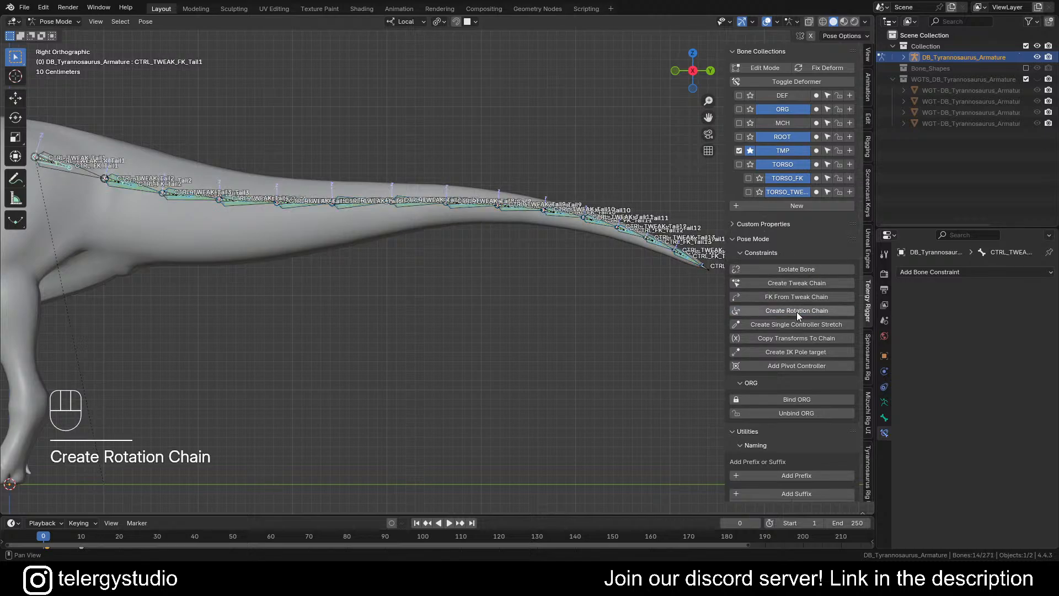
Step: Select CTRL_FK_Tail1 and test its rotation to check how the tail follows, cancelling each rotation
shift+middle_drag(347, 271, 539, 295)
scroll(331, 215, up, 5)
scroll(342, 226, up, 5)
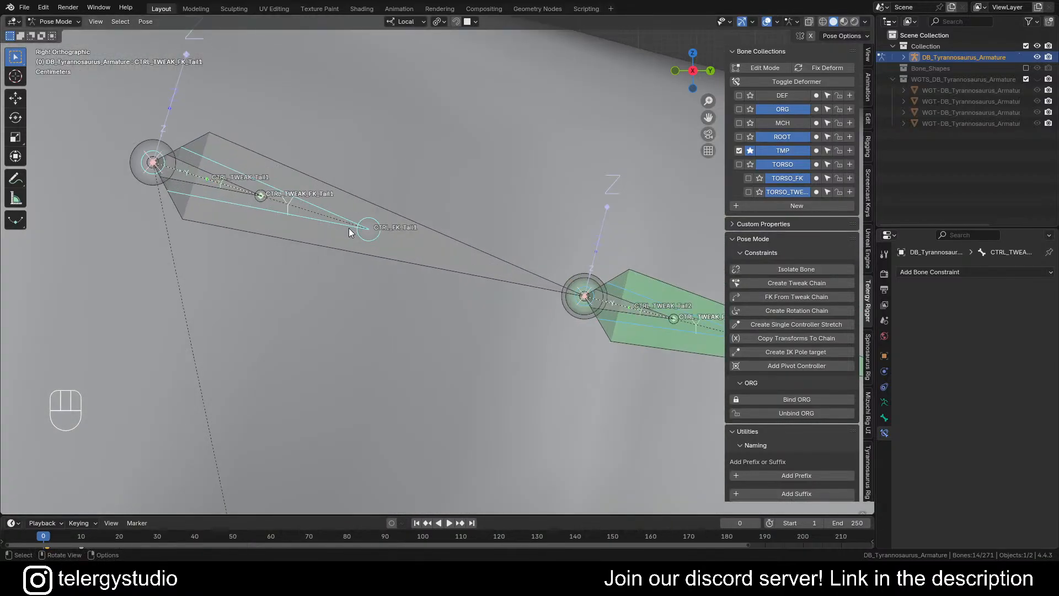
click(448, 269)
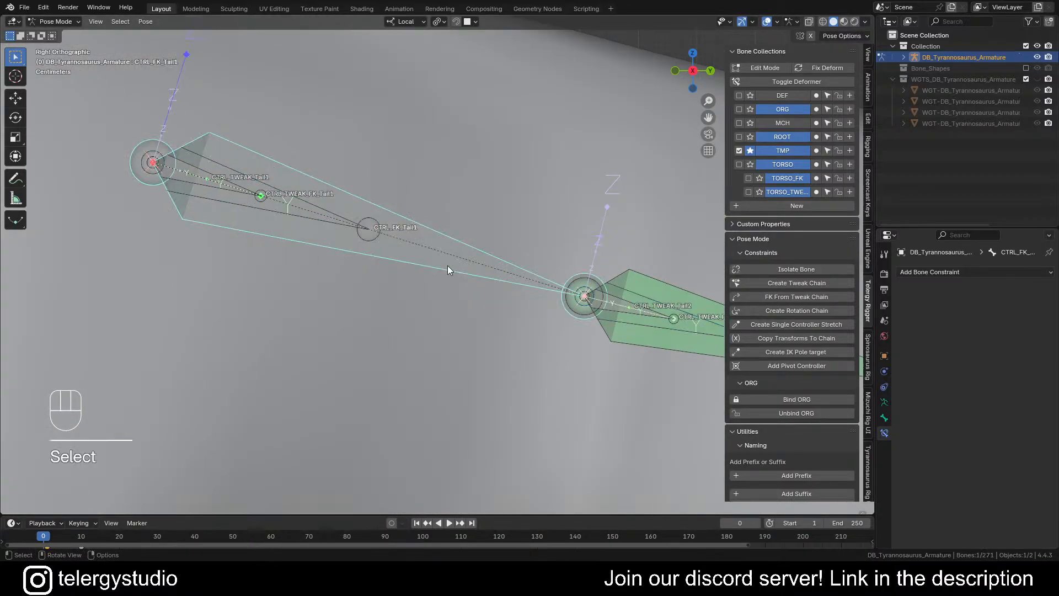
scroll(518, 309, down, 10)
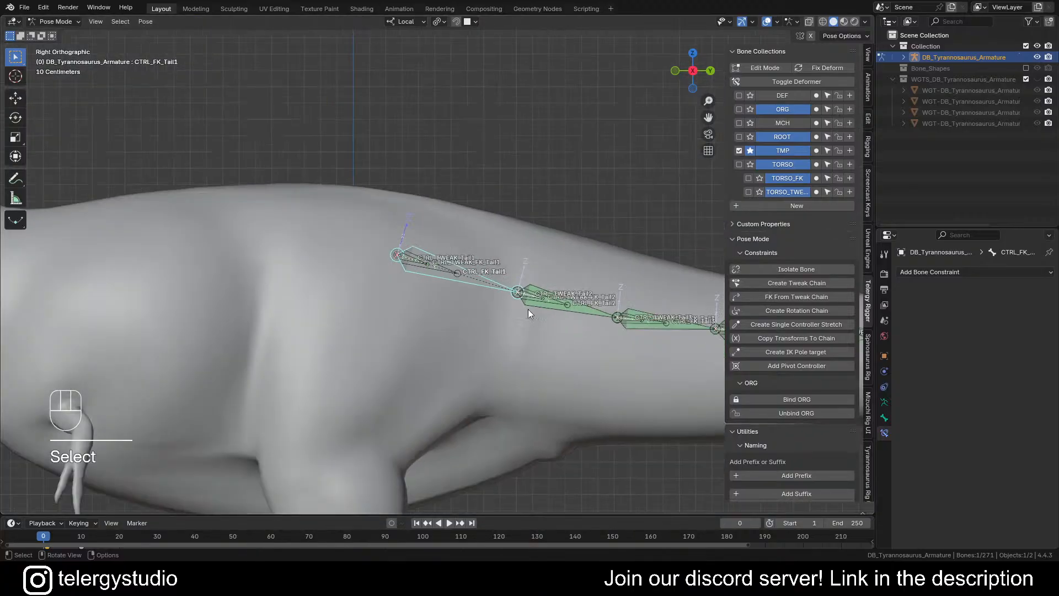
scroll(373, 299, up, 3)
key(r)
right_click(457, 245)
scroll(448, 248, down, 6)
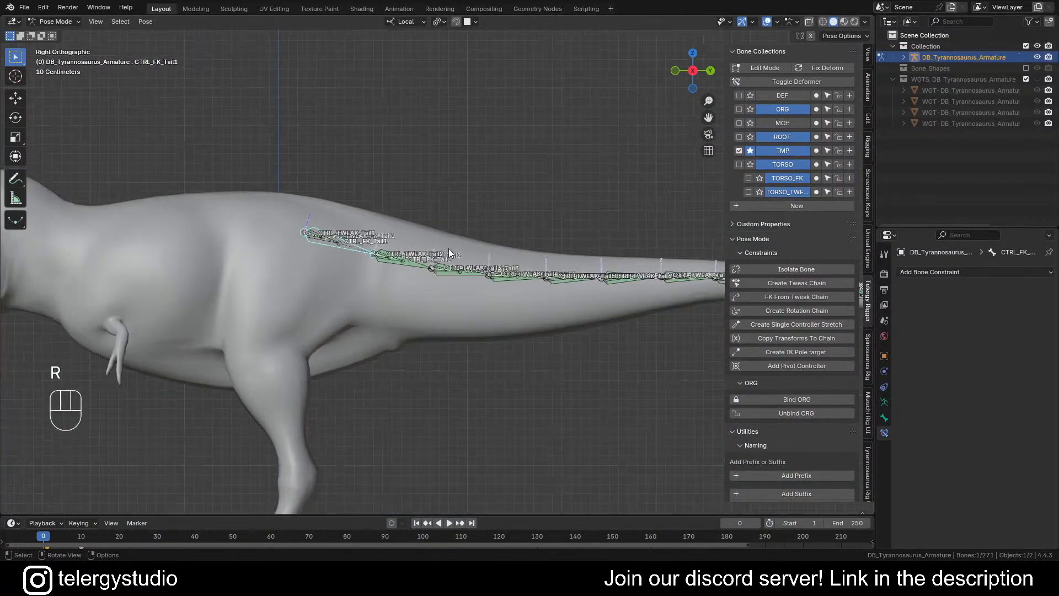
shift+middle_drag(537, 269, 353, 212)
key(r)
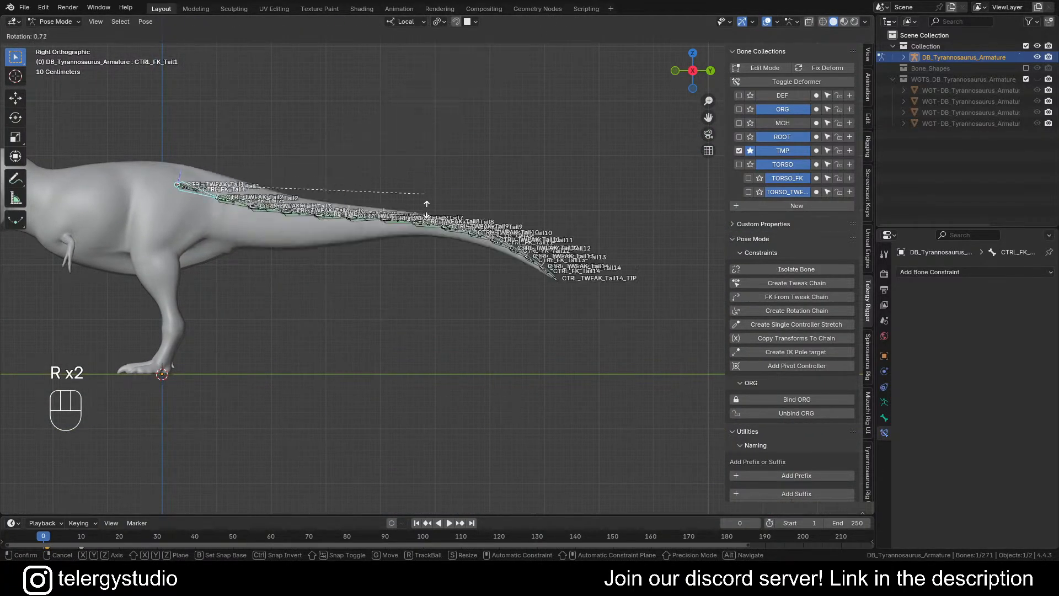
right_click(431, 172)
Step: Select CTRL_FK_Tail4 and test its rotation on the rest of the tail, cancelling the rotation
scroll(301, 211, up, 4)
click(301, 212)
scroll(303, 207, down, 6)
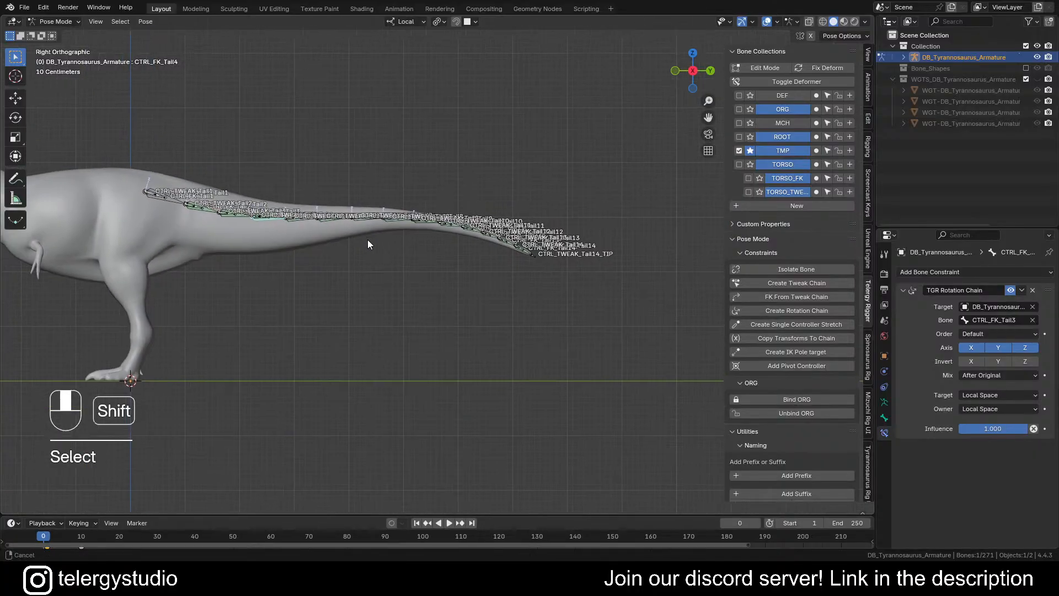
key(r)
right_click(439, 265)
Step: Pick CTRL_TWEAK_FK_Tail1 from the overlapping bones at the tail base and test its rotation, cancelling it
scroll(270, 249, up, 8)
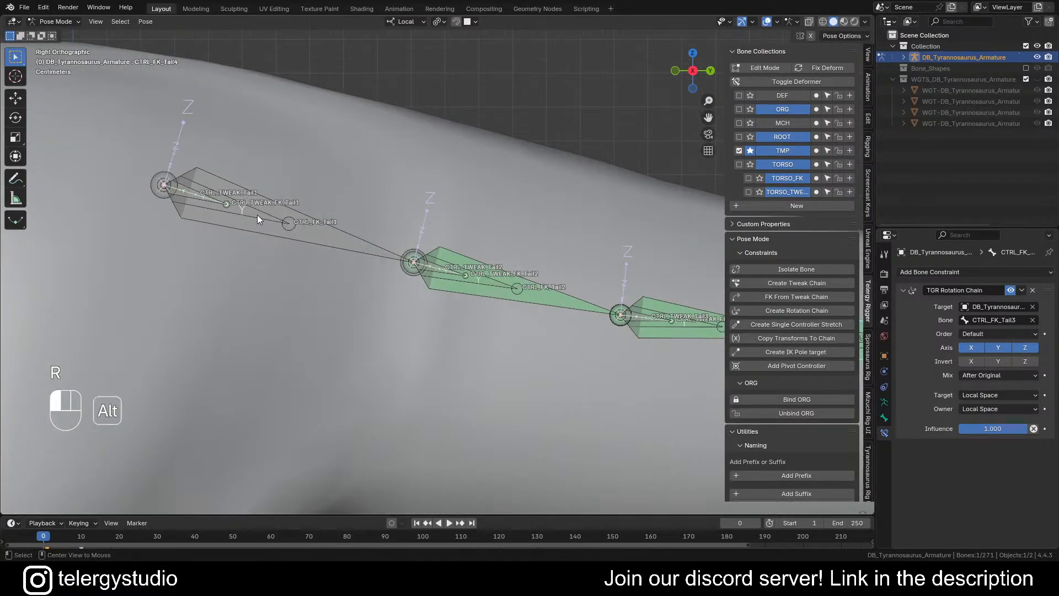
alt+click(257, 215)
click(244, 229)
scroll(244, 230, down, 7)
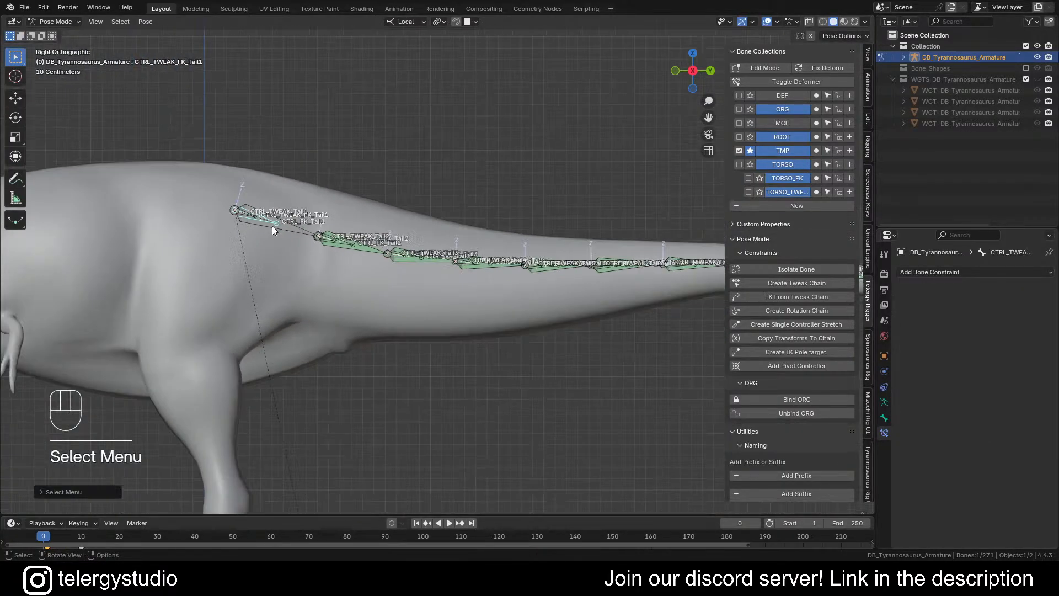
key(r)
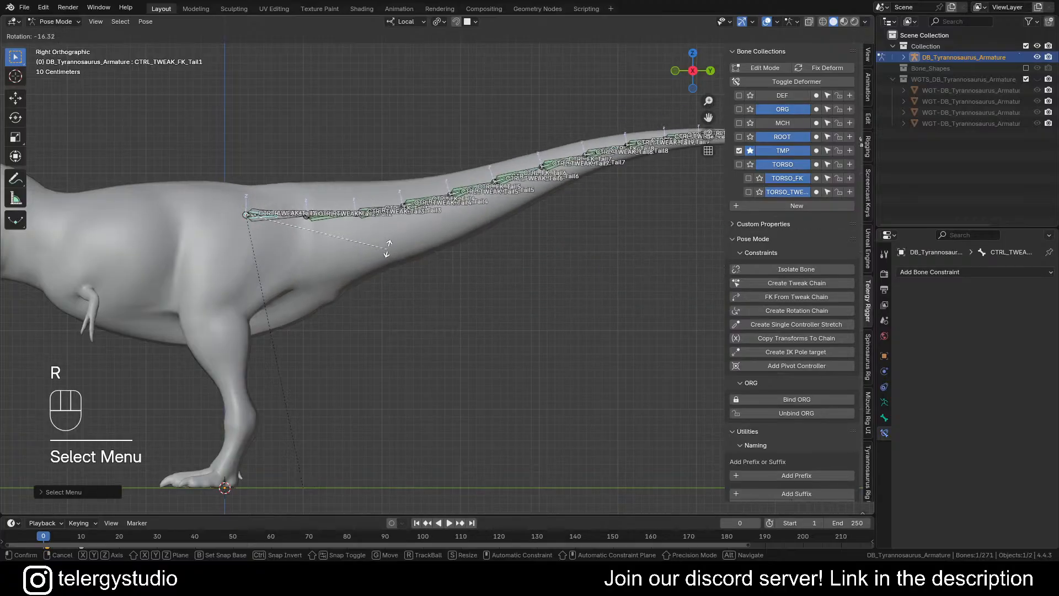
right_click(393, 255)
Step: Pick CTRL_TWEAK_FK_Tail2 from the overlapping bones and test its rotation on the rest of the tail, cancelling it
scroll(327, 255, up, 8)
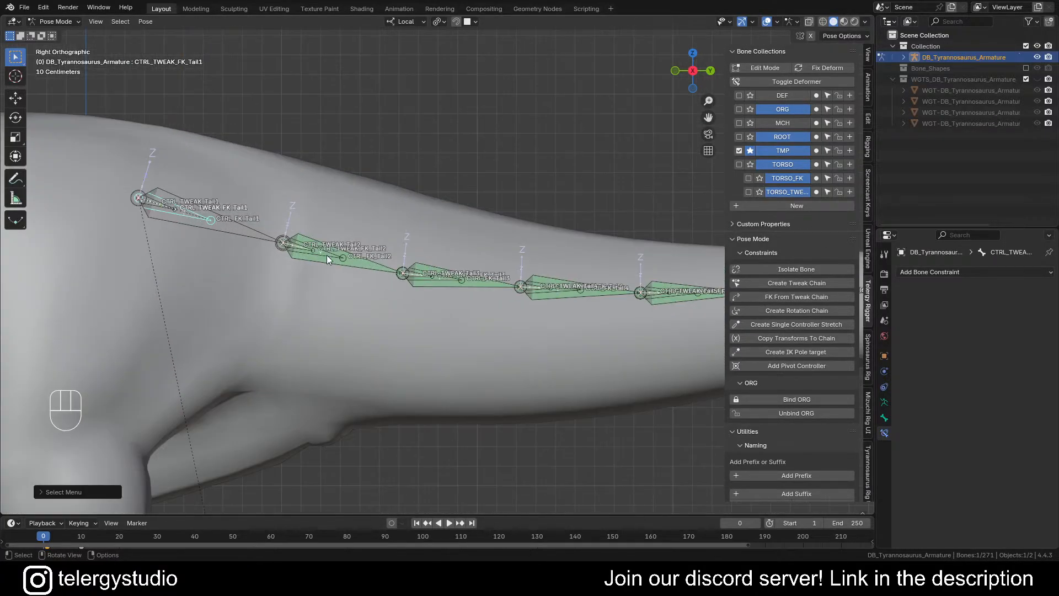
alt+click(327, 255)
click(316, 273)
key(r)
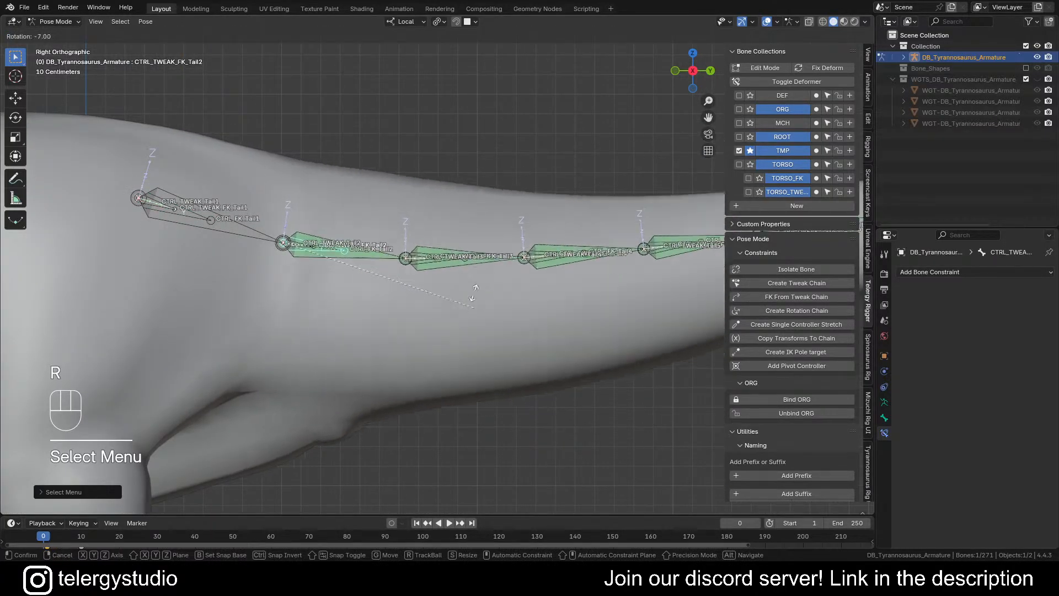
right_click(376, 252)
Step: Select the bones whose names match CTRL_FK and batch rename them, replacing FK with CHAIN
shift+middle_drag(269, 229, 381, 217)
click(382, 217)
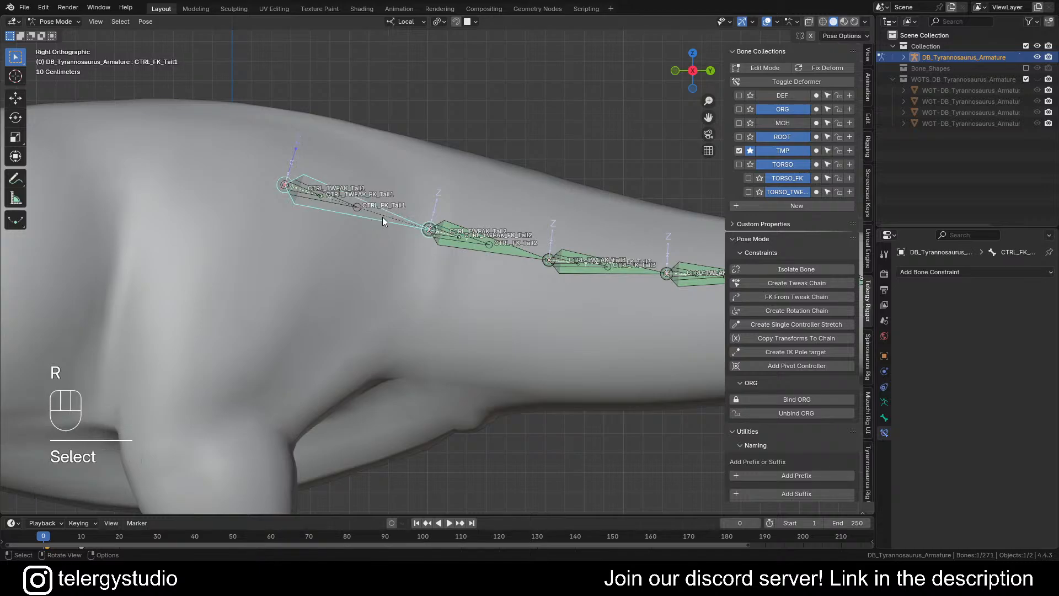
click(418, 241)
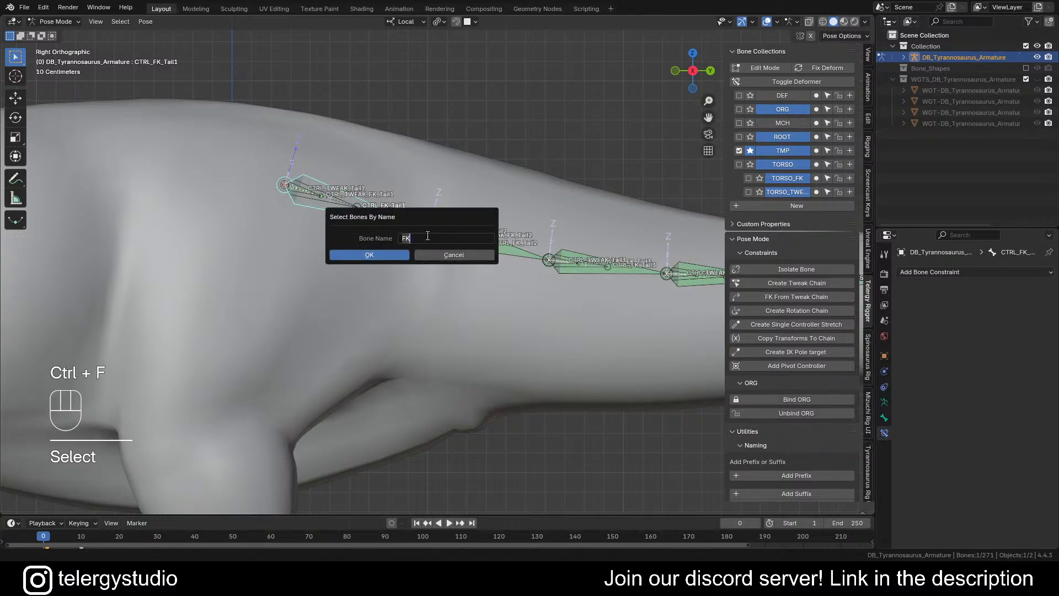
text(CTRL_)
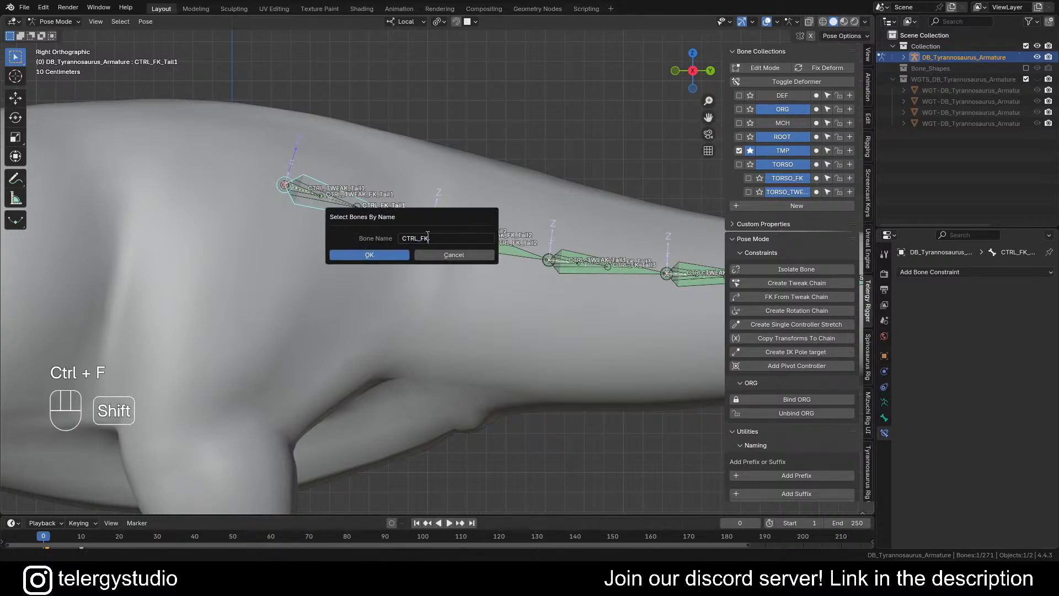
text(FK)
key(Return)
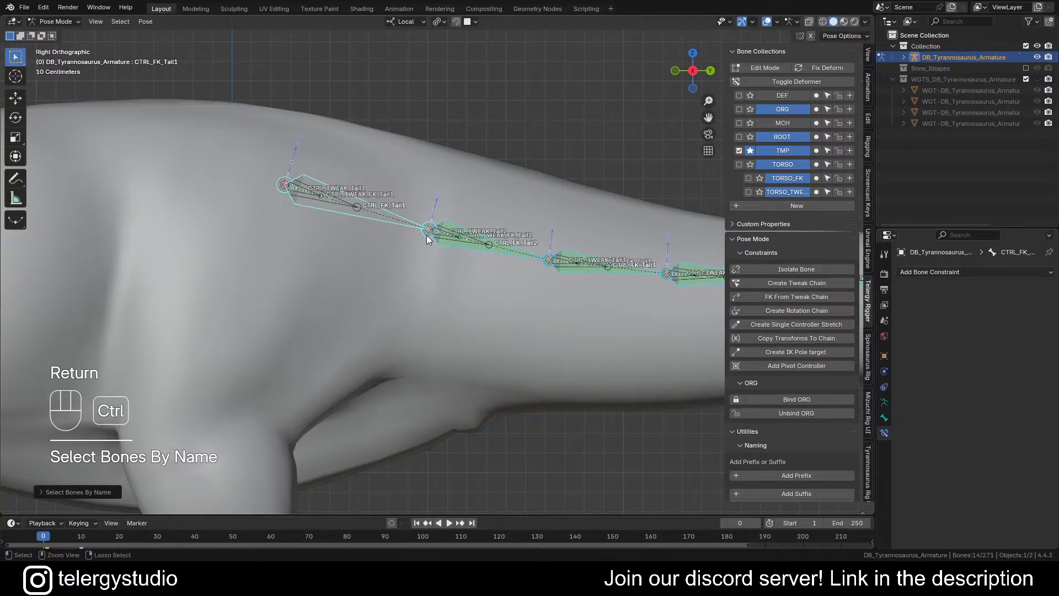
key(ctrl+F2)
click(432, 269)
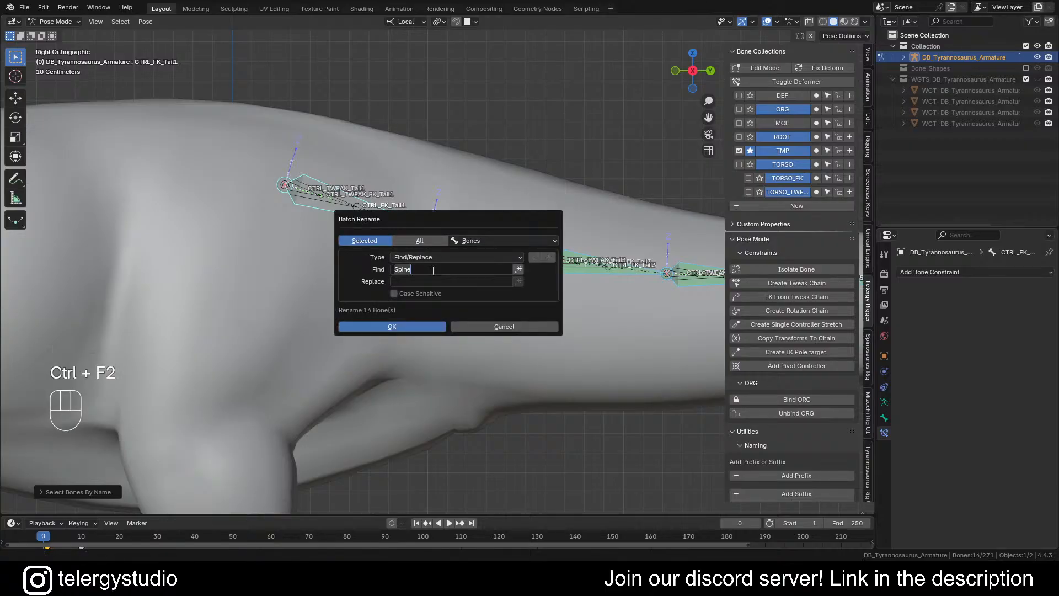
text(FK)
key(Tab)
text(CHAIN)
key(Return)
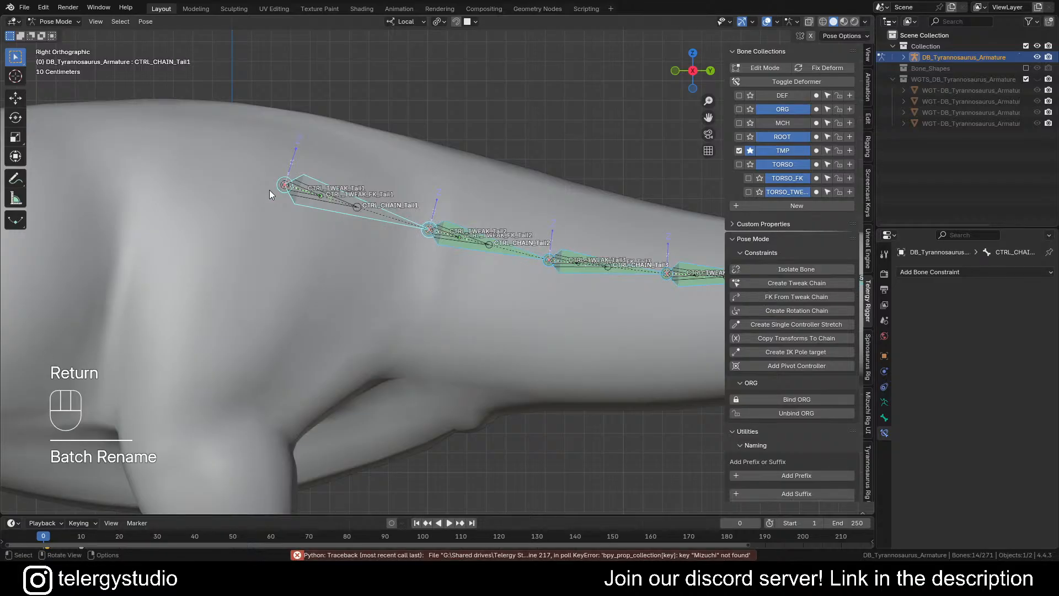
Step: Hide the selected CTRL_CHAIN tail bones
shift+middle_drag(402, 161, 375, 162)
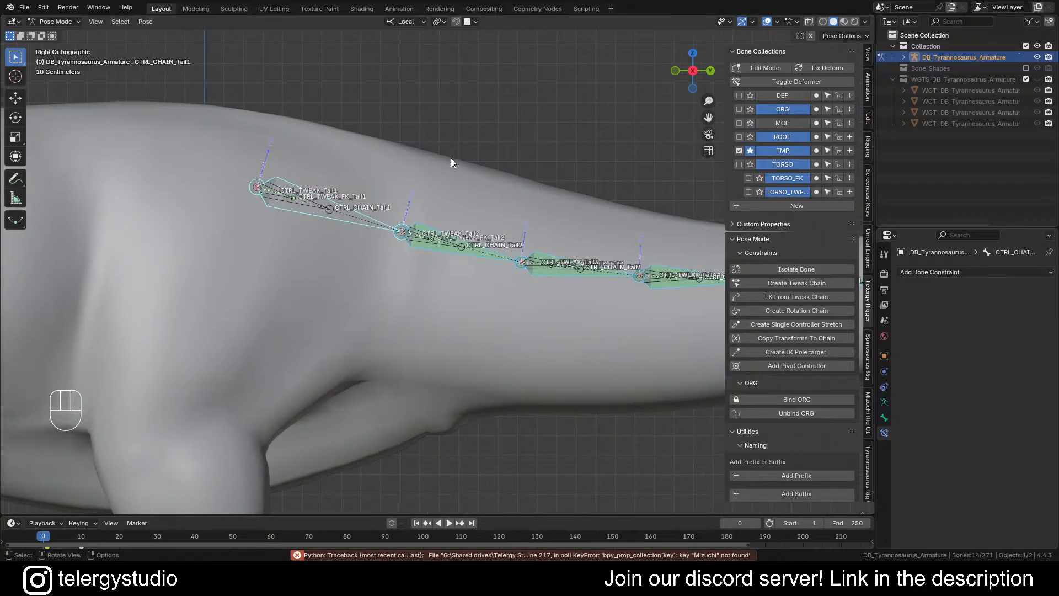
key(h)
scroll(407, 162, down, 2)
shift+middle_drag(451, 164, 393, 173)
scroll(291, 201, up, 5)
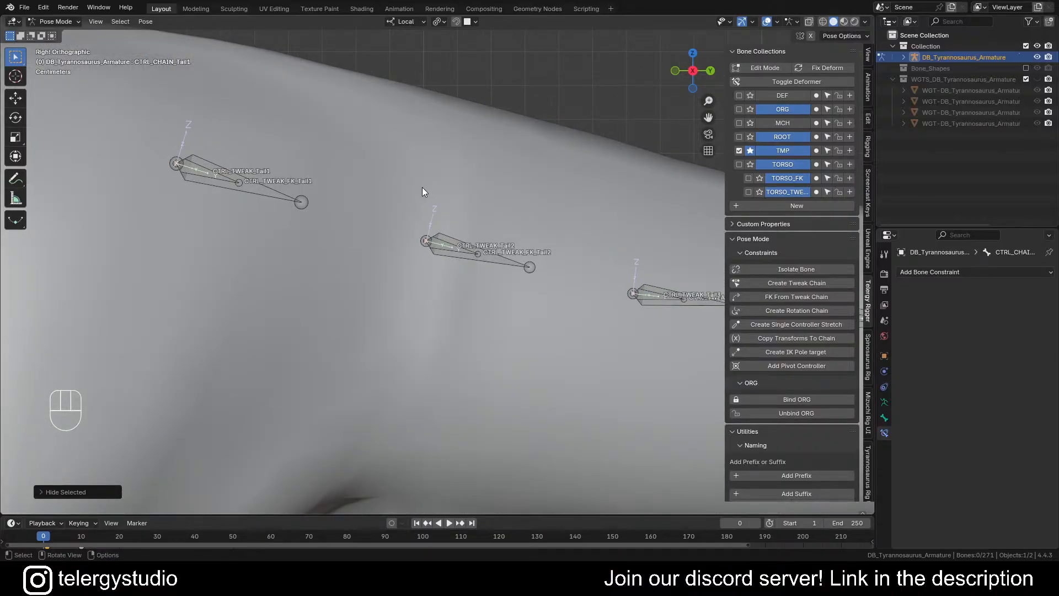
Step: Select the bones whose names match CTRL_TWEAK_FK and hide all the unselected bones
key(ctrl+f)
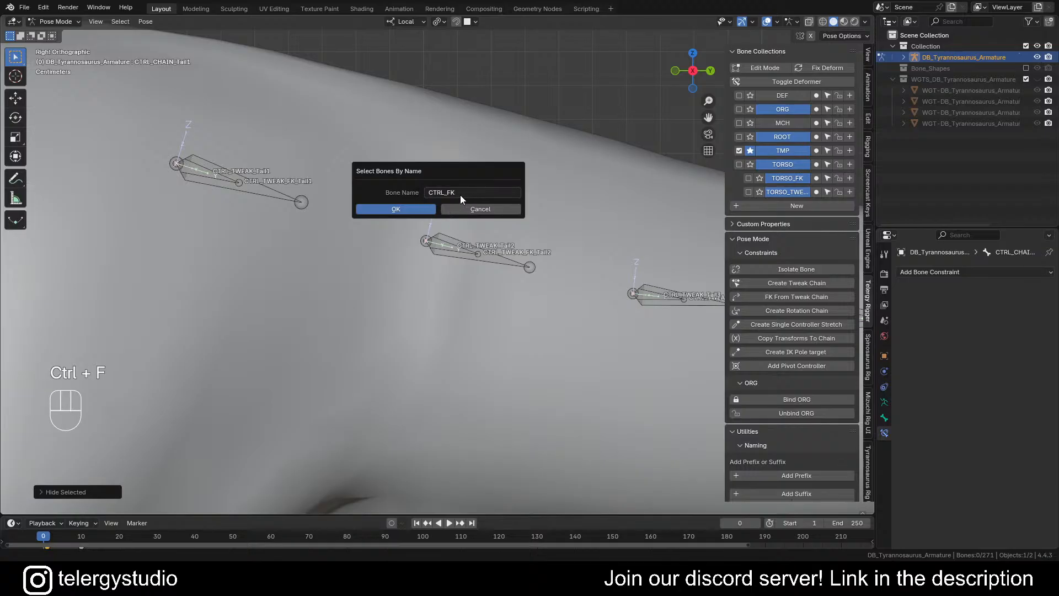
click(444, 194)
click(444, 195)
text(TWE)
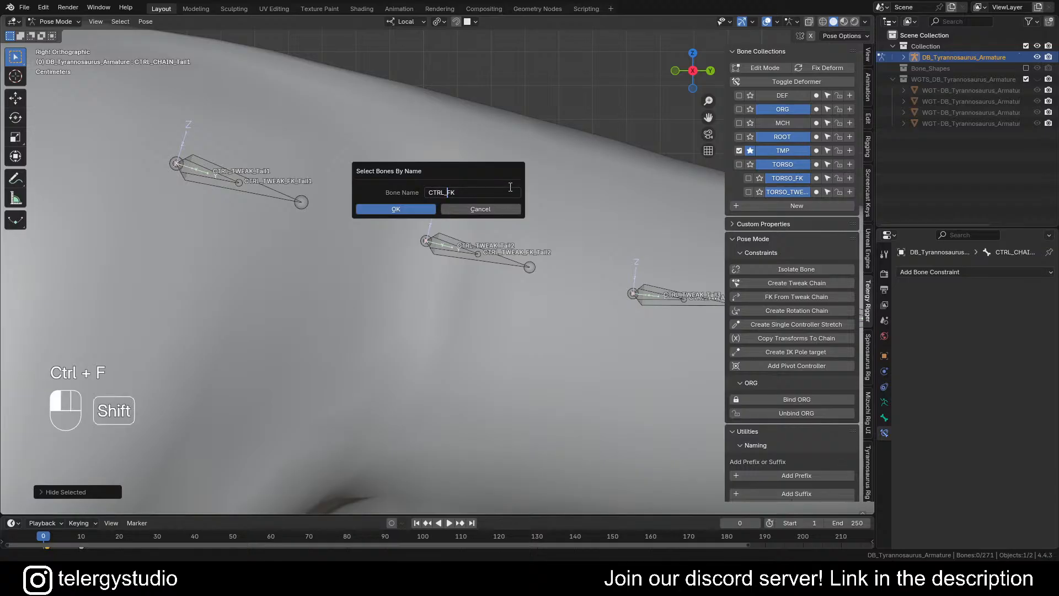
text(AK_)
key(Return)
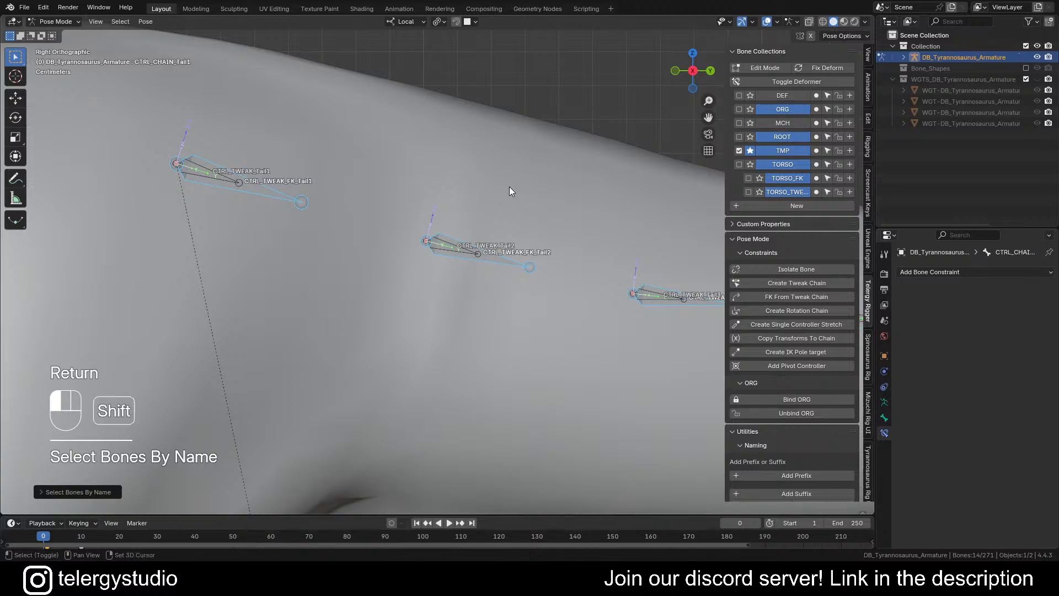
key(shift+h)
scroll(552, 226, down, 5)
scroll(289, 225, up, 3)
shift+middle_drag(289, 222, 306, 219)
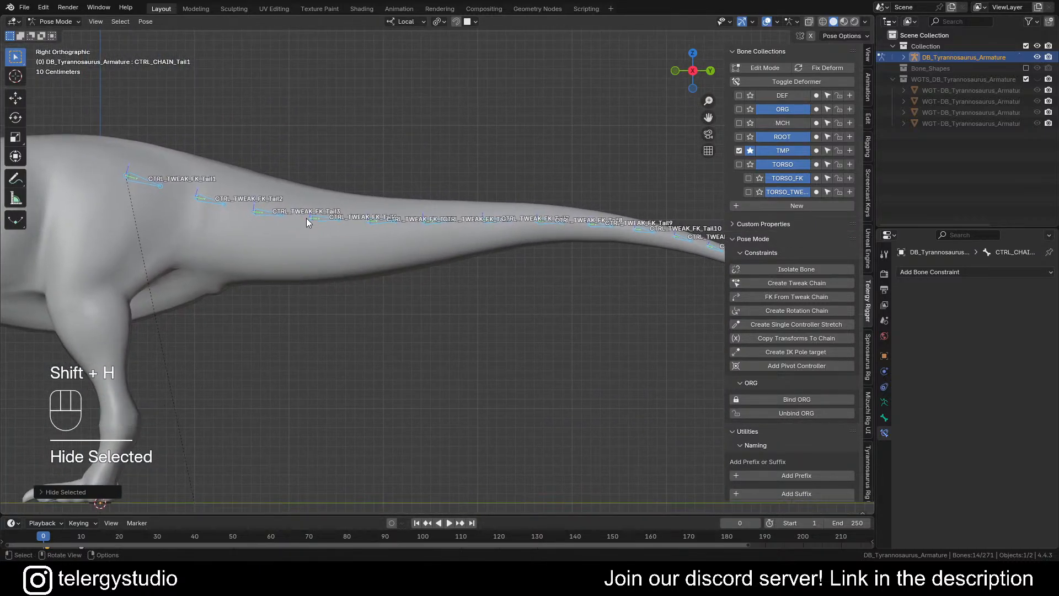
scroll(307, 219, down, 2)
shift+middle_drag(402, 225, 429, 239)
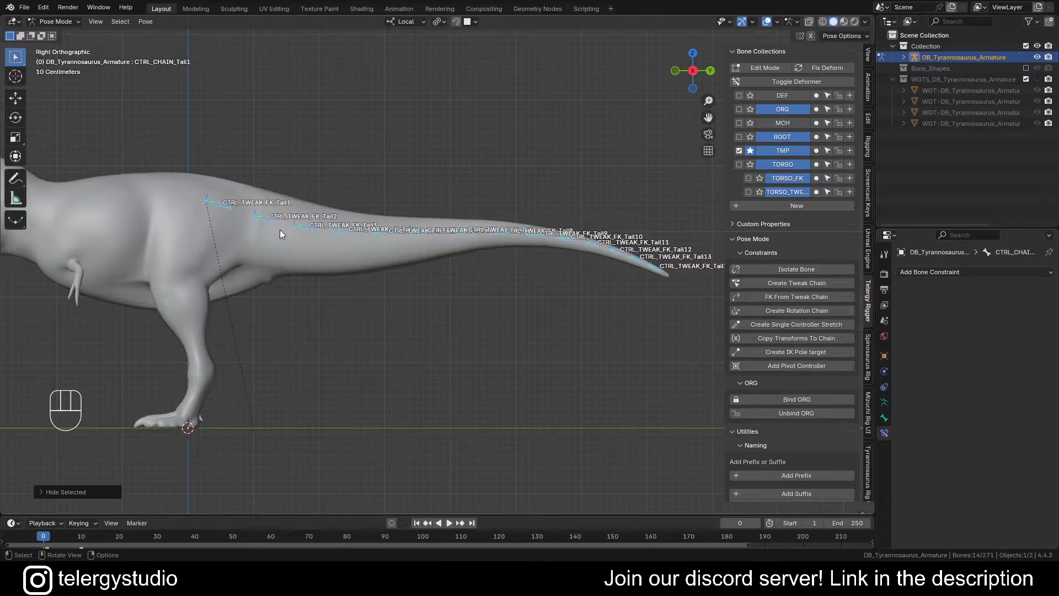
scroll(237, 202, up, 7)
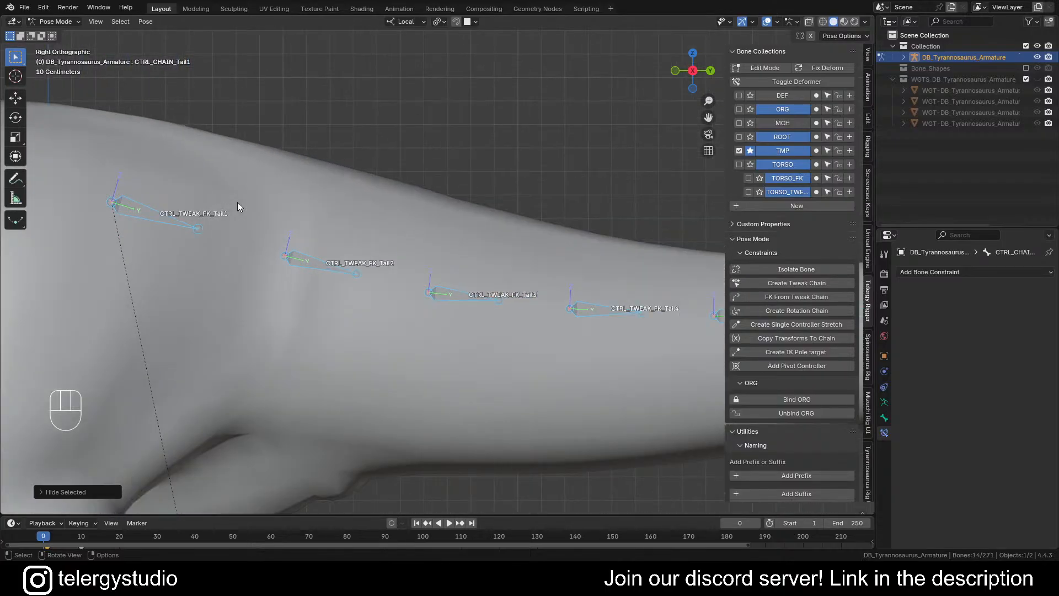
shift+middle_drag(356, 229, 447, 257)
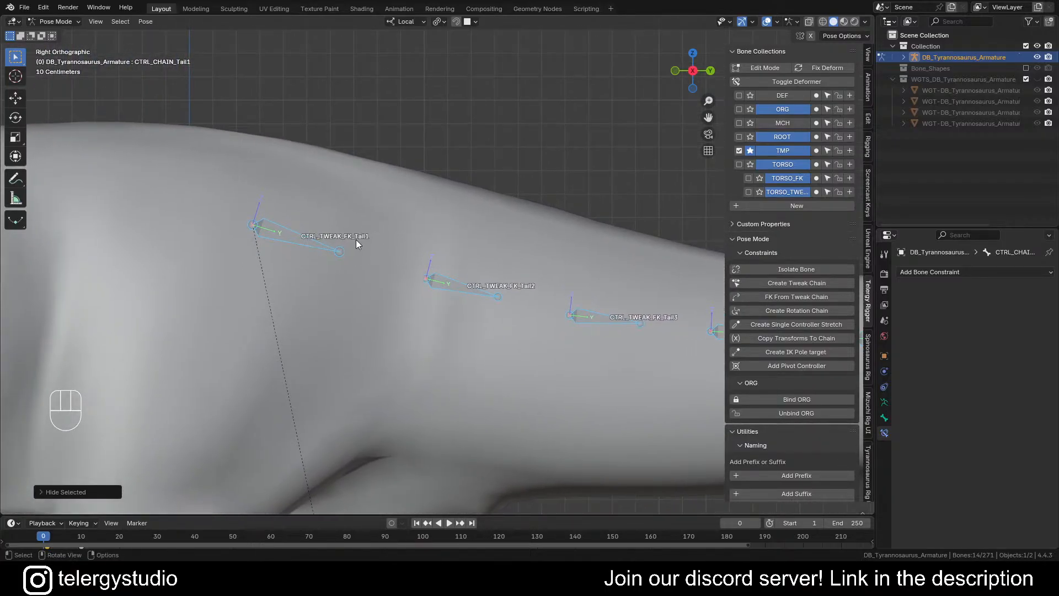
shift+middle_drag(363, 261, 330, 264)
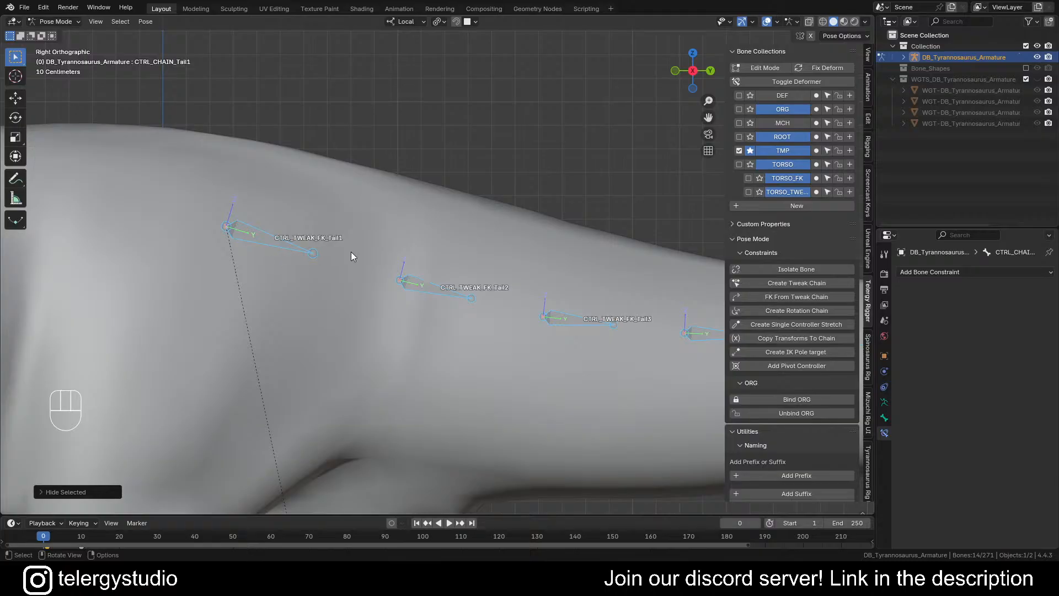
Step: Batch rename the selected CTRL_TWEAK_FK tail bones, finding TWEAK_ and replacing it with nothing
key(ctrl+F2)
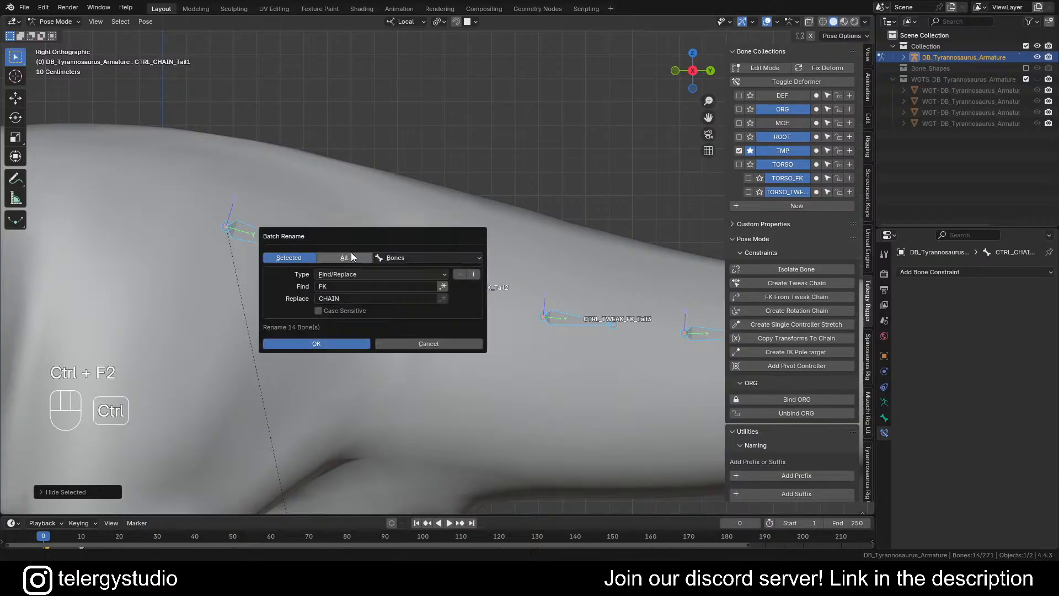
click(349, 288)
text(TWEA)
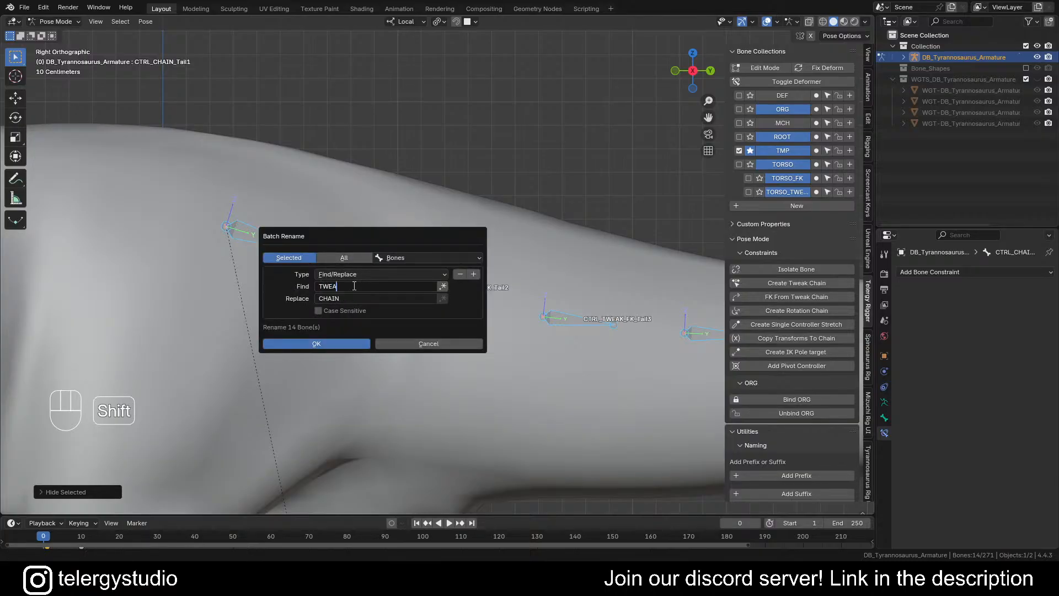
text(K_)
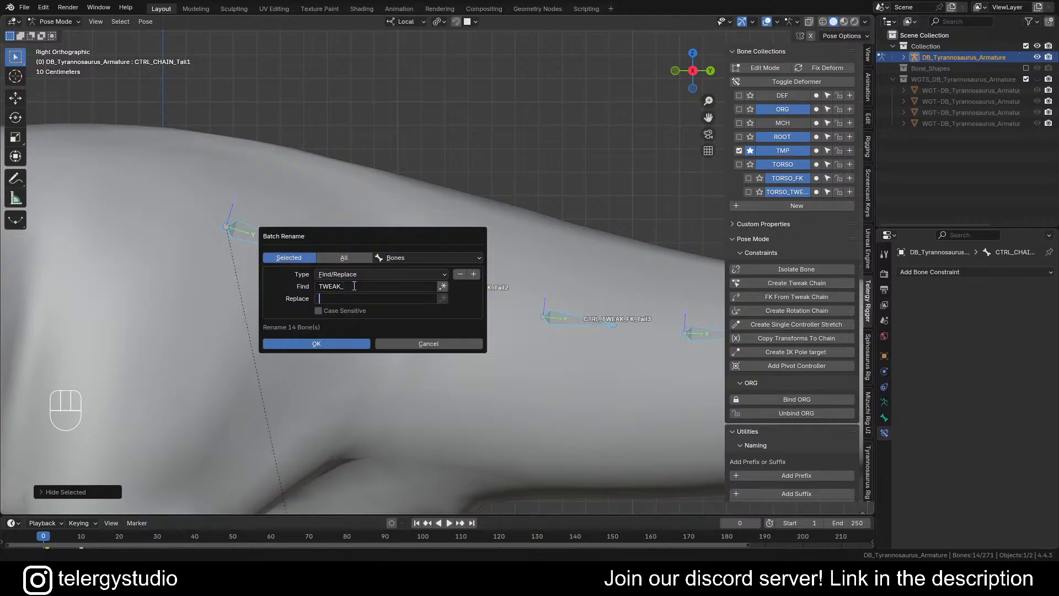
key(Return)
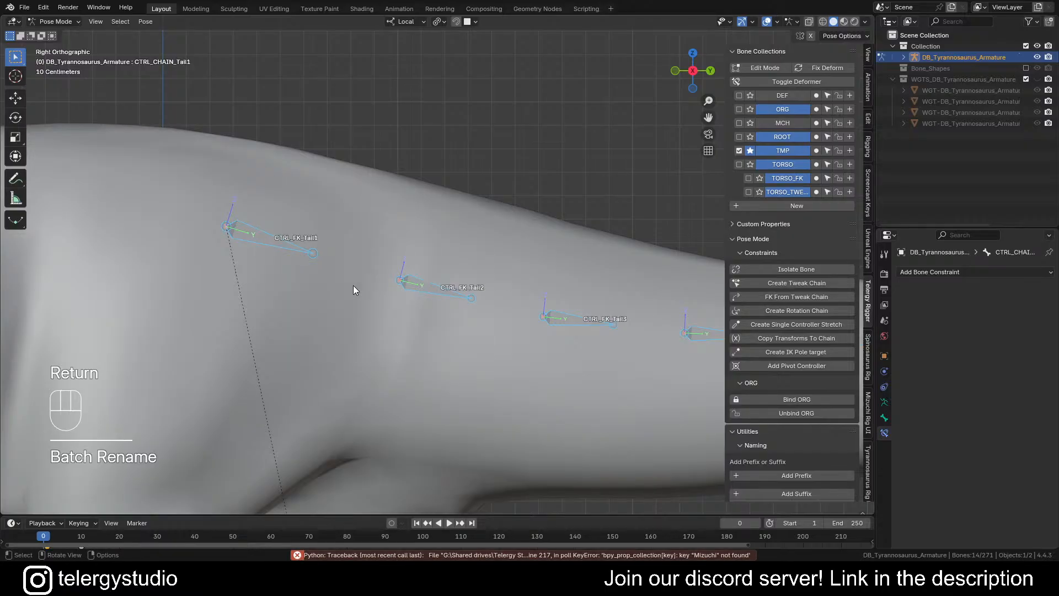
Step: Reveal all the hidden tail bones and clear the bone selection
scroll(488, 255, down, 2)
shift+middle_drag(488, 256, 458, 262)
key(alt+h)
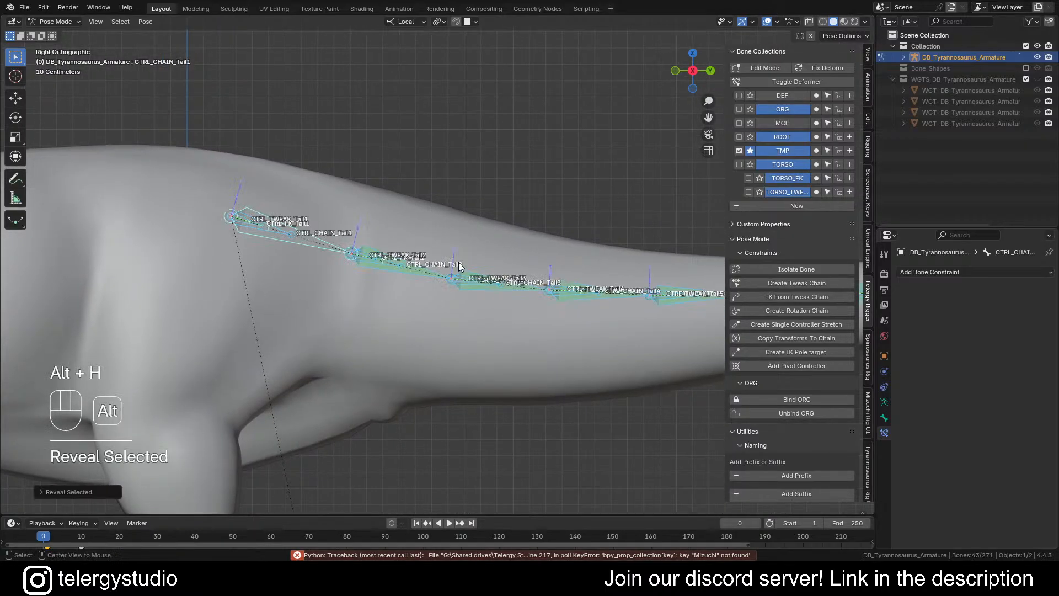
key(alt+a)
scroll(292, 249, up, 6)
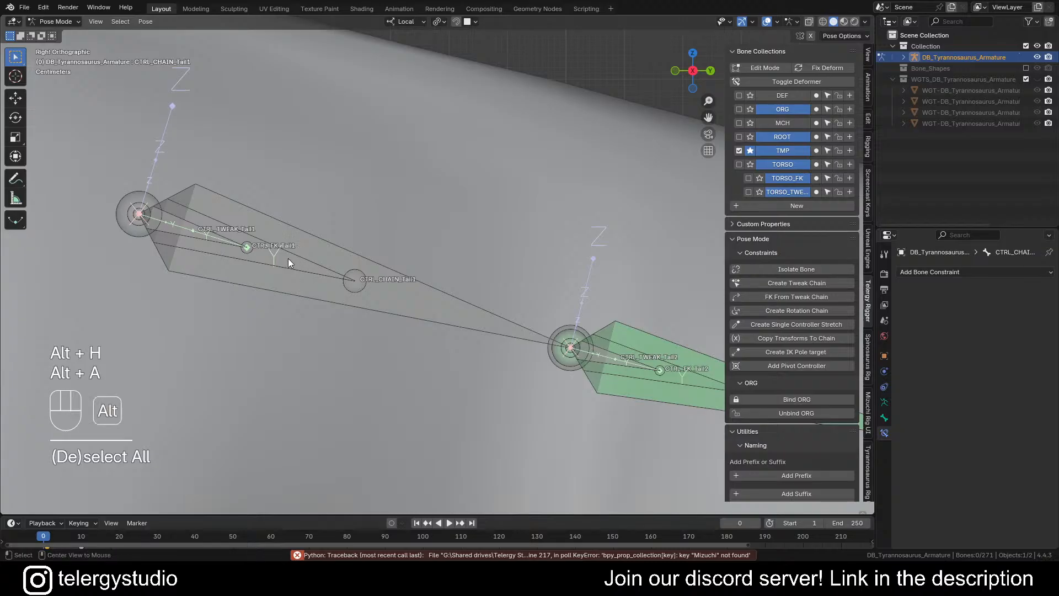
Step: Pick CTRL_FK_Tail1 from the overlapping bones at the tail base and test its rotation, cancelling it
alt+click(288, 262)
click(275, 273)
scroll(307, 262, down, 4)
key(r)
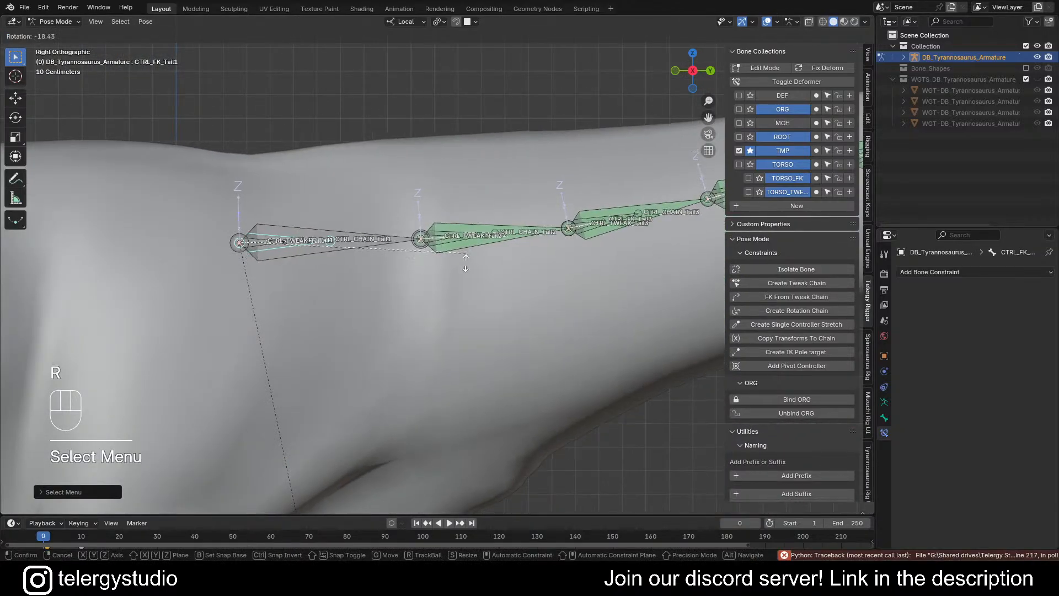
right_click(466, 259)
Step: Test the rotation of CTRL_CHAIN_Tail1 and of CTRL_CHAIN_Tail2 on the tail, cancelling each rotation
click(359, 277)
key(r)
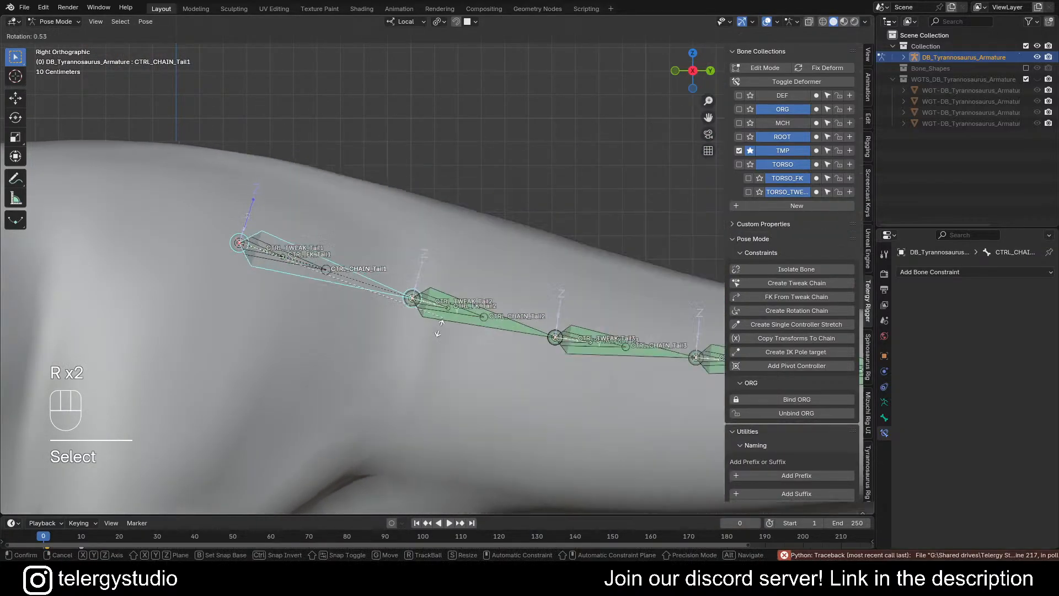
right_click(453, 261)
scroll(451, 248, down, 2)
shift+middle_drag(500, 292, 405, 269)
click(409, 278)
key(r)
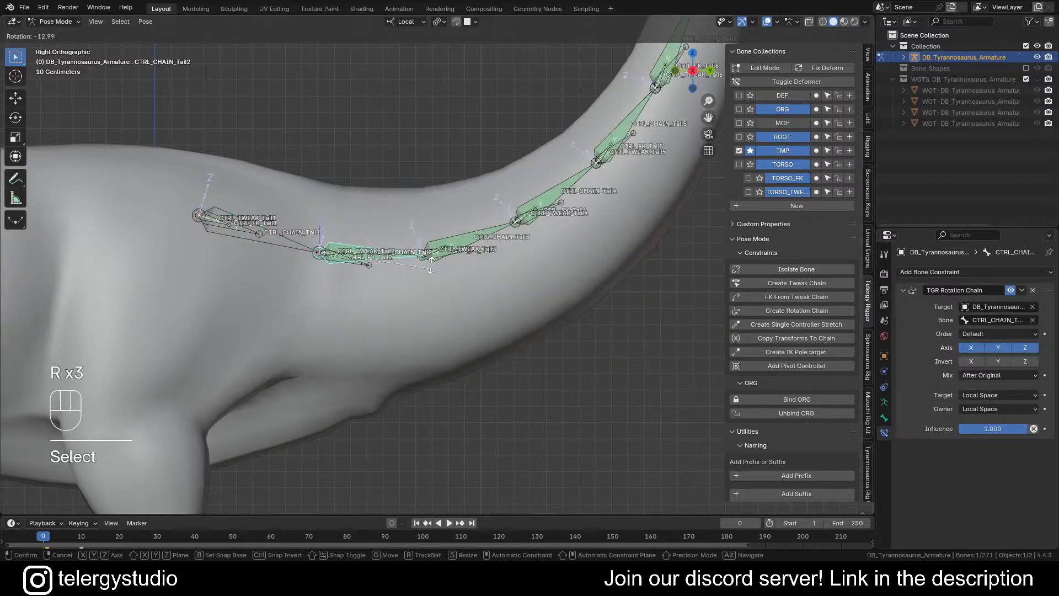
right_click(431, 263)
Step: Pick CTRL_FK_Tail2 from the overlapping bones and test its rotation, cancelling it
alt+click(356, 276)
click(349, 278)
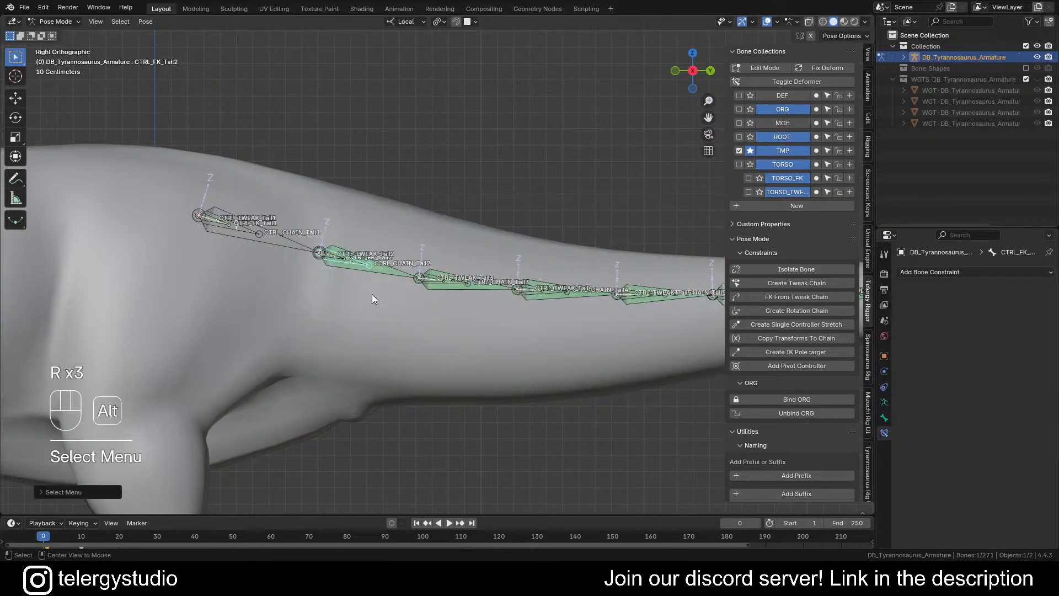
key(r)
right_click(386, 270)
Step: Pick CTRL_TWEAK_Tail2 from the overlapping bones and test moving it, cancelling the move
scroll(331, 264, up, 3)
alt+click(359, 251)
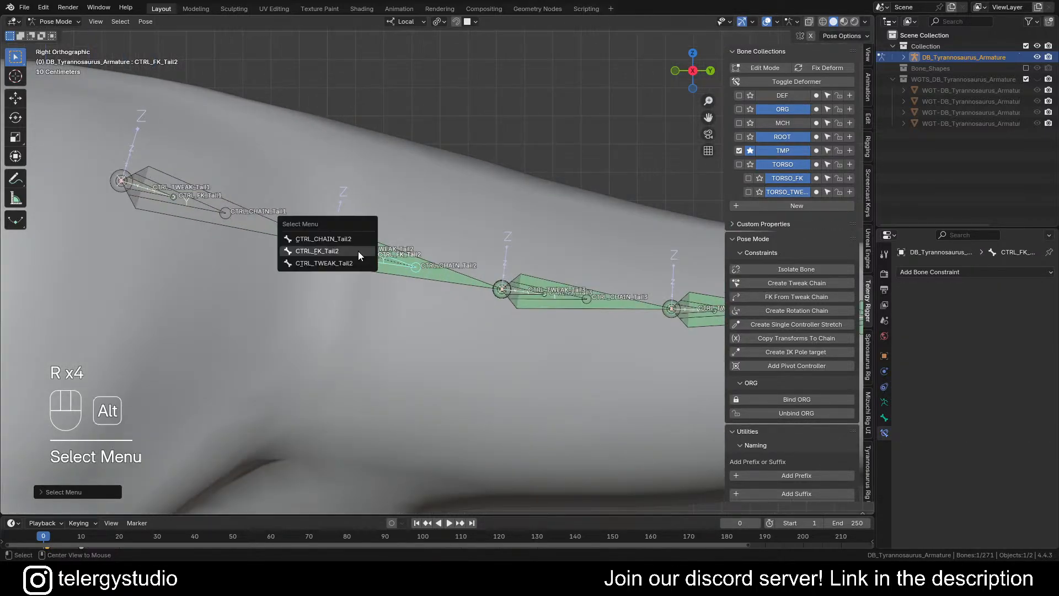
click(341, 263)
scroll(337, 264, down, 3)
key(g)
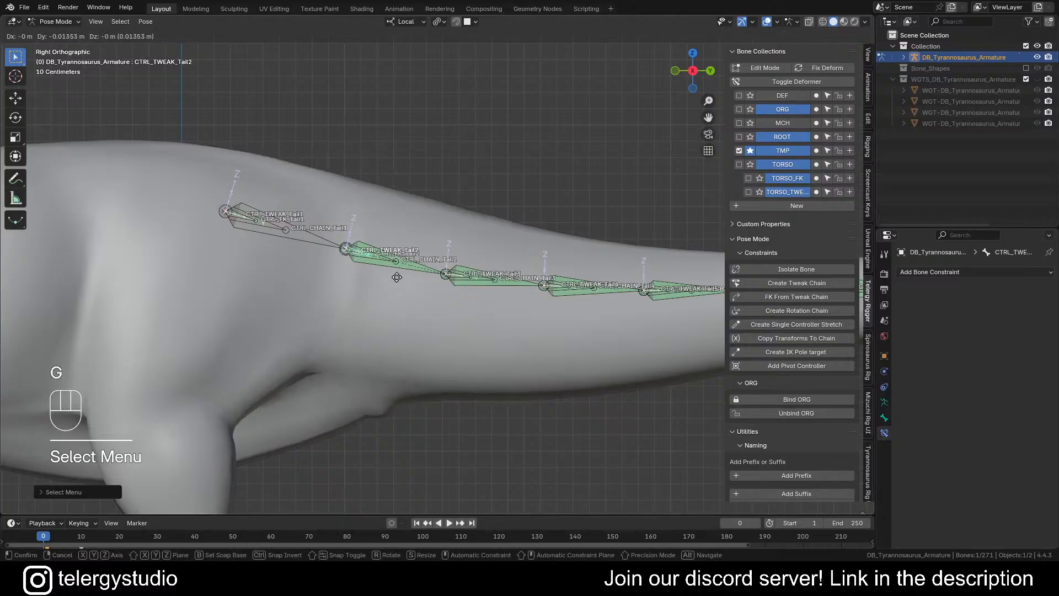
right_click(445, 278)
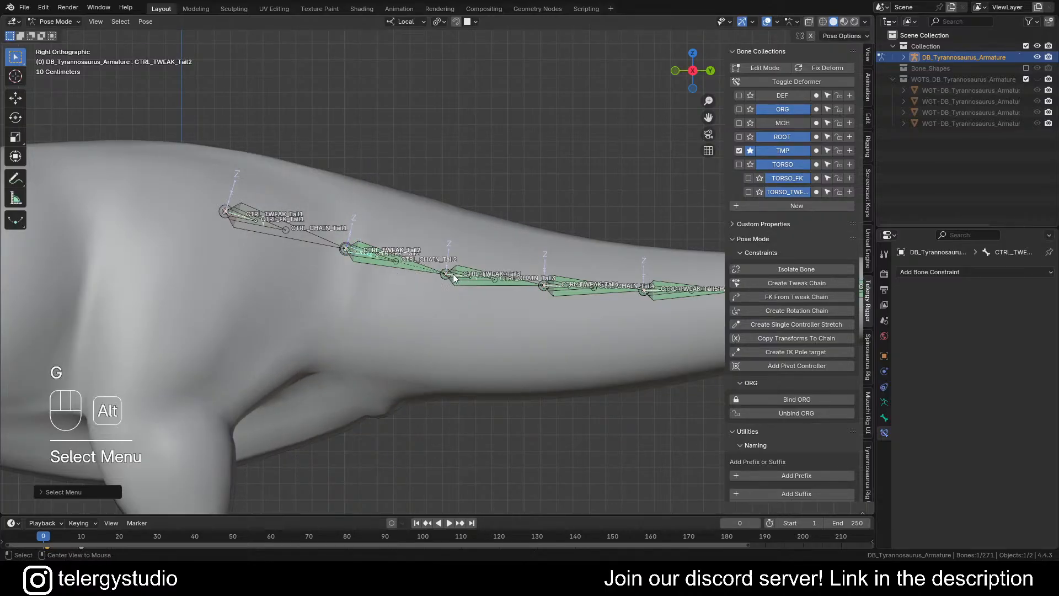
Step: Pick CTRL_TWEAK_Tail3 from the overlapping bones and test how moving it deforms the tail, cancelling the move
alt+click(452, 275)
click(425, 309)
key(g)
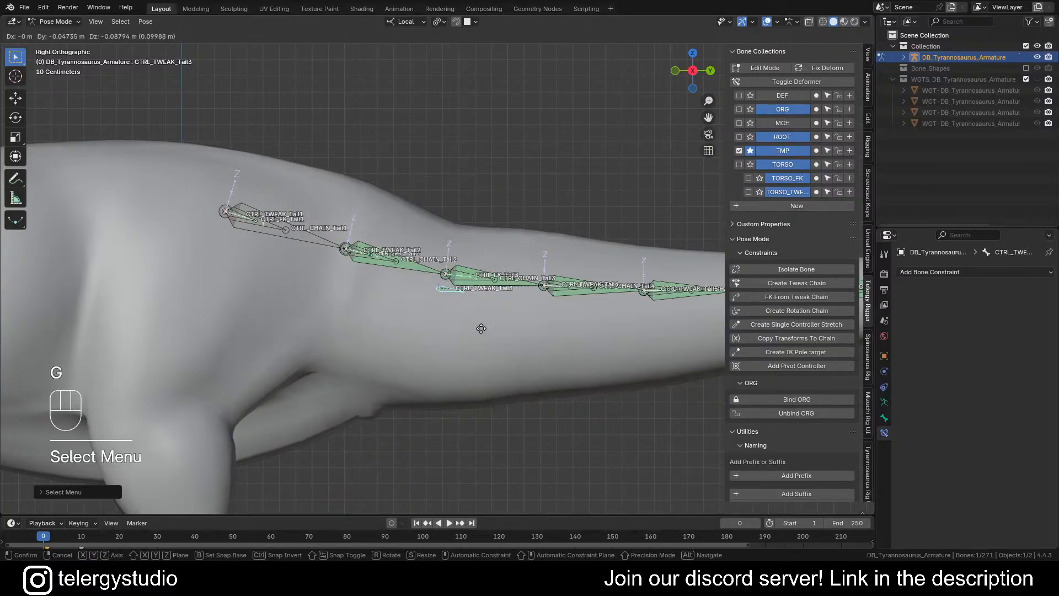
right_click(481, 328)
Step: Pick CTRL_TWEAK_Tail4 and test how moving it deforms the tail, cancelling the move
alt+click(554, 287)
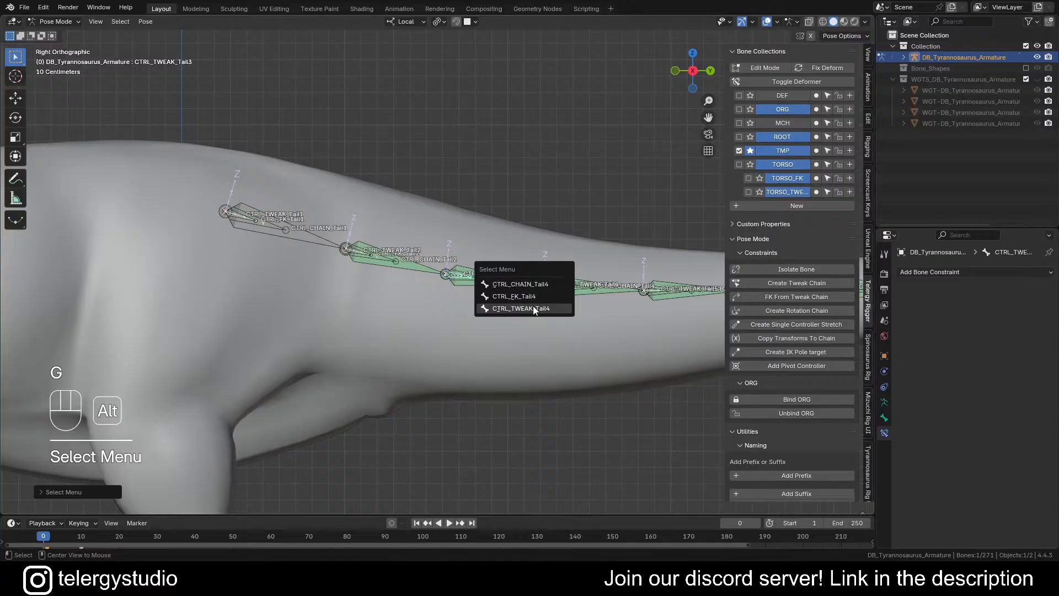
click(533, 308)
key(g)
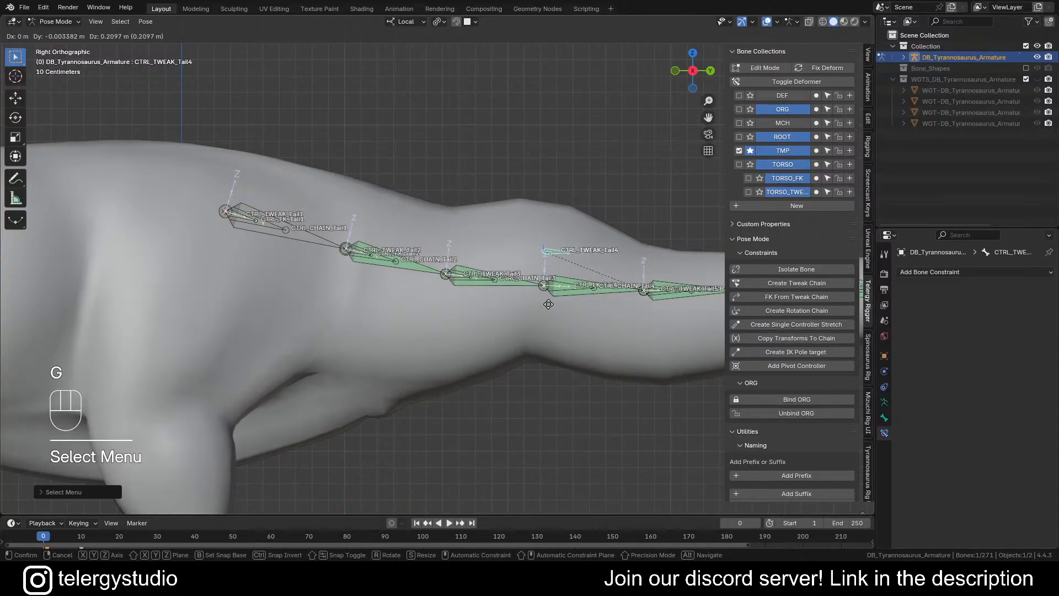
right_click(554, 293)
scroll(532, 270, down, 4)
shift+middle_drag(545, 287, 349, 198)
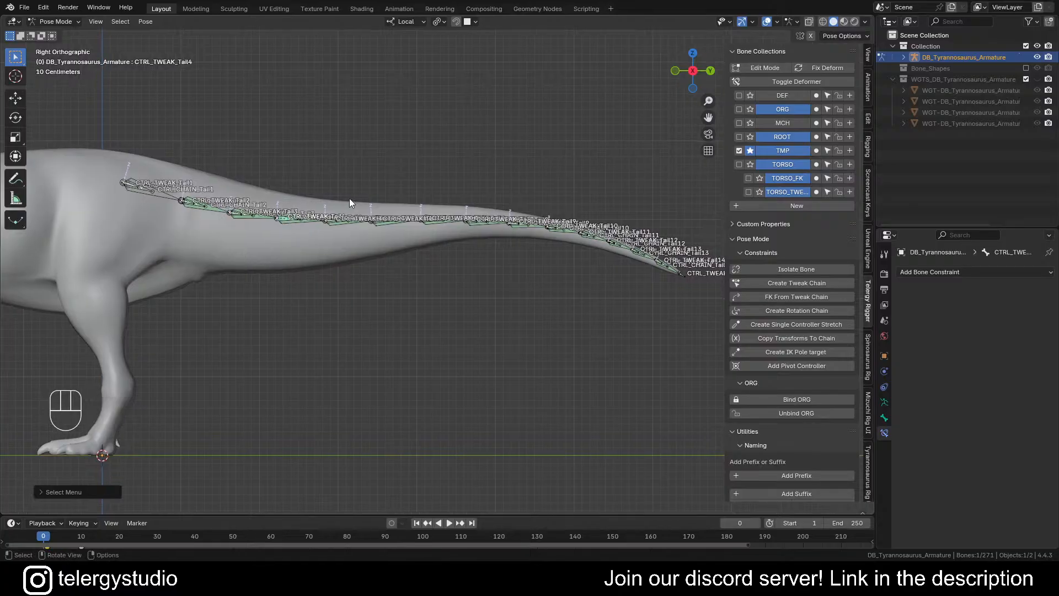
Step: Create a new top-level bone collection named TAIL
scroll(370, 217, down, 1)
shift+middle_drag(389, 236, 339, 230)
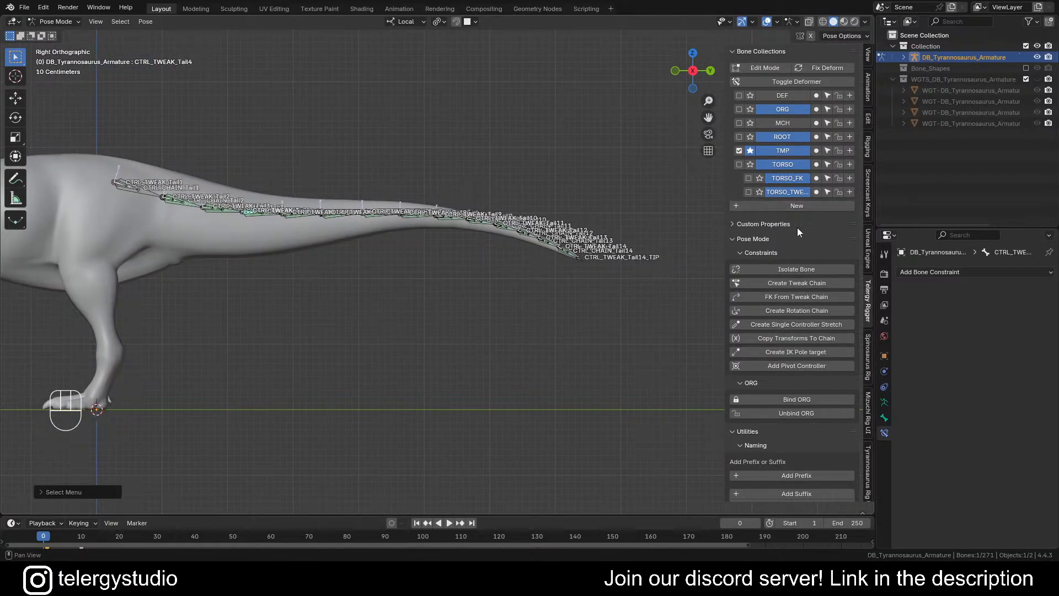
click(778, 205)
click(814, 211)
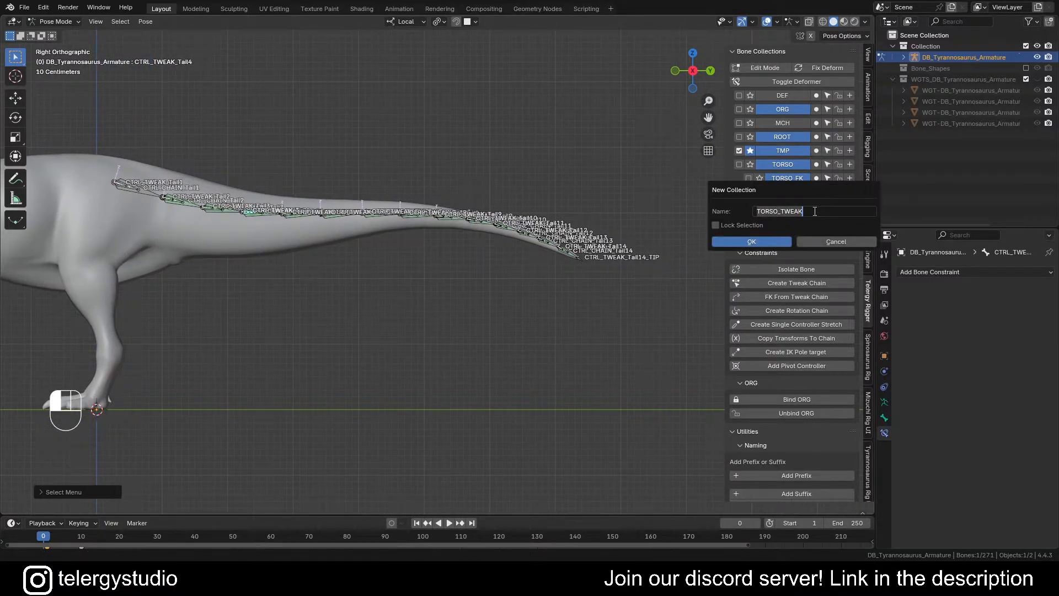
text(TAIL)
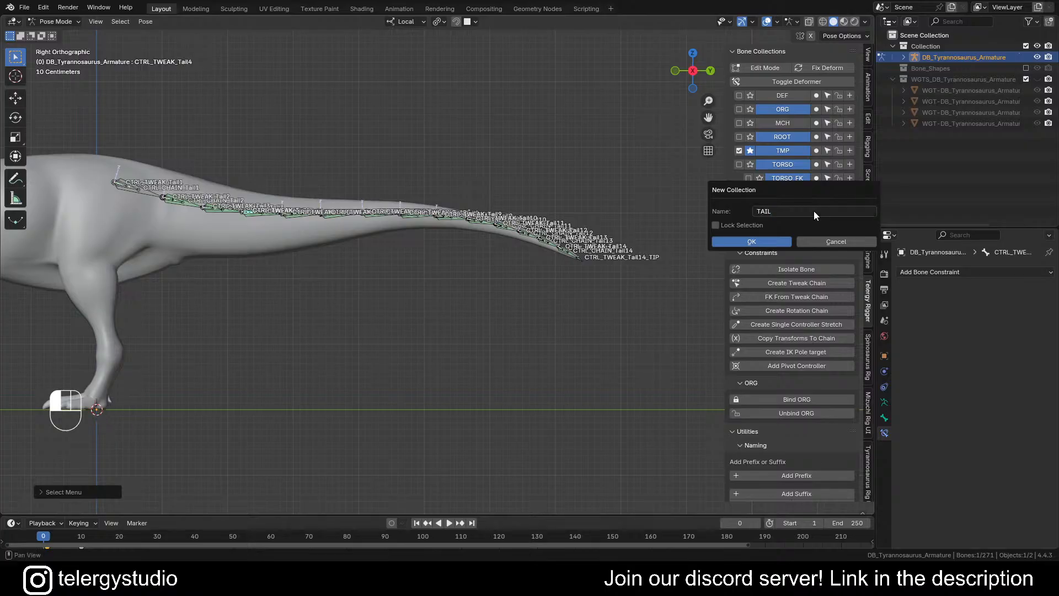
key(Return)
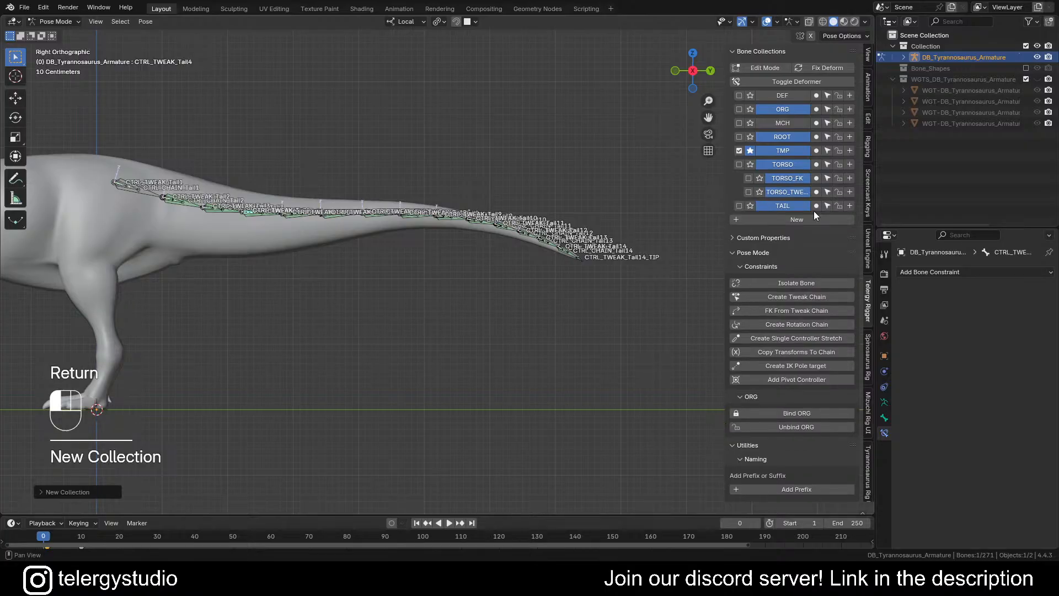
Step: Add a child bone collection named TAIL_CTRL under the TAIL collection
click(848, 218)
click(856, 212)
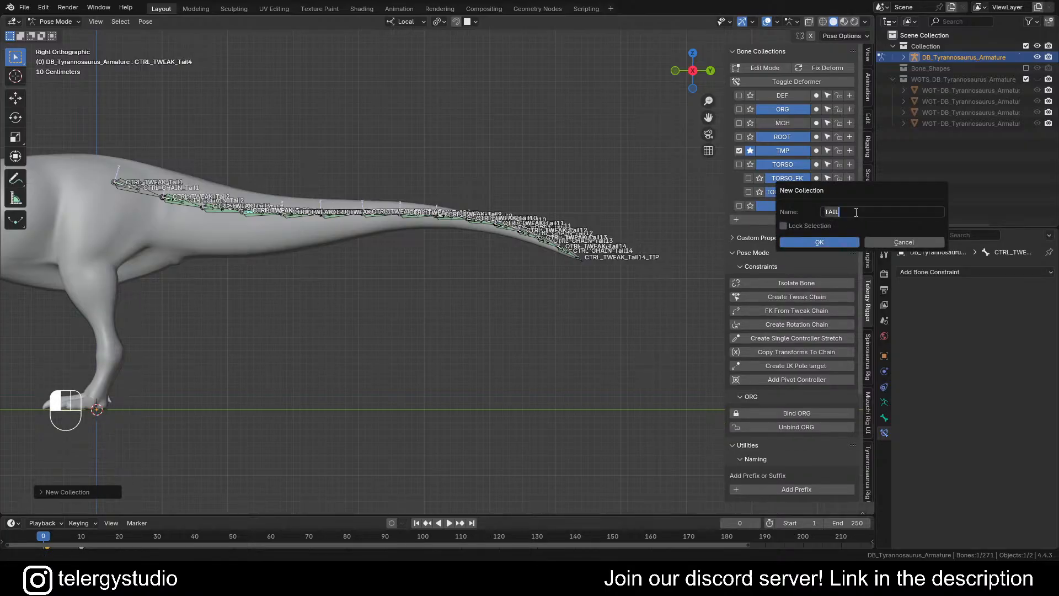
key(shift)
text(_C)
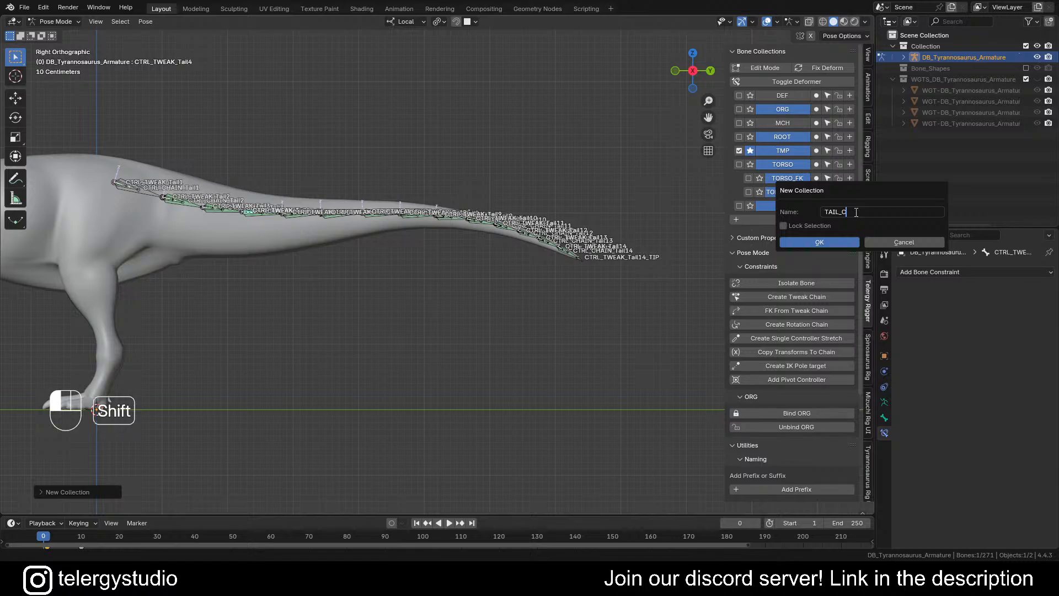
text(HAIN)
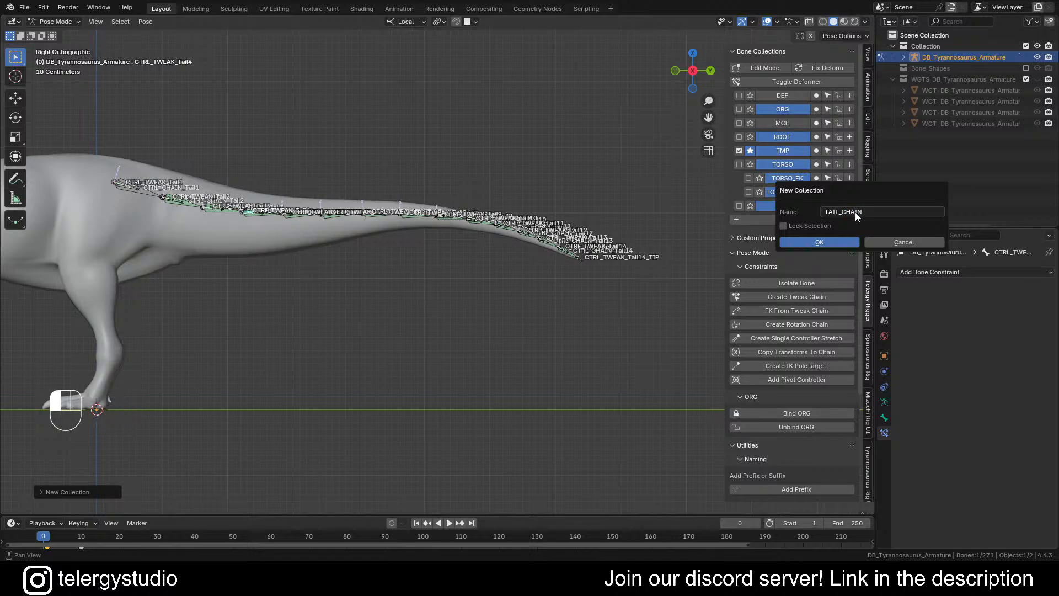
click(885, 213)
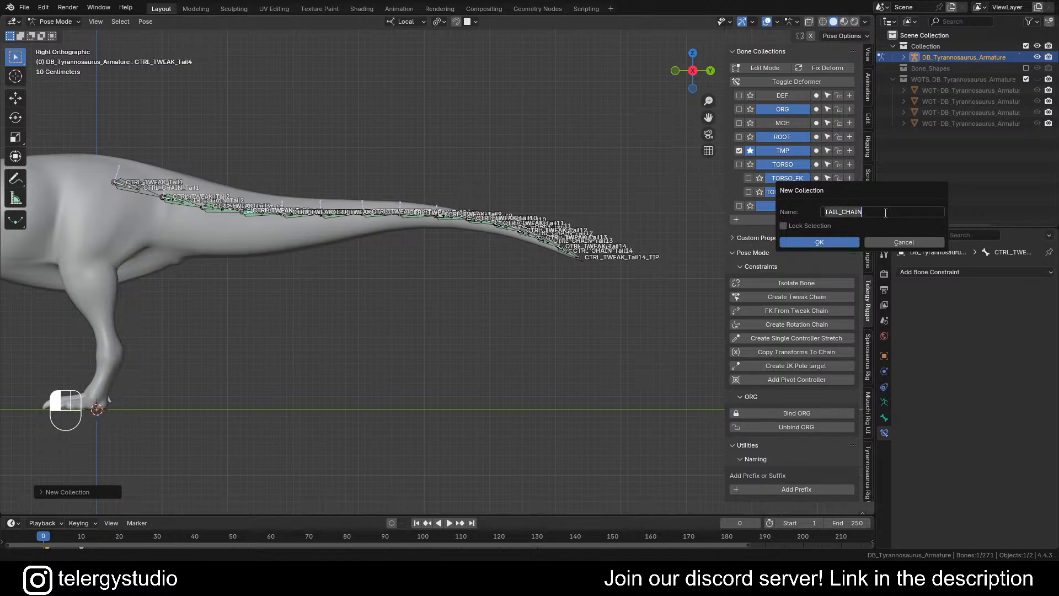
click(885, 212)
key(BackSpace)
key(BackSpace)
key(BackSpace)
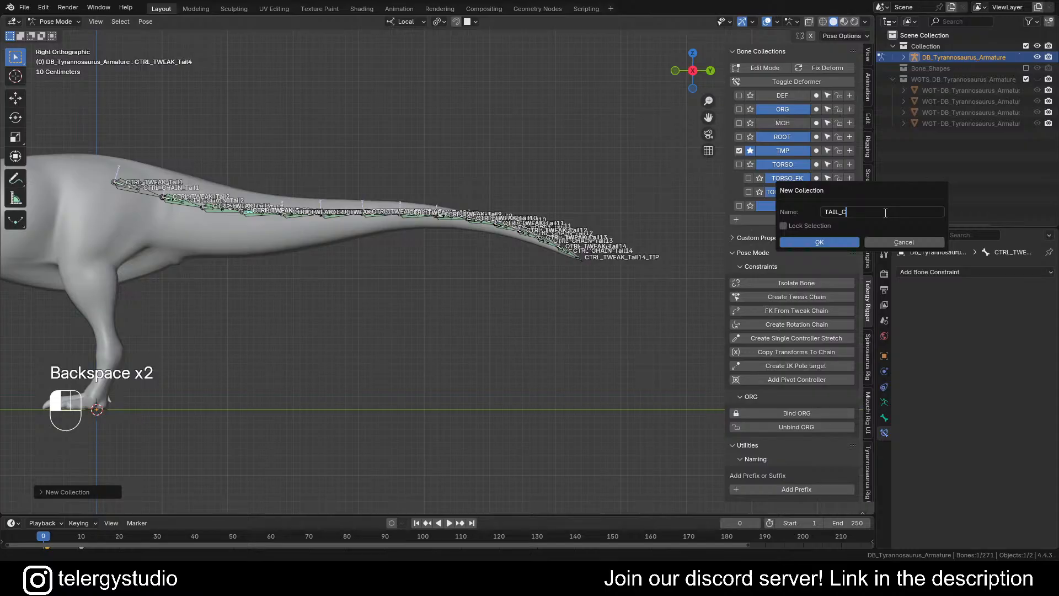
text(ONTRO)
key(shift+BackSpace)
key(shift+BackSpace)
key(shift+BackSpace)
key(shift+BackSpace)
key(shift+BackSpace)
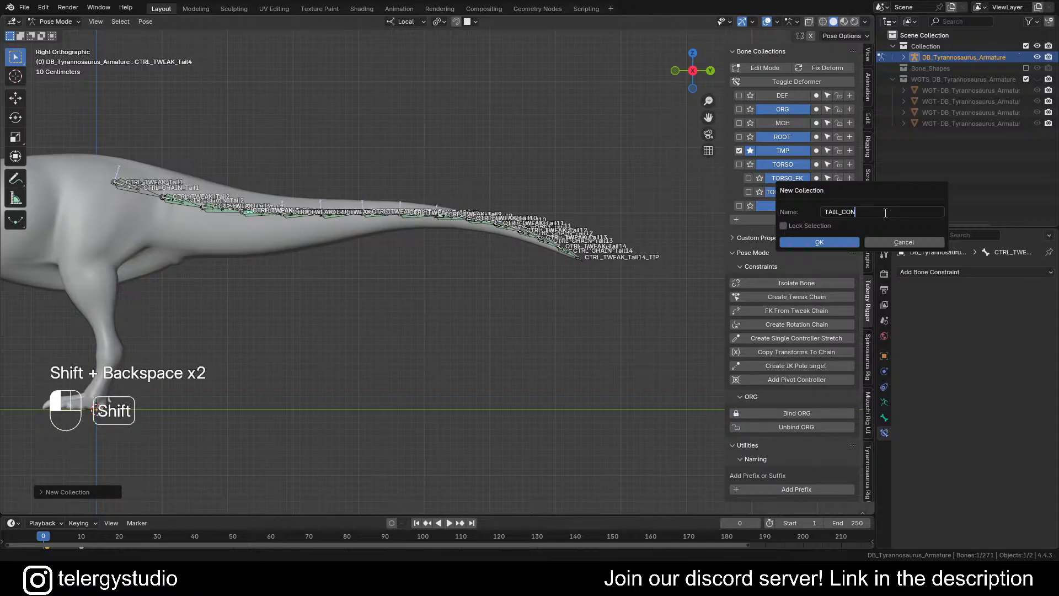
text(TRL)
key(Return)
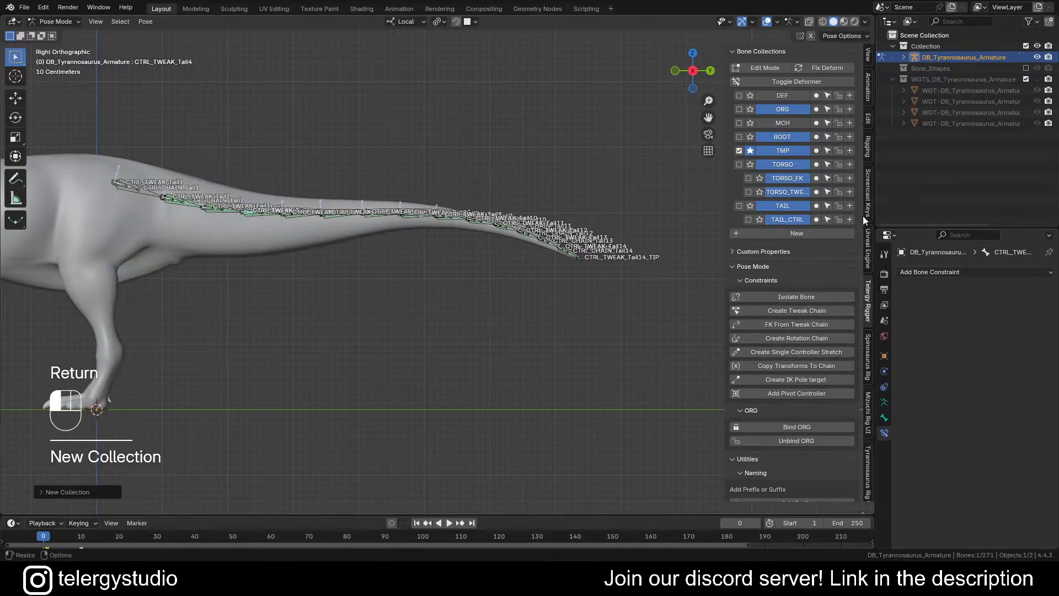
Step: Add a second child bone collection named TAIL_TWEAKS under the TAIL collection
click(851, 207)
double_click(878, 212)
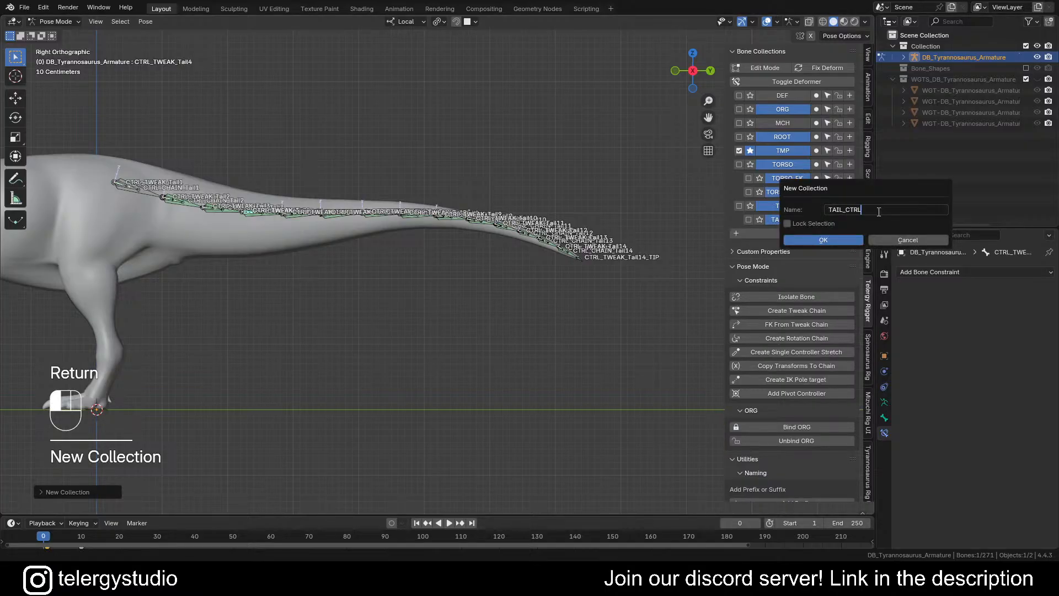
key(BackSpace)
key(BackSpace)
key(BackSpace)
key(BackSpace)
text(T)
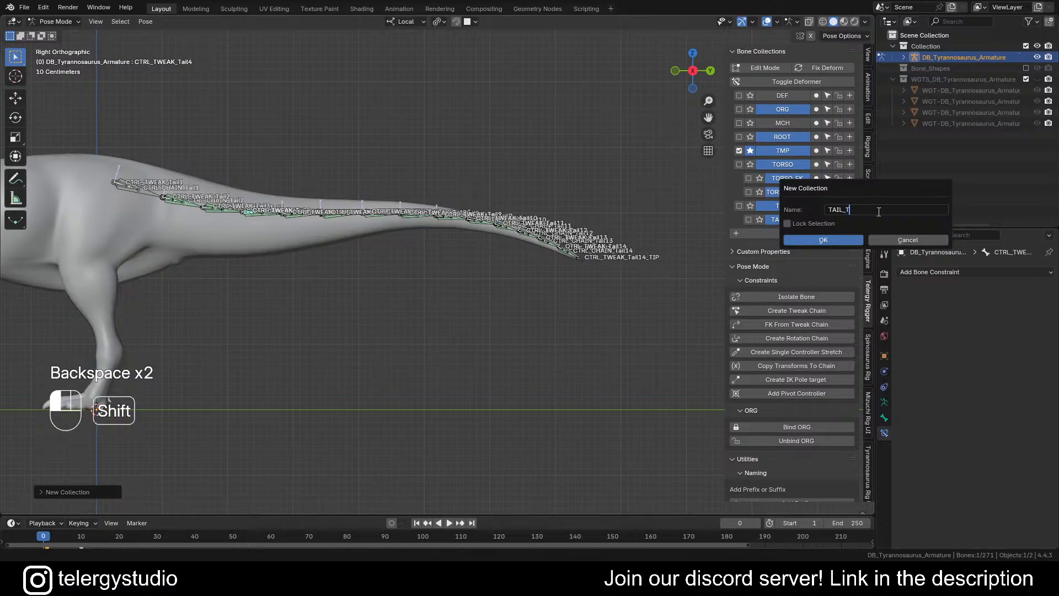
text(WEAKS)
key(Return)
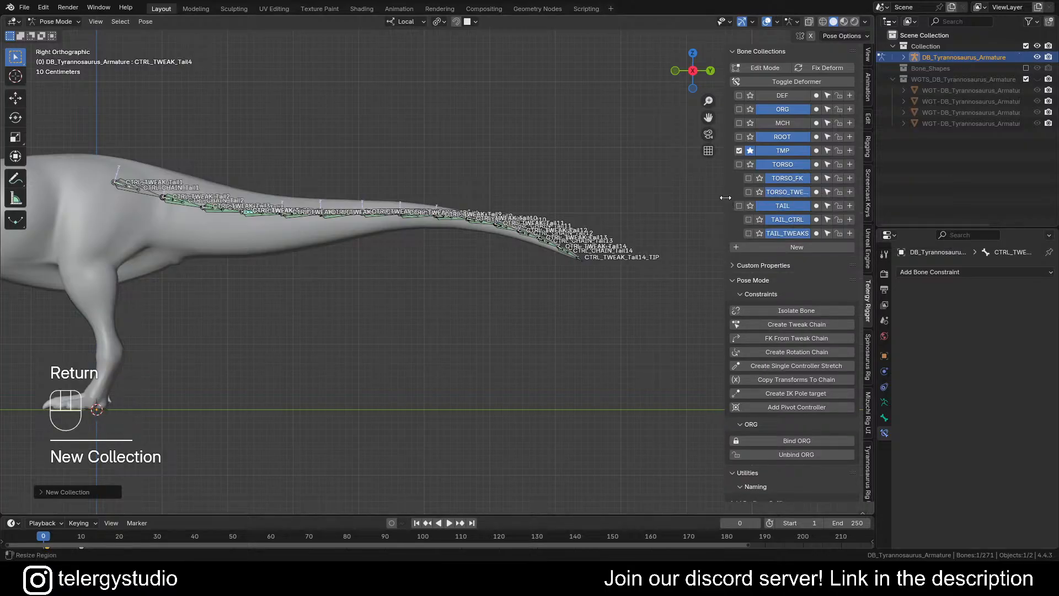
Step: Widen the sidebar, enable bone collection editing and rename the TORSO_TWEAK collection to TORSO_TWEAKS
drag(727, 197, 688, 198)
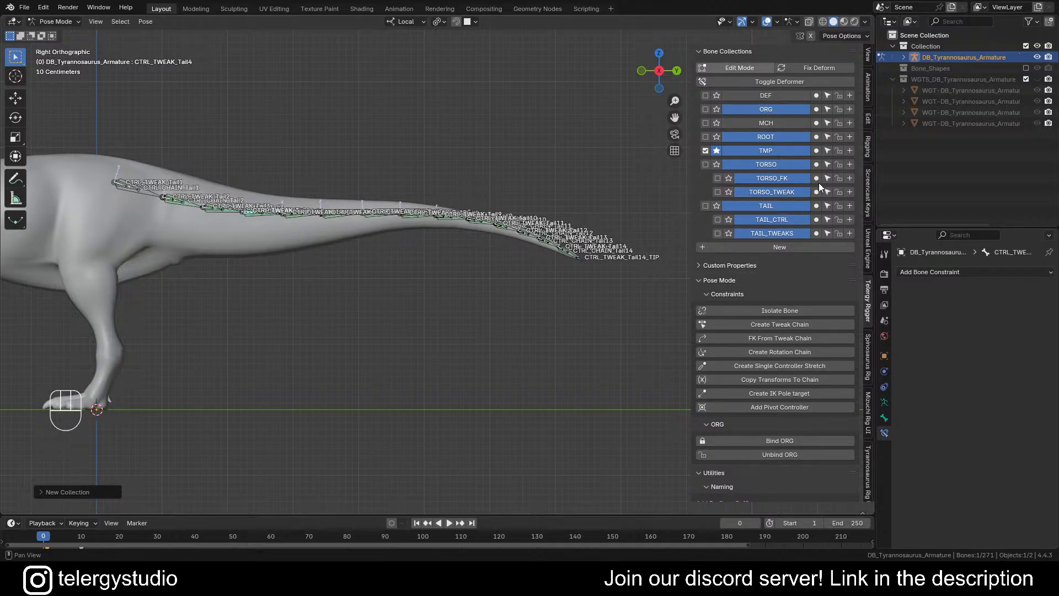
click(740, 67)
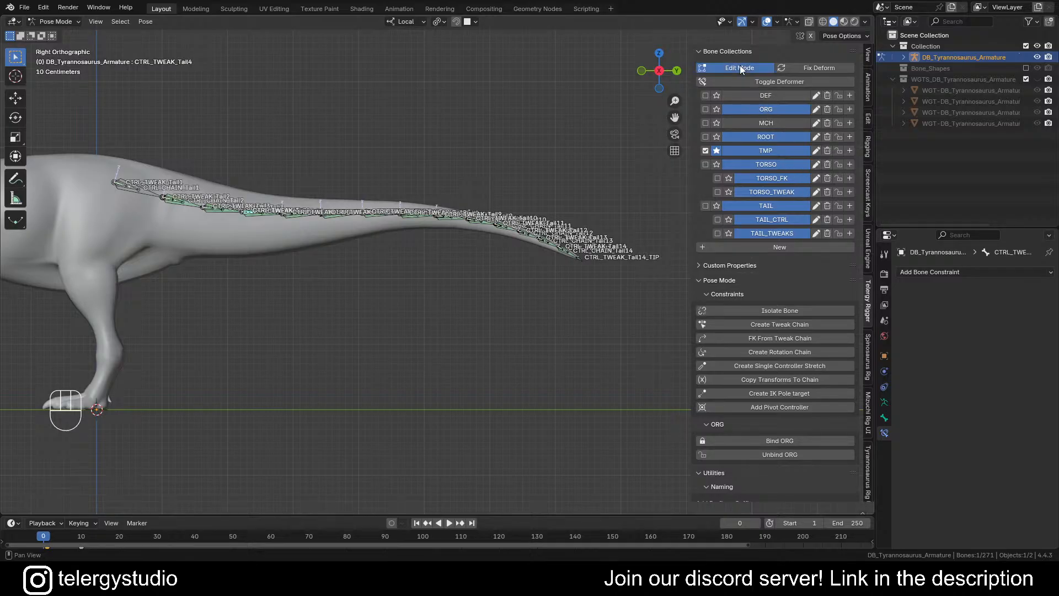
click(818, 193)
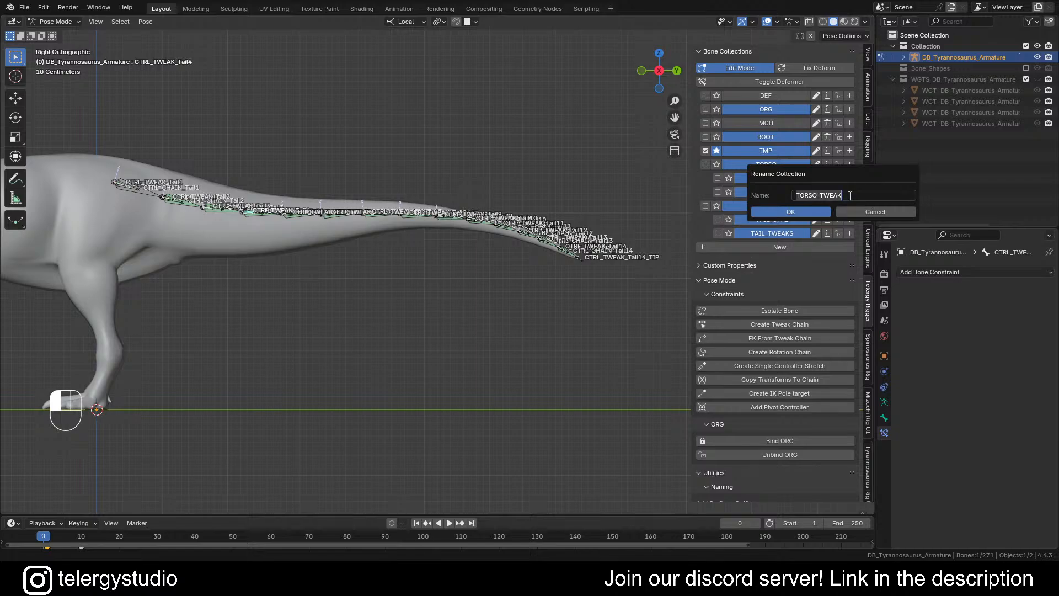
key(End)
text(S)
click(807, 212)
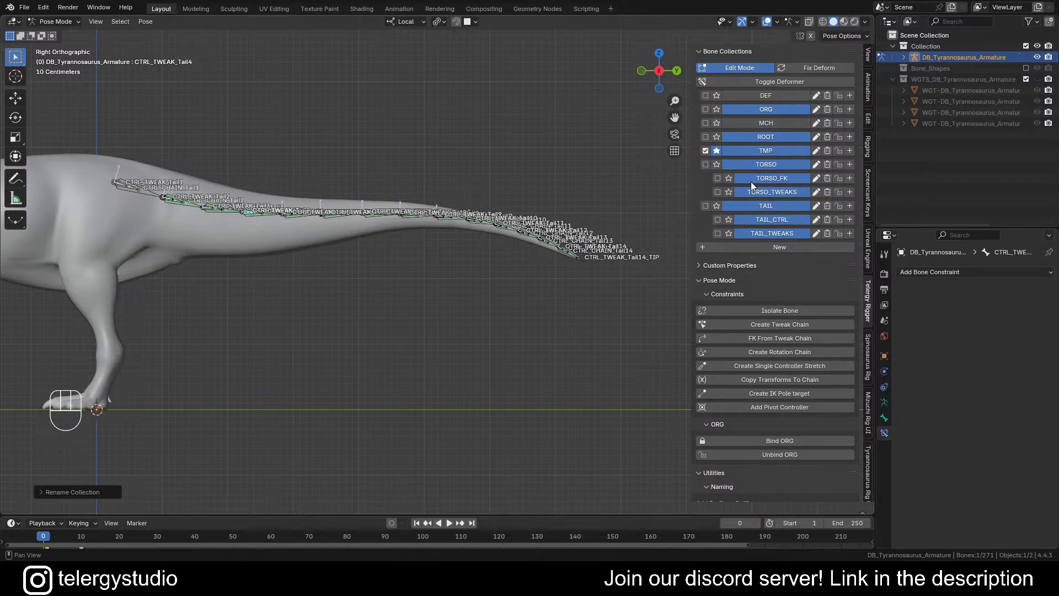
click(688, 204)
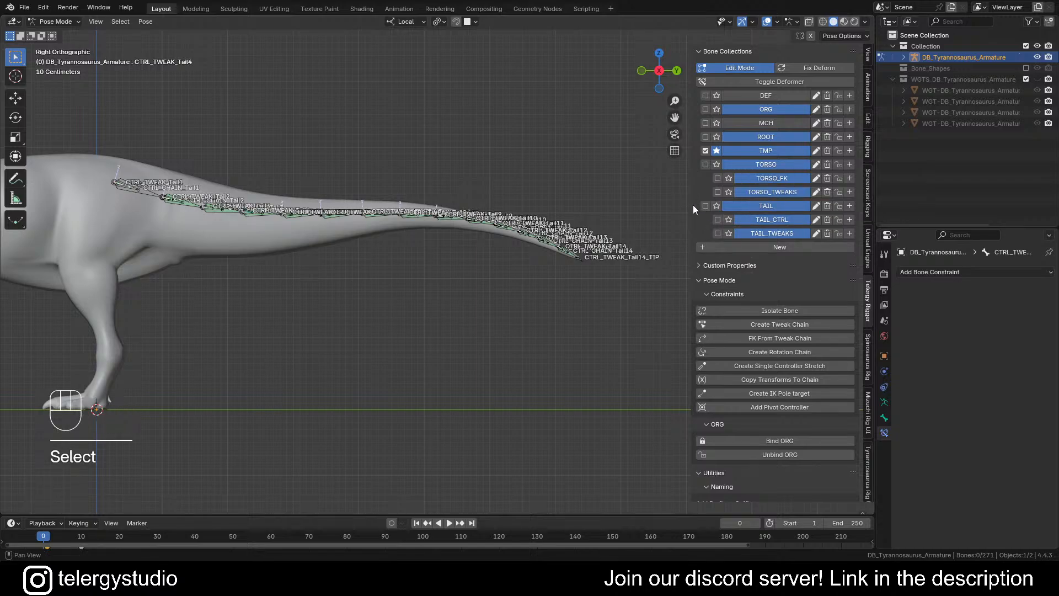
drag(693, 205, 707, 205)
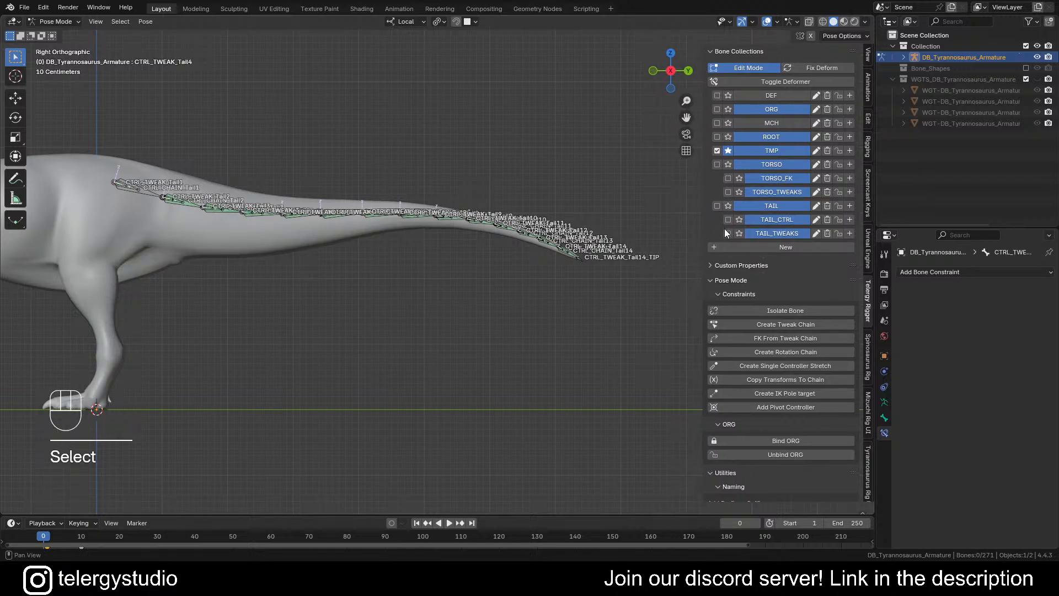
Step: Change the Torso collection references in CharacterRIgUI.py to TORSO_FK and TORSO_TWEAKS, and run the script
click(866, 456)
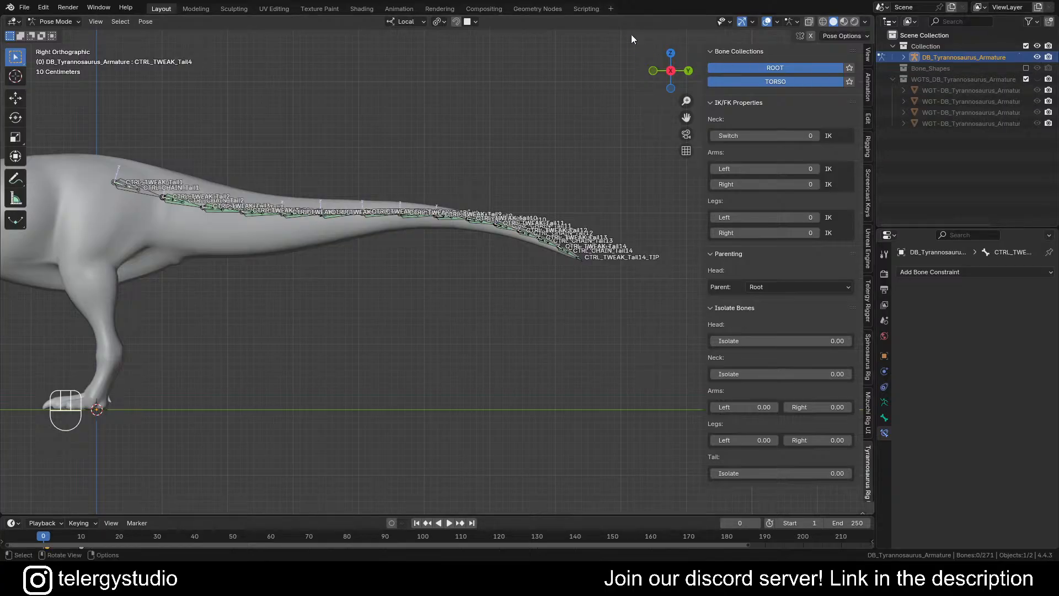
click(585, 9)
scroll(612, 233, down, 14)
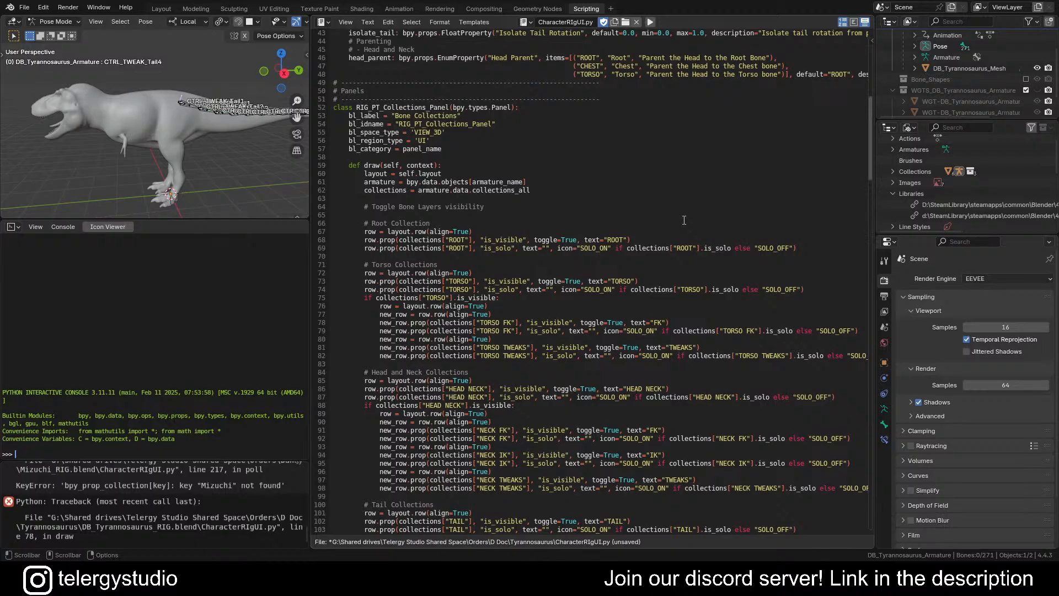
scroll(717, 237, down, 1)
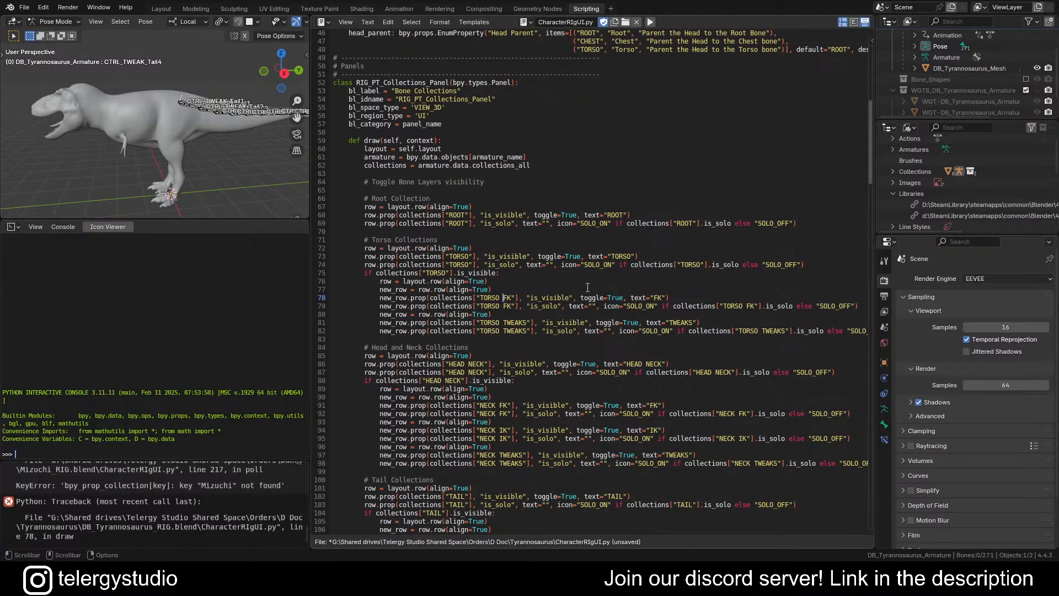
key(BackSpace)
text(_)
key(Down)
click(745, 306)
click(503, 323)
key(Down)
key(BackSpace)
text(_)
click(651, 23)
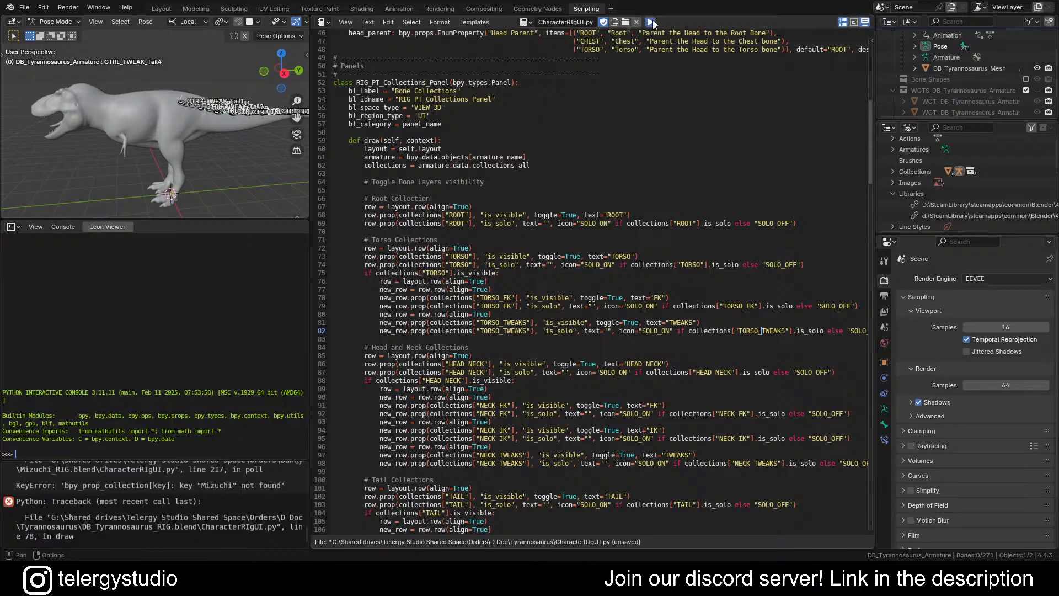
Step: Return to the Layout workspace and select all tail tweak control bones by the name TWEAK
click(159, 9)
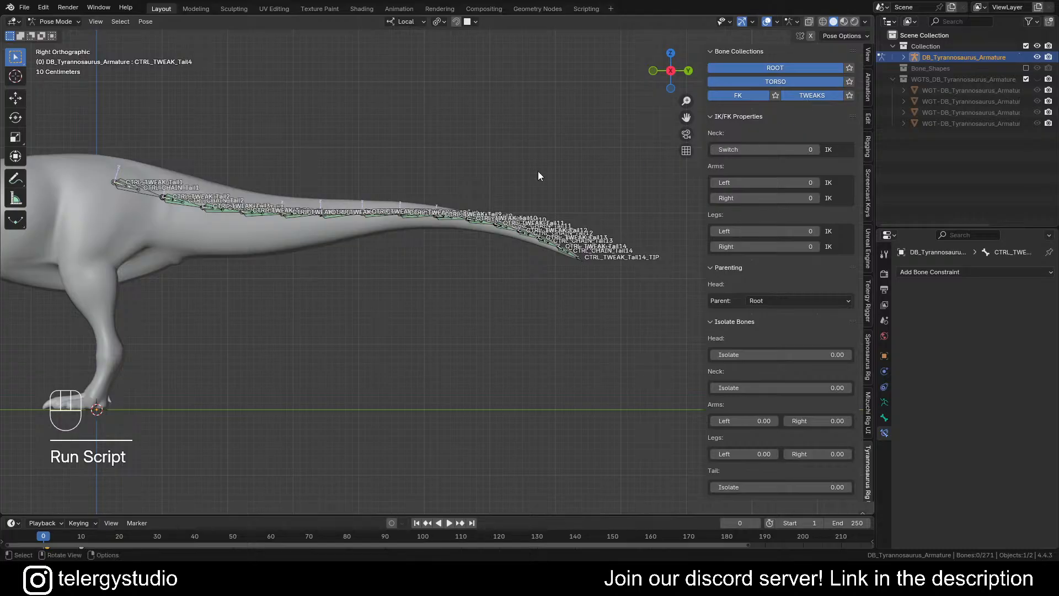
scroll(455, 155, down, 2)
shift+middle_drag(455, 154, 481, 186)
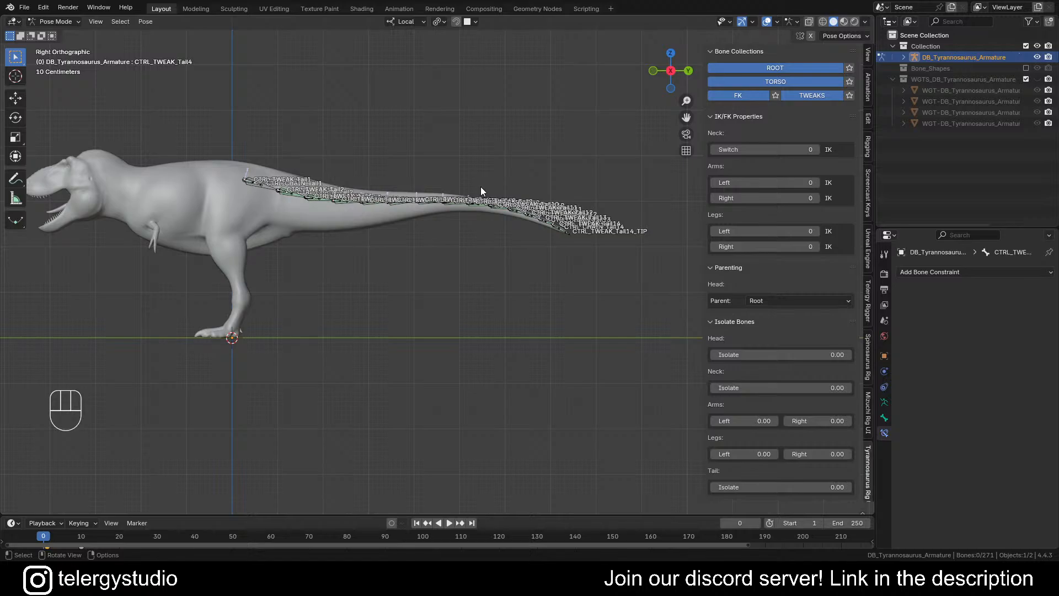
shift+middle_drag(420, 200, 505, 193)
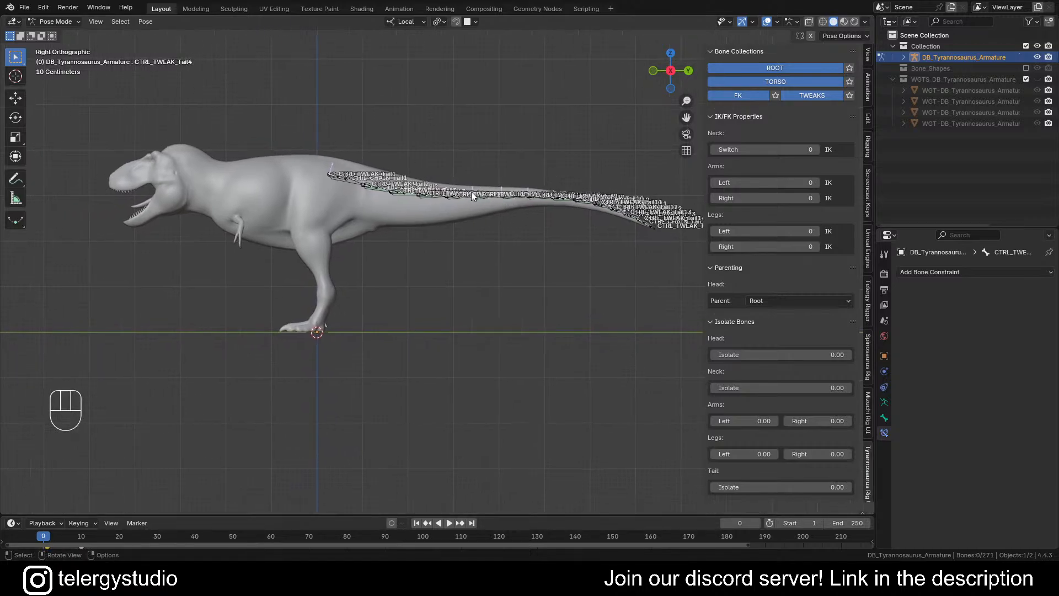
scroll(393, 176, up, 4)
shift+middle_drag(414, 193, 412, 196)
scroll(300, 186, up, 6)
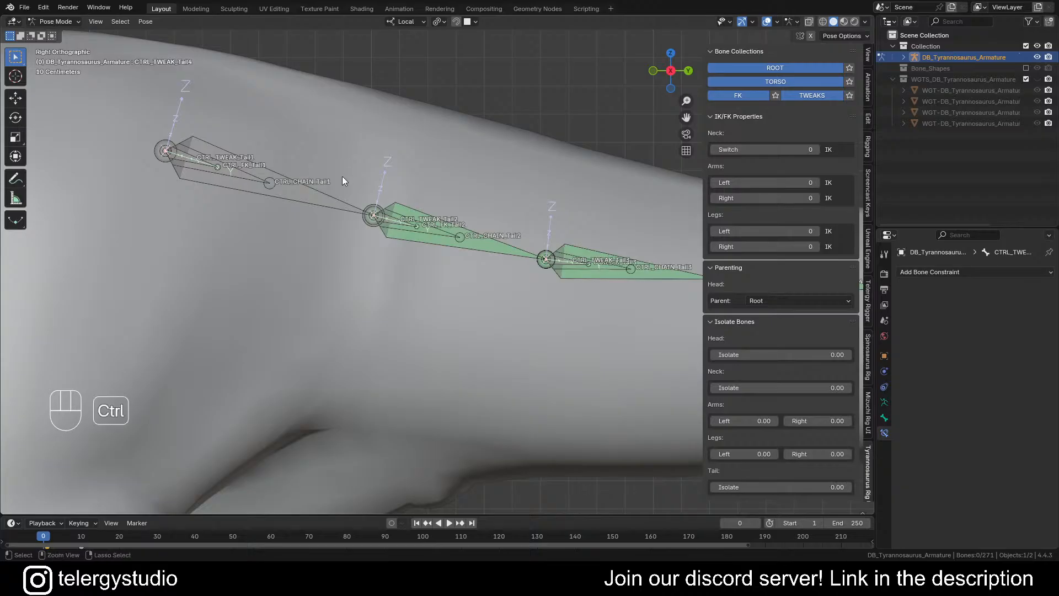
key(ctrl+f)
click(416, 180)
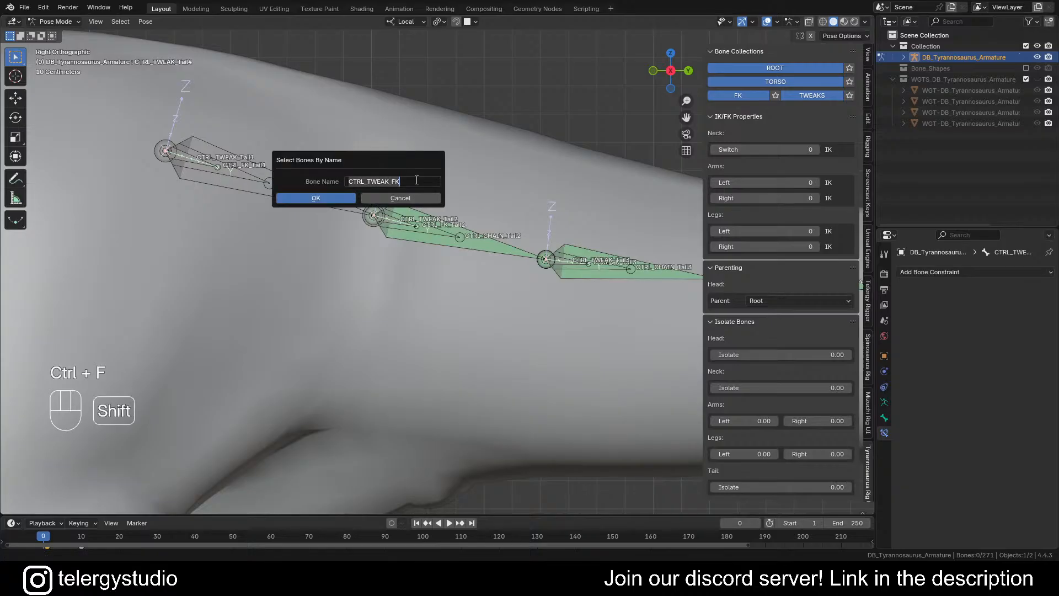
key(ctrl+BackSpace)
text(TWEAK)
key(Return)
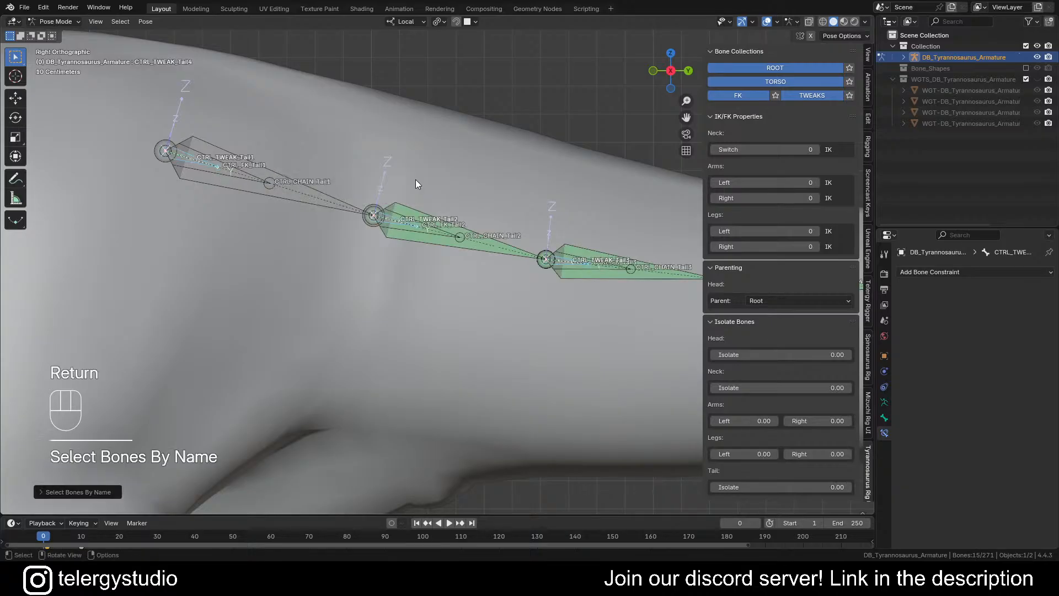
Step: Make CTRL_TWEAK_Tail1 the active bone, set its bone color to 03 - Theme Color Set and copy it to the selected bones
alt+shift+click(190, 160)
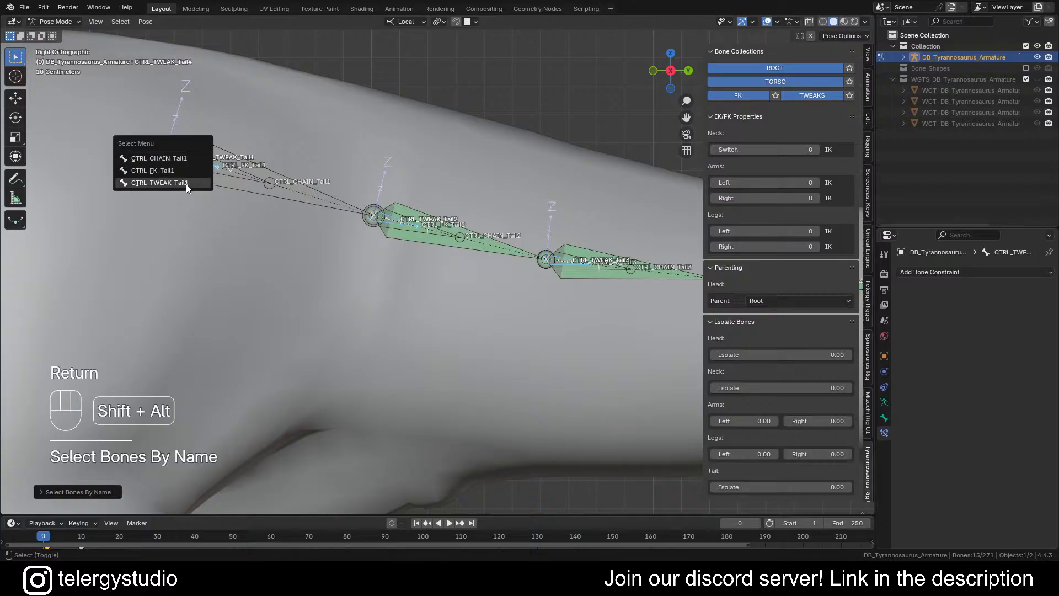
click(186, 183)
click(884, 418)
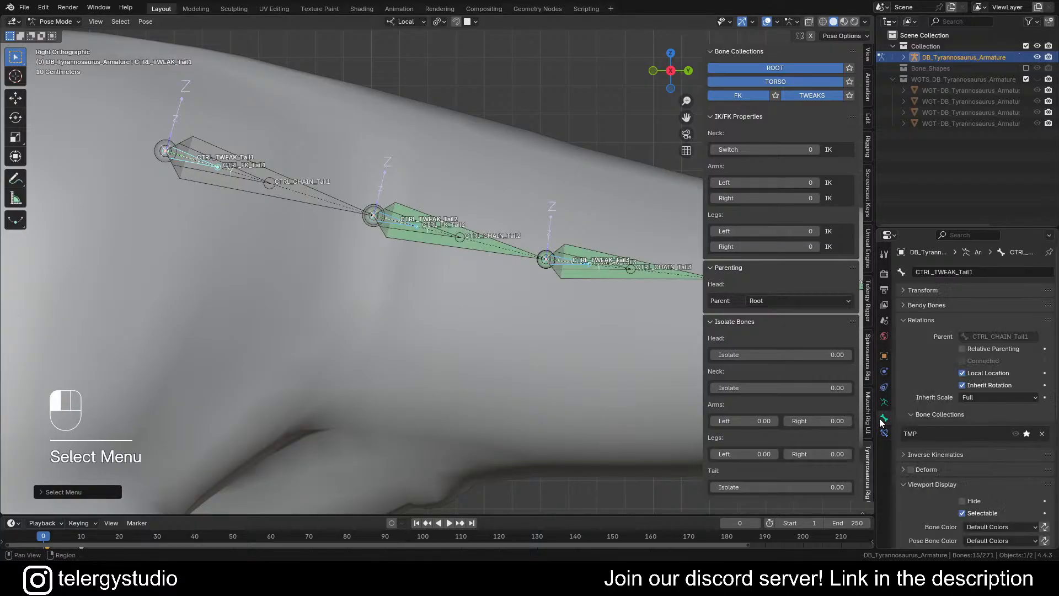
scroll(932, 350, down, 5)
scroll(932, 349, down, 3)
click(980, 328)
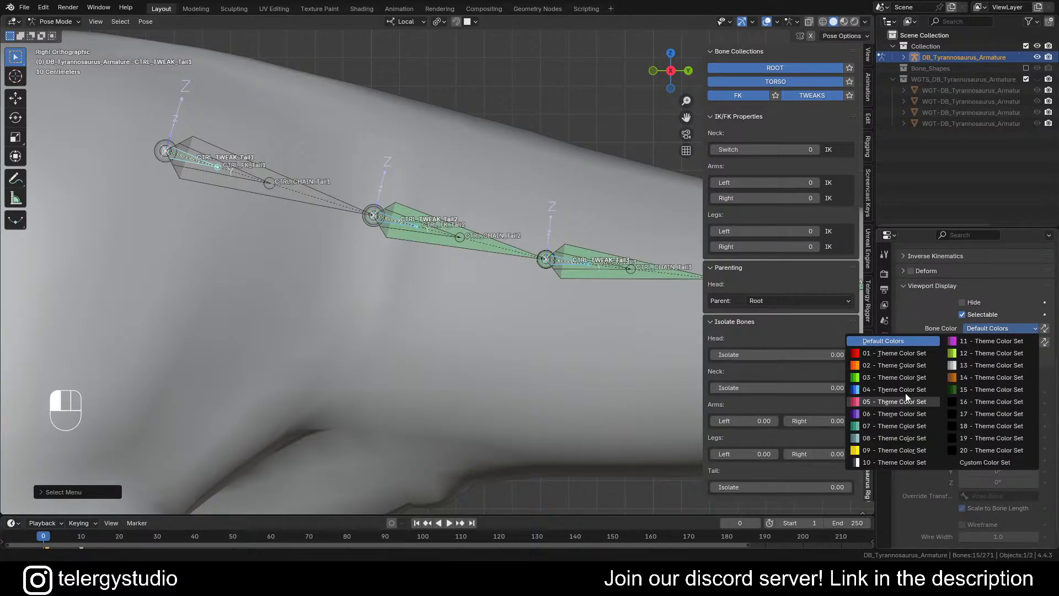
click(899, 379)
click(1044, 328)
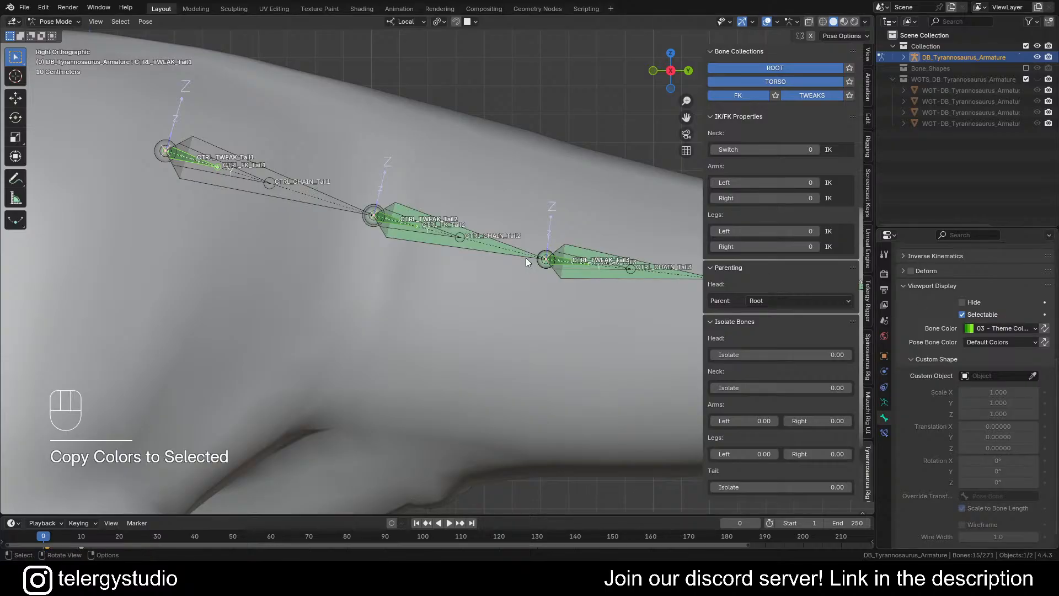
Step: Assign a WGT-DB_Tyrannosaurus_Armature widget as the custom object of all selected tail tweak bones
scroll(525, 256, down, 2)
shift+middle_drag(507, 281, 440, 262)
click(994, 375)
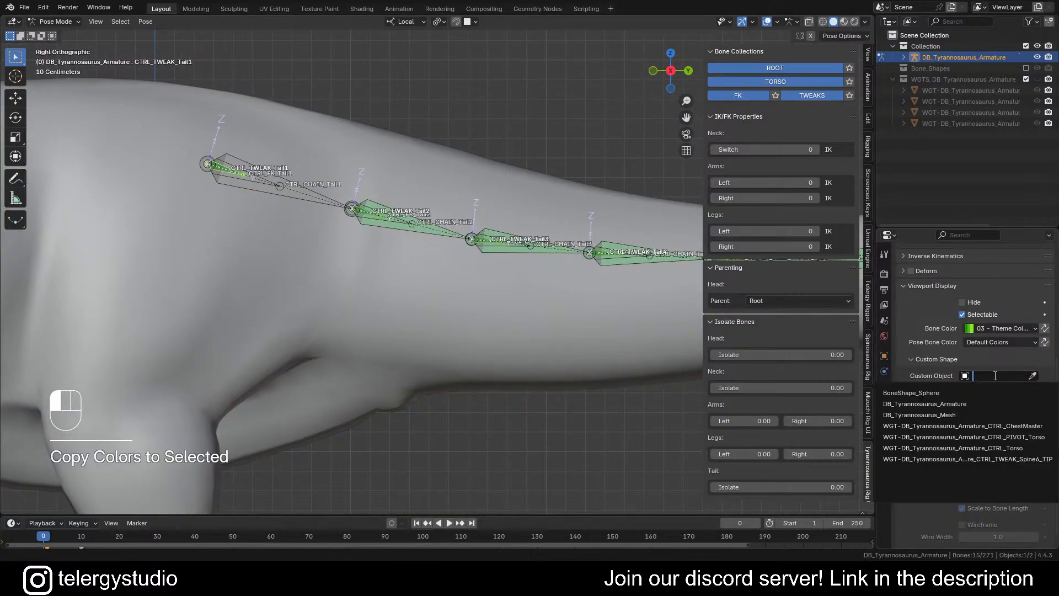
click(979, 449)
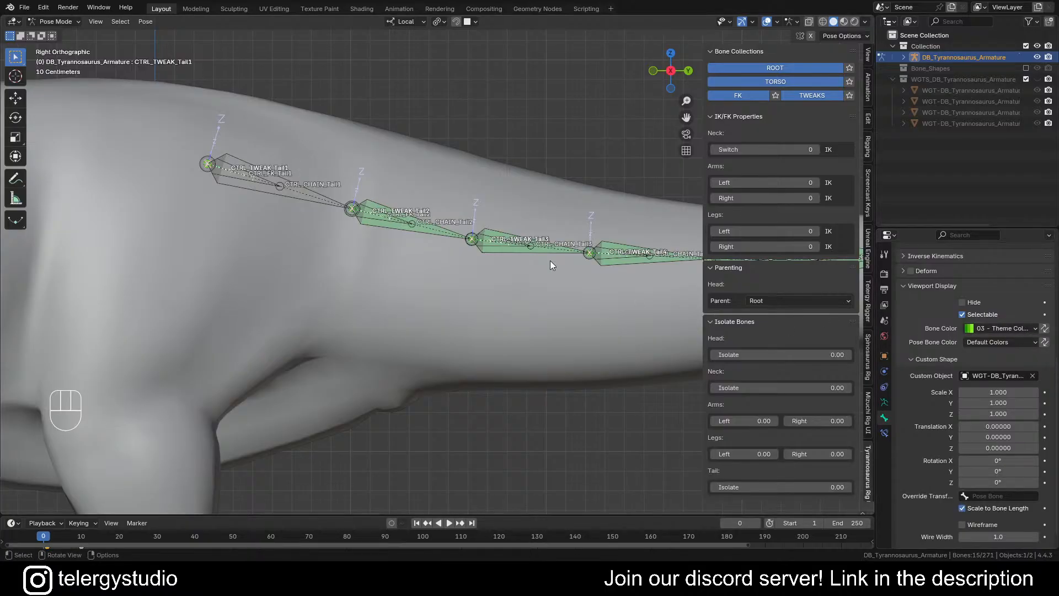
Step: Try turning off Scale to Bone Length for the selected tail tweak bones
scroll(911, 419, down, 1)
alt+click(961, 494)
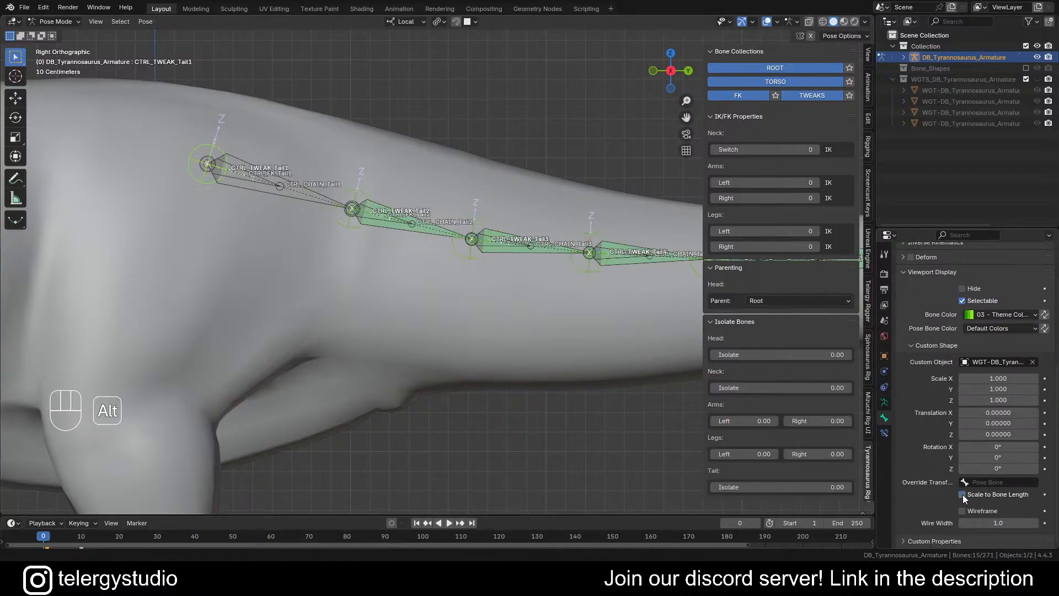
scroll(328, 241, down, 5)
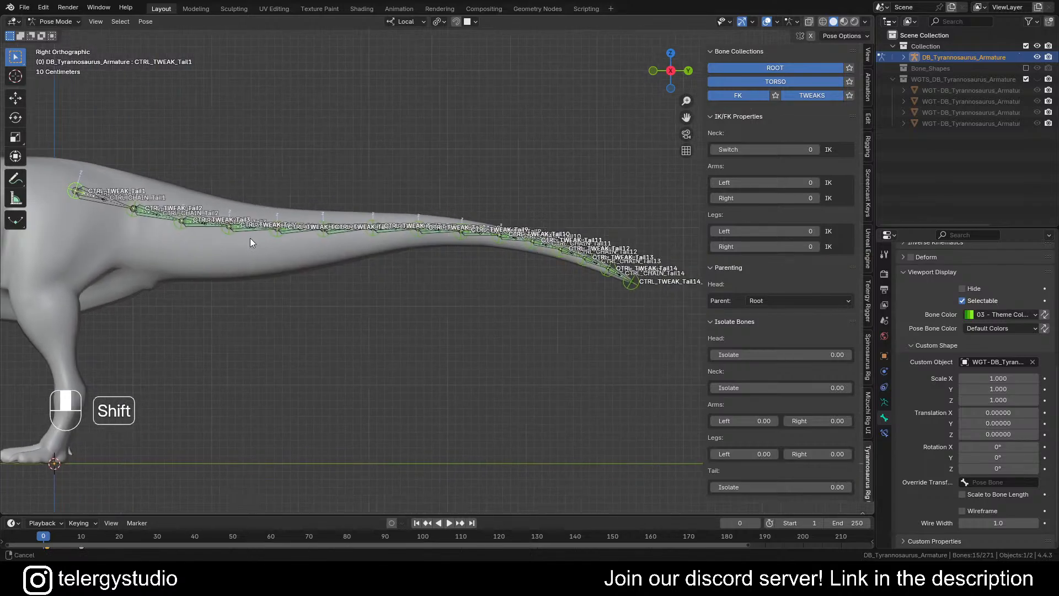
scroll(425, 236, up, 3)
scroll(427, 241, down, 2)
shift+middle_drag(424, 244, 417, 244)
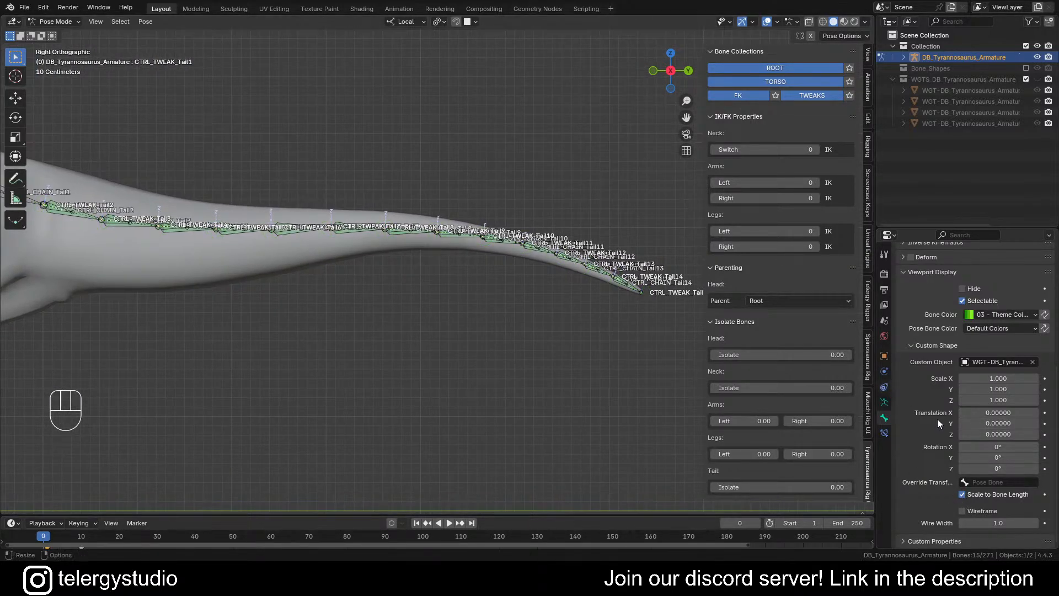
Step: Set the custom shape scale of all selected tail tweak bones to 6.750 on X, Y and Z
drag(988, 378, 996, 400)
alt+right_click(1020, 378)
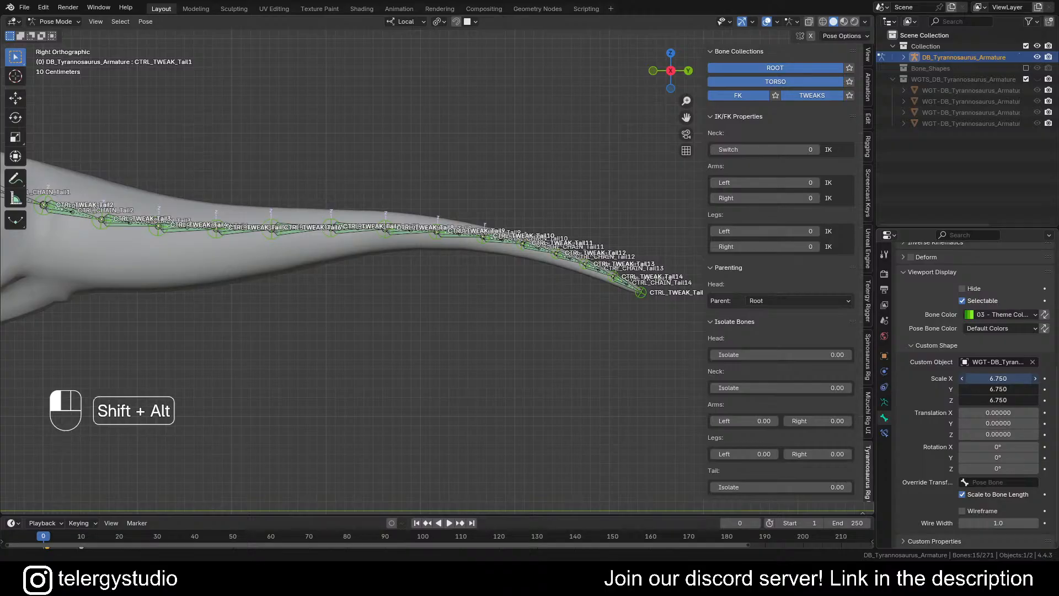
alt+shift+drag(997, 379, 997, 378)
Step: Box-select the control bones at the base of the tail, then undo that selection
scroll(144, 203, down, 2)
shift+middle_drag(271, 224, 524, 251)
scroll(267, 208, up, 7)
scroll(346, 238, down, 4)
shift+middle_drag(458, 269, 603, 279)
scroll(352, 255, up, 5)
scroll(272, 210, up, 3)
drag(273, 158, 303, 203)
scroll(302, 202, down, 1)
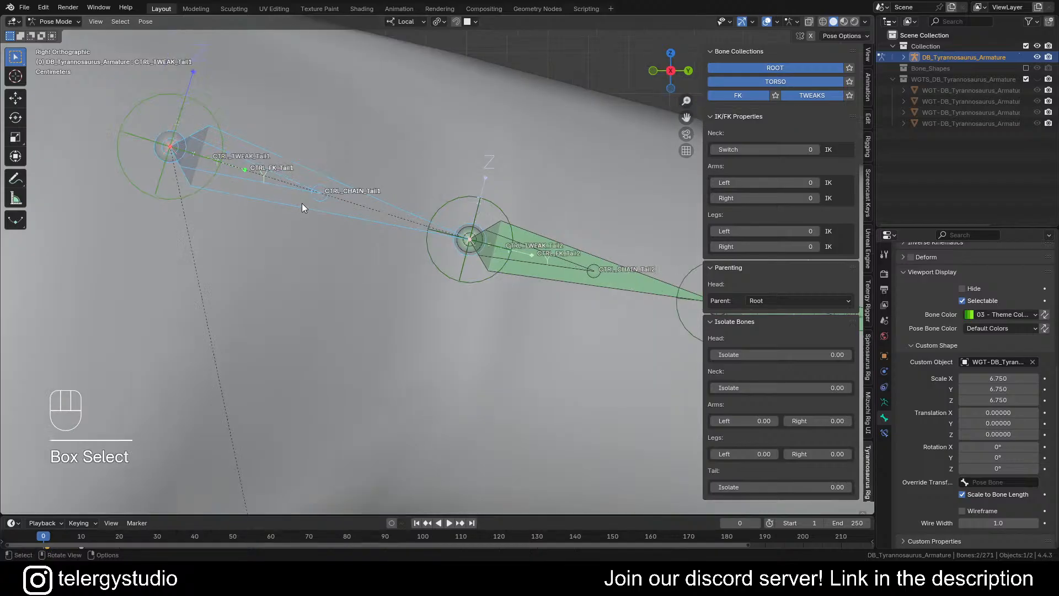
scroll(302, 205, down, 3)
key(ctrl+z)
Step: Invert the bone selection to pick the tail FK and CHAIN control bones instead of the tweak bones
key(ctrl)
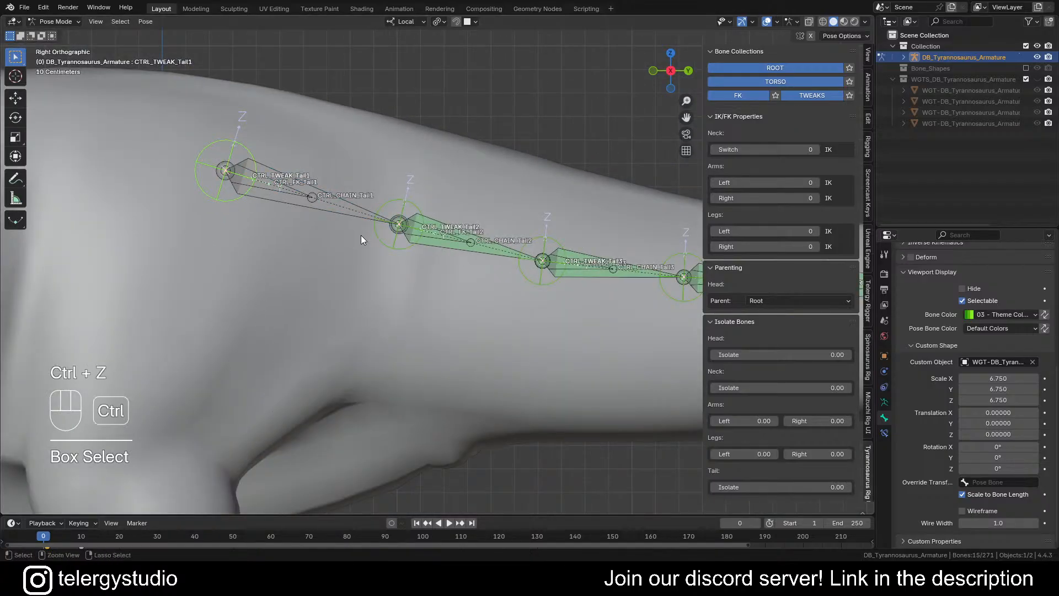
key(ctrl+i)
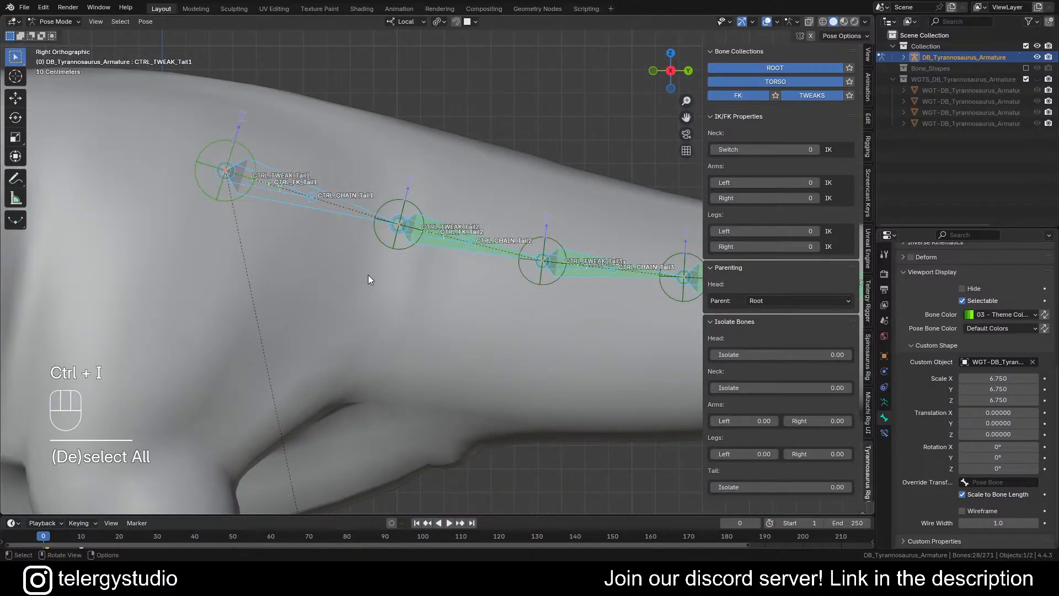
scroll(368, 275, down, 8)
shift+middle_drag(539, 301, 404, 298)
scroll(452, 276, up, 3)
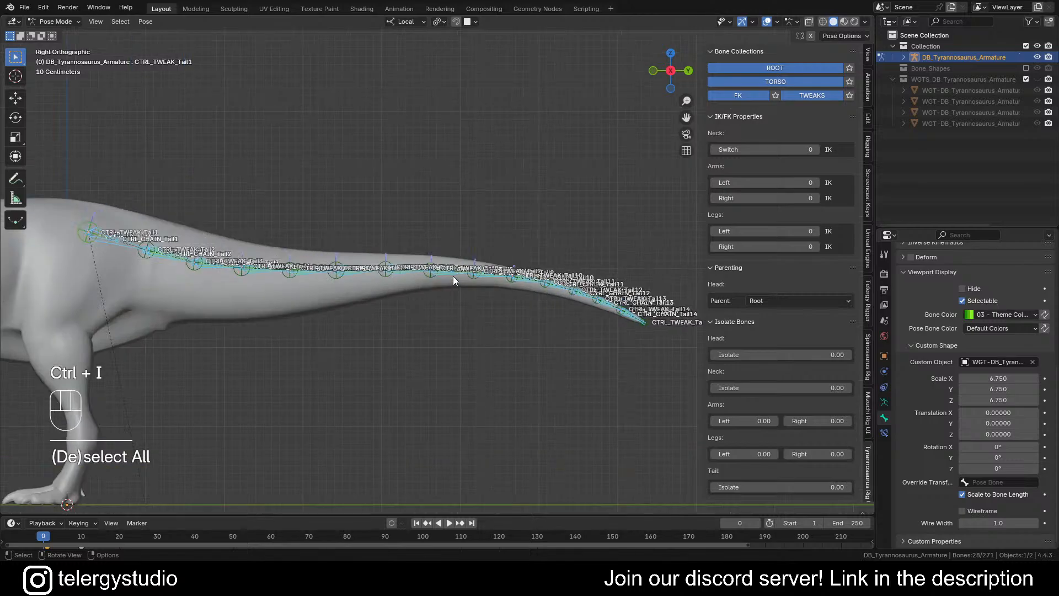
shift+middle_drag(511, 281, 449, 274)
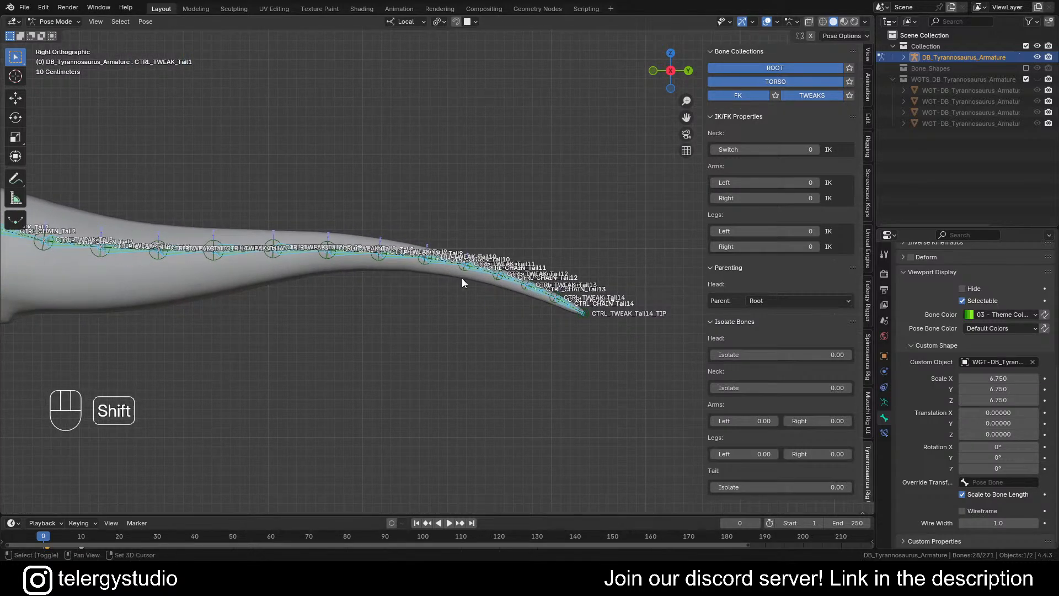
scroll(534, 269, up, 2)
shift+middle_drag(534, 269, 596, 268)
scroll(539, 250, up, 2)
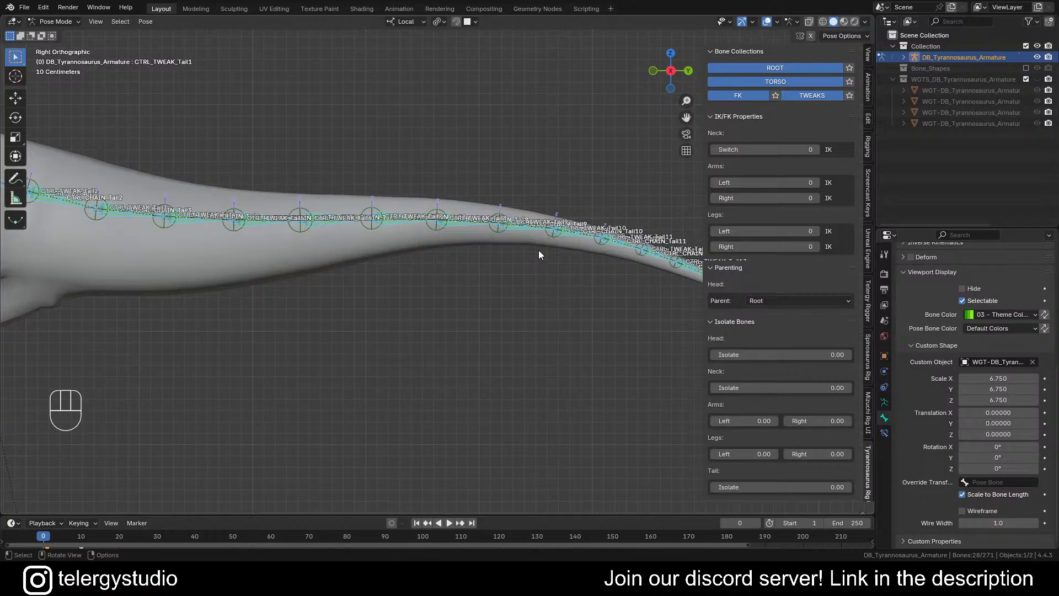
Step: Make CTRL_CHAIN_Tail9 the active bone, set its bone color to 09 - Theme Color Set and copy it to the selected bones
shift+click(526, 220)
click(997, 313)
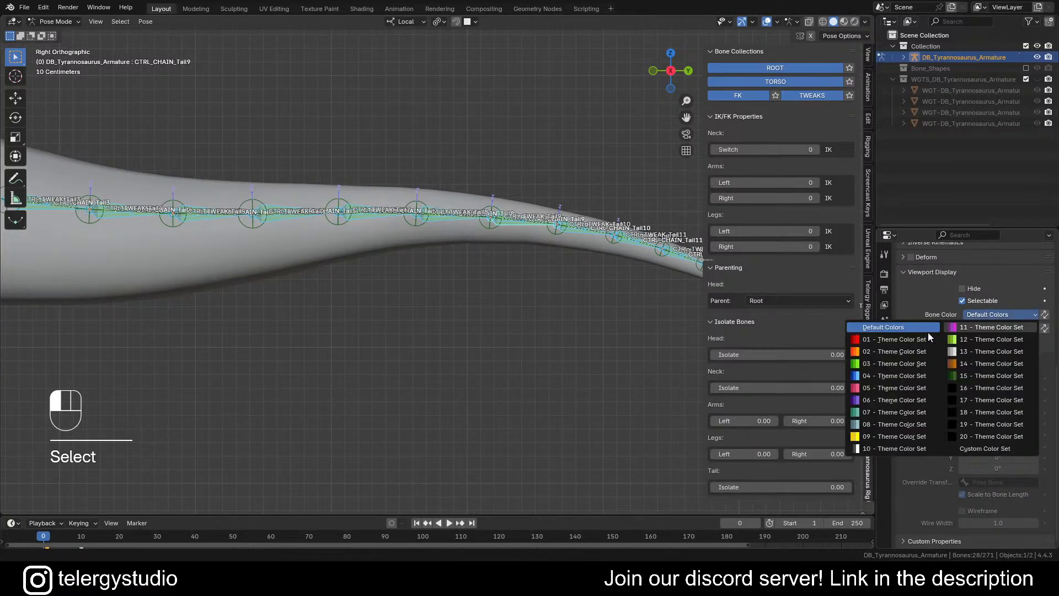
click(895, 438)
click(1037, 315)
click(1045, 317)
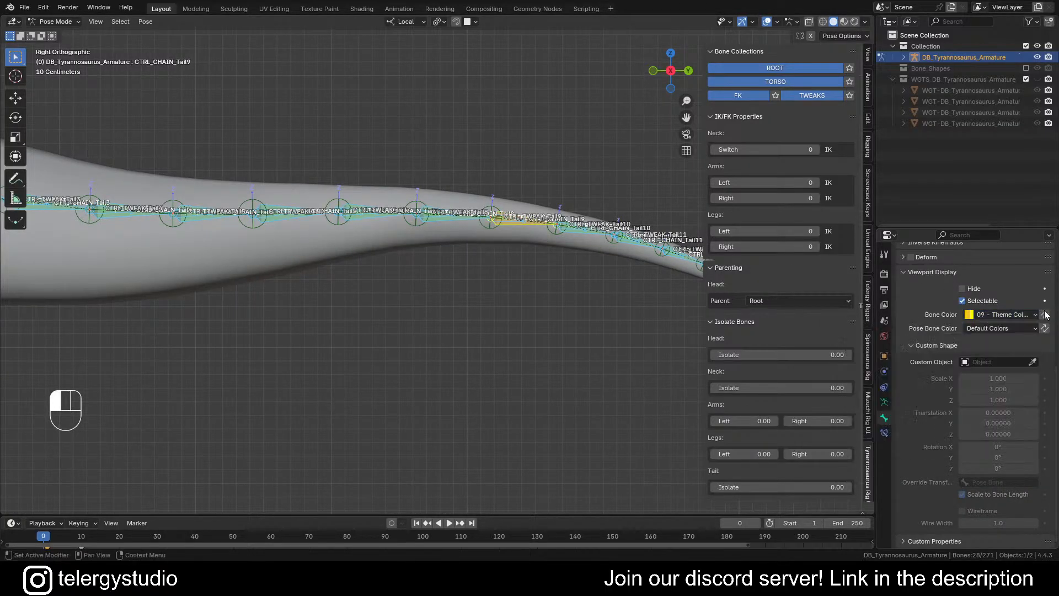
click(1044, 317)
Step: Try box-selecting the bones around CTRL_FK_Tail1 and revert to the previous bone selection
scroll(502, 241, down, 5)
shift+middle_drag(402, 253, 640, 271)
scroll(508, 255, up, 2)
scroll(378, 221, up, 5)
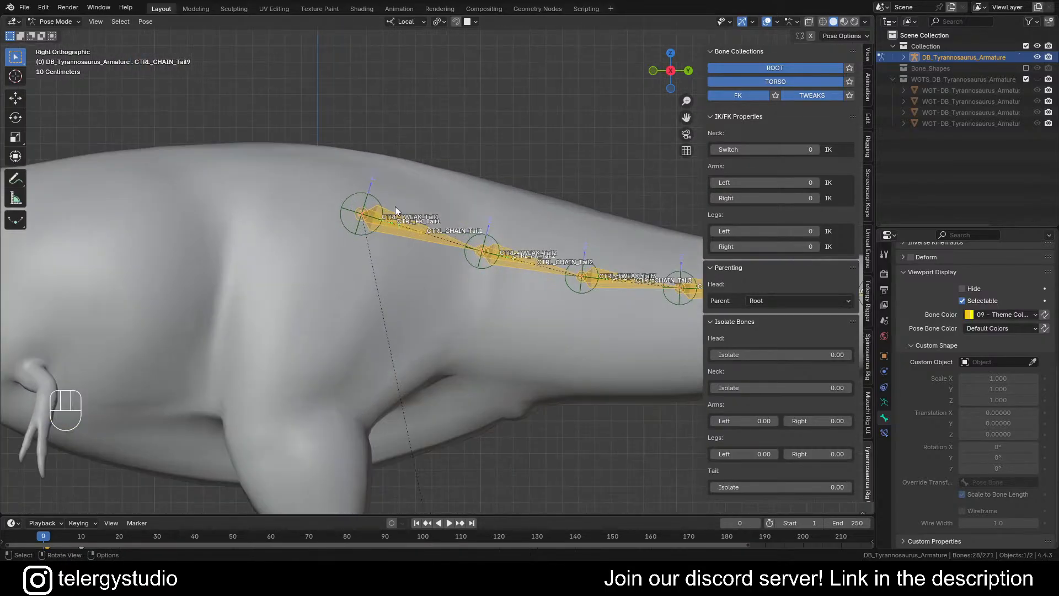
drag(395, 206, 408, 247)
key(ctrl+z)
scroll(435, 229, down, 4)
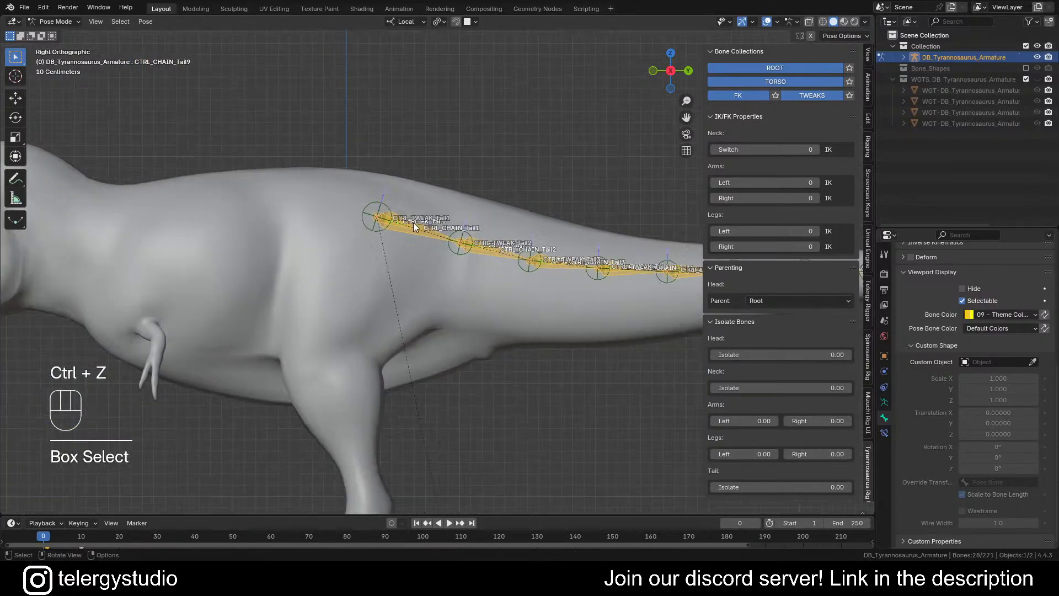
Step: Enlarge the timeline area, switch the armature to Object Mode and change that area to the Asset Browser
shift+middle_drag(486, 242, 520, 244)
drag(297, 516, 309, 413)
key(Tab)
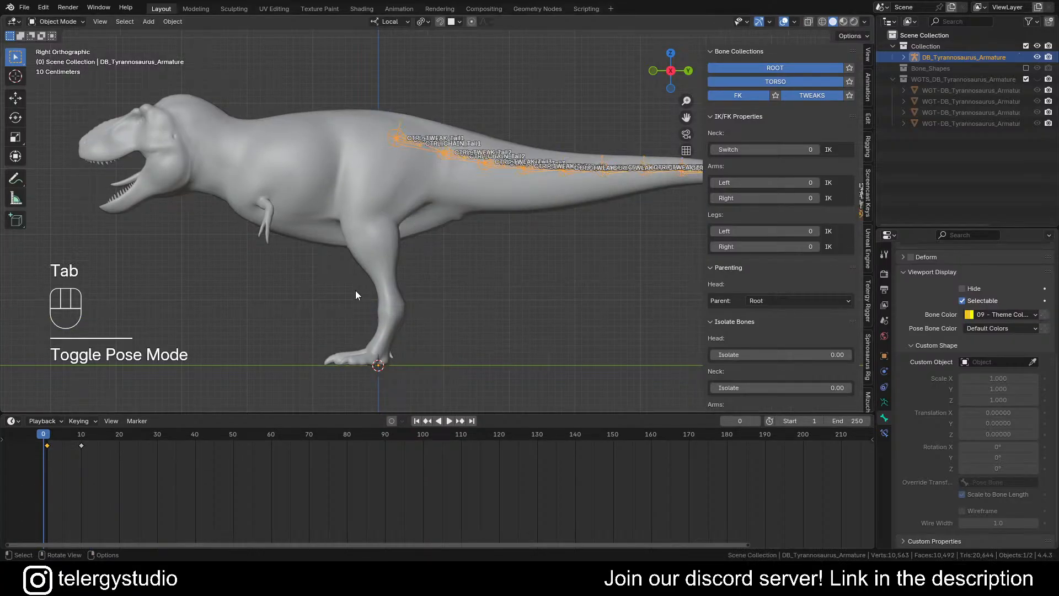
click(16, 421)
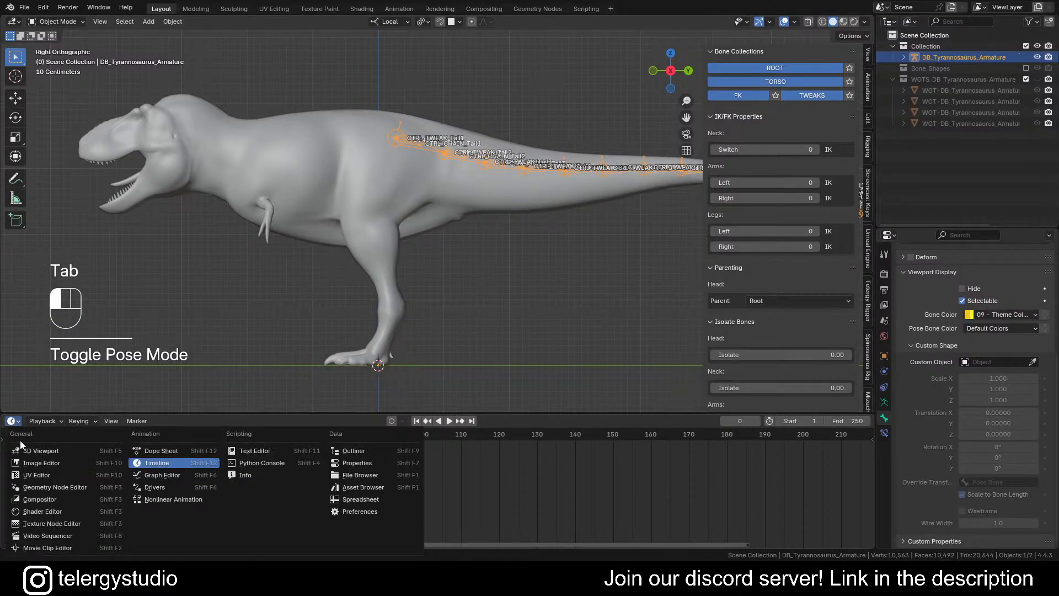
click(365, 486)
Step: Add Y_CENTER_LINE_CIRCLE_SHAPE from the SIMPLE asset catalog to the scene and move it into the WGTS_DB_Tyrannosaurus_Armature collection
scroll(66, 488, down, 2)
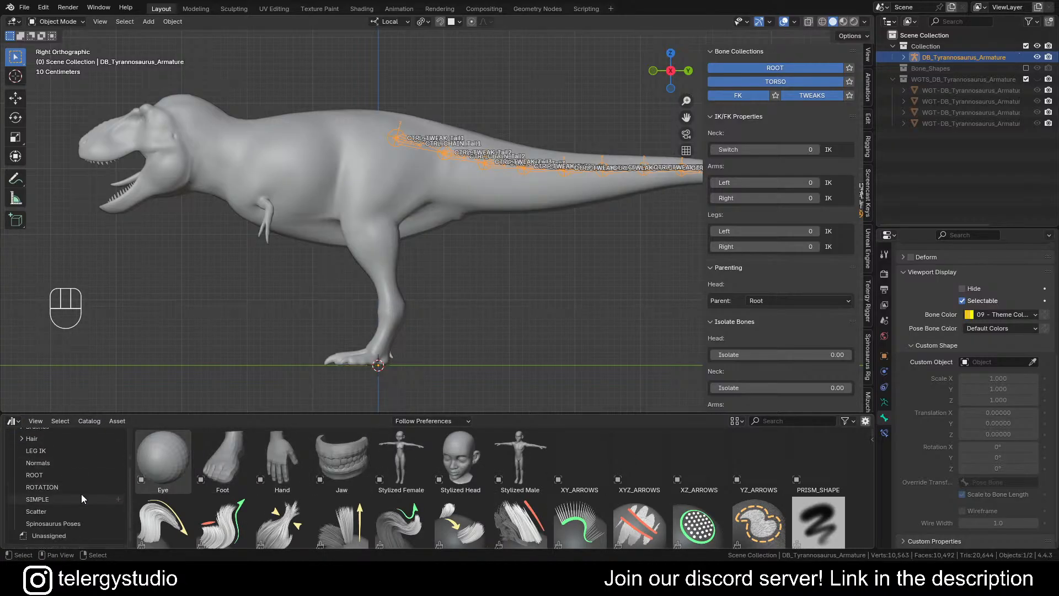
scroll(56, 489, up, 1)
scroll(56, 488, up, 2)
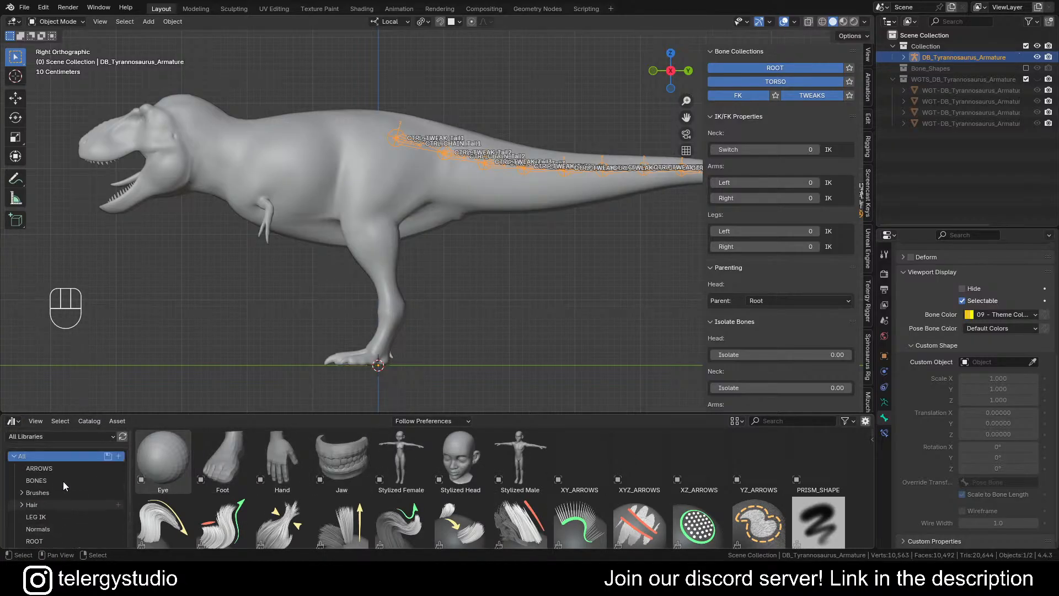
scroll(63, 480, down, 4)
click(48, 498)
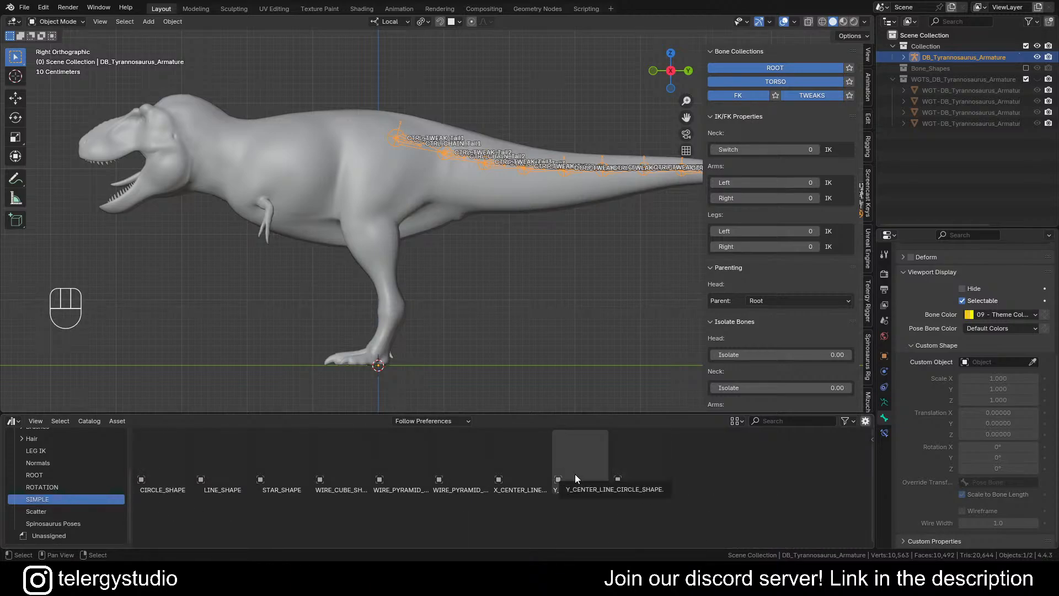
drag(574, 478, 531, 348)
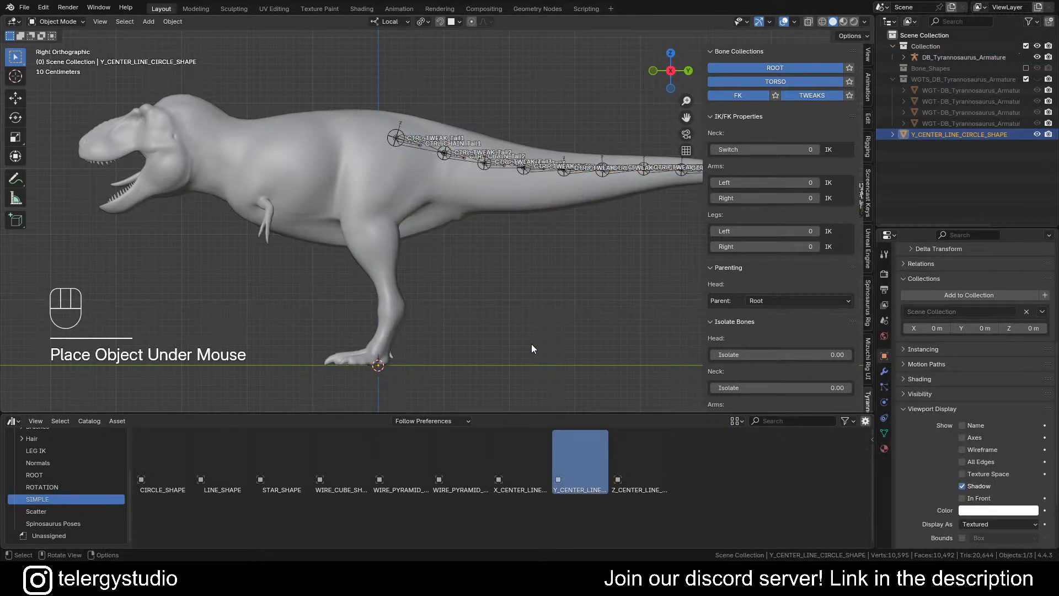
drag(931, 134, 942, 90)
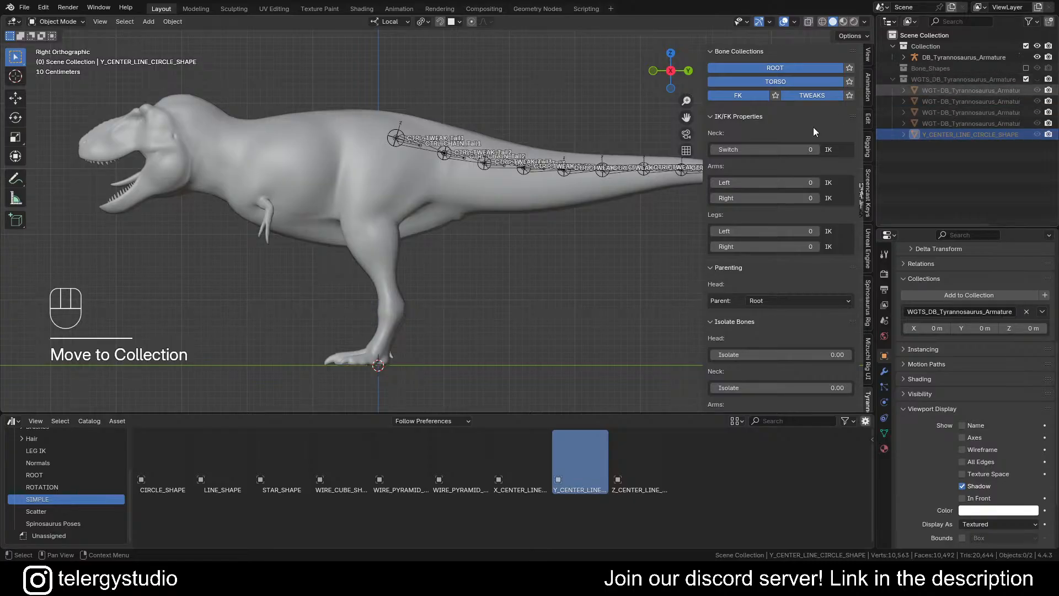
Step: Return the armature to Pose Mode, and change the Asset Browser area back to a reduced-height Timeline
click(468, 158)
key(Tab)
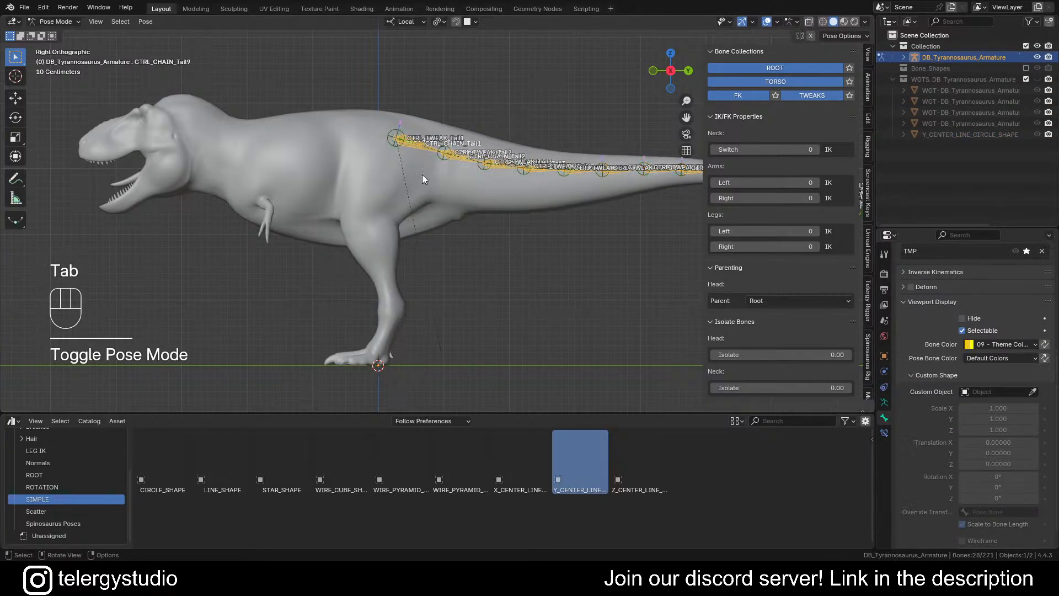
click(12, 421)
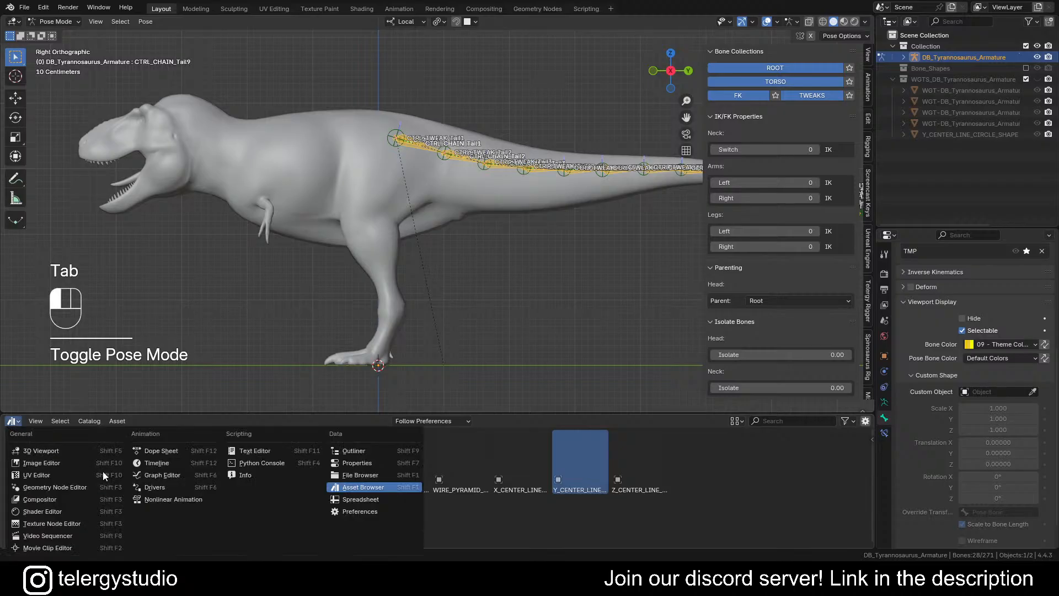
click(156, 462)
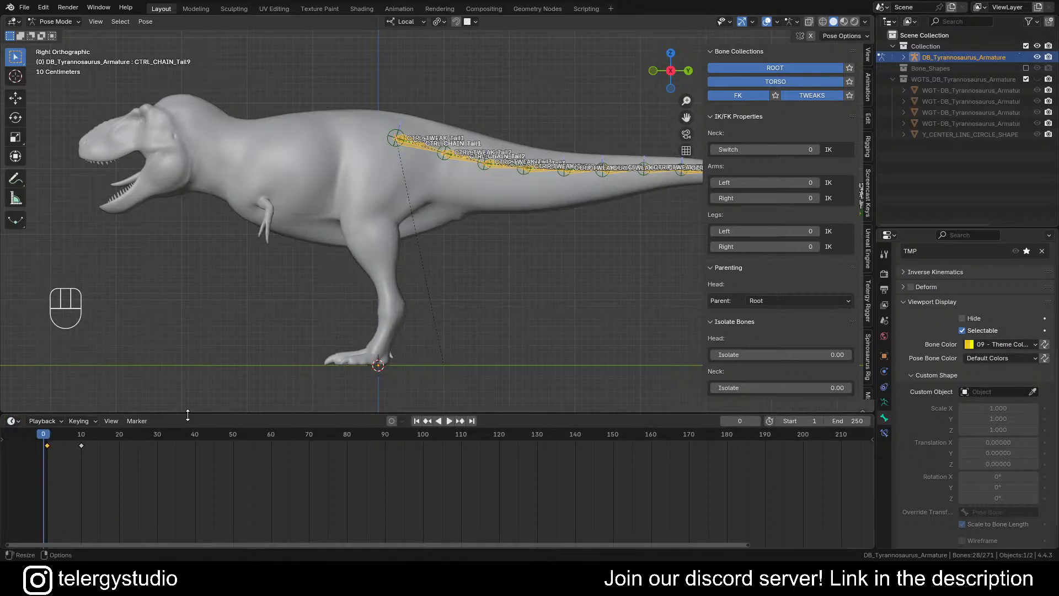
drag(198, 415, 193, 512)
Step: Try Y_CENTER_LINE_CIRCLE_SHAPE as the custom object of the selected tail FK and CHAIN bones, and undo the assignment
scroll(388, 190, up, 3)
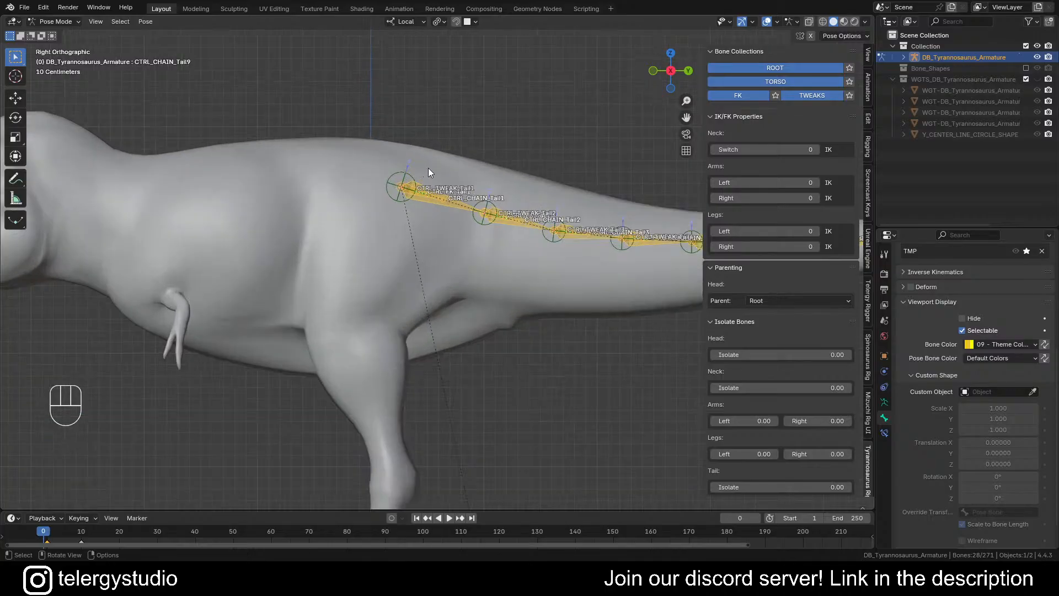
shift+middle_drag(590, 214, 489, 203)
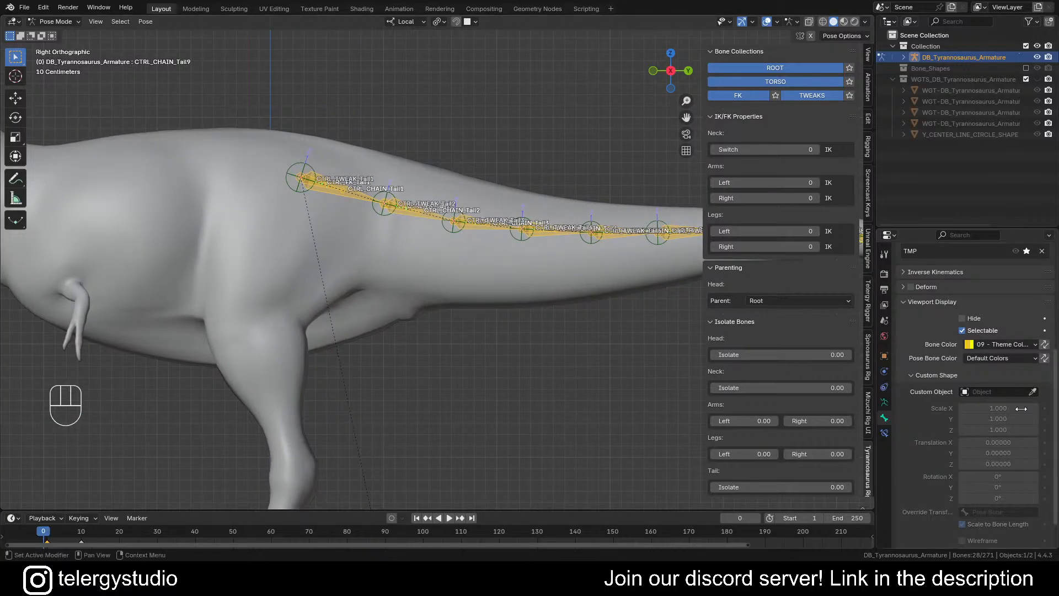
click(1007, 392)
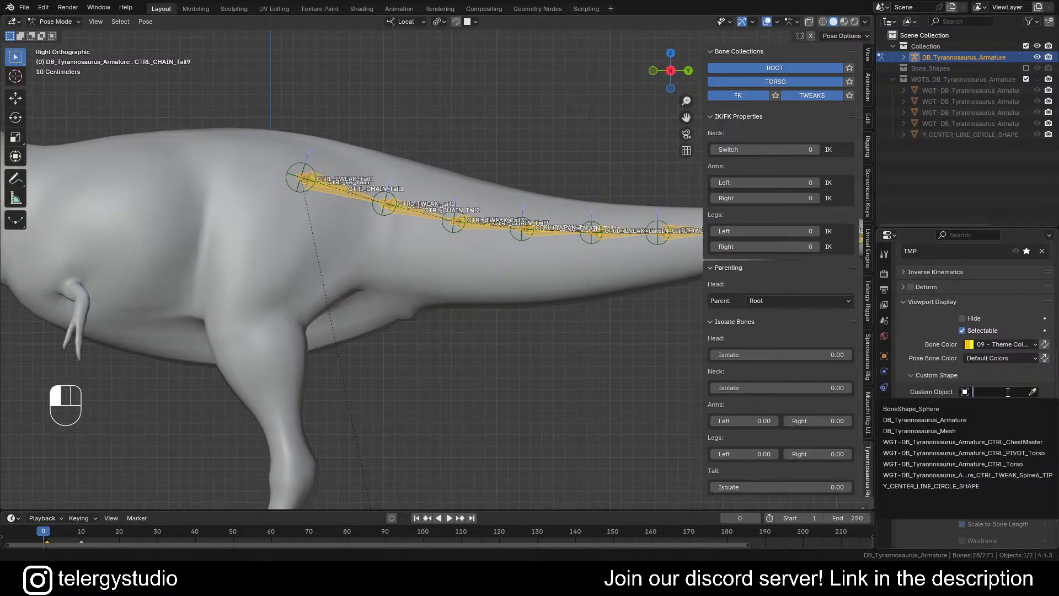
click(966, 489)
scroll(561, 273, down, 4)
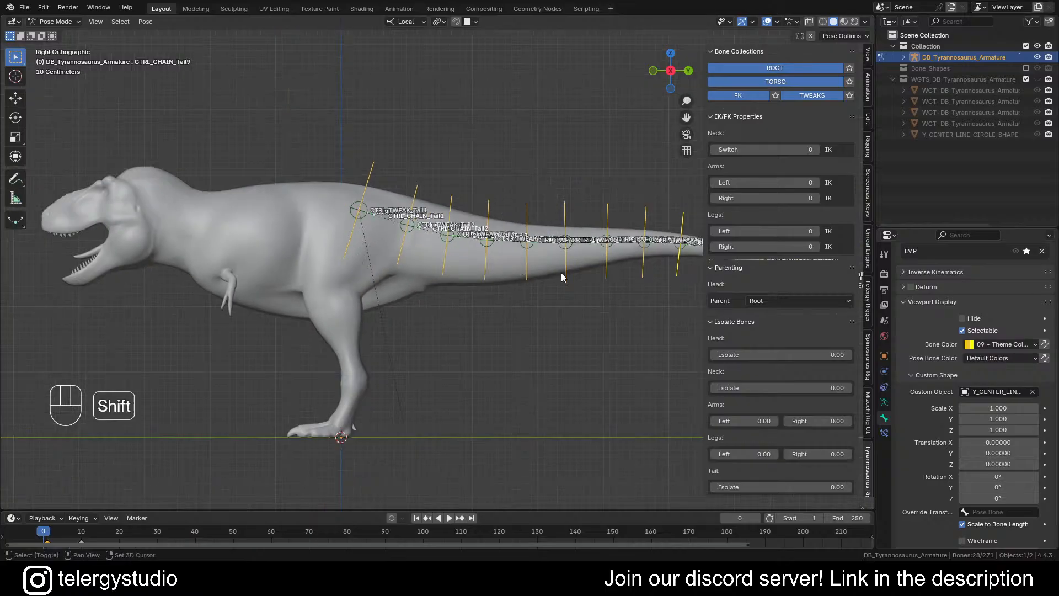
scroll(560, 273, up, 2)
shift+middle_drag(560, 272, 407, 270)
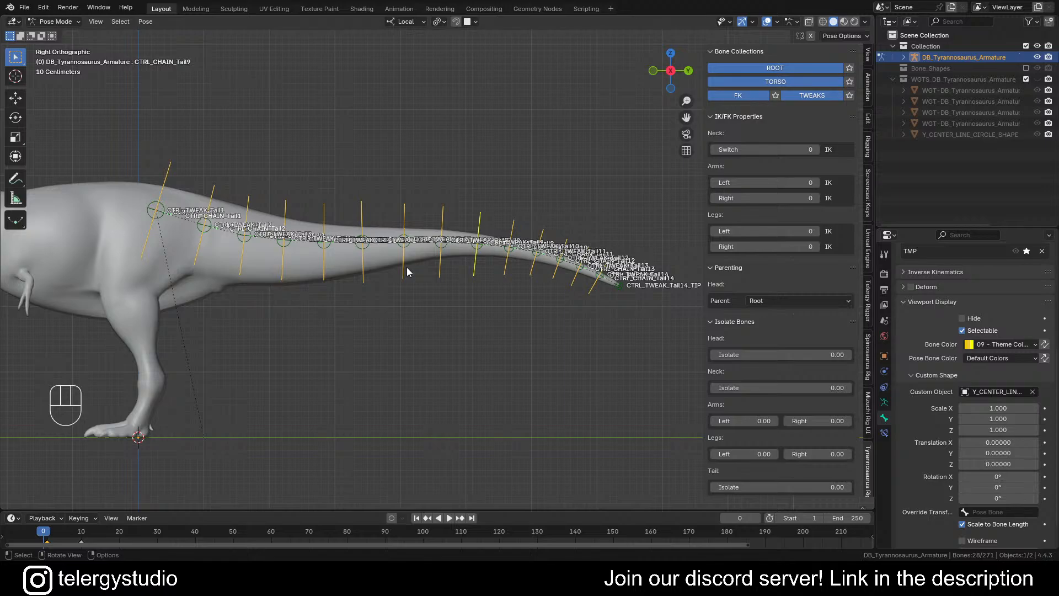
scroll(183, 166, up, 5)
middle_drag(183, 166, 186, 224)
key(ctrl+z)
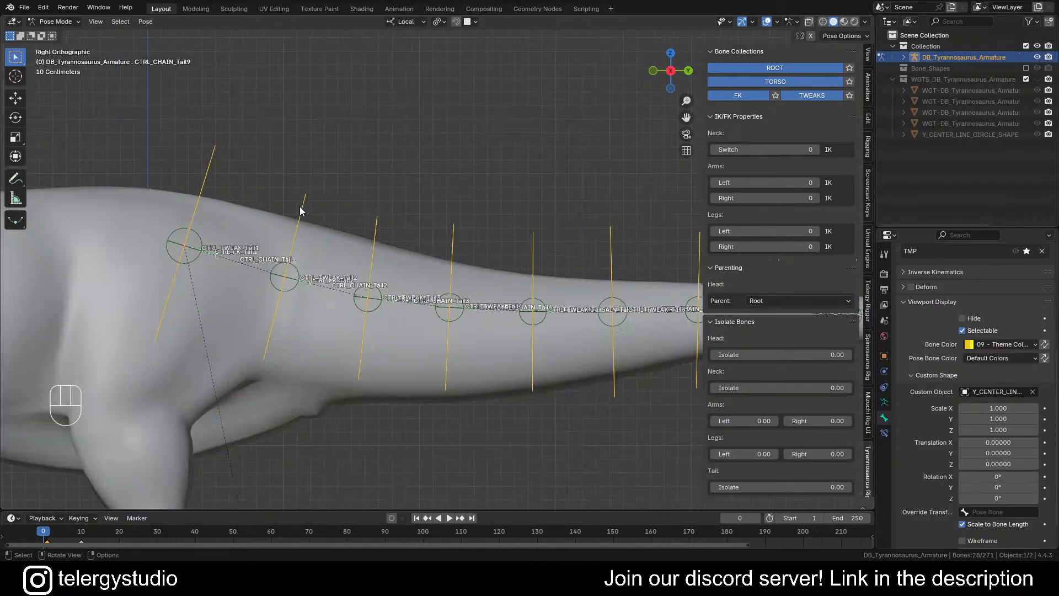
shift+middle_drag(321, 223, 471, 208)
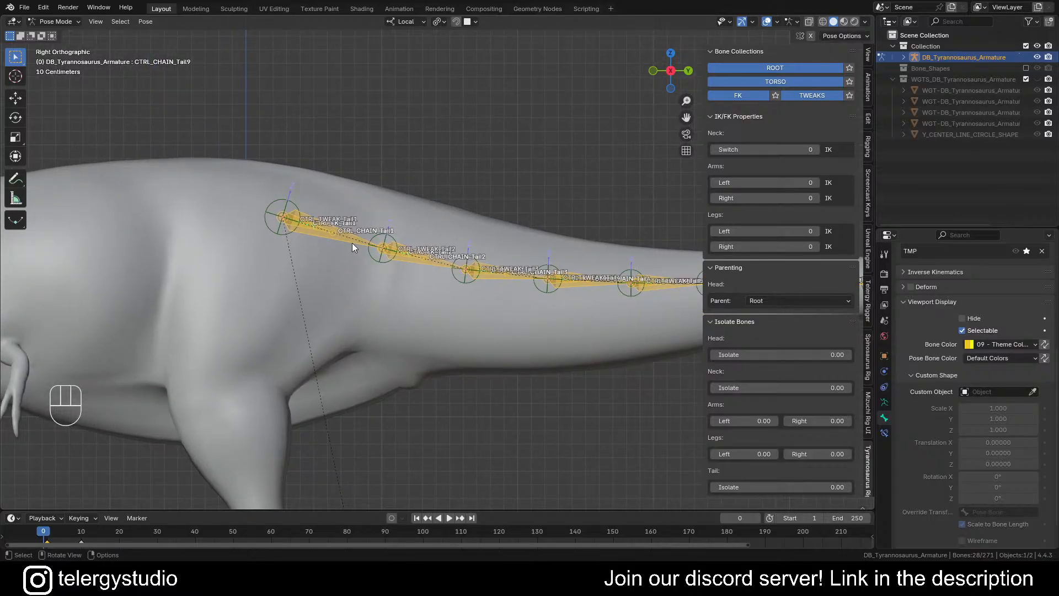
key(ctrl+f)
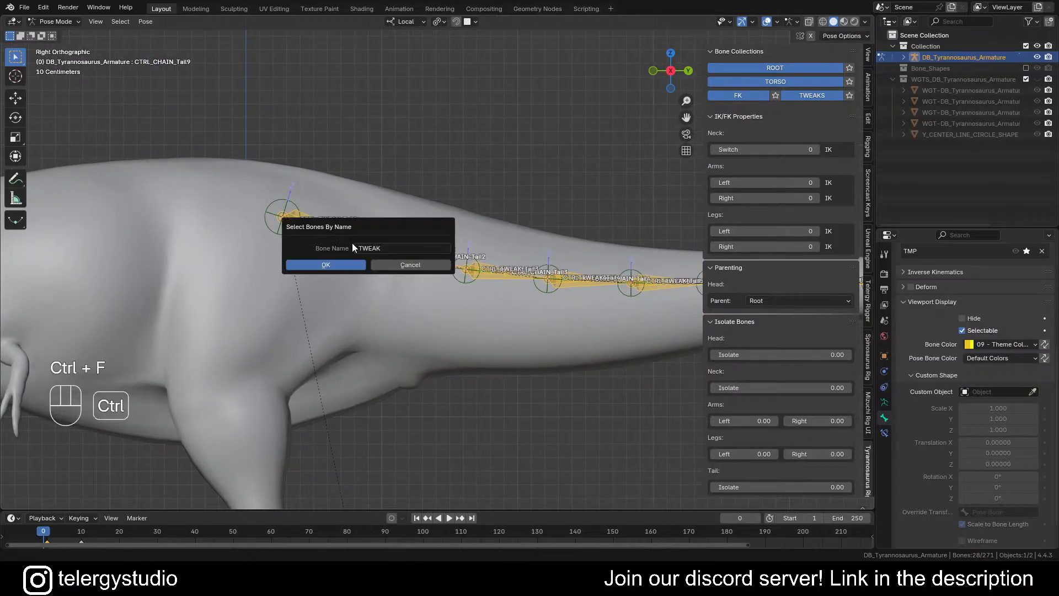
click(392, 247)
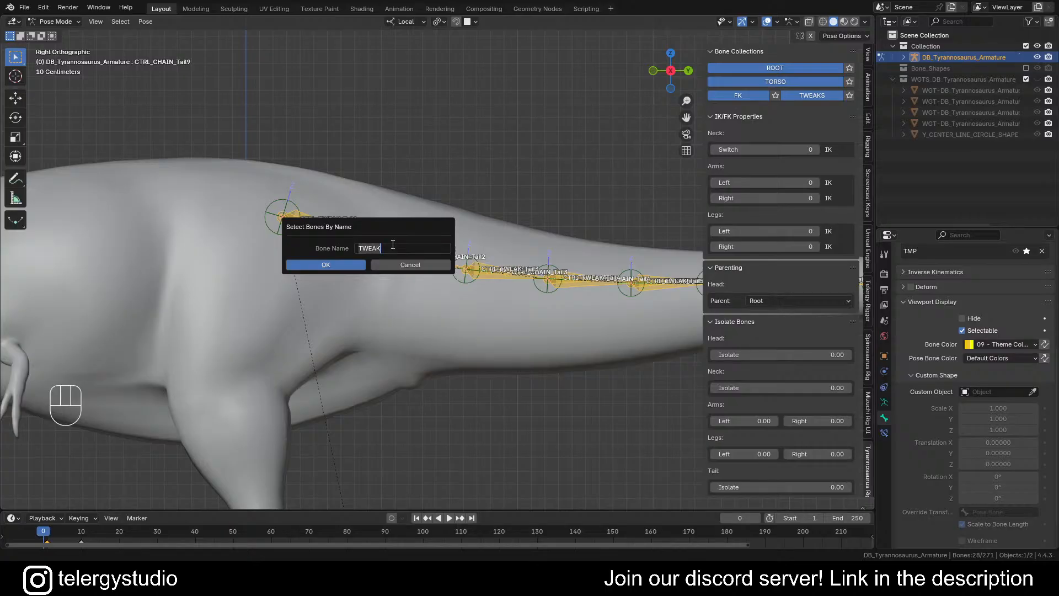
click(400, 239)
click(388, 262)
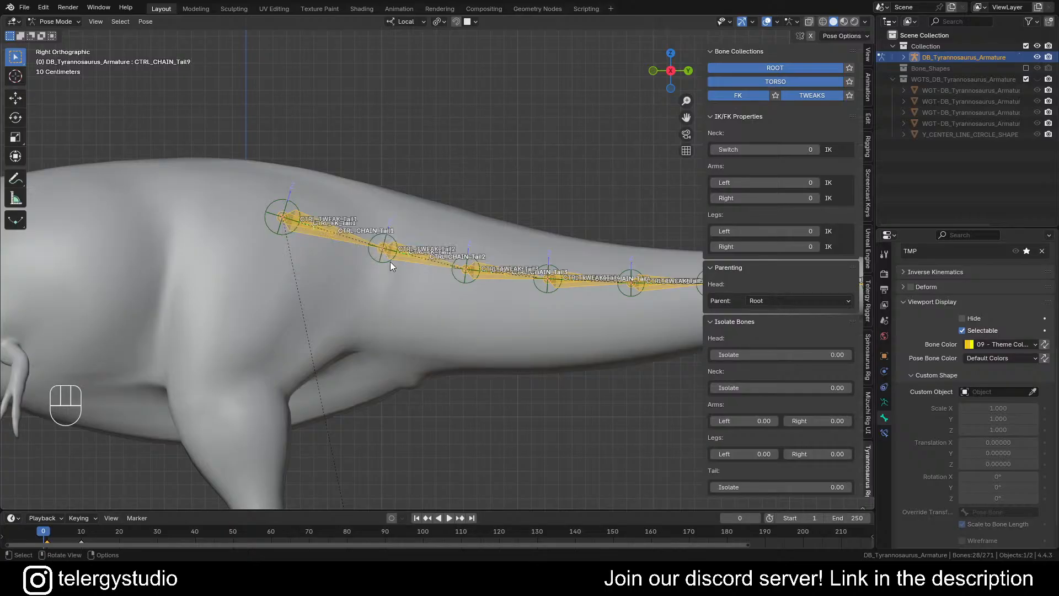
Step: Select the CTRL_FK_Tail1 bone at the tail base and create a Paddle (square) bone widget for it
alt+click(307, 225)
click(280, 240)
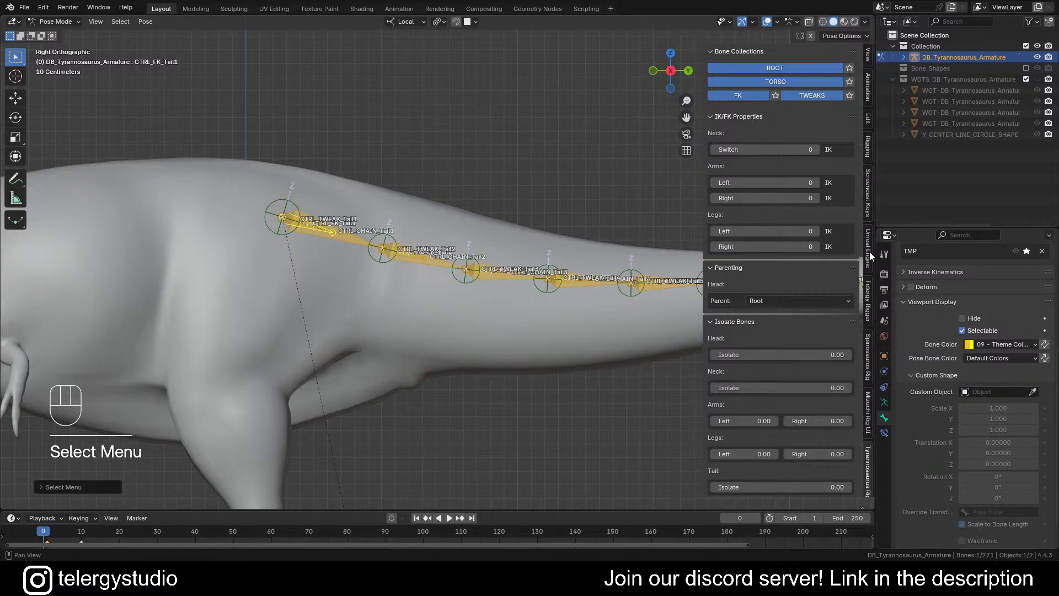
click(866, 150)
click(779, 121)
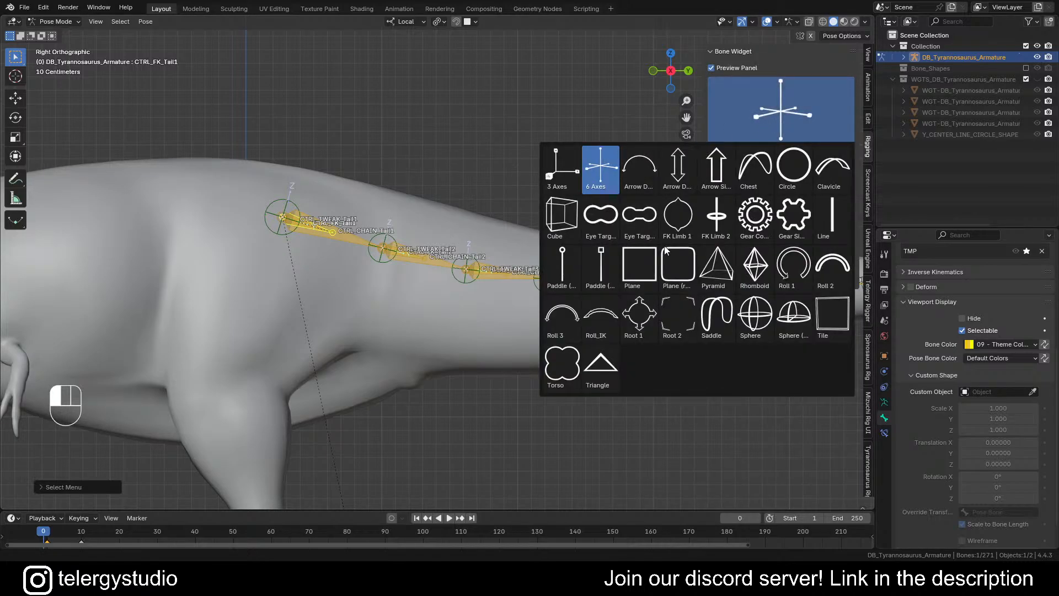
click(600, 269)
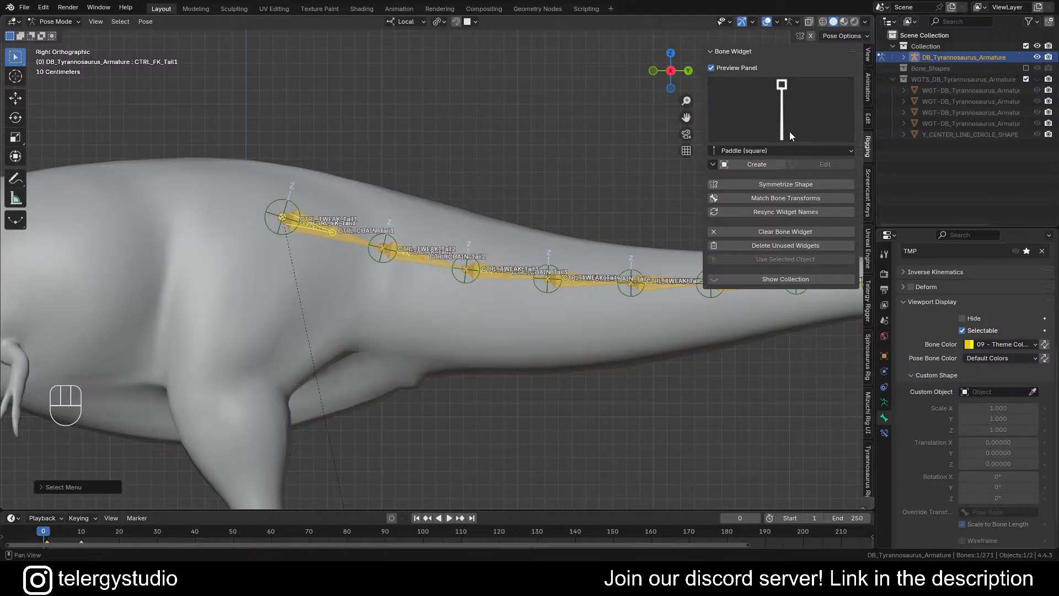
click(755, 165)
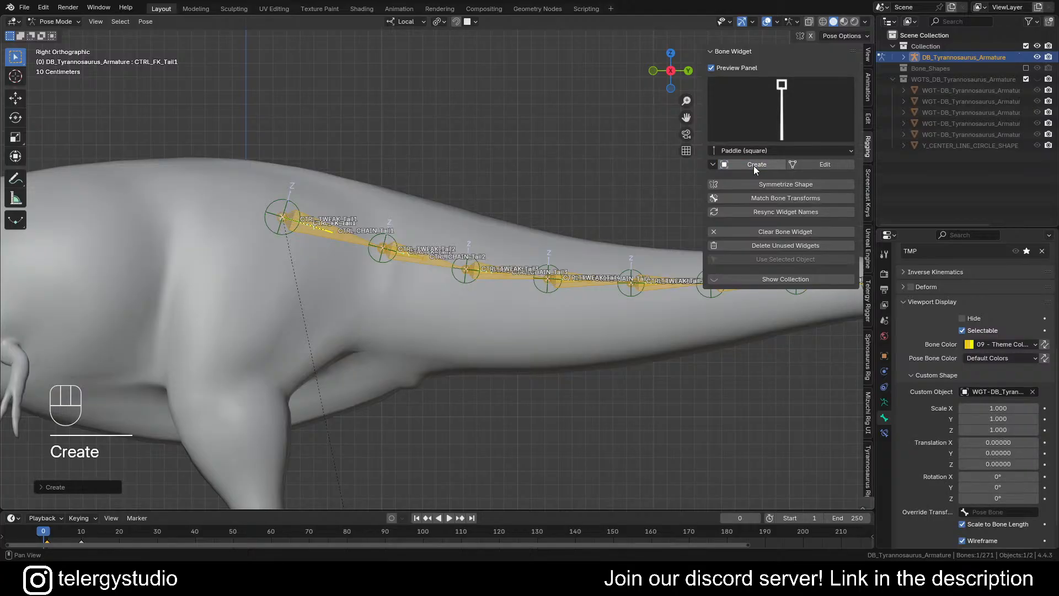
click(826, 165)
key(a)
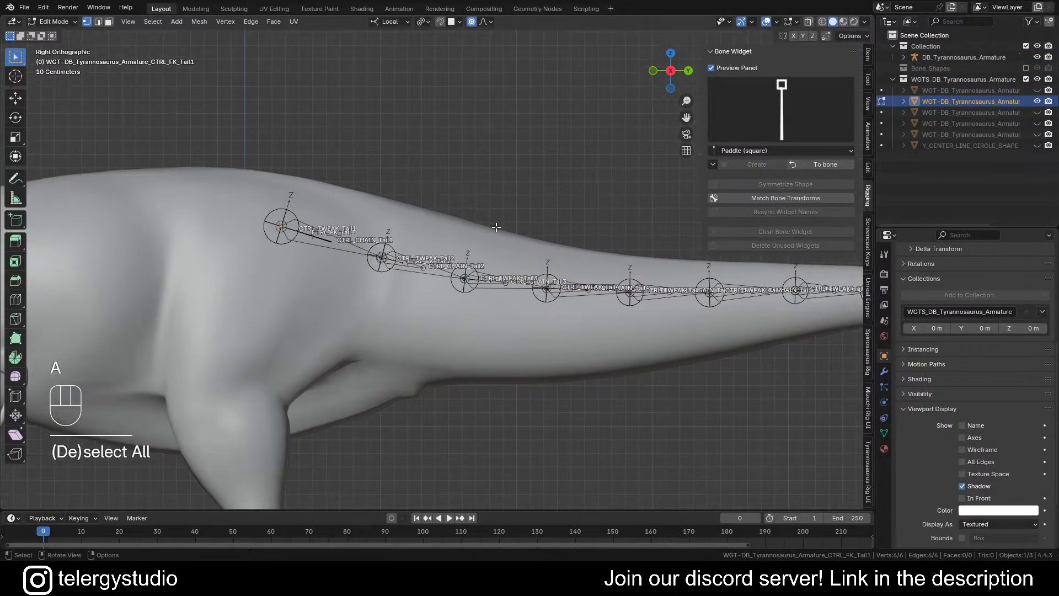
key(Tab)
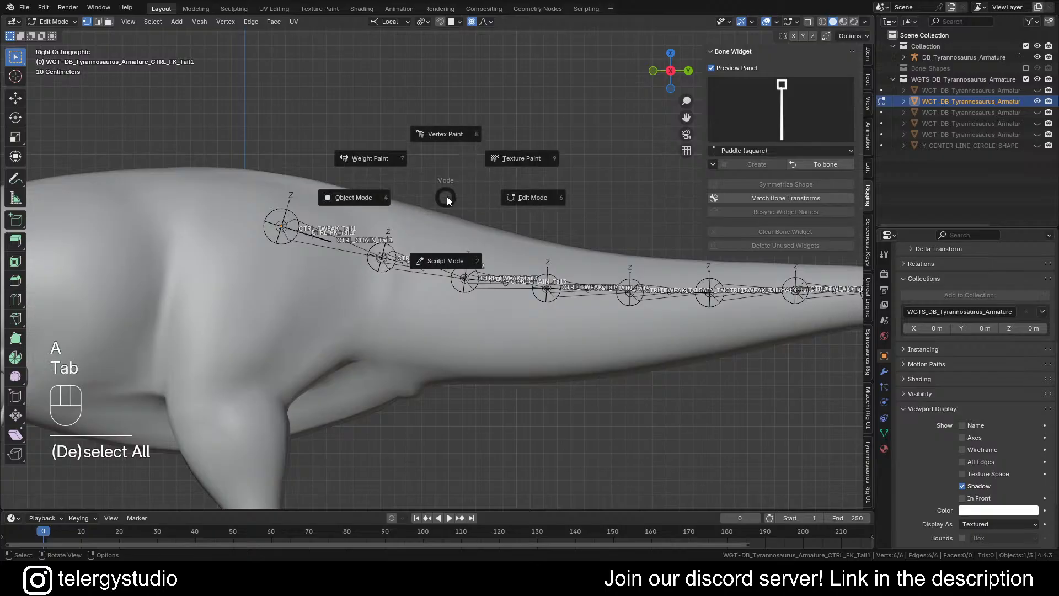
click(830, 163)
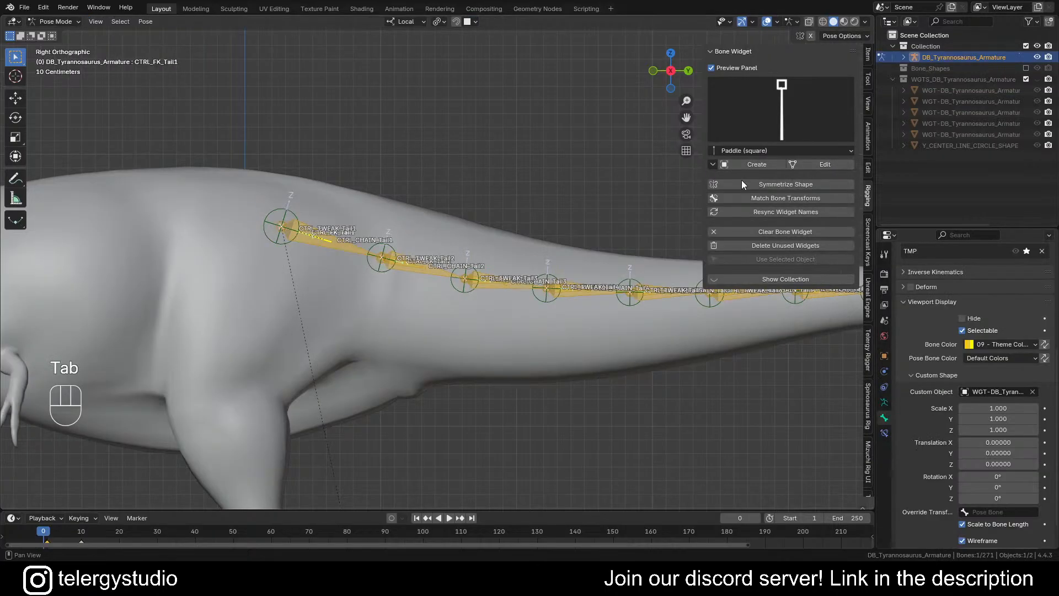
Step: Snap the 3D cursor to the CTRL_FK_Tail1 bone, enter the armature's Edit Mode and return it to Pose Mode
key(shift+s)
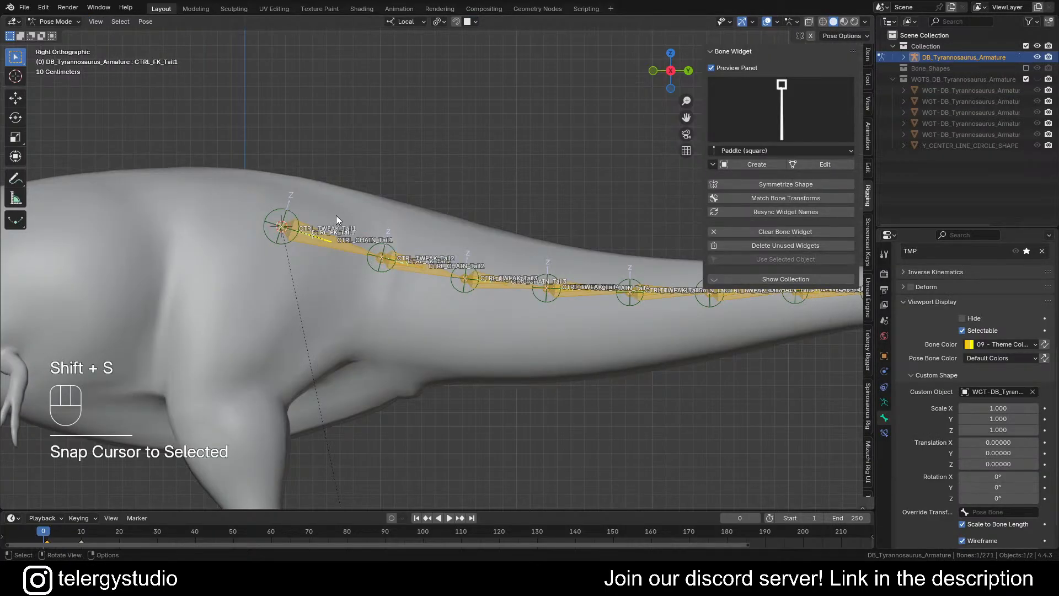
key(Tab)
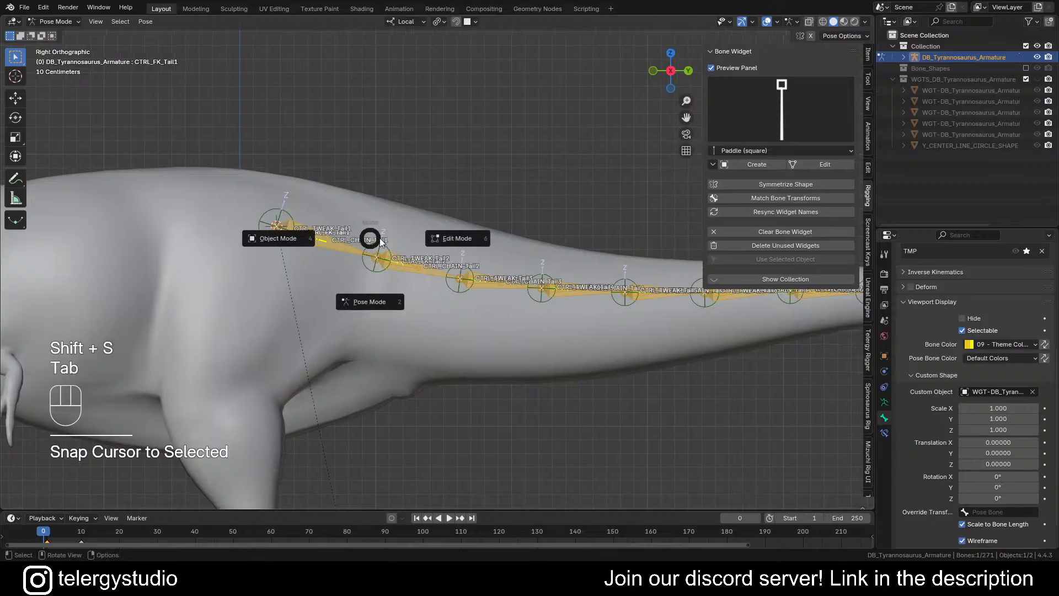
click(472, 241)
key(Tab)
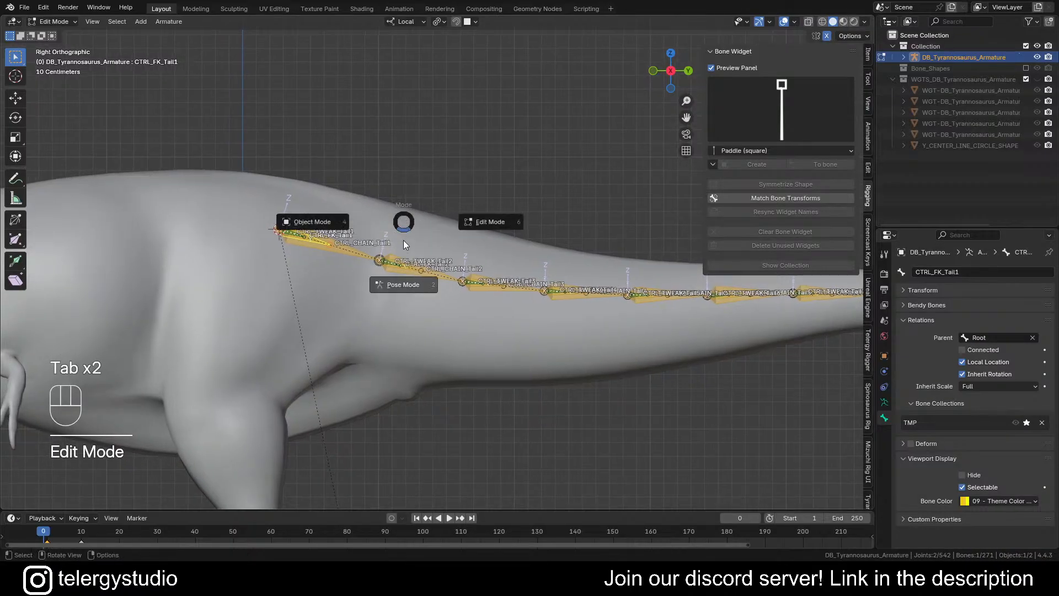
click(402, 284)
Step: Edit the CTRL_FK_Tail1 widget and rotate its whole mesh 90° about the local Y axis
click(813, 164)
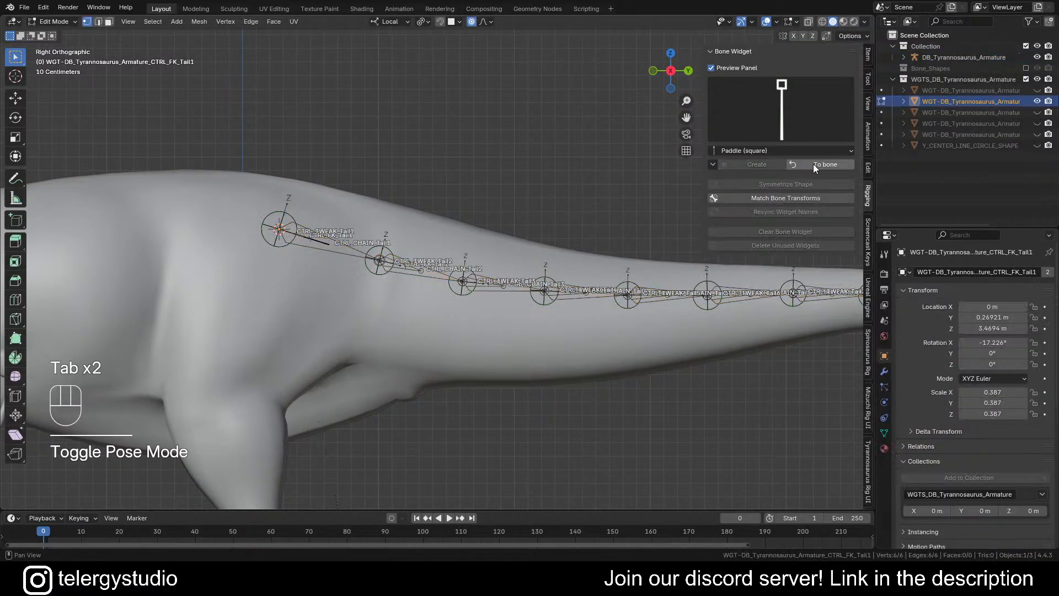
key(a)
scroll(408, 237, down, 3)
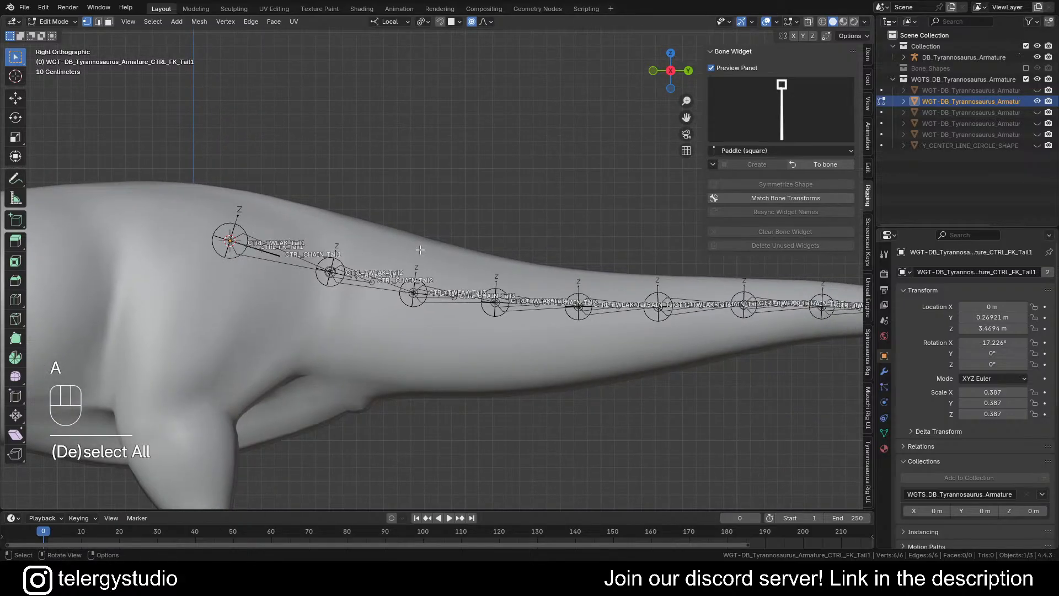
shift+middle_drag(419, 250, 490, 258)
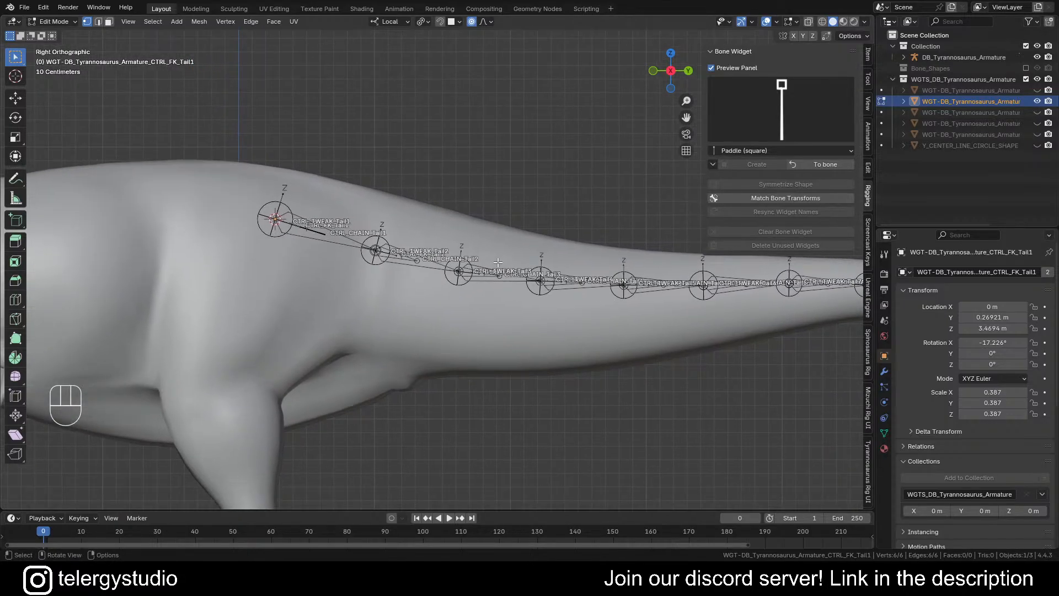
key(r)
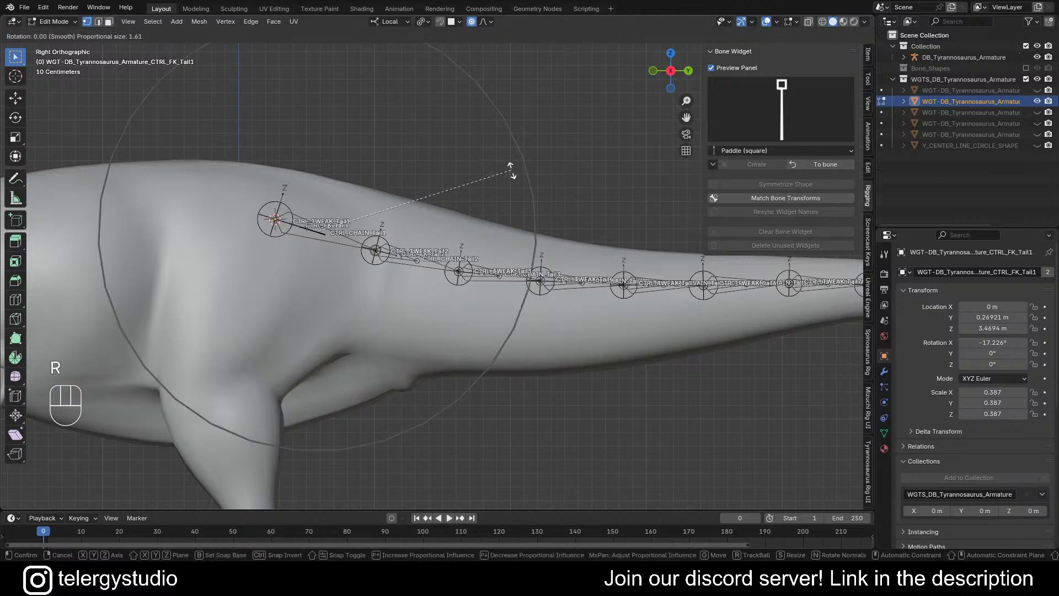
text(y)
text(90)
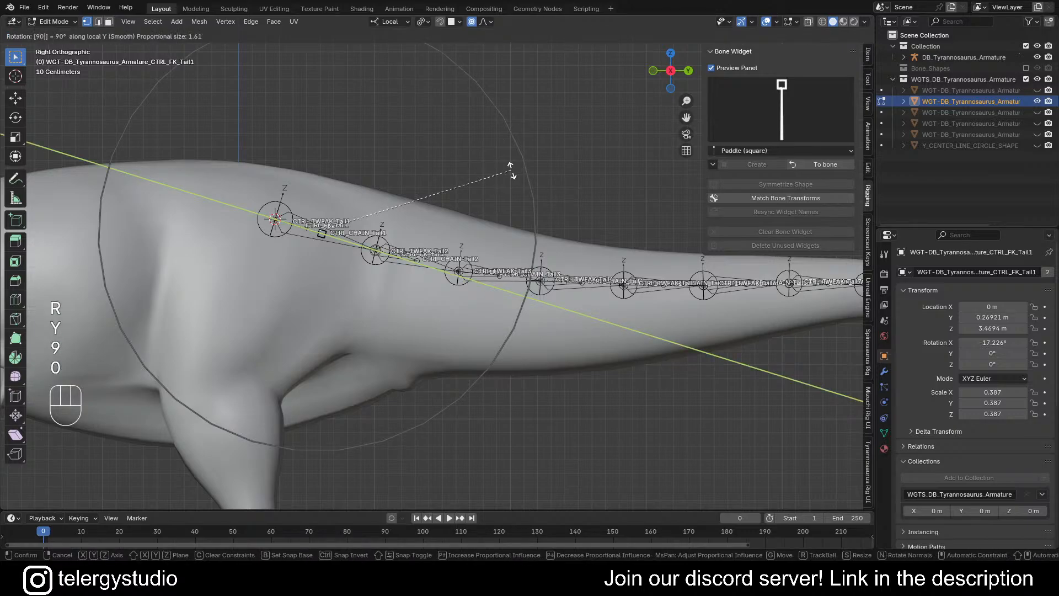
click(510, 168)
scroll(512, 170, up, 1)
shift+middle_drag(353, 237, 402, 202)
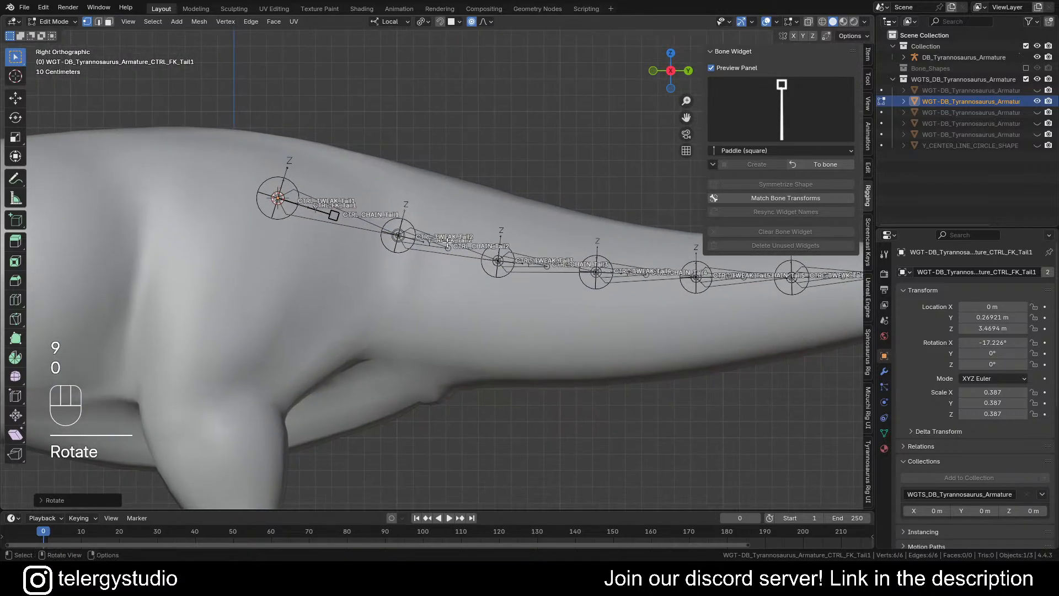
key(r)
key(x)
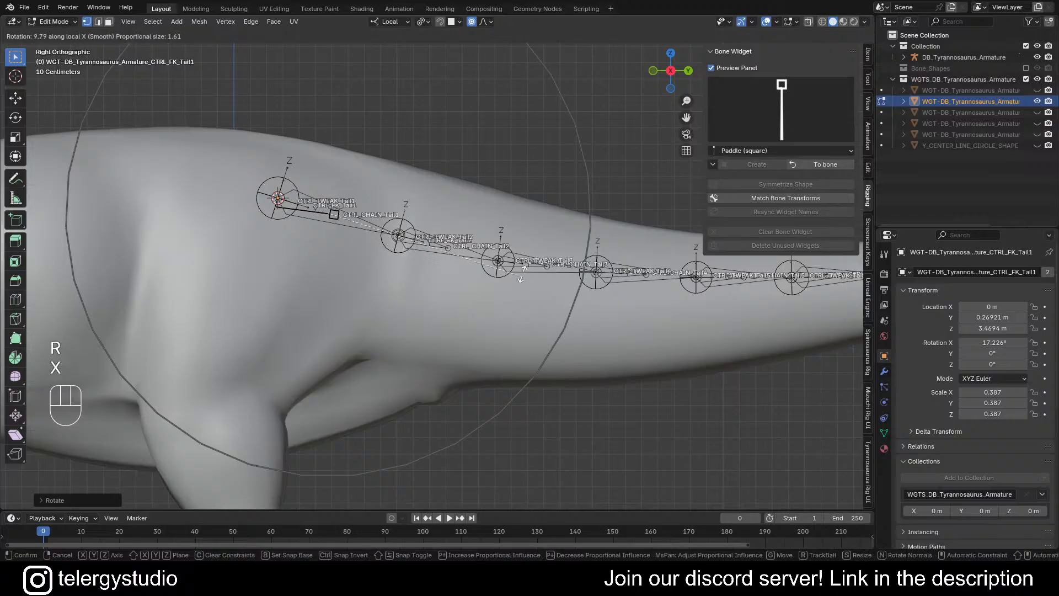
right_click(521, 287)
Step: Set the pivot point to 3D Cursor and rotate the paddle widget 90° about its local X axis
key(period)
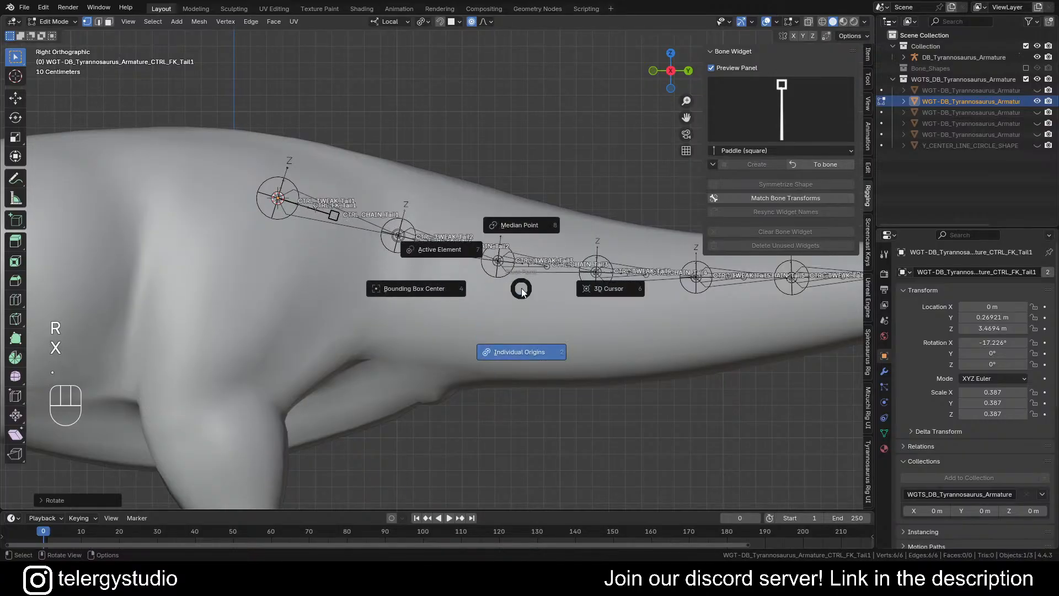
click(599, 289)
key(r)
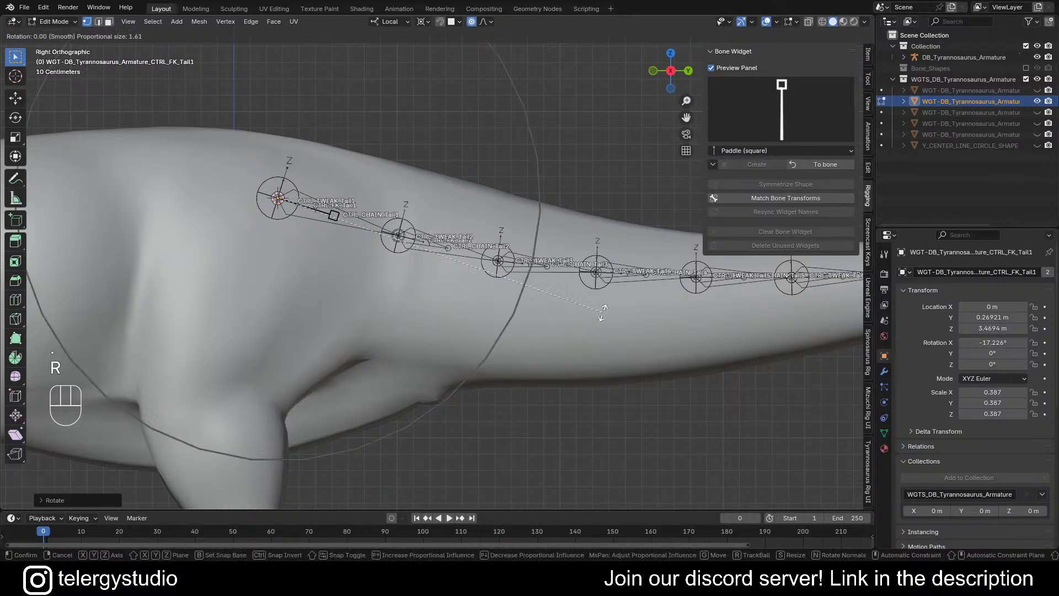
key(x)
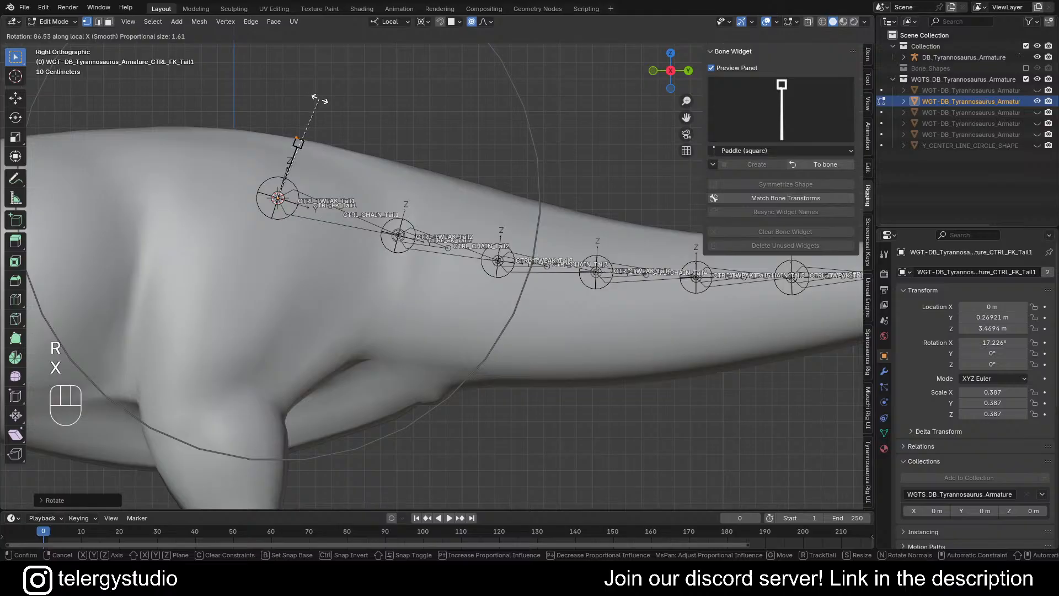
text(90)
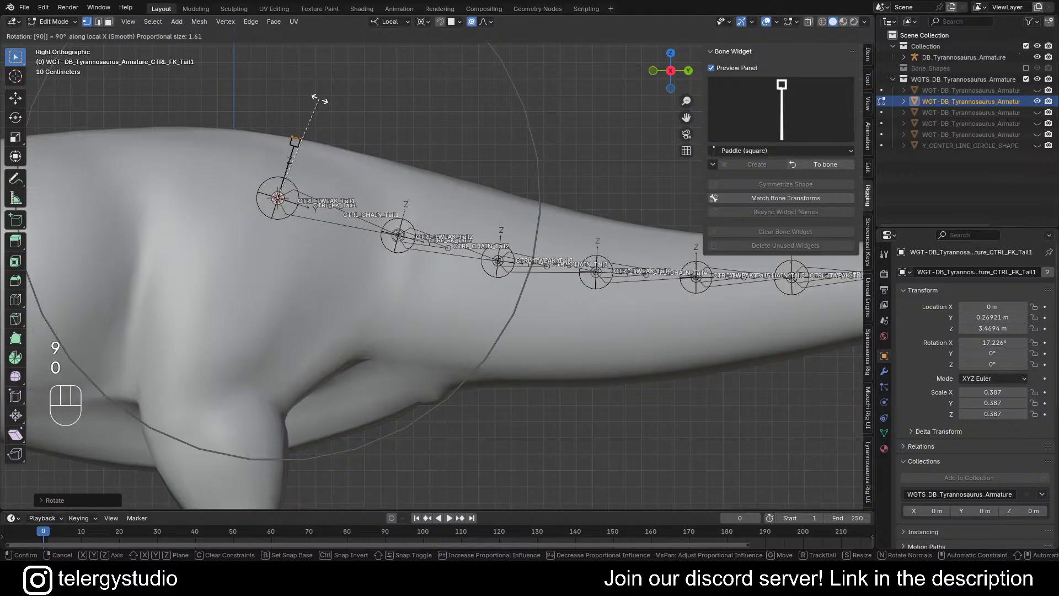
key(Return)
Step: Scale the whole paddle widget up uniformly, and reduce it slightly so its square end sits just above the dinosaur's back
key(s)
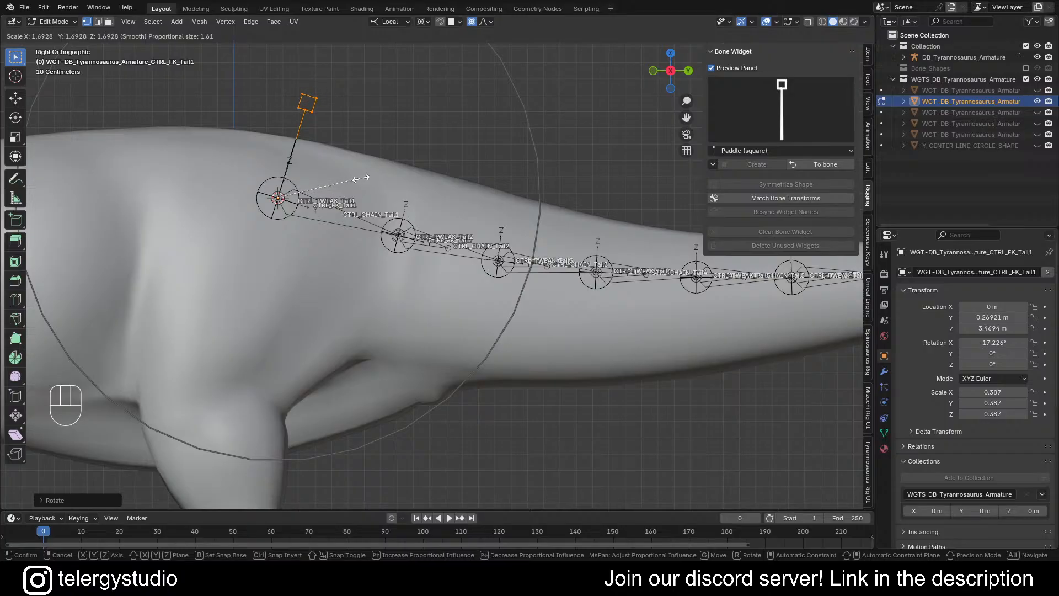
click(338, 167)
scroll(305, 152, down, 3)
middle_drag(304, 152, 283, 167)
scroll(300, 159, up, 3)
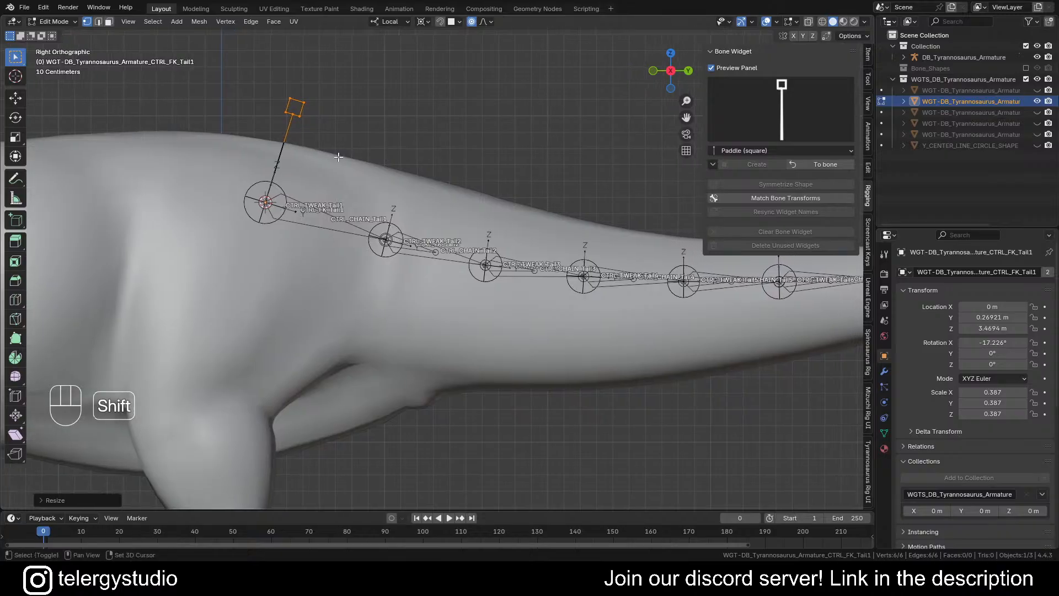
key(s)
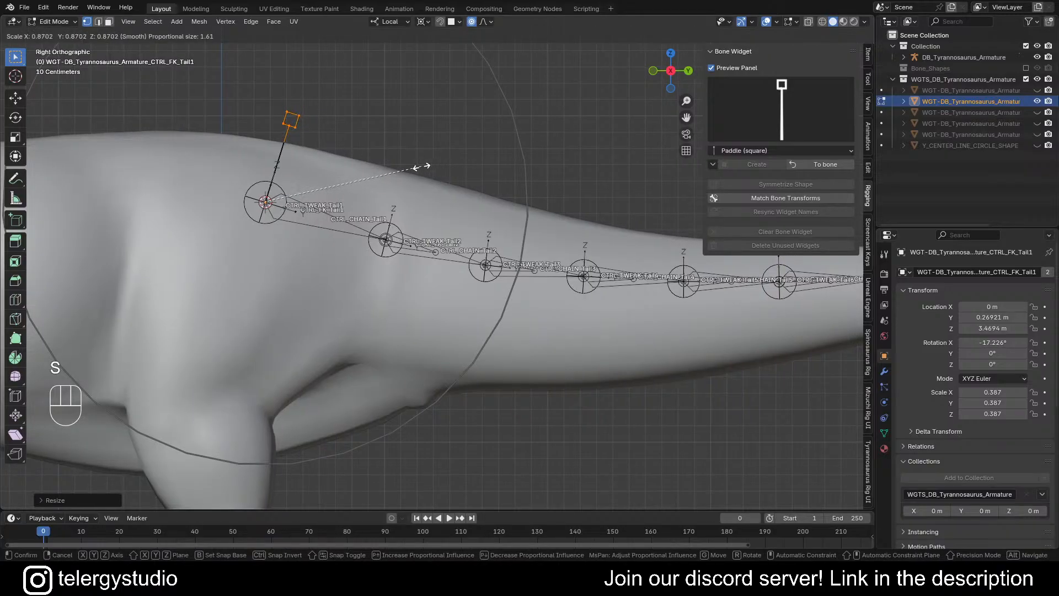
click(417, 167)
Step: Select only the paddle's square end, set the pivot to Median Point, turn off proportional editing and enlarge the square
scroll(343, 139, down, 3)
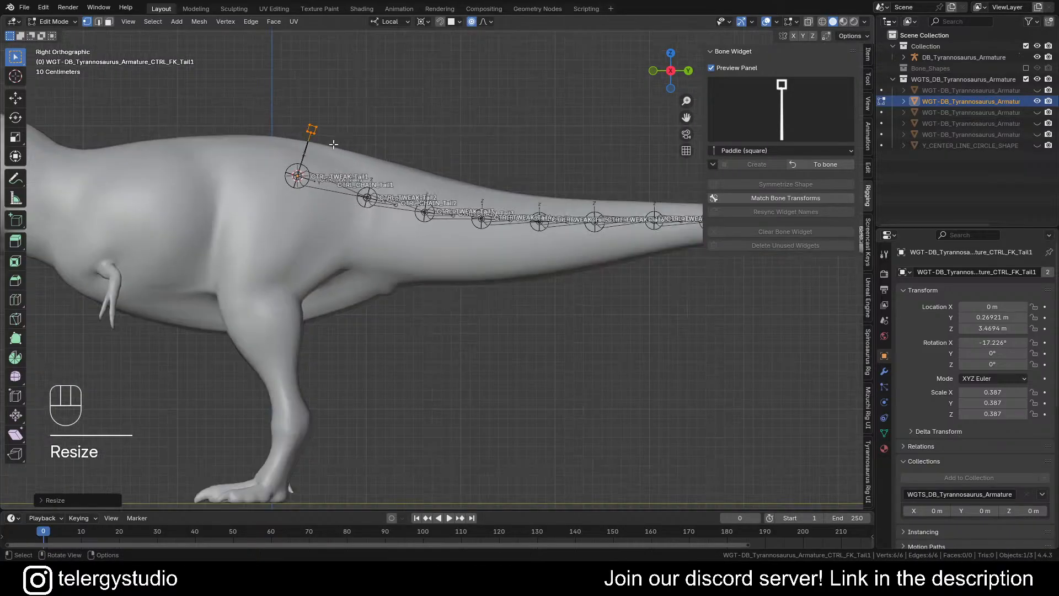
mouse_move(332, 143)
middle_down()
mouse_move(375, 159)
mouse_move(321, 152)
middle_up()
scroll(322, 152, up, 5)
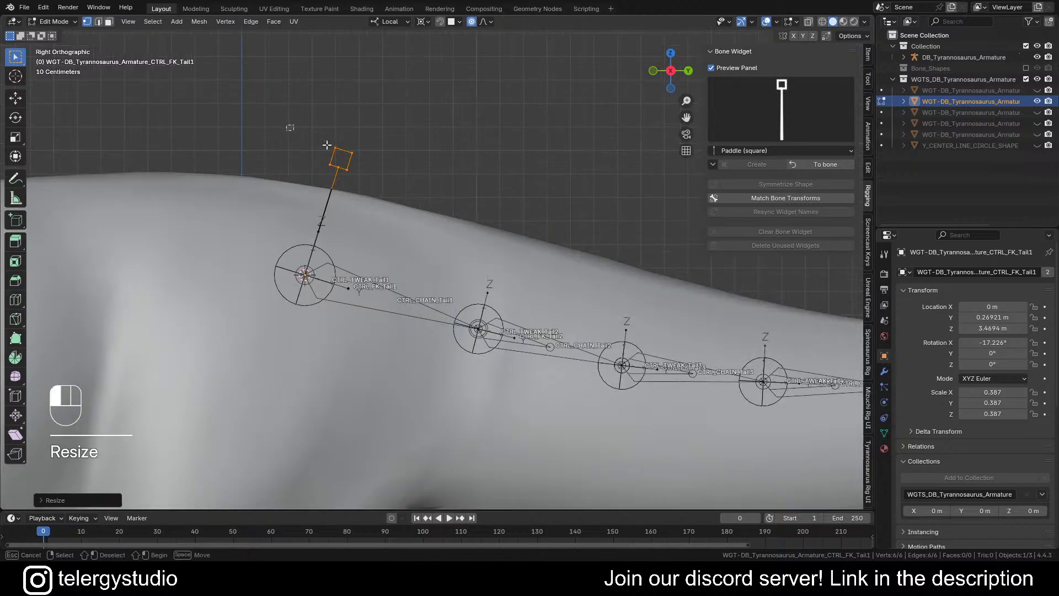
key(period)
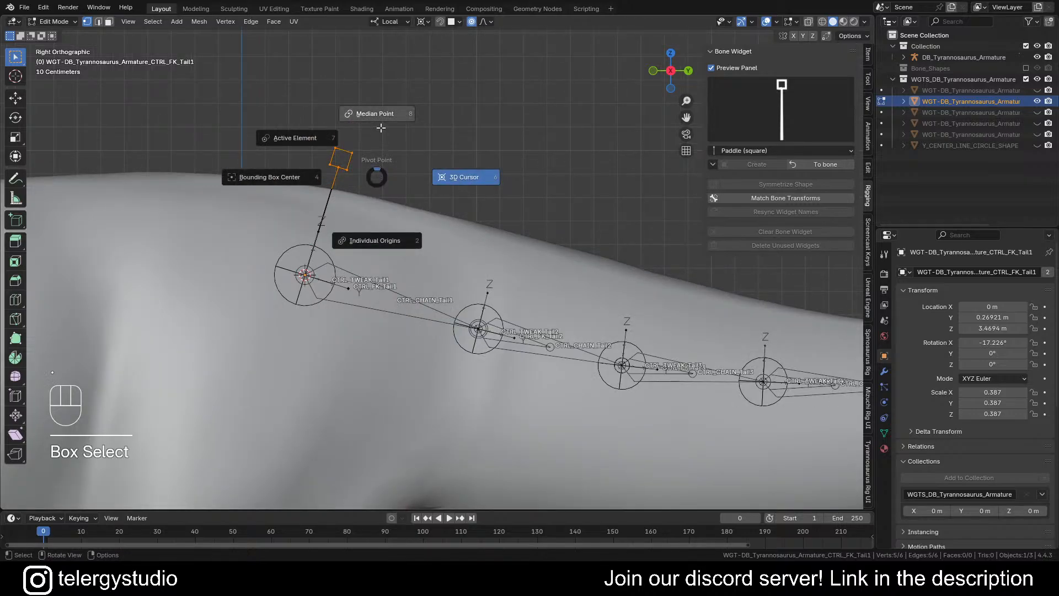
click(417, 163)
key(s)
right_click(471, 171)
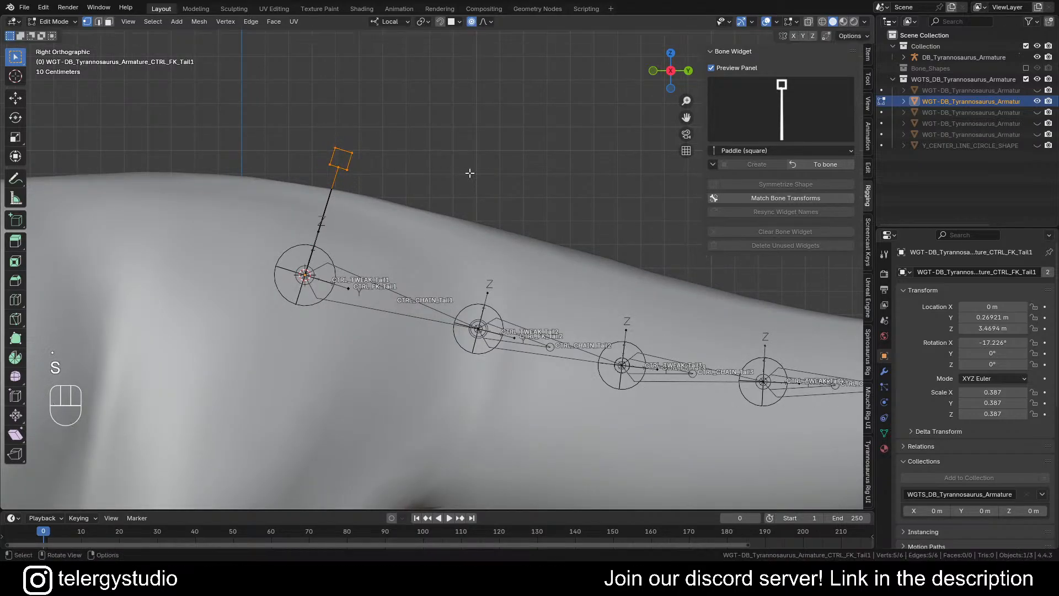
key(o)
key(s)
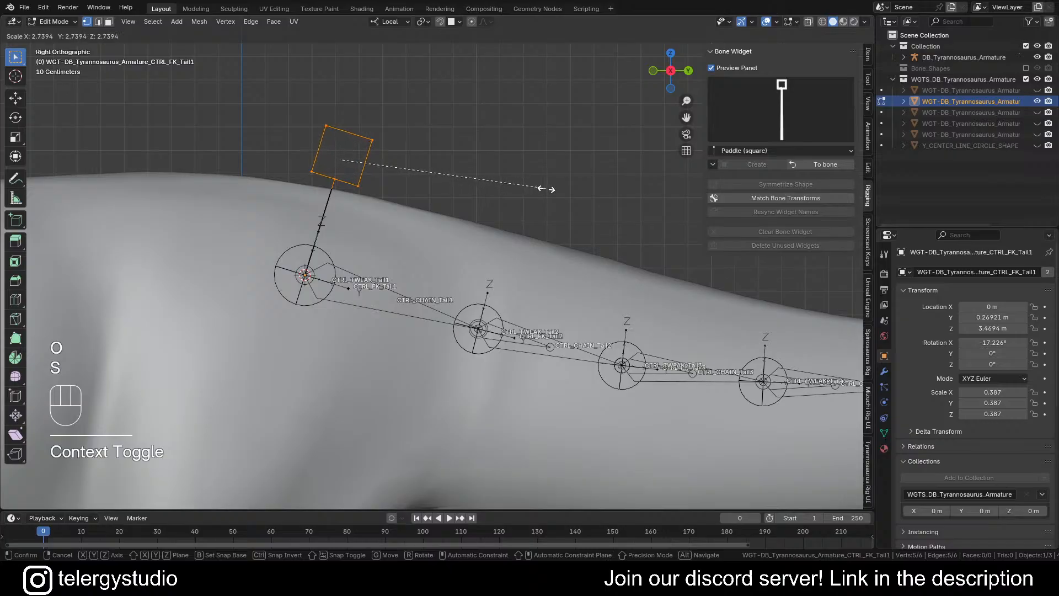
click(506, 193)
Step: Change the pivot point again and return from widget editing to the CTRL_FK_Tail1 bone in Pose Mode
scroll(506, 193, down, 3)
shift+middle_drag(449, 190, 353, 168)
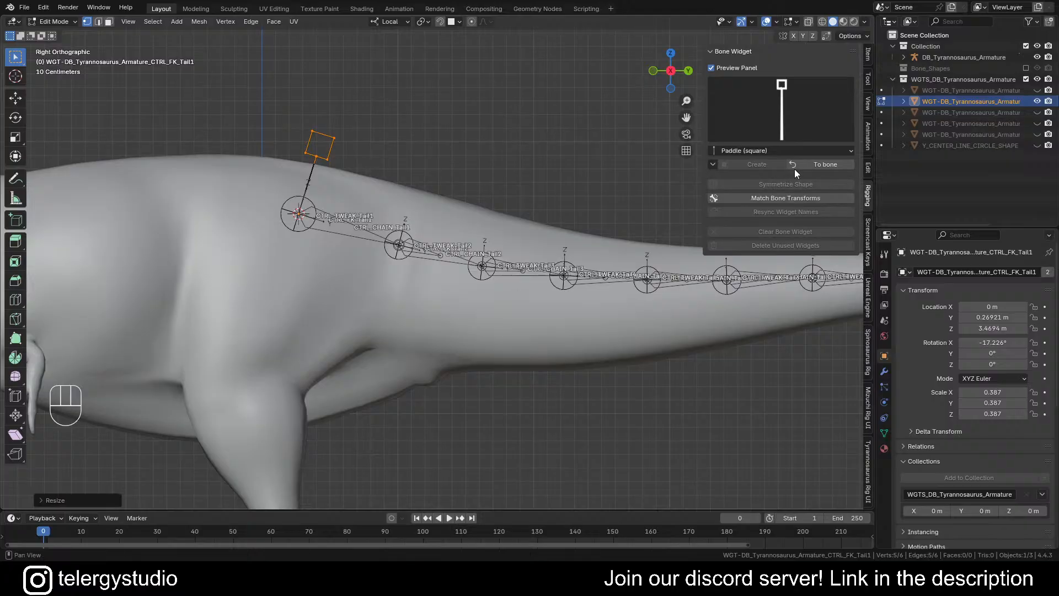
key(period)
click(458, 216)
click(824, 165)
Step: Select all bones whose names contain FK, keeping CTRL_FK_Tail1 as the active bone
shift+middle_drag(369, 211, 350, 169)
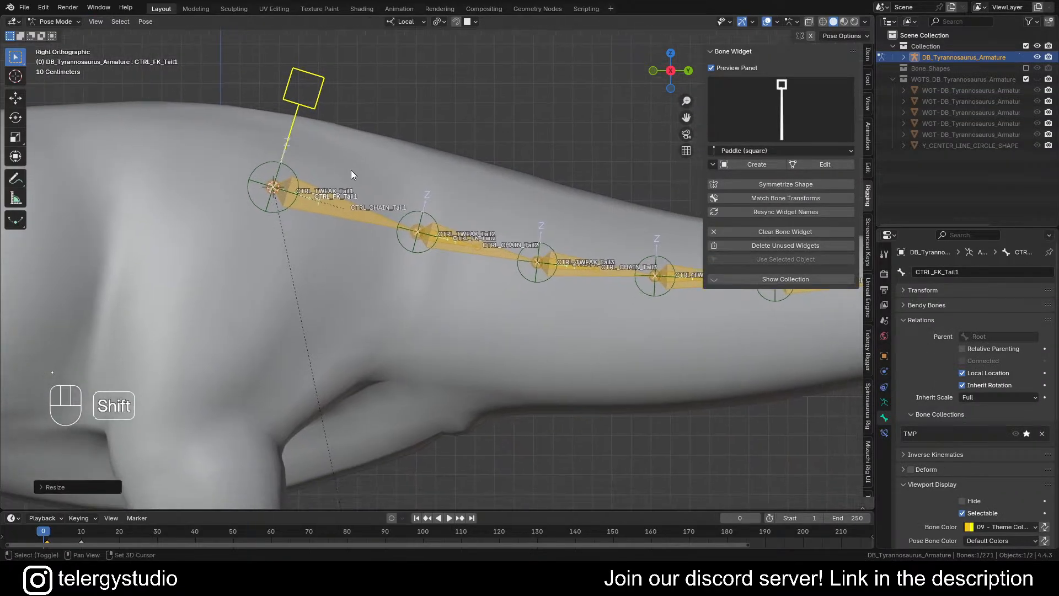
key(ctrl+f)
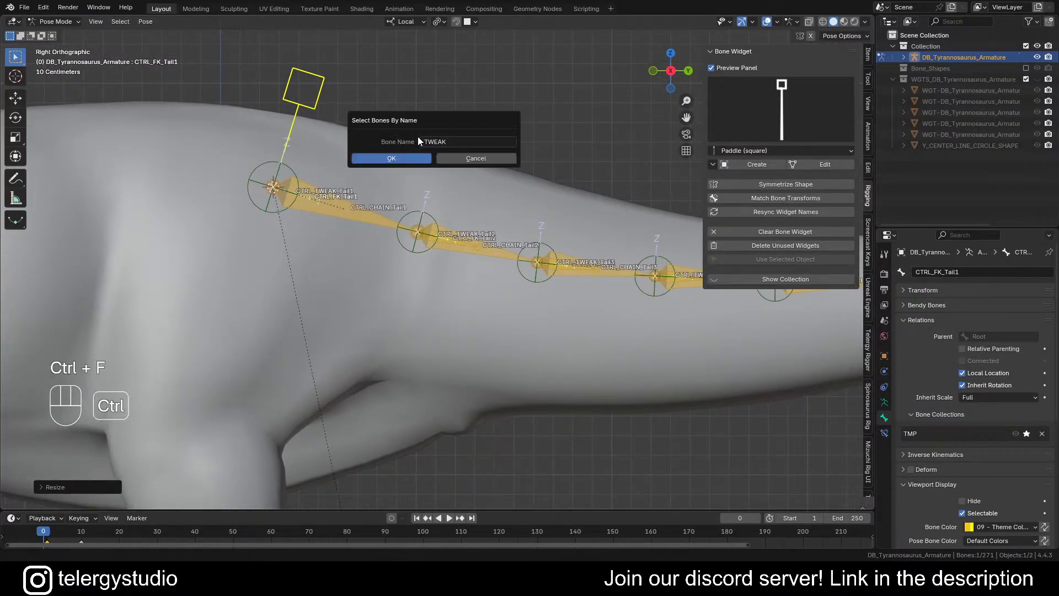
click(456, 142)
text(F)
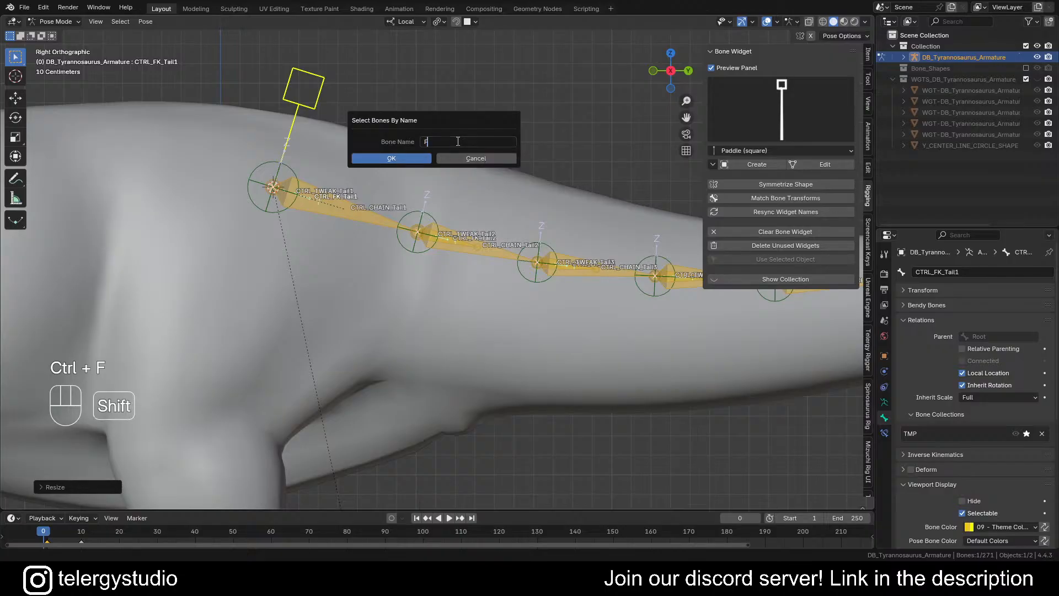
text(K)
key(Return)
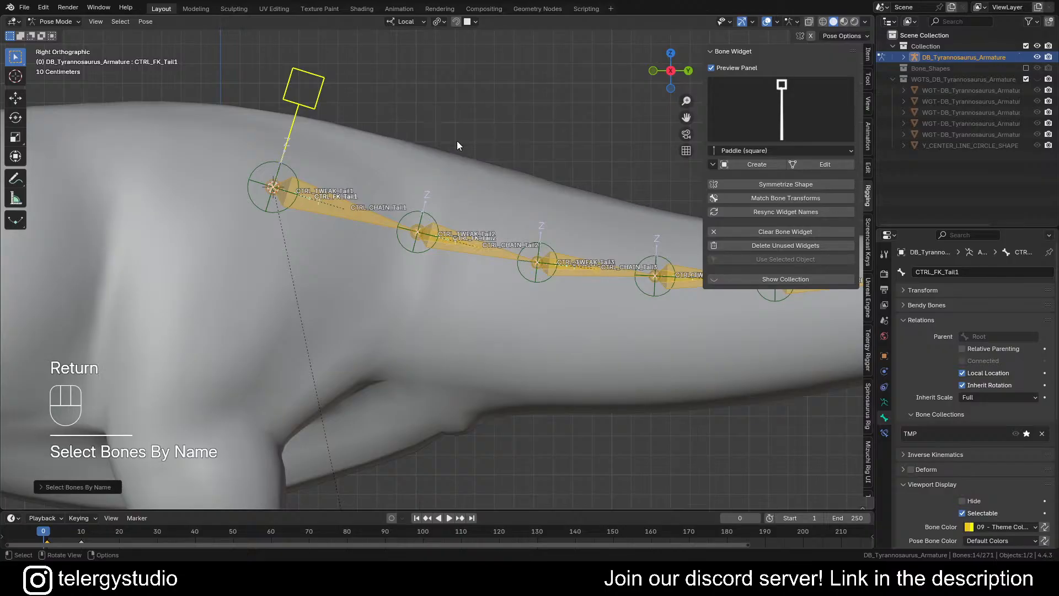
Step: Copy the custom paddle shape from CTRL_FK_Tail1 to all the other selected FK tail bones
key(ctrl+c)
click(419, 133)
scroll(419, 133, down, 5)
shift+middle_drag(419, 133, 343, 164)
middle_drag(445, 181, 304, 145)
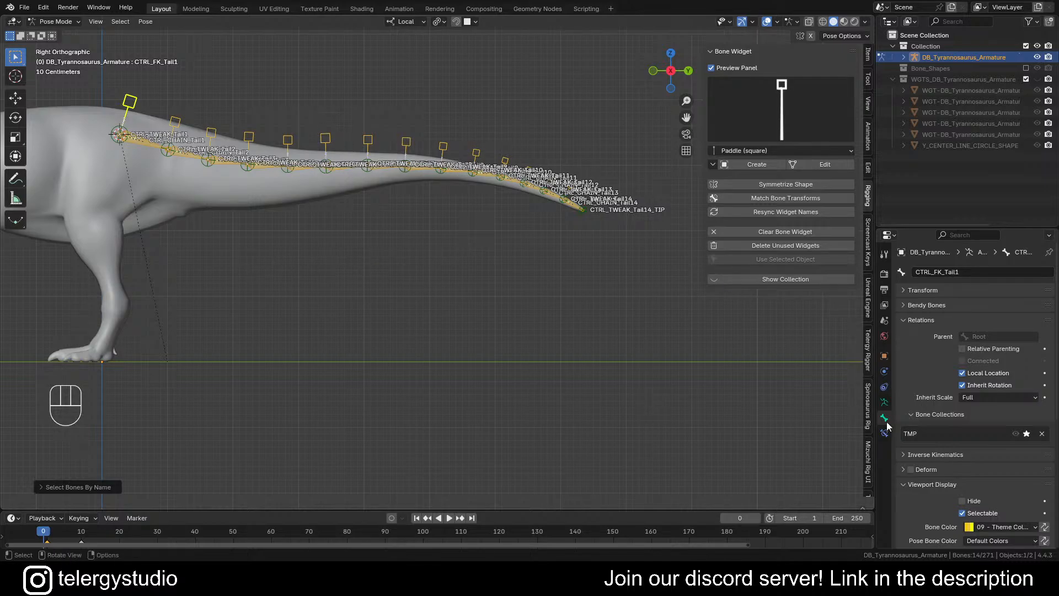
Step: Apply a custom shape wire width of 2.0 to all selected FK tail bones at once
scroll(971, 469, down, 8)
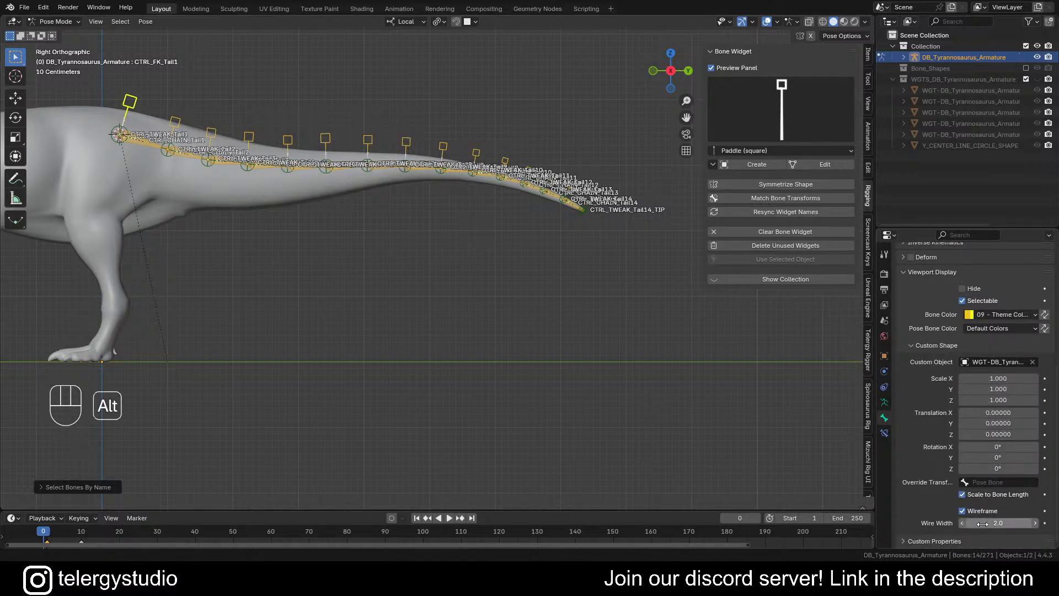
alt+click(982, 524)
key(alt+Return)
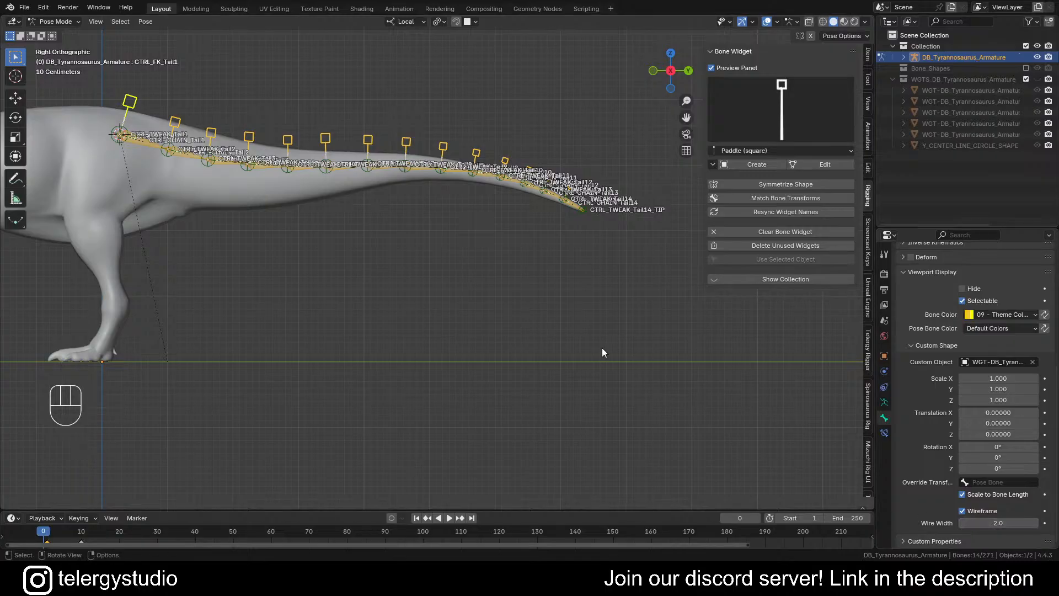
scroll(319, 118, up, 3)
shift+middle_drag(445, 160, 493, 170)
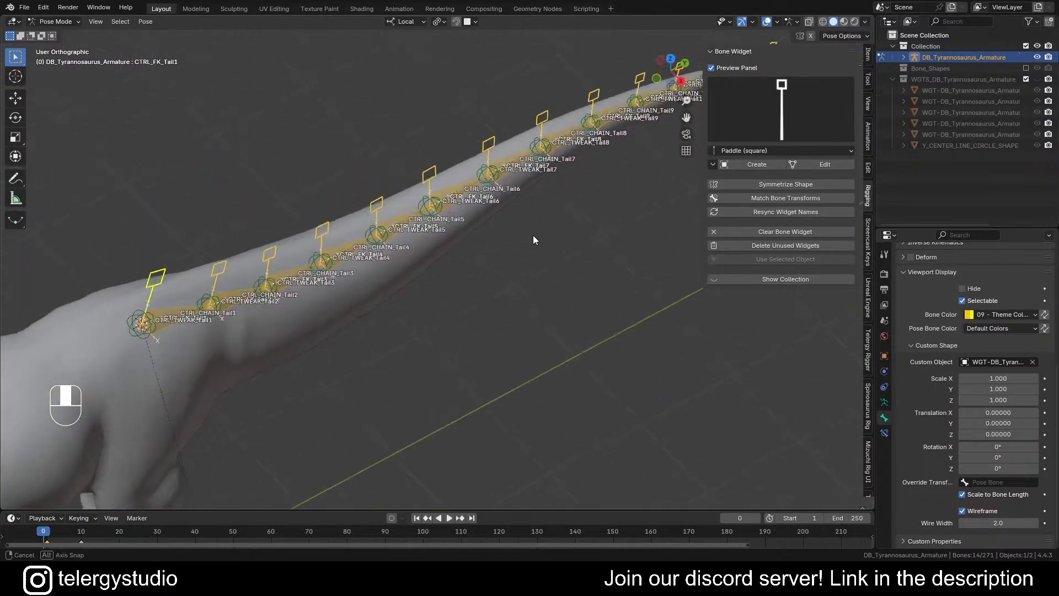